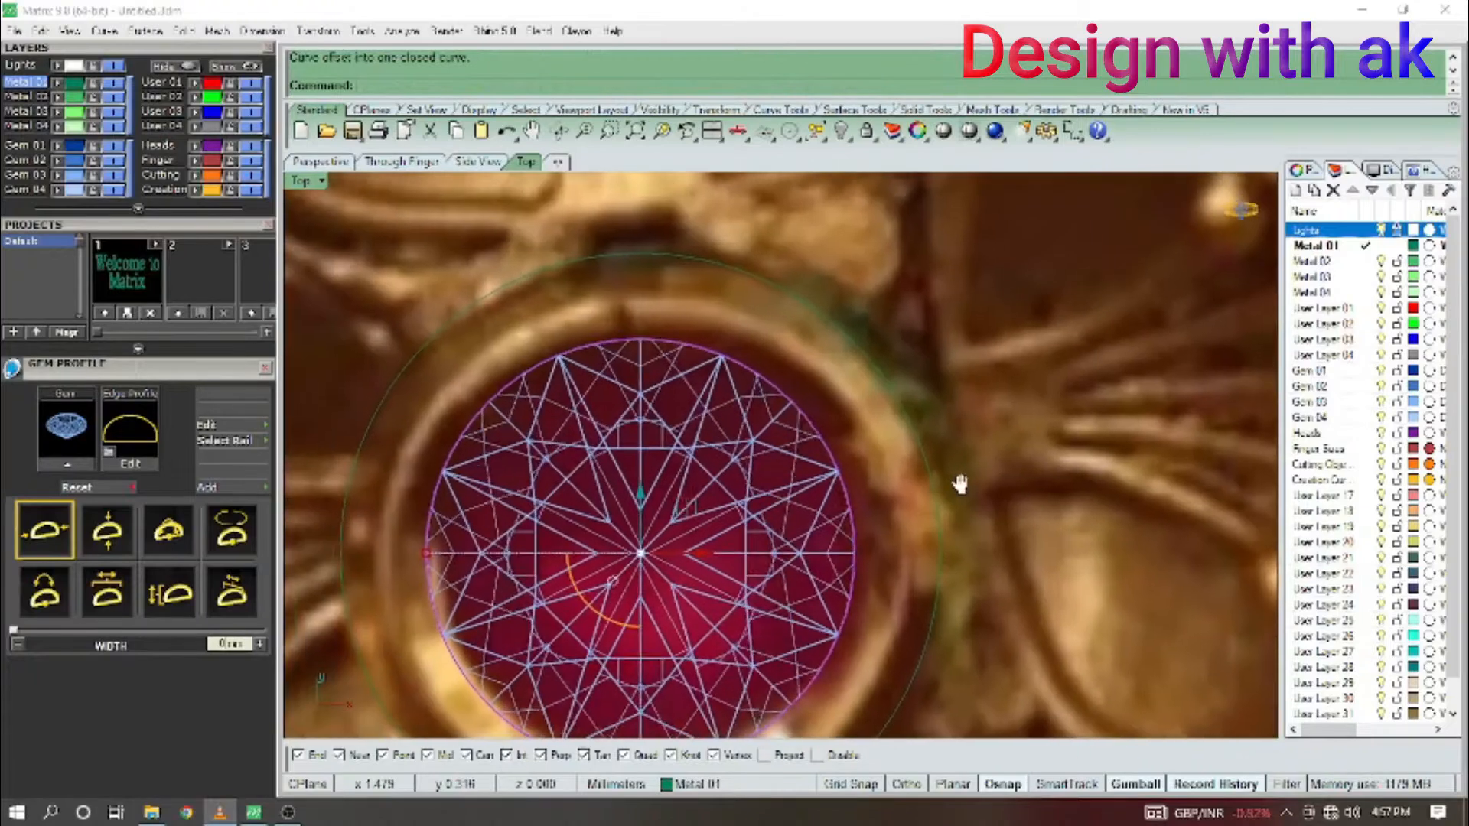
# Offset the gem's girdle circle inward by 0.30 mm.
pyautogui.rightClick(947, 503)
pyautogui.write('.2')
pyautogui.press('Return')
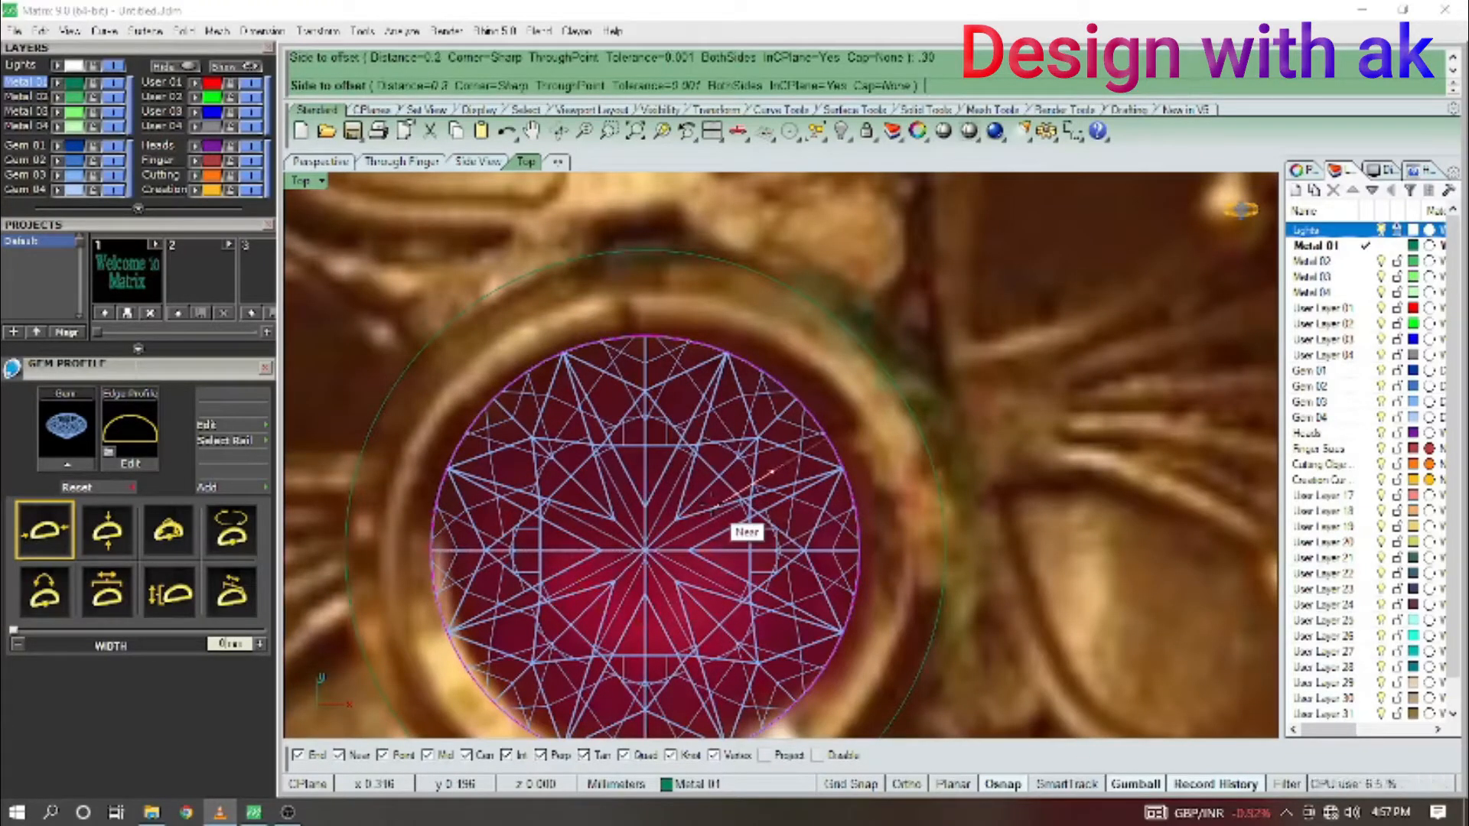
pyautogui.click(711, 506)
# Extrude the outer and inner bezel circles into solids in a side view of the gem.
pyautogui.click(942, 528)
pyautogui.keyDown('shift'); pyautogui.click(785, 490); pyautogui.keyUp('shift')
pyautogui.scroll(-6, 884, 545)
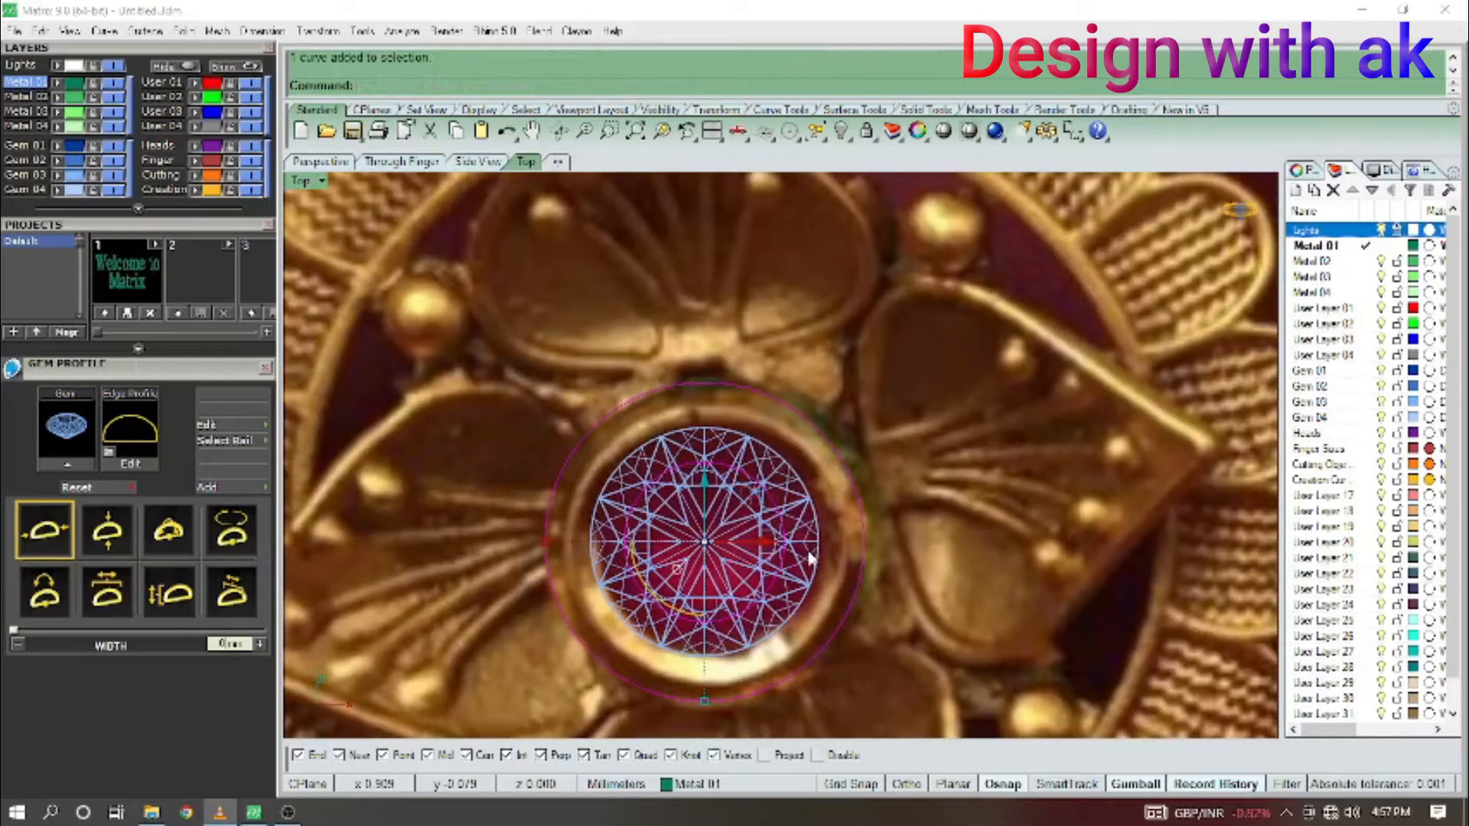
pyautogui.hotkey('ctrl', 'F2')
pyautogui.scroll(2, 793, 484)
pyautogui.moveTo(793, 483); pyautogui.dragTo(810, 558, button='right')
pyautogui.scroll(2, 791, 518)
pyautogui.write('b')
pyautogui.press('Return')
pyautogui.click(813, 559)
# Return to the top view and hide the gem so only the bezel solids and circles remain.
pyautogui.moveTo(915, 497); pyautogui.dragTo(519, 508)
pyautogui.hotkey('ctrl', 'F1')
pyautogui.click(656, 502)
pyautogui.moveTo(643, 585); pyautogui.dragTo(686, 504, button='right')
pyautogui.write('H')
pyautogui.press('Return')
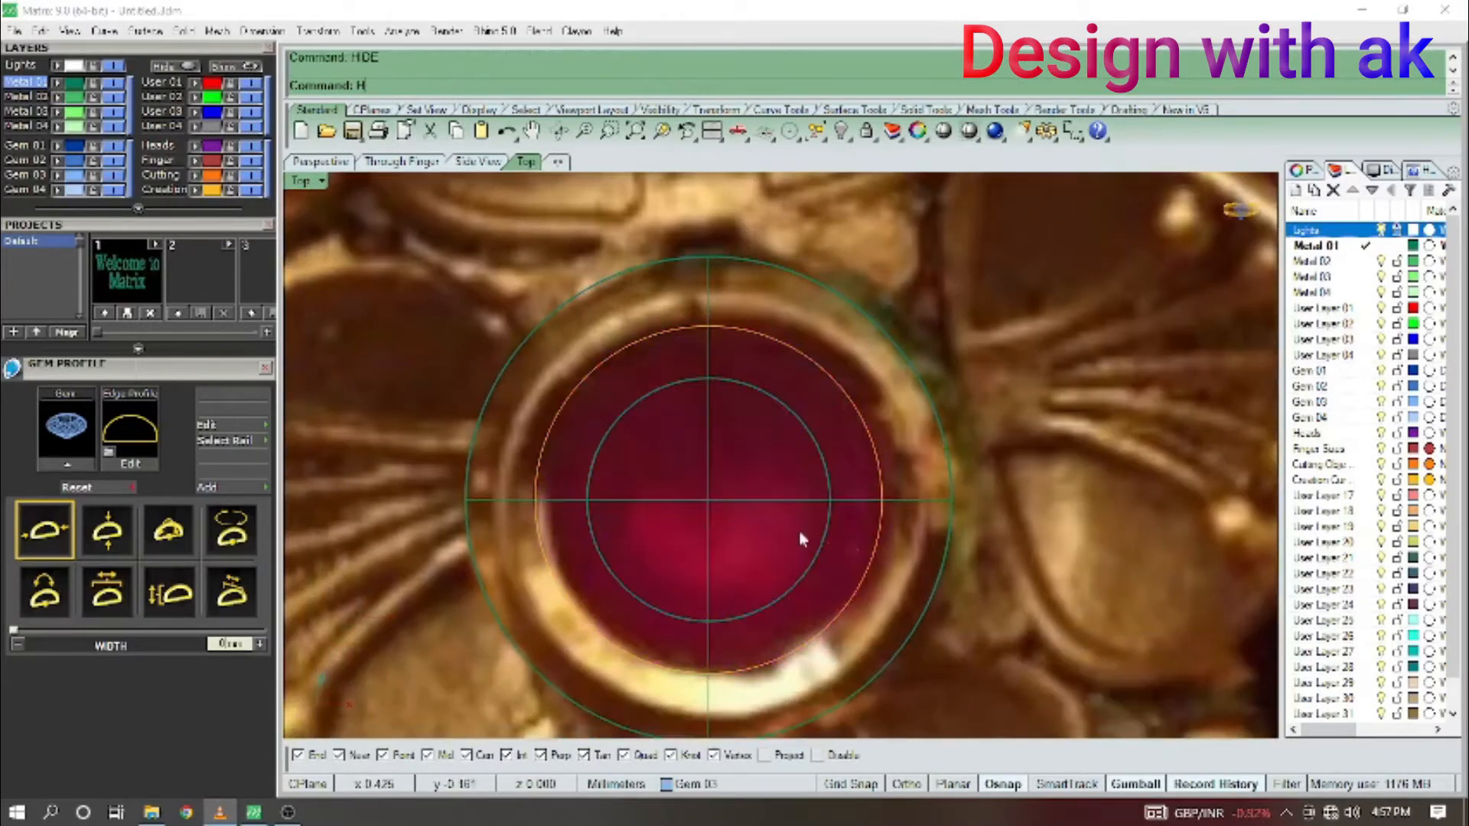
# Subtract the inner cylinder from the outer cylinder with a Boolean difference to form a hollow bezel.
pyautogui.moveTo(924, 450); pyautogui.dragTo(921, 448)
pyautogui.moveTo(706, 557); pyautogui.dragTo(814, 551, button='right')
pyautogui.write('bd')
pyautogui.press('Return')
pyautogui.moveTo(851, 554); pyautogui.dragTo(730, 470)
pyautogui.press('Return')
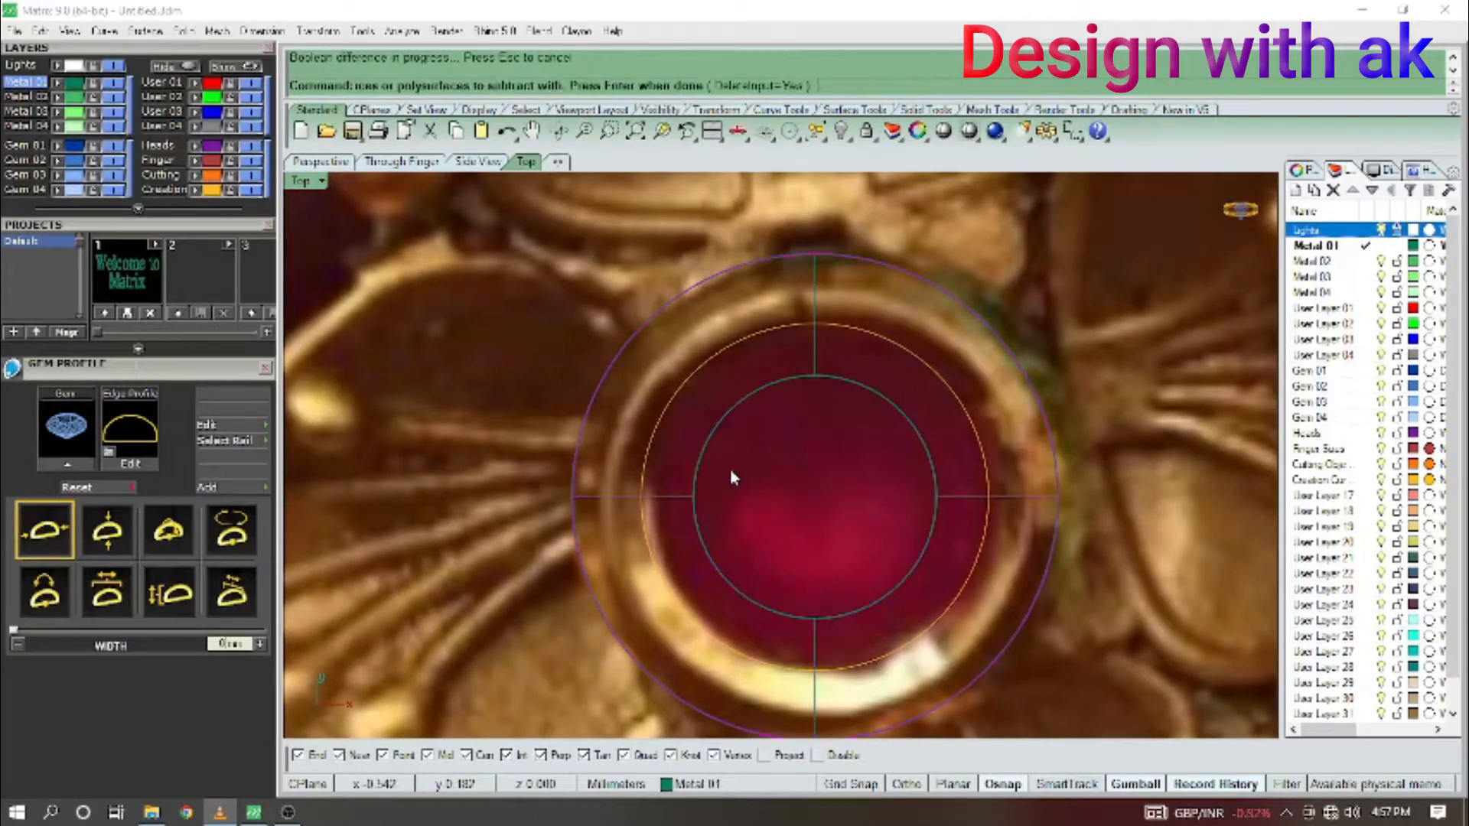
# Switch the Top viewport to a shaded display.
pyautogui.moveTo(869, 518); pyautogui.dragTo(792, 535, button='right')
pyautogui.click(323, 181)
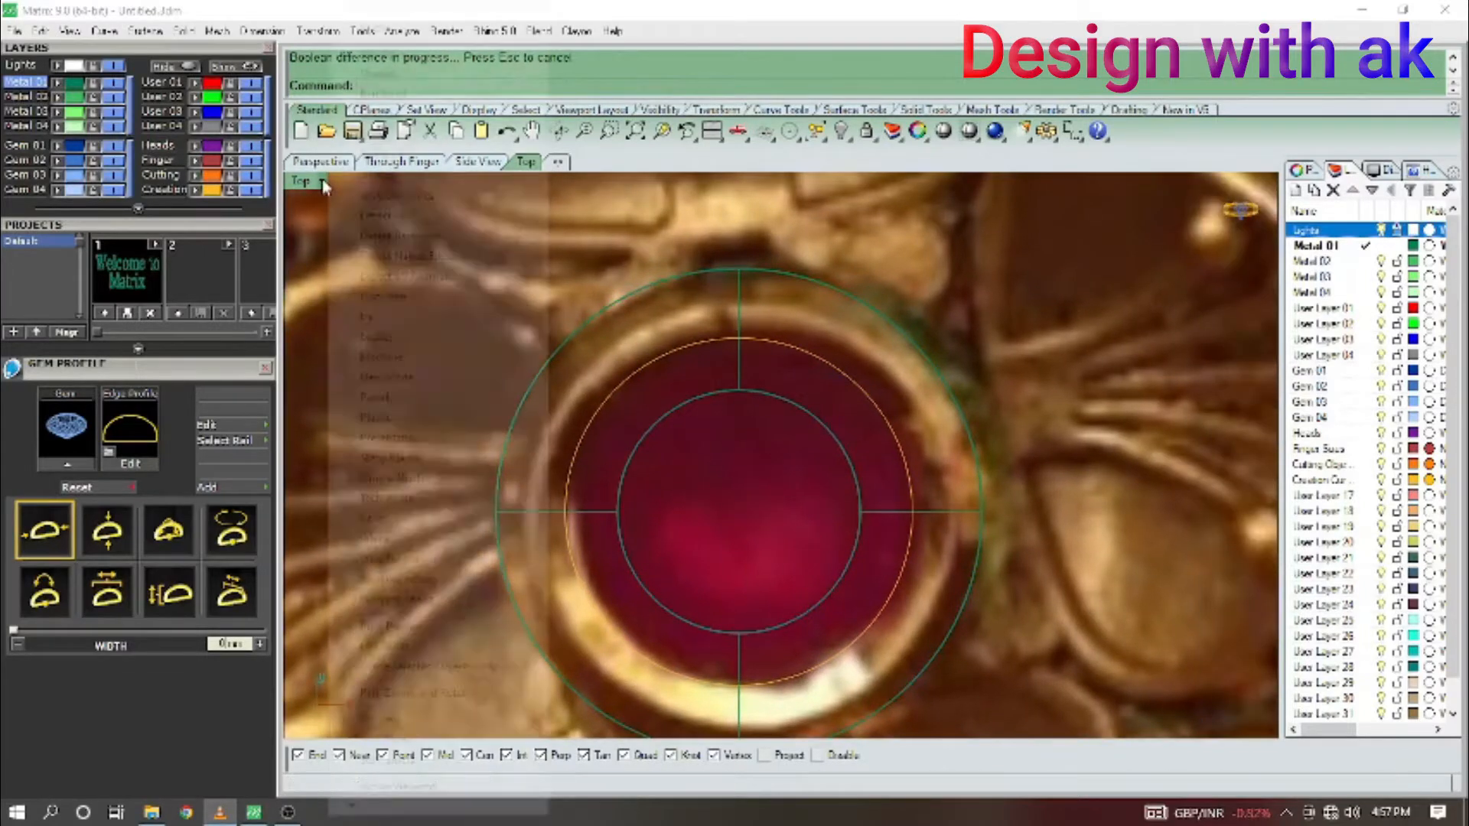
pyautogui.click(375, 74)
# Chamfer the bezel's inner top edge with a distance of 0.30 mm for all handles.
pyautogui.scroll(4, 891, 528)
pyautogui.moveTo(890, 528); pyautogui.dragTo(942, 512, button='right')
pyautogui.write('ce')
pyautogui.press('Return')
pyautogui.click(890, 525)
pyautogui.moveTo(779, 446); pyautogui.dragTo(833, 479, button='right')
pyautogui.press('Return')
pyautogui.write('s')
pyautogui.press('Return')
pyautogui.press('Return')
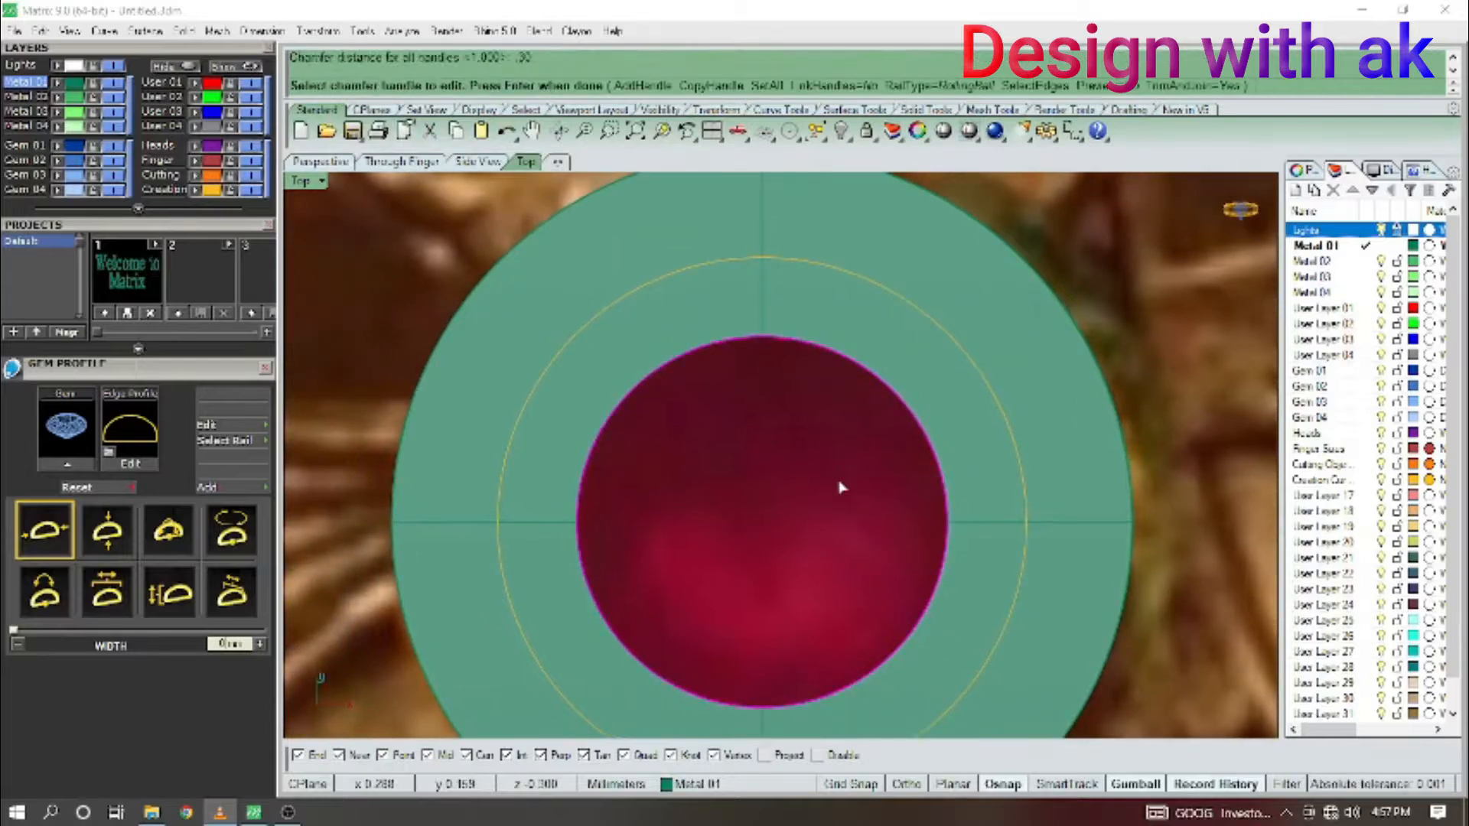
# Fillet the bezel's outer top edge with a radius of 0.2 mm for all handles.
pyautogui.scroll(-5, 873, 466)
pyautogui.write('fe')
pyautogui.press('Return')
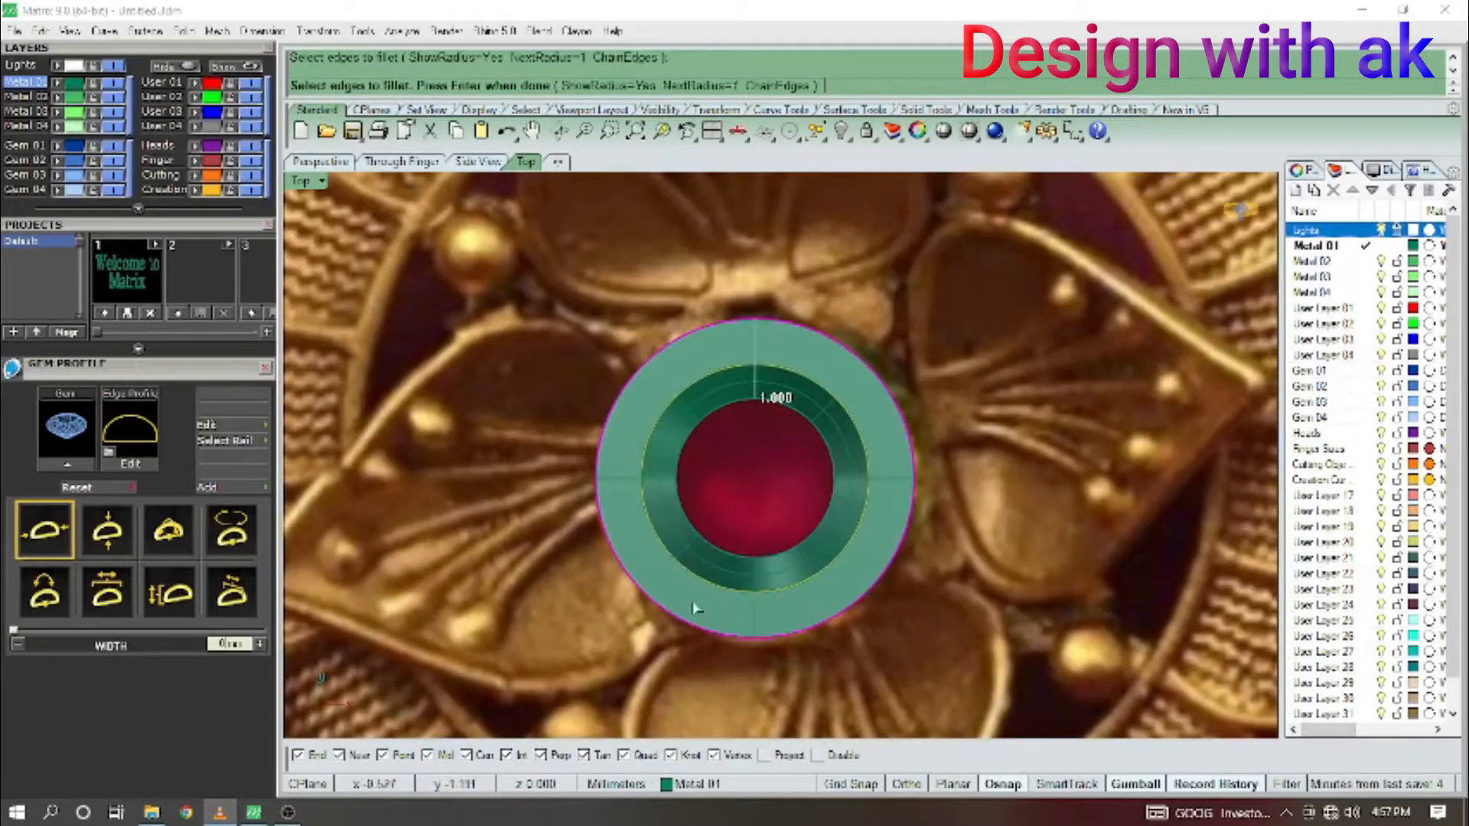
pyautogui.click(655, 540)
pyautogui.press('Return')
pyautogui.write('s')
pyautogui.press('Return')
pyautogui.write('.2')
pyautogui.press('Return')
pyautogui.press('Return')
# Inspect the bezel from an angle, bring back the hidden gem, and return to the top view.
pyautogui.scroll(5, 718, 468)
pyautogui.scroll(-6, 715, 468)
pyautogui.keyDown('ctrl'); pyautogui.keyDown('shift'); pyautogui.moveTo(714, 468); pyautogui.dragTo(902, 370, button='right'); pyautogui.keyUp('shift'); pyautogui.keyUp('ctrl')
pyautogui.scroll(6, 813, 468)
pyautogui.hotkey('ctrl', 'F1')
pyautogui.hotkey('ctrl', 'alt', 'h')
pyautogui.scroll(-9, 847, 507)
pyautogui.scroll(6, 820, 503)
pyautogui.hotkey('ctrl', 'F1')
pyautogui.scroll(6, 888, 508)
pyautogui.scroll(-7, 848, 511)
pyautogui.scroll(1, 1227, 311)
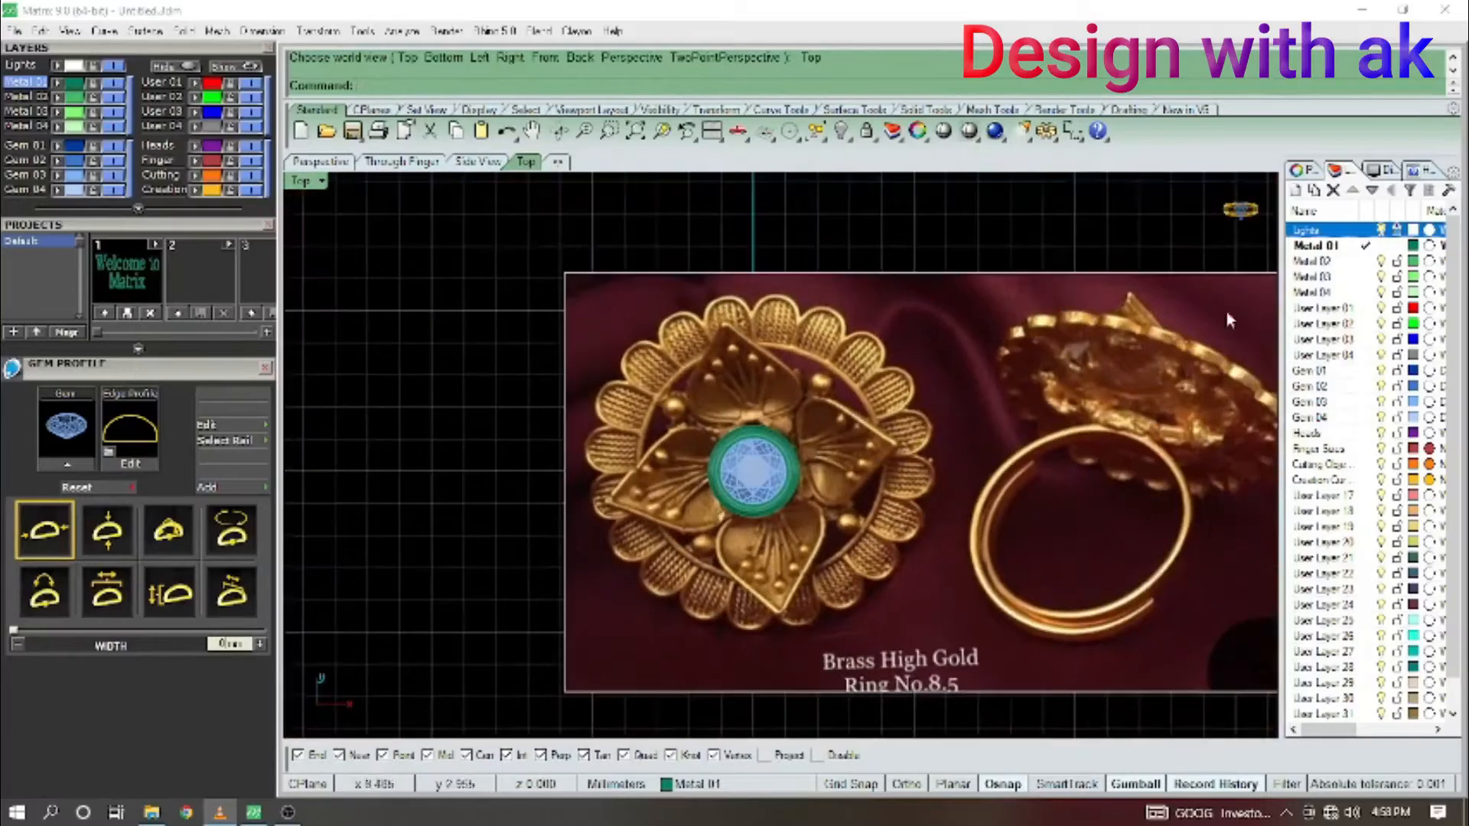
# Rotate the reference picture about the gem's centre until the upper petal points straight up, and lock its layer.
pyautogui.moveTo(858, 413); pyautogui.dragTo(866, 467, button='right')
pyautogui.click(828, 502)
pyautogui.click(764, 524)
pyautogui.scroll(4, 652, 392)
pyautogui.click(827, 264)
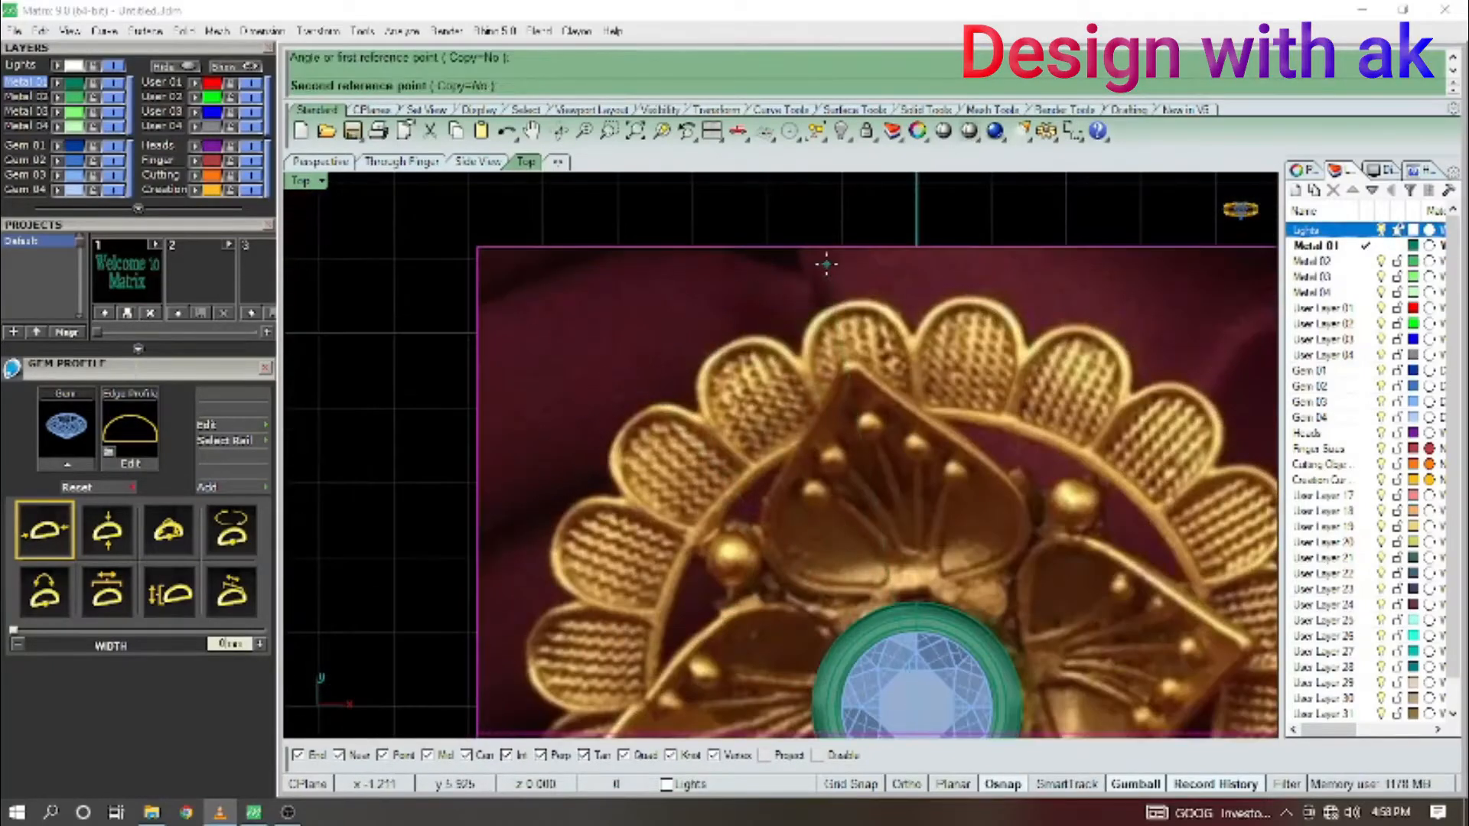
pyautogui.click(880, 275)
pyautogui.scroll(-3, 612, 414)
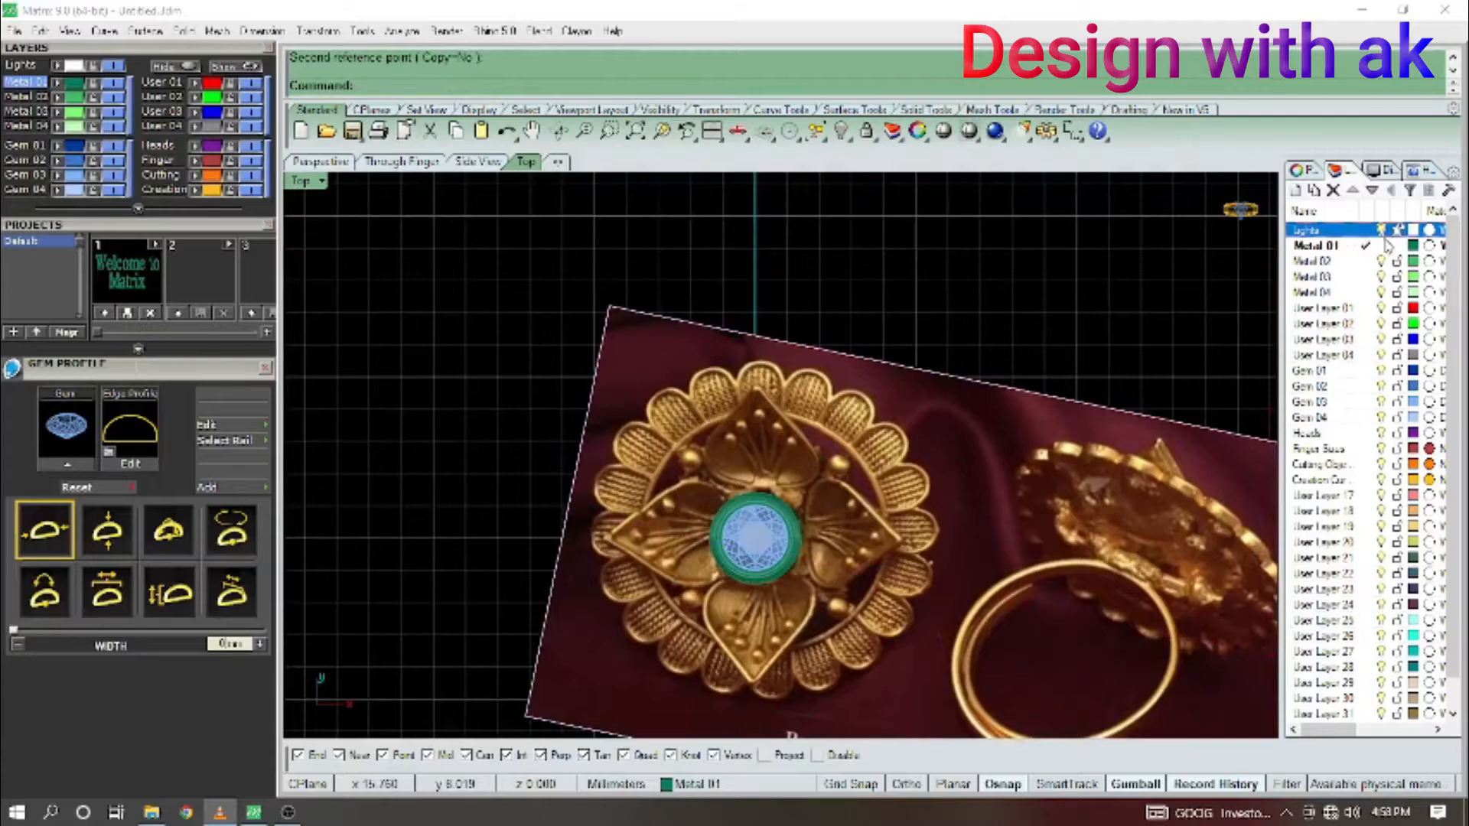
pyautogui.scroll(5, 815, 397)
pyautogui.scroll(-4, 796, 474)
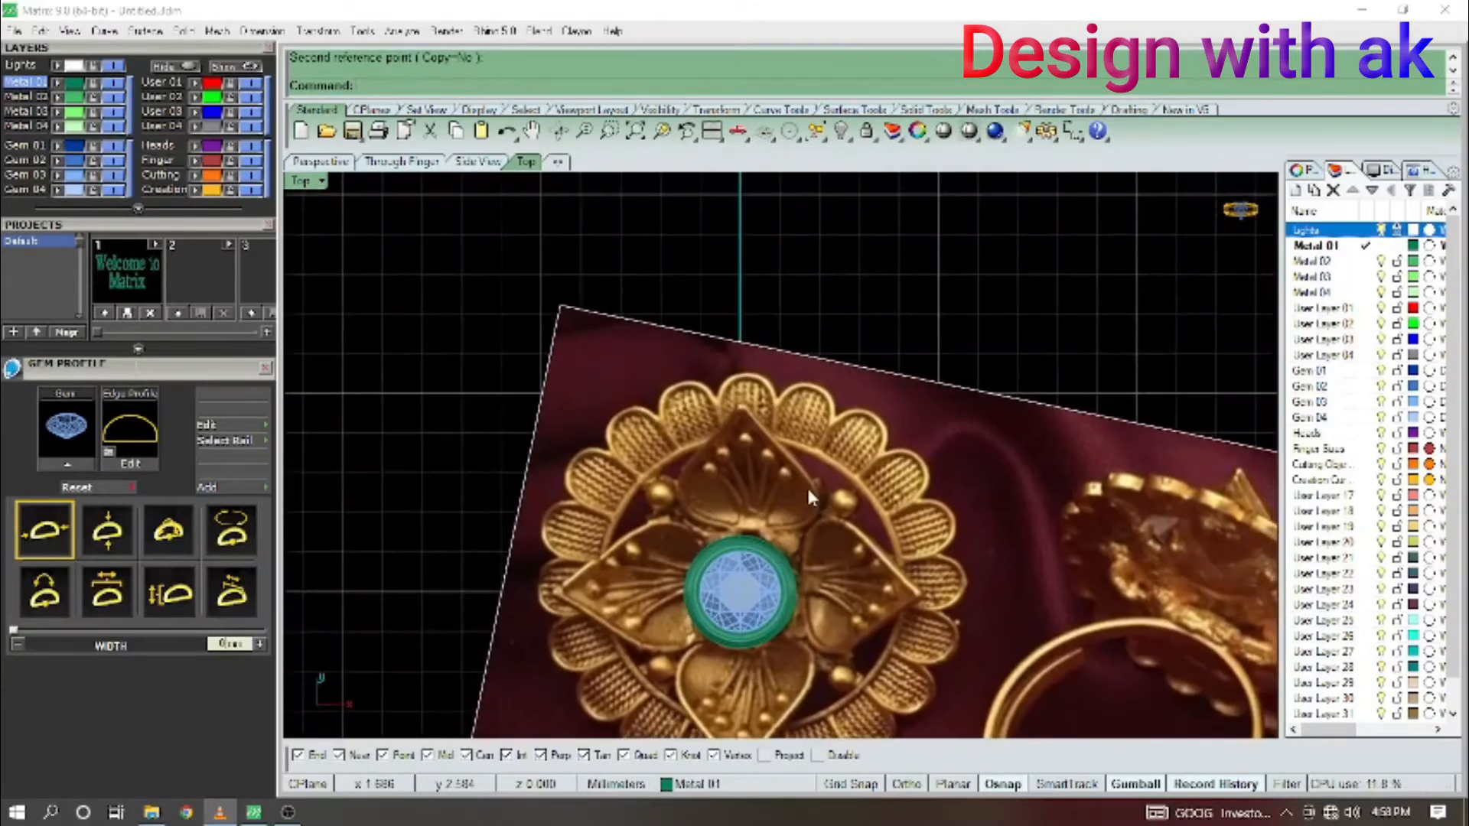
# Draw a vertical line from the origin up past the tip of the upper petal.
pyautogui.write('line')
pyautogui.press('Return')
pyautogui.write('0')
pyautogui.press('Return')
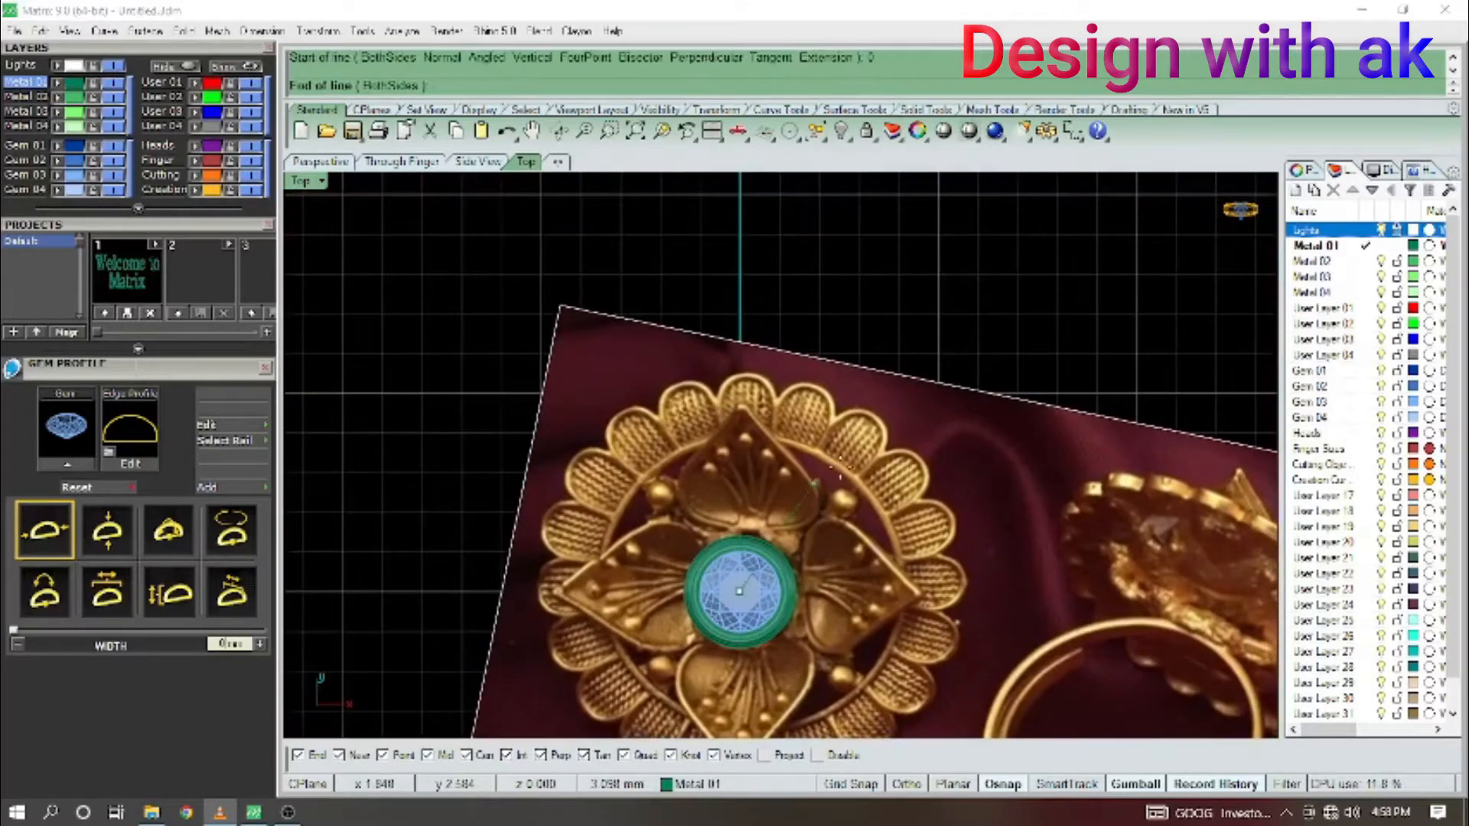
pyautogui.scroll(2, 763, 310)
pyautogui.click(763, 306)
pyautogui.scroll(4, 757, 444)
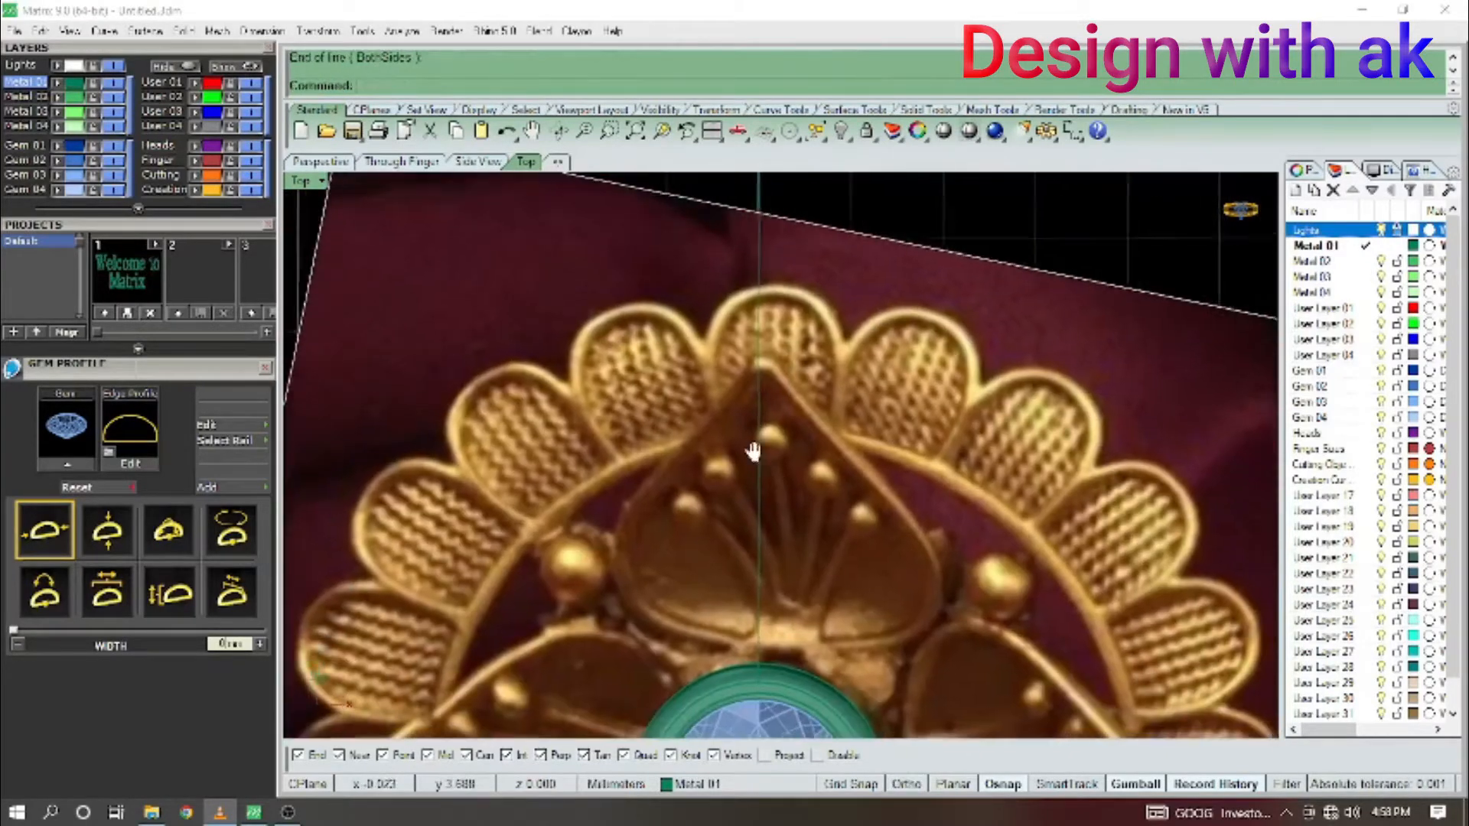
pyautogui.scroll(1, 769, 478)
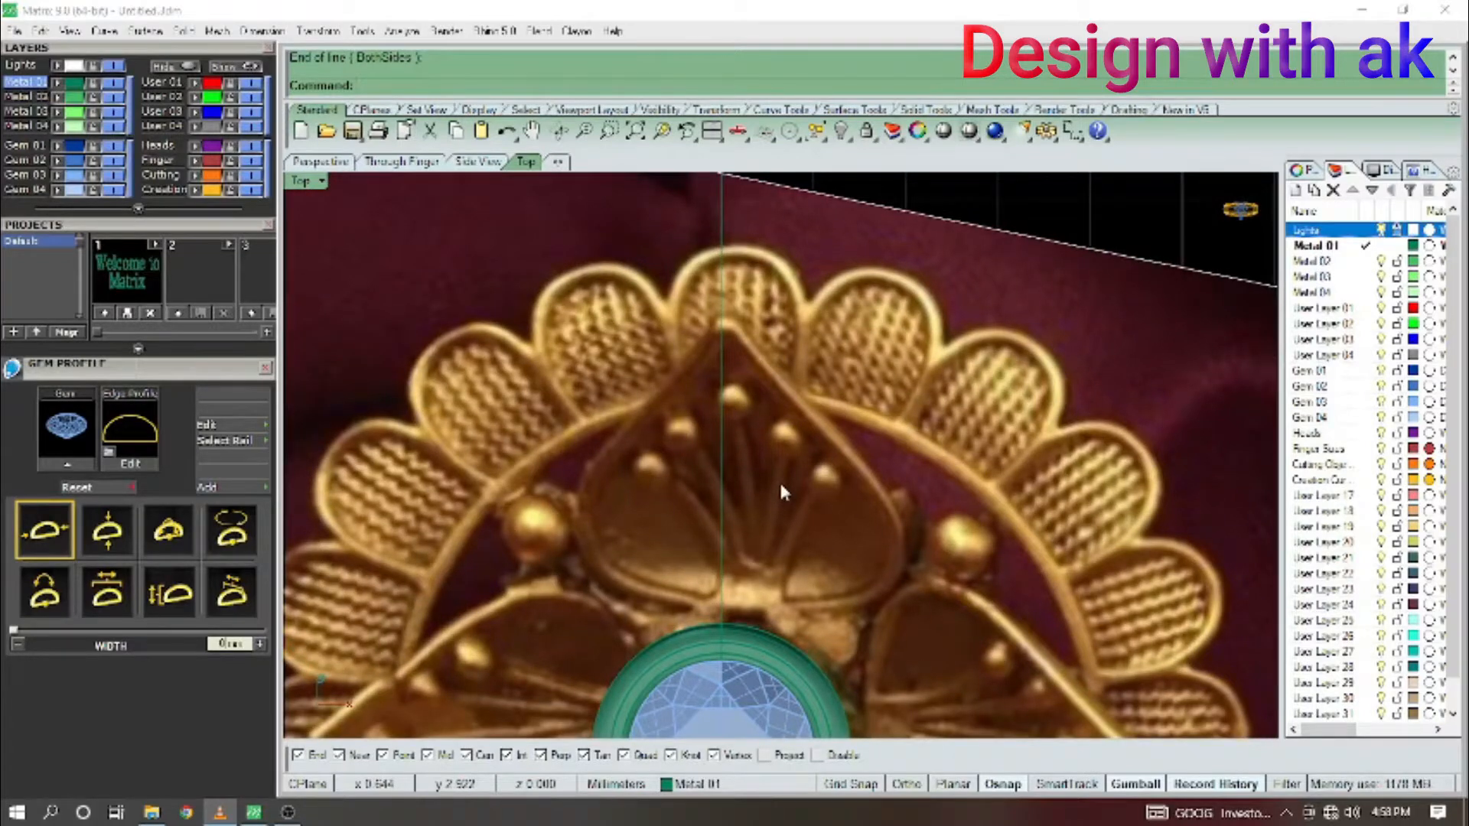
# Trace the left half of the upper petal with an interpolated curve from its tip to the centre line at its base.
pyautogui.moveTo(781, 492); pyautogui.dragTo(824, 489, button='right')
pyautogui.press('F3')
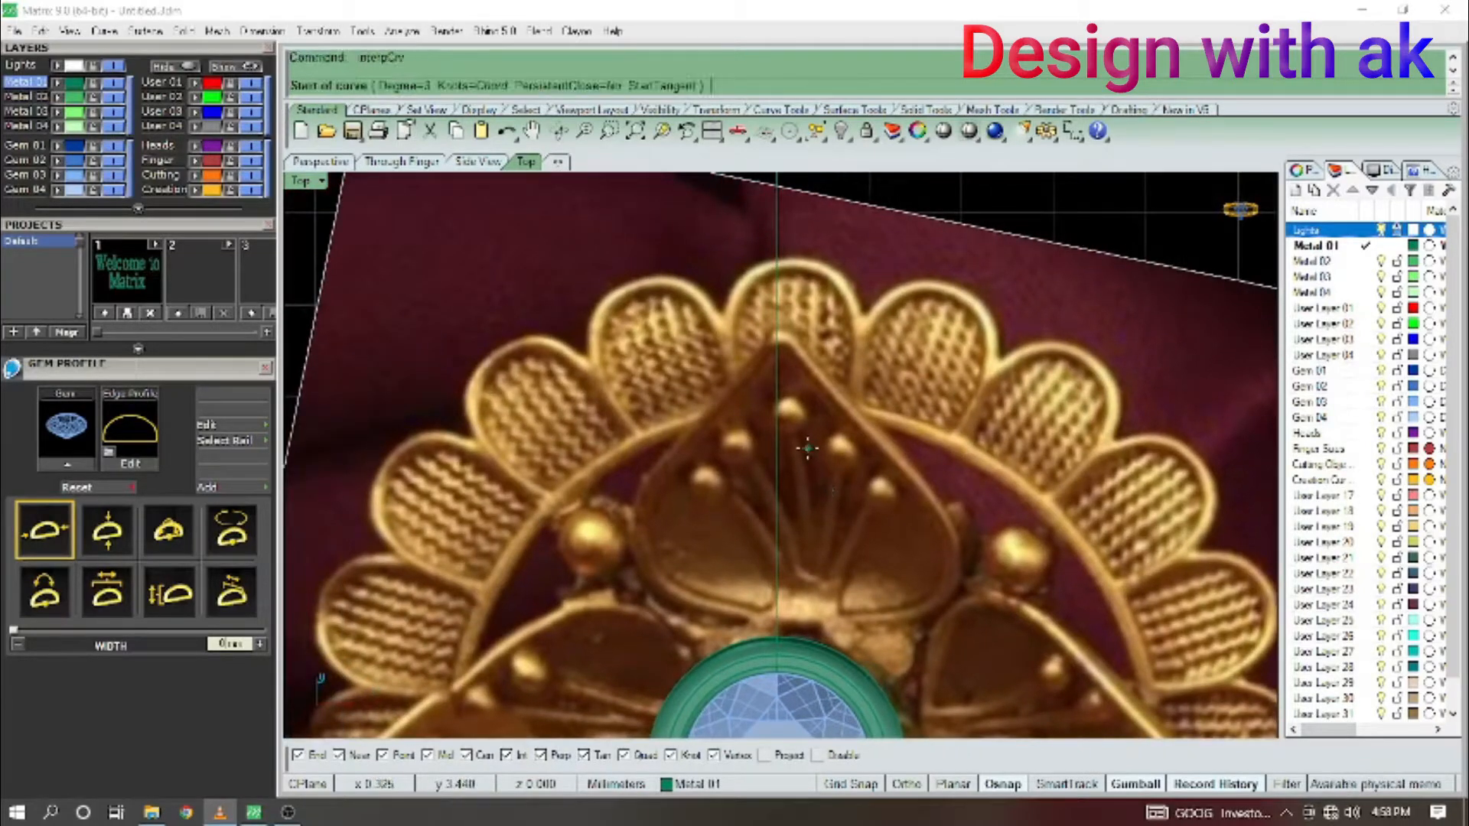
pyautogui.click(775, 335)
pyautogui.click(740, 372)
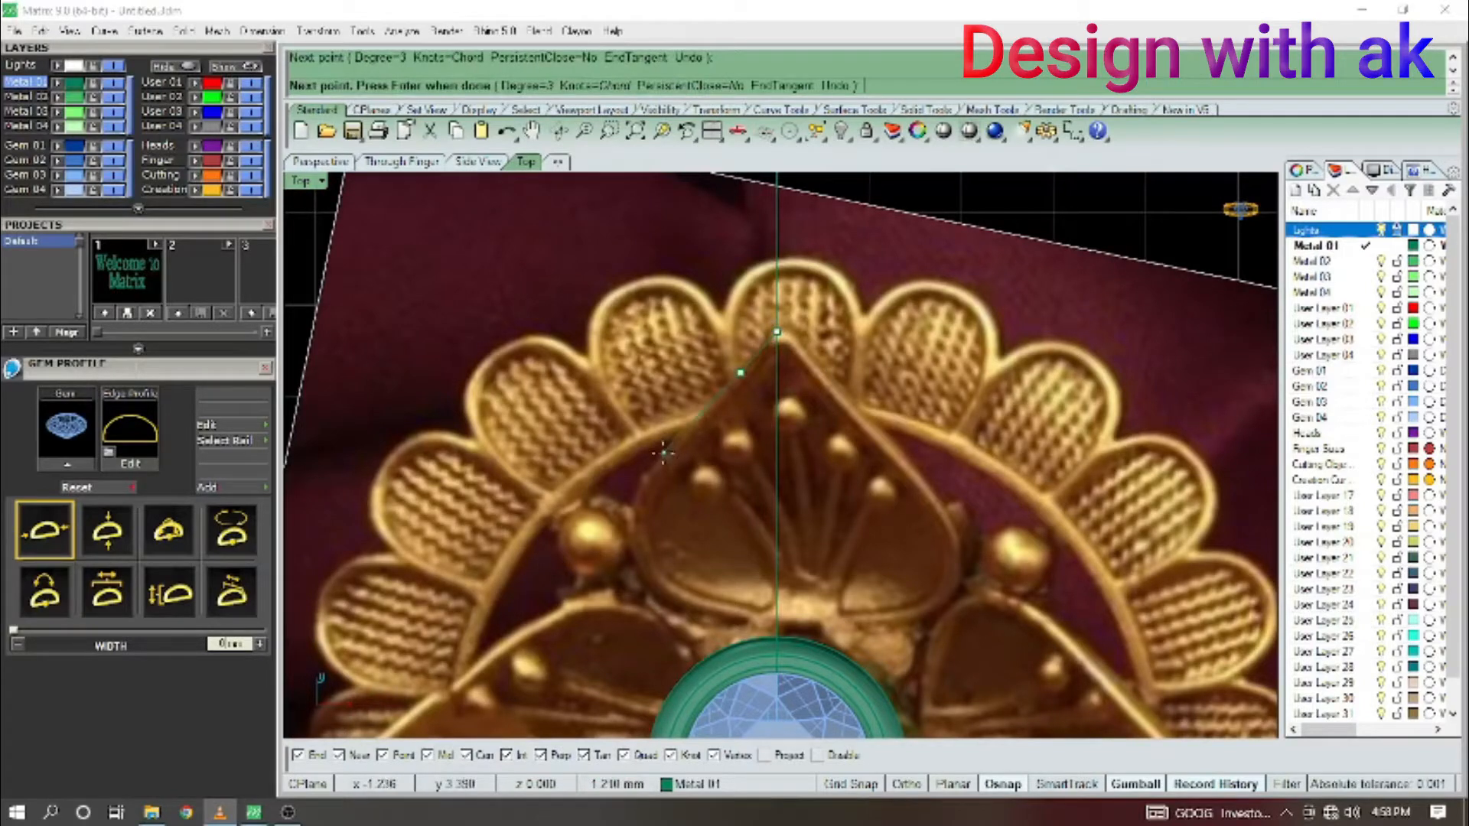
pyautogui.click(663, 453)
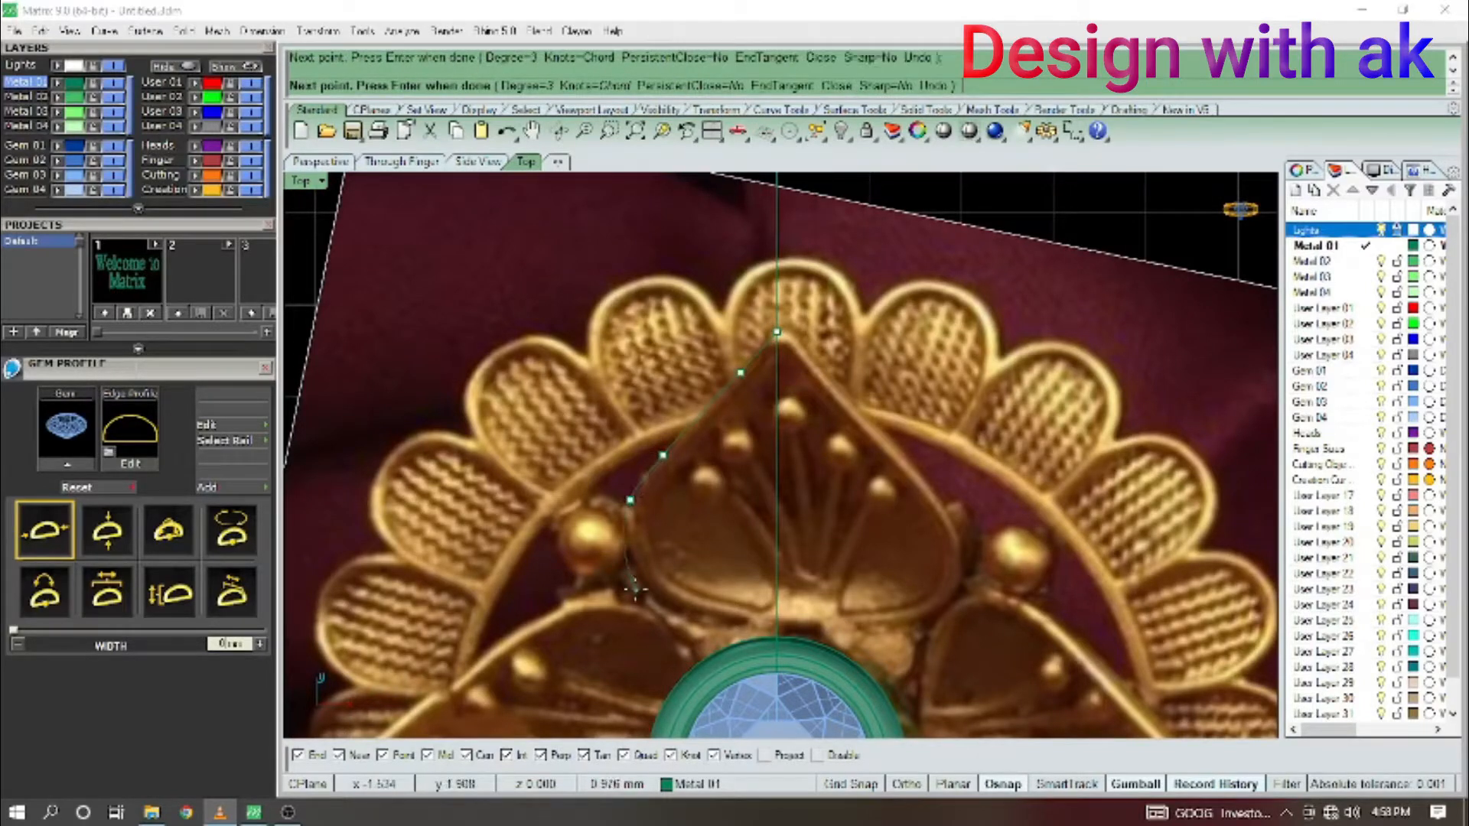
pyautogui.scroll(3, 707, 610)
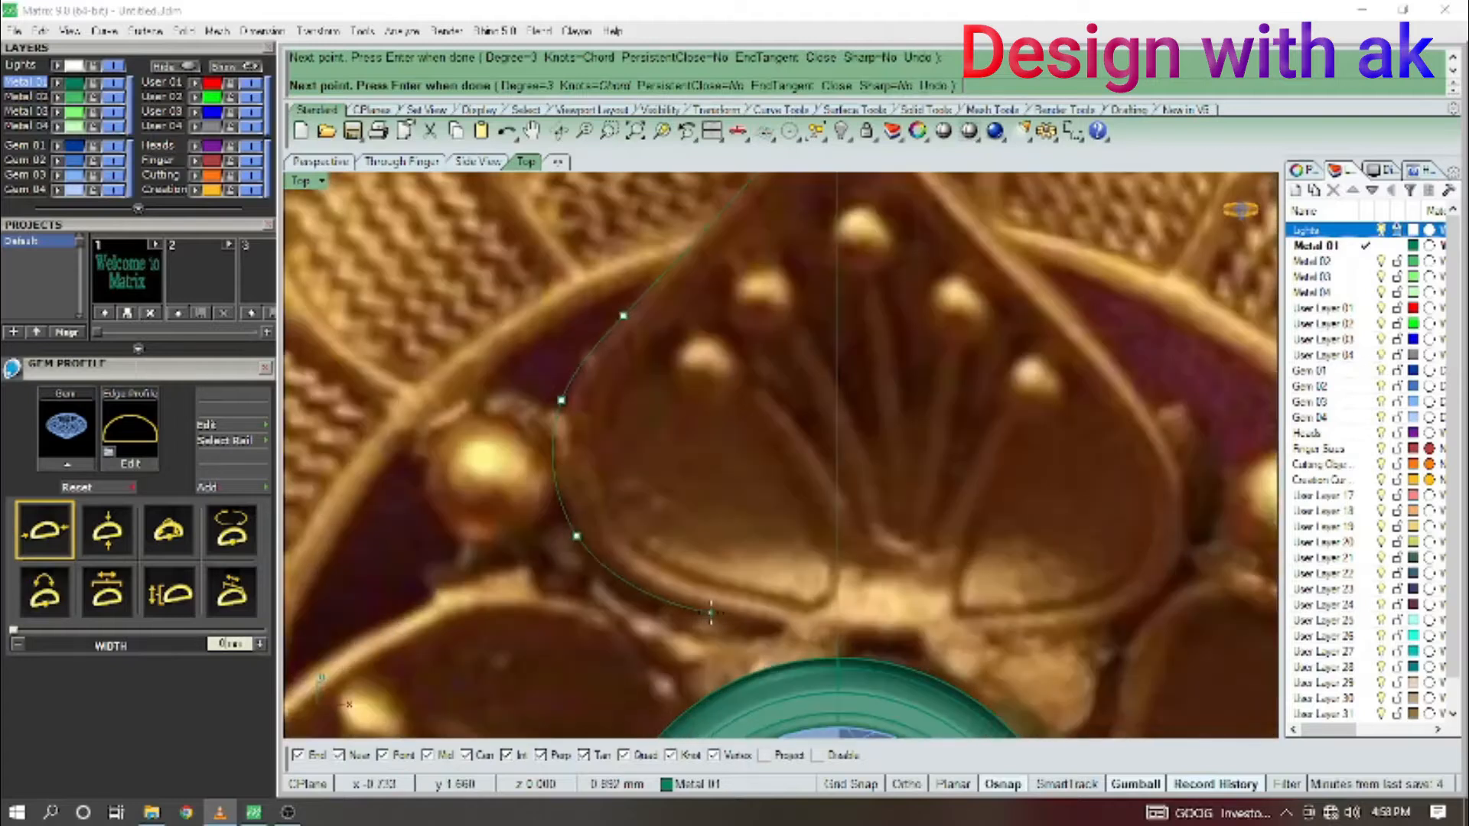
pyautogui.moveTo(701, 529); pyautogui.dragTo(730, 590, button='right')
pyautogui.scroll(-6, 726, 611)
# Rebuild the half-petal curve at degree 3 with fewer points, deleting the input.
pyautogui.write('r')
pyautogui.press('Return')
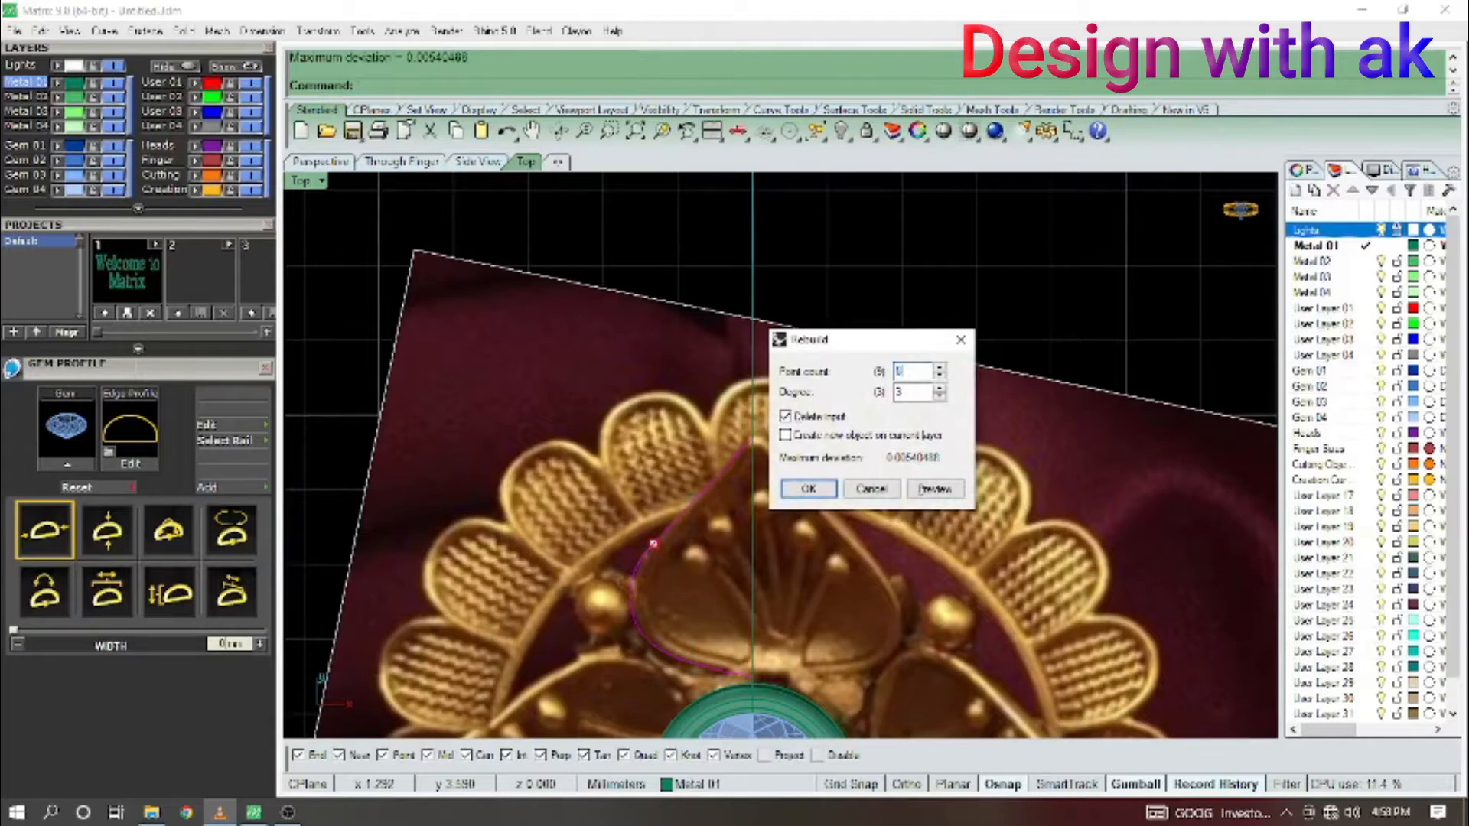
pyautogui.press('Return')
pyautogui.scroll(8, 644, 583)
pyautogui.moveTo(709, 548); pyautogui.dragTo(702, 490, button='right')
pyautogui.scroll(-3, 730, 488)
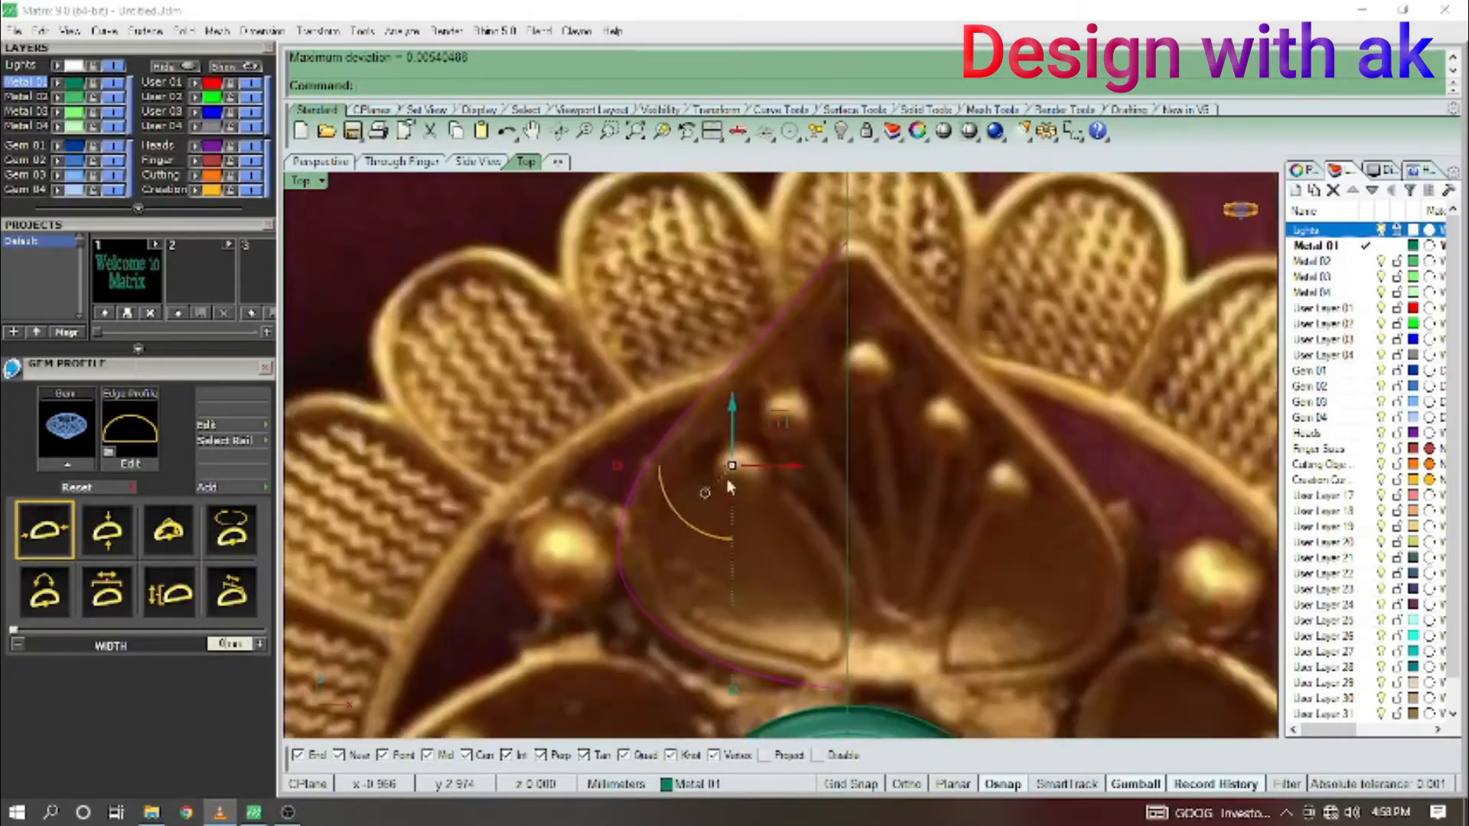
# Mirror the half-petal curve across the vertical axis through the origin.
pyautogui.scroll(-2, 727, 481)
pyautogui.moveTo(905, 464); pyautogui.dragTo(859, 476, button='right')
pyautogui.write('mi')
pyautogui.press('Return')
pyautogui.write('0')
pyautogui.press('Return')
pyautogui.click(867, 471)
pyautogui.click(1004, 549)
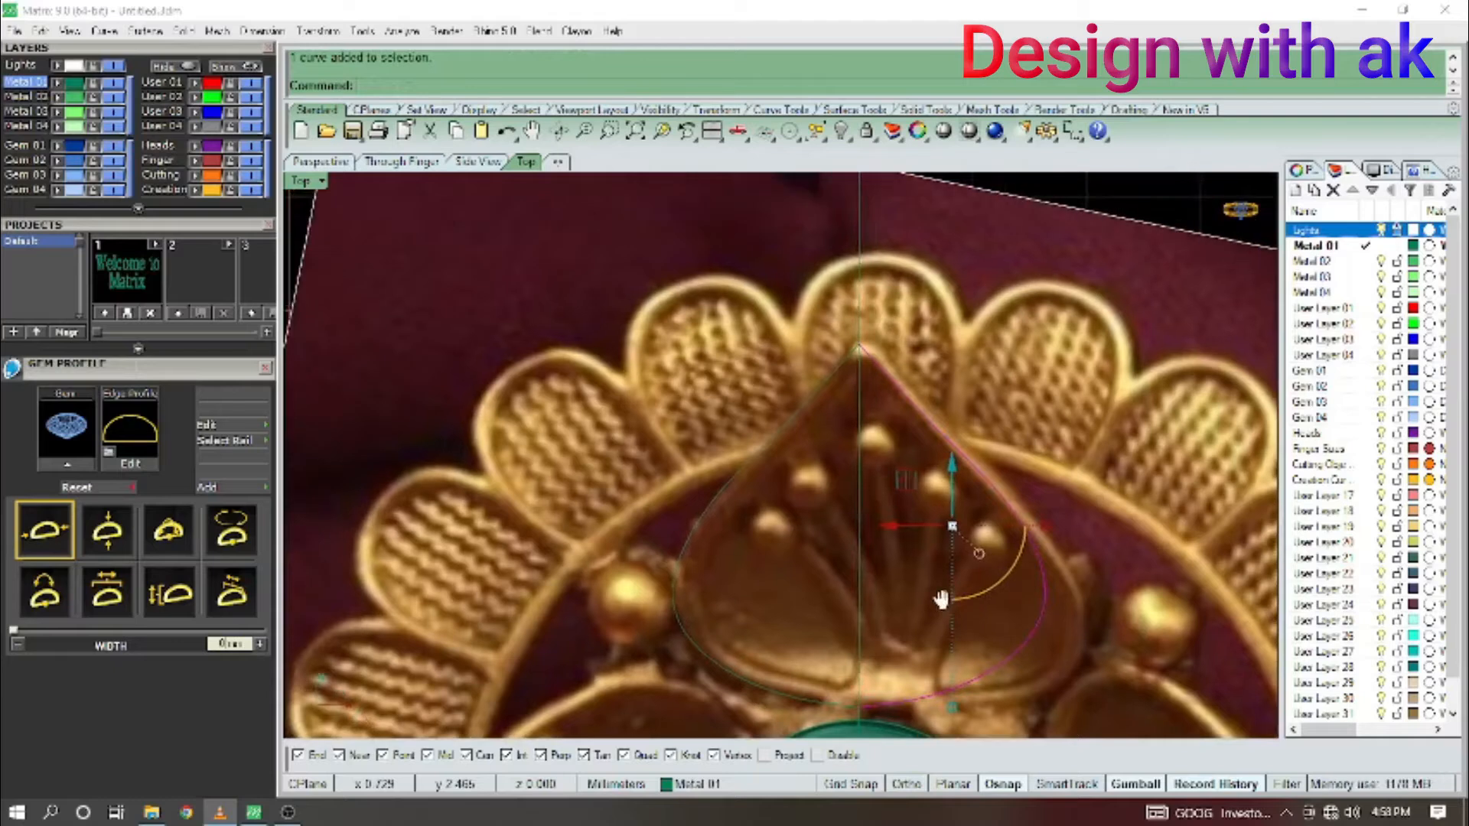
# Turn on the left half-petal curve's control points and adjust those around its side bulge.
pyautogui.moveTo(648, 498); pyautogui.dragTo(646, 498)
pyautogui.scroll(6, 694, 550)
pyautogui.moveTo(694, 545); pyautogui.dragTo(732, 452, button='right')
pyautogui.press('F10')
pyautogui.moveTo(618, 473); pyautogui.dragTo(711, 561)
pyautogui.scroll(-4, 714, 562)
pyautogui.scroll(-2, 716, 568)
pyautogui.moveTo(742, 511); pyautogui.dragTo(743, 512)
pyautogui.moveTo(740, 514); pyautogui.dragTo(719, 565, button='right')
# Adjust the left half-petal's control point near the petal tip to follow the reference picture.
pyautogui.scroll(4, 711, 532)
pyautogui.scroll(2, 830, 376)
pyautogui.scroll(4, 830, 377)
pyautogui.moveTo(811, 268); pyautogui.dragTo(772, 363, button='right')
pyautogui.moveTo(747, 312); pyautogui.dragTo(961, 433)
pyautogui.moveTo(899, 357); pyautogui.dragTo(890, 407, button='right')
pyautogui.moveTo(863, 391); pyautogui.dragTo(867, 395)
# Move the control point on the left half-petal's upper side to match the picture's edge.
pyautogui.scroll(-4, 866, 493)
pyautogui.moveTo(723, 635); pyautogui.dragTo(788, 431, button='right')
pyautogui.scroll(4, 724, 375)
pyautogui.moveTo(718, 410); pyautogui.dragTo(843, 495)
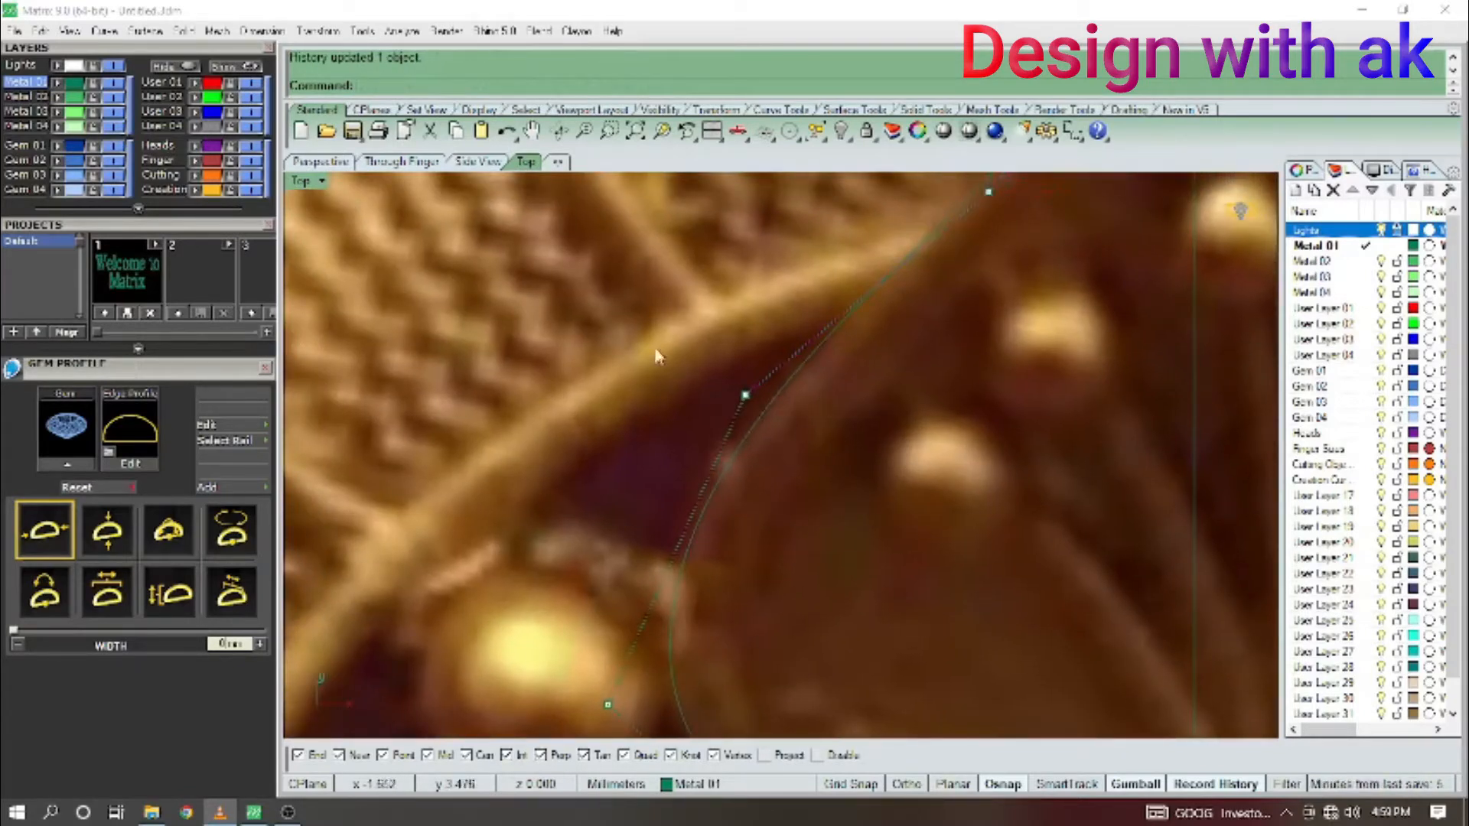
pyautogui.moveTo(656, 356); pyautogui.dragTo(773, 428)
pyautogui.moveTo(1003, 419); pyautogui.dragTo(969, 483, button='right')
pyautogui.moveTo(924, 446); pyautogui.dragTo(926, 448)
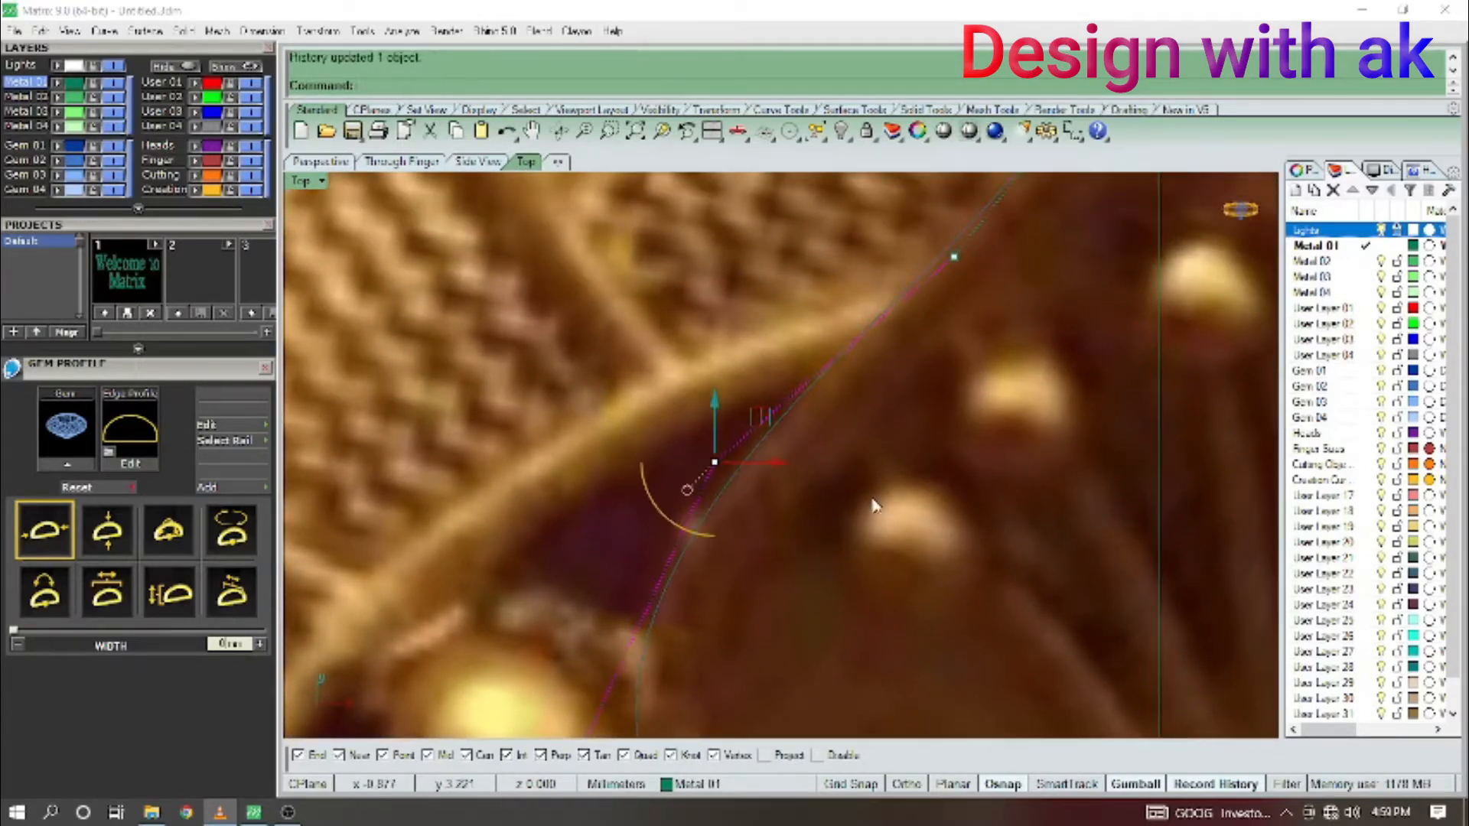
# Refine the petal outline's control points with the Lights layer hidden, and show that layer again.
pyautogui.scroll(-4, 880, 429)
pyautogui.click(1380, 230)
pyautogui.moveTo(900, 426); pyautogui.dragTo(920, 407, button='right')
pyautogui.moveTo(1047, 360); pyautogui.dragTo(902, 513)
pyautogui.moveTo(792, 418); pyautogui.dragTo(793, 437, button='right')
pyautogui.moveTo(789, 440); pyautogui.dragTo(688, 494)
pyautogui.moveTo(840, 431); pyautogui.dragTo(756, 470, button='right')
pyautogui.click(1383, 230)
pyautogui.click(904, 461)
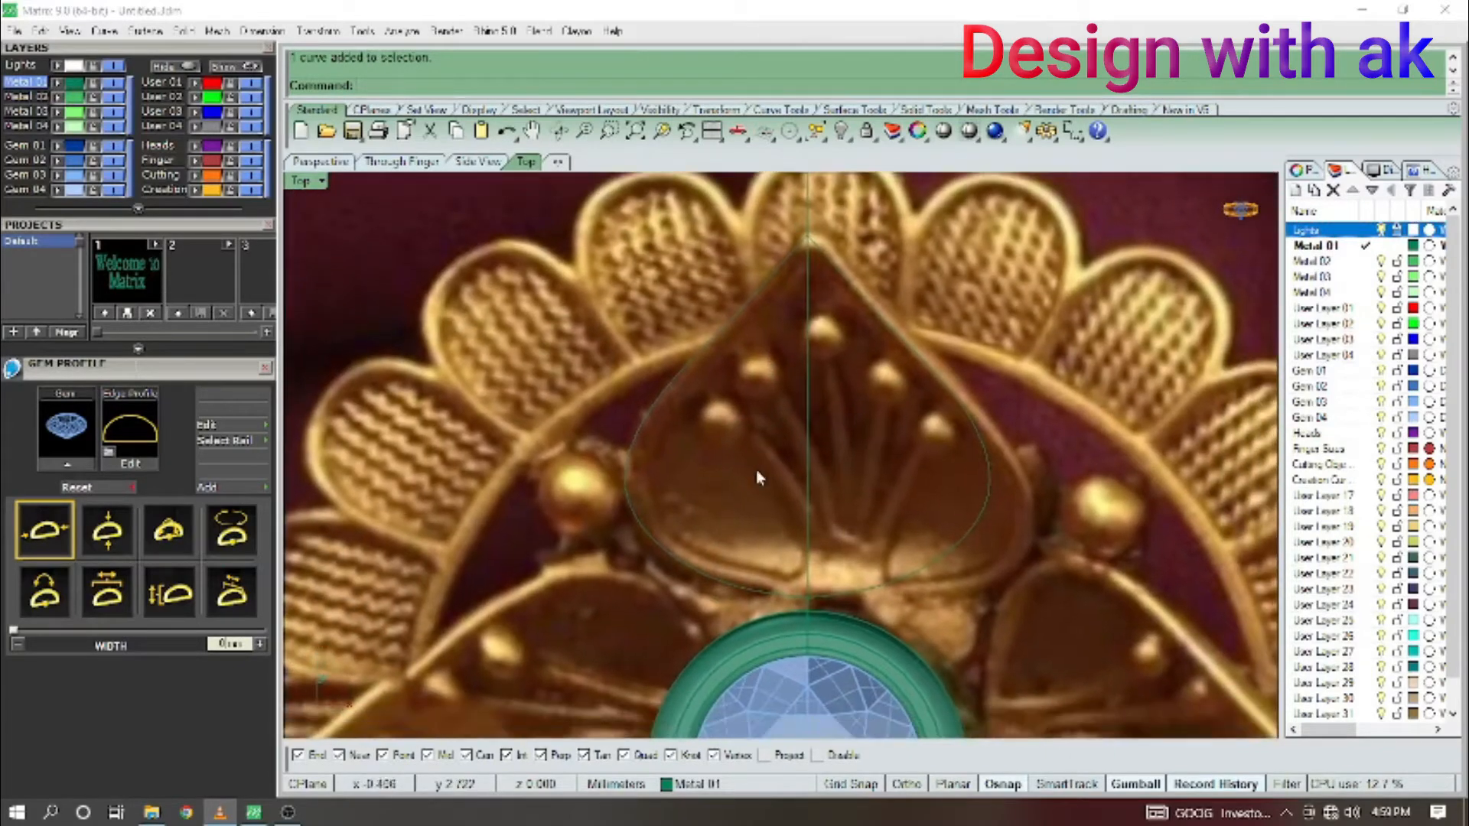
# Draw a horizontal line across the petal at its widest part, from the left outline to the right outline.
pyautogui.write('line')
pyautogui.press('Return')
pyautogui.click(628, 495)
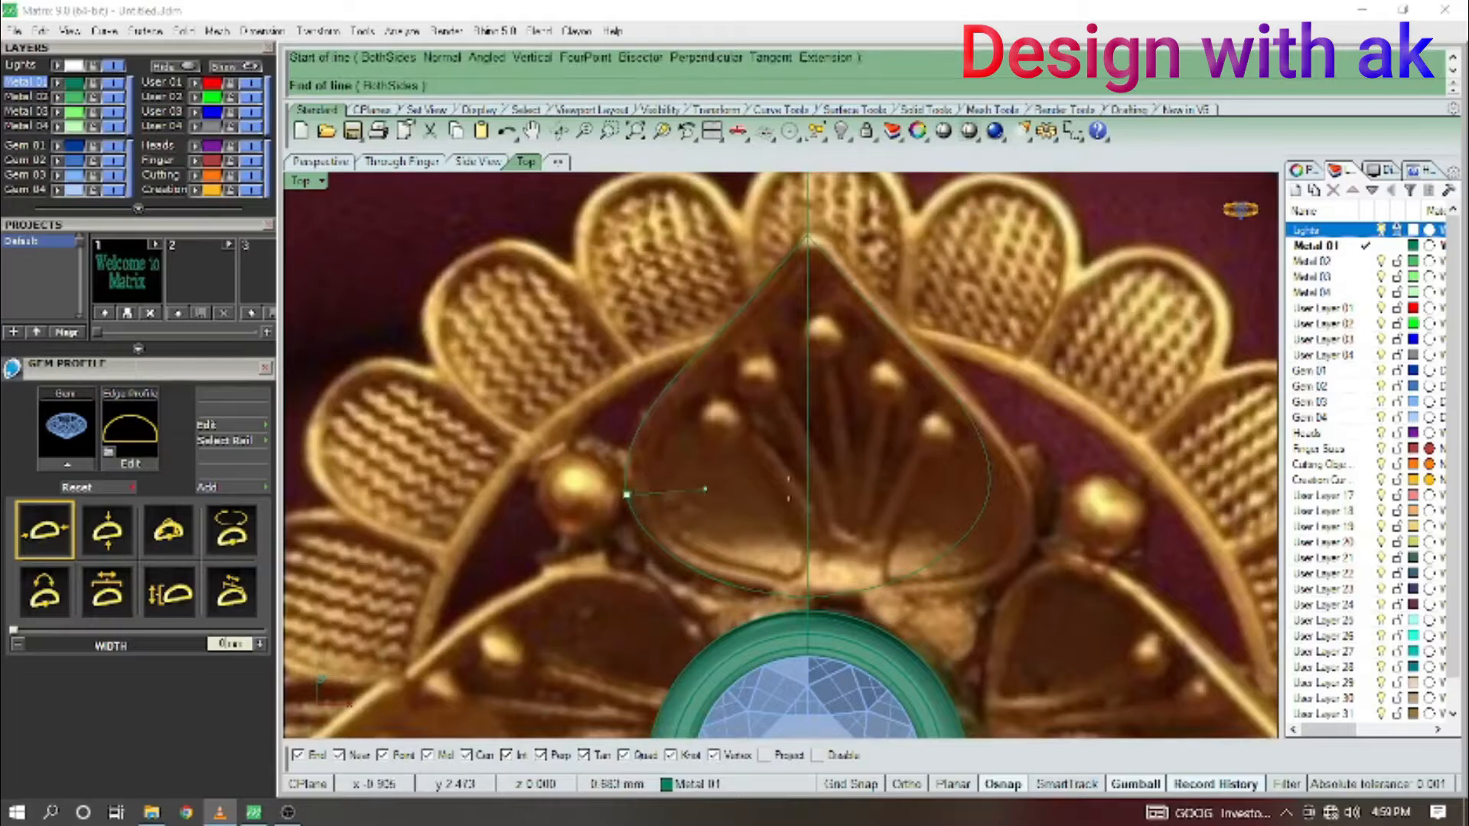
pyautogui.click(988, 493)
pyautogui.click(840, 493)
# Rebuild the horizontal cross line with 4 points at degree 3.
pyautogui.moveTo(839, 487); pyautogui.dragTo(884, 483, button='right')
pyautogui.write('r')
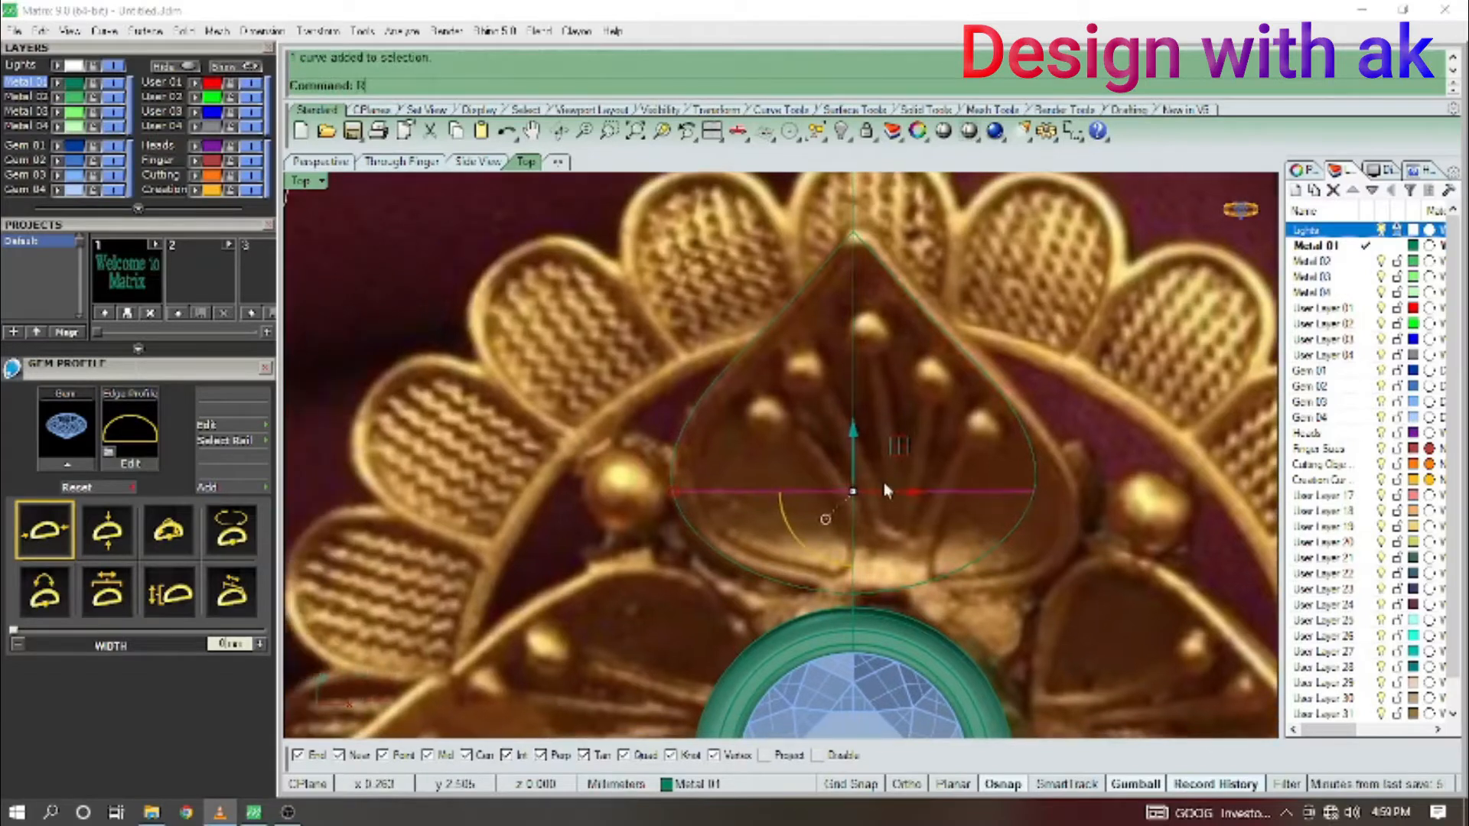
pyautogui.press('Return')
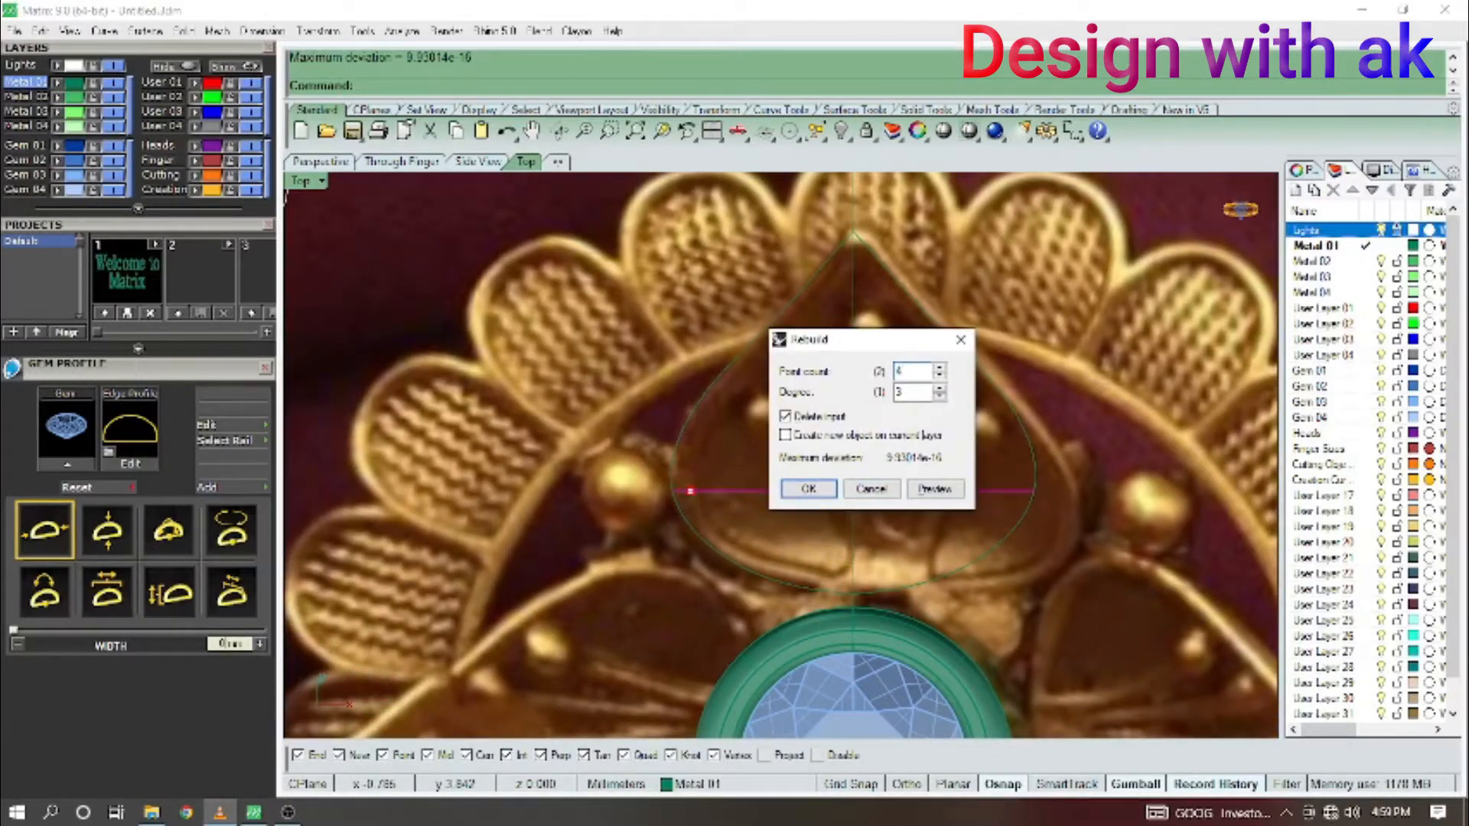
pyautogui.press('Return')
# Move the cross line's two middle control points vertically to bend it into an arch, and return to the top view.
pyautogui.press('F10')
pyautogui.moveTo(741, 451); pyautogui.dragTo(939, 537)
pyautogui.keyDown('ctrl'); pyautogui.keyDown('shift'); pyautogui.moveTo(792, 559); pyautogui.dragTo(901, 371, button='right'); pyautogui.keyUp('shift'); pyautogui.keyUp('ctrl')
pyautogui.scroll(6, 973, 337)
pyautogui.moveTo(790, 444); pyautogui.dragTo(790, 495)
pyautogui.keyDown('ctrl'); pyautogui.keyDown('shift'); pyautogui.moveTo(857, 511); pyautogui.dragTo(816, 490, button='right'); pyautogui.keyUp('shift'); pyautogui.keyUp('ctrl')
pyautogui.moveTo(814, 497); pyautogui.dragTo(815, 519)
pyautogui.press('Escape')
pyautogui.keyDown('ctrl'); pyautogui.keyDown('shift'); pyautogui.moveTo(878, 488); pyautogui.dragTo(884, 457, button='right'); pyautogui.keyUp('shift'); pyautogui.keyUp('ctrl')
pyautogui.press('Escape')
pyautogui.press('F1')
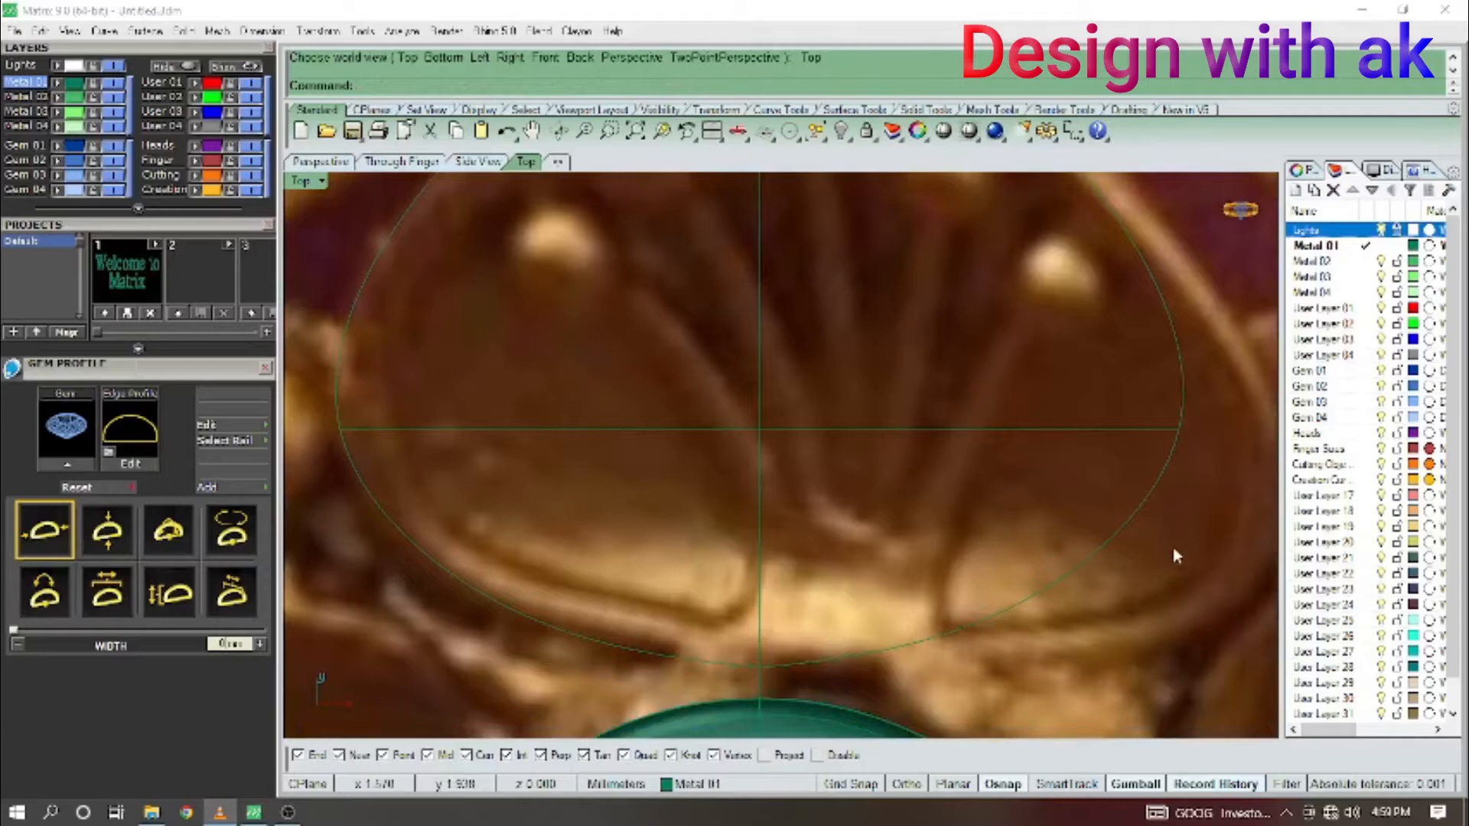
# Create a network surface from the two petal outline curves and the arched cross curve, and check its shape.
pyautogui.scroll(-5, 953, 463)
pyautogui.click(629, 599)
pyautogui.write('n')
pyautogui.press('Return')
pyautogui.click(825, 534)
pyautogui.keyDown('ctrl'); pyautogui.keyDown('shift'); pyautogui.moveTo(867, 523); pyautogui.dragTo(849, 441, button='right'); pyautogui.keyUp('shift'); pyautogui.keyUp('ctrl')
pyautogui.hotkey('ctrl', 'F1')
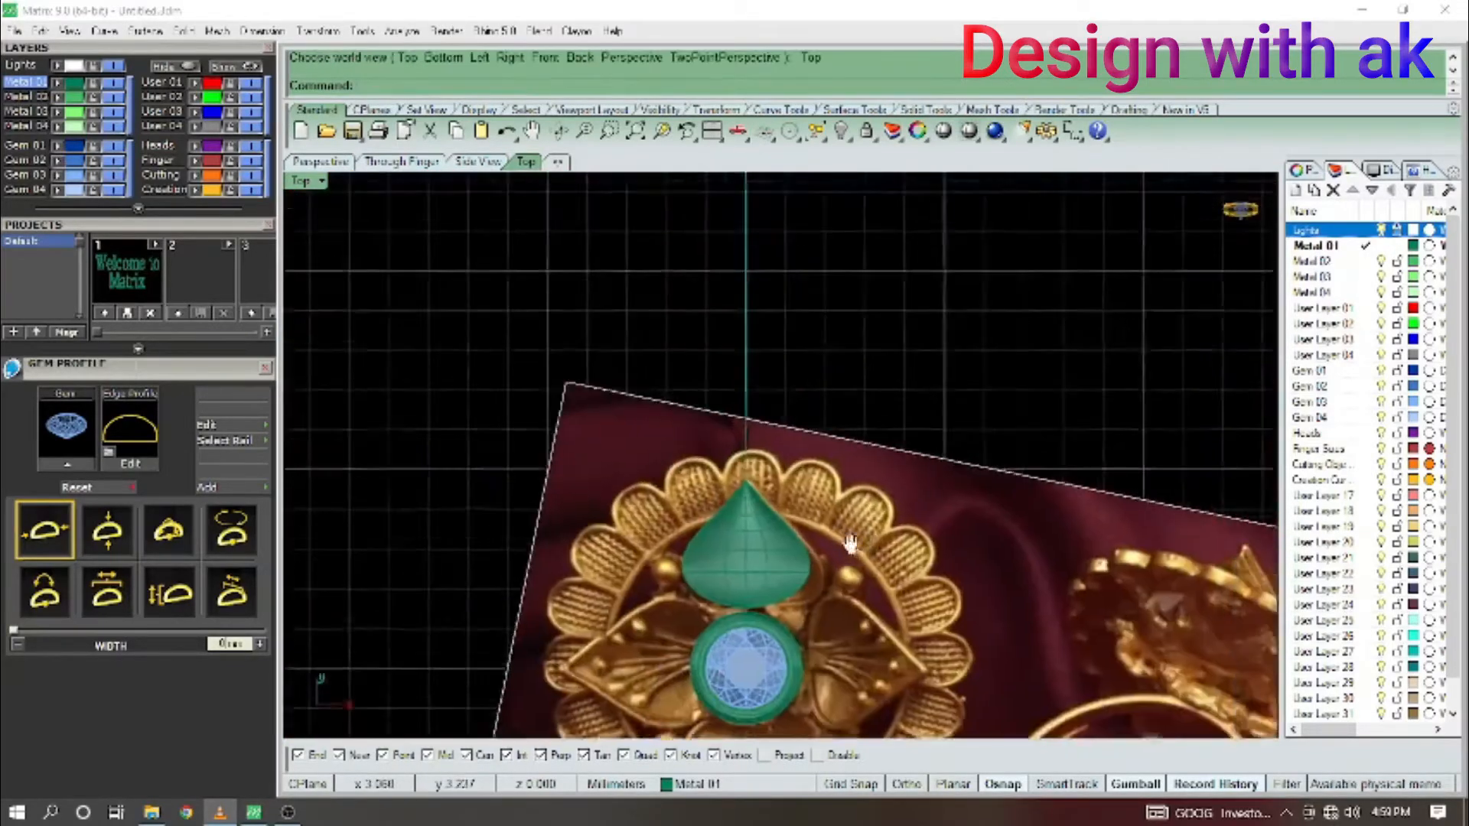
# Extract the isocurve running vertically through the middle of the petal surface.
pyautogui.scroll(7, 848, 557)
pyautogui.moveTo(761, 550); pyautogui.dragTo(851, 431, button='right')
pyautogui.scroll(4, 827, 443)
pyautogui.moveTo(727, 449); pyautogui.dragTo(807, 474, button='right')
pyautogui.click(776, 469)
pyautogui.write('EE')
pyautogui.press('Return')
pyautogui.scroll(-5, 807, 480)
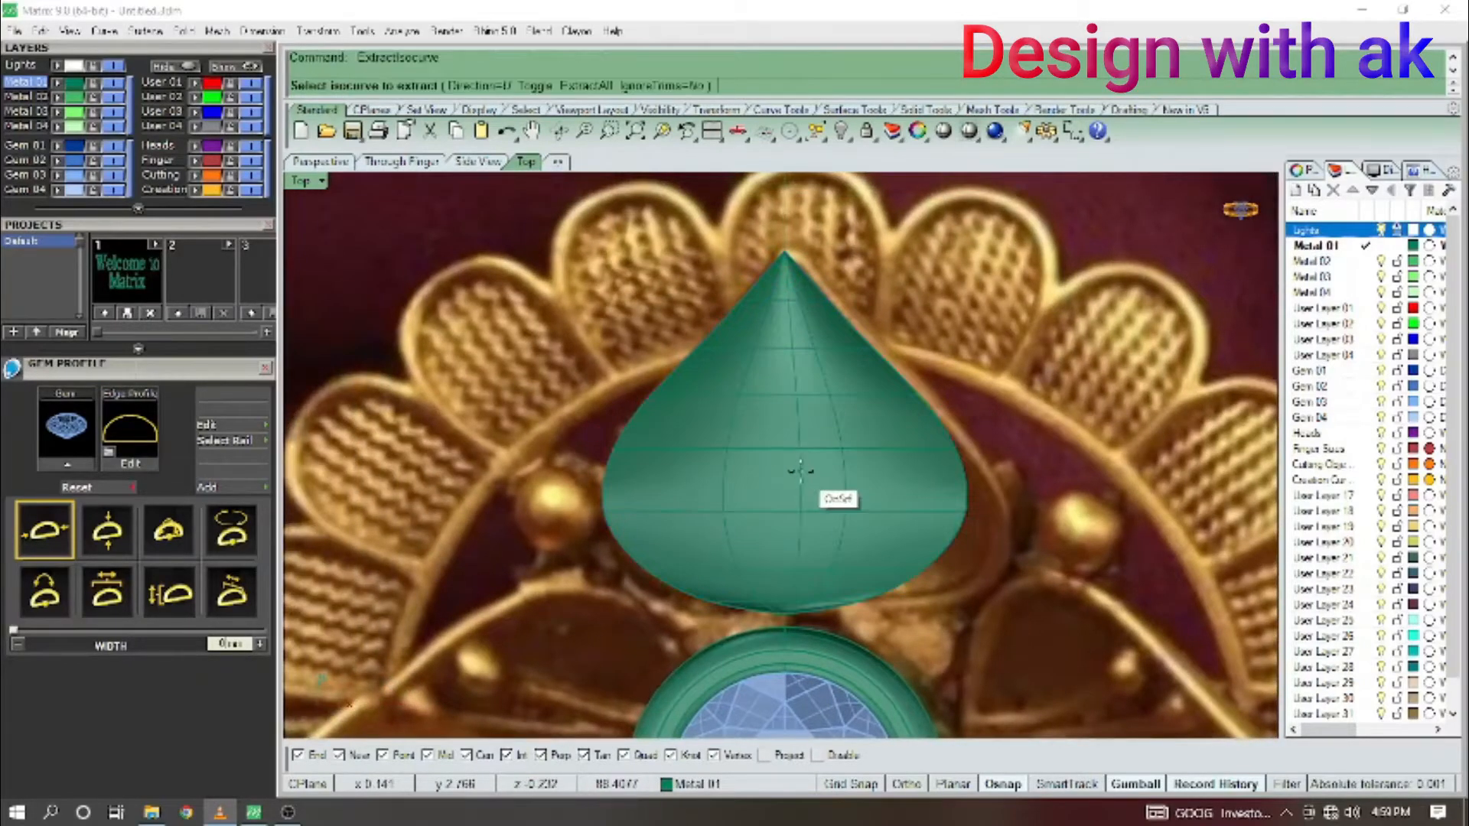
pyautogui.scroll(6, 800, 473)
pyautogui.click(788, 465)
pyautogui.press('Return')
# Draw a horizontal line about 5.2 mm long across the petal's upper part and try to split the middle curve with it.
pyautogui.scroll(-6, 811, 518)
pyautogui.moveTo(821, 531); pyautogui.dragTo(801, 560, button='right')
pyautogui.write('LINE')
pyautogui.press('Return')
pyautogui.click(596, 450)
pyautogui.keyDown('shift'); pyautogui.click(1078, 464); pyautogui.keyUp('shift')
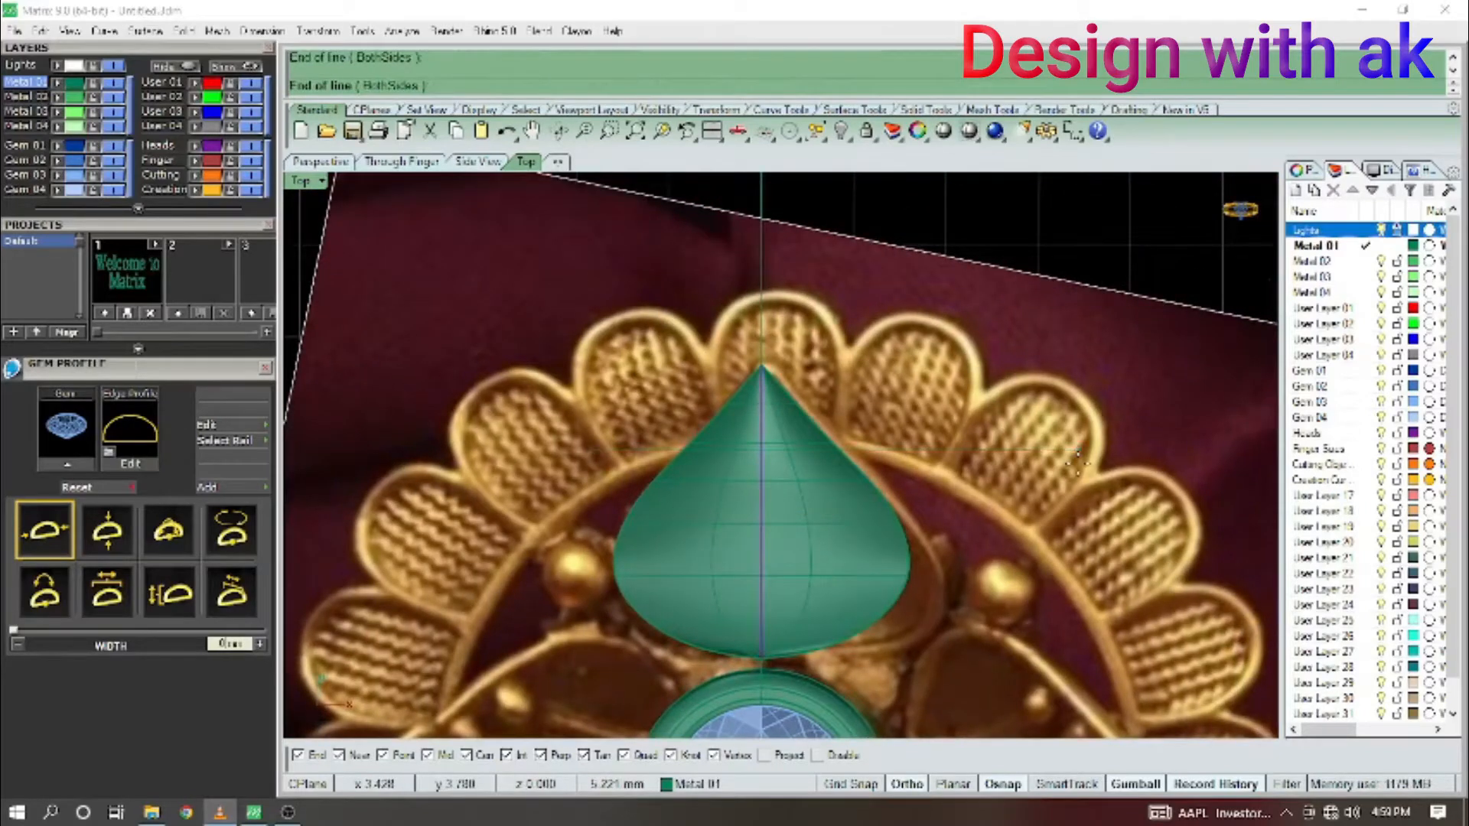
pyautogui.write('SPLIT')
pyautogui.press('Return')
pyautogui.click(956, 450)
pyautogui.press('Return')
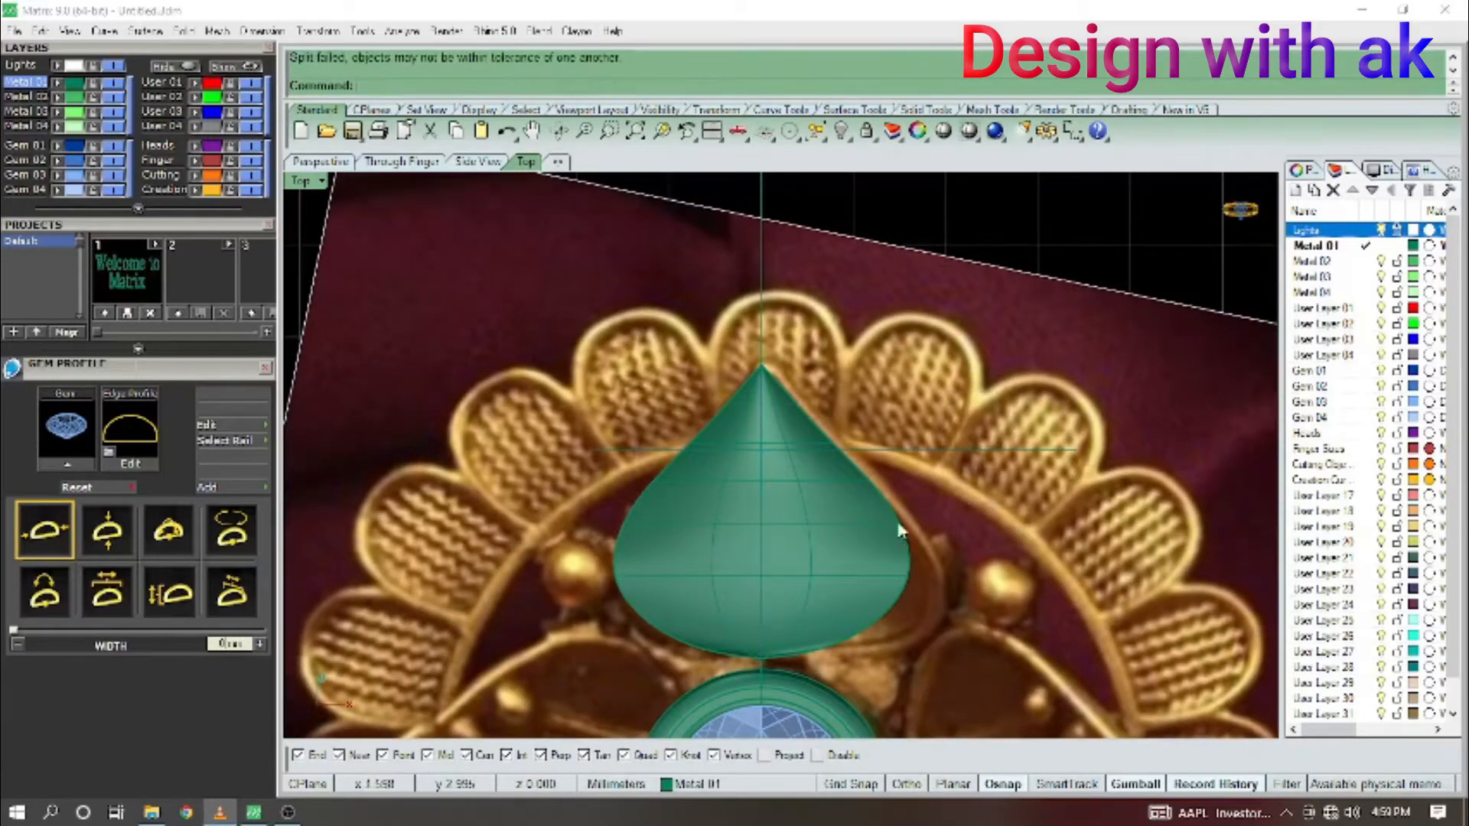
# Hide the petal surface while keeping the vertical middle curve and the horizontal line in view.
pyautogui.scroll(8, 761, 415)
pyautogui.click(760, 413)
pyautogui.click(815, 462)
pyautogui.scroll(-2, 826, 459)
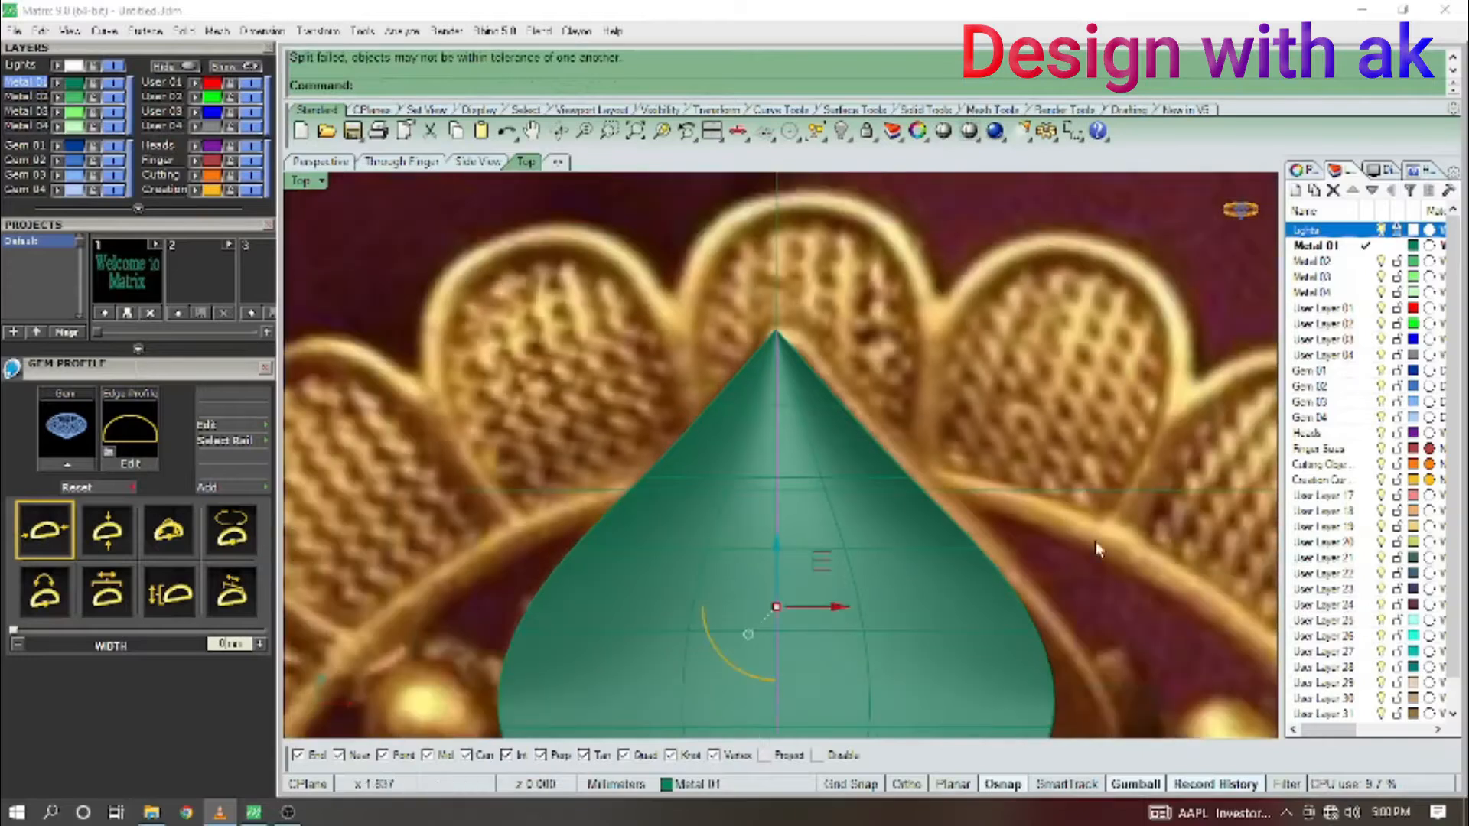
pyautogui.keyDown('shift'); pyautogui.click(1126, 487); pyautogui.keyUp('shift')
pyautogui.moveTo(1133, 482); pyautogui.dragTo(1043, 484, button='right')
pyautogui.write('HIDE')
pyautogui.press('Return')
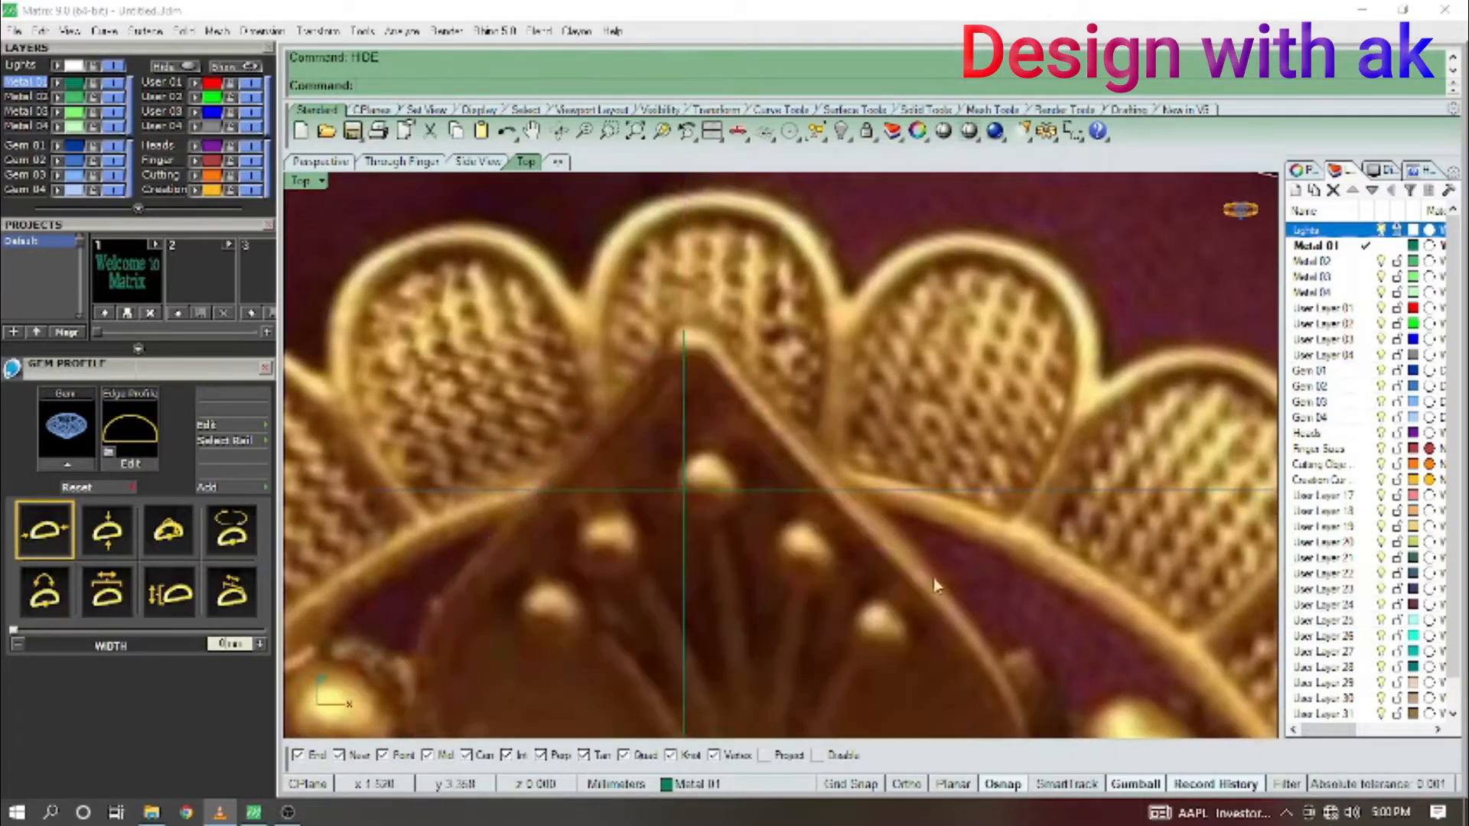
# Split the vertical middle curve where the horizontal line crosses it, and delete the line.
pyautogui.click(684, 405)
pyautogui.scroll(-8, 705, 386)
pyautogui.press('Return')
pyautogui.click(812, 428)
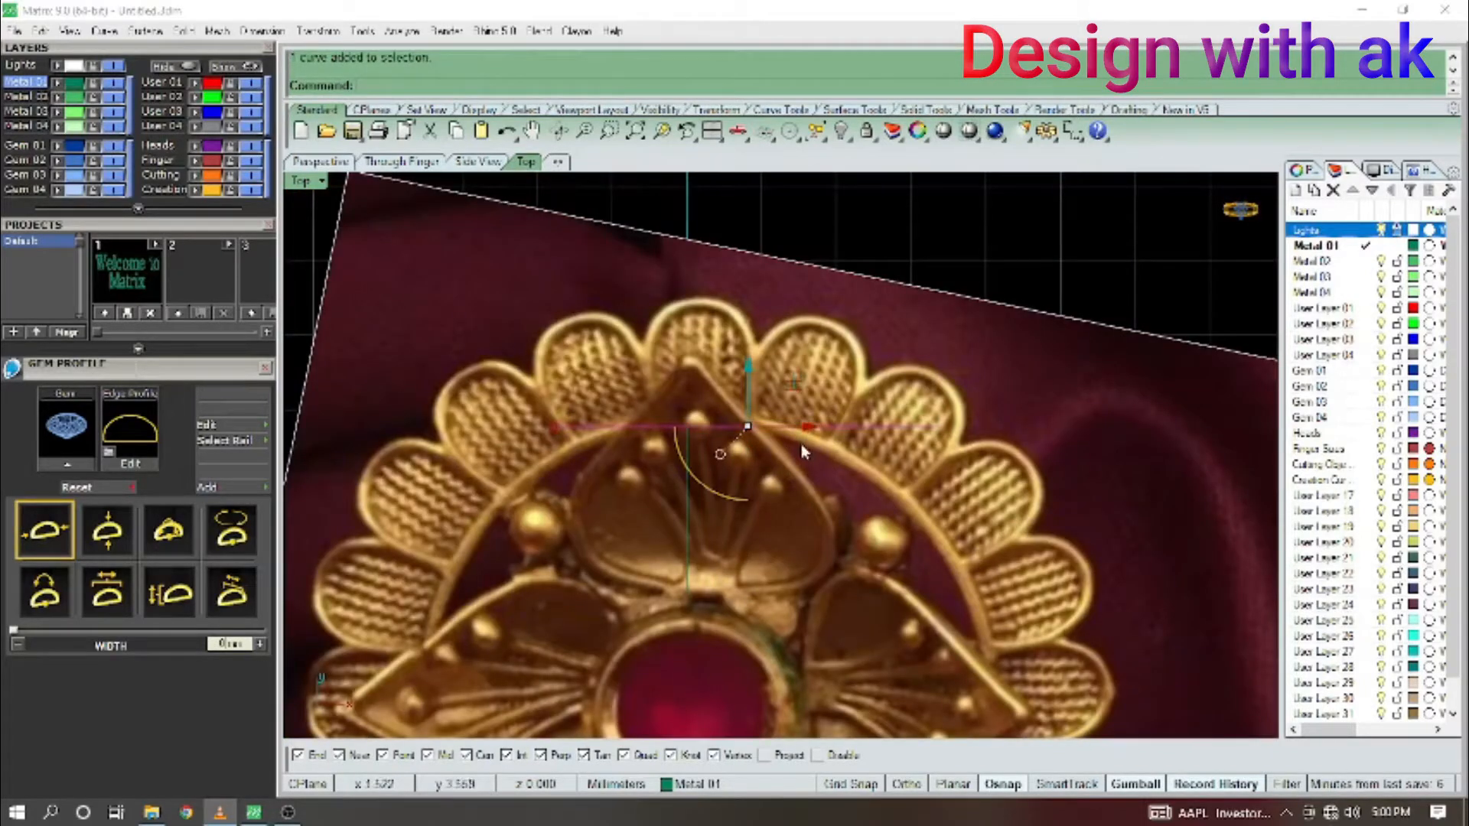
pyautogui.press('Delete')
pyautogui.scroll(4, 774, 490)
pyautogui.click(675, 464)
pyautogui.moveTo(684, 457); pyautogui.dragTo(793, 505, button='right')
pyautogui.press('Escape')
# Show the hidden petal surface again and examine the shortened middle curve against it.
pyautogui.scroll(4, 808, 452)
pyautogui.hotkey('ctrl', 'alt', 'h')
pyautogui.scroll(-6, 766, 490)
pyautogui.scroll(6, 765, 511)
pyautogui.click(755, 514)
pyautogui.click(823, 558)
pyautogui.scroll(-6, 771, 413)
pyautogui.moveTo(819, 440); pyautogui.dragTo(802, 396, button='right')
pyautogui.scroll(-5, 813, 427)
pyautogui.scroll(18, 627, 558)
pyautogui.moveTo(610, 597); pyautogui.dragTo(686, 460, button='right')
pyautogui.click(737, 473)
pyautogui.click(734, 412)
pyautogui.scroll(-12, 659, 405)
pyautogui.press('Escape')
# Try a pipe with a 0.20 mm radius along the petal's middle curve, and undo it.
pyautogui.moveTo(932, 319); pyautogui.dragTo(843, 662, button='right')
pyautogui.write('pi')
pyautogui.press('Return')
pyautogui.write('.20')
pyautogui.press('Return')
pyautogui.press('Return')
pyautogui.press('Return')
pyautogui.keyDown('ctrl'); pyautogui.keyDown('shift'); pyautogui.moveTo(928, 471); pyautogui.dragTo(895, 468, button='right'); pyautogui.keyUp('shift'); pyautogui.keyUp('ctrl')
pyautogui.hotkey('ctrl', 'z')
# Try a pipe with round caps along the middle curve, inspect its thickness at an angle, and undo it.
pyautogui.hotkey('ctrl', 'F1')
pyautogui.click(869, 414)
pyautogui.click(942, 475)
pyautogui.scroll(-4, 945, 468)
pyautogui.write('PIPE')
pyautogui.press('Return')
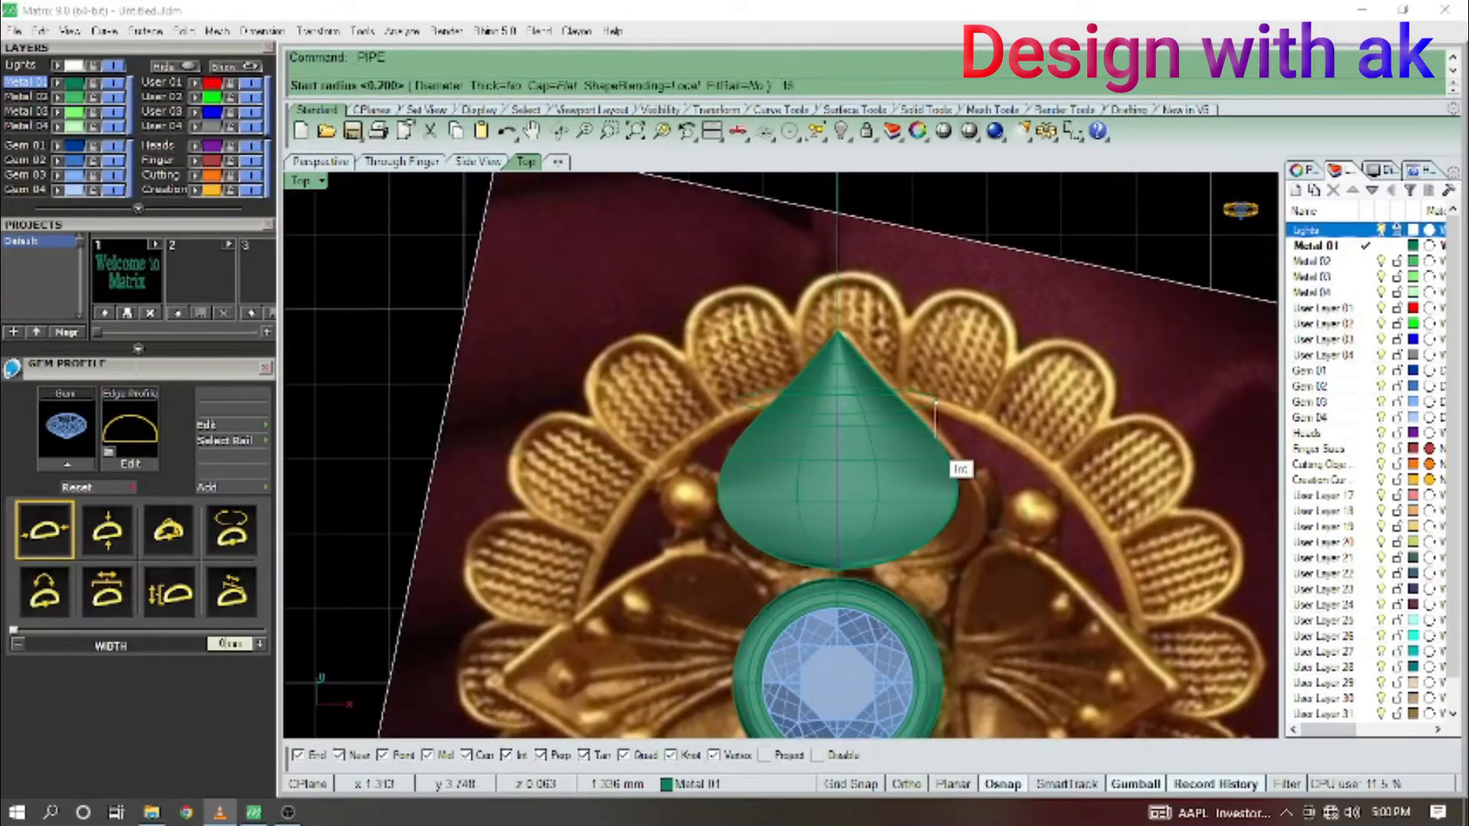
pyautogui.click(544, 85)
pyautogui.click(440, 86)
pyautogui.press('Return')
pyautogui.press('Return')
pyautogui.press('Return')
pyautogui.press('Escape')
pyautogui.scroll(6, 868, 440)
pyautogui.scroll(-8, 867, 442)
pyautogui.keyDown('ctrl'); pyautogui.keyDown('shift'); pyautogui.moveTo(869, 442); pyautogui.dragTo(930, 383, button='right'); pyautogui.keyUp('shift'); pyautogui.keyUp('ctrl')
pyautogui.scroll(8, 856, 389)
pyautogui.hotkey('ctrl', 'F1')
pyautogui.hotkey('ctrl', 'z')
# Create a thin round-capped pipe along the petal's middle curve as a stem.
pyautogui.click(720, 503)
pyautogui.click(793, 537)
pyautogui.moveTo(844, 494); pyautogui.dragTo(934, 520, button='right')
pyautogui.write('PIPE')
pyautogui.press('Return')
pyautogui.press('Return')
pyautogui.press('Return')
pyautogui.press('Return')
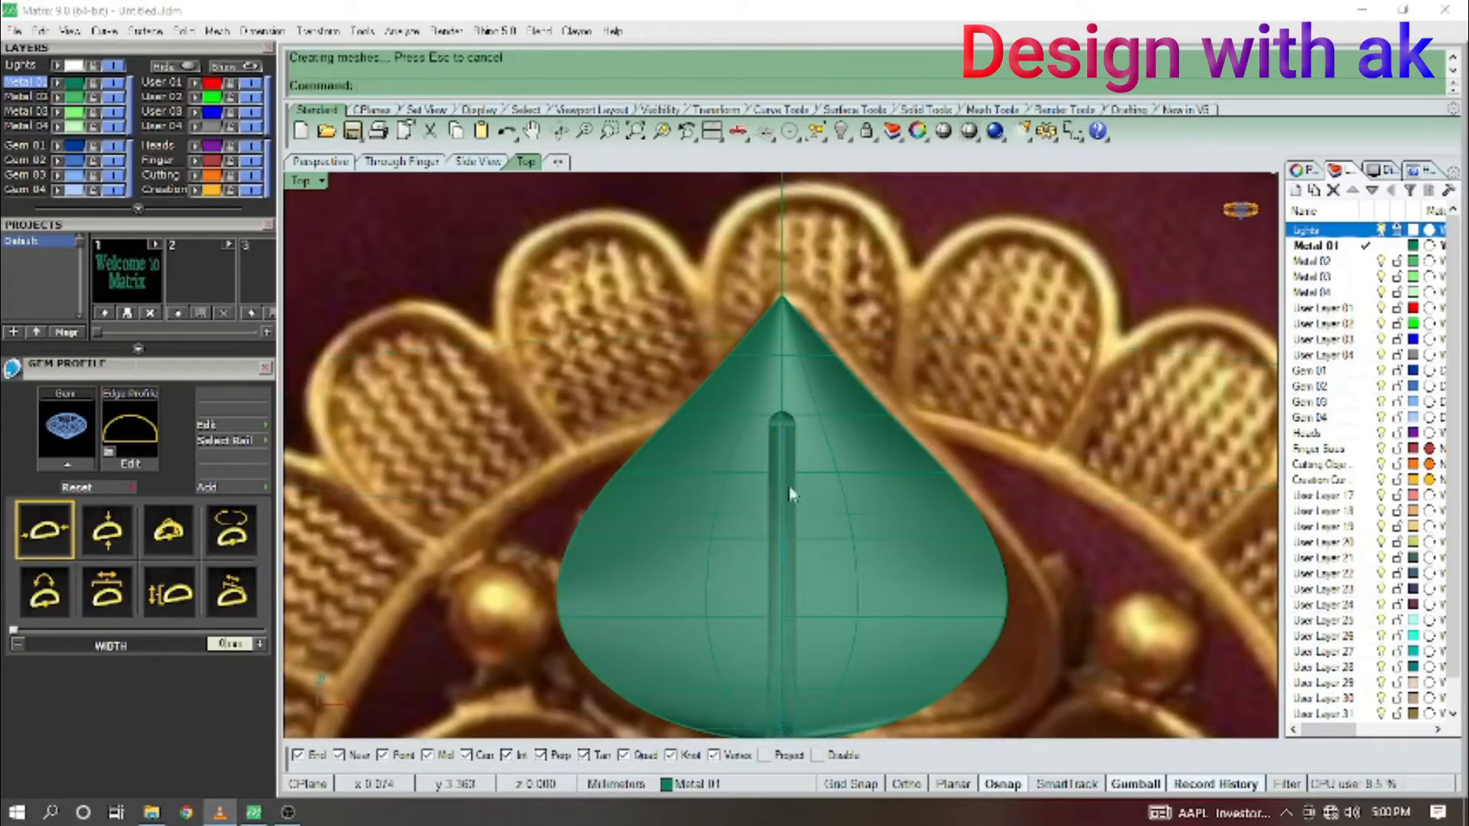
# Try extracting a vertical isocurve from the petal just left of the stem, and undo it.
pyautogui.moveTo(798, 490); pyautogui.dragTo(806, 448, button='right')
pyautogui.scroll(-4, 762, 487)
pyautogui.moveTo(854, 493); pyautogui.dragTo(789, 432, button='right')
pyautogui.scroll(2, 791, 383)
pyautogui.click(758, 422)
pyautogui.write('EI')
pyautogui.press('Return')
pyautogui.click(756, 419)
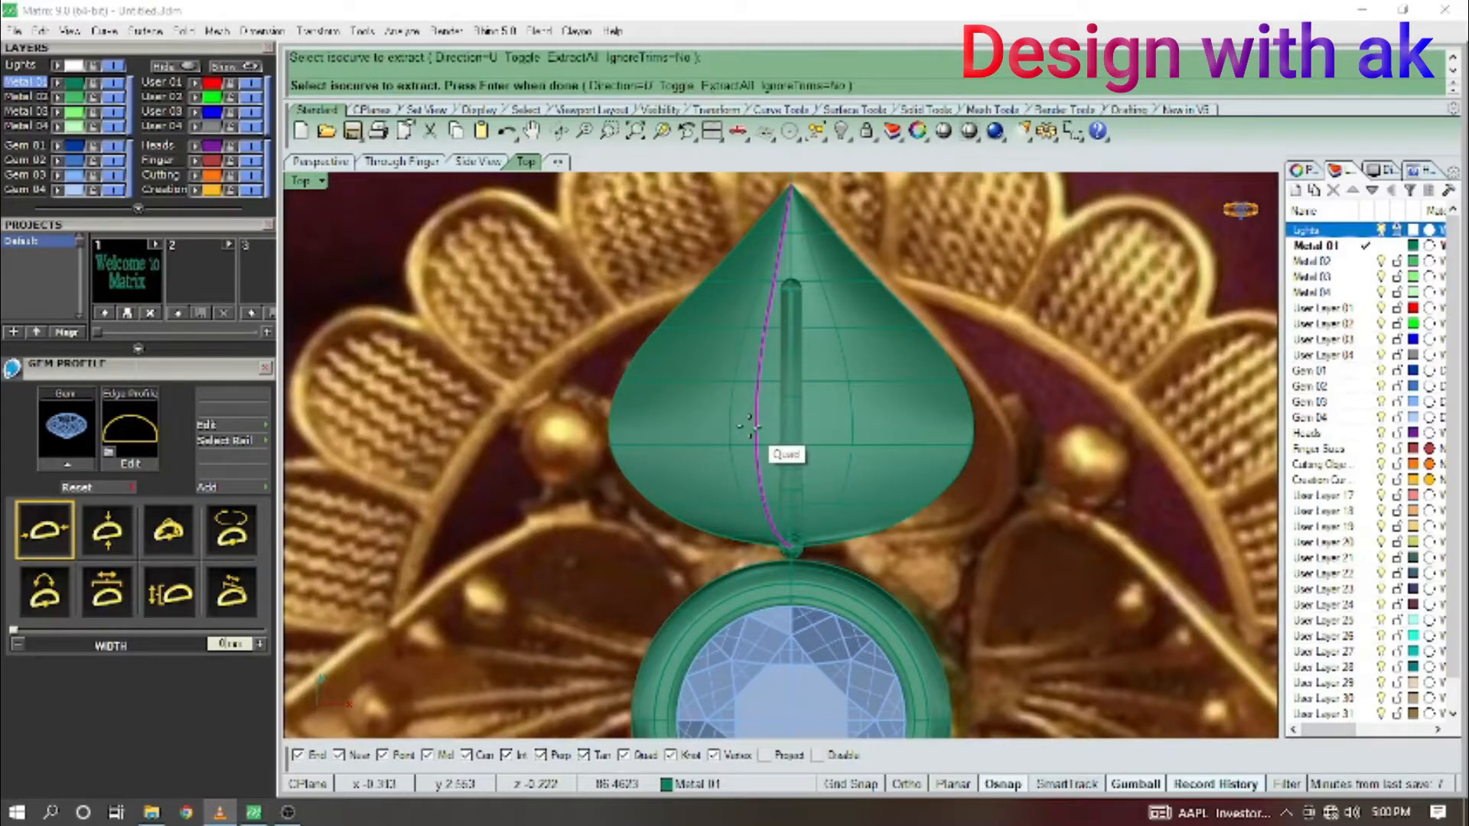
pyautogui.rightClick(750, 427)
pyautogui.hotkey('ctrl', 'z')
pyautogui.scroll(4, 750, 427)
pyautogui.moveTo(756, 424); pyautogui.dragTo(829, 414, button='right')
pyautogui.scroll(-6, 846, 409)
pyautogui.click(834, 417)
pyautogui.click(846, 413)
pyautogui.scroll(3, 796, 309)
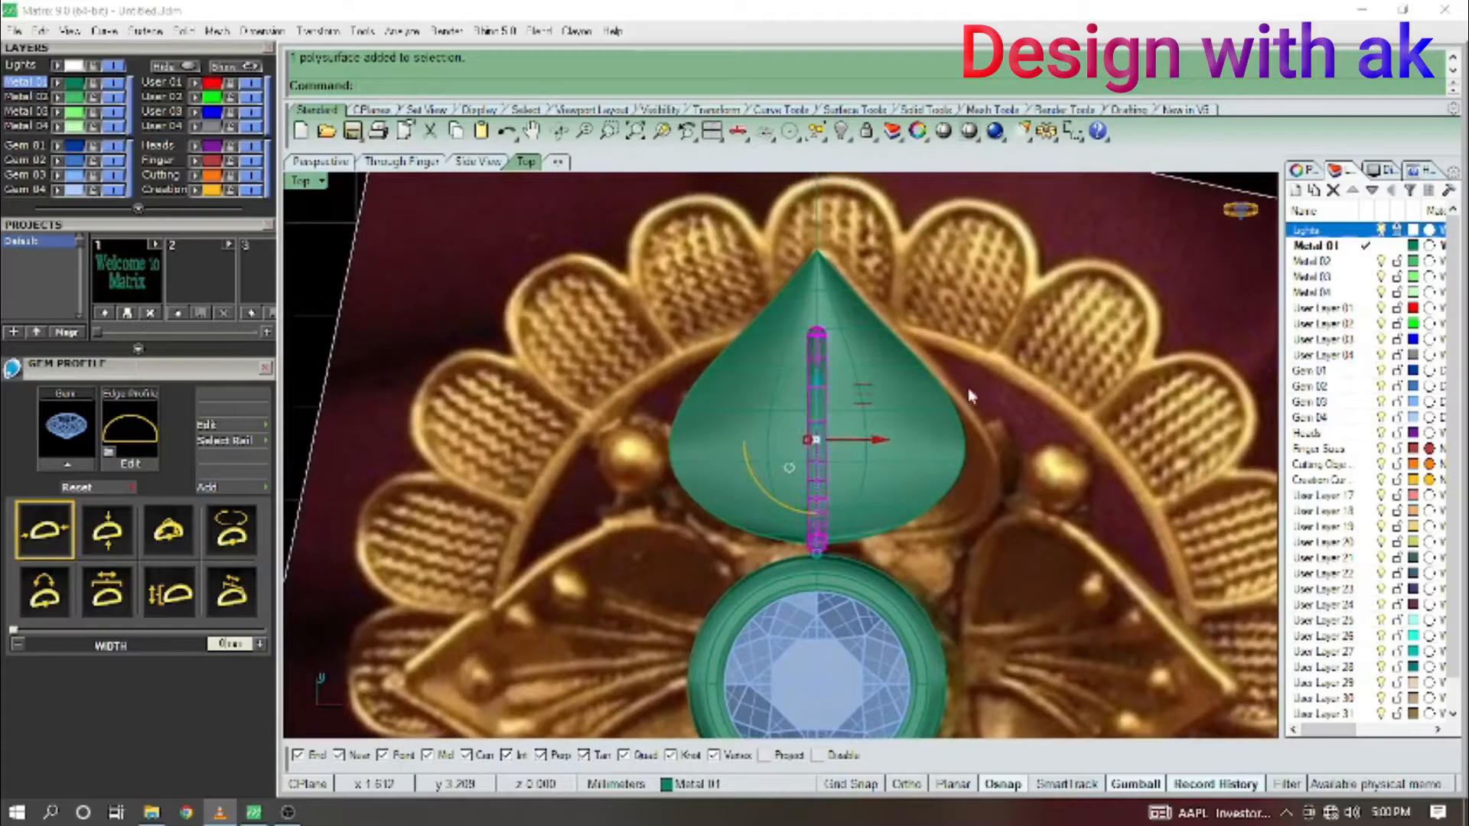
pyautogui.scroll(-2, 796, 309)
pyautogui.scroll(-3, 841, 394)
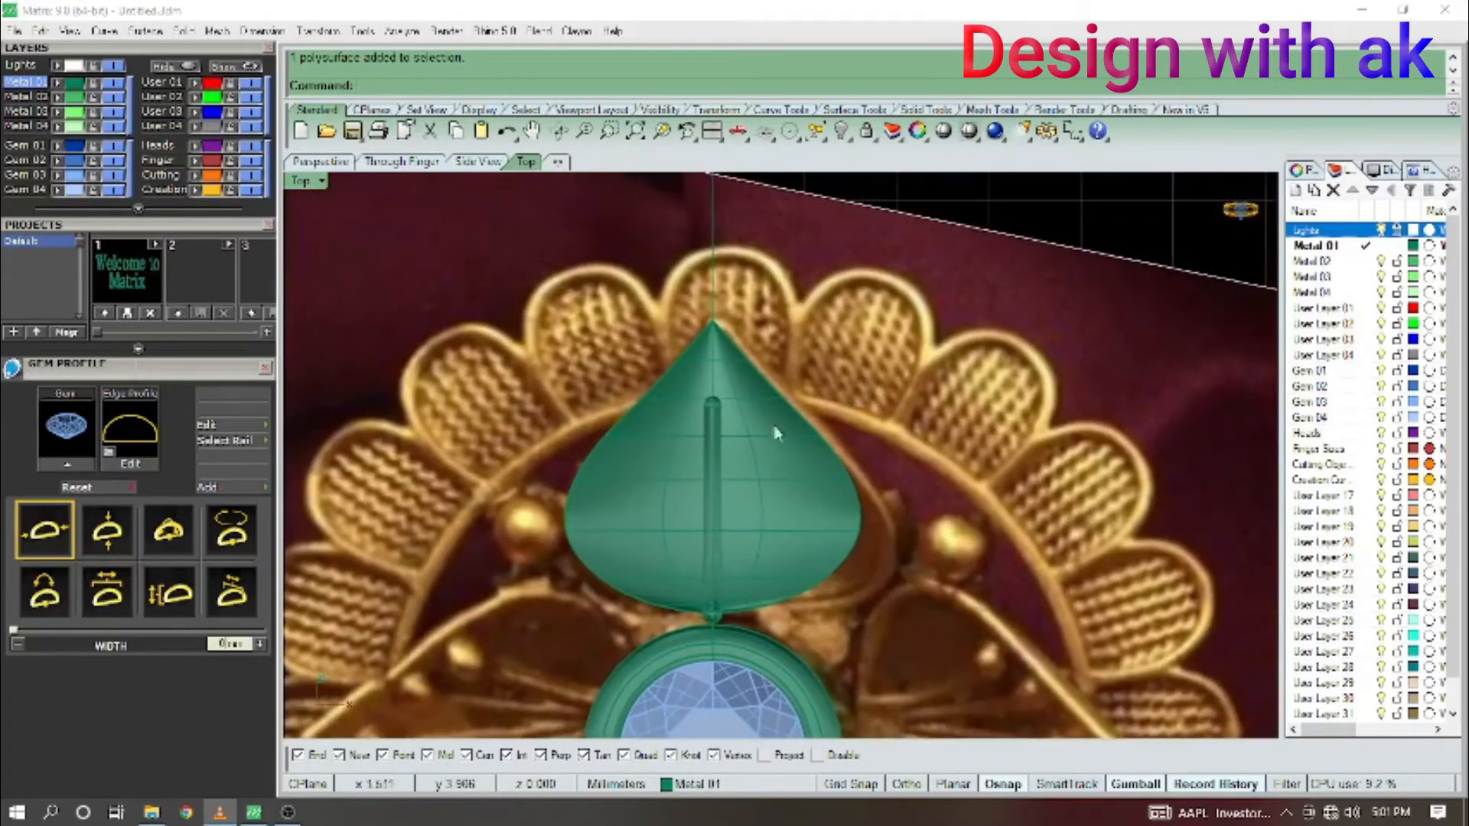
pyautogui.scroll(3, 206, 260)
pyautogui.scroll(3, 173, 213)
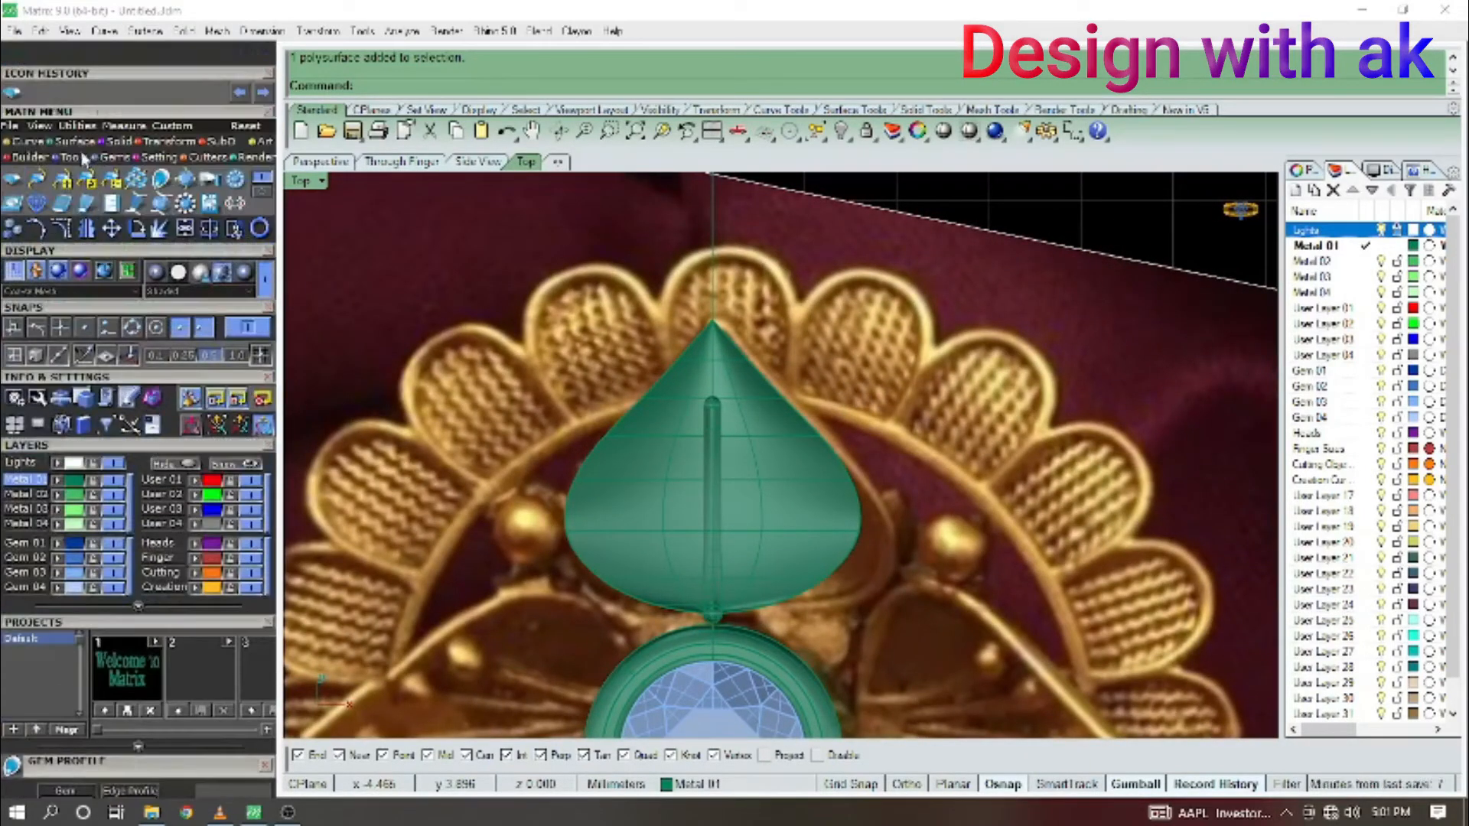
# Draw a small solid sphere to the right of the petal's tip.
pyautogui.click(112, 143)
pyautogui.scroll(3, 713, 390)
pyautogui.click(953, 342)
pyautogui.click(980, 384)
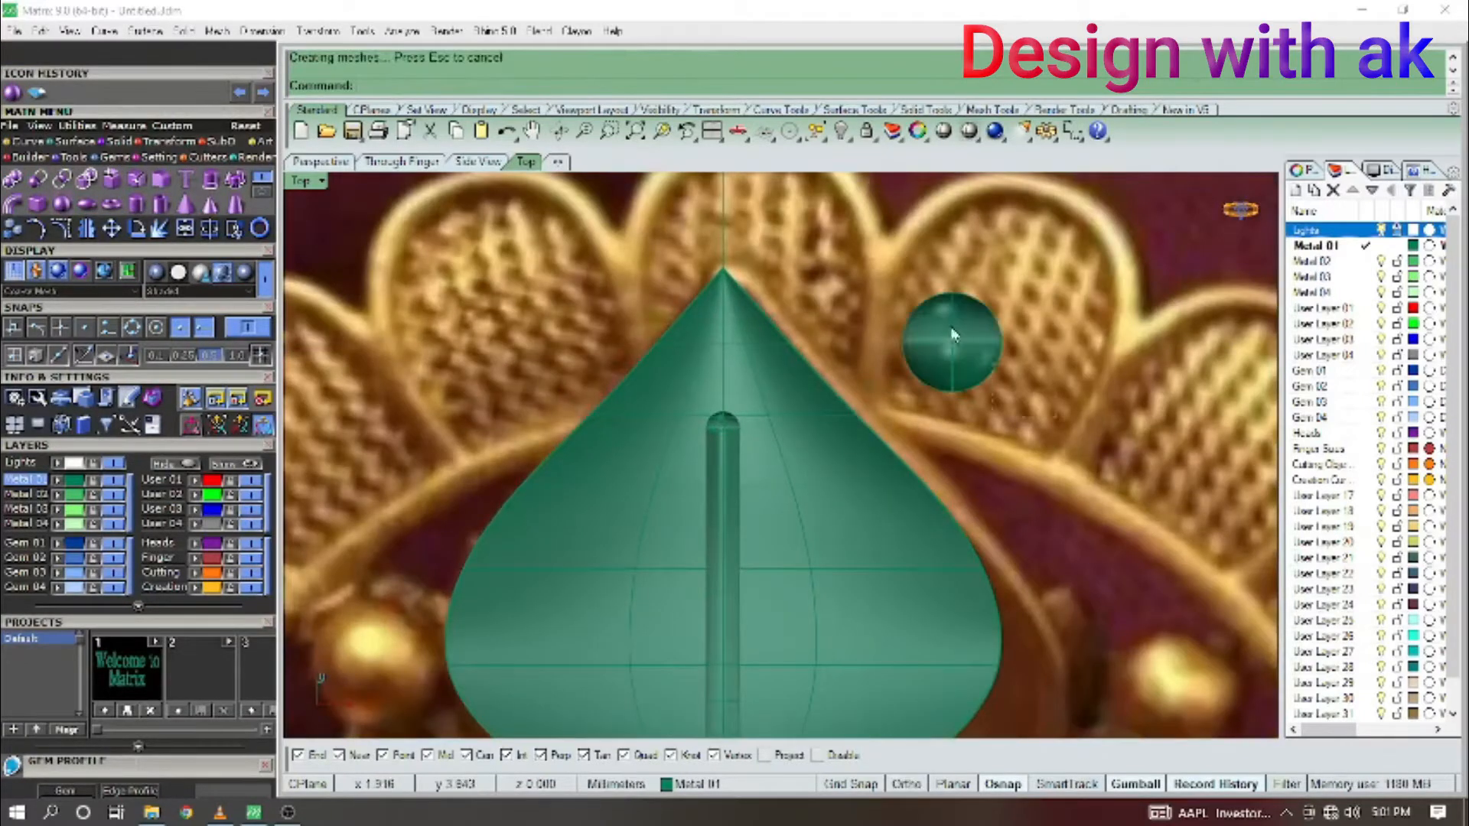
# Assign the sphere to the Metal 03 layer.
pyautogui.hotkey('ctrl', 'a')
pyautogui.moveTo(1014, 372); pyautogui.dragTo(978, 370, button='right')
pyautogui.click(897, 322)
pyautogui.click(1301, 170)
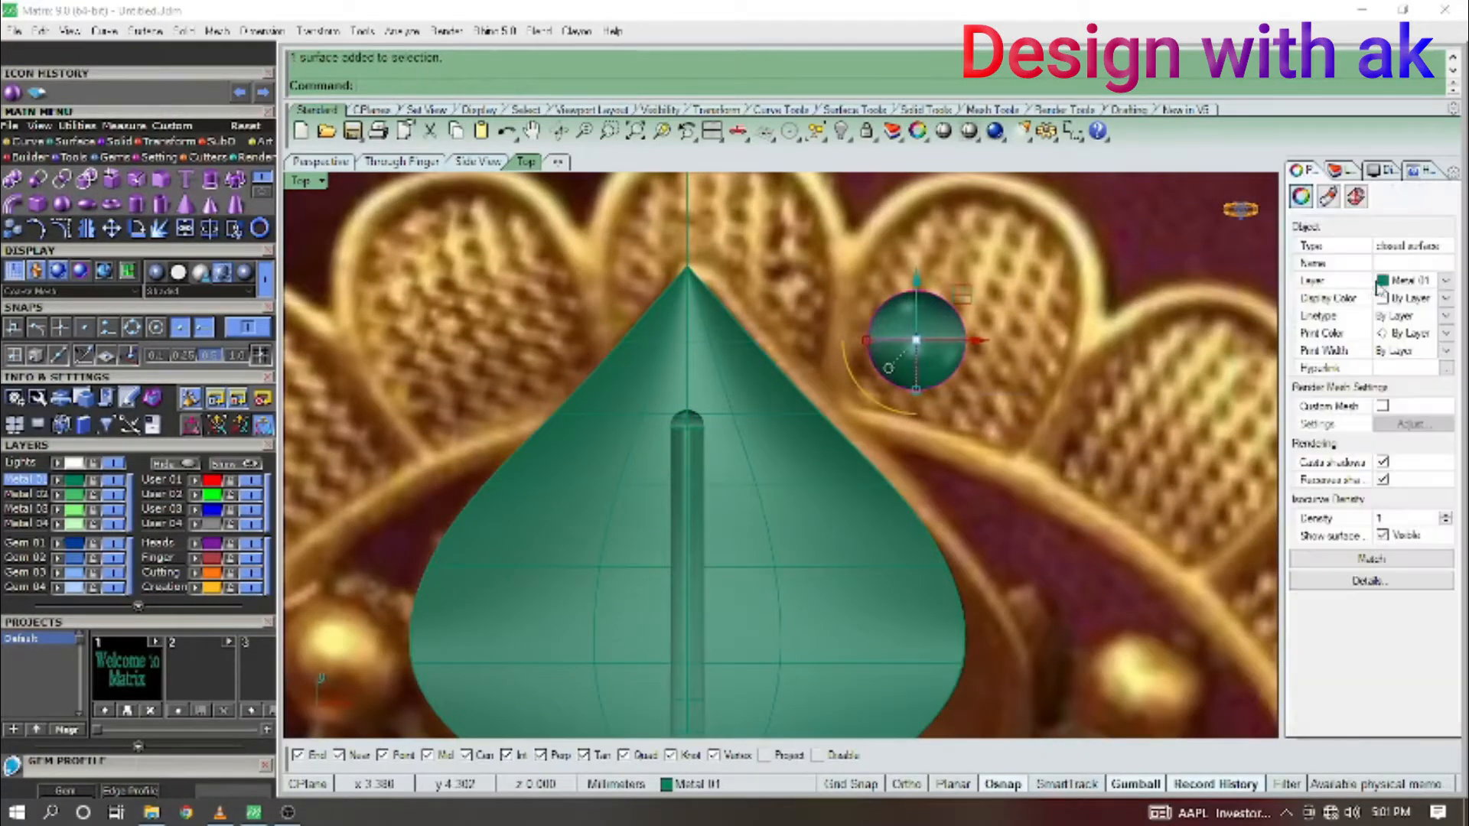
pyautogui.click(1412, 281)
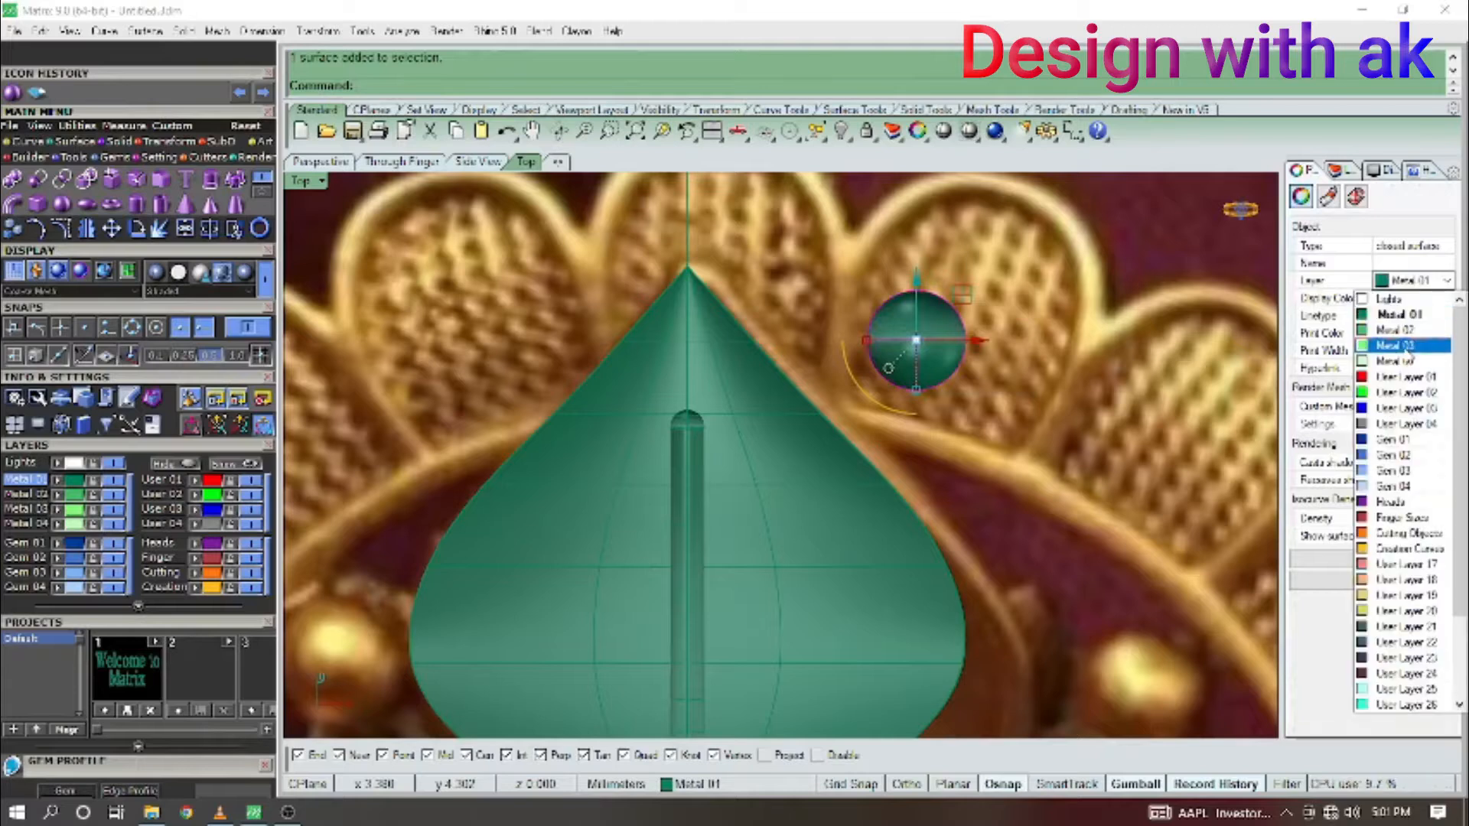
pyautogui.click(1407, 349)
# Move the sphere onto the upper end of the stem, centred on the petal's axis.
pyautogui.moveTo(876, 302); pyautogui.dragTo(960, 290, button='right')
pyautogui.moveTo(1049, 289); pyautogui.dragTo(820, 351)
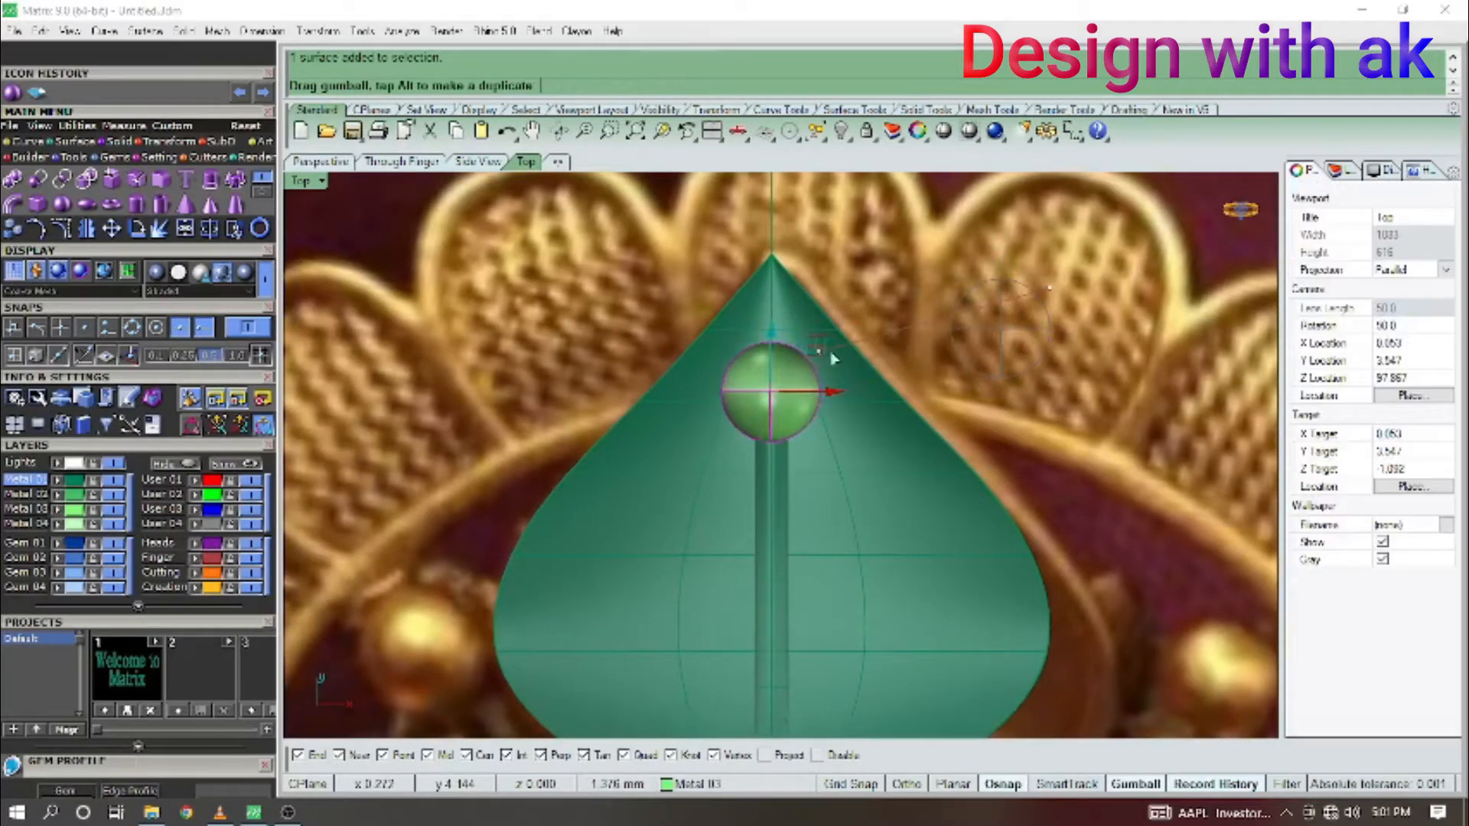
pyautogui.press('Escape')
# Scale the sphere down uniformly into a small bead at the stem's upper end.
pyautogui.keyDown('ctrl'); pyautogui.keyDown('shift'); pyautogui.moveTo(796, 414); pyautogui.dragTo(1049, 206, button='right'); pyautogui.keyUp('shift'); pyautogui.keyUp('ctrl')
pyautogui.click(750, 319)
pyautogui.scroll(4, 752, 320)
pyautogui.keyDown('ctrl'); pyautogui.keyDown('shift'); pyautogui.moveTo(753, 322); pyautogui.dragTo(818, 427, button='right'); pyautogui.keyUp('shift'); pyautogui.keyUp('ctrl')
pyautogui.hotkey('ctrl', 'F1')
pyautogui.keyDown('shift'); pyautogui.moveTo(678, 365); pyautogui.dragTo(720, 366); pyautogui.keyUp('shift')
pyautogui.scroll(4, 767, 370)
# Lower the bead slightly so it sits into the petal surface, and return to the top view.
pyautogui.keyDown('ctrl'); pyautogui.keyDown('shift'); pyautogui.moveTo(732, 397); pyautogui.dragTo(918, 184, button='right'); pyautogui.keyUp('shift'); pyautogui.keyUp('ctrl')
pyautogui.keyDown('ctrl'); pyautogui.keyDown('shift'); pyautogui.moveTo(792, 238); pyautogui.dragTo(768, 270, button='right'); pyautogui.keyUp('shift'); pyautogui.keyUp('ctrl')
pyautogui.scroll(-3, 773, 307)
pyautogui.scroll(3, 764, 237)
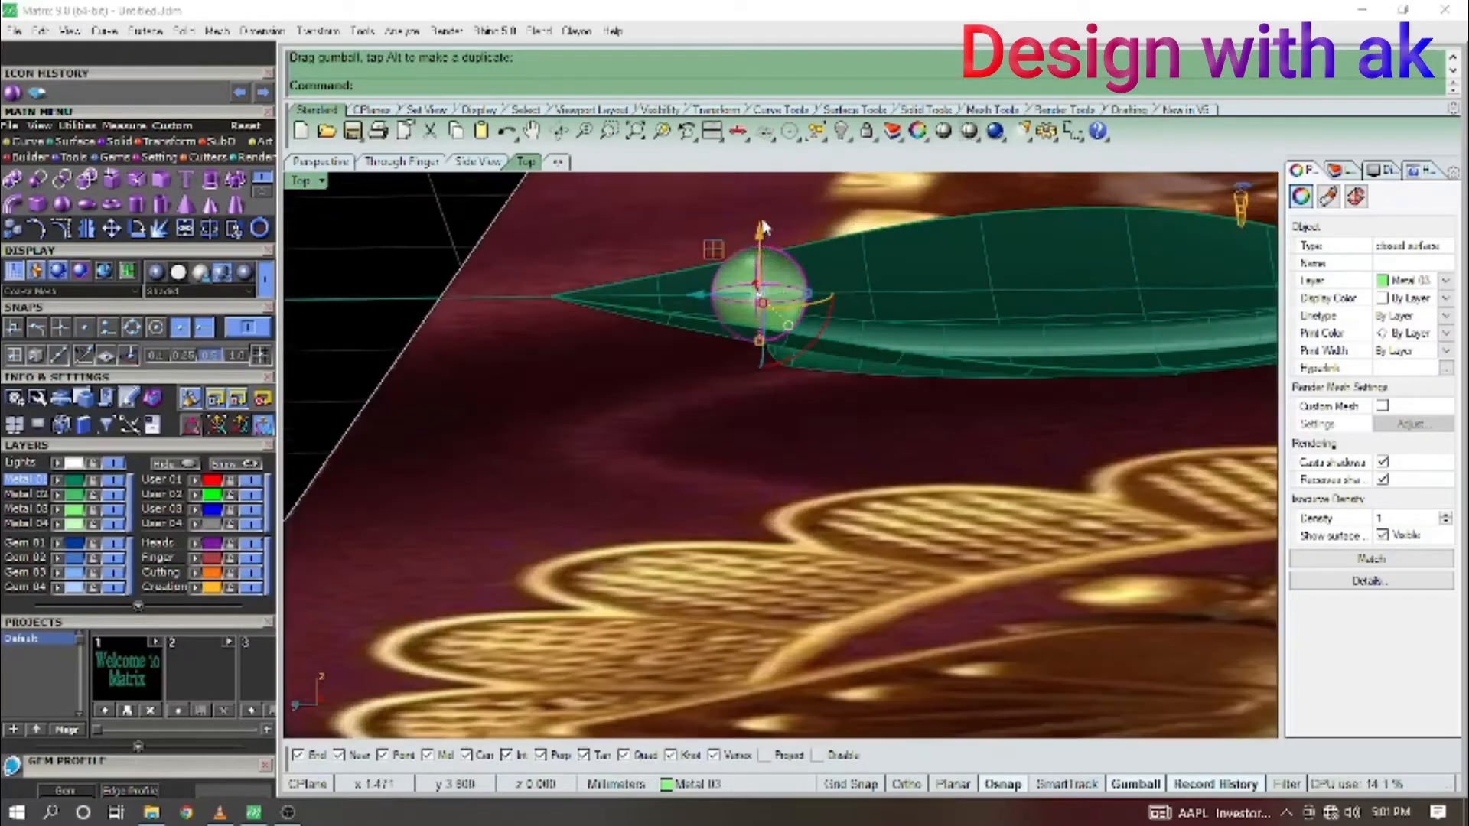
pyautogui.moveTo(760, 236); pyautogui.dragTo(761, 243)
pyautogui.scroll(-5, 836, 279)
pyautogui.hotkey('ctrl', 'F1')
pyautogui.moveTo(851, 329)
pyautogui.mouseDown(button='right')
pyautogui.moveTo(861, 365)
pyautogui.moveTo(838, 346)
pyautogui.mouseUp(button='right')
pyautogui.press('Escape')
pyautogui.scroll(-7, 797, 403)
pyautogui.moveTo(849, 428); pyautogui.dragTo(782, 359, button='right')
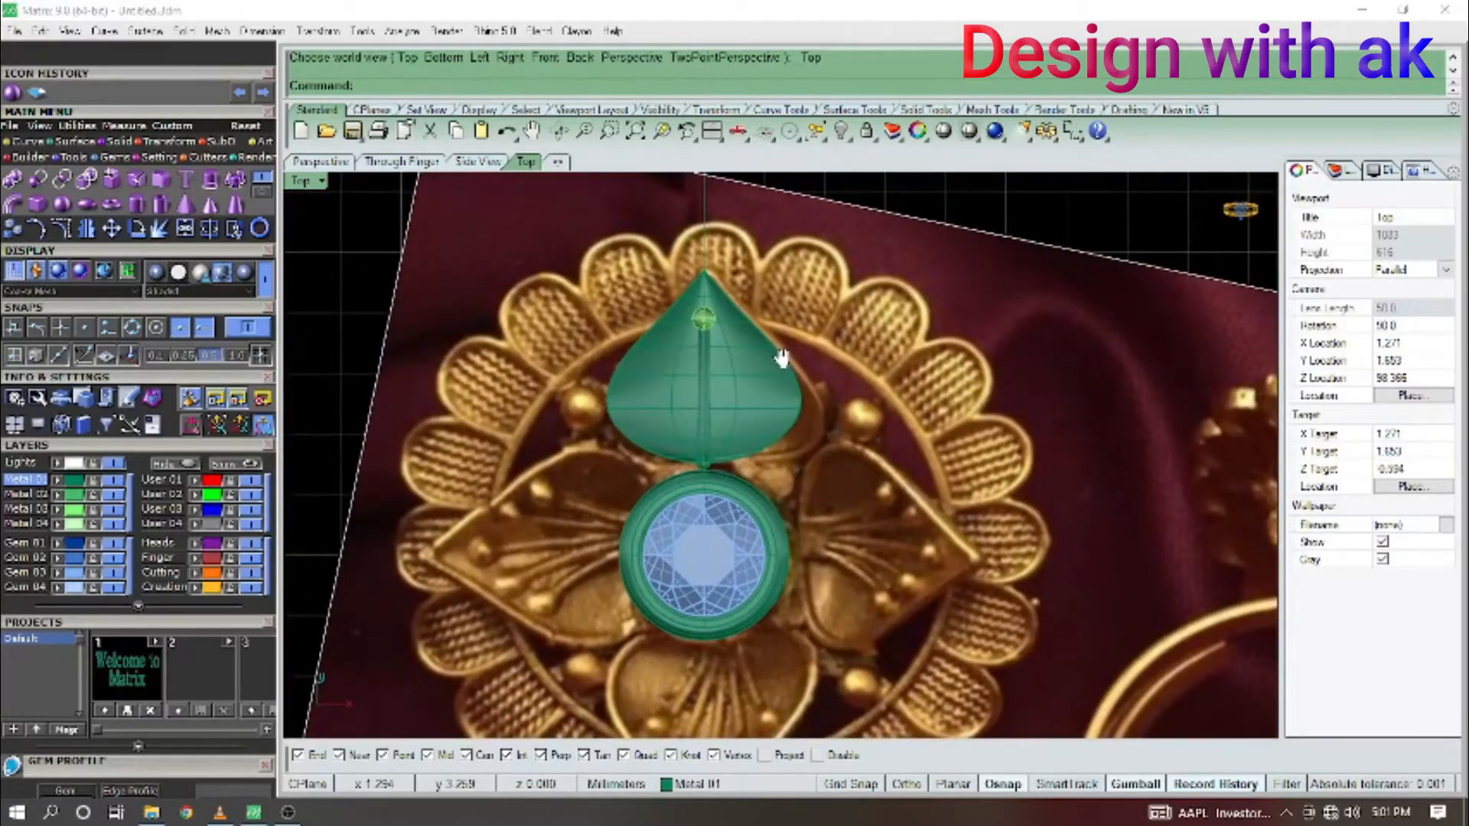
# Group the stem pipe with the bead at its upper end.
pyautogui.scroll(8, 705, 358)
pyautogui.click(726, 401)
pyautogui.keyDown('shift'); pyautogui.click(718, 303); pyautogui.keyUp('shift')
pyautogui.moveTo(753, 352); pyautogui.dragTo(799, 345, button='right')
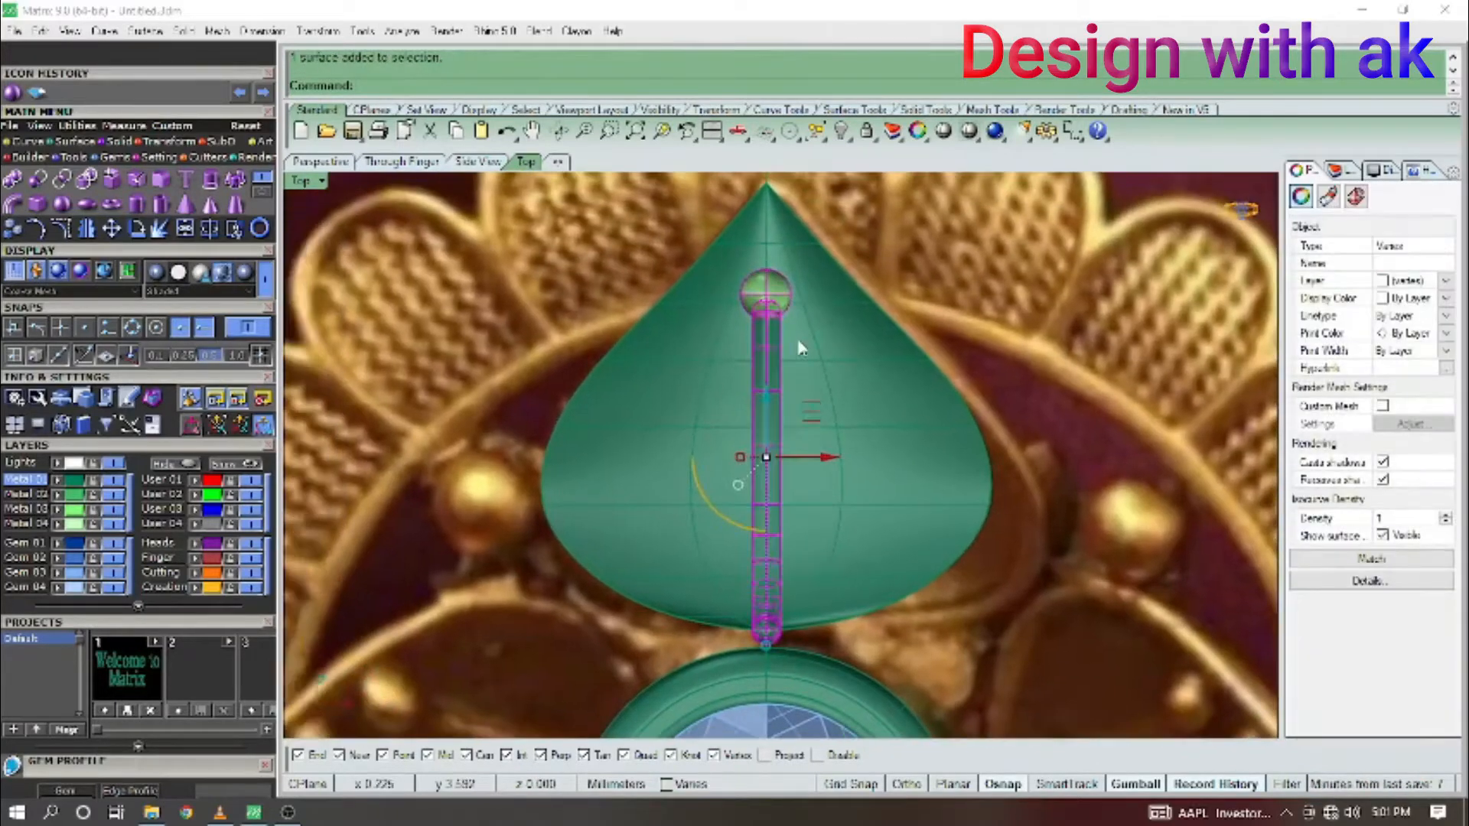
pyautogui.moveTo(777, 455); pyautogui.dragTo(840, 413, button='right')
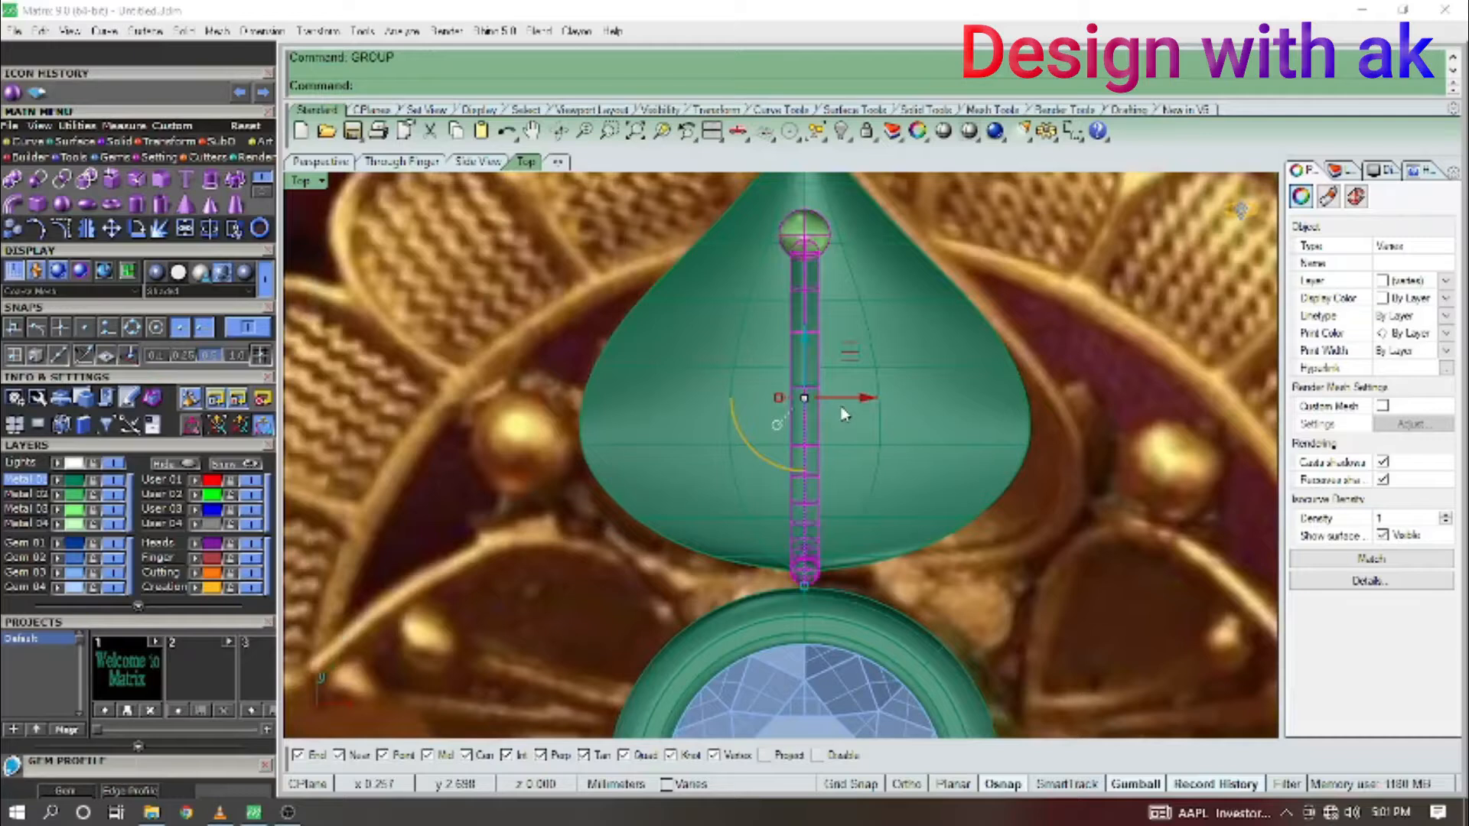
# Copy the grouped stem and bead a short distance to the left, right beside the original.
pyautogui.moveTo(848, 398); pyautogui.dragTo(832, 394)
pyautogui.moveTo(823, 433); pyautogui.dragTo(865, 429, button='right')
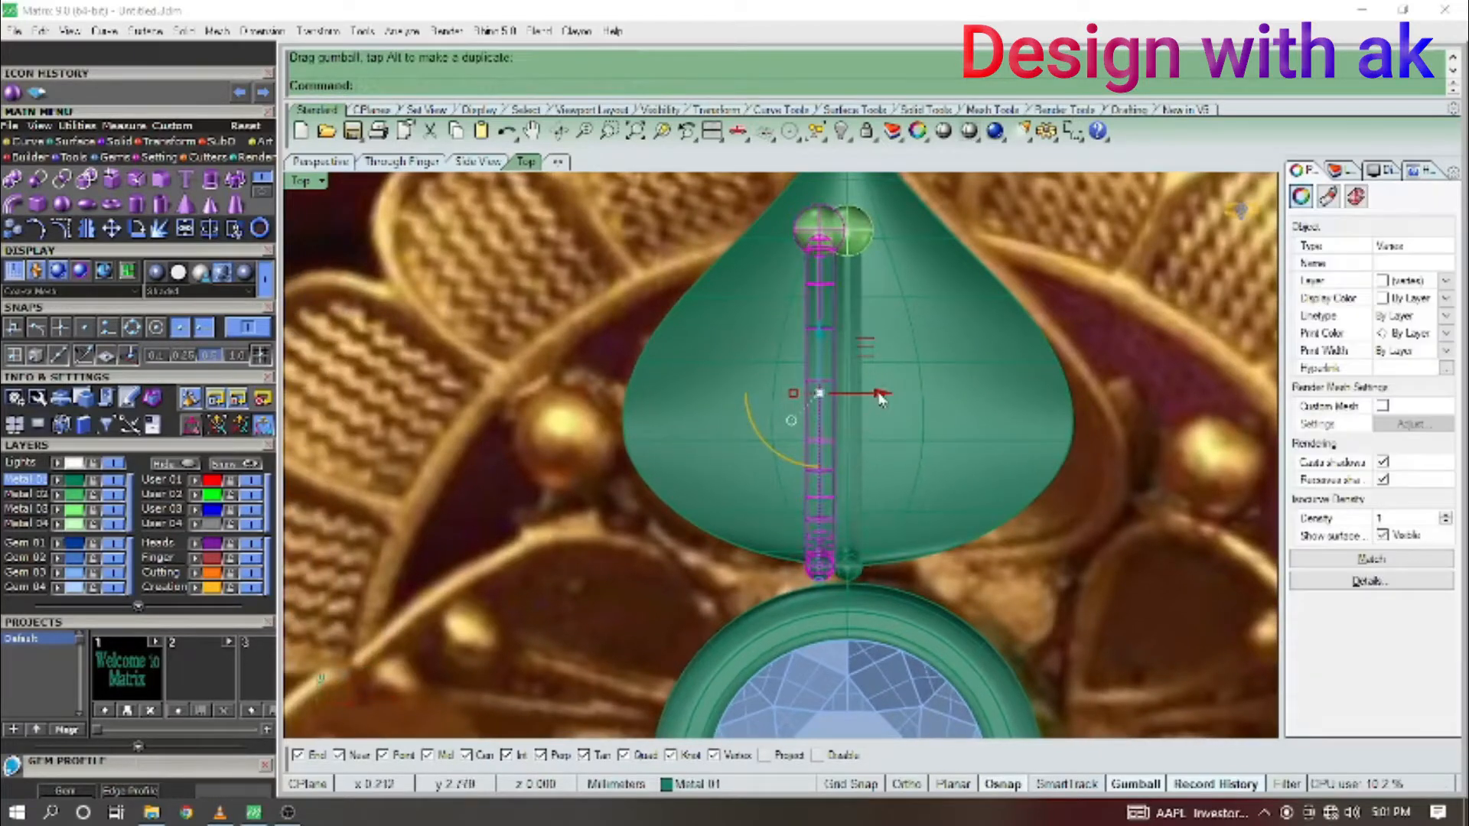
pyautogui.moveTo(880, 399); pyautogui.dragTo(876, 397)
pyautogui.moveTo(824, 489); pyautogui.dragTo(862, 461, button='right')
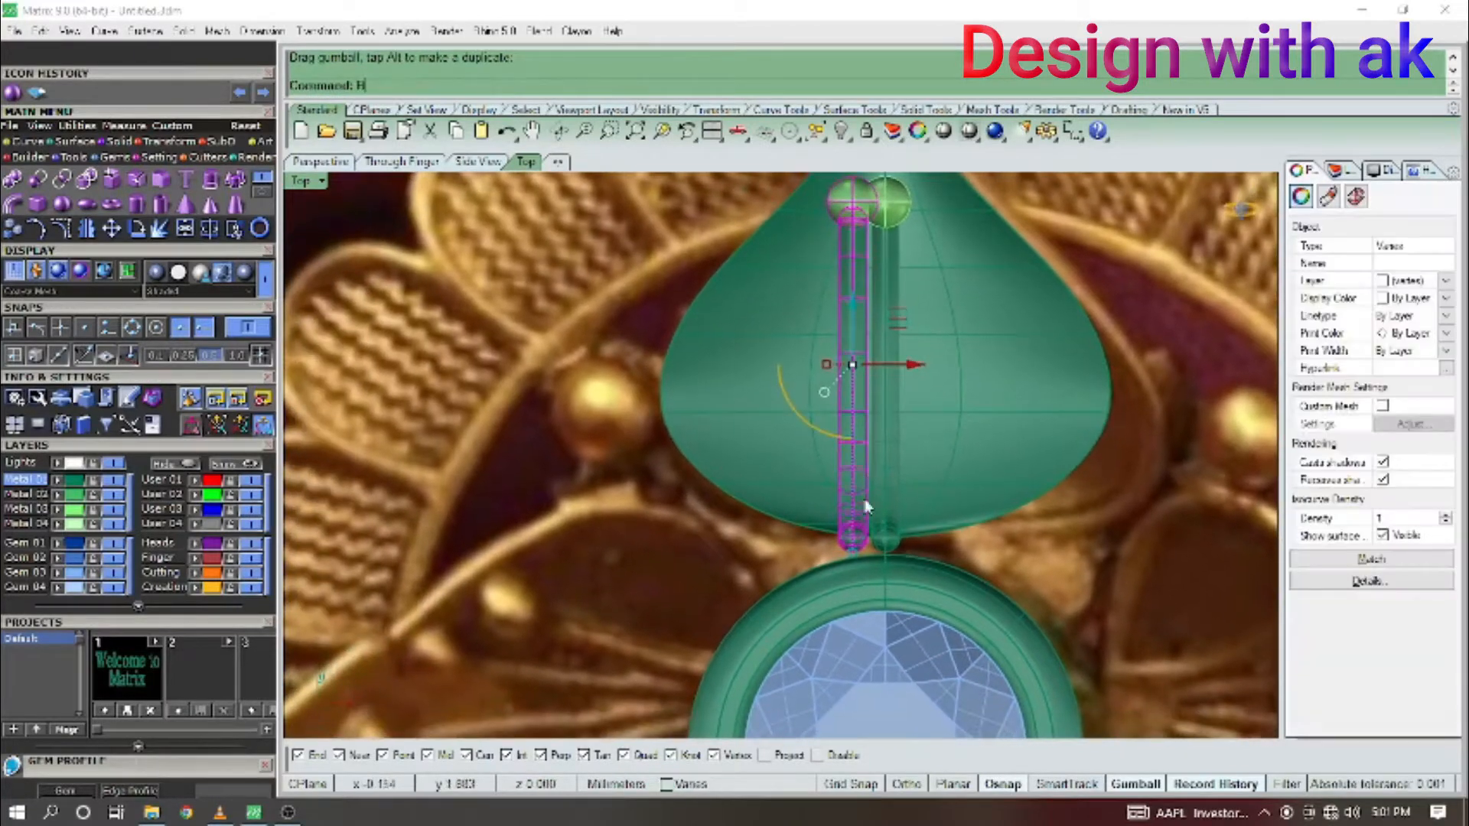
# Bend the copied stem and bead outward to the left from its lower end, using a vertical spine extending above the petal.
pyautogui.rightClick(864, 481)
pyautogui.press('Escape')
pyautogui.click(856, 470)
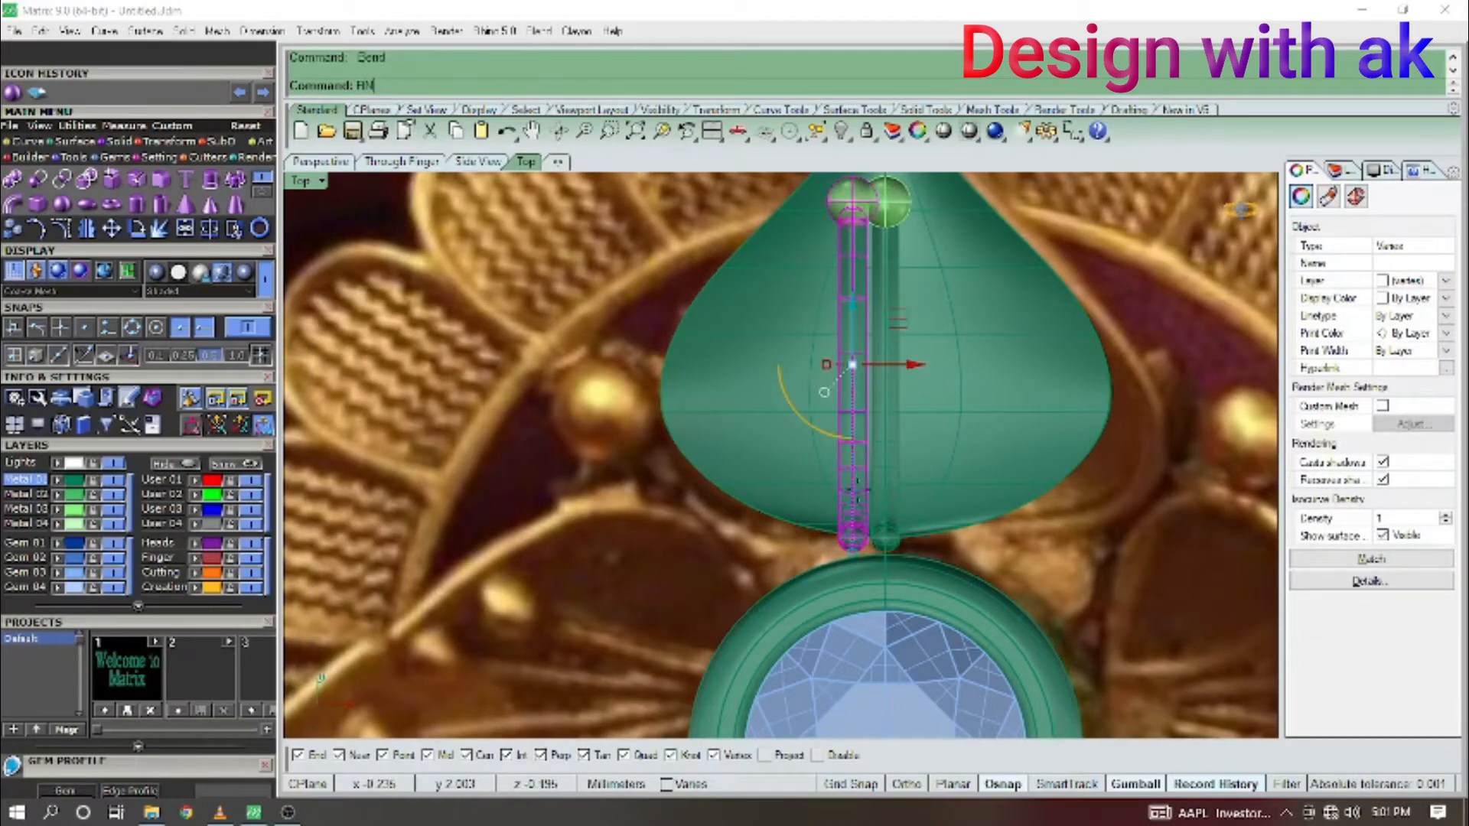
pyautogui.write('BN')
pyautogui.press('Return')
pyautogui.click(854, 544)
pyautogui.scroll(-2, 854, 545)
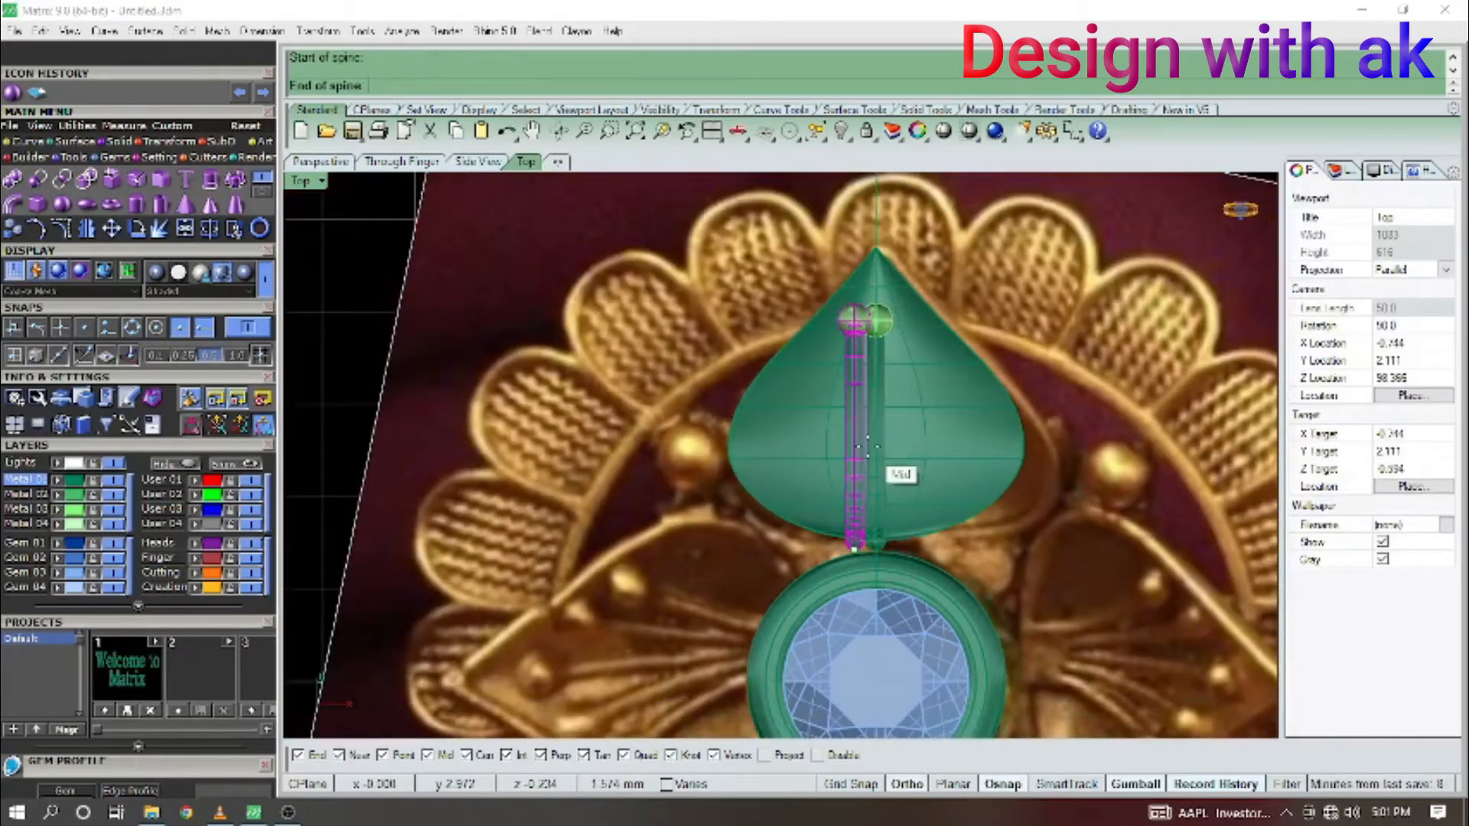
pyautogui.scroll(-3, 869, 442)
pyautogui.scroll(6, 859, 306)
pyautogui.scroll(-3, 851, 340)
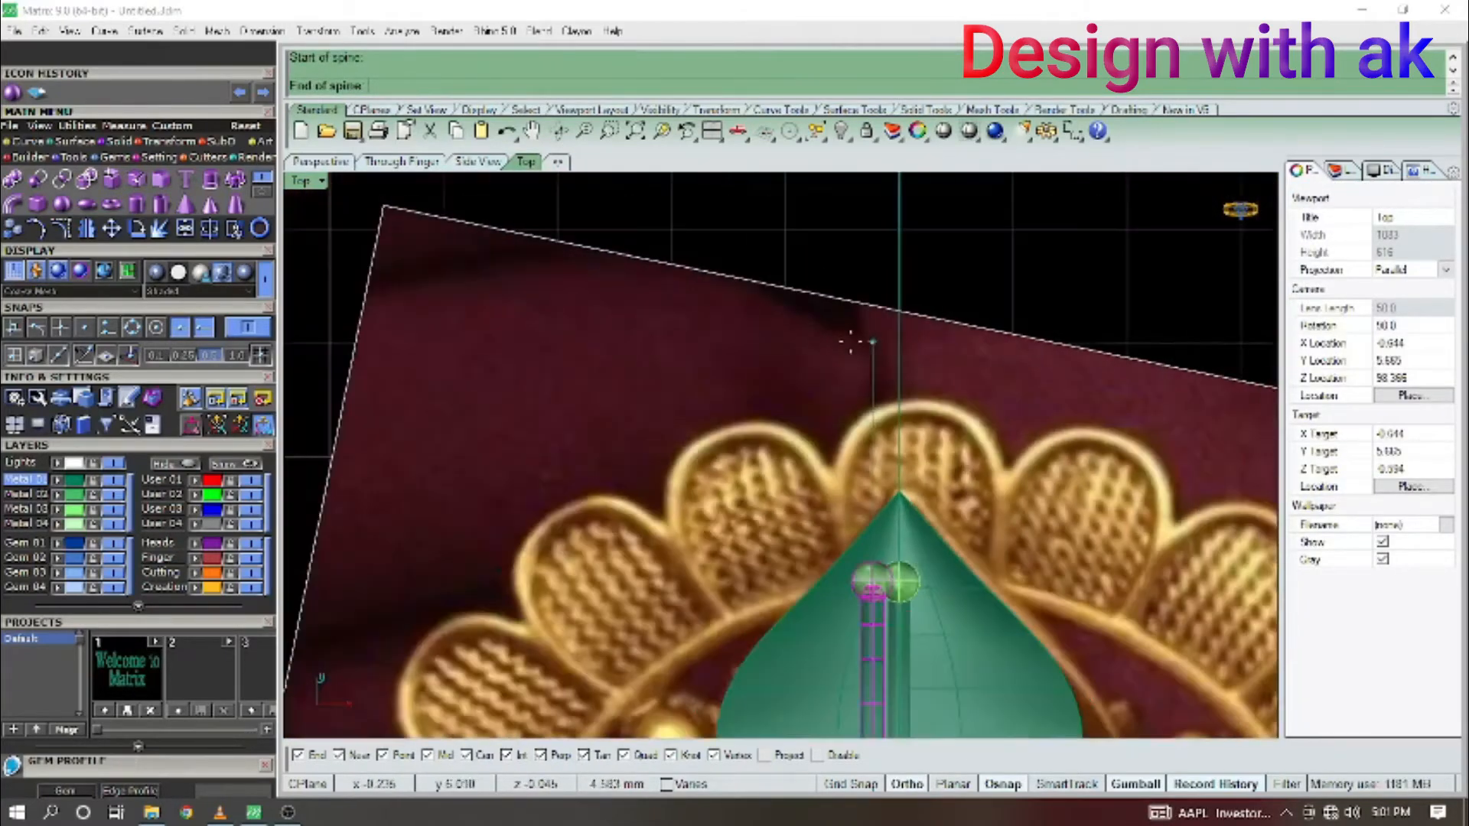
pyautogui.click(782, 368)
pyautogui.scroll(5, 857, 459)
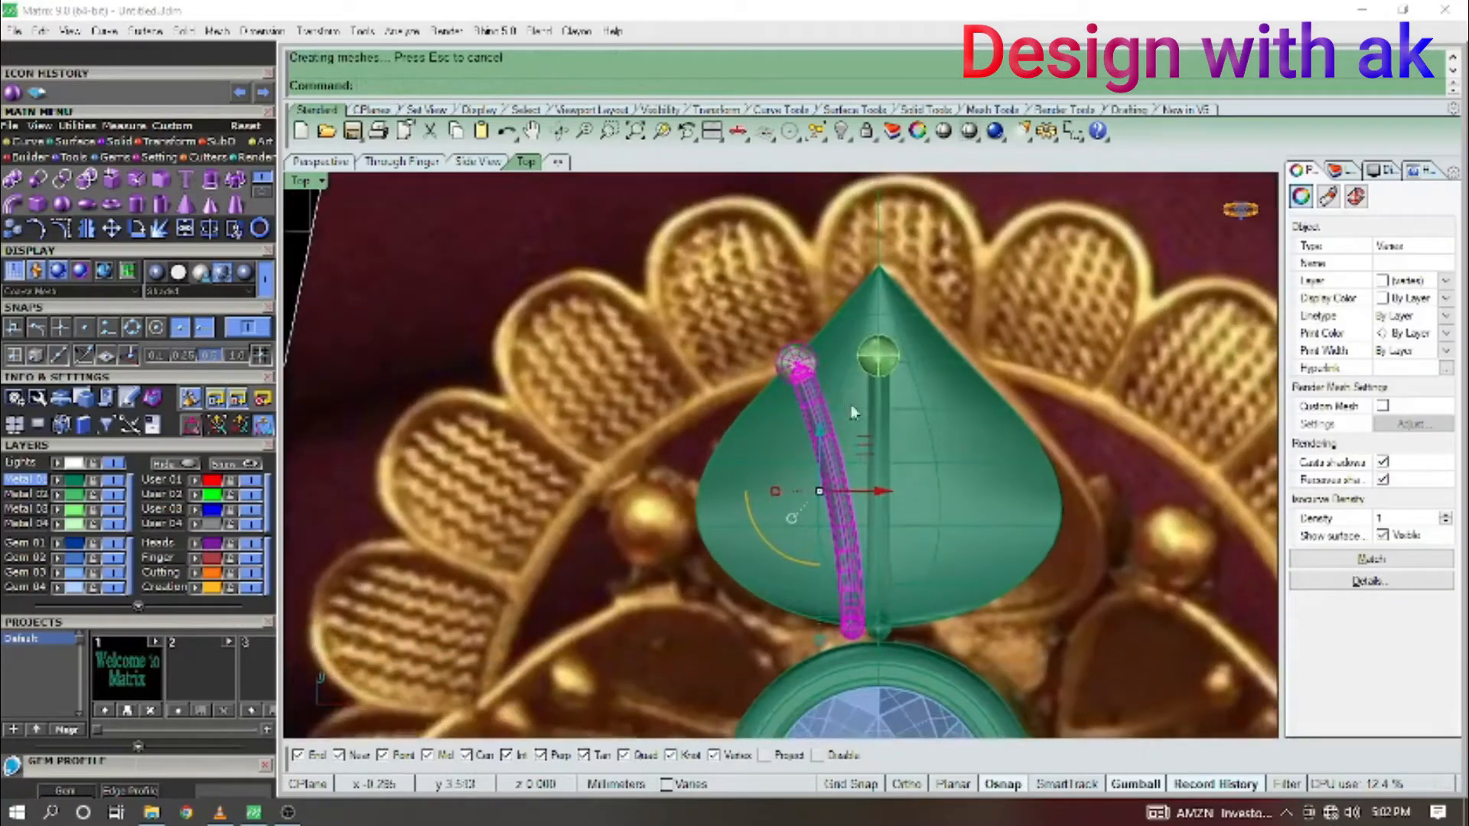
# Shorten the bent stem and bead along its length with a one-directional scale.
pyautogui.write('cale1d')
pyautogui.press('Return')
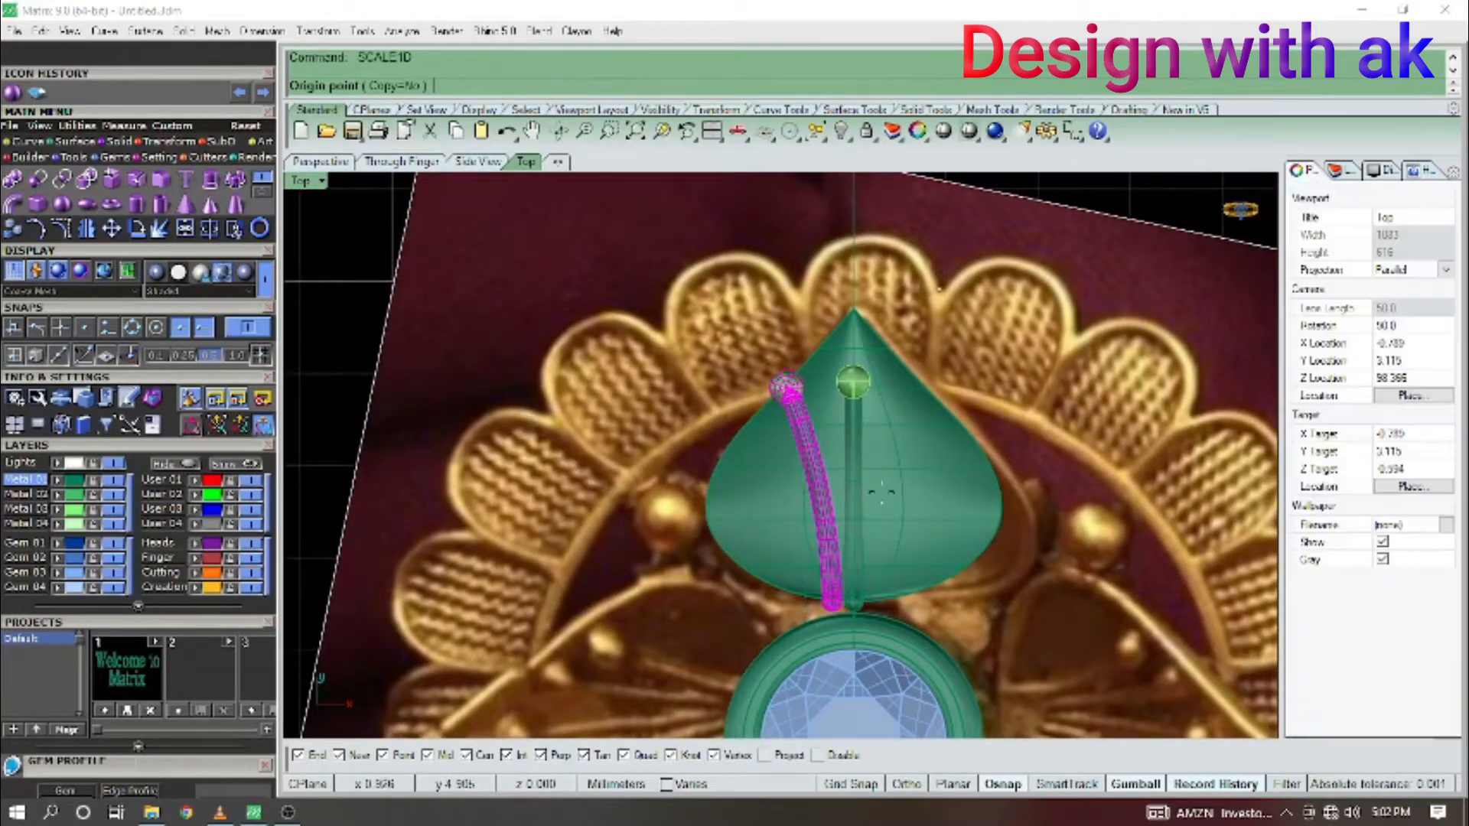
pyautogui.scroll(-3, 788, 392)
pyautogui.scroll(3, 763, 336)
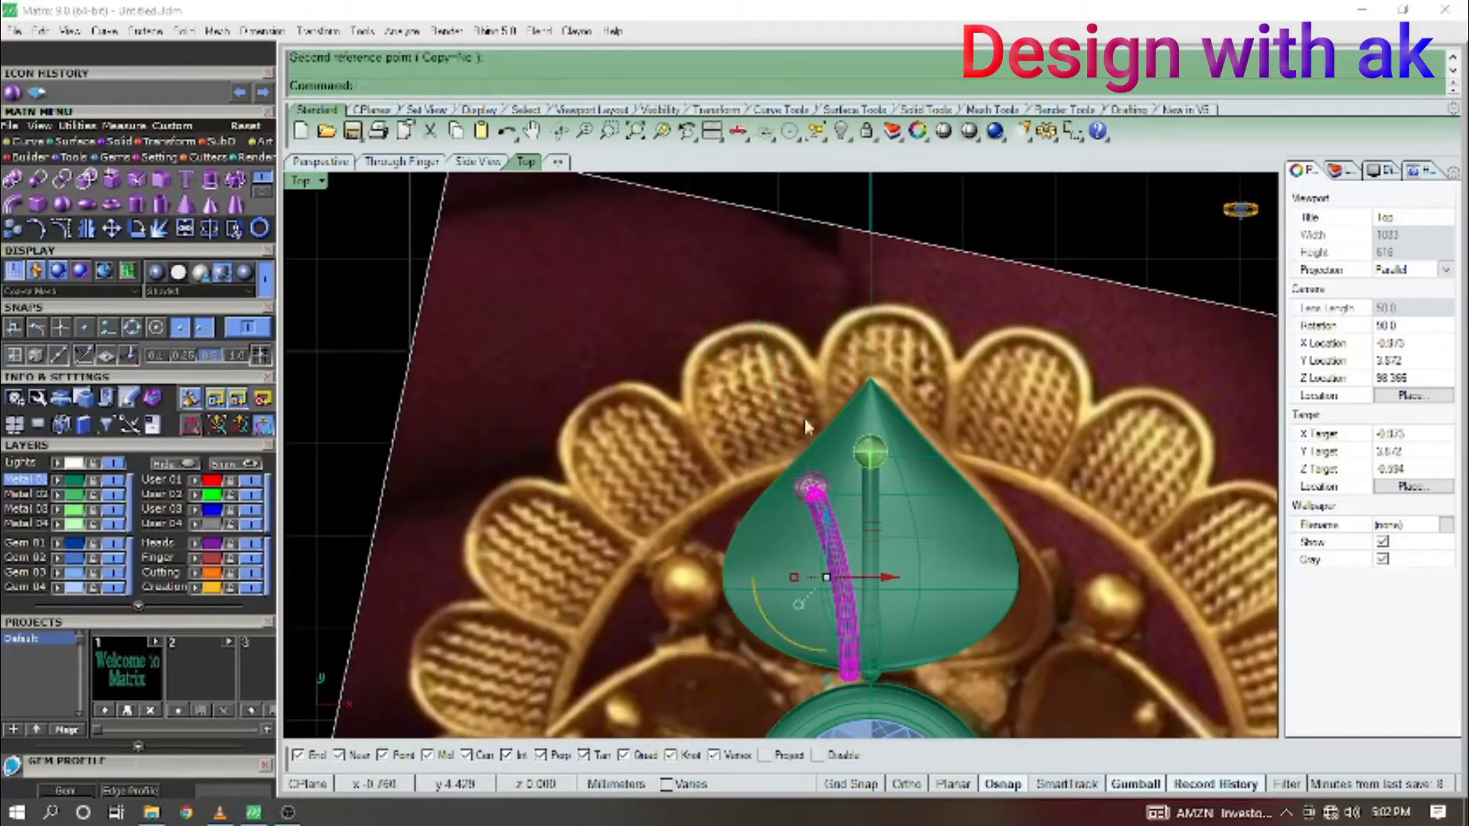
pyautogui.press('Escape')
pyautogui.moveTo(828, 515); pyautogui.dragTo(940, 329, button='right')
pyautogui.scroll(8, 822, 450)
# Mirror the shortened bent stem and bead to the petal's right half, using a vertical mirror line through origin 0.
pyautogui.click(819, 443)
pyautogui.scroll(-6, 816, 414)
pyautogui.scroll(-2, 816, 415)
pyautogui.hotkey('ctrl', 'F1')
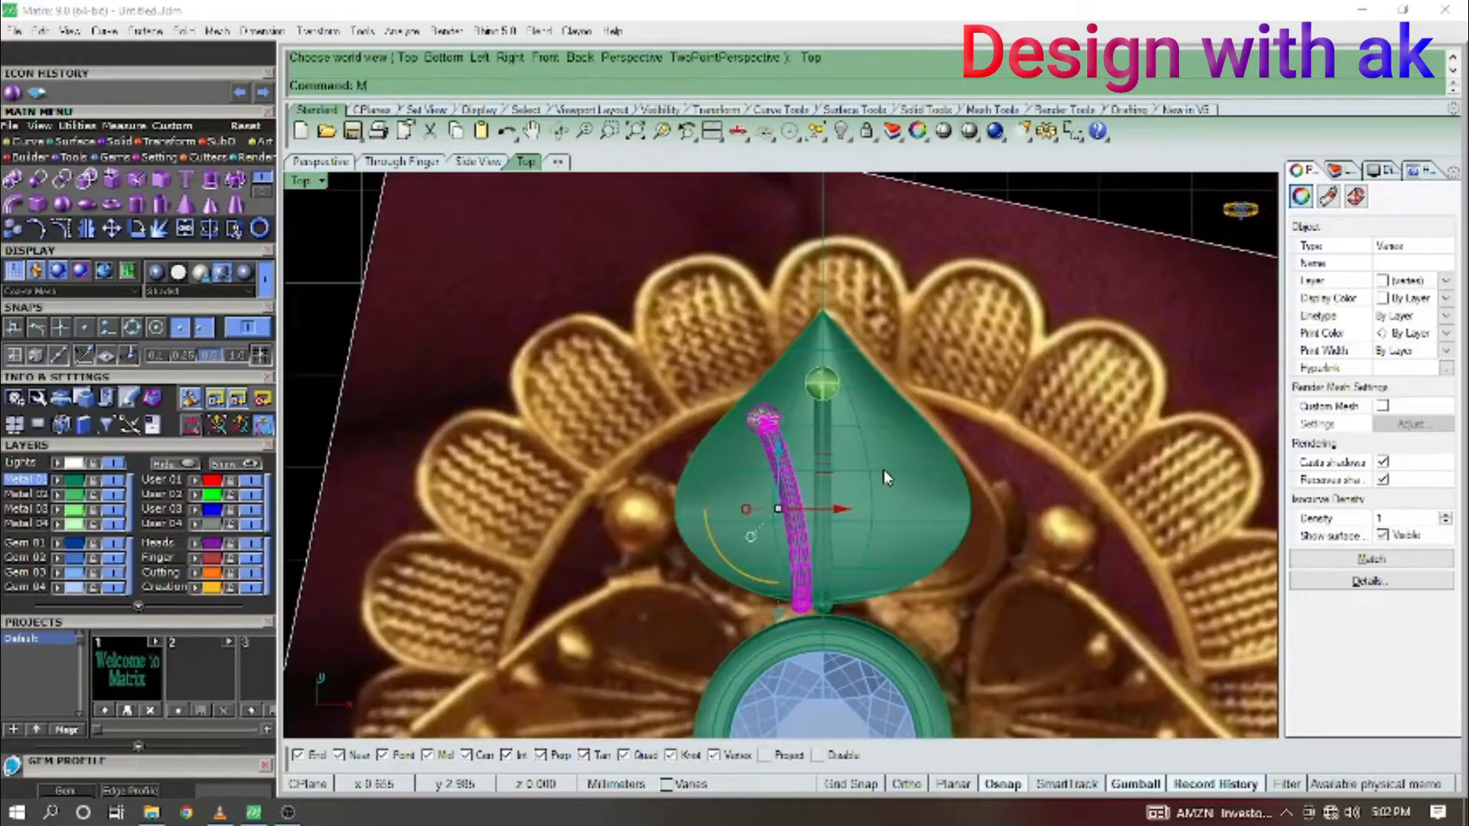
pyautogui.write('mi')
pyautogui.press('Return')
pyautogui.write('0')
pyautogui.press('Return')
pyautogui.keyDown('shift'); pyautogui.click(884, 469); pyautogui.keyUp('shift')
pyautogui.press('Escape')
pyautogui.moveTo(859, 522); pyautogui.dragTo(873, 447, button='right')
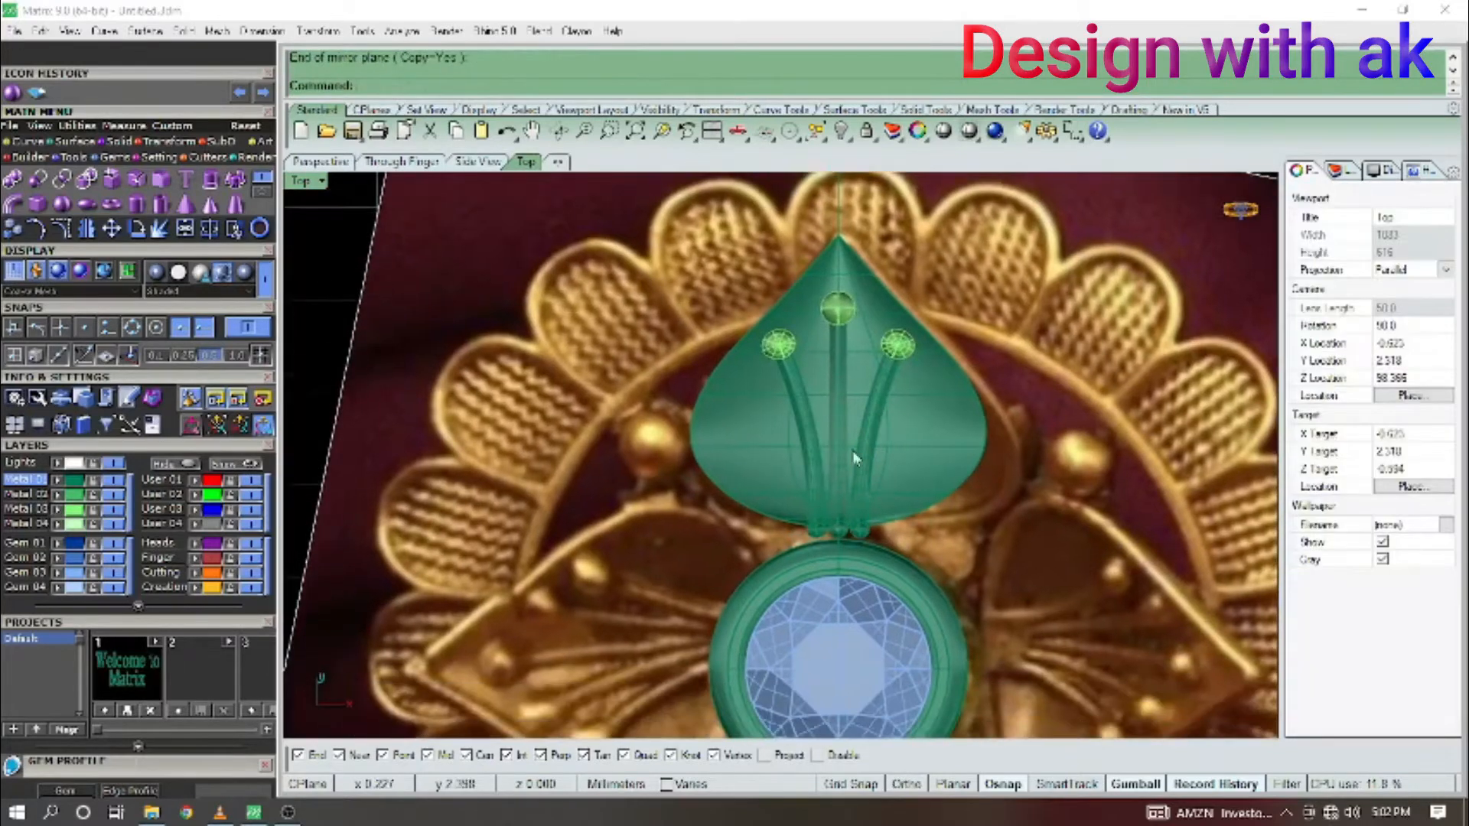
# Duplicate the left bent stem and bead a short distance to the left.
pyautogui.click(804, 451)
pyautogui.scroll(3, 805, 452)
pyautogui.moveTo(890, 511); pyautogui.dragTo(916, 515, button='right')
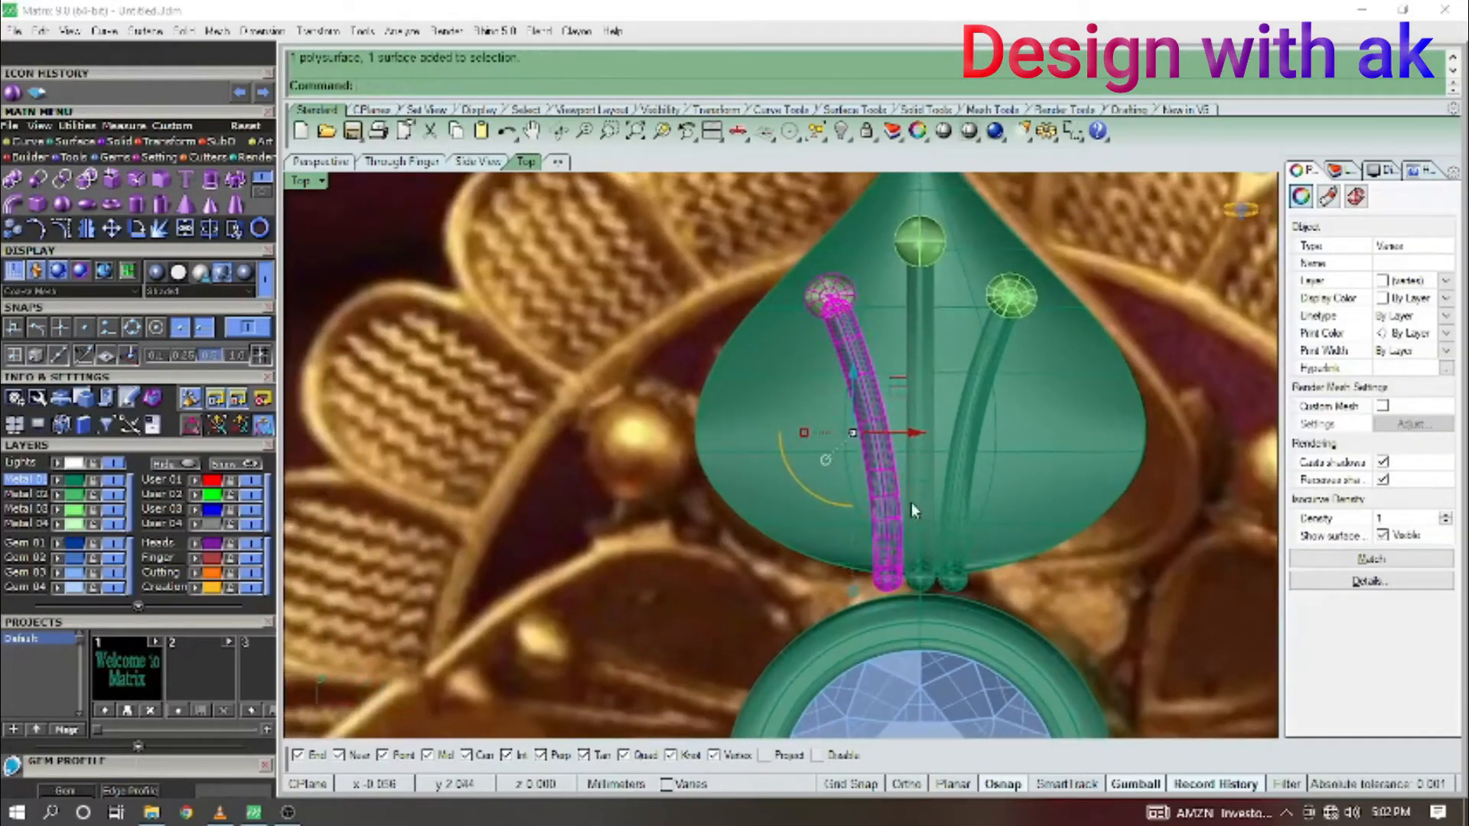
pyautogui.moveTo(918, 434); pyautogui.dragTo(905, 430)
pyautogui.press('alt')
pyautogui.moveTo(892, 519); pyautogui.dragTo(922, 507, button='right')
# Rotate the duplicated stem and bead outward to the left about its lower end.
pyautogui.write('R')
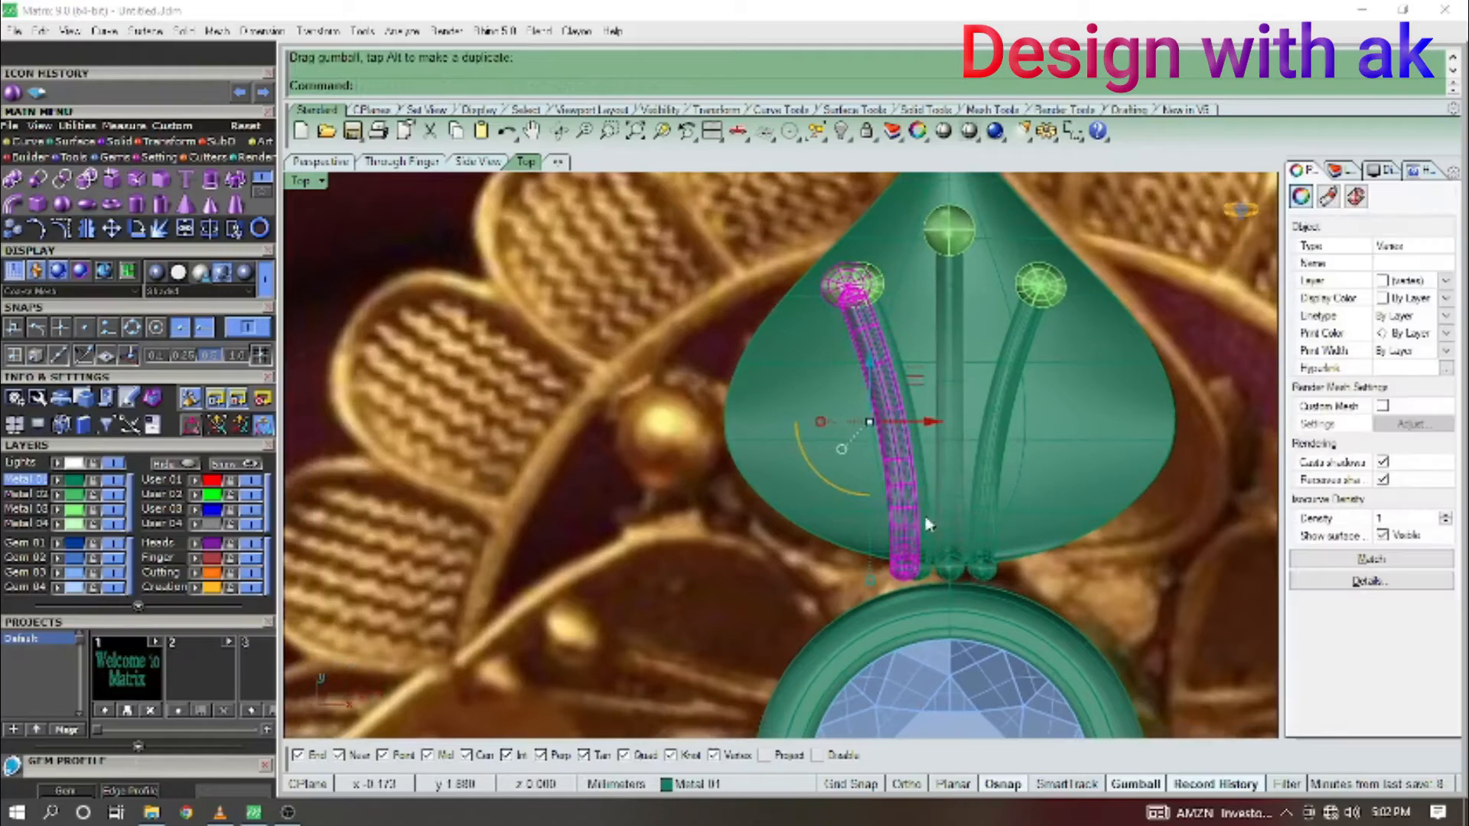
pyautogui.click(651, 342)
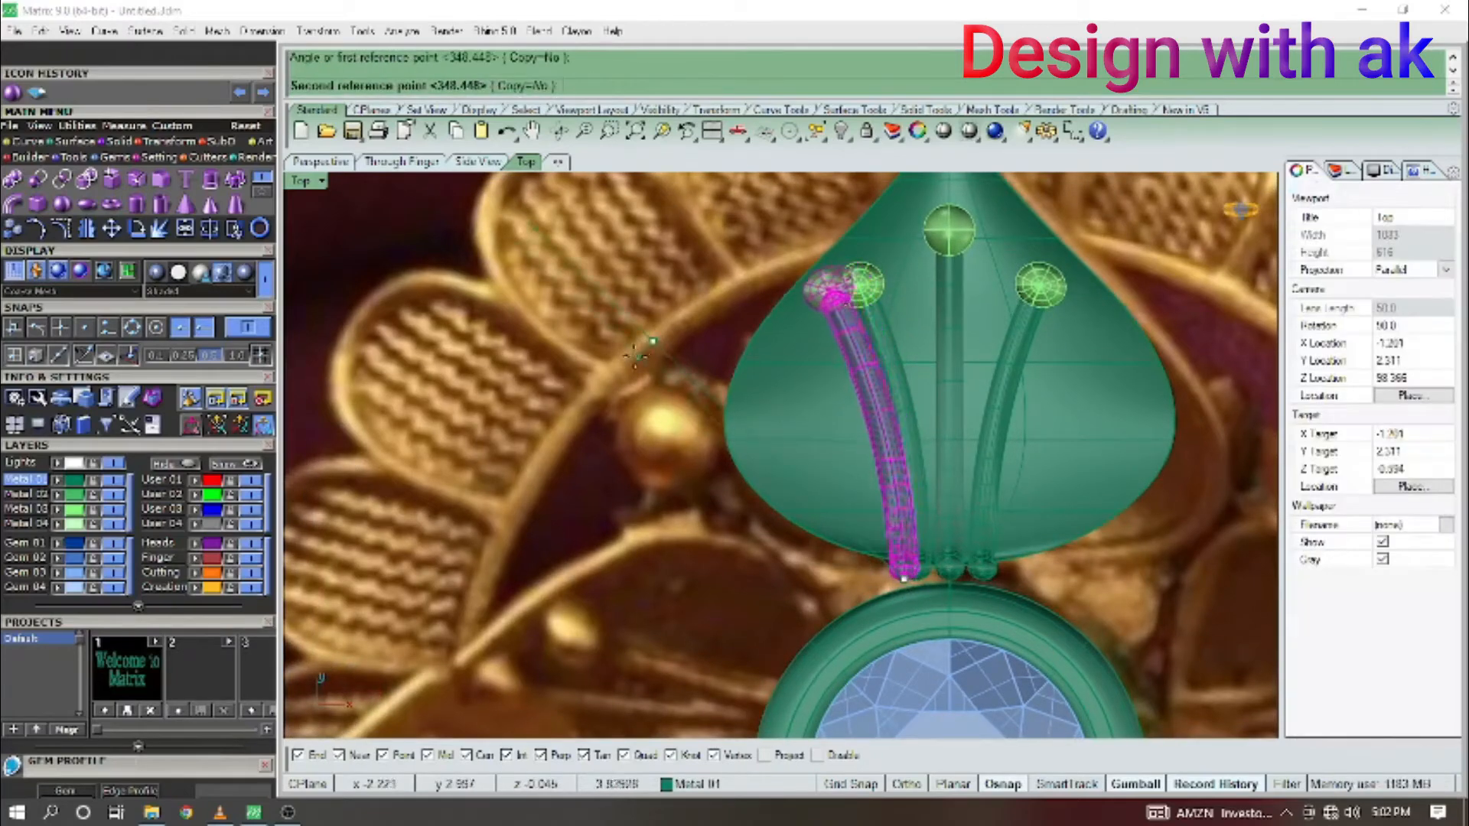
pyautogui.click(601, 374)
pyautogui.moveTo(815, 454); pyautogui.dragTo(787, 467, button='right')
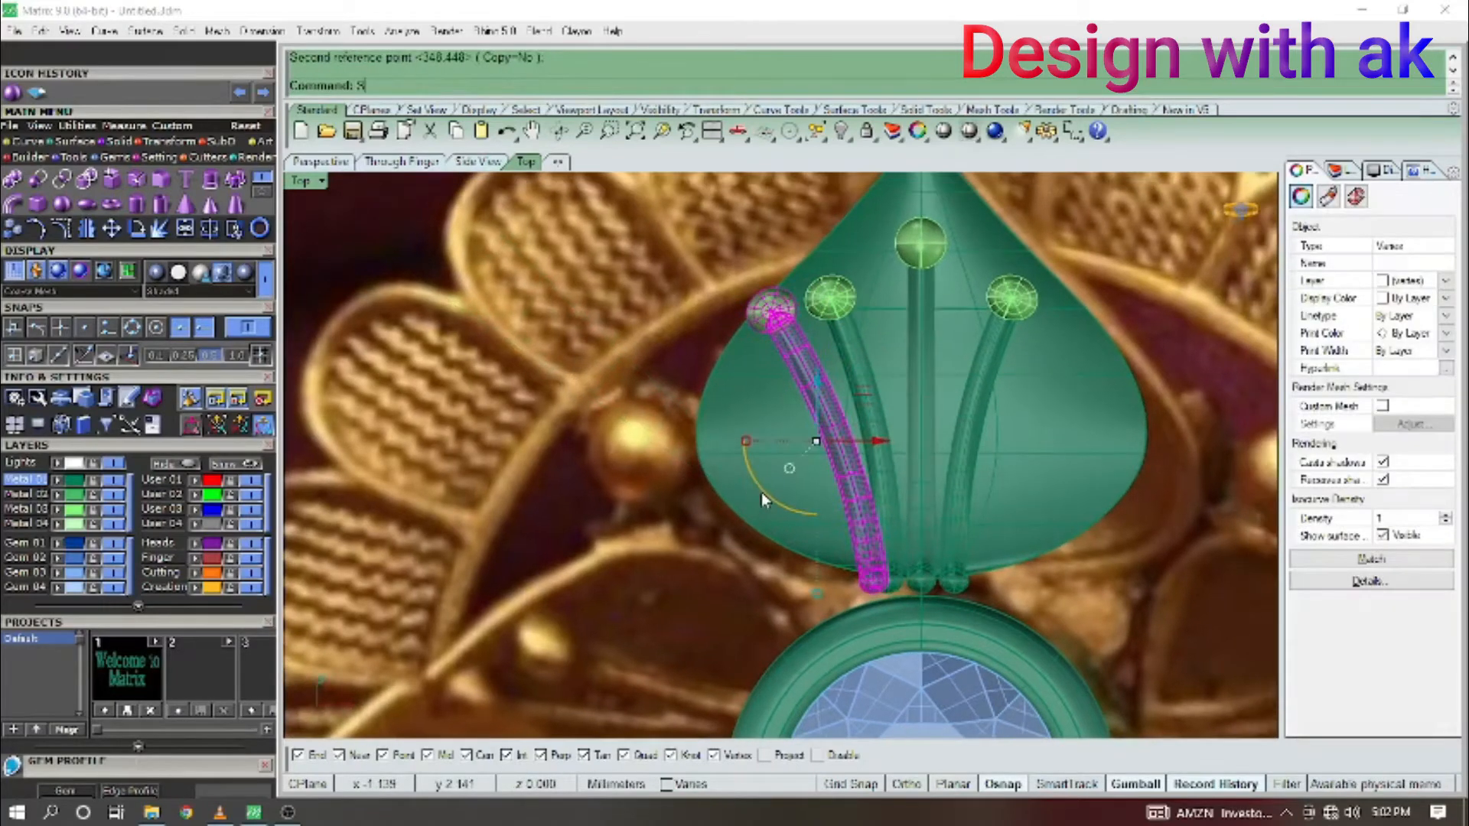
# Shorten the outer left stem and bead from its lower end with a one-directional scale.
pyautogui.write('S')
pyautogui.press('Return')
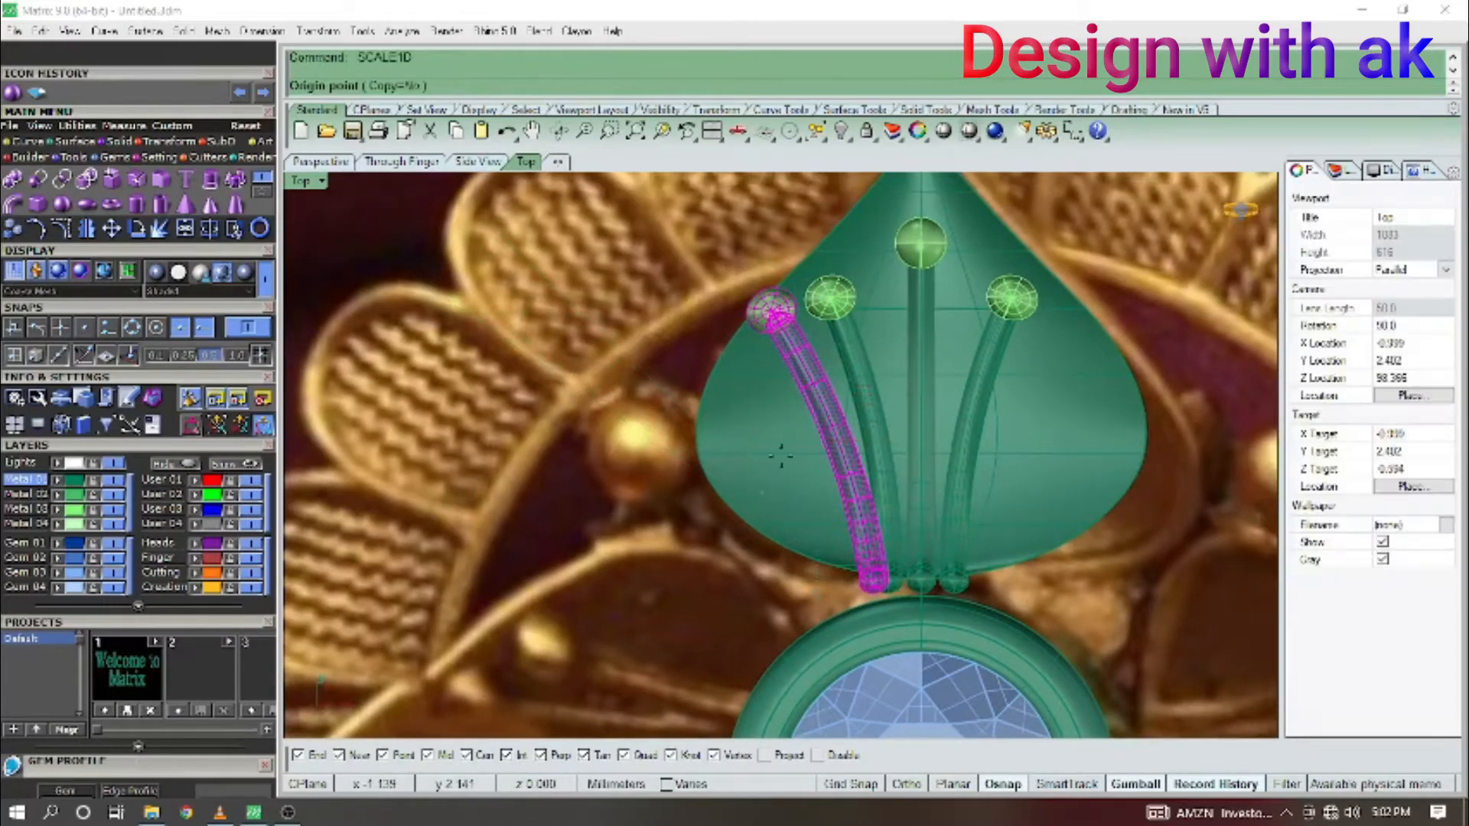
pyautogui.click(872, 593)
pyautogui.scroll(-3, 873, 593)
pyautogui.scroll(4, 721, 244)
pyautogui.scroll(-4, 740, 331)
pyautogui.scroll(4, 705, 250)
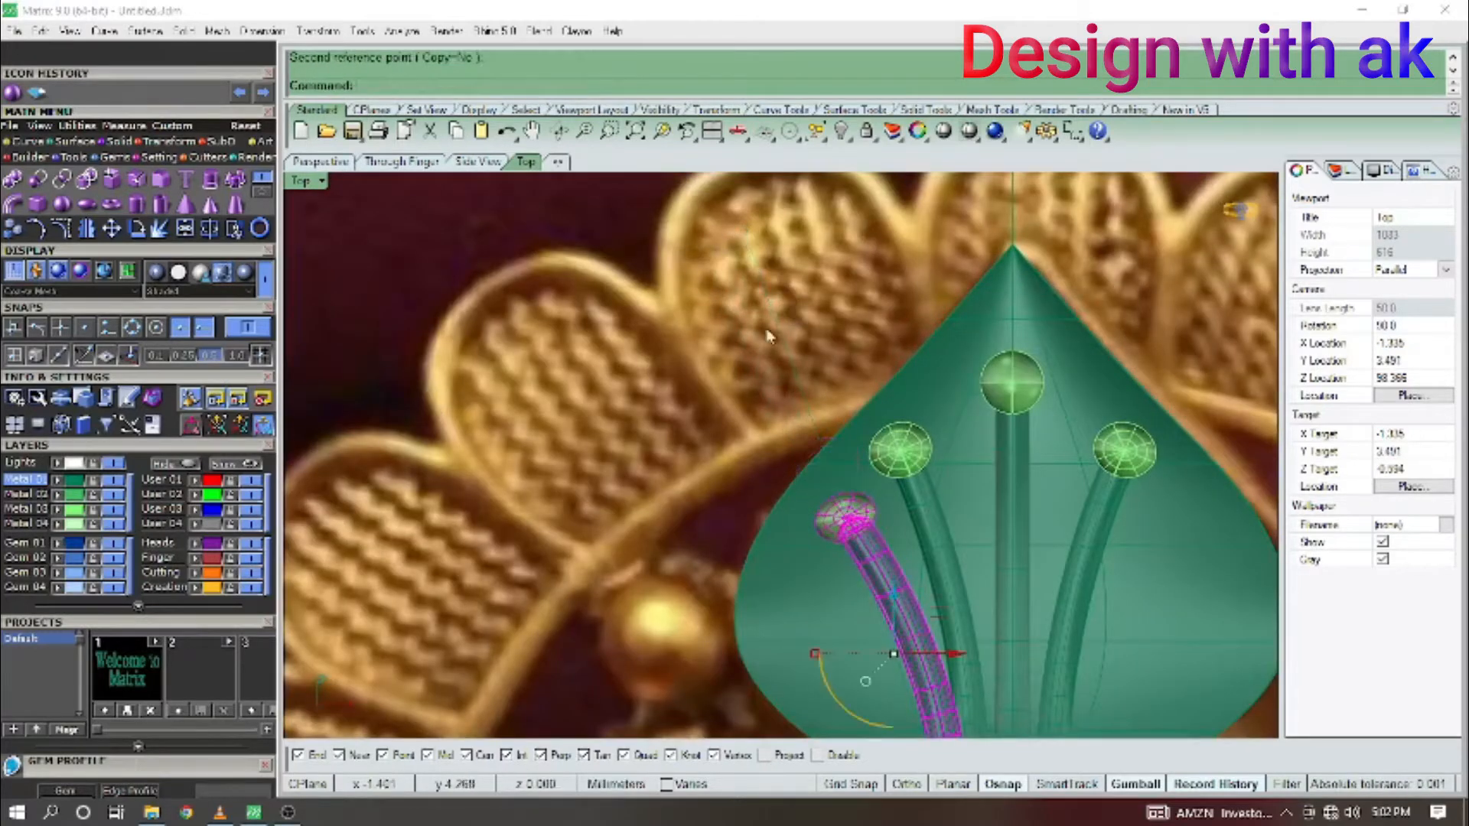
pyautogui.scroll(-5, 779, 328)
# Mirror the outer left stem and bead to the petal's right half across the vertical line through origin 0.
pyautogui.click(866, 496)
pyautogui.click(820, 505)
pyautogui.moveTo(967, 512); pyautogui.dragTo(1039, 510, button='right')
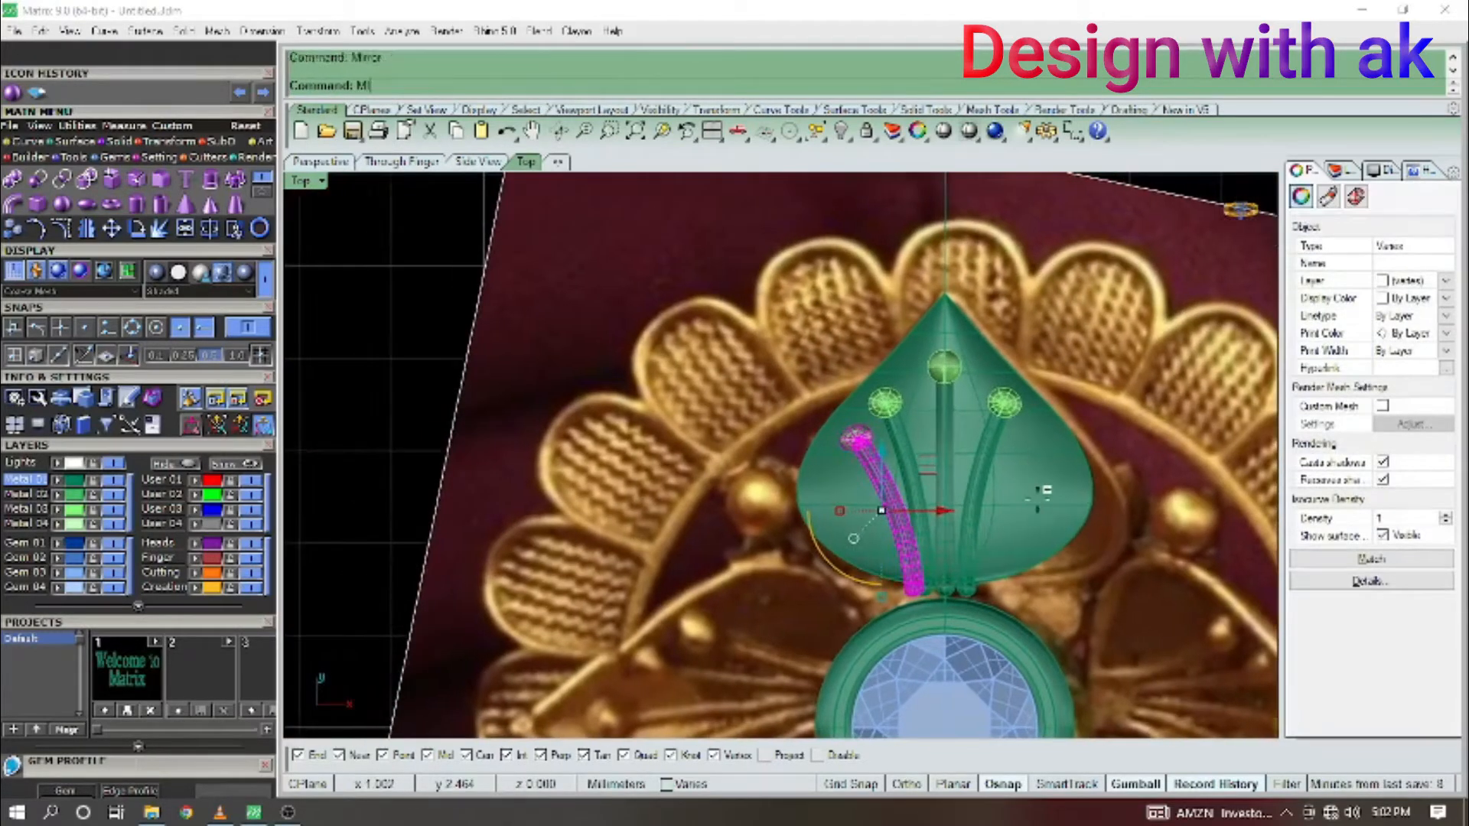
pyautogui.write('rror')
pyautogui.press('Return')
pyautogui.write('0')
pyautogui.press('Return')
pyautogui.click(1044, 361)
# Extrude the petal surface 1.50 mm downward as a one-sided solid, and return to the top view.
pyautogui.keyDown('ctrl'); pyautogui.keyDown('shift'); pyautogui.moveTo(1014, 439); pyautogui.dragTo(1001, 318, button='right'); pyautogui.keyUp('shift'); pyautogui.keyUp('ctrl')
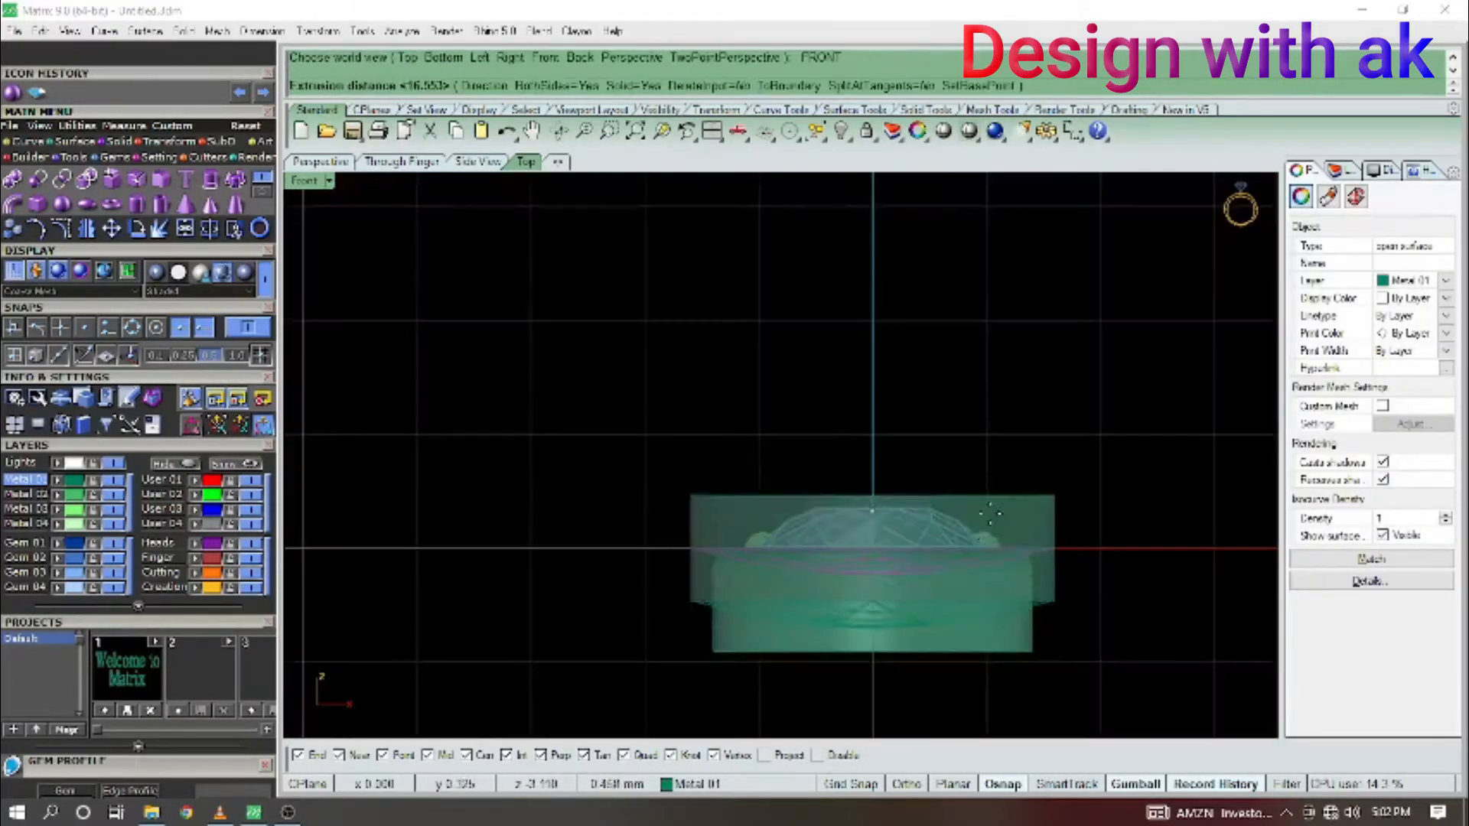
pyautogui.moveTo(1053, 623); pyautogui.dragTo(1013, 498, button='right')
pyautogui.scroll(4, 1013, 497)
pyautogui.write('b')
pyautogui.press('Return')
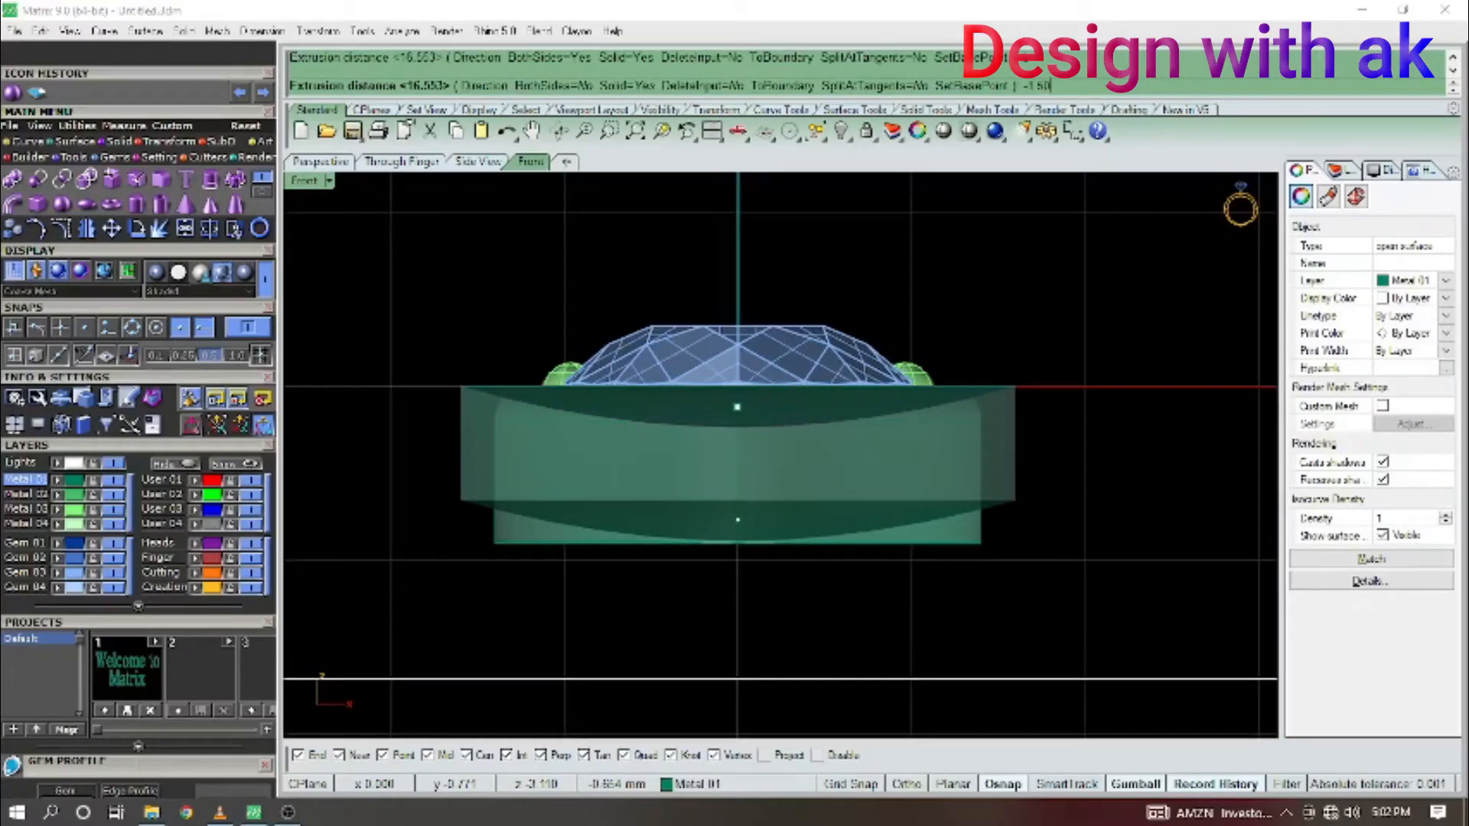
pyautogui.press('Return')
pyautogui.keyDown('ctrl'); pyautogui.keyDown('shift'); pyautogui.moveTo(1065, 485); pyautogui.dragTo(955, 437, button='right'); pyautogui.keyUp('shift'); pyautogui.keyUp('ctrl')
pyautogui.hotkey('ctrl', 'z')
pyautogui.hotkey('ctrl', 'F1')
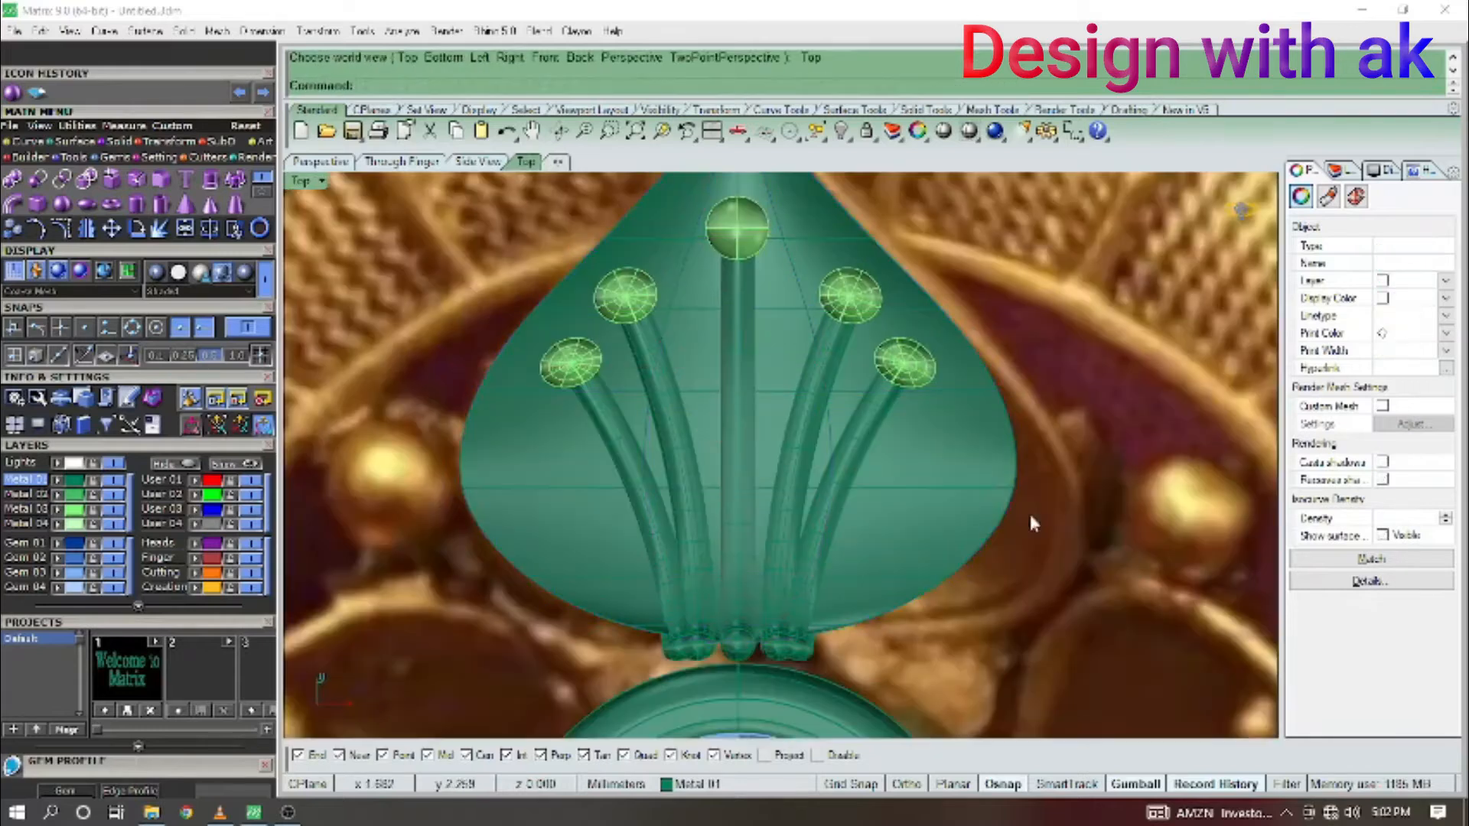
# Delete the leftover single petal surface from the extruded petal, and return to the top view.
pyautogui.moveTo(1026, 518)
pyautogui.keyDown('ctrl'); pyautogui.keyDown('shift'); pyautogui.mouseDown(button='right')
pyautogui.moveTo(913, 482)
pyautogui.moveTo(1010, 541)
pyautogui.moveTo(1004, 581)
pyautogui.moveTo(1023, 608)
pyautogui.mouseUp(button='right'); pyautogui.keyUp('shift'); pyautogui.keyUp('ctrl')
pyautogui.click(913, 482)
pyautogui.click(974, 533)
pyautogui.press('Delete')
pyautogui.hotkey('ctrl', 'F1')
# Isolate the left and right petal outline curves by hiding all other model parts.
pyautogui.click(1069, 511)
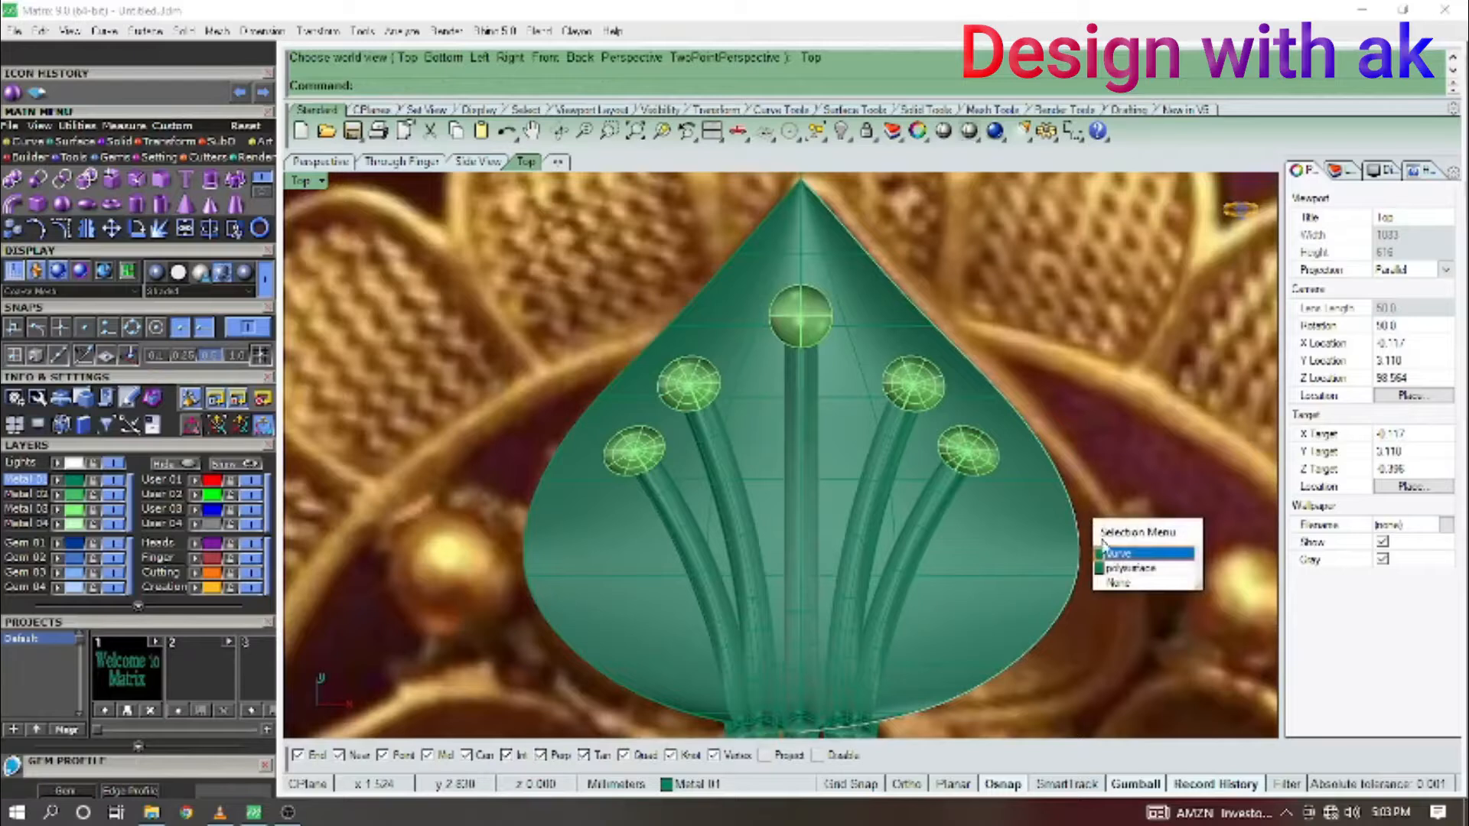
pyautogui.click(1116, 549)
pyautogui.click(621, 383)
pyautogui.click(733, 427)
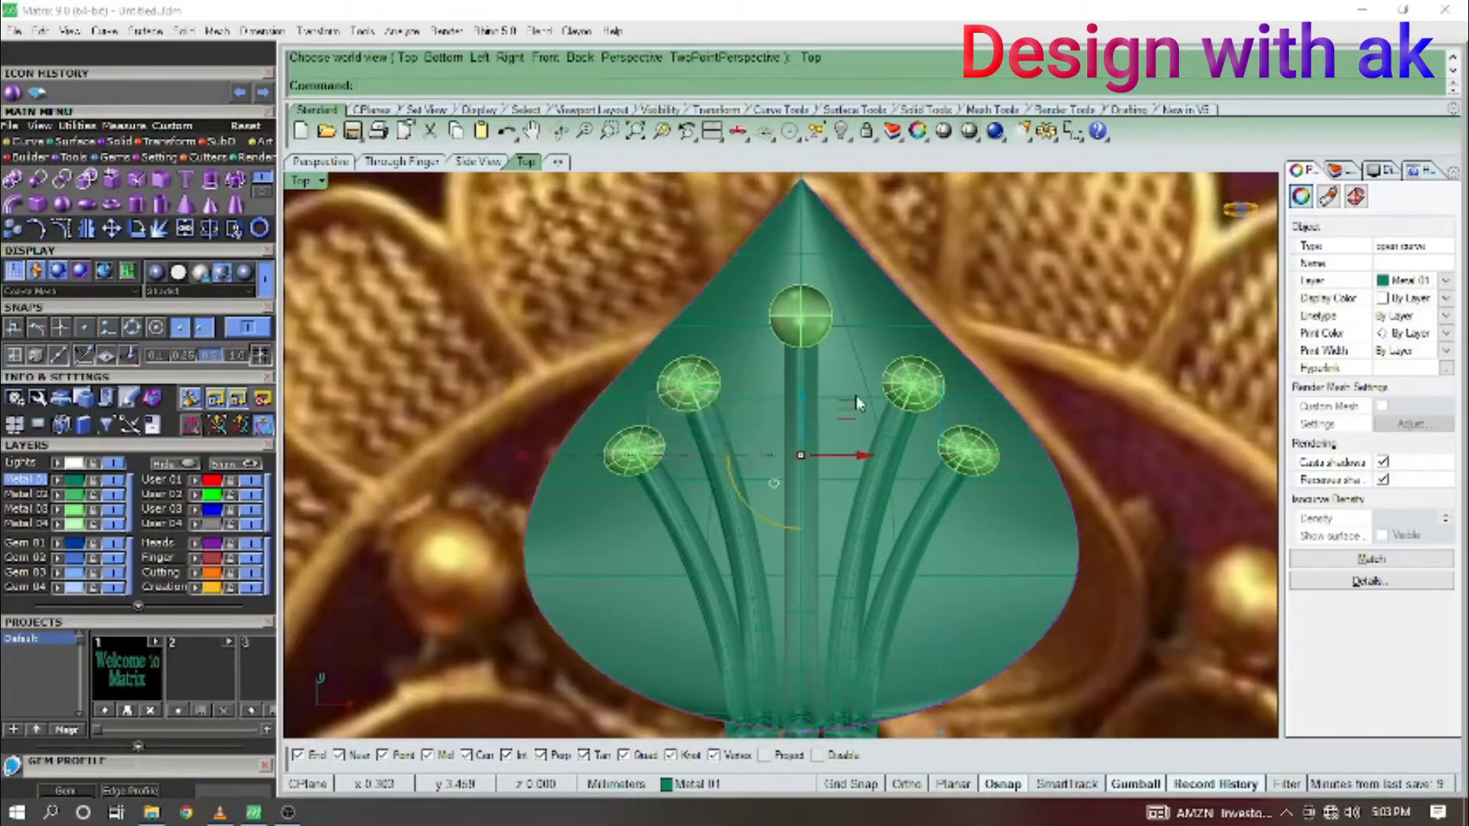
pyautogui.scroll(-4, 856, 396)
pyautogui.moveTo(857, 396); pyautogui.dragTo(796, 399, button='right')
pyautogui.scroll(20, 761, 266)
pyautogui.moveTo(769, 268); pyautogui.dragTo(793, 365, button='right')
pyautogui.scroll(-20, 793, 366)
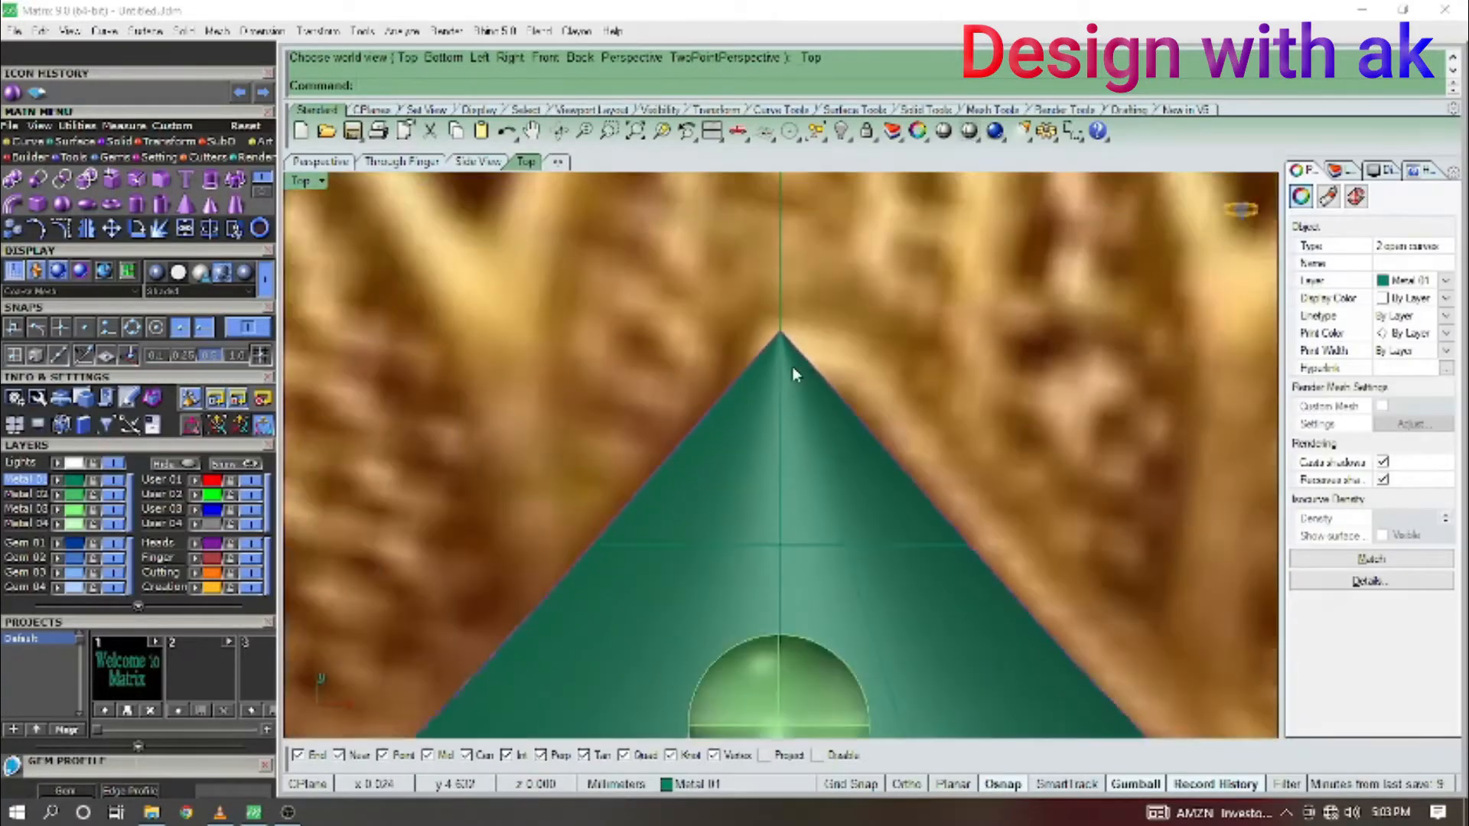
pyautogui.moveTo(906, 403); pyautogui.dragTo(917, 339, button='right')
pyautogui.hotkey('ctrl', 'a')
pyautogui.hotkey('ctrl', 'h')
# Join the two petal outline halves into one closed curve.
pyautogui.moveTo(935, 377); pyautogui.dragTo(593, 384)
pyautogui.moveTo(769, 447); pyautogui.dragTo(825, 421, button='right')
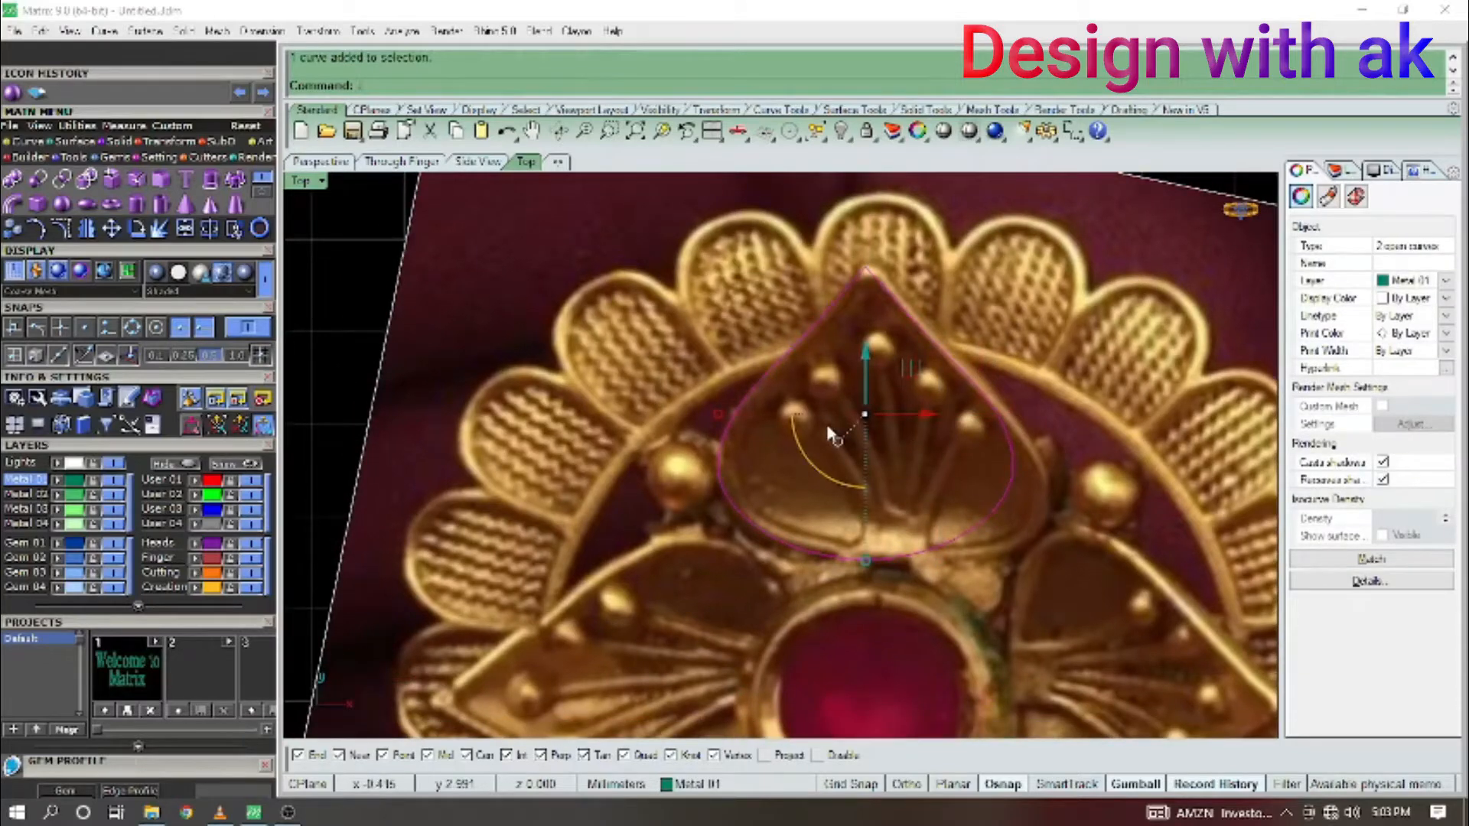
pyautogui.hotkey('ctrl', 'j')
# Try filleting the corners of the joined petal outline with a radius of 0.5, and undo it.
pyautogui.scroll(15, 842, 590)
pyautogui.moveTo(841, 624); pyautogui.dragTo(839, 572, button='right')
pyautogui.moveTo(915, 574); pyautogui.dragTo(821, 446)
pyautogui.write('FC')
pyautogui.press('Return')
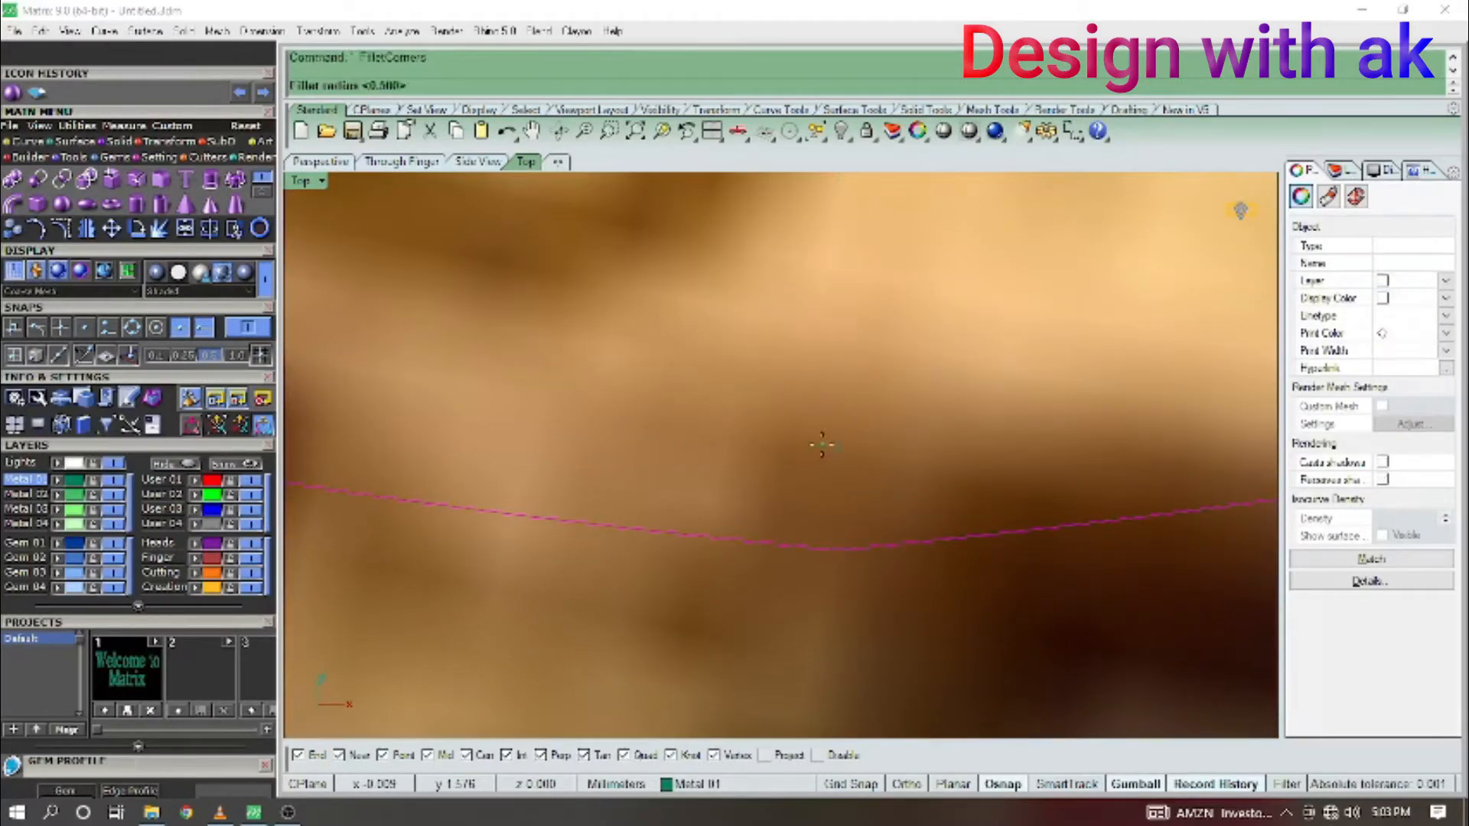
pyautogui.scroll(-18, 827, 436)
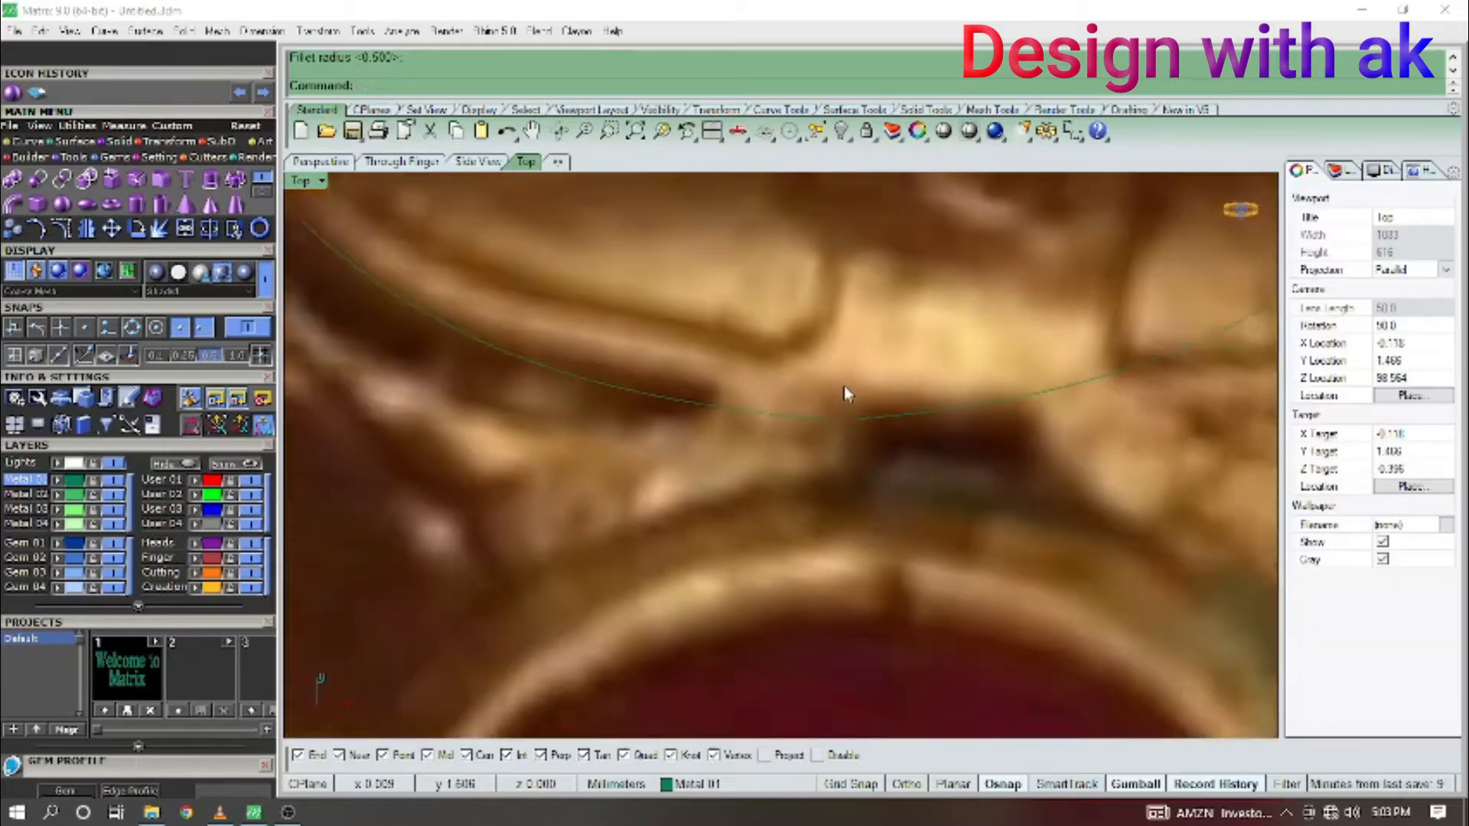
pyautogui.moveTo(840, 325); pyautogui.dragTo(836, 522, button='right')
pyautogui.scroll(8, 830, 346)
pyautogui.moveTo(876, 314); pyautogui.dragTo(792, 415)
pyautogui.moveTo(789, 418); pyautogui.dragTo(851, 414, button='right')
pyautogui.hotkey('ctrl', 'z')
# Try much smaller corner fillets of 0.10 and 0.01 on the petal outline, and undo them.
pyautogui.scroll(7, 843, 326)
pyautogui.moveTo(842, 320); pyautogui.dragTo(868, 390, button='right')
pyautogui.press('Return')
pyautogui.write('10')
pyautogui.press('Return')
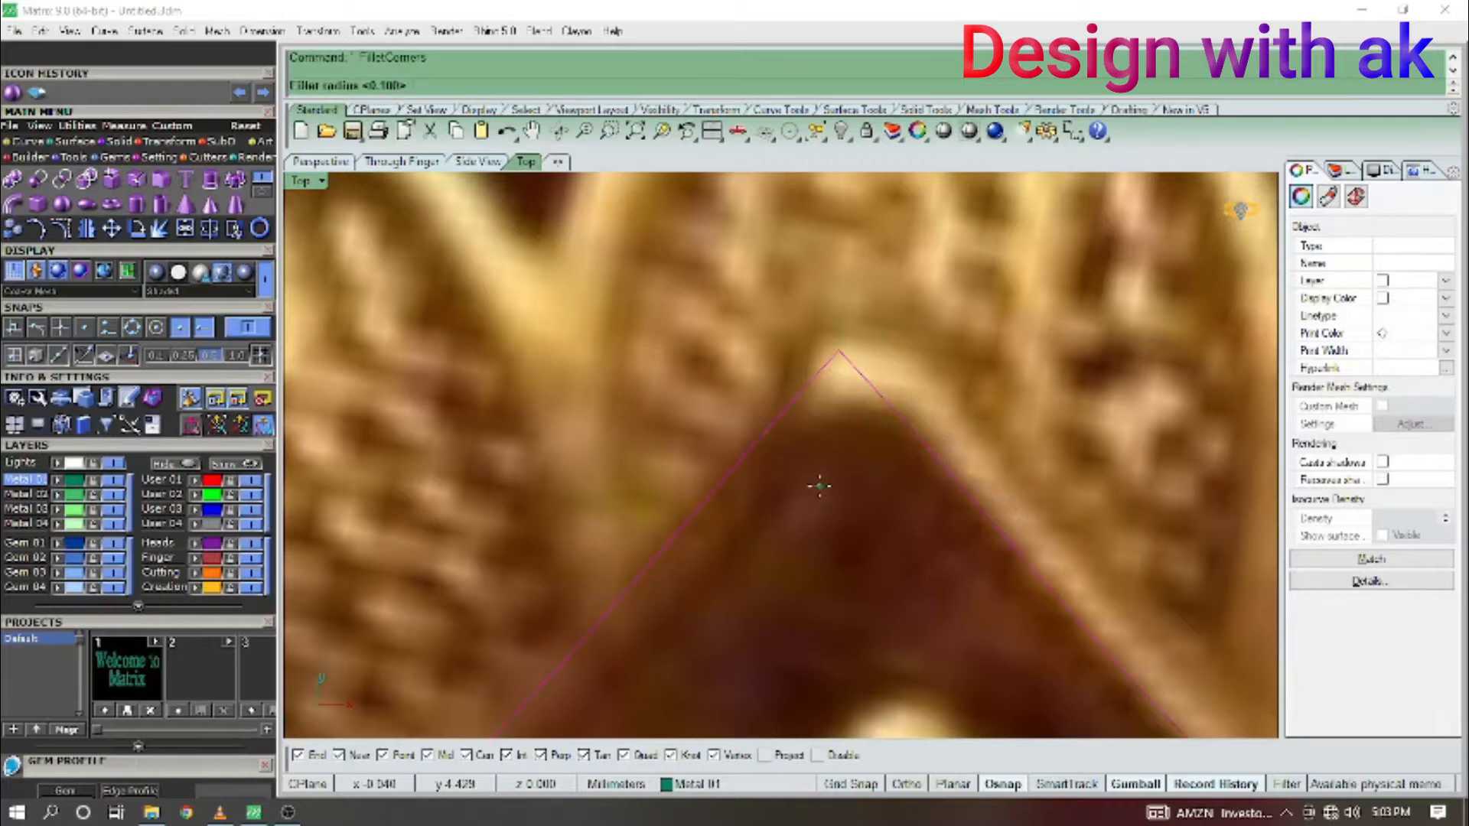
pyautogui.press('Return')
pyautogui.write('01')
pyautogui.scroll(3, 846, 390)
pyautogui.hotkey('ctrl', 'z')
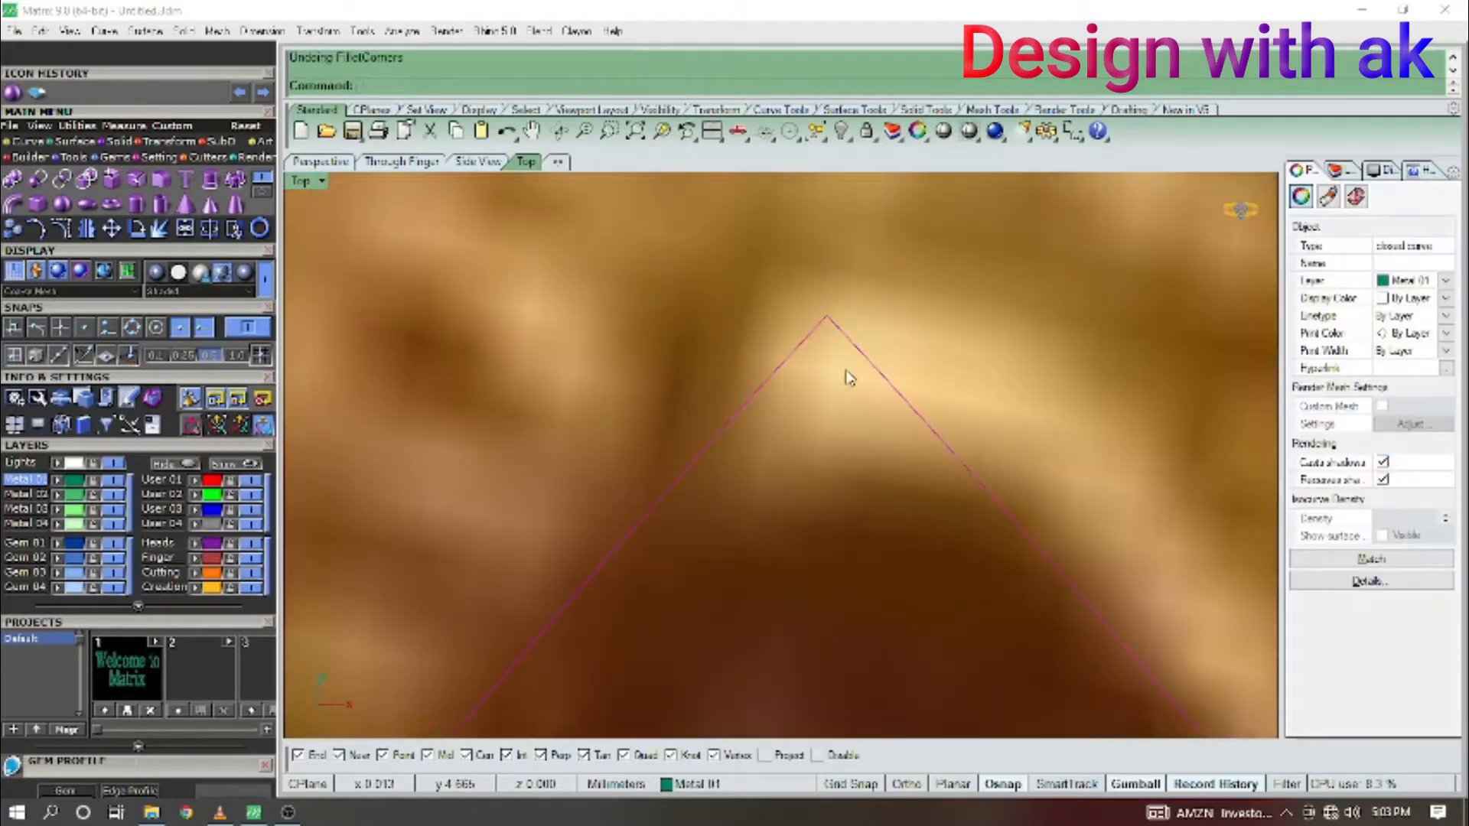
# Try a corner fillet of radius .5 at the petal's tip again, and undo it.
pyautogui.click(867, 364)
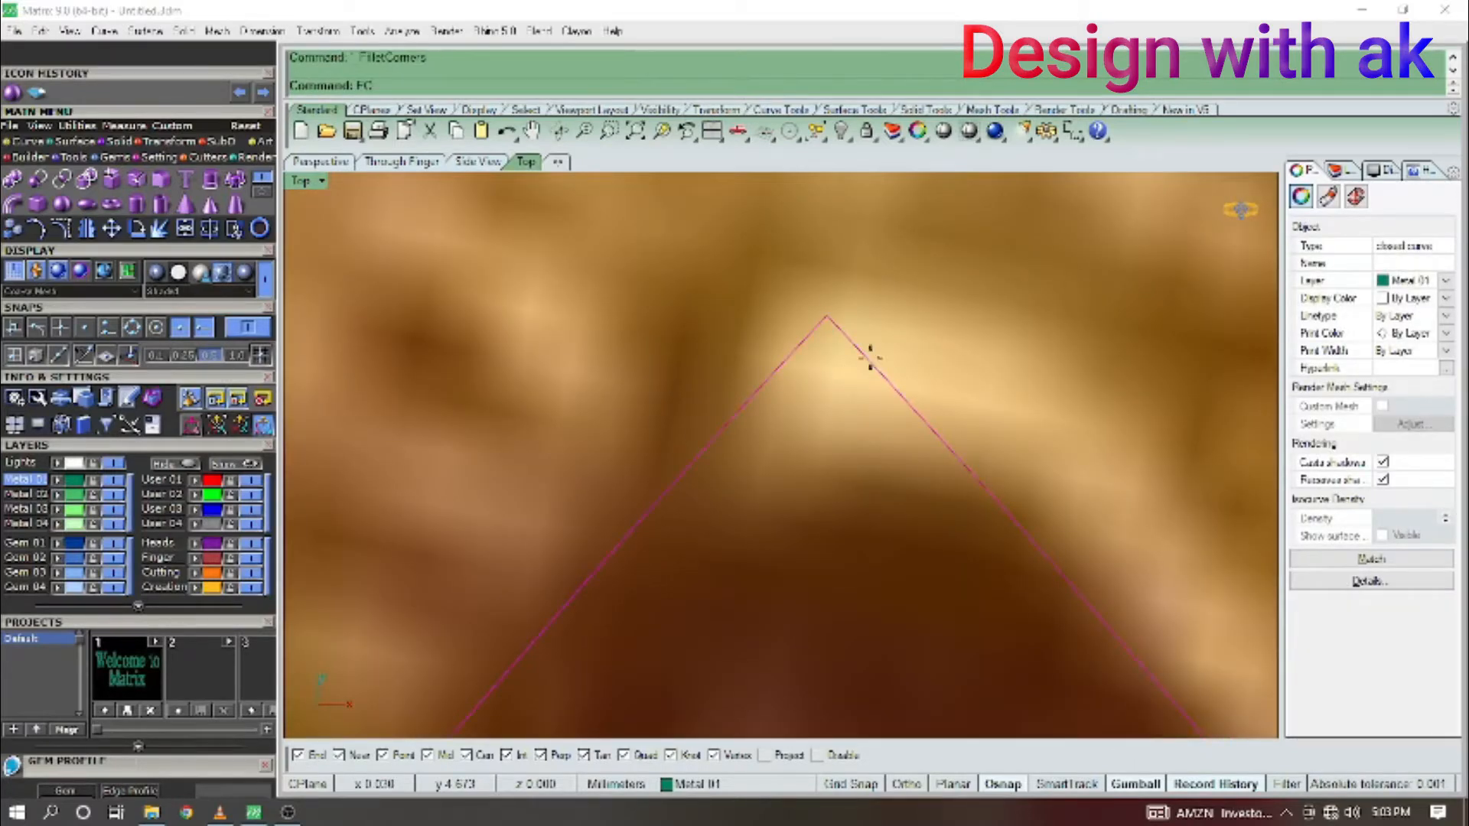
pyautogui.press('Return')
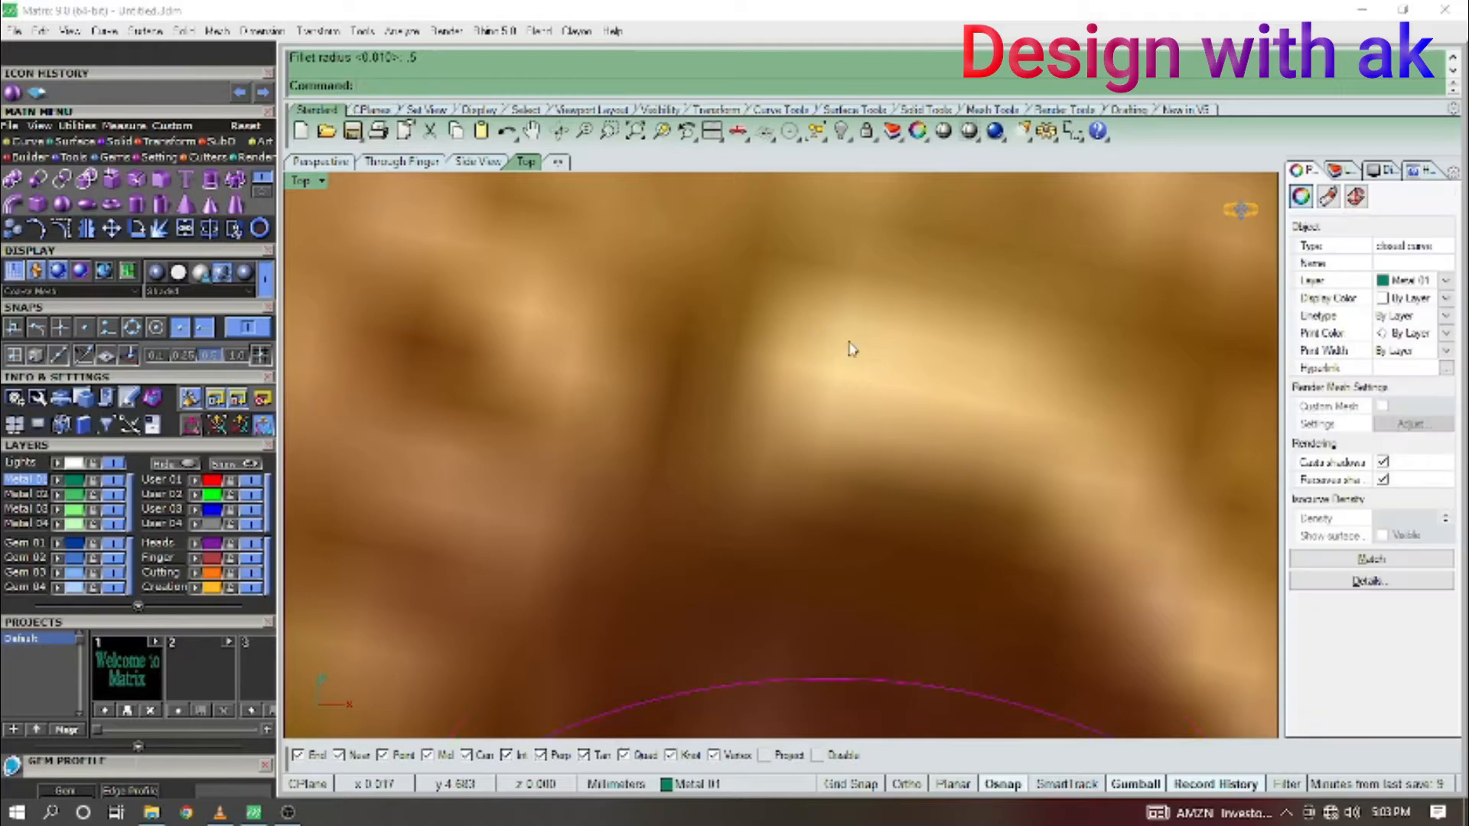
pyautogui.scroll(-3, 849, 345)
pyautogui.hotkey('ctrl', 'z')
# Fillet the petal outline's corners with a radius of .20.
pyautogui.write('C')
pyautogui.press('Return')
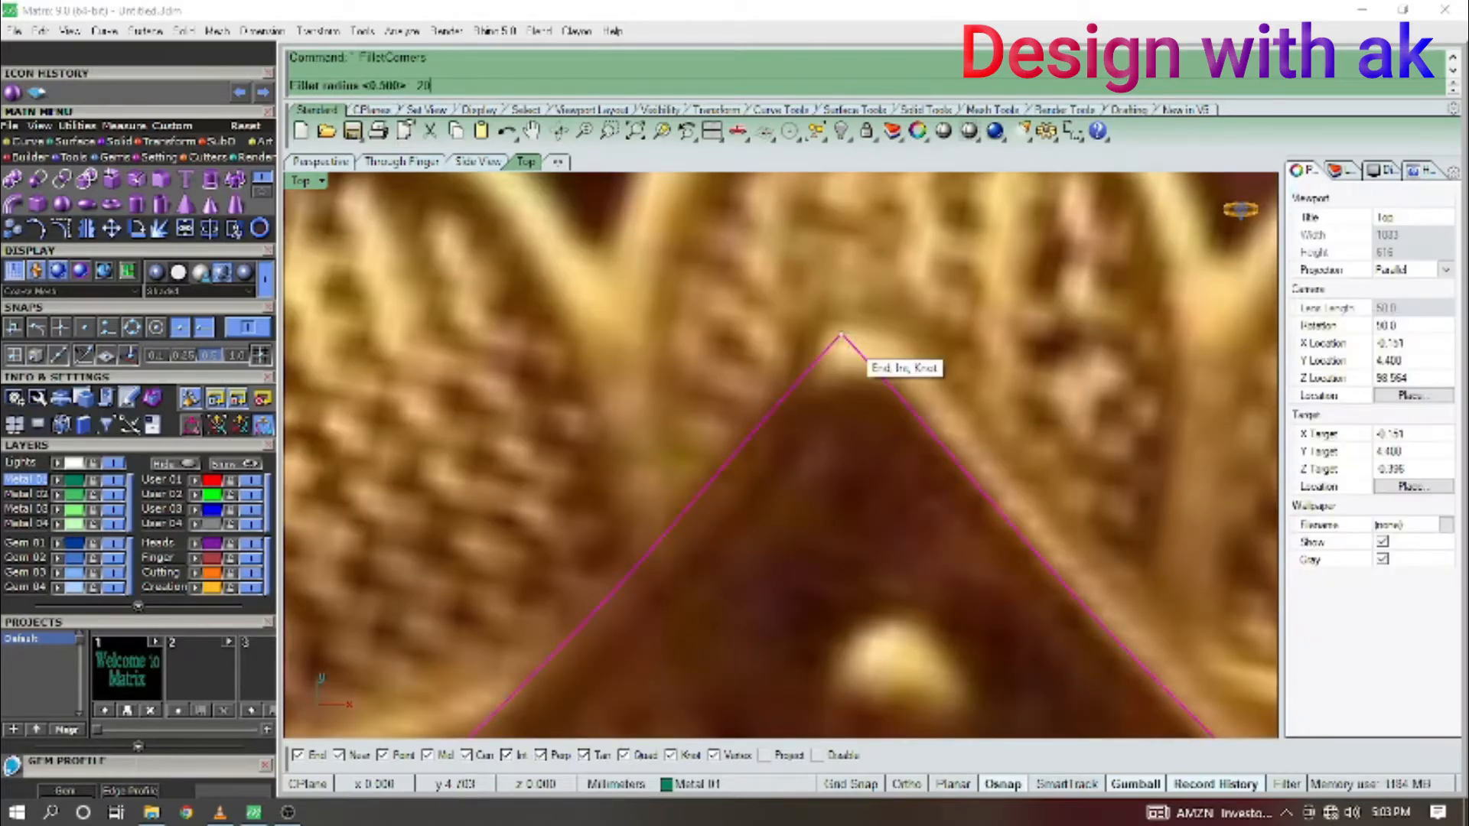
pyautogui.write('.20')
pyautogui.press('Return')
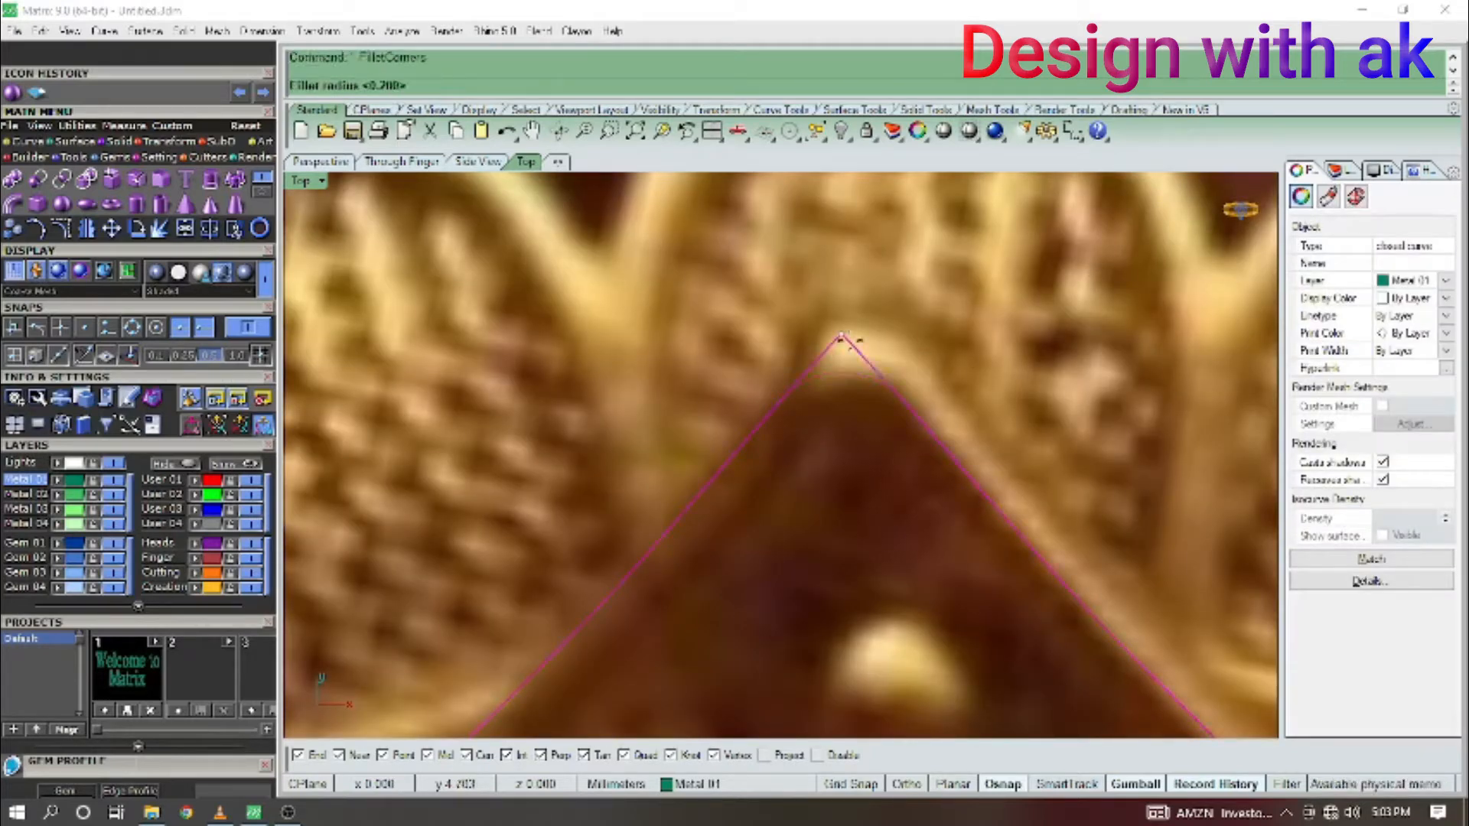
pyautogui.press('Return')
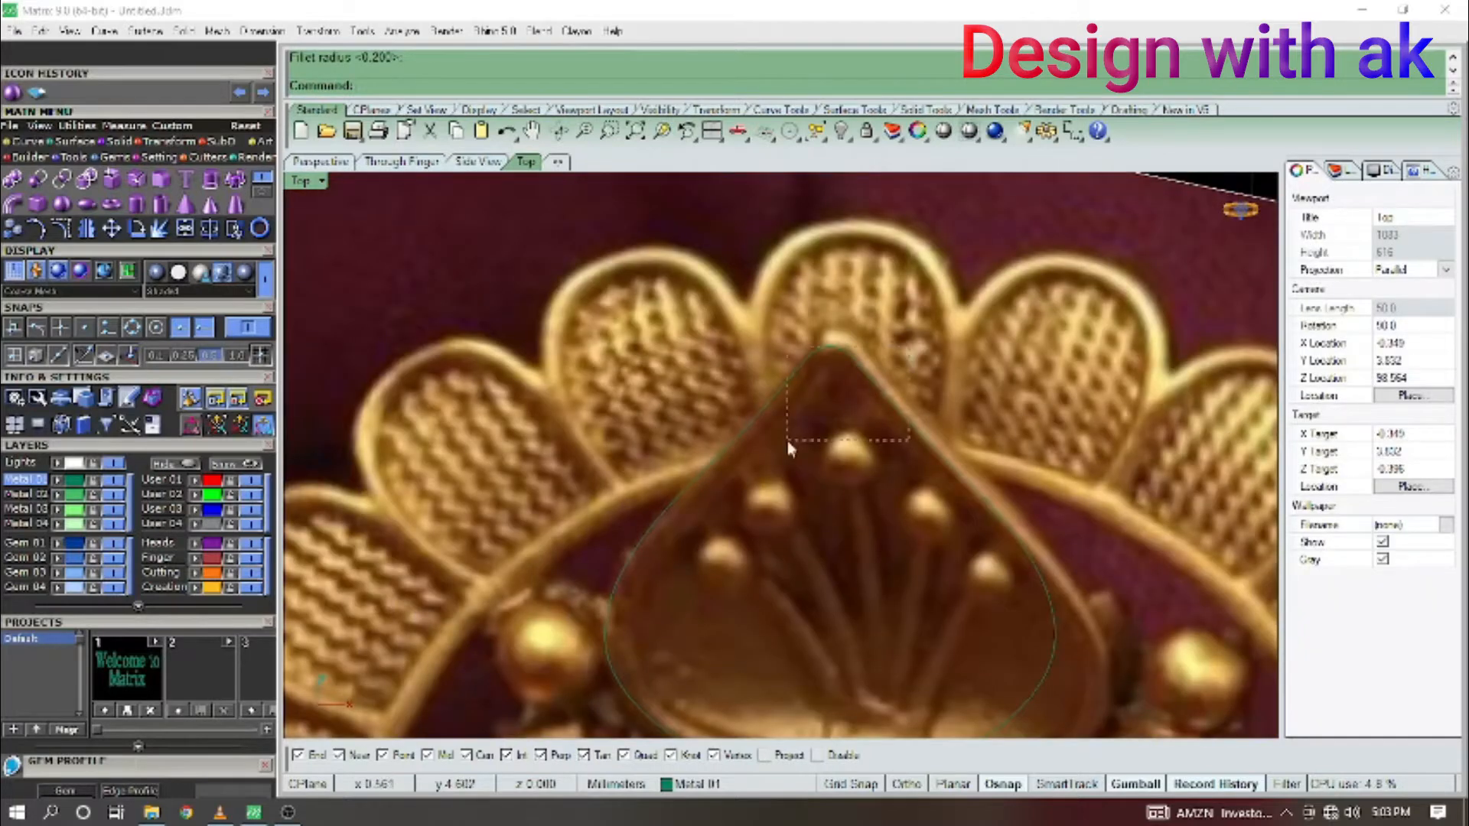
# Create a round pipe along the filleted petal outline using the preset radius.
pyautogui.moveTo(788, 441); pyautogui.dragTo(789, 443)
pyautogui.moveTo(897, 427); pyautogui.dragTo(882, 385, button='right')
pyautogui.write('p')
pyautogui.press('Return')
pyautogui.press('Return')
pyautogui.press('Return')
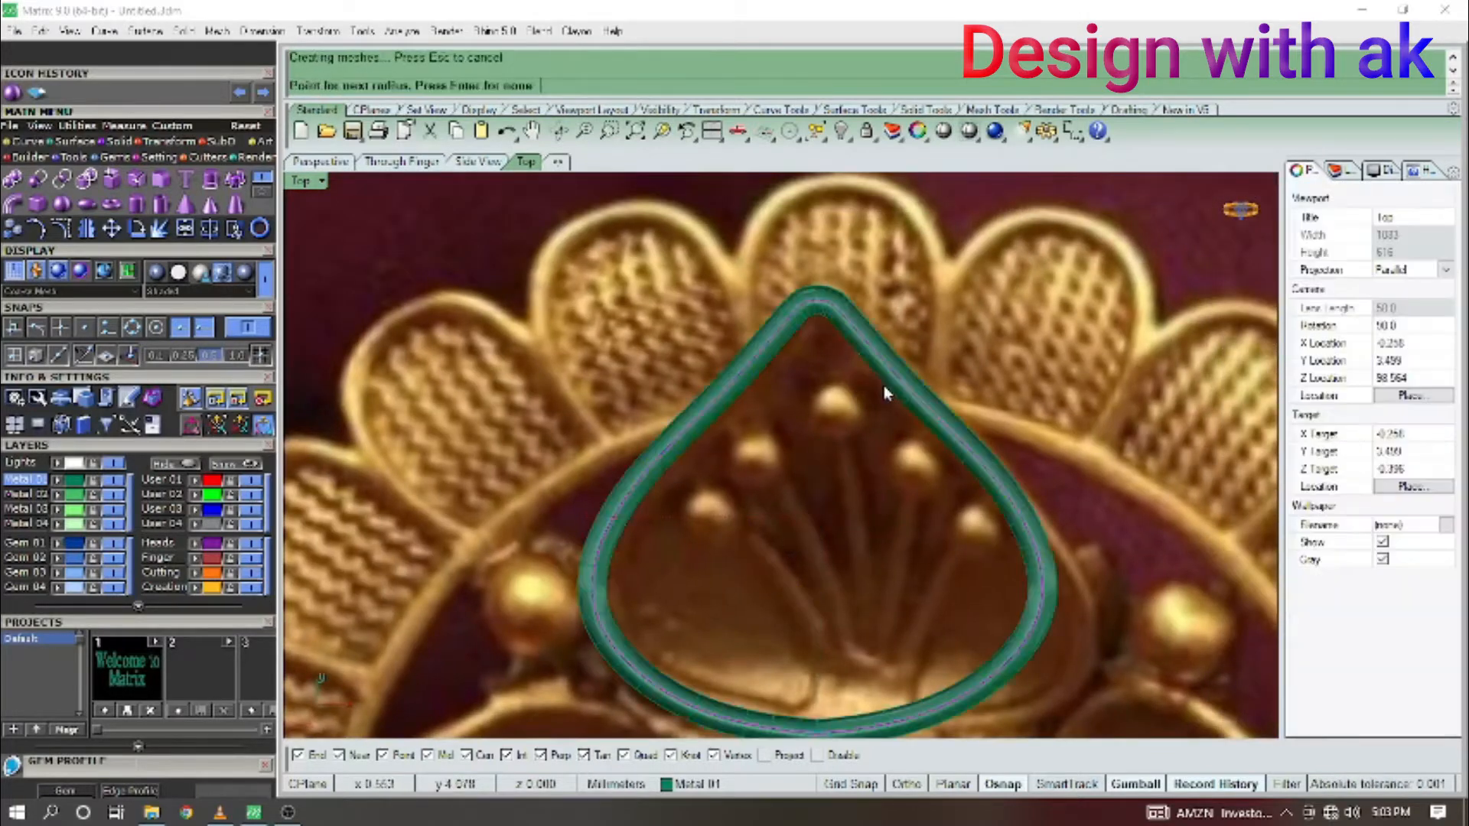
# Show the hidden parts again and check the rim pipe against the petal in angled, left and top views.
pyautogui.write('sh')
pyautogui.press('Return')
pyautogui.scroll(-4, 909, 351)
pyautogui.keyDown('ctrl'); pyautogui.keyDown('shift'); pyautogui.moveTo(891, 453); pyautogui.dragTo(925, 268, button='right'); pyautogui.keyUp('shift'); pyautogui.keyUp('ctrl')
pyautogui.scroll(5, 918, 383)
pyautogui.scroll(6, 988, 419)
pyautogui.keyDown('ctrl'); pyautogui.keyDown('shift'); pyautogui.moveTo(994, 427); pyautogui.dragTo(945, 489, button='right'); pyautogui.keyUp('shift'); pyautogui.keyUp('ctrl')
pyautogui.write('l')
pyautogui.press('Return')
pyautogui.scroll(-7, 903, 460)
pyautogui.moveTo(893, 412); pyautogui.dragTo(977, 522, button='right')
pyautogui.write('t')
pyautogui.press('Return')
pyautogui.scroll(8, 894, 520)
# Move all five stems with their beads slightly toward the petal's tip, and check their fit before returning to the top view.
pyautogui.click(880, 519)
pyautogui.keyDown('shift'); pyautogui.click(825, 502); pyautogui.keyUp('shift')
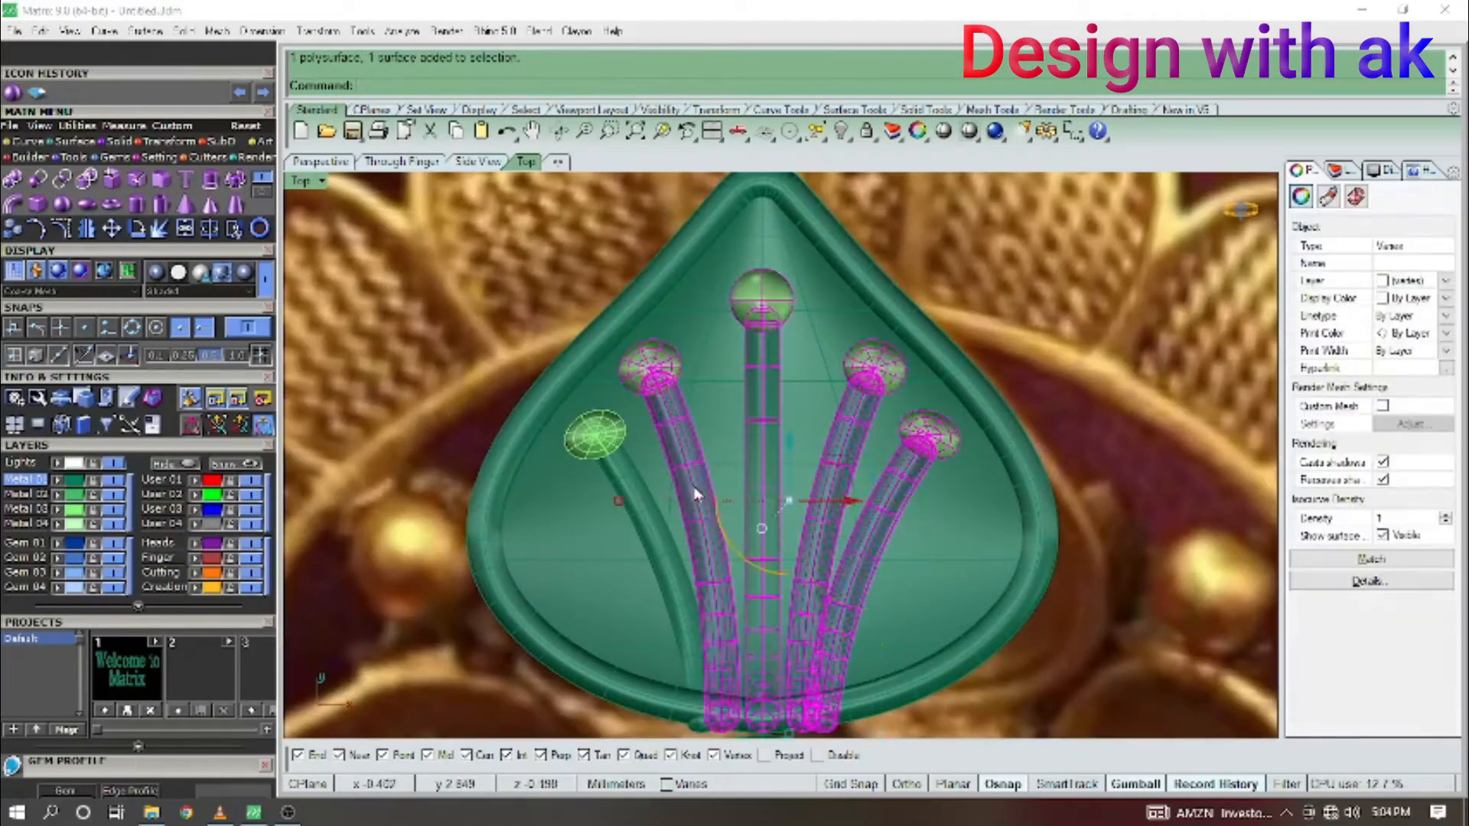
pyautogui.keyDown('shift'); pyautogui.click(649, 510); pyautogui.keyUp('shift')
pyautogui.scroll(-4, 765, 471)
pyautogui.moveTo(779, 465); pyautogui.dragTo(793, 447, button='right')
pyautogui.scroll(4, 778, 438)
pyautogui.moveTo(770, 438); pyautogui.dragTo(769, 429)
pyautogui.press('Escape')
pyautogui.keyDown('ctrl'); pyautogui.keyDown('shift'); pyautogui.moveTo(1017, 379); pyautogui.dragTo(953, 329, button='right'); pyautogui.keyUp('shift'); pyautogui.keyUp('ctrl')
pyautogui.write('t')
pyautogui.press('Return')
pyautogui.scroll(-8, 894, 410)
pyautogui.moveTo(878, 497); pyautogui.dragTo(801, 514, button='right')
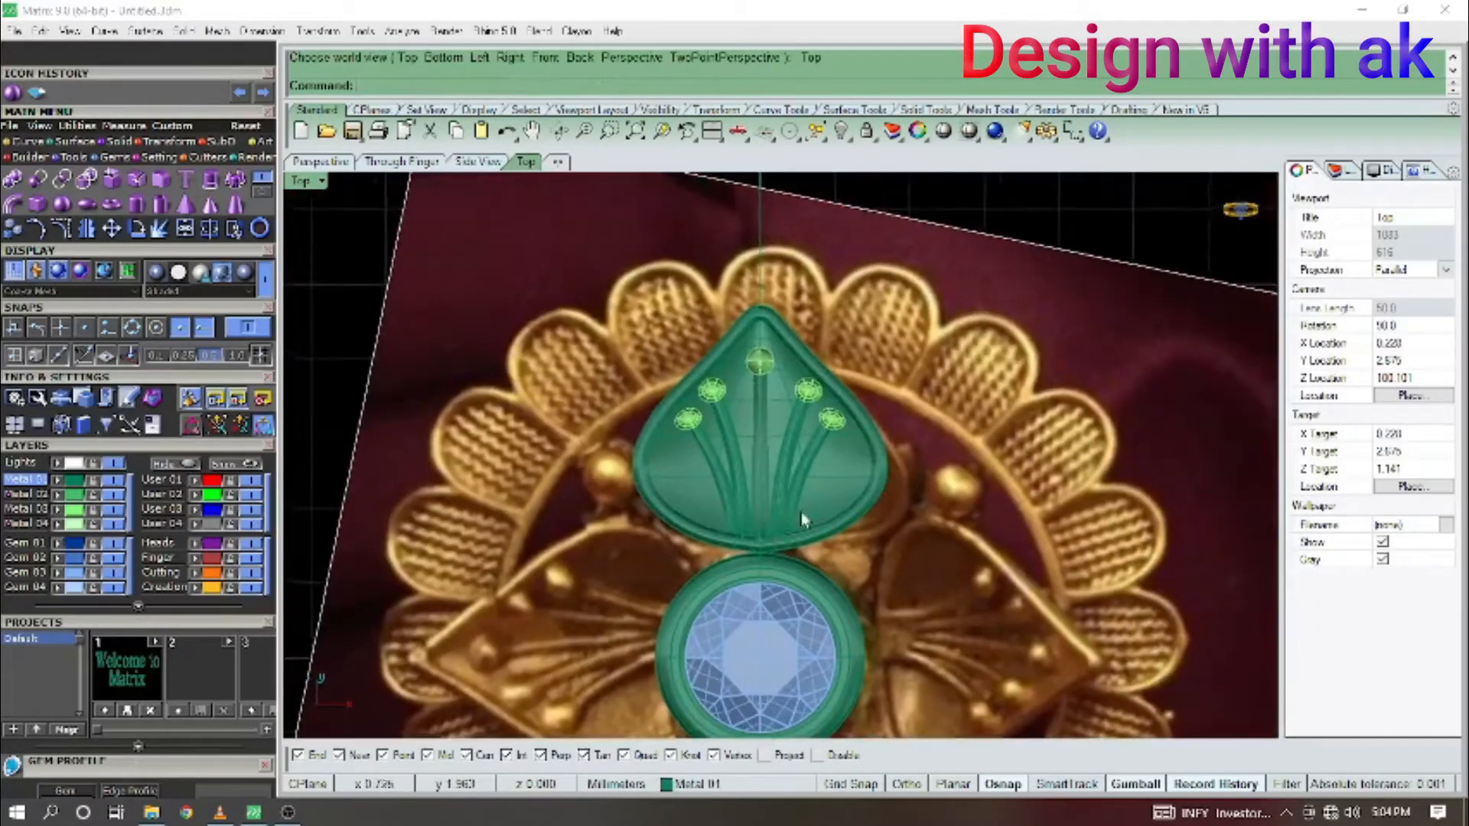
# Assign all five stems and their beads to the red layer.
pyautogui.scroll(8, 800, 513)
pyautogui.click(790, 493)
pyautogui.keyDown('shift'); pyautogui.click(720, 414); pyautogui.keyUp('shift')
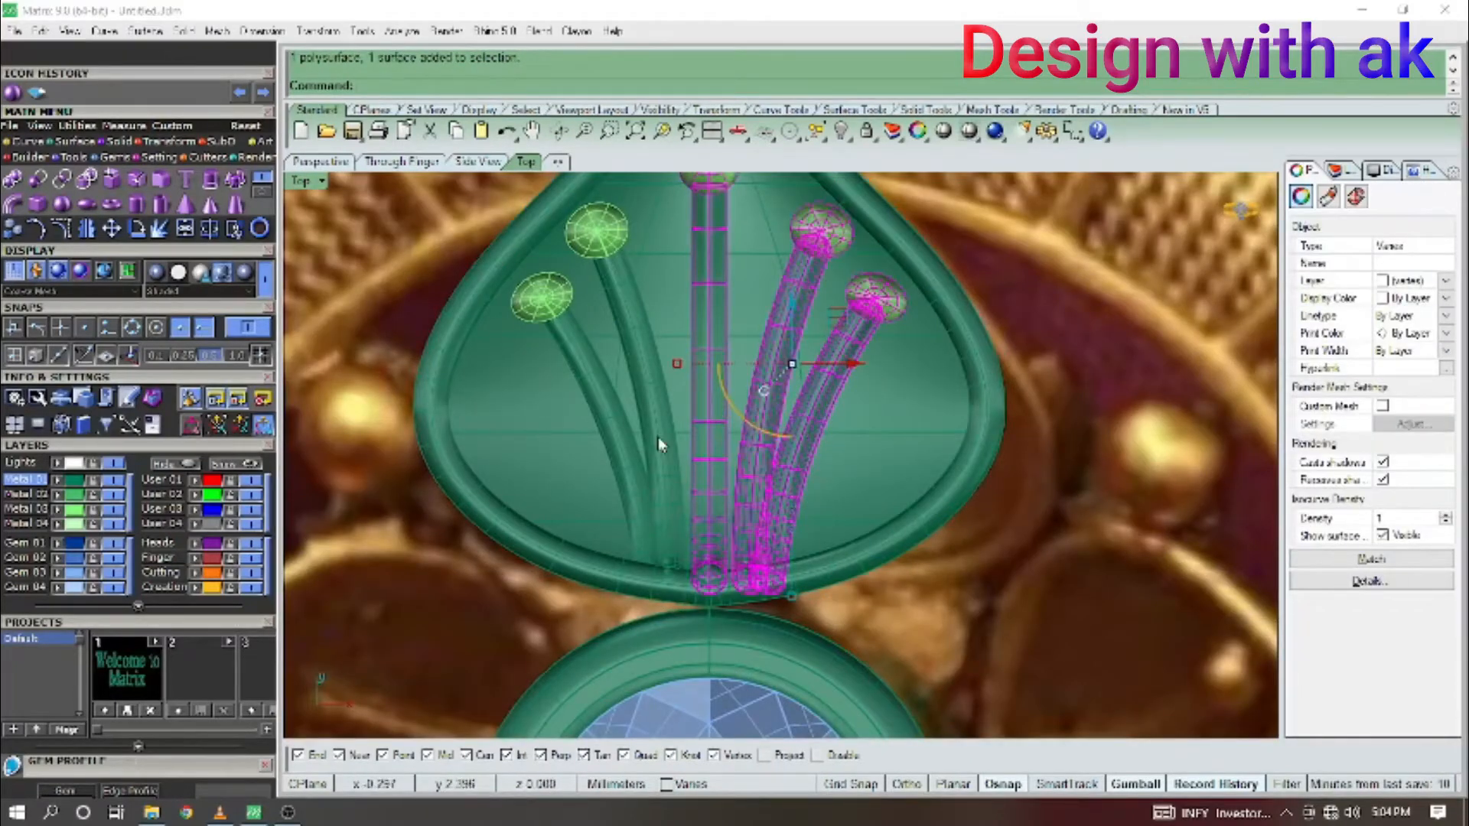
pyautogui.click(1414, 377)
pyautogui.click(1013, 348)
pyautogui.scroll(-8, 1018, 349)
pyautogui.moveTo(1080, 362); pyautogui.dragTo(1010, 404, button='right')
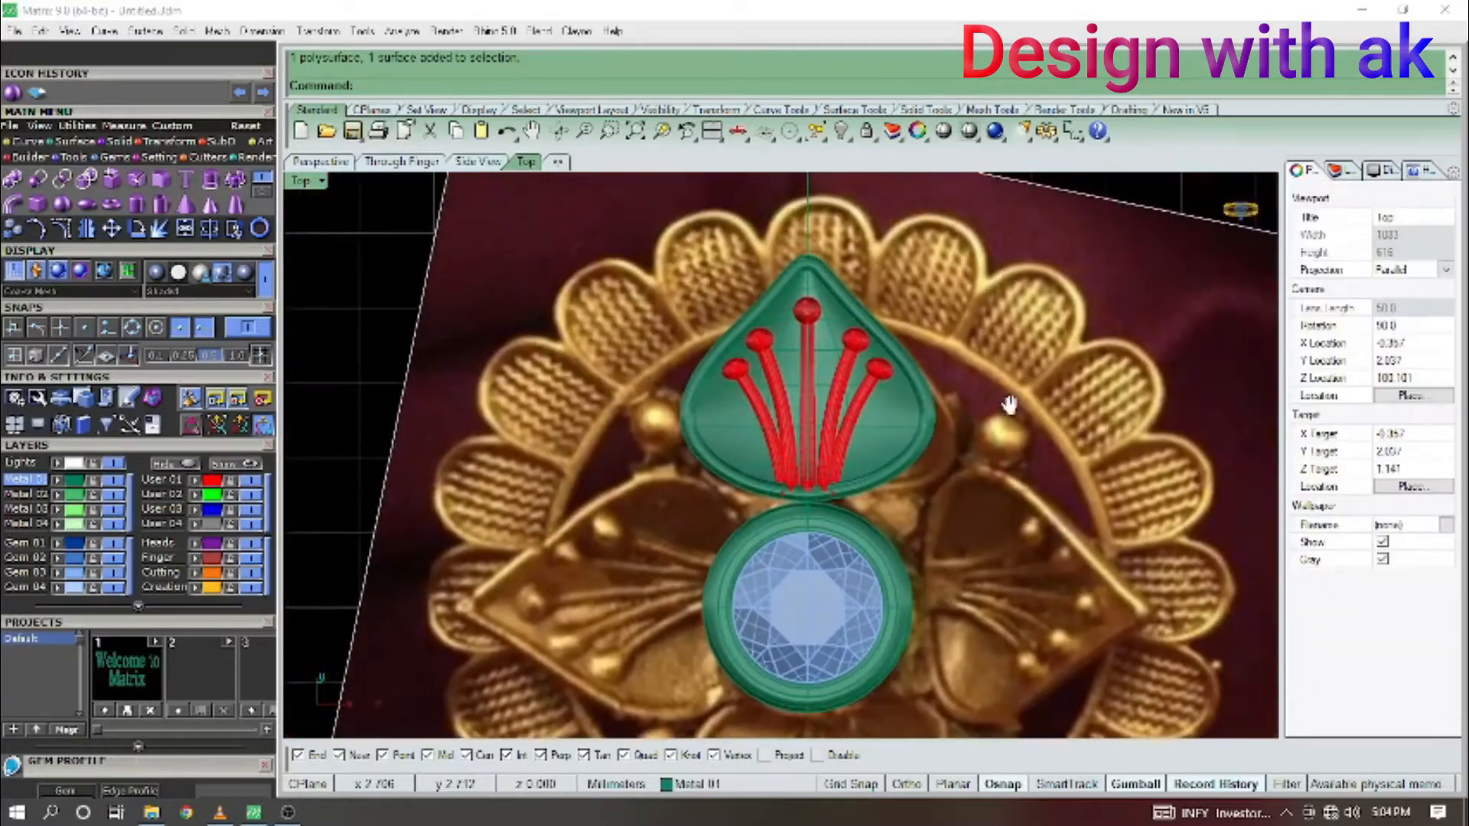
# Move the whole petal with its rim, stems and beads slightly toward the gem bezel, and check the contact at an angle.
pyautogui.scroll(-3, 988, 392)
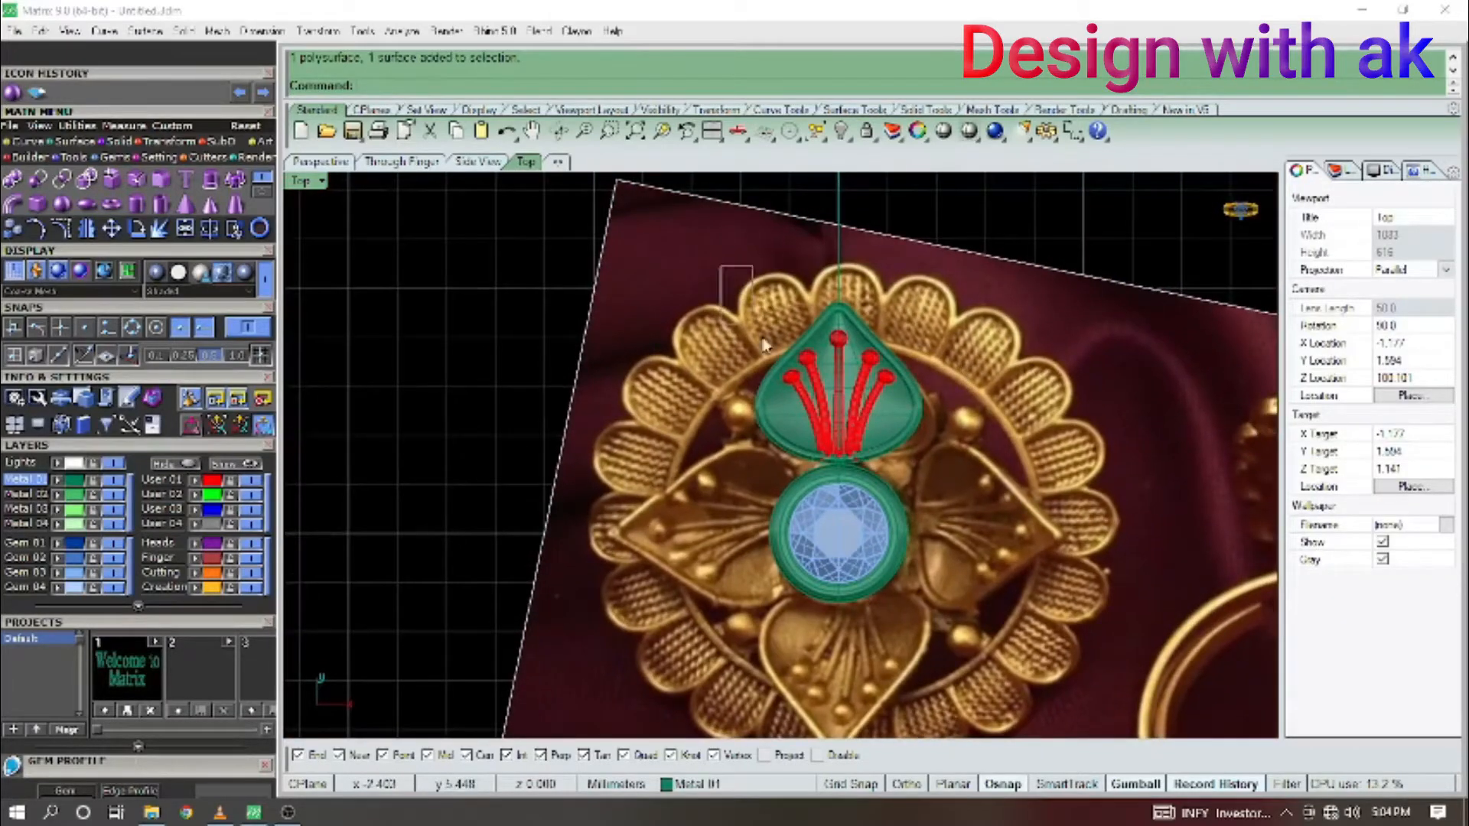
pyautogui.moveTo(764, 339); pyautogui.dragTo(1033, 475)
pyautogui.scroll(6, 915, 440)
pyautogui.scroll(-6, 961, 389)
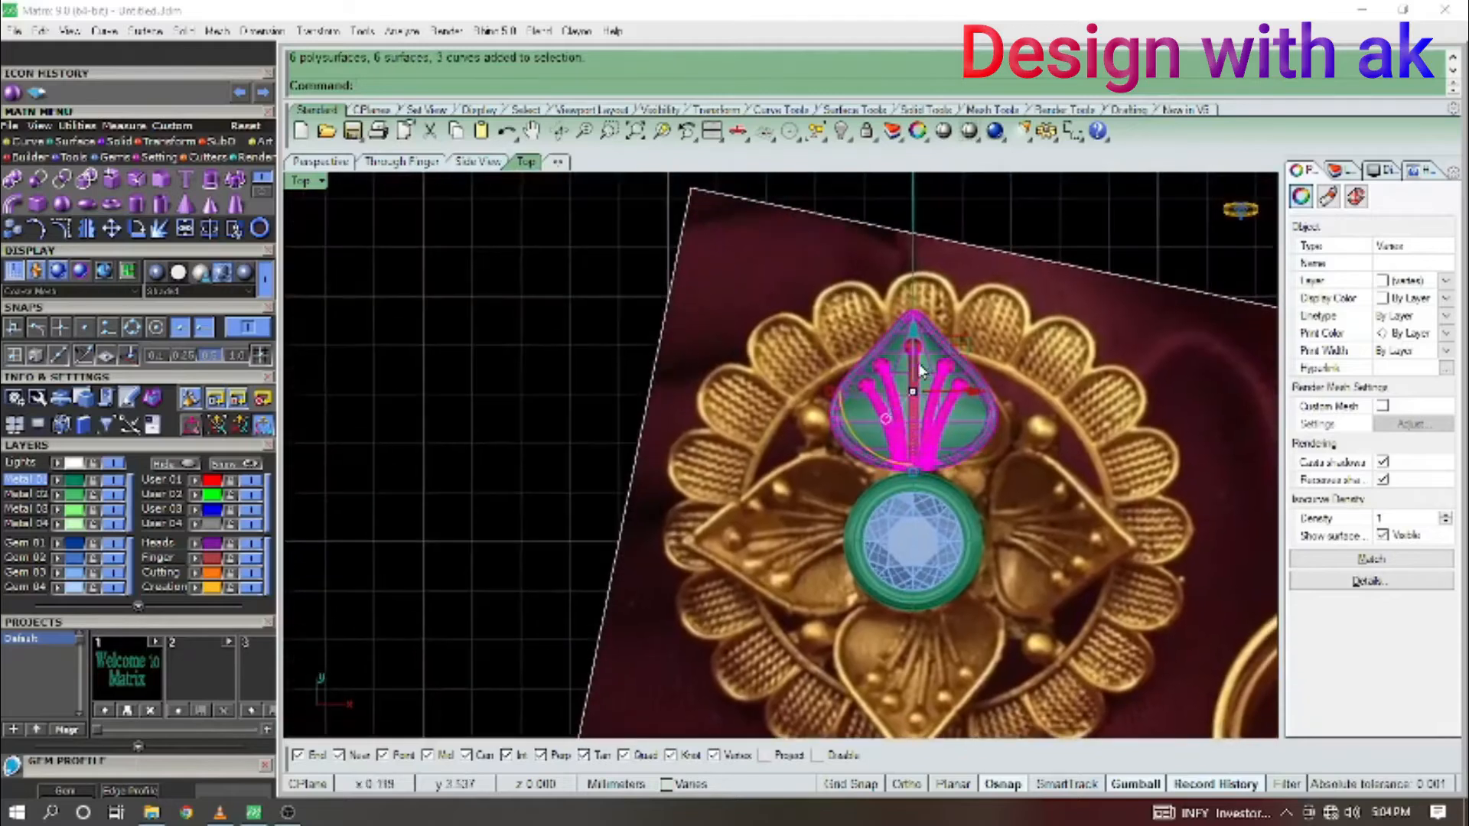
pyautogui.scroll(3, 921, 371)
pyautogui.moveTo(915, 359); pyautogui.dragTo(916, 374)
pyautogui.click(964, 489)
pyautogui.keyDown('ctrl'); pyautogui.keyDown('shift'); pyautogui.moveTo(1131, 488); pyautogui.dragTo(901, 400, button='right'); pyautogui.keyUp('shift'); pyautogui.keyUp('ctrl')
pyautogui.press('Escape')
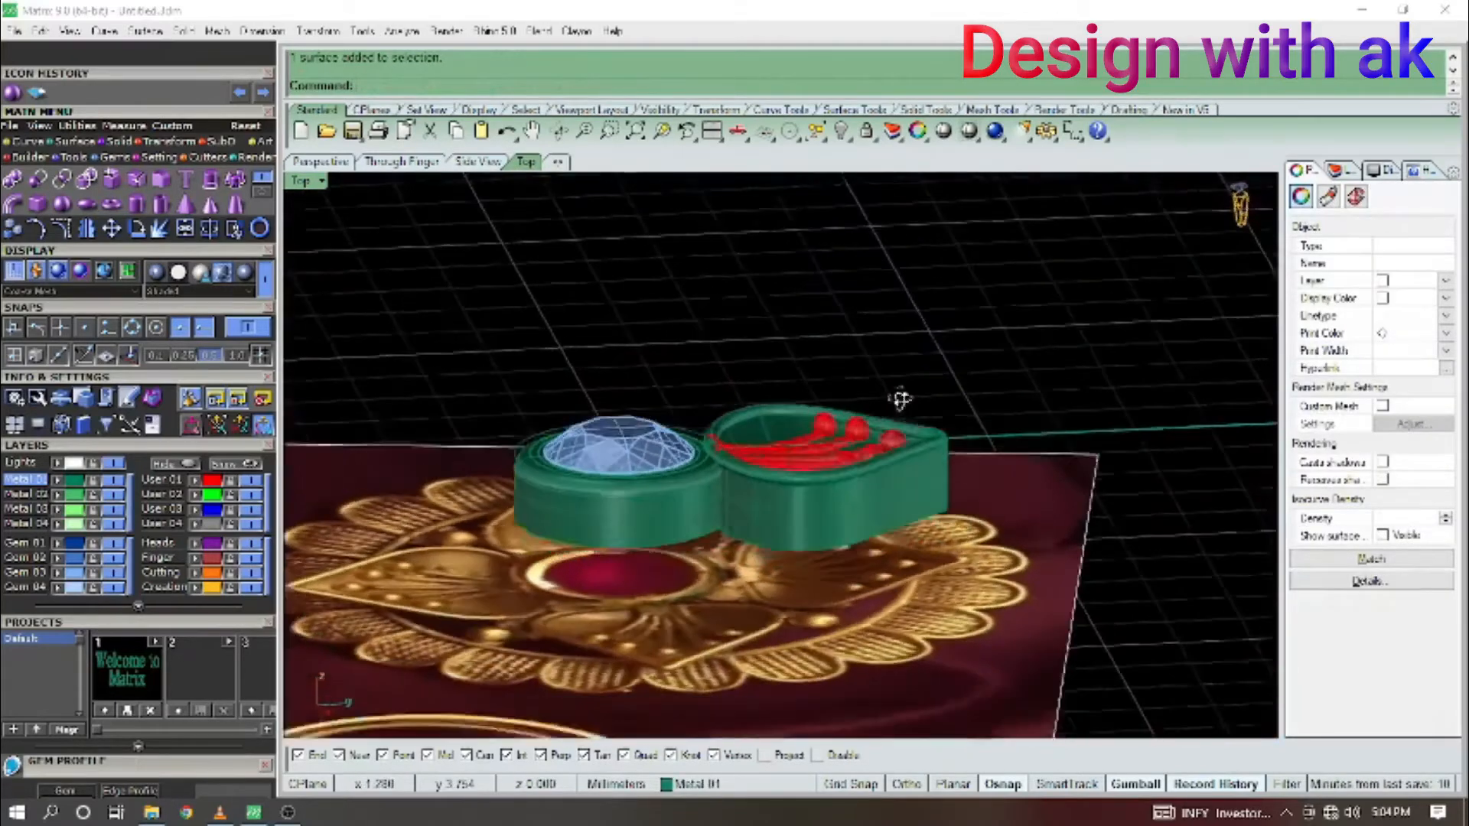
# Select the whole petal with its rim, stems and beads and lower it slightly in the front view.
pyautogui.hotkey('ctrl', 'F1')
pyautogui.scroll(2, 1071, 494)
pyautogui.moveTo(1114, 478); pyautogui.dragTo(857, 387)
pyautogui.moveTo(1004, 463); pyautogui.dragTo(1038, 517, button='right')
pyautogui.click(1167, 396)
pyautogui.click(1048, 434)
pyautogui.hotkey('ctrl', 'F2')
pyautogui.moveTo(932, 411); pyautogui.dragTo(932, 429)
pyautogui.hotkey('ctrl', 'F1')
pyautogui.press('Escape')
# Try to rotate the whole petal assembly upward about its inner top edge in the right view.
pyautogui.scroll(4, 997, 456)
pyautogui.keyDown('ctrl'); pyautogui.keyDown('shift'); pyautogui.moveTo(1116, 503); pyautogui.dragTo(1003, 490, button='right'); pyautogui.keyUp('shift'); pyautogui.keyUp('ctrl')
pyautogui.hotkey('ctrl', 'F1')
pyautogui.moveTo(1016, 461); pyautogui.dragTo(751, 341)
pyautogui.hotkey('ctrl', 'F3')
pyautogui.moveTo(966, 392)
pyautogui.mouseDown(button='right')
pyautogui.moveTo(962, 411)
pyautogui.moveTo(991, 402)
pyautogui.mouseUp(button='right')
pyautogui.write('R')
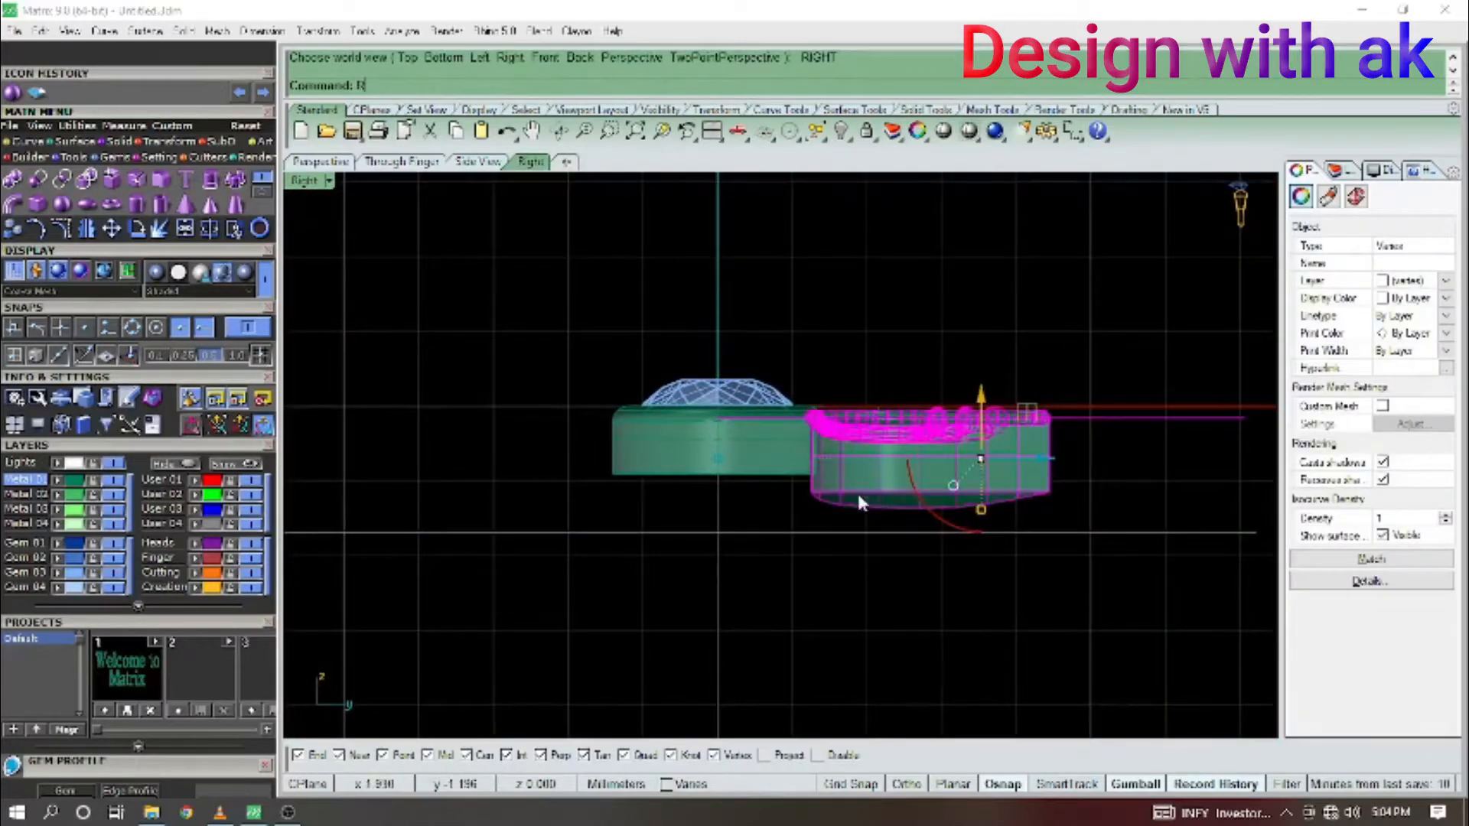
pyautogui.click(808, 406)
pyautogui.click(525, 398)
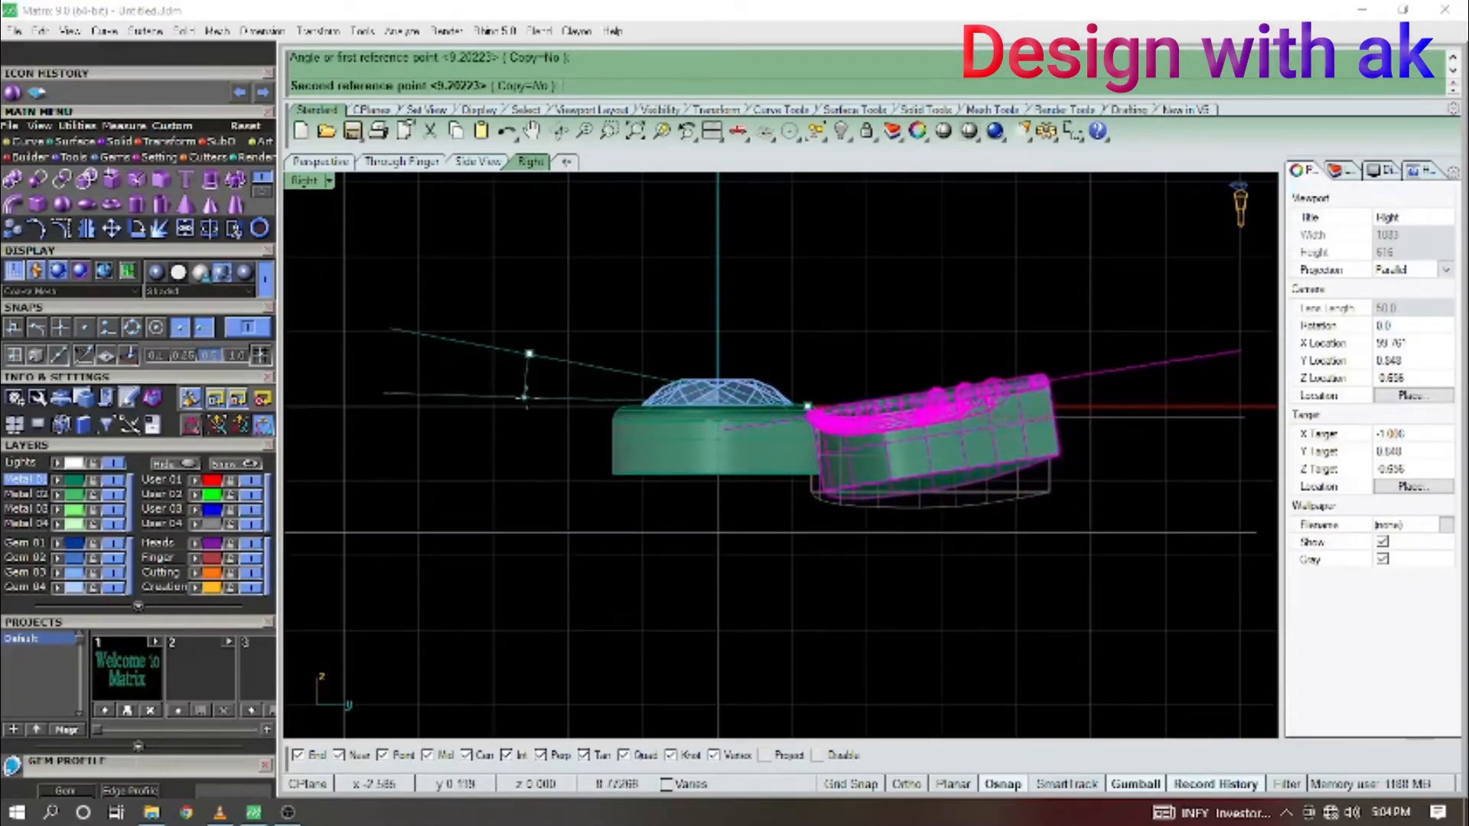
pyautogui.press('Return')
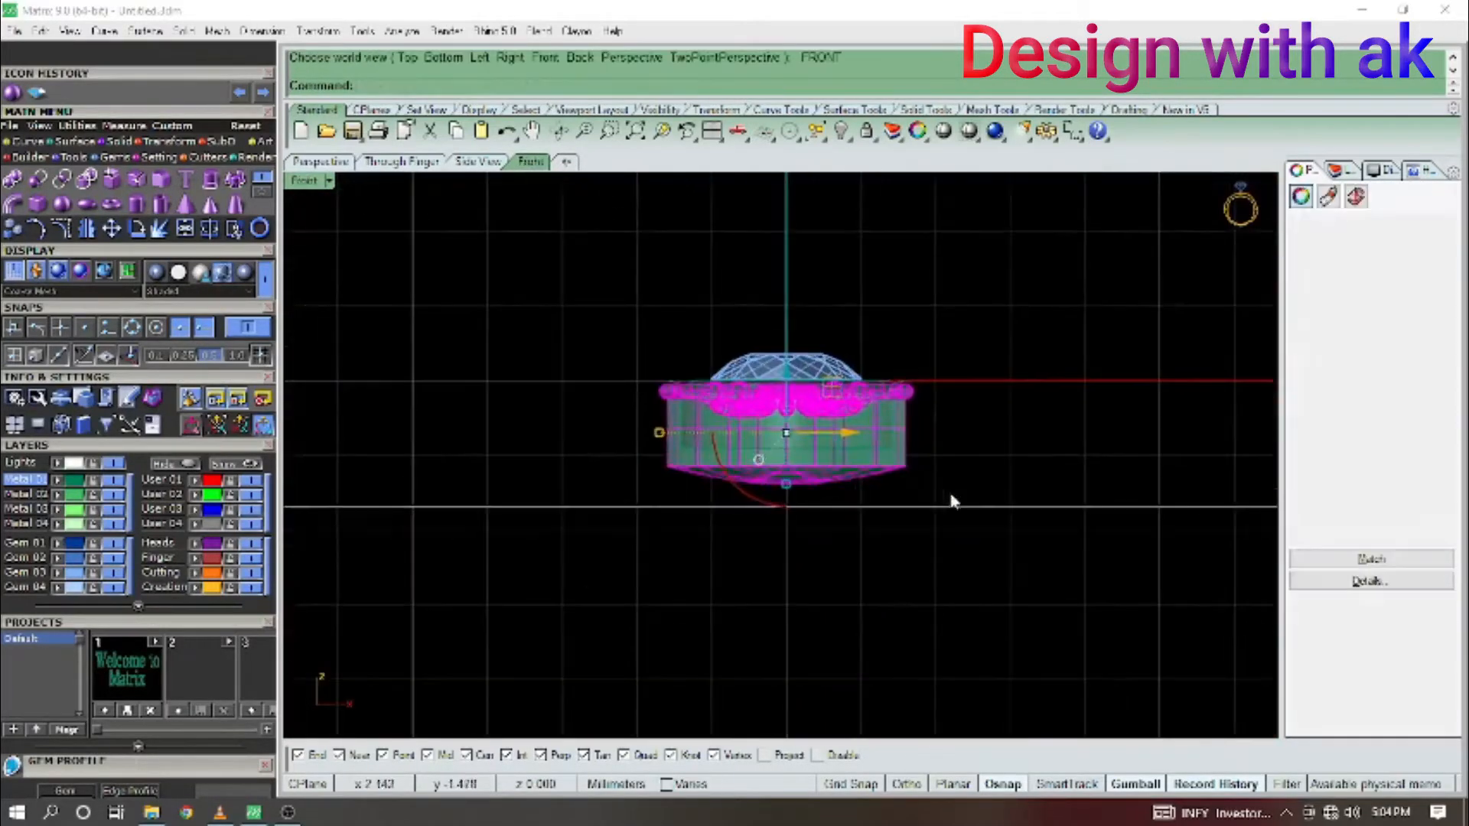
pyautogui.click(933, 477)
# Draw a horizontal line in the right view running through the bezel and the petal below their rims.
pyautogui.press('F7')
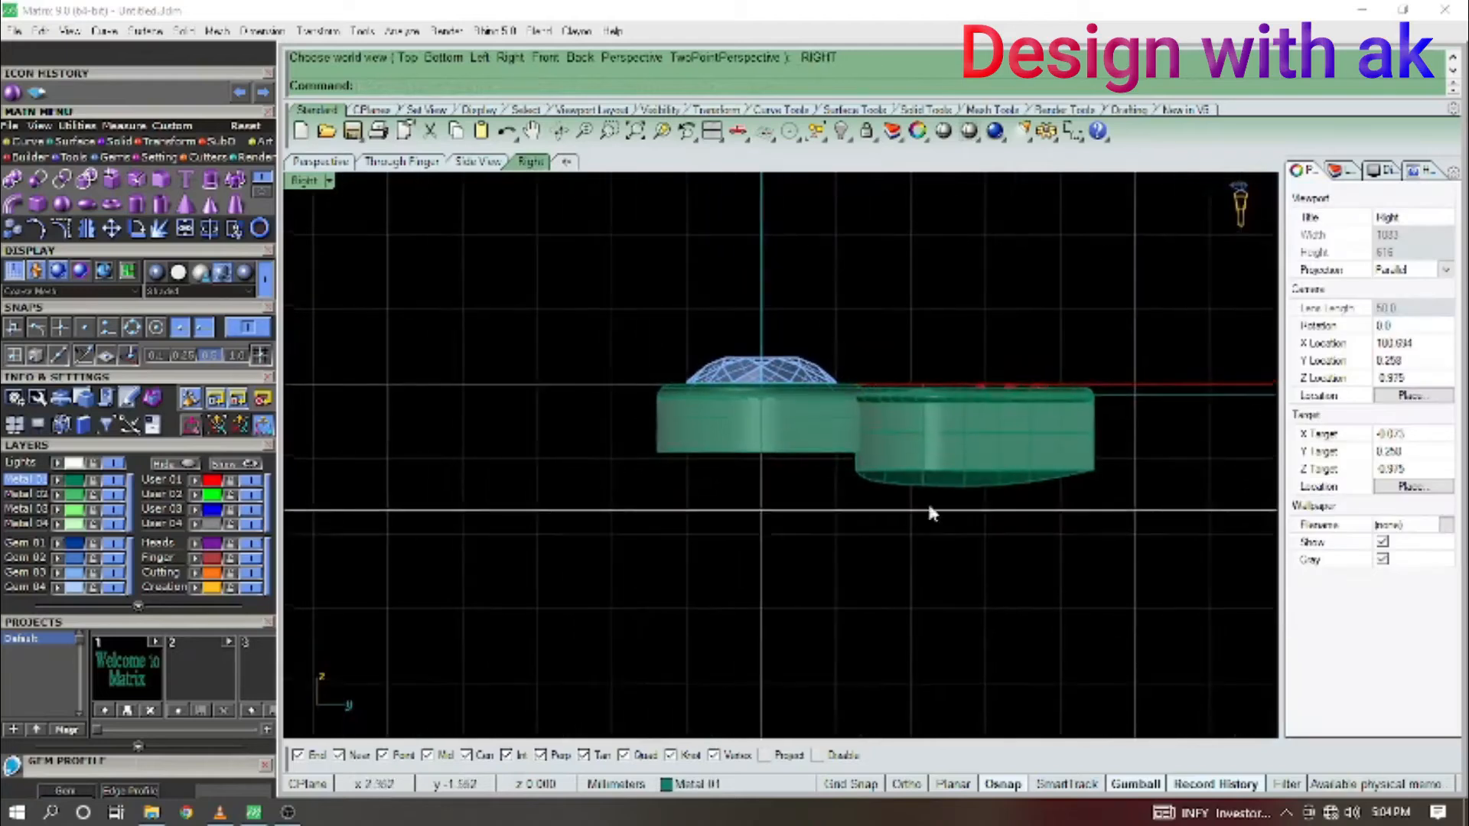
pyautogui.moveTo(923, 505); pyautogui.dragTo(825, 498, button='right')
pyautogui.write('l')
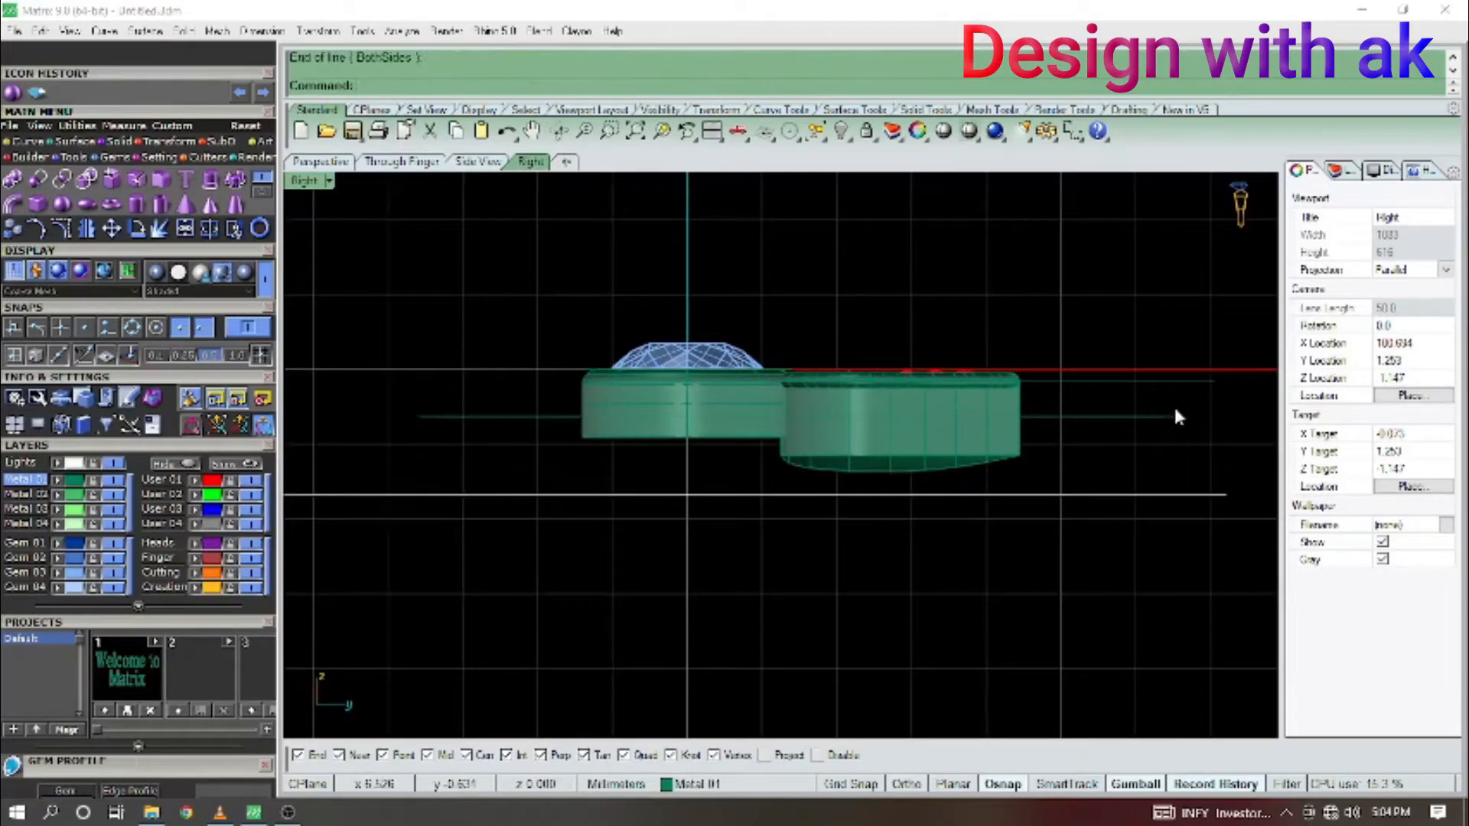
pyautogui.click(1071, 417)
pyautogui.moveTo(1053, 437); pyautogui.dragTo(1045, 408, button='right')
pyautogui.write('ex')
pyautogui.press('Return')
pyautogui.press('F6')
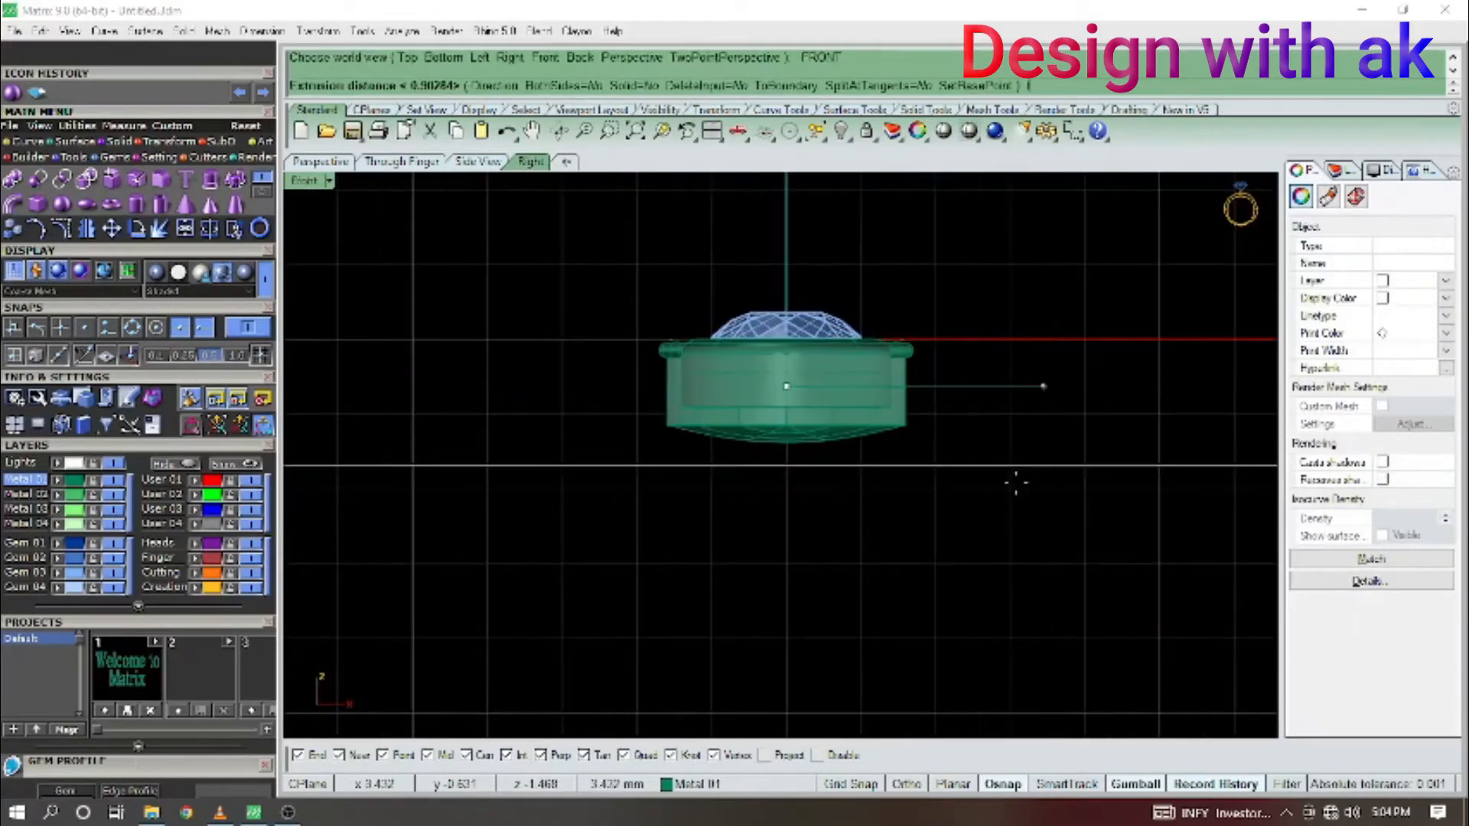
pyautogui.press('Escape')
# Extrude the horizontal line downward in the right view into a flat surface reaching below the petal's underside.
pyautogui.press('F7')
pyautogui.write('E')
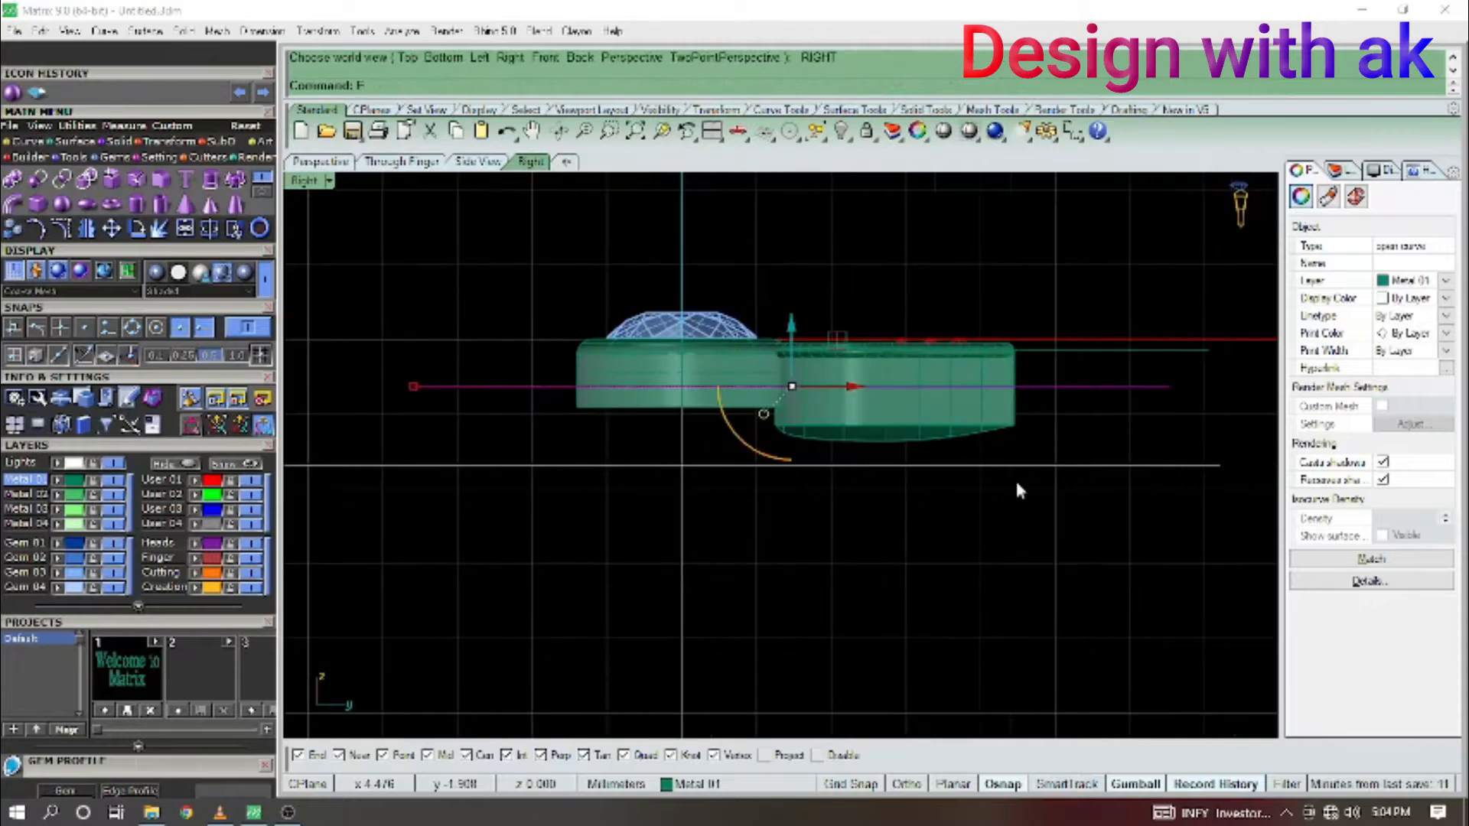
pyautogui.write('X')
pyautogui.press('Return')
pyautogui.click(984, 555)
pyautogui.rightClick(975, 524)
pyautogui.press('Escape')
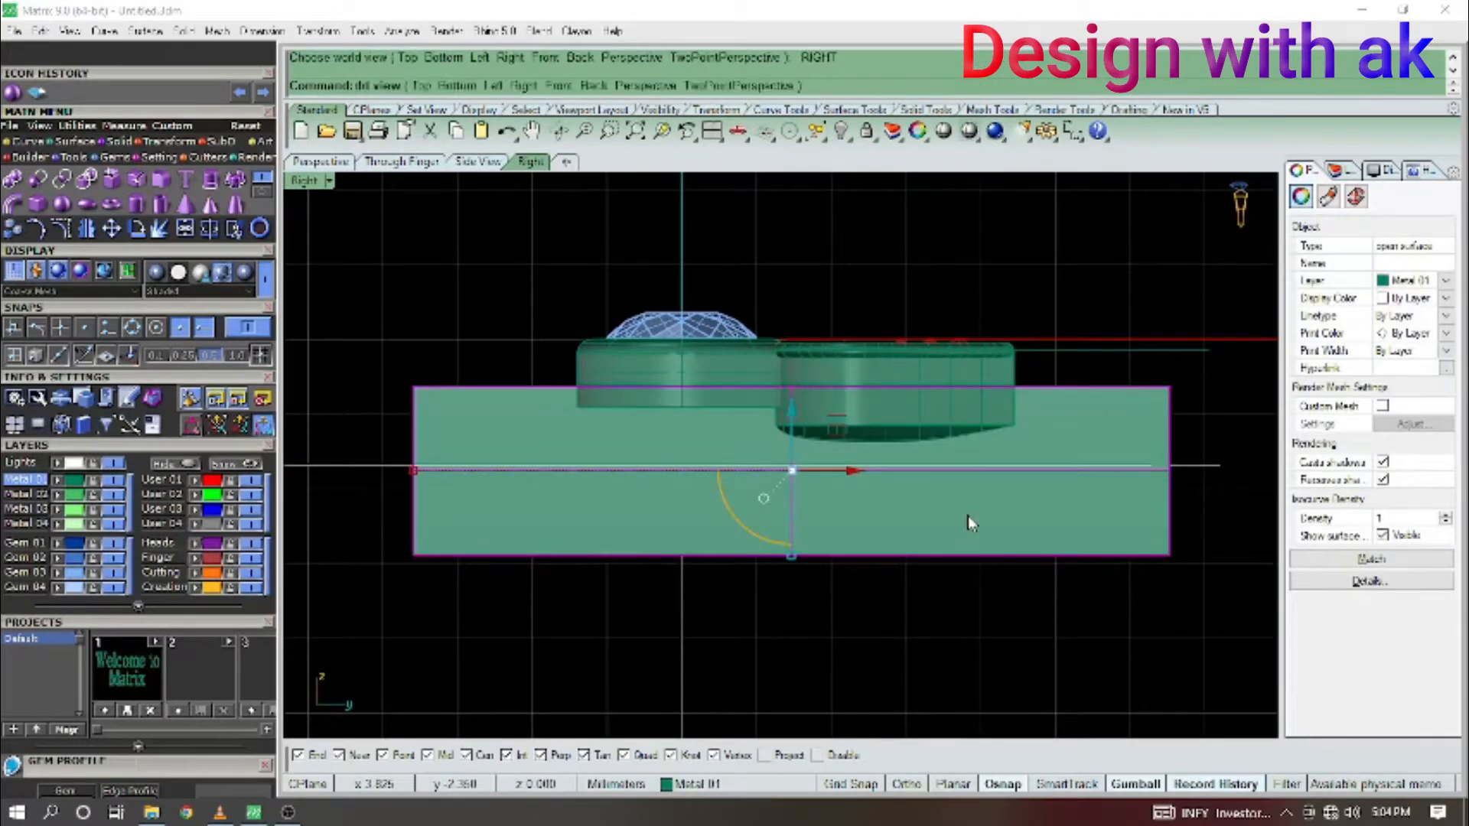
# Extrude the surface to both sides by about 4.1 mm into a solid cutting block wider than the petal.
pyautogui.rightClick(967, 515)
pyautogui.write('B')
pyautogui.press('Return')
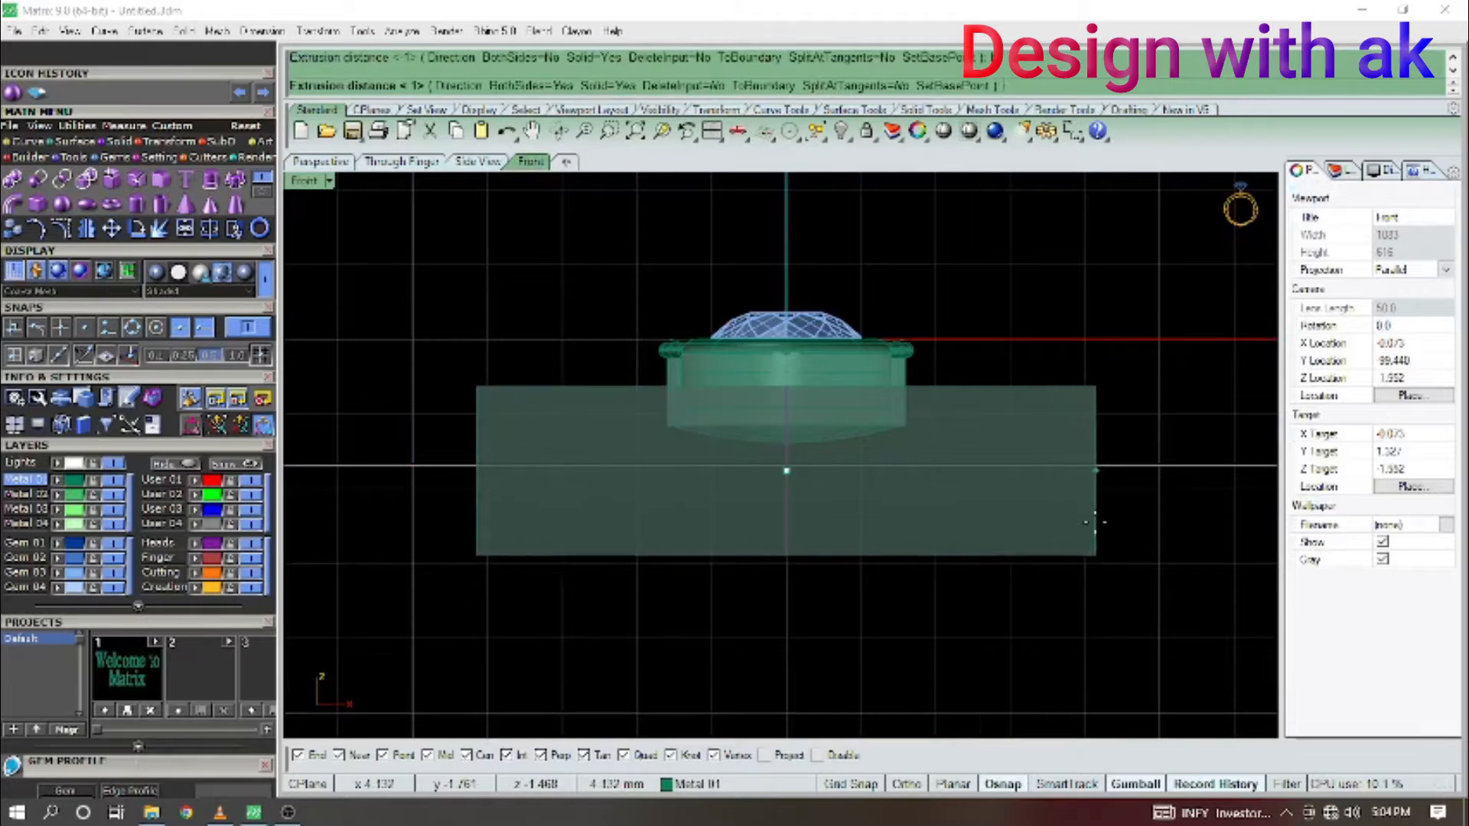
pyautogui.click(1096, 511)
pyautogui.write('CA')
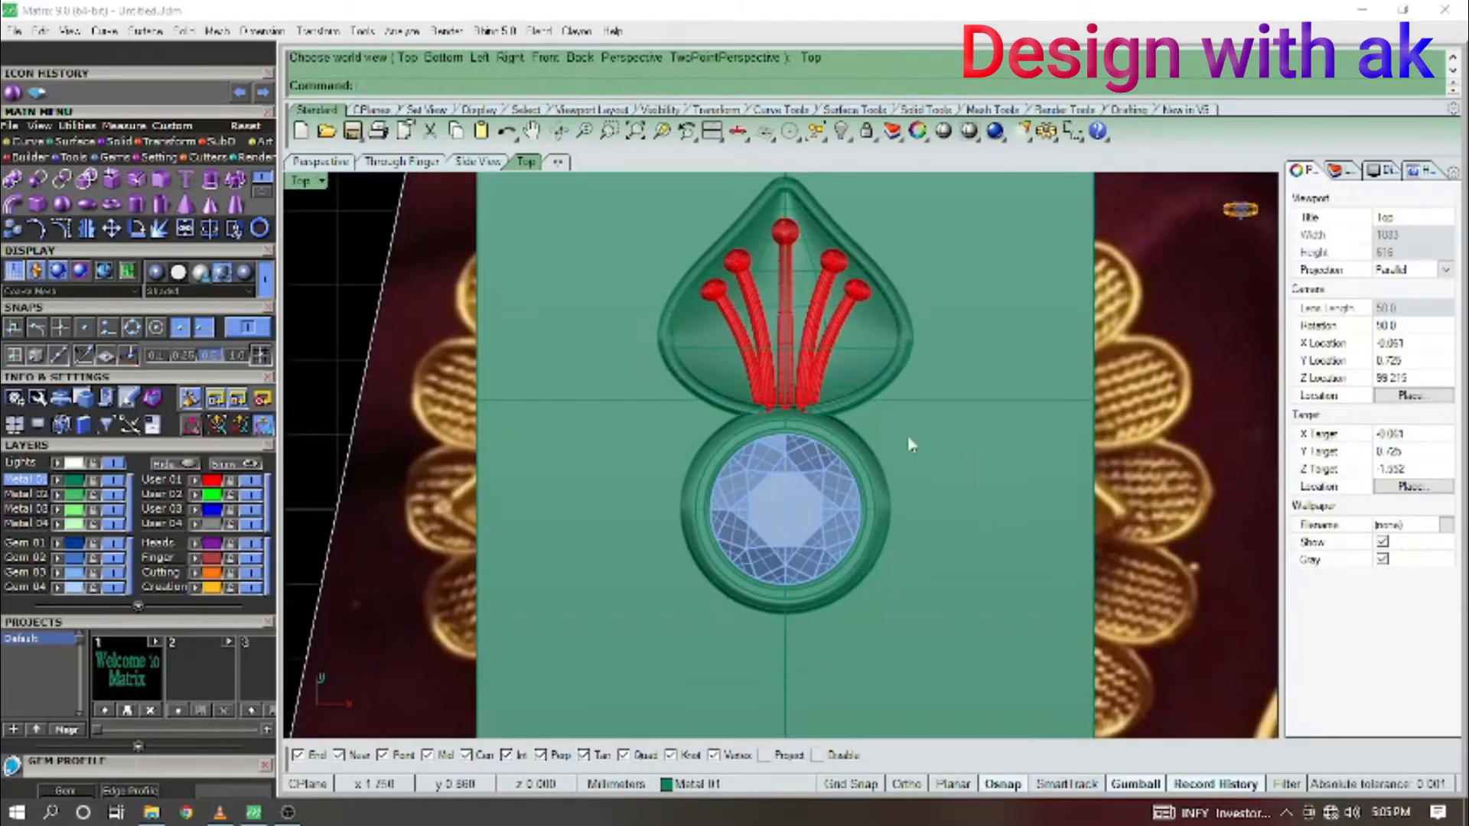
pyautogui.press('Return')
pyautogui.write('RIGHT')
pyautogui.press('Return')
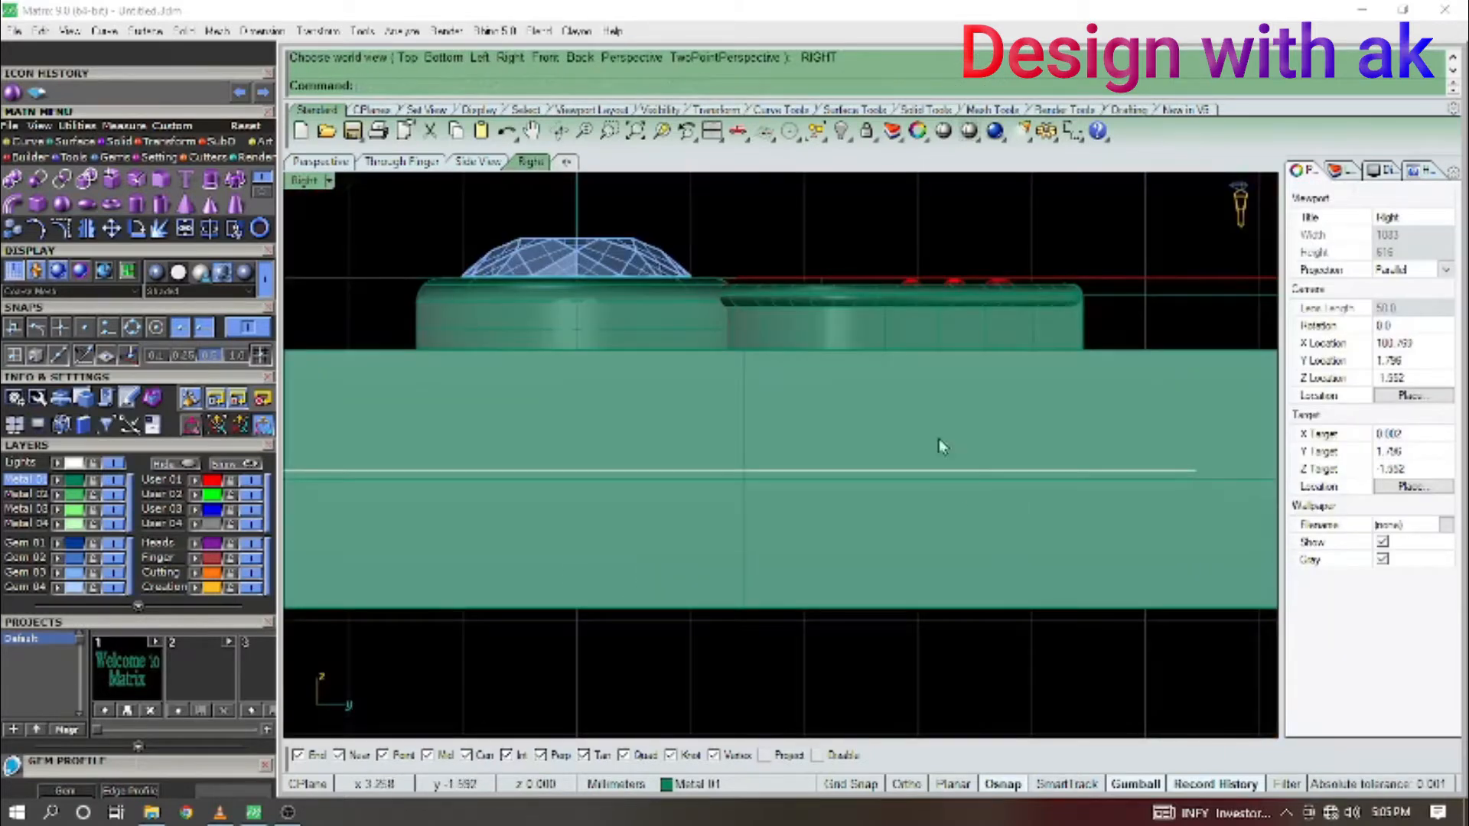
# Subtract the block from the petal body with Boolean difference to flatten its underside, and delete the leftover geometry.
pyautogui.click(936, 366)
pyautogui.moveTo(939, 438); pyautogui.dragTo(947, 479, button='right')
pyautogui.write('BD')
pyautogui.press('Return')
pyautogui.click(972, 483)
pyautogui.press('Return')
pyautogui.click(1033, 462)
pyautogui.moveTo(1041, 461); pyautogui.dragTo(966, 490, button='right')
pyautogui.press('Delete')
pyautogui.click(940, 417)
pyautogui.click(1055, 375)
# Group the trimmed petal together with its rim, stems and beads.
pyautogui.moveTo(1055, 380); pyautogui.dragTo(855, 492)
pyautogui.moveTo(1056, 531); pyautogui.dragTo(1086, 516, button='right')
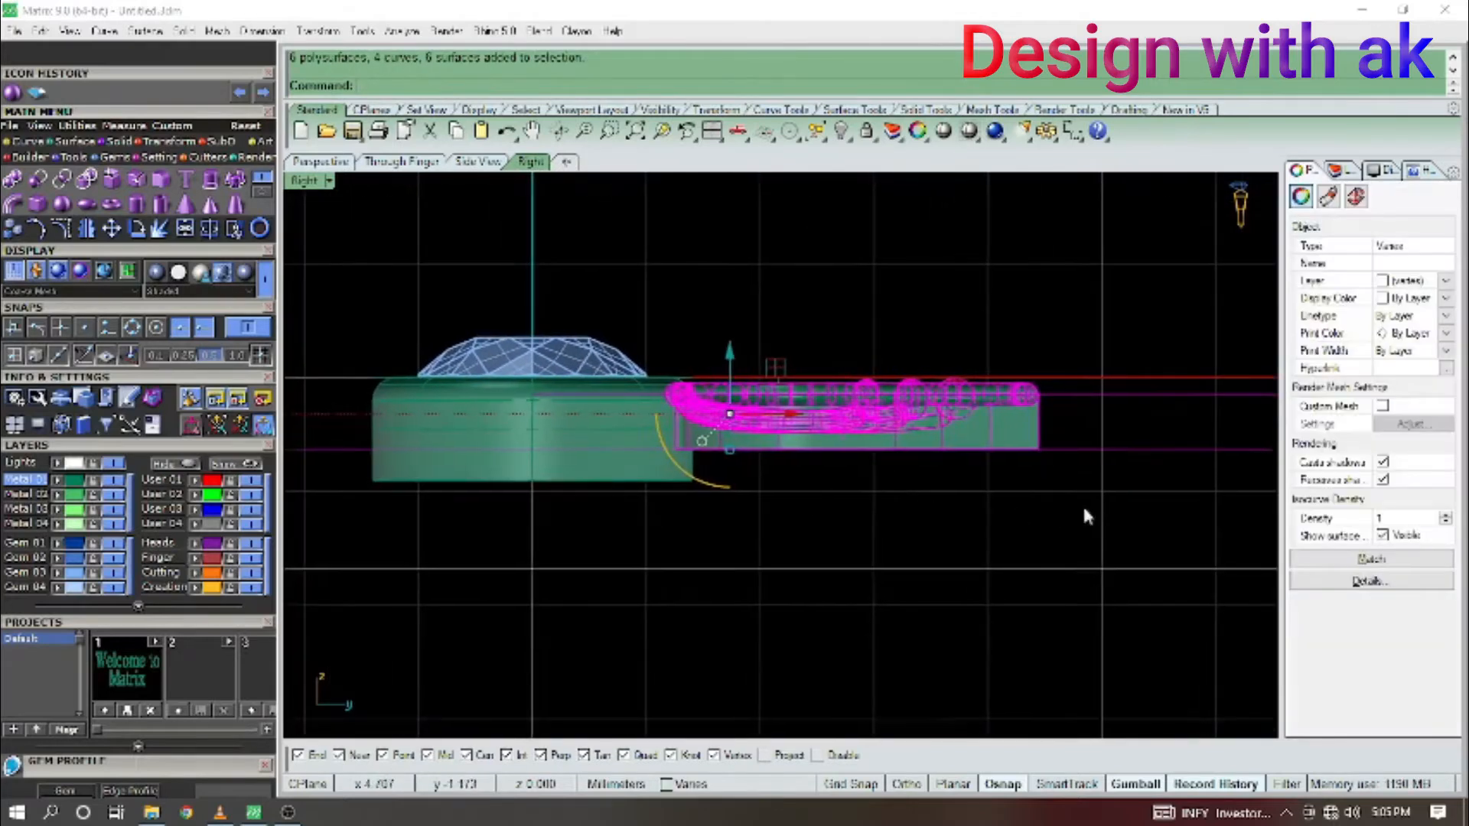
pyautogui.keyDown('ctrl'); pyautogui.keyDown('shift'); pyautogui.moveTo(1126, 383); pyautogui.dragTo(1168, 507, button='right'); pyautogui.keyUp('shift'); pyautogui.keyUp('ctrl')
pyautogui.keyDown('ctrl'); pyautogui.keyDown('shift'); pyautogui.moveTo(1063, 482); pyautogui.dragTo(1019, 401, button='right'); pyautogui.keyUp('shift'); pyautogui.keyUp('ctrl')
pyautogui.hotkey('ctrl', 'g')
# Rotate the petal group's outer end about 9 degrees downward around its inner upper corner in the right view.
pyautogui.press('F2')
pyautogui.moveTo(892, 480); pyautogui.dragTo(961, 491, button='right')
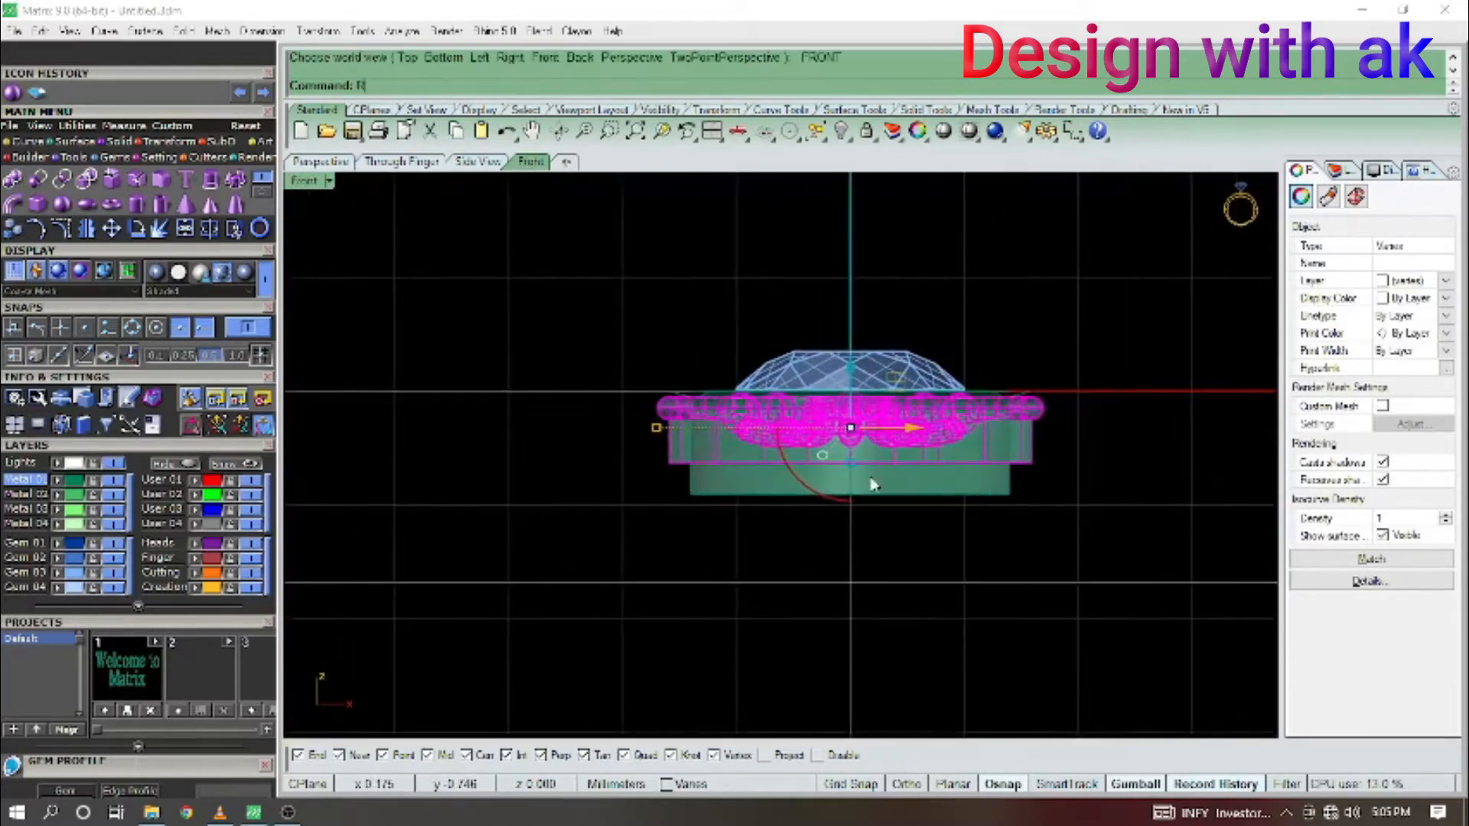
pyautogui.press('F3')
pyautogui.moveTo(691, 468); pyautogui.dragTo(743, 474, button='right')
pyautogui.scroll(6, 744, 474)
pyautogui.hotkey('ctrl', 'r')
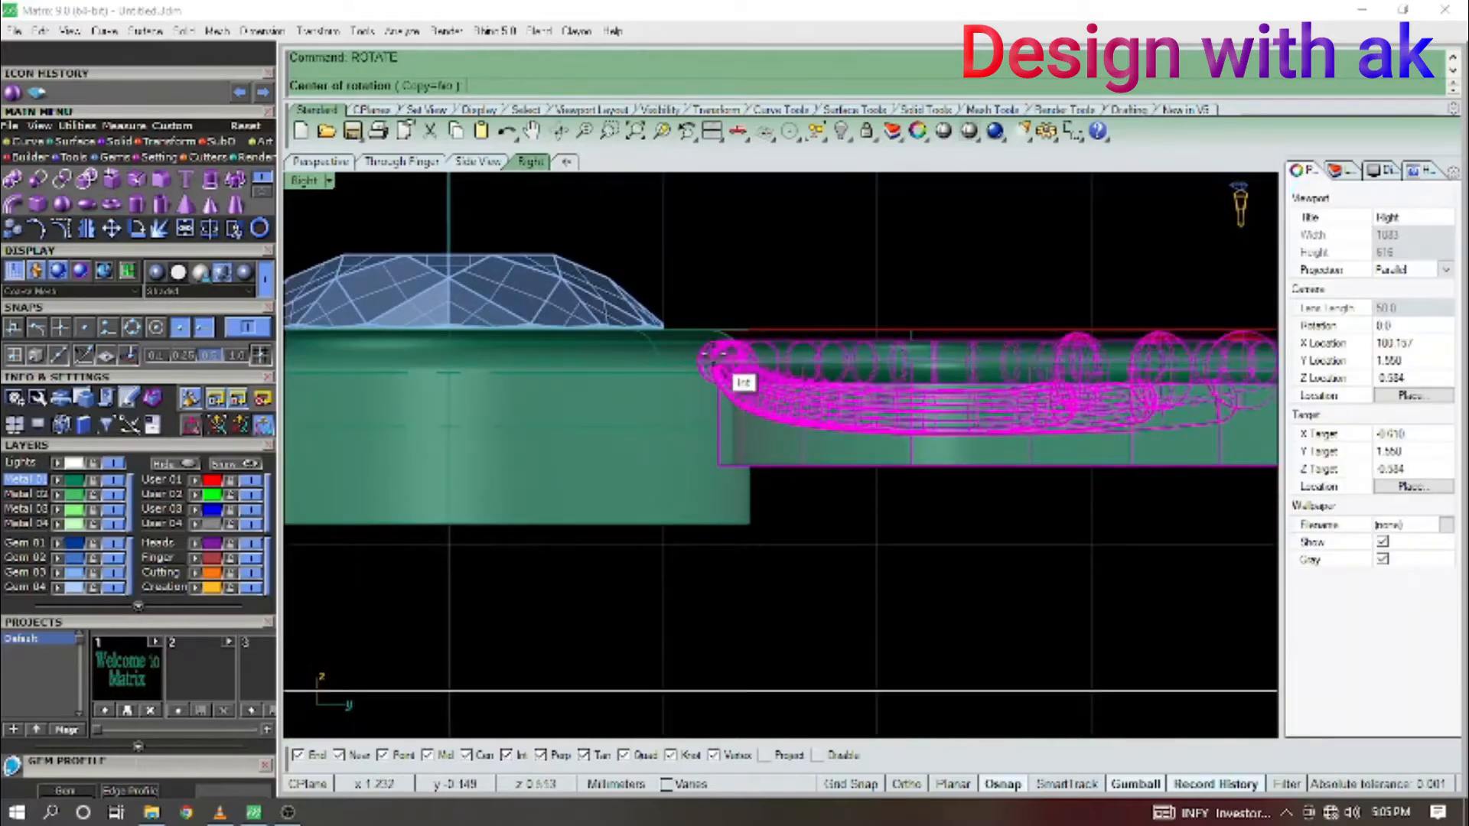
pyautogui.scroll(-12, 718, 341)
pyautogui.click(924, 360)
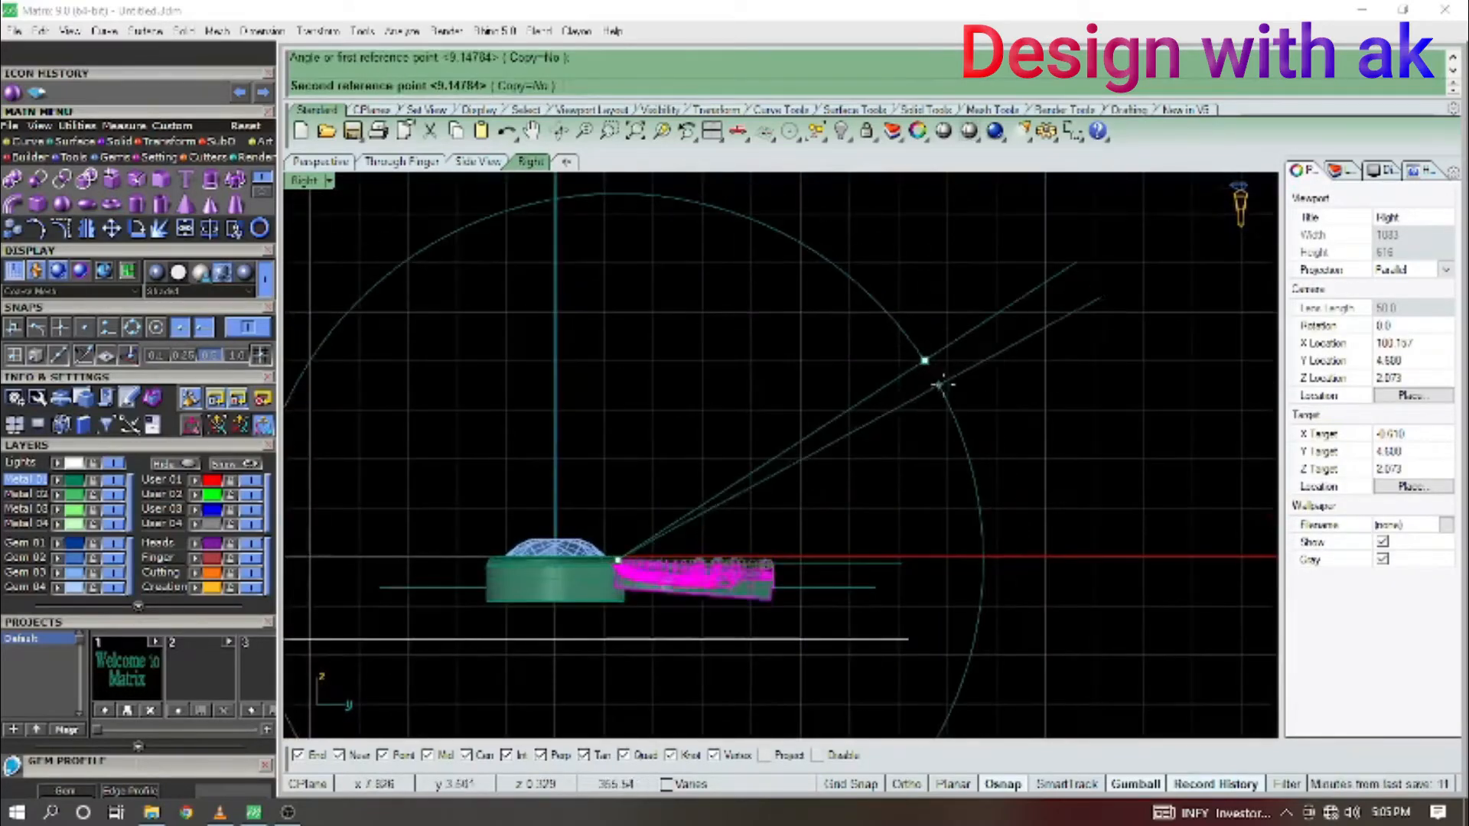
pyautogui.click(950, 413)
pyautogui.scroll(5, 907, 484)
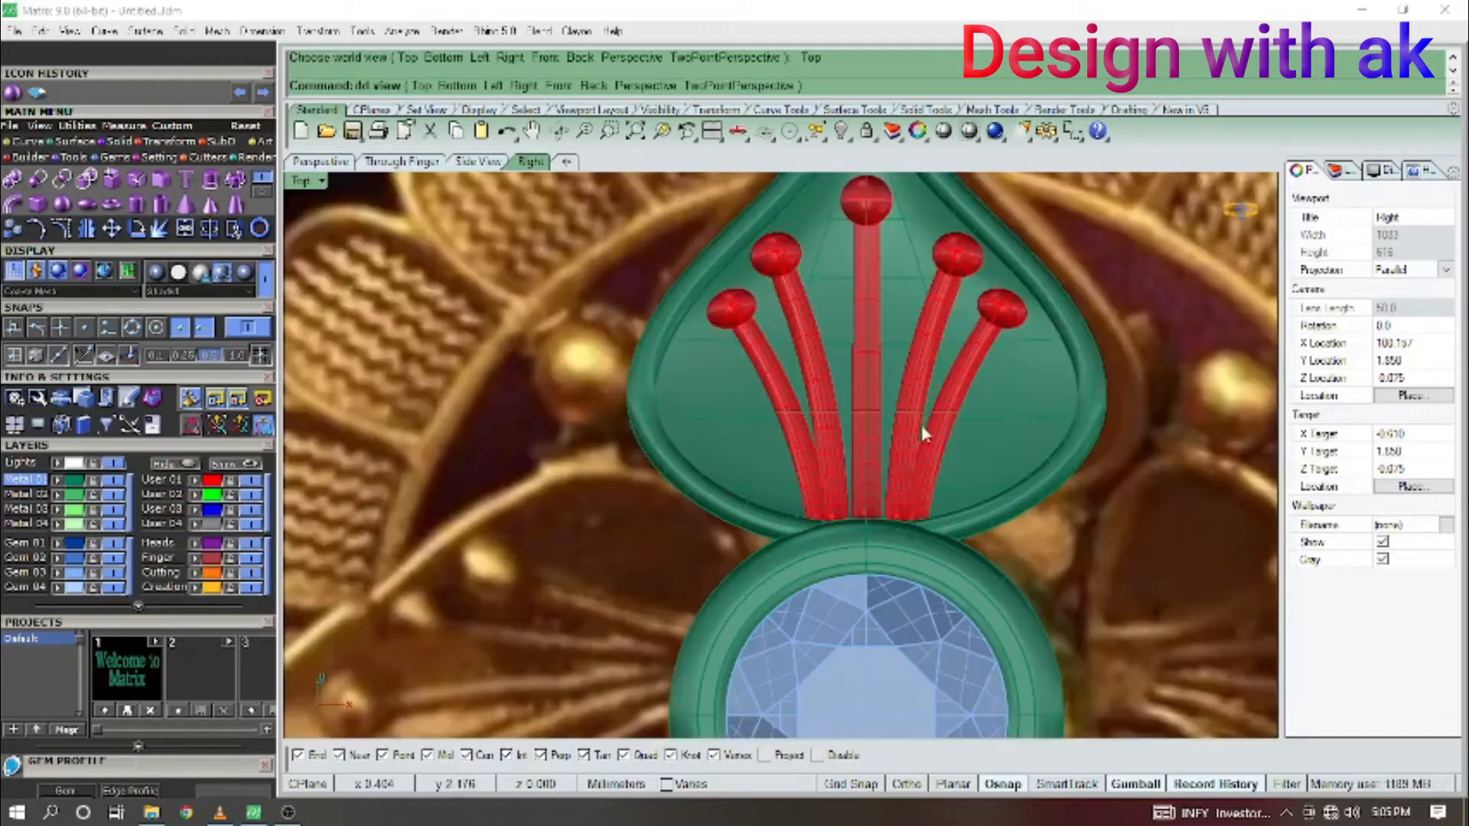
# Check the petal from the top, and rotate the group back upward about its lower inner corner in the right view.
pyautogui.scroll(-8, 921, 427)
pyautogui.moveTo(921, 474); pyautogui.dragTo(895, 494, button='right')
pyautogui.hotkey('ctrl', 'z')
pyautogui.hotkey('ctrl', 'F3')
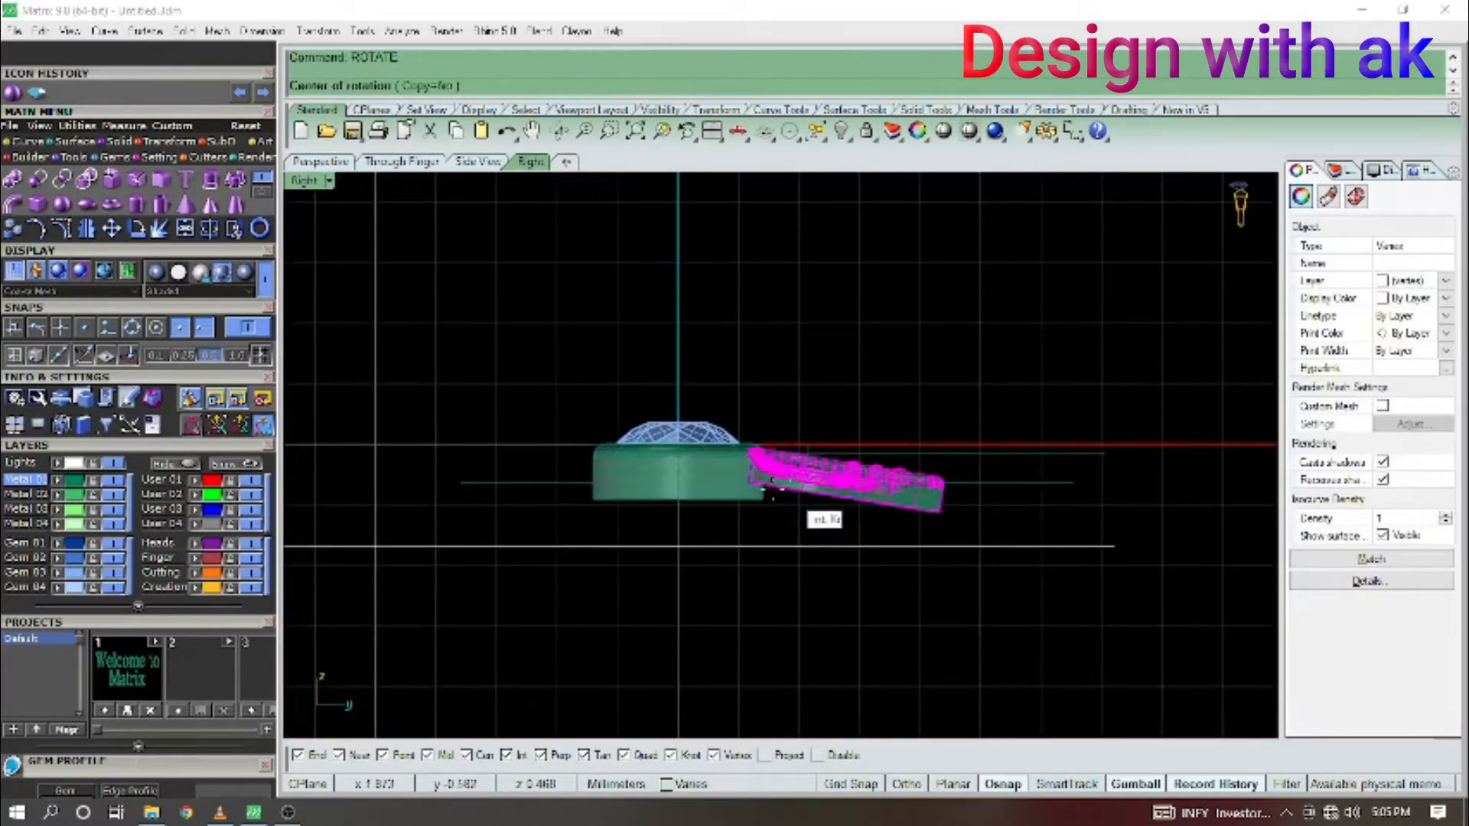
pyautogui.hotkey('ctrl', 'z')
pyautogui.click(760, 479)
pyautogui.click(1106, 398)
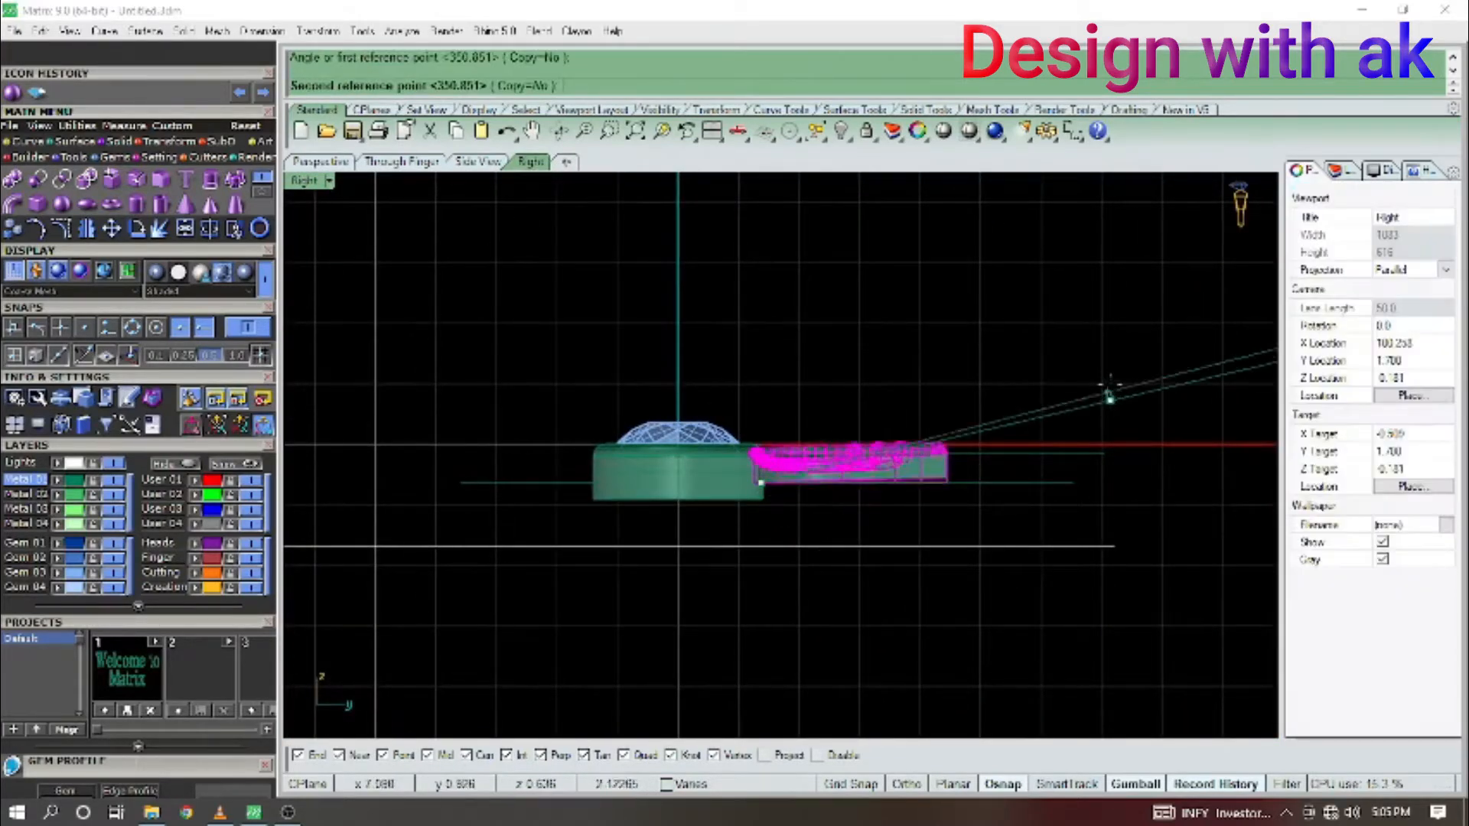
pyautogui.click(1110, 325)
# Polar-array the petal group around the origin as four petals over a full circle in the top view.
pyautogui.hotkey('ctrl', 'F1')
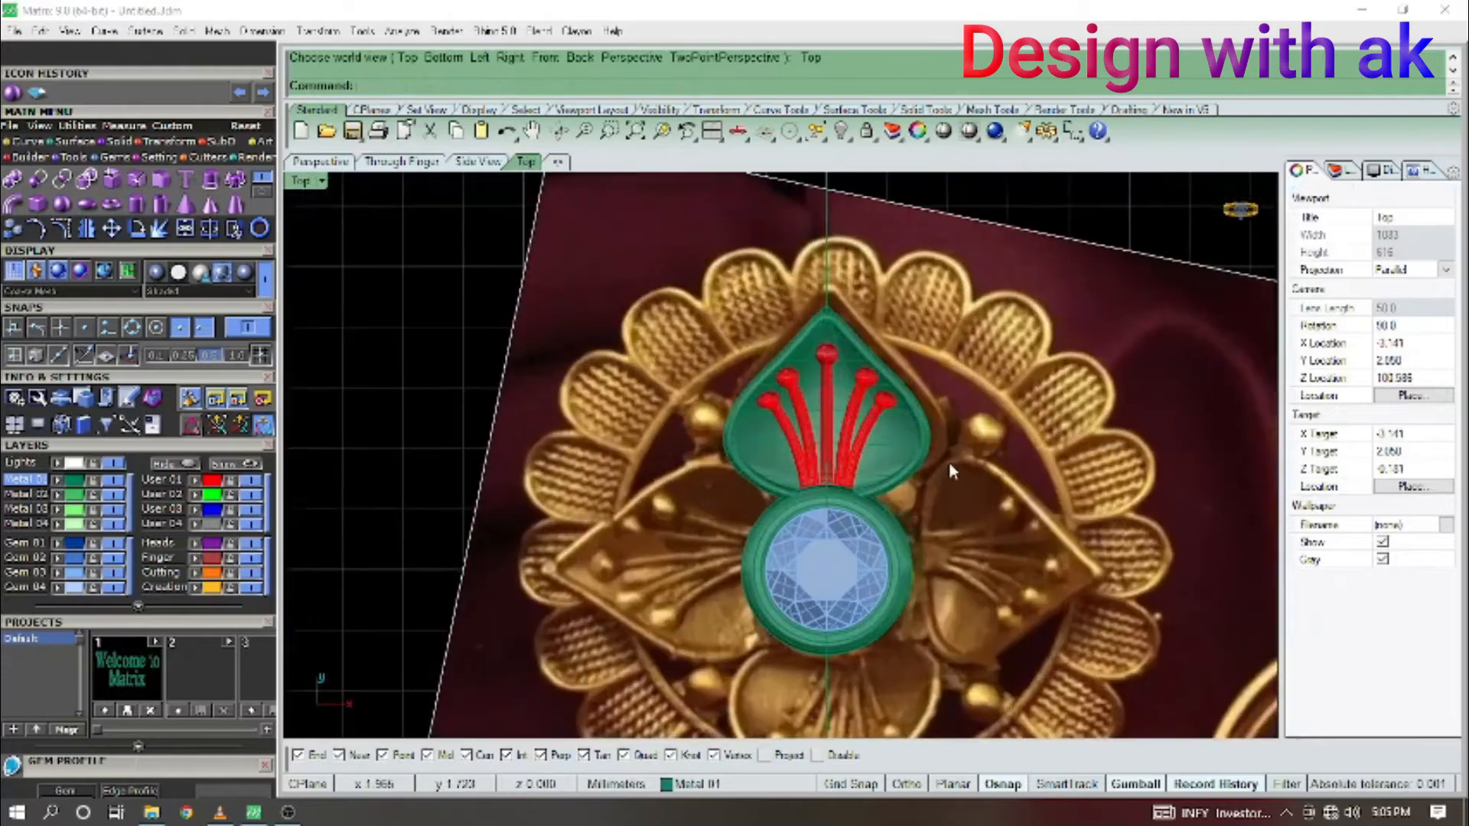
pyautogui.click(926, 423)
pyautogui.moveTo(926, 423); pyautogui.dragTo(977, 425, button='right')
pyautogui.moveTo(983, 324); pyautogui.dragTo(885, 348, button='right')
pyautogui.scroll(-6, 884, 348)
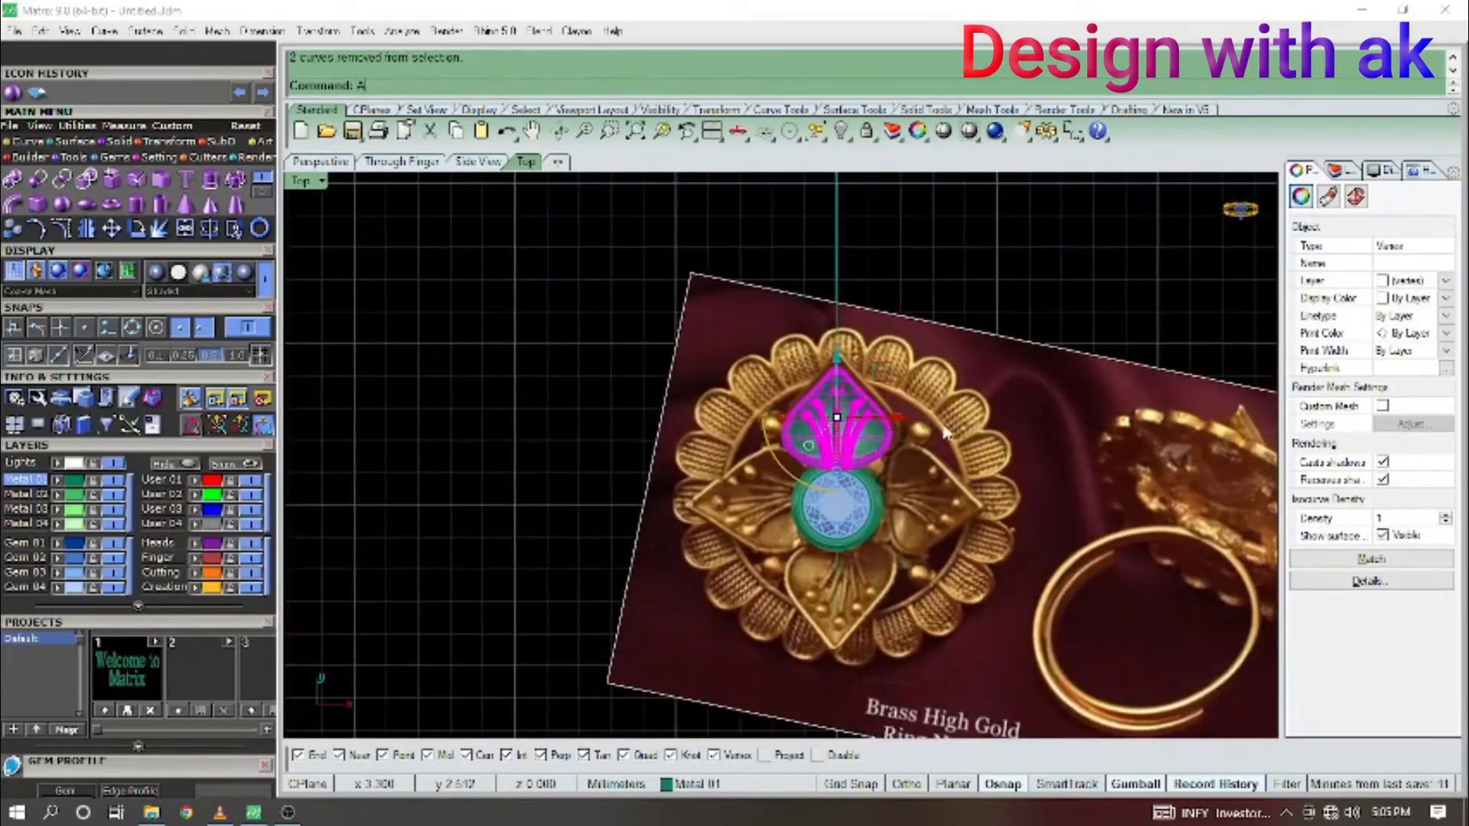
pyautogui.write('0')
pyautogui.press('Return')
pyautogui.write('60')
pyautogui.press('Return')
pyautogui.press('Return')
# Compare the four arrayed petals with the reference picture, and undo the polar array.
pyautogui.scroll(5, 997, 414)
pyautogui.keyDown('ctrl'); pyautogui.keyDown('shift'); pyautogui.moveTo(997, 414); pyautogui.dragTo(759, 417, button='right'); pyautogui.keyUp('shift'); pyautogui.keyUp('ctrl')
pyautogui.press('Home')
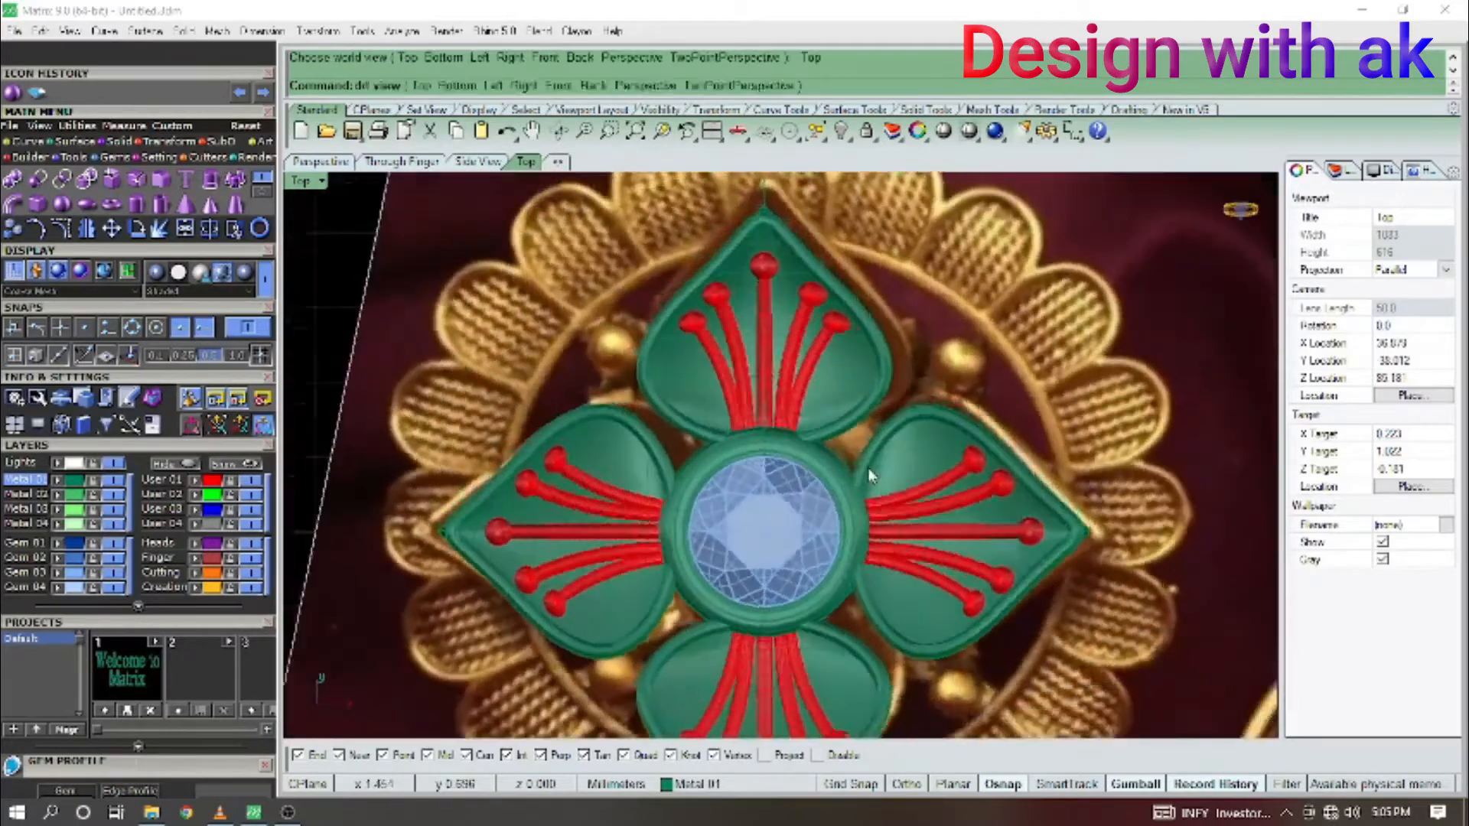
pyautogui.scroll(-4, 918, 479)
pyautogui.moveTo(940, 483); pyautogui.dragTo(857, 499, button='right')
pyautogui.scroll(1, 730, 442)
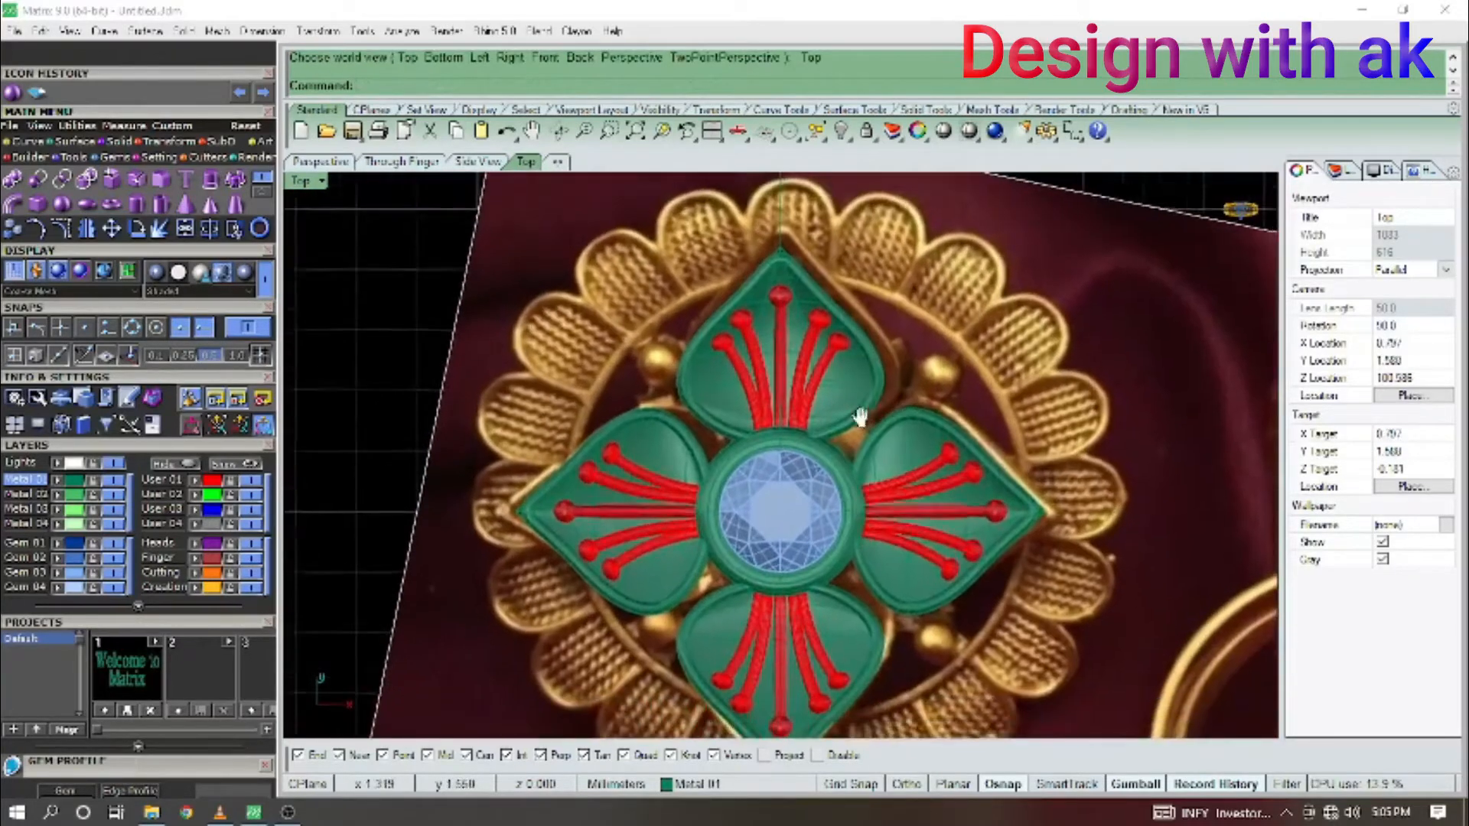
pyautogui.hotkey('ctrl', 'z')
pyautogui.scroll(4, 765, 413)
pyautogui.scroll(-3, 777, 398)
pyautogui.moveTo(776, 398); pyautogui.dragTo(825, 435, button='right')
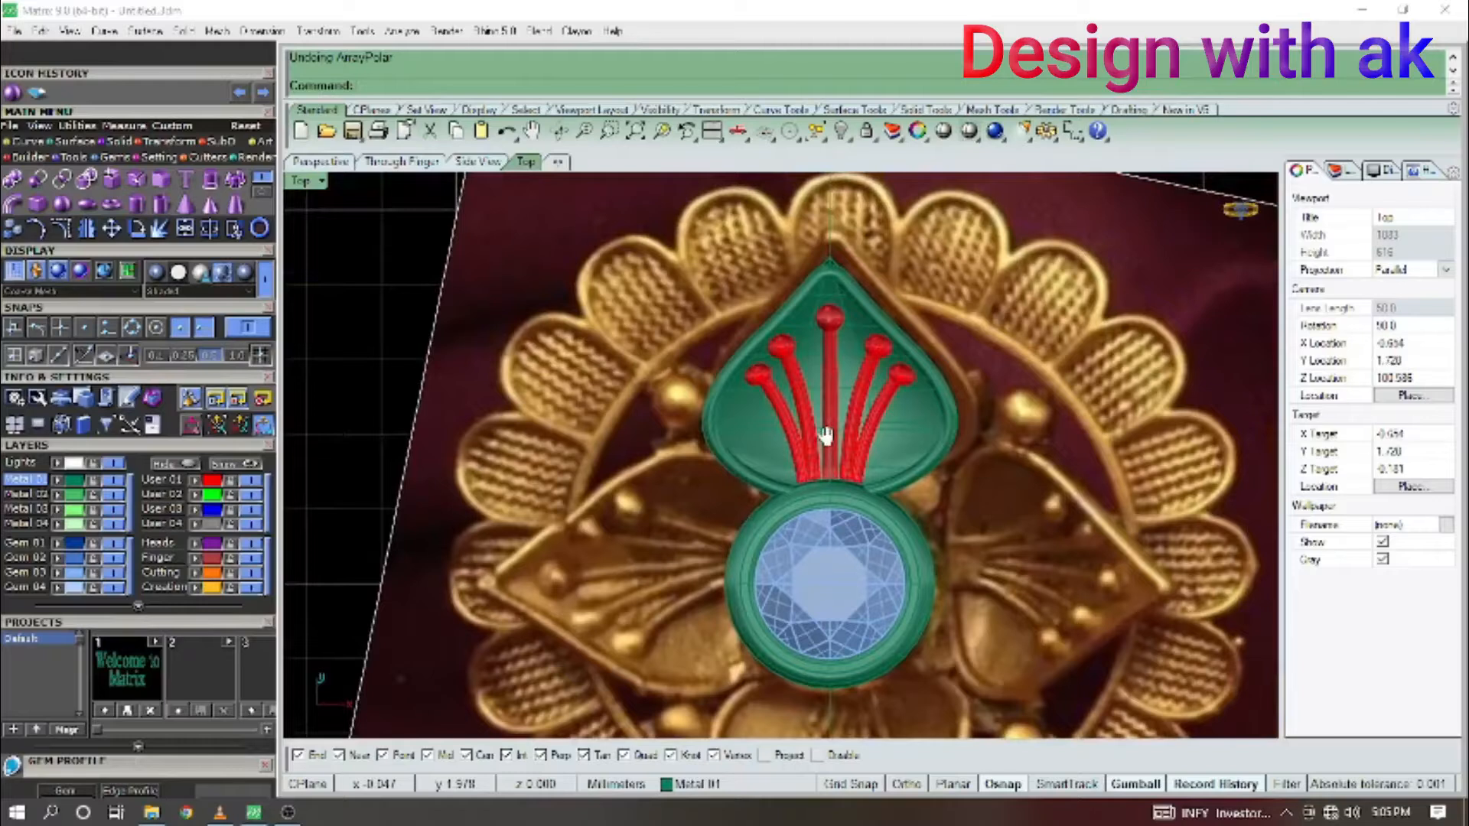
# Draw a circle about 8 mm in diameter centred on the origin, following the reference's ring around the petals.
pyautogui.scroll(-2, 886, 443)
pyautogui.moveTo(897, 372)
pyautogui.mouseDown(button='right')
pyautogui.moveTo(876, 390)
pyautogui.moveTo(887, 371)
pyautogui.mouseUp(button='right')
pyautogui.write('CIR')
pyautogui.press('Return')
pyautogui.scroll(3, 946, 463)
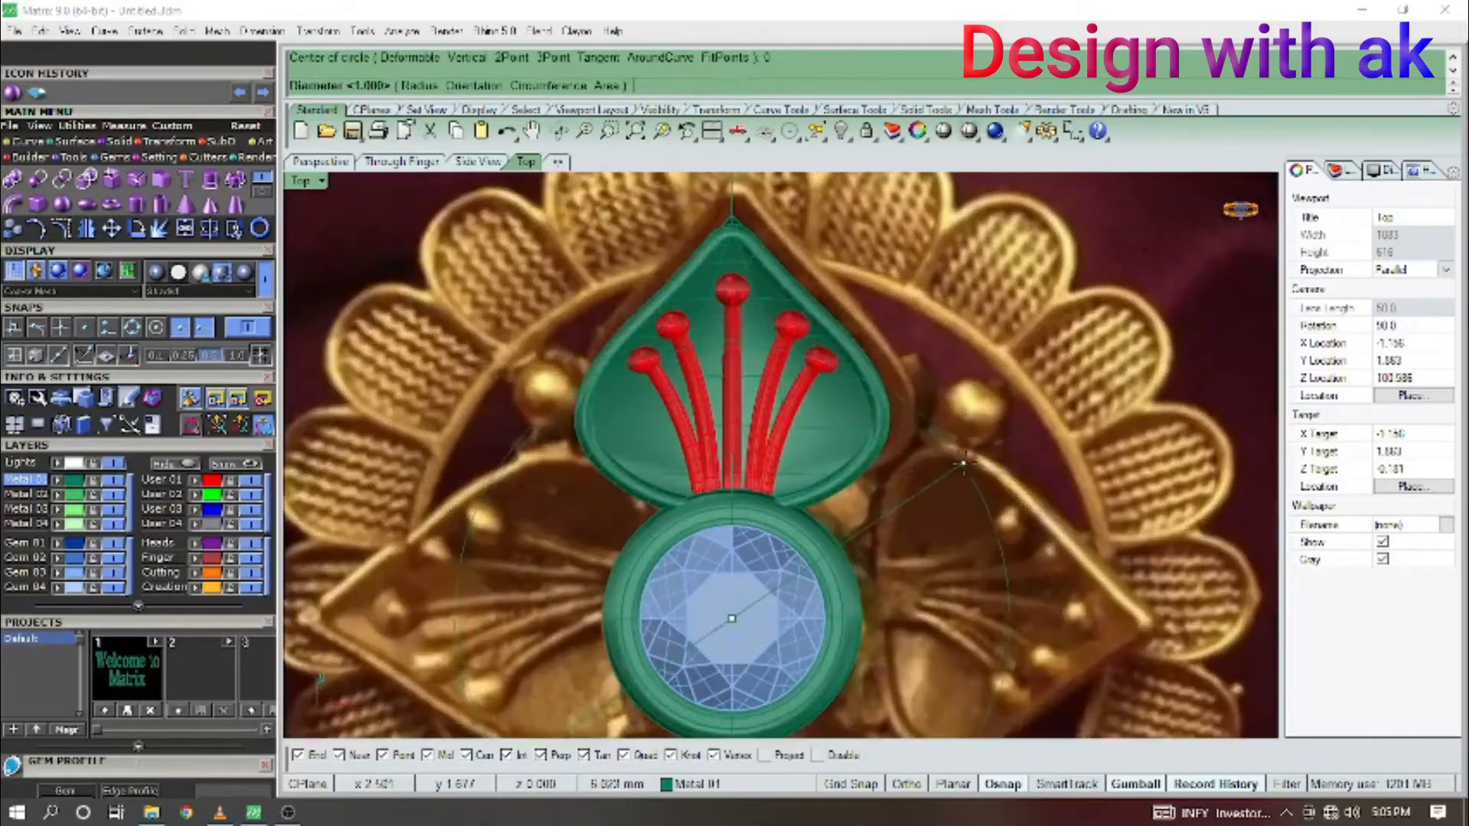
pyautogui.scroll(-1, 1044, 428)
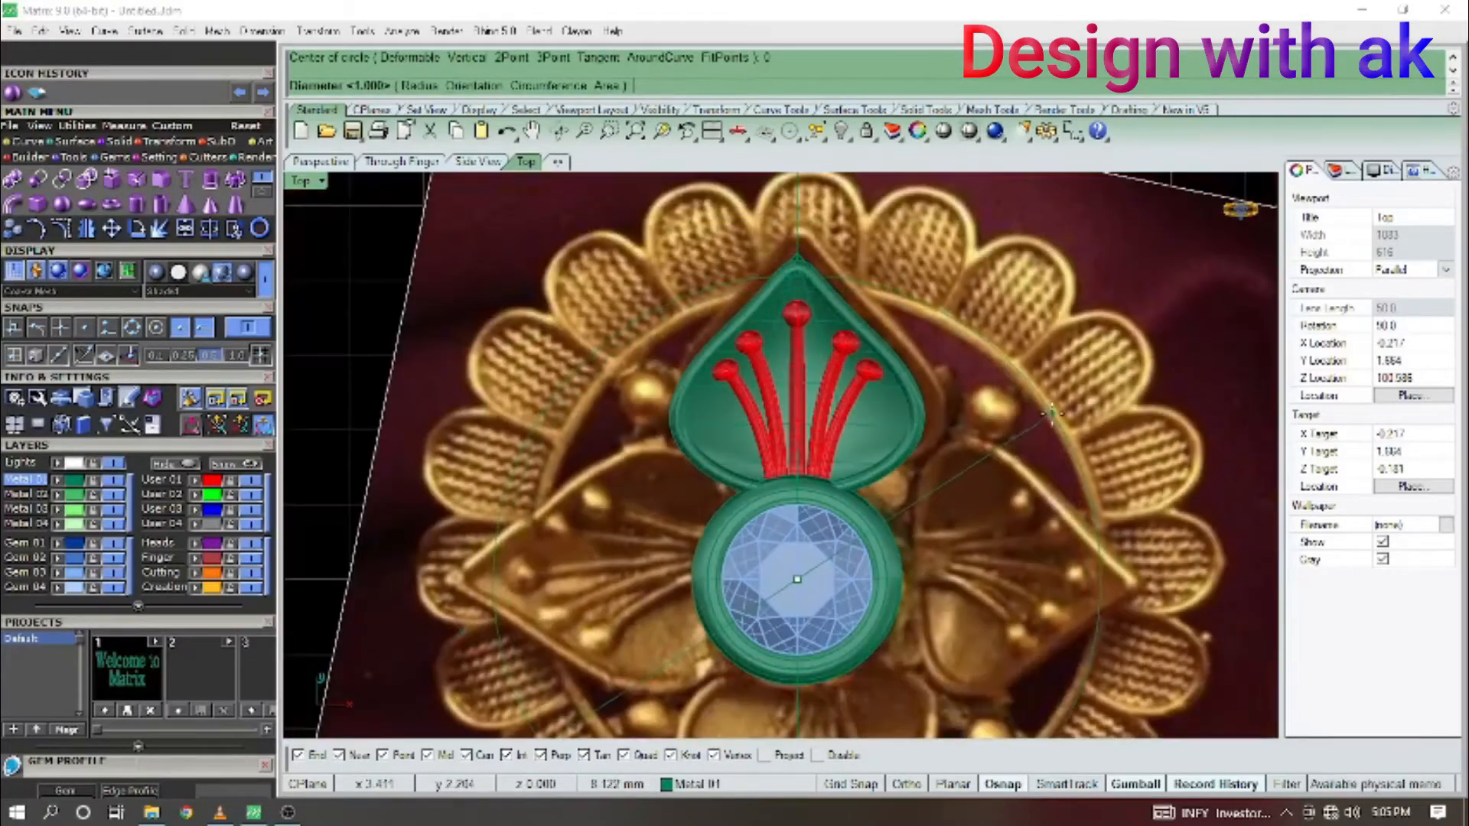
pyautogui.click(1094, 415)
# Measure the thickness of the gold ring band in the reference picture beside the circle.
pyautogui.scroll(2, 1043, 433)
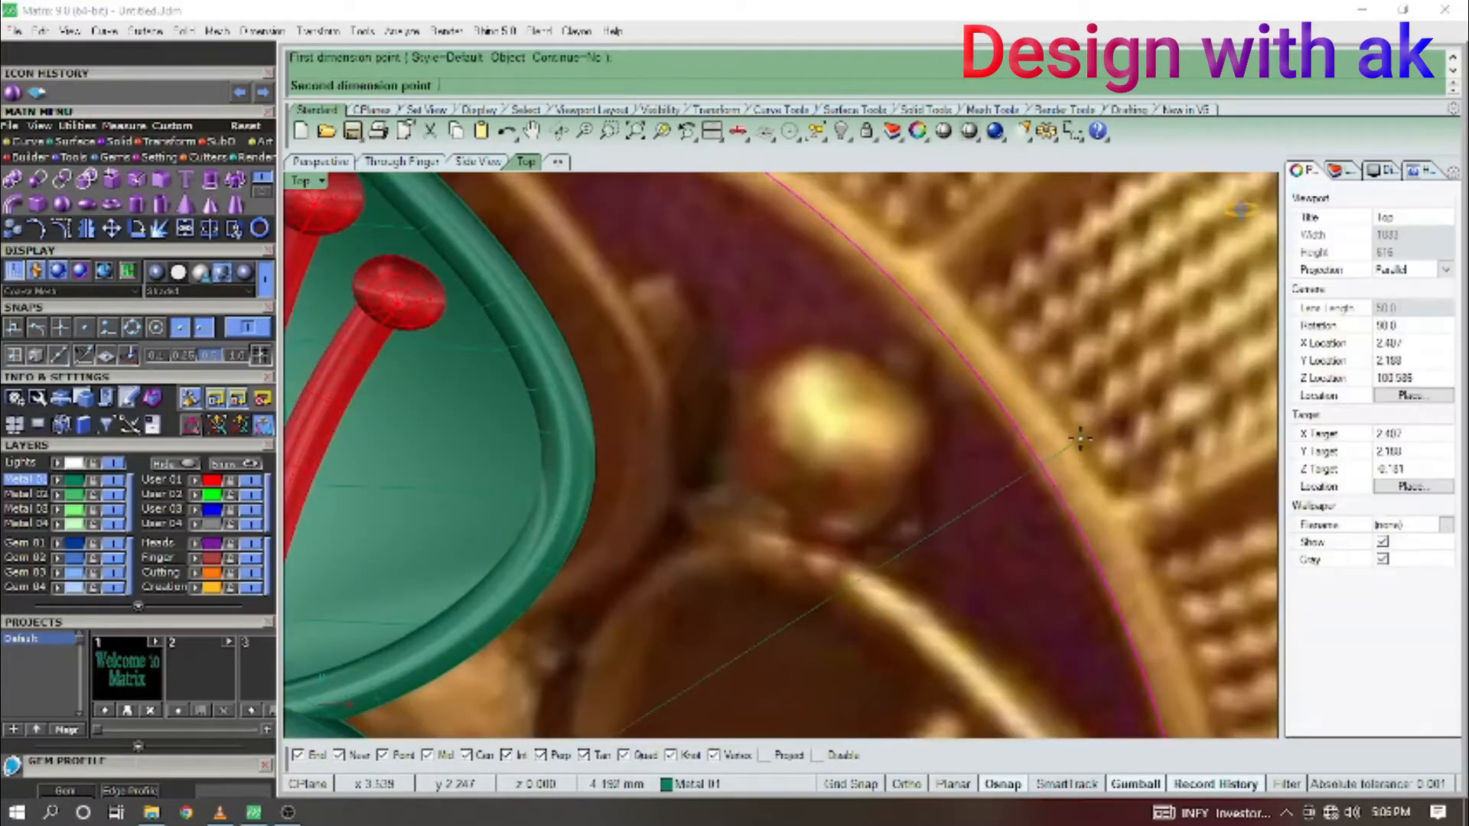
pyautogui.scroll(3, 1021, 470)
pyautogui.click(1025, 466)
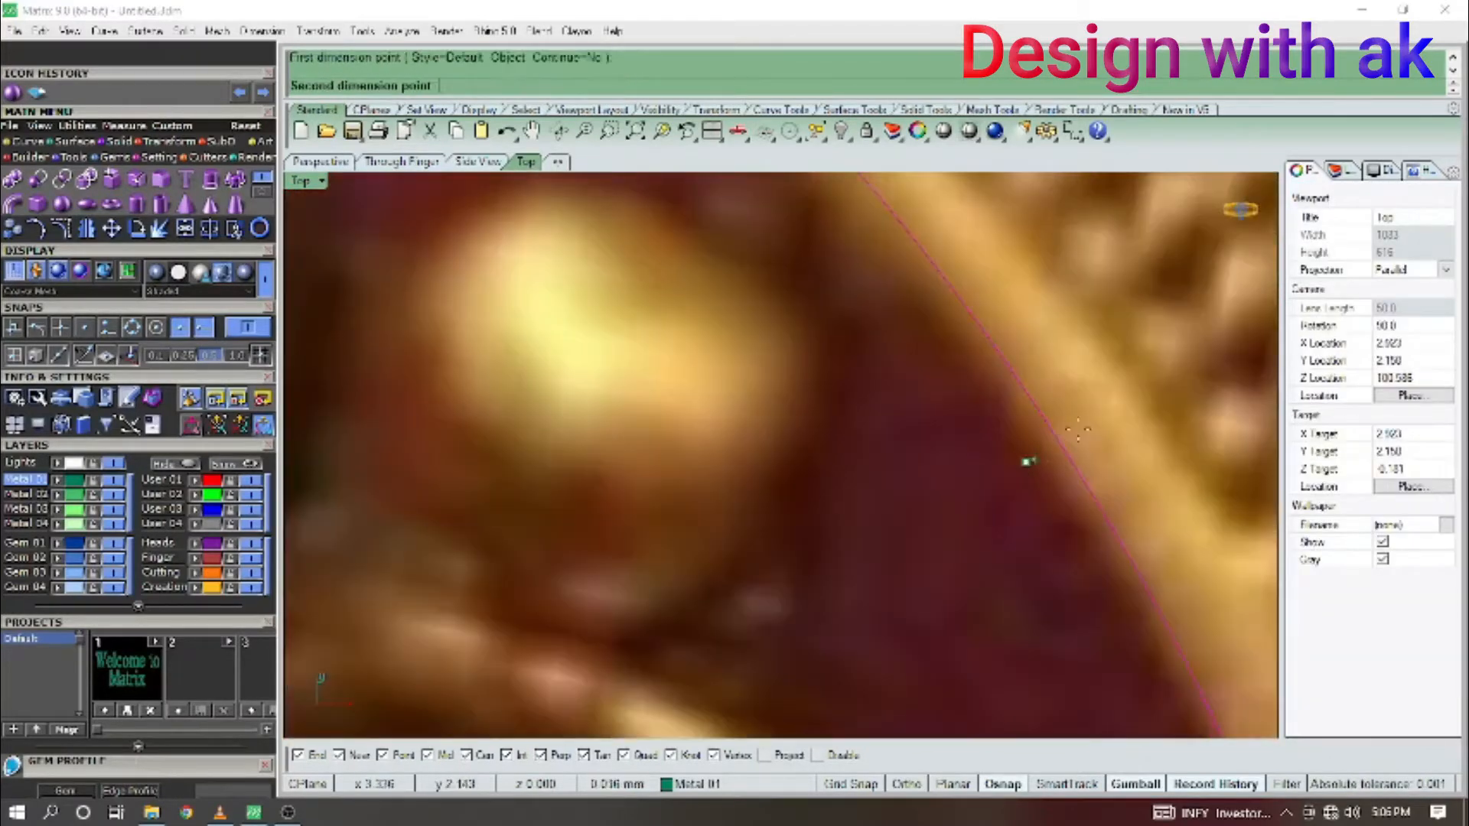
pyautogui.click(1112, 406)
pyautogui.scroll(-10, 1121, 440)
pyautogui.press('Escape')
# Try a closed pipe of 0.20 mm radius along the circle, and undo it.
pyautogui.moveTo(1164, 438); pyautogui.dragTo(1075, 482)
pyautogui.moveTo(1109, 470); pyautogui.dragTo(1065, 507, button='right')
pyautogui.write('pi')
pyautogui.press('Return')
pyautogui.write('.20')
pyautogui.press('Return')
pyautogui.press('Return')
pyautogui.press('Return')
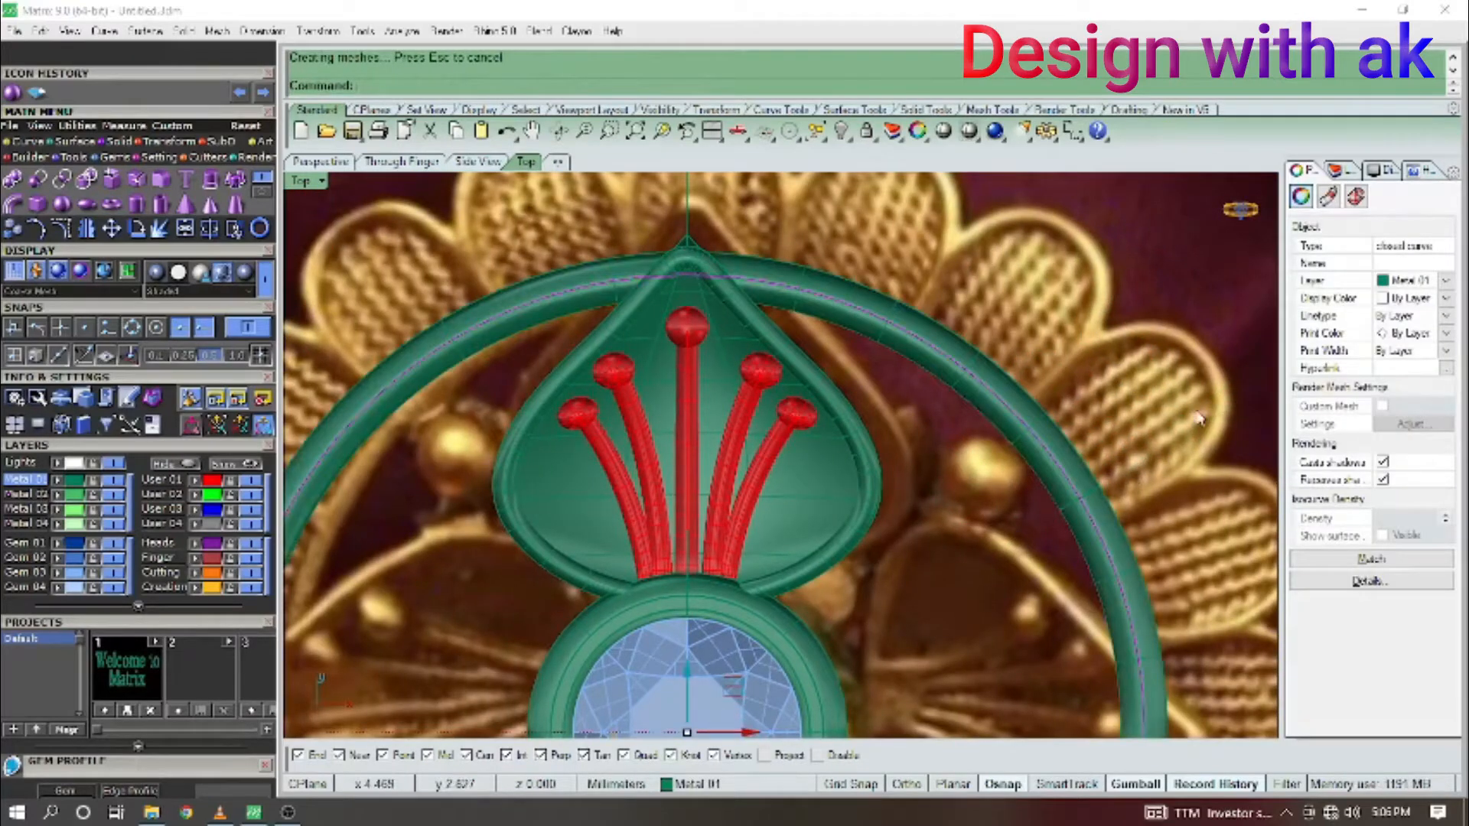
pyautogui.hotkey('ctrl', 'z')
# Create a closed pipe along the circle with a radius thinner than 0.20 mm.
pyautogui.write('Pi')
pyautogui.press('Return')
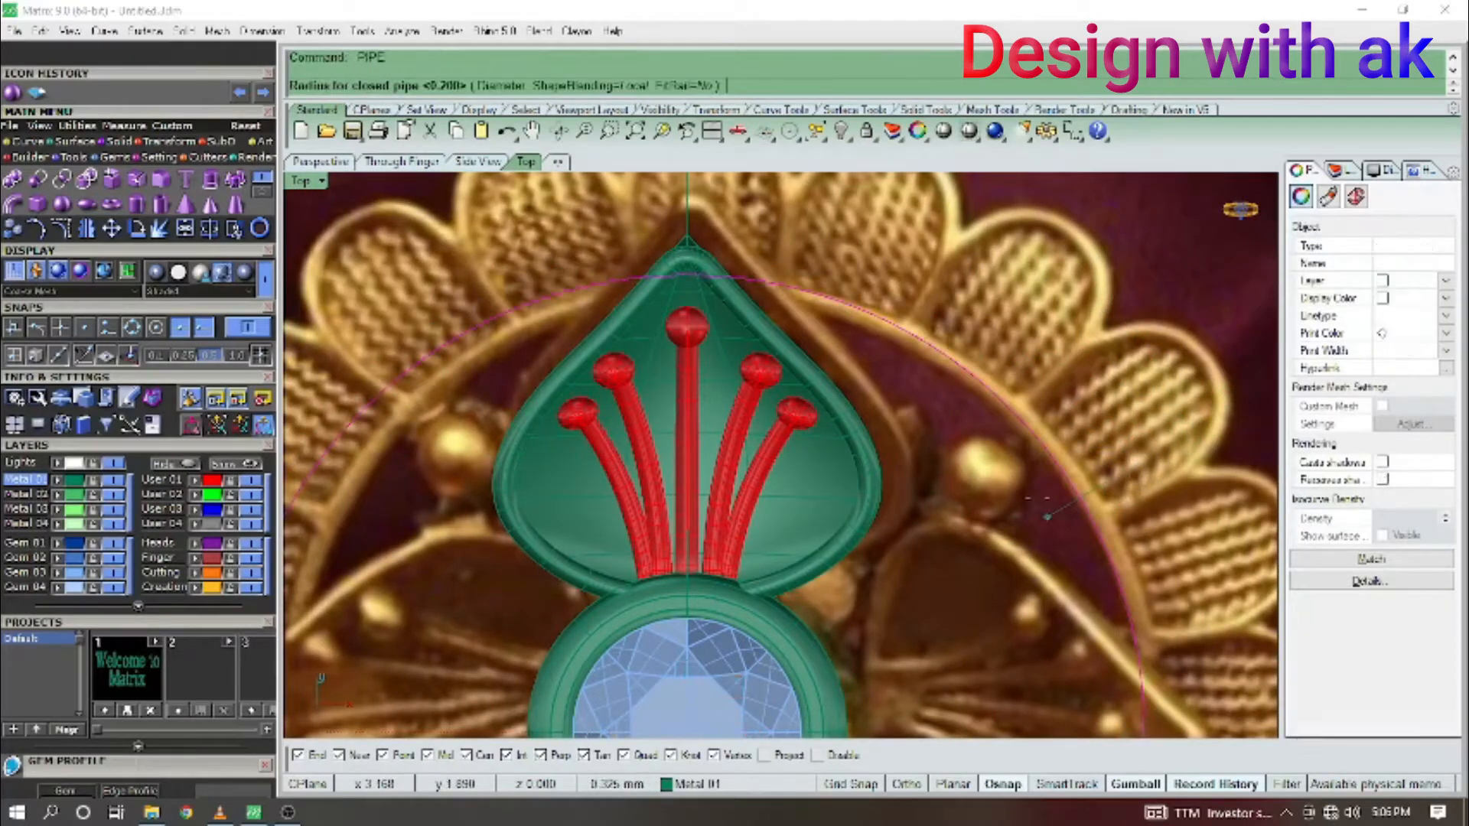
pyautogui.press('Return')
pyautogui.press('Return')
pyautogui.press('Return')
pyautogui.click(1096, 460)
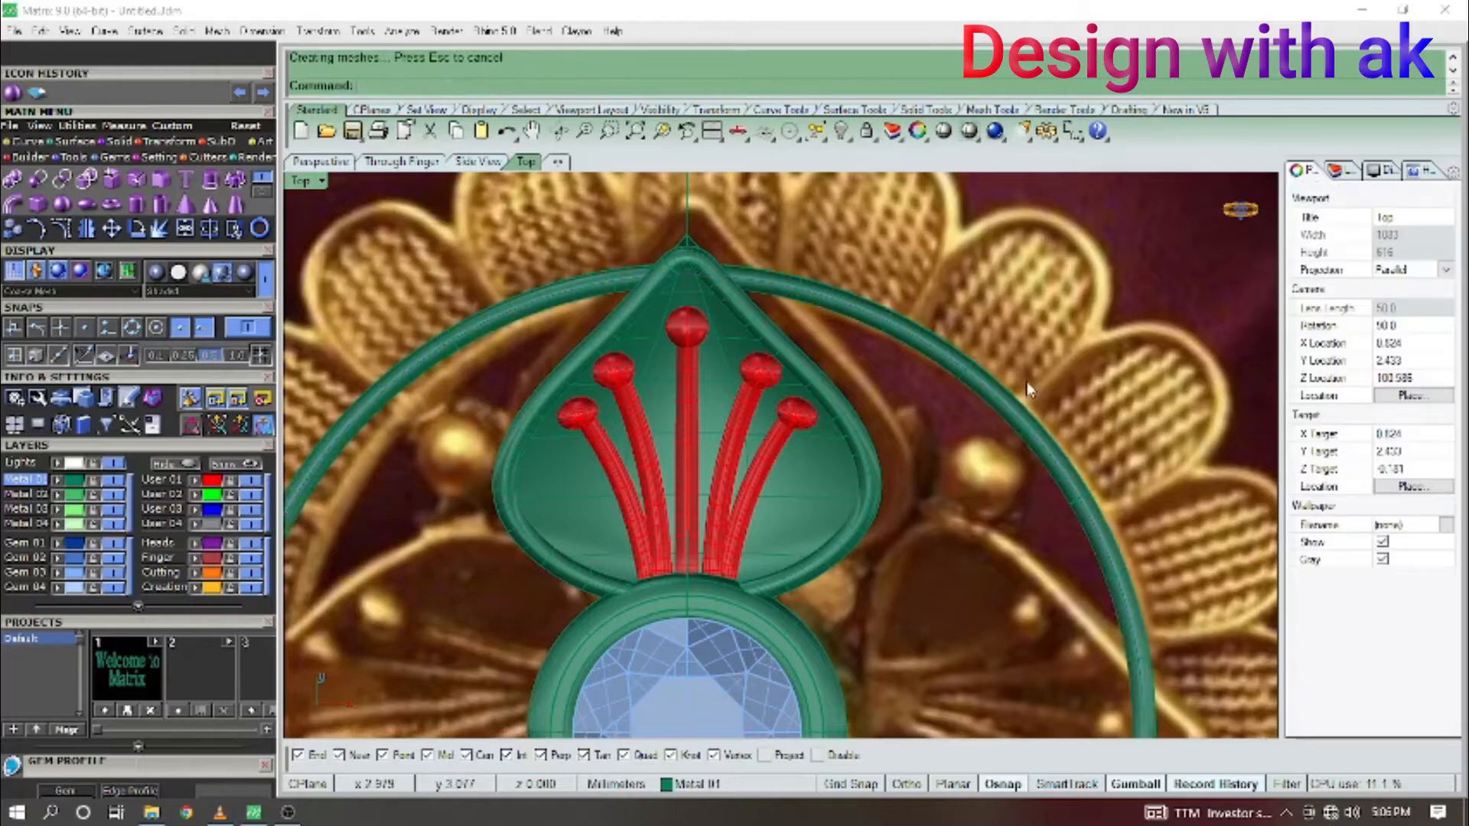
# Examine the scalloped outer border of the reference picture around the petal's tip and the ring pipe.
pyautogui.scroll(-10, 955, 434)
pyautogui.scroll(6, 868, 396)
pyautogui.moveTo(900, 390); pyautogui.dragTo(900, 435, button='right')
pyautogui.scroll(3, 793, 414)
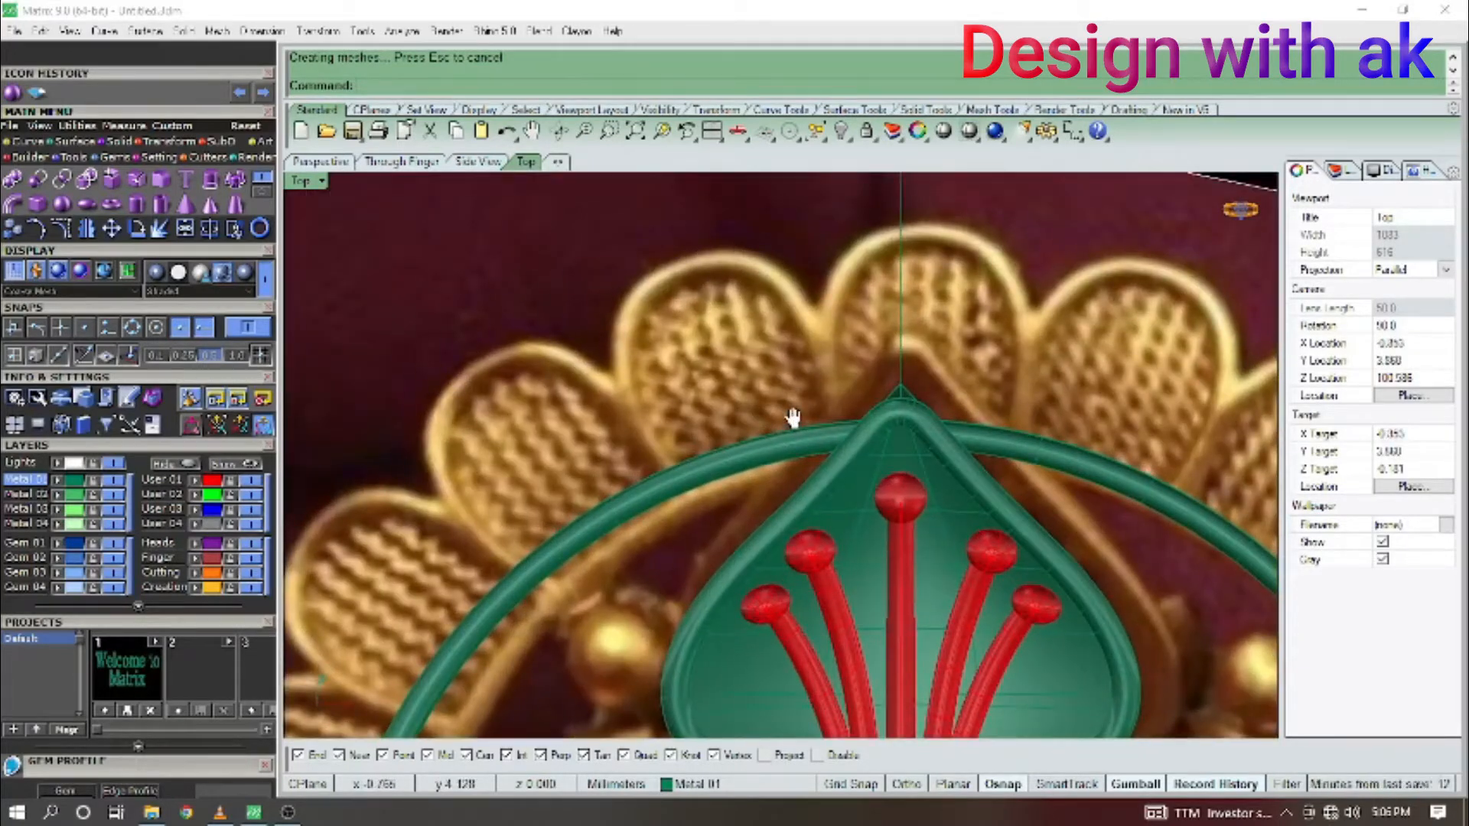
pyautogui.scroll(-13, 793, 417)
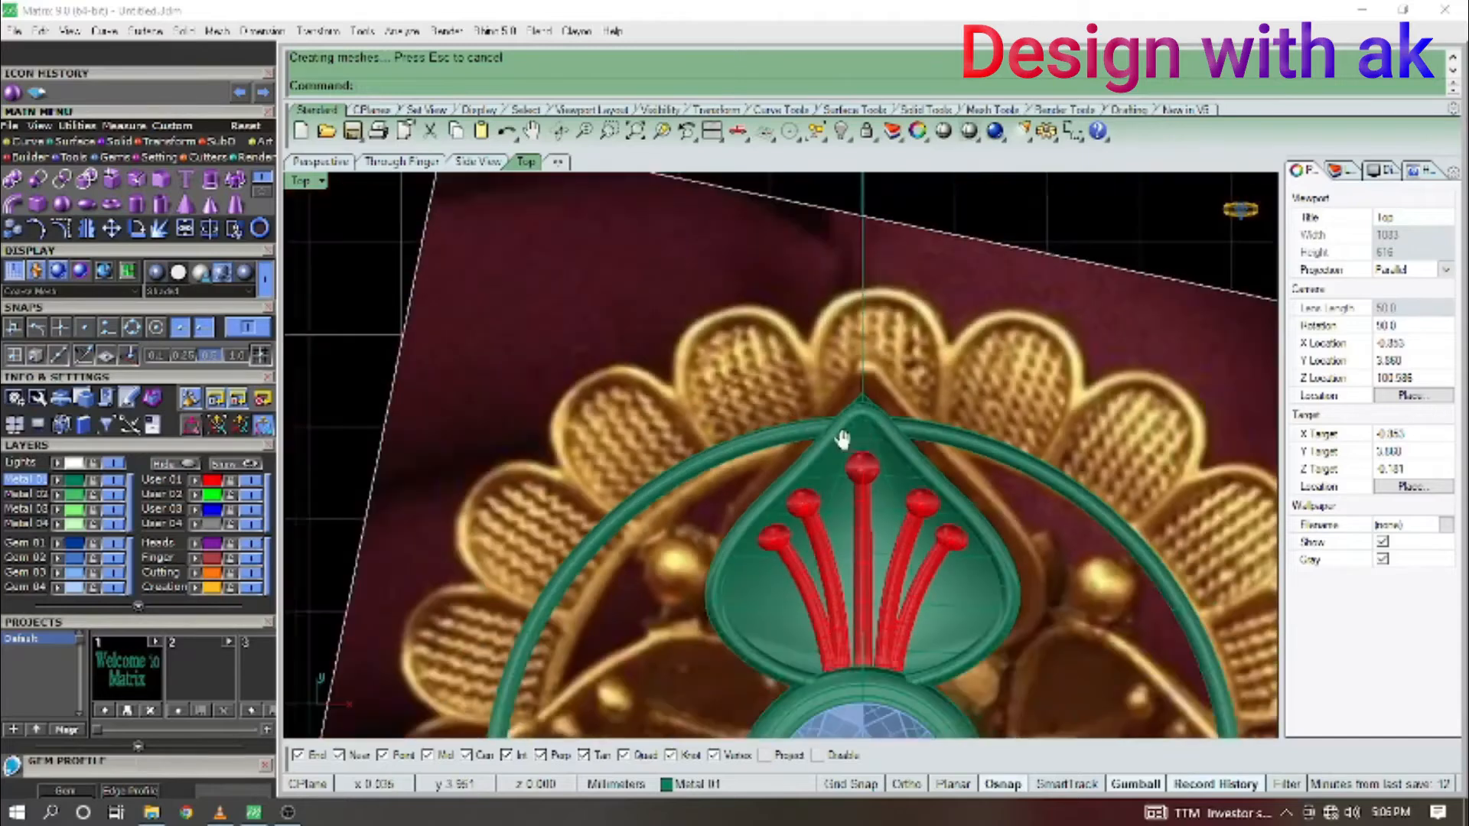
pyautogui.moveTo(875, 457); pyautogui.dragTo(877, 368, button='right')
pyautogui.scroll(8, 820, 433)
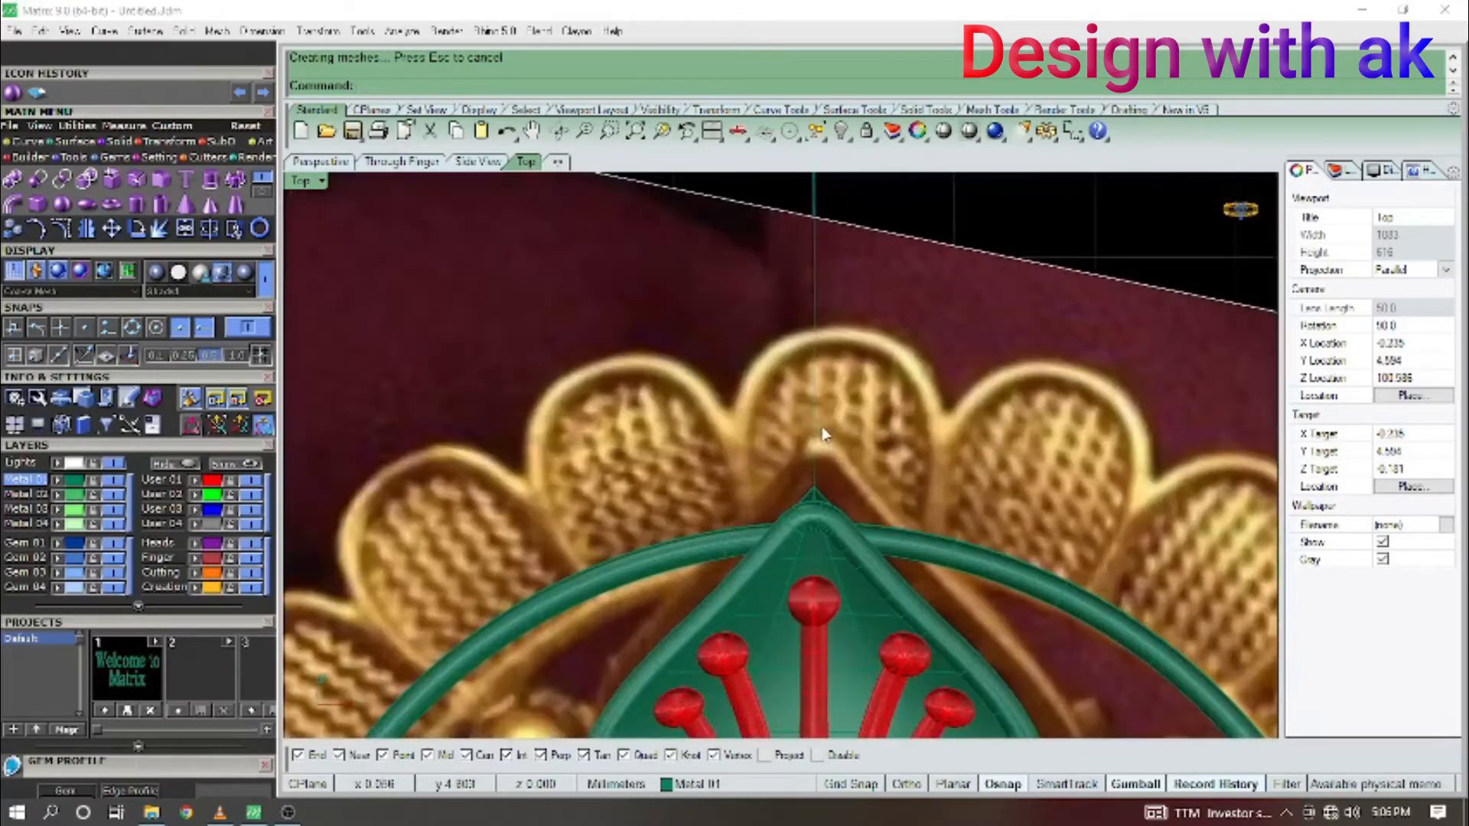
pyautogui.moveTo(882, 428); pyautogui.dragTo(780, 467, button='right')
# Draw a small rectangle beyond the scalloped border, up and to the right of the petal's tip.
pyautogui.scroll(-4, 887, 433)
pyautogui.write('ctangle')
pyautogui.press('Return')
pyautogui.click(849, 302)
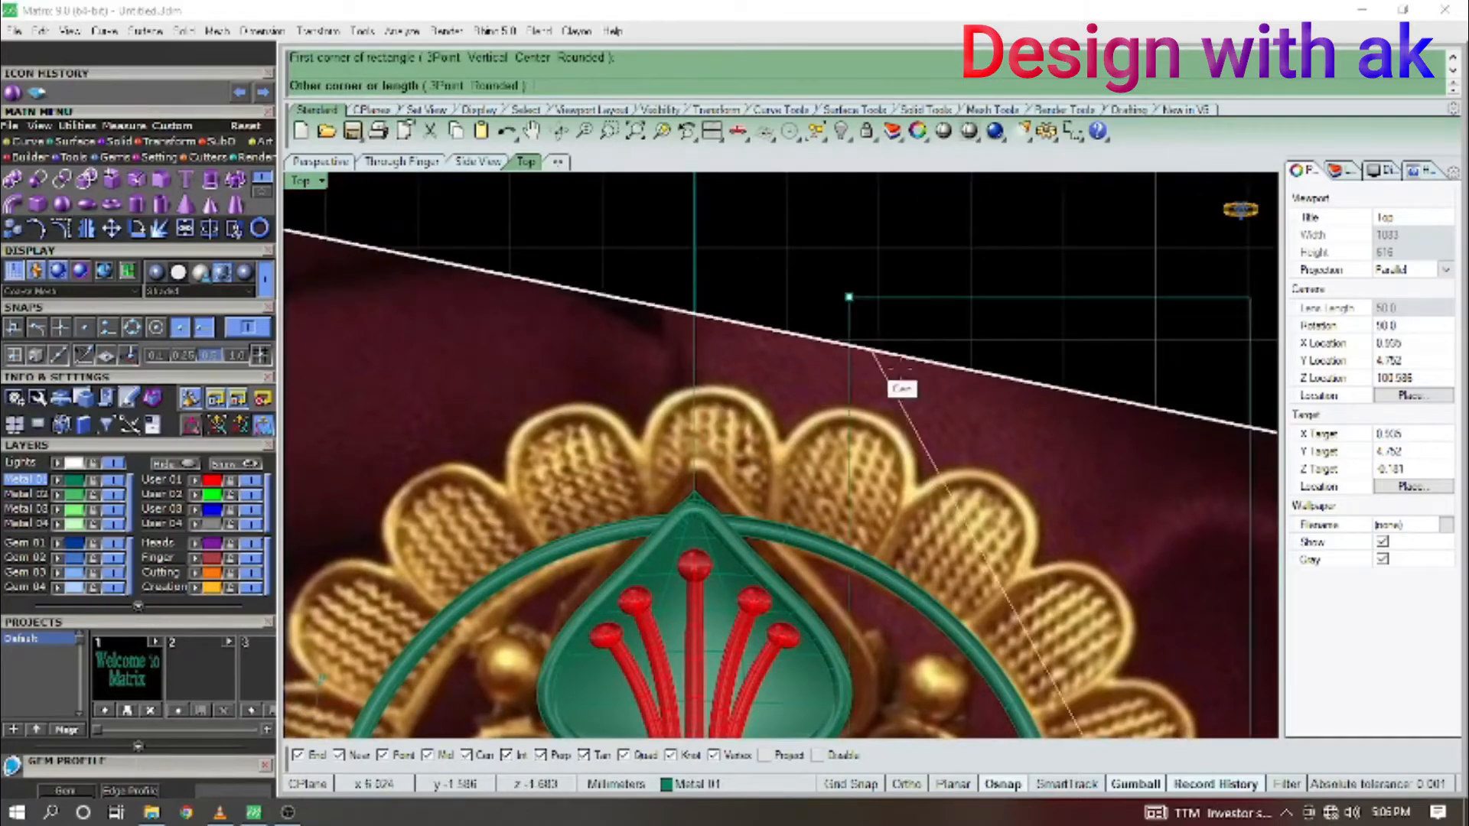
pyautogui.scroll(-2, 895, 384)
pyautogui.click(991, 423)
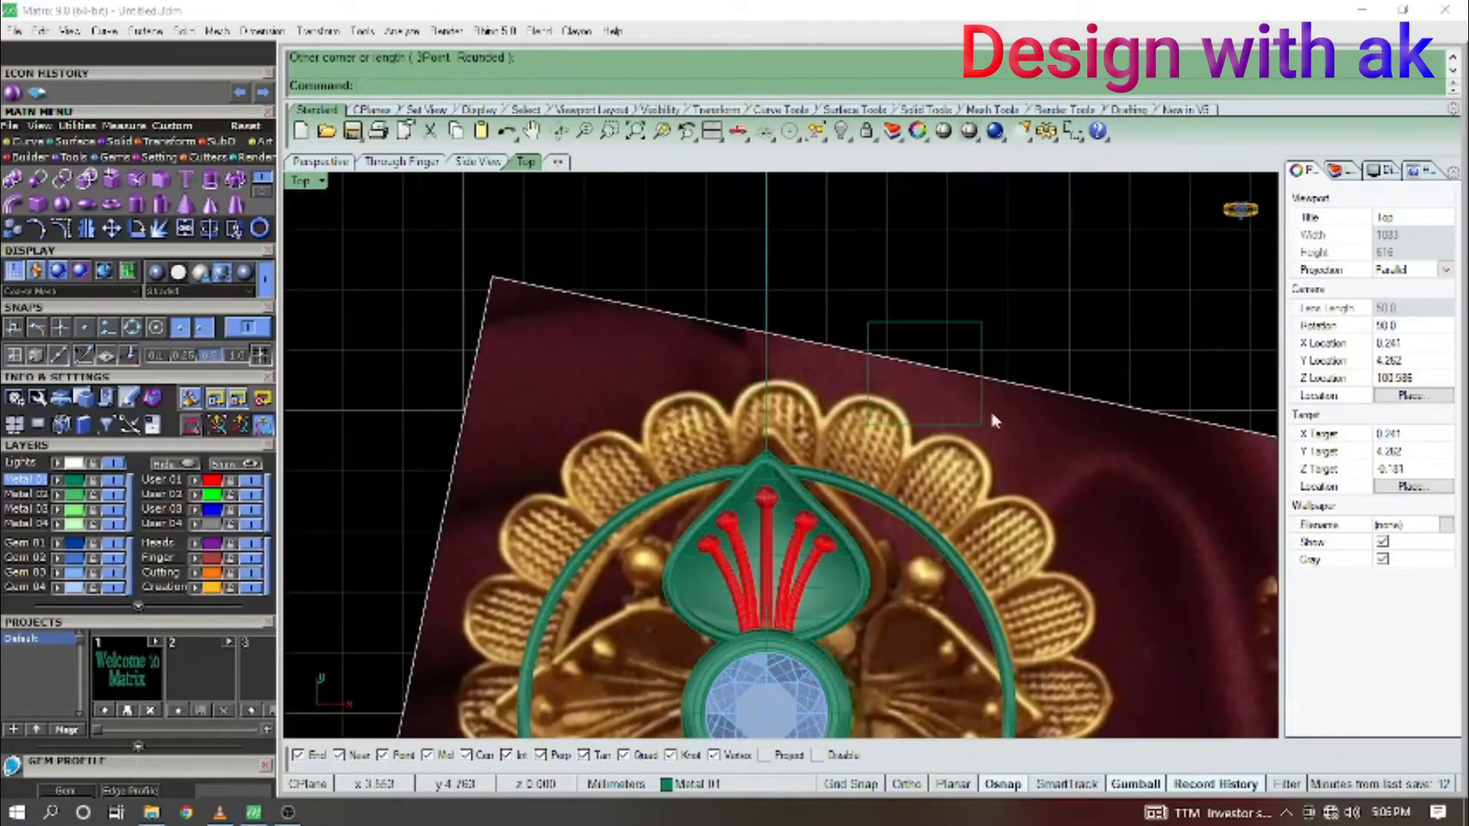
# Move the small rectangle over the scallop directly above the petal's tip in the reference picture.
pyautogui.scroll(3, 926, 340)
pyautogui.moveTo(1224, 309); pyautogui.dragTo(861, 381)
pyautogui.scroll(-5, 945, 373)
pyautogui.scroll(2, 828, 430)
pyautogui.scroll(3, 828, 437)
pyautogui.moveTo(665, 429); pyautogui.dragTo(701, 437)
pyautogui.scroll(-3, 868, 359)
pyautogui.scroll(4, 868, 358)
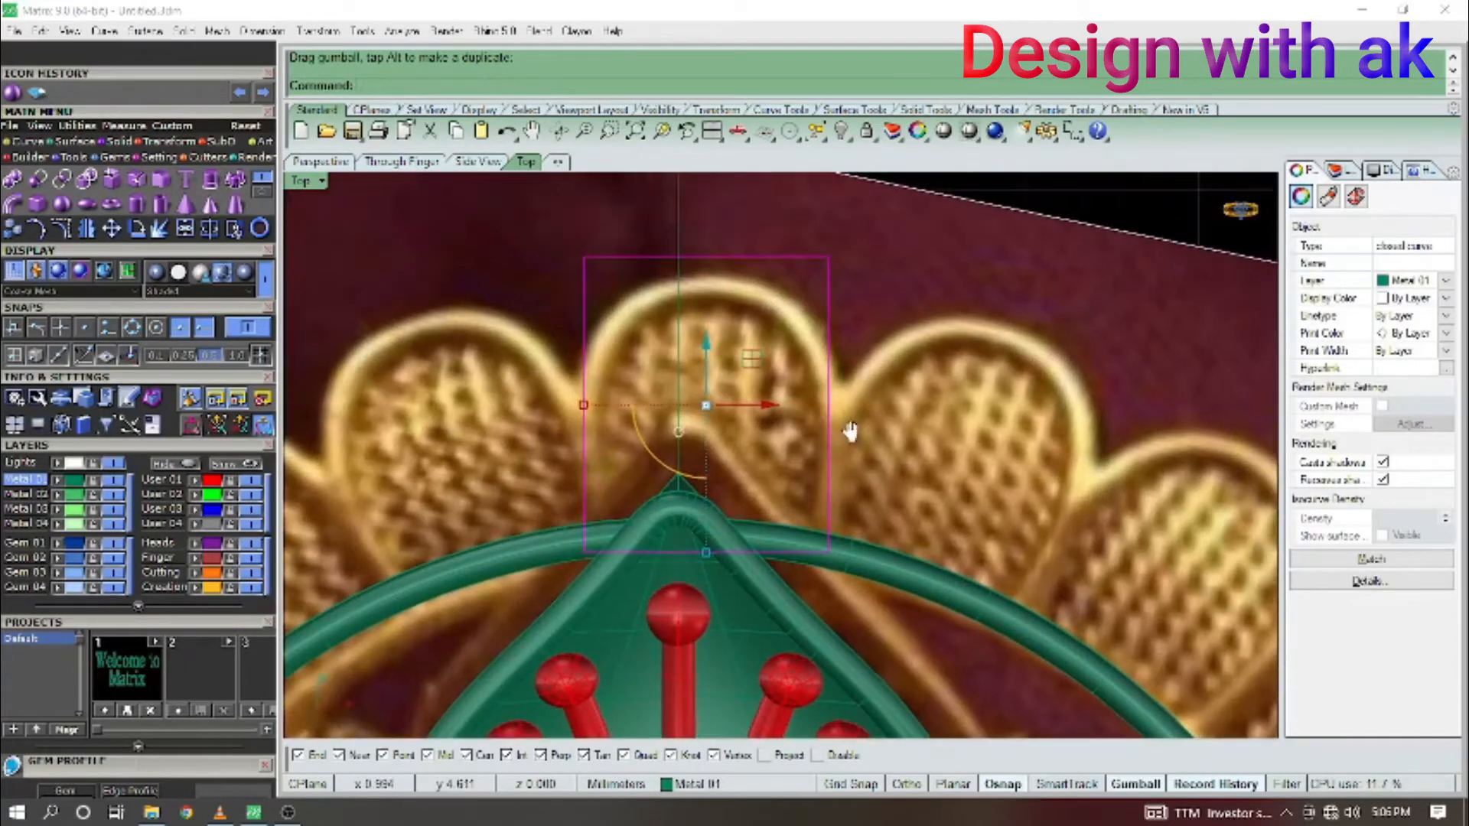
# Undo the last corner fillet and round the rectangle's corners with a radius of 0.60 mm.
pyautogui.moveTo(786, 441); pyautogui.dragTo(846, 496, button='right')
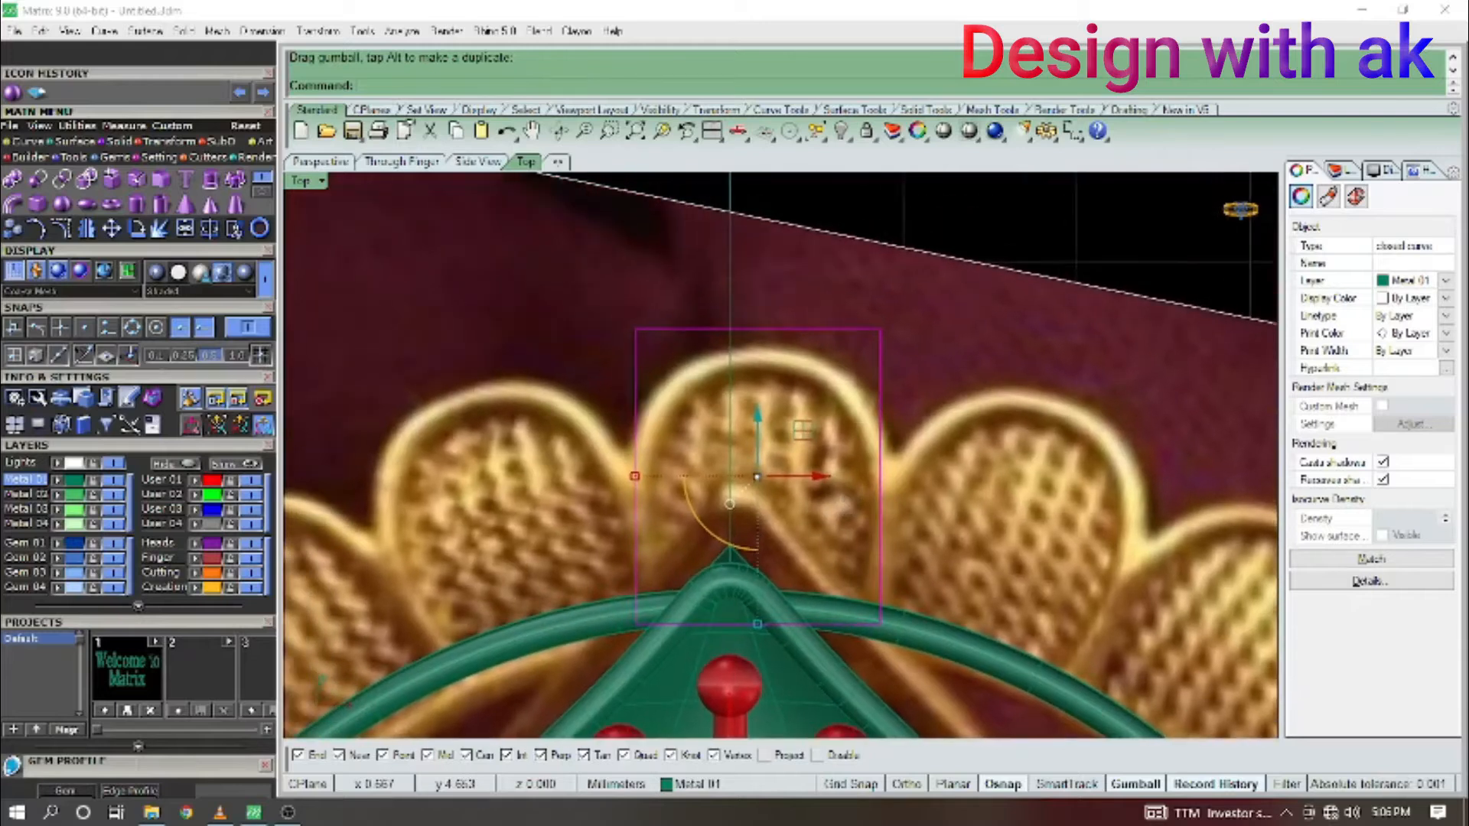
pyautogui.hotkey('ctrl', 'z')
pyautogui.hotkey('ctrl', 'z')
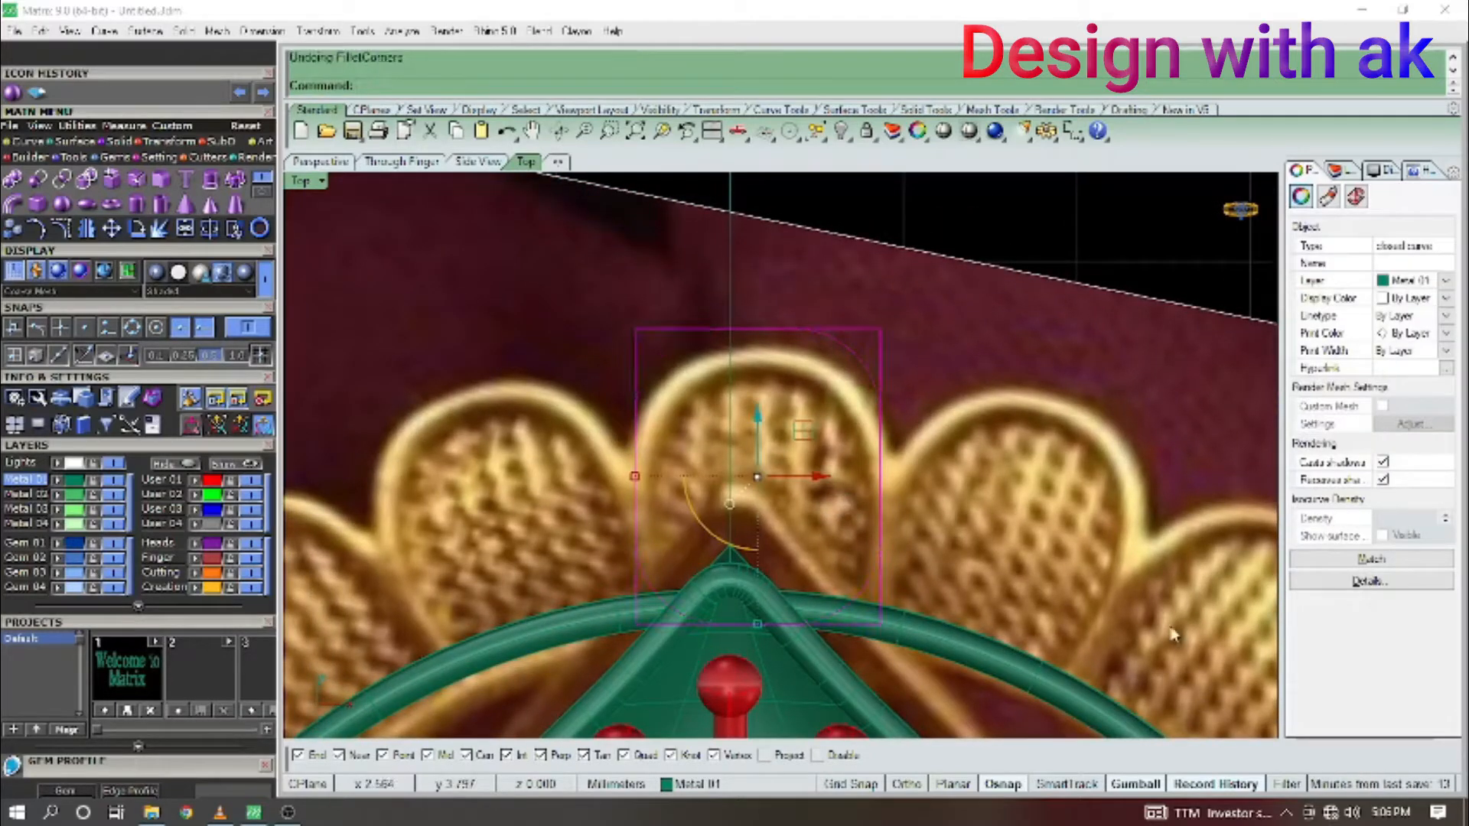
pyautogui.rightClick(973, 550)
pyautogui.write('.60')
pyautogui.press('Return')
# Move the rounded rectangle slightly down so that its upper edge follows the scallop's rim.
pyautogui.moveTo(897, 319); pyautogui.dragTo(861, 447)
pyautogui.moveTo(757, 417); pyautogui.dragTo(757, 448)
pyautogui.click(866, 430)
pyautogui.scroll(2, 868, 444)
pyautogui.moveTo(866, 449)
pyautogui.mouseDown(button='right')
pyautogui.moveTo(880, 442)
pyautogui.moveTo(853, 462)
pyautogui.mouseUp(button='right')
pyautogui.click(901, 450)
pyautogui.scroll(-2, 883, 442)
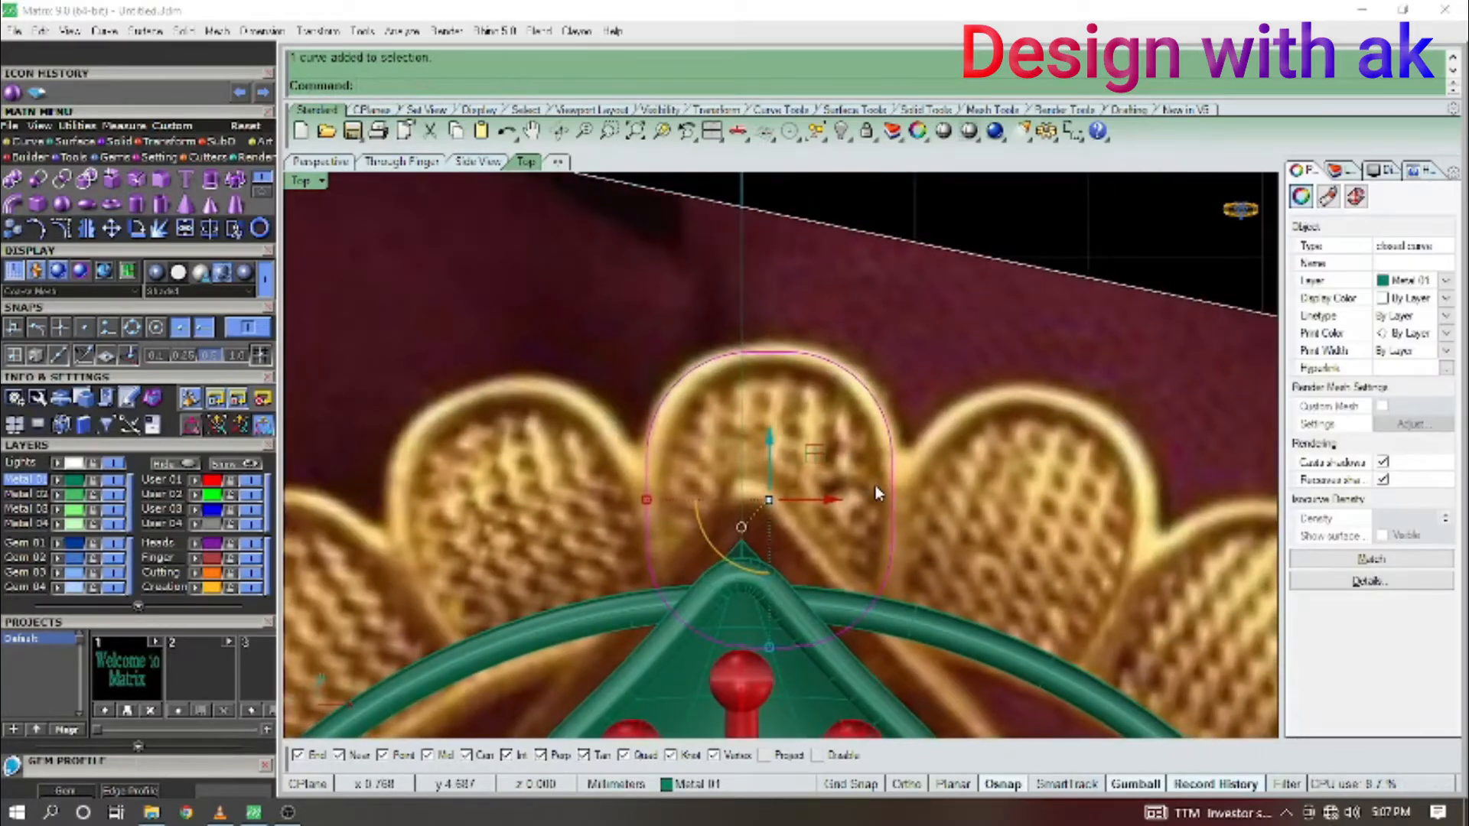
# Try filling the rounded rectangle with a patch surface and compare it with the surrounding scallops.
pyautogui.write('p')
pyautogui.press('Return')
pyautogui.press('Return')
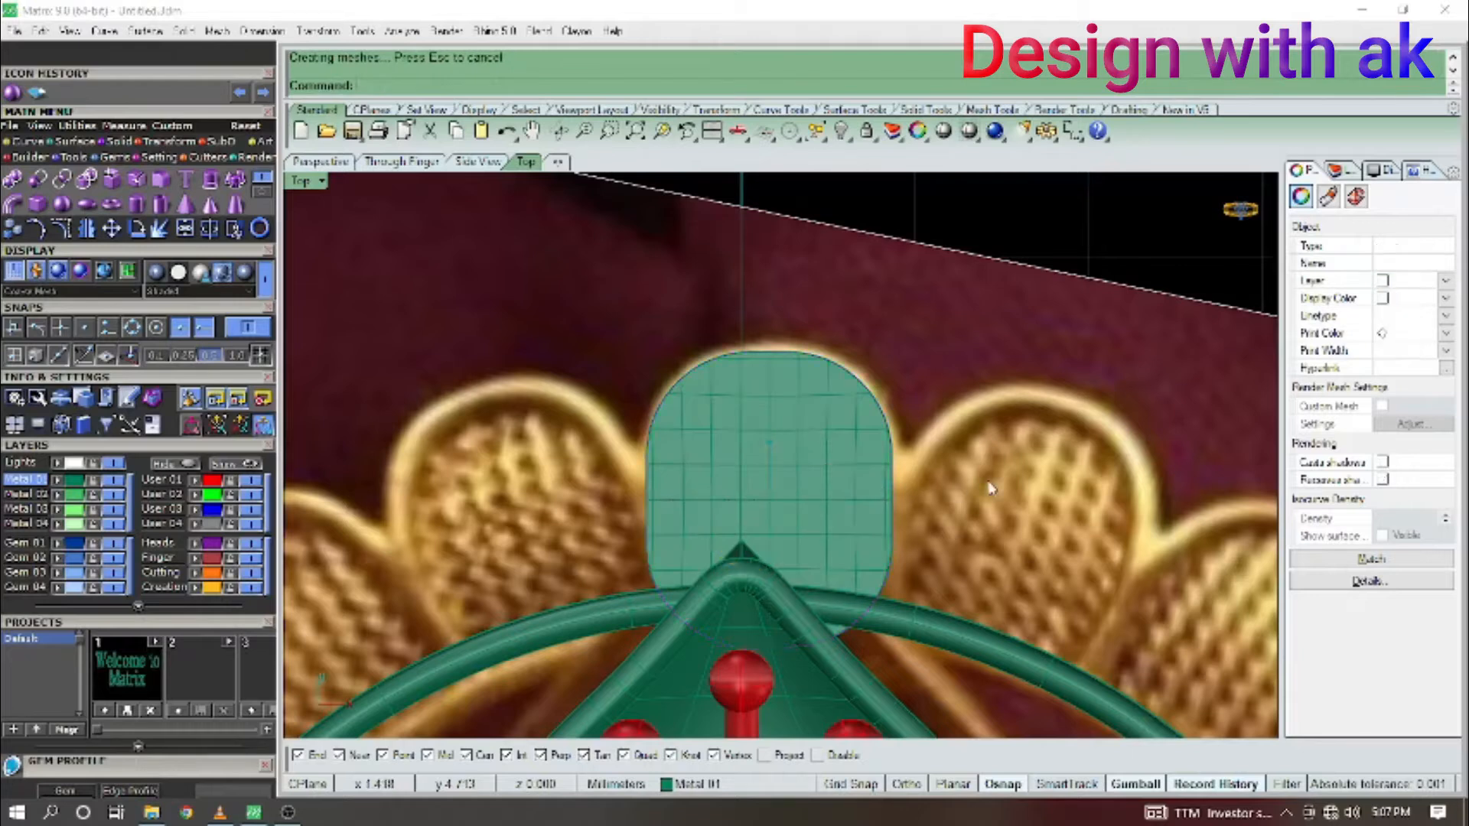
pyautogui.click(774, 472)
pyautogui.scroll(6, 770, 469)
pyautogui.scroll(-6, 765, 452)
pyautogui.moveTo(816, 466); pyautogui.dragTo(778, 482, button='right')
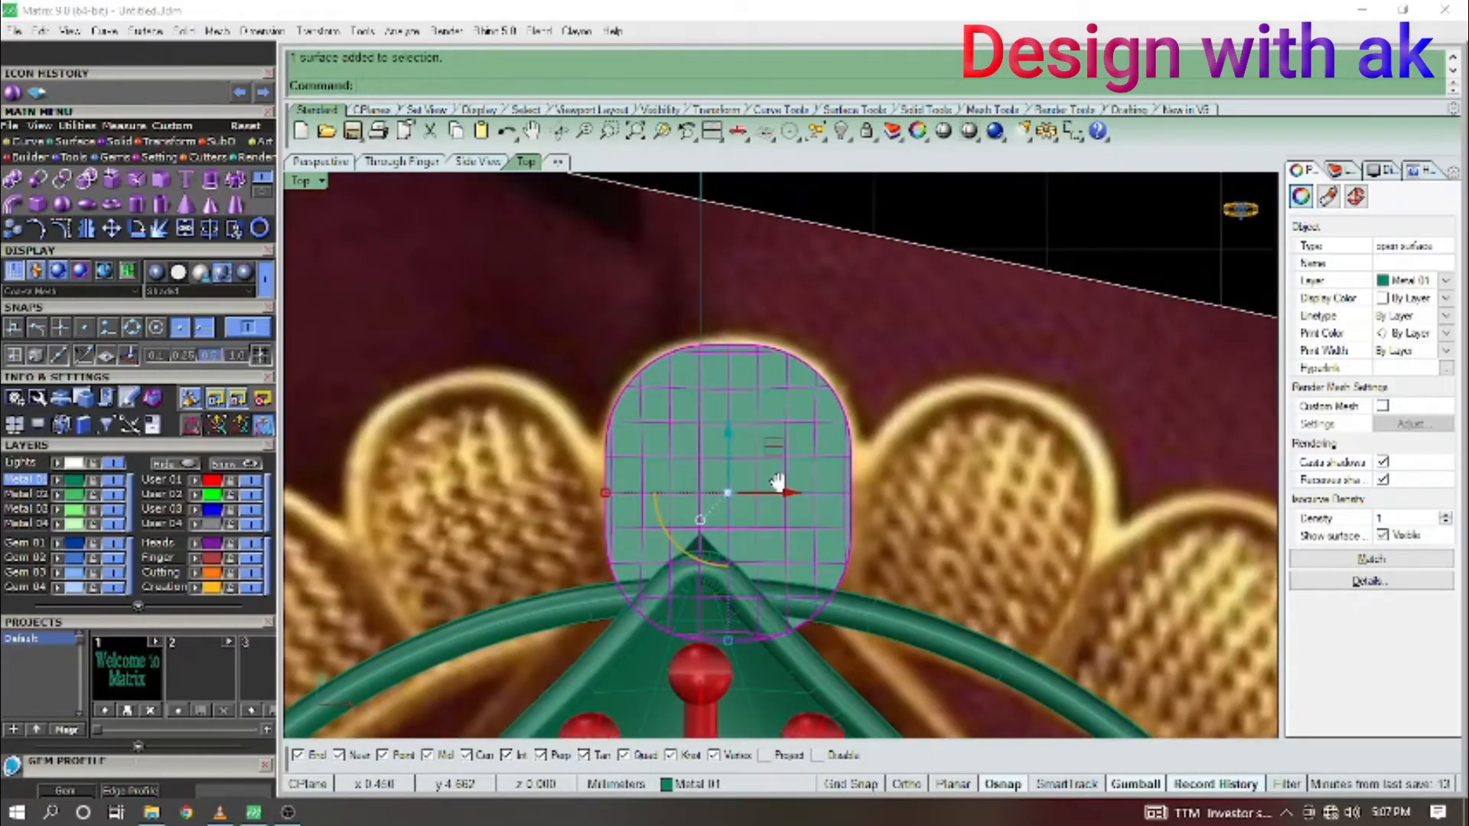
pyautogui.scroll(-4, 872, 528)
pyautogui.moveTo(880, 535); pyautogui.dragTo(969, 499, button='right')
pyautogui.scroll(12, 834, 511)
pyautogui.scroll(-8, 850, 465)
pyautogui.press('Escape')
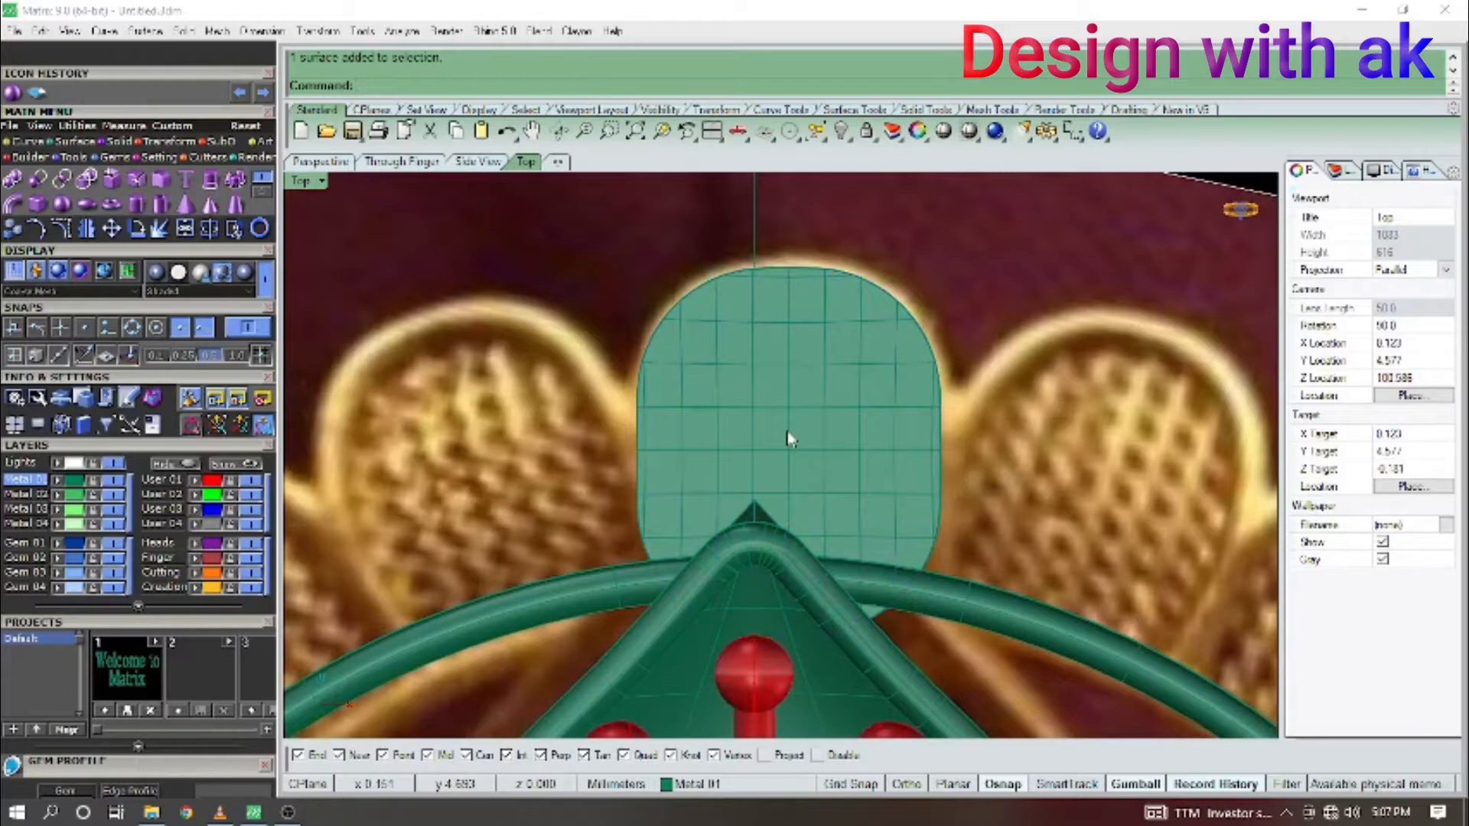
# Delete the patch surface and keep its rounded outline curve.
pyautogui.click(836, 431)
pyautogui.scroll(-6, 836, 431)
pyautogui.moveTo(836, 431); pyautogui.dragTo(762, 448, button='right')
pyautogui.press('Escape')
pyautogui.scroll(6, 763, 448)
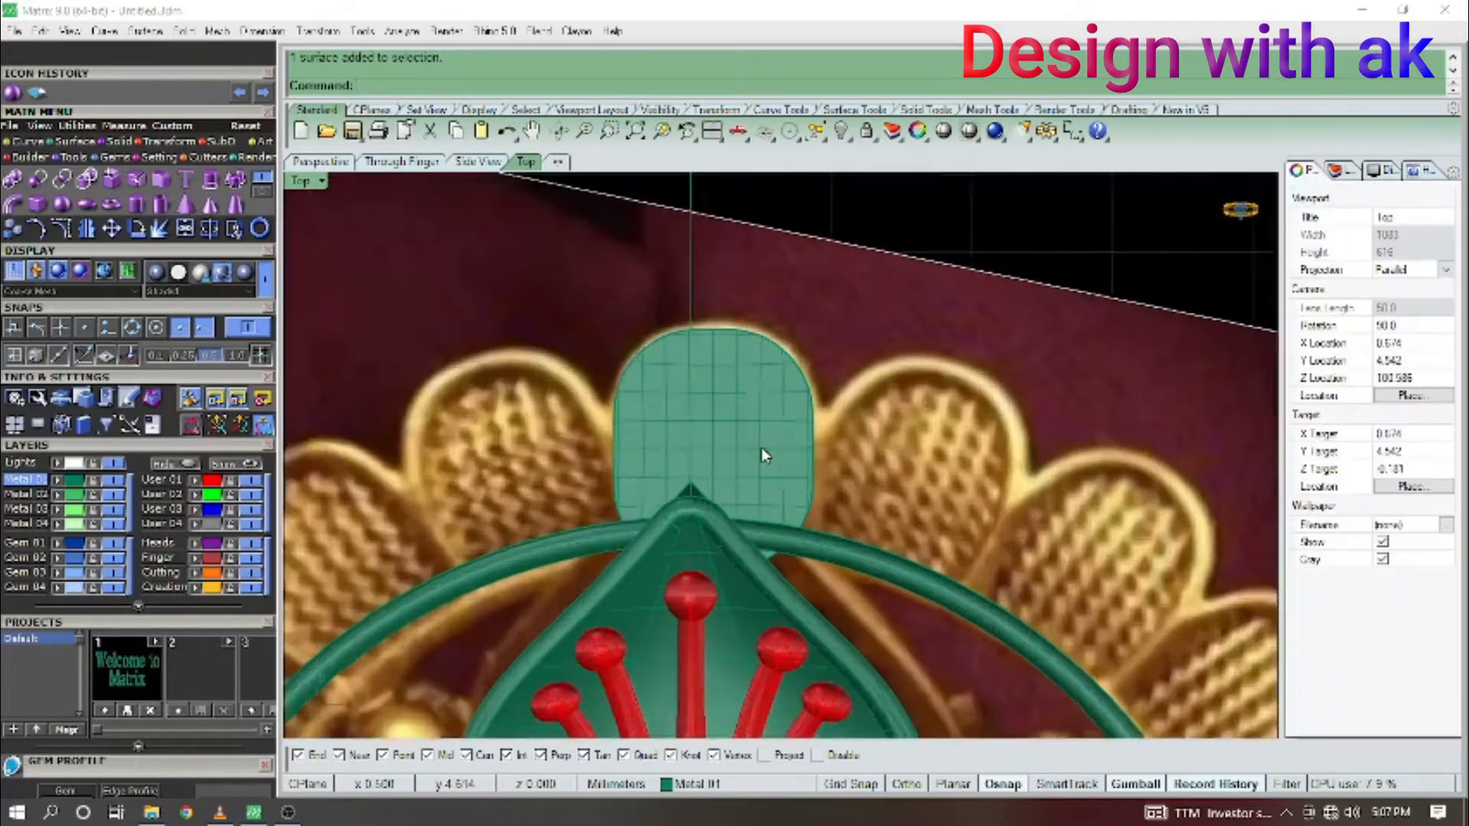
pyautogui.click(761, 447)
pyautogui.press('Delete')
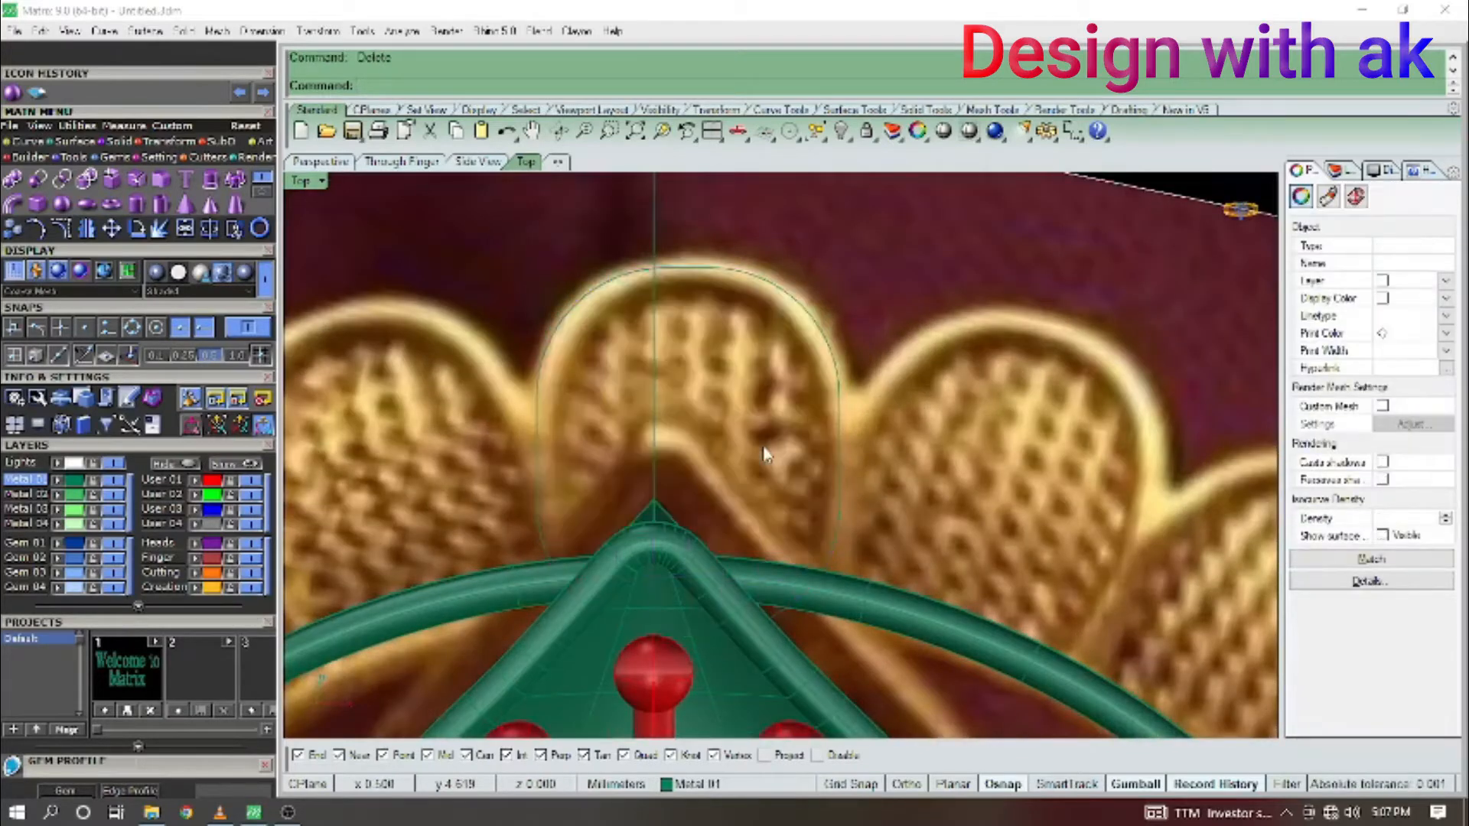
# Create a Patch surface from the rounded outline over the scallop above the petal's tip.
pyautogui.moveTo(774, 451); pyautogui.dragTo(863, 478, button='right')
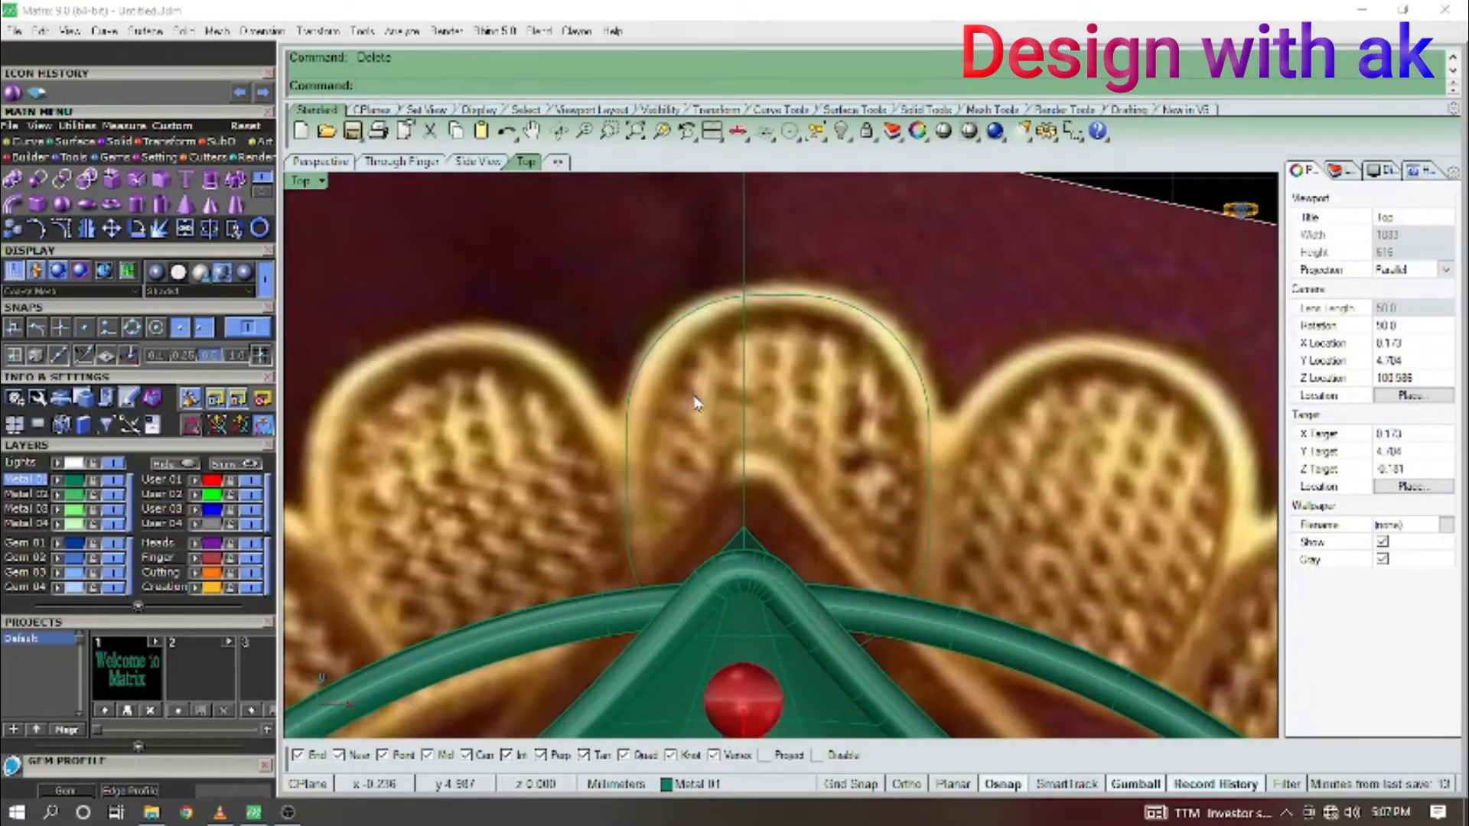
pyautogui.scroll(-7, 695, 404)
pyautogui.moveTo(732, 420); pyautogui.dragTo(824, 463, button='right')
pyautogui.scroll(6, 784, 420)
pyautogui.scroll(-4, 777, 443)
pyautogui.scroll(4, 649, 384)
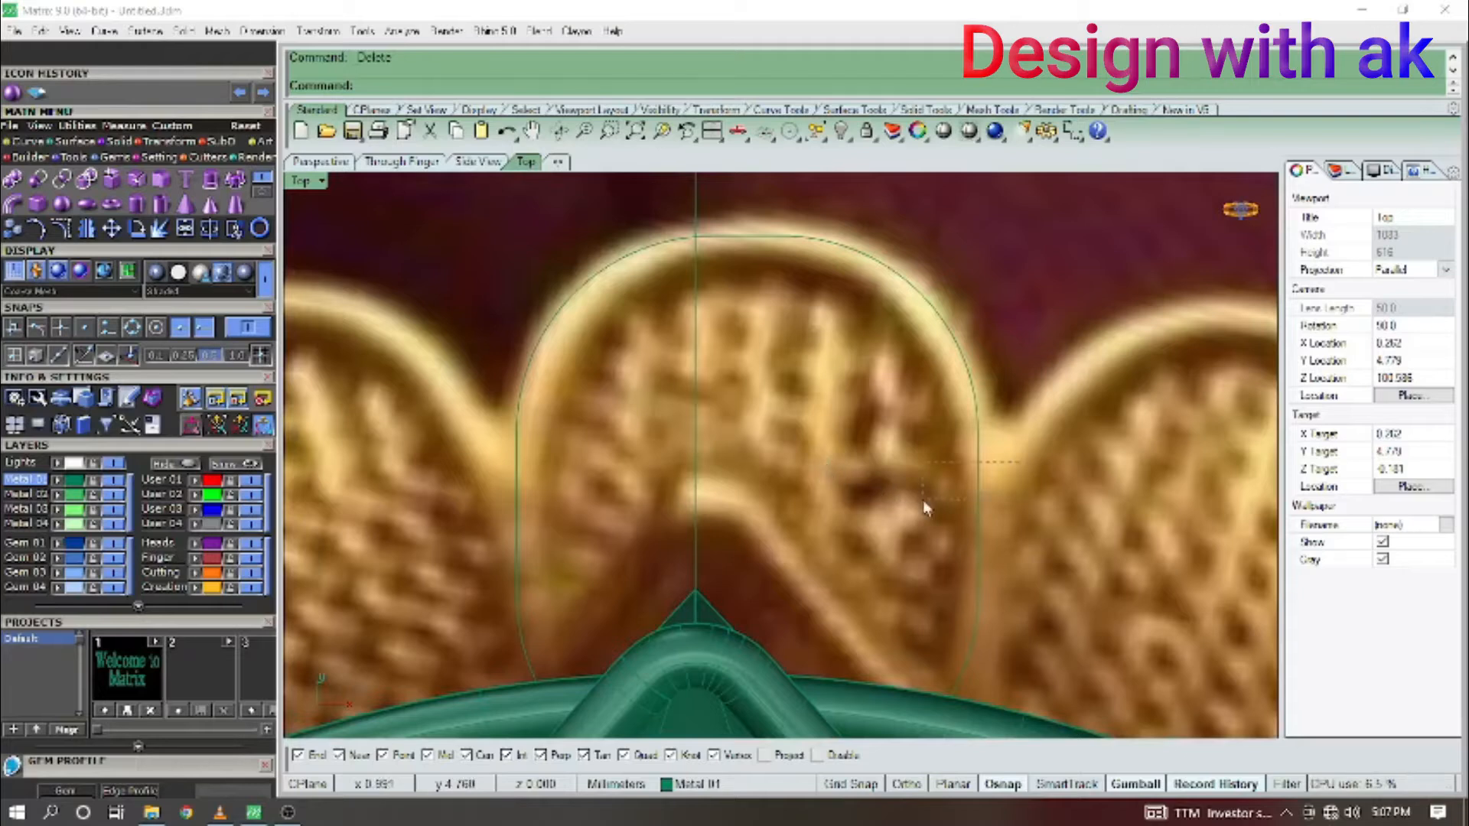
pyautogui.moveTo(923, 502); pyautogui.dragTo(983, 511, button='right')
pyautogui.click(1038, 510)
pyautogui.write('Patch')
pyautogui.press('Return')
pyautogui.press('Return')
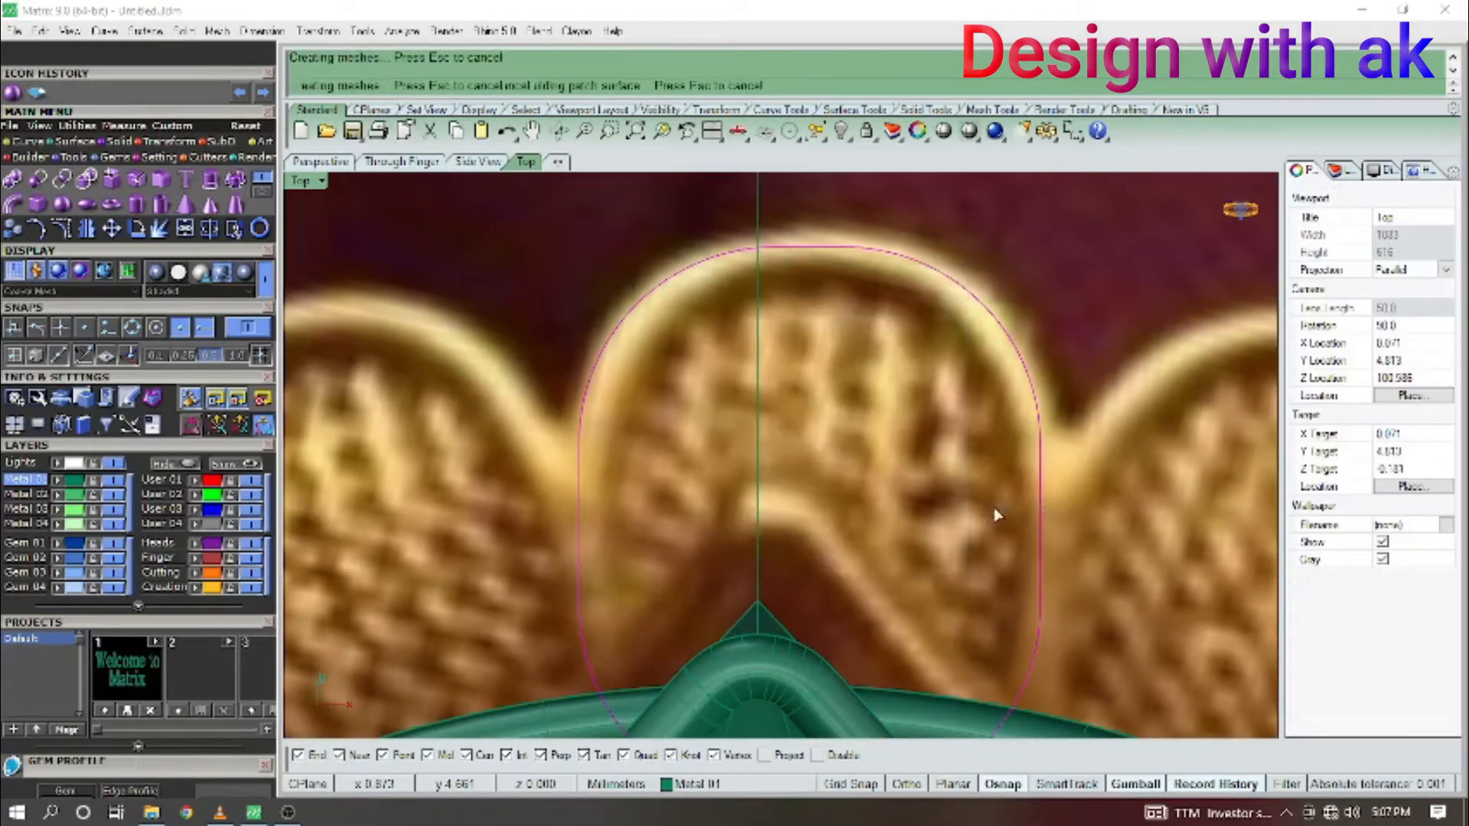
# Hide the petal, stamens and ring pipe, leaving the patch surface over the reference picture.
pyautogui.press('Escape')
pyautogui.scroll(-2, 908, 487)
pyautogui.hotkey('ctrl', 'a')
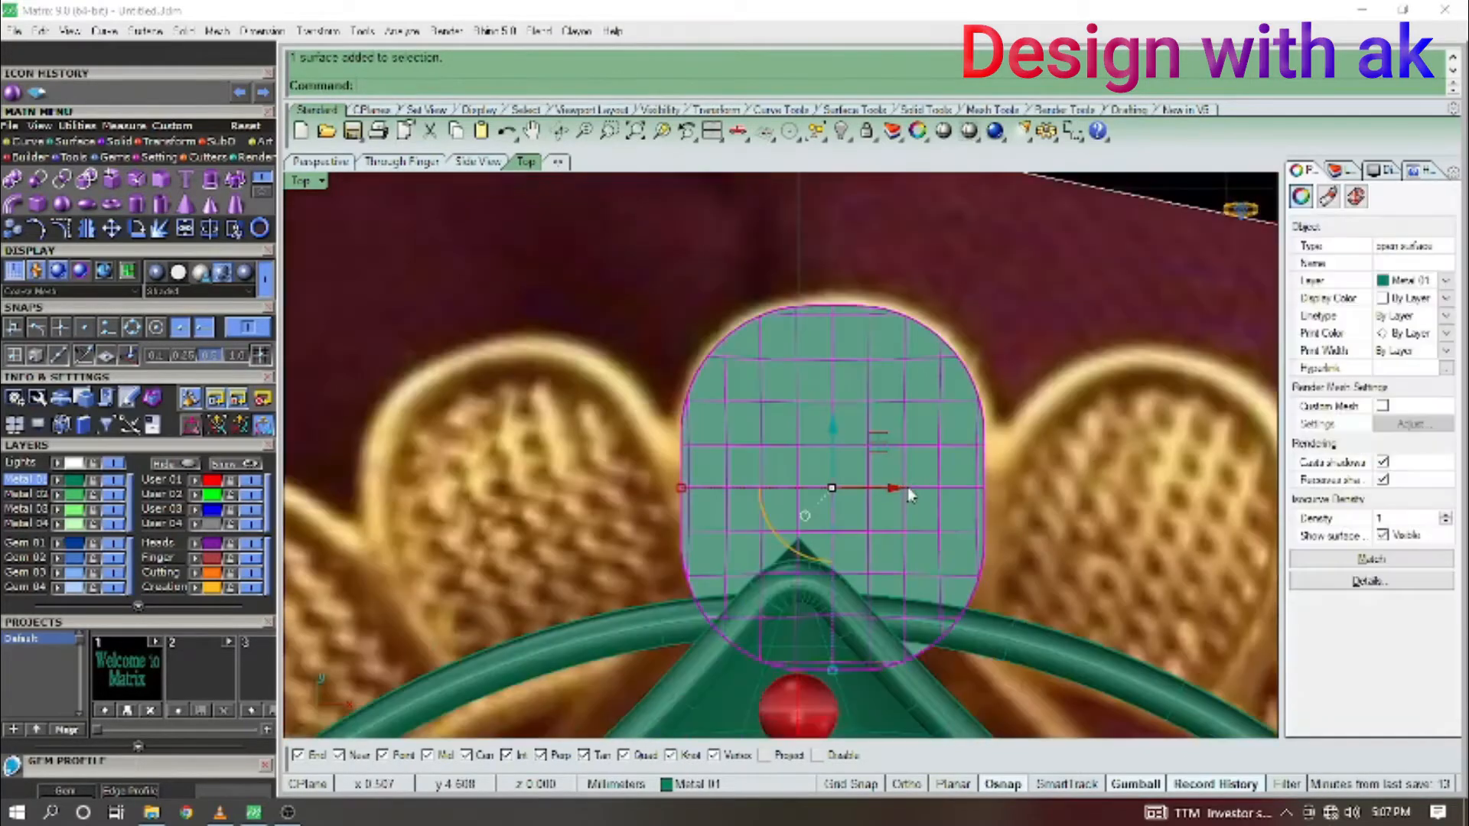
pyautogui.write('H')
pyautogui.press('Return')
pyautogui.scroll(2, 834, 459)
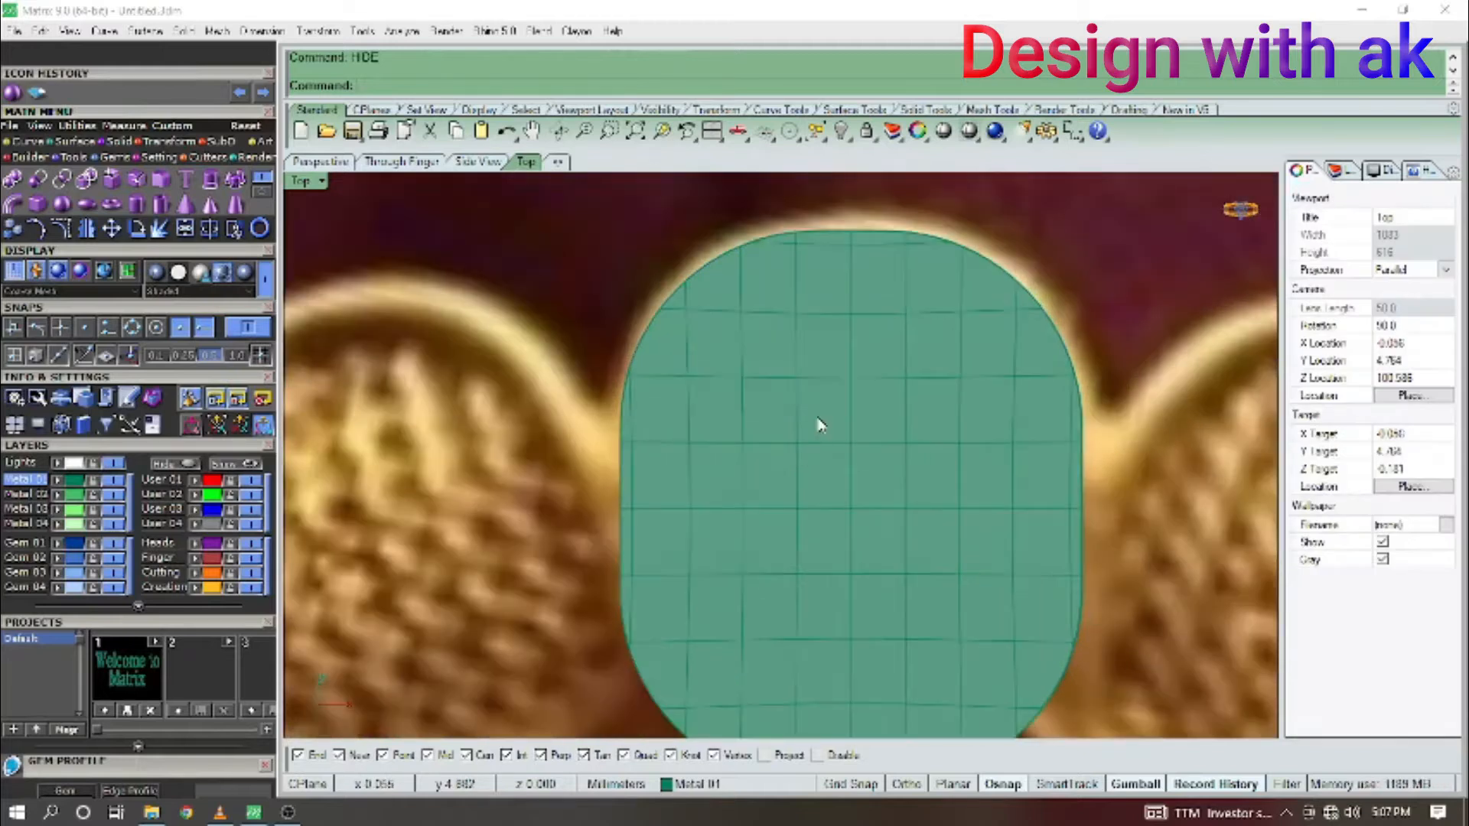
# Turn on the control points of the patch surface.
pyautogui.click(804, 466)
pyautogui.click(1099, 407)
pyautogui.click(921, 467)
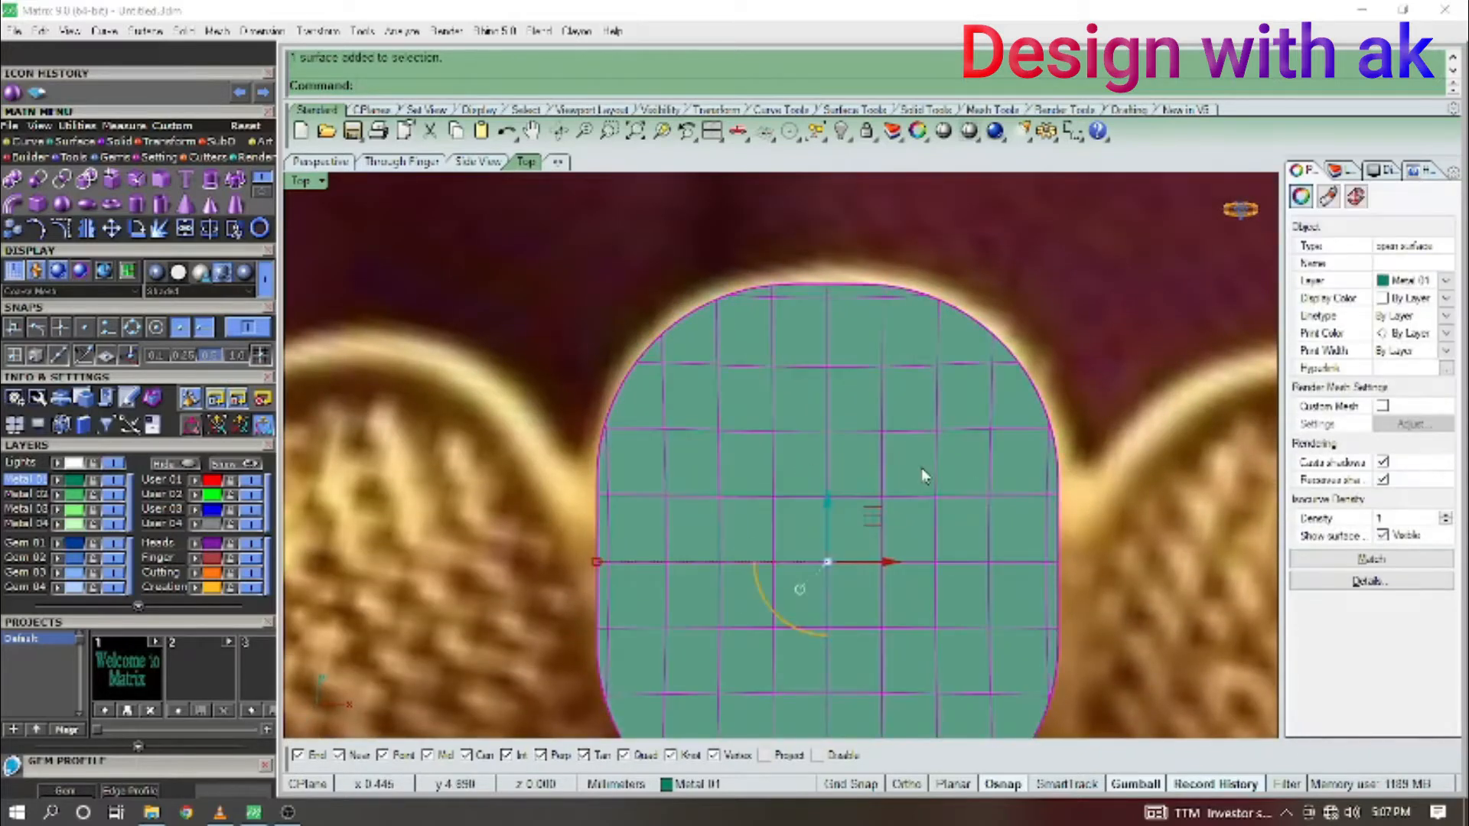
pyautogui.press('F10')
pyautogui.scroll(-4, 789, 435)
pyautogui.moveTo(828, 442); pyautogui.dragTo(801, 453, button='right')
pyautogui.scroll(2, 868, 386)
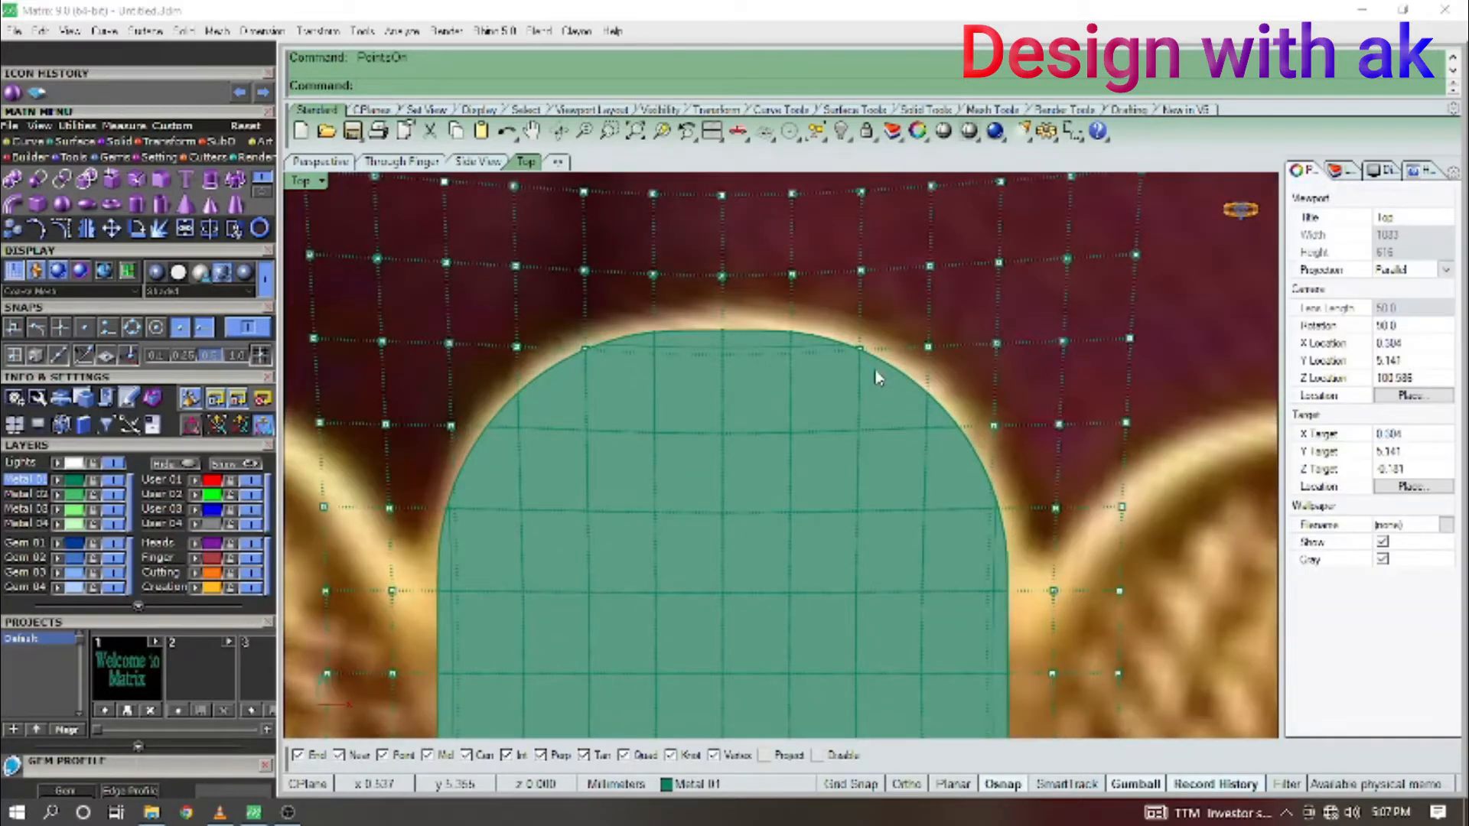
pyautogui.scroll(-2, 654, 438)
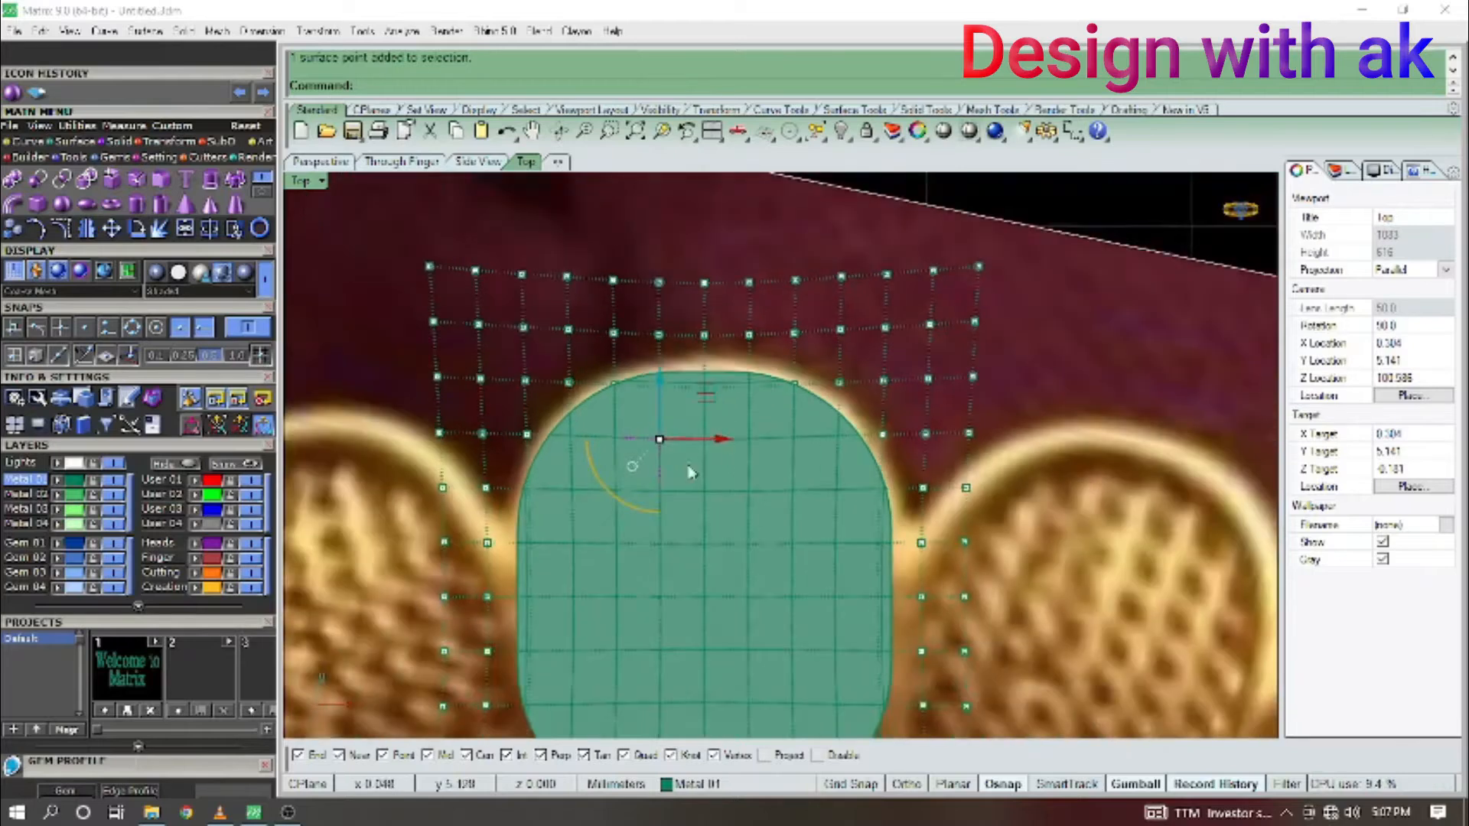
pyautogui.scroll(2, 747, 429)
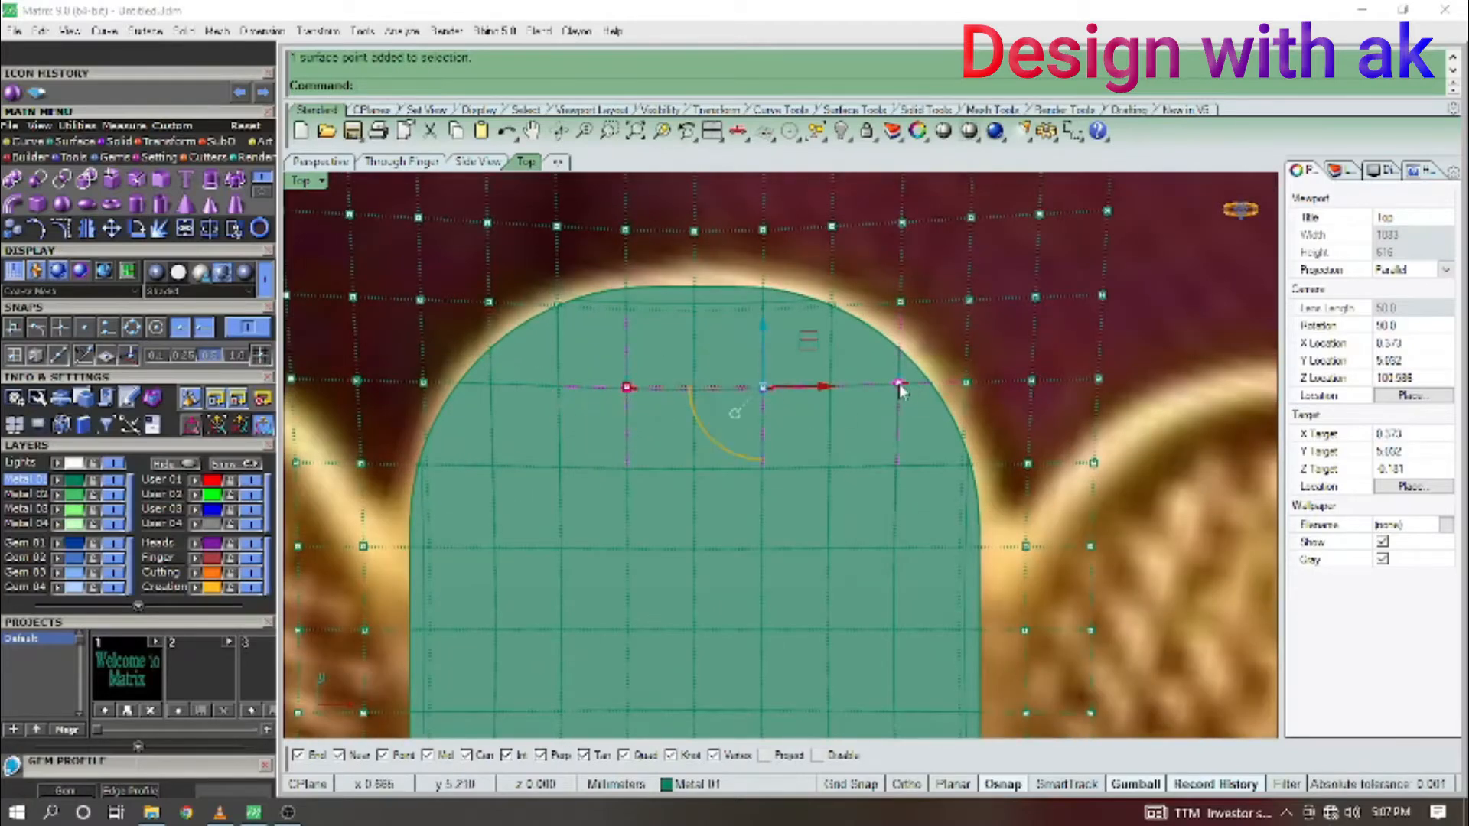
pyautogui.moveTo(538, 543); pyautogui.dragTo(574, 498, button='right')
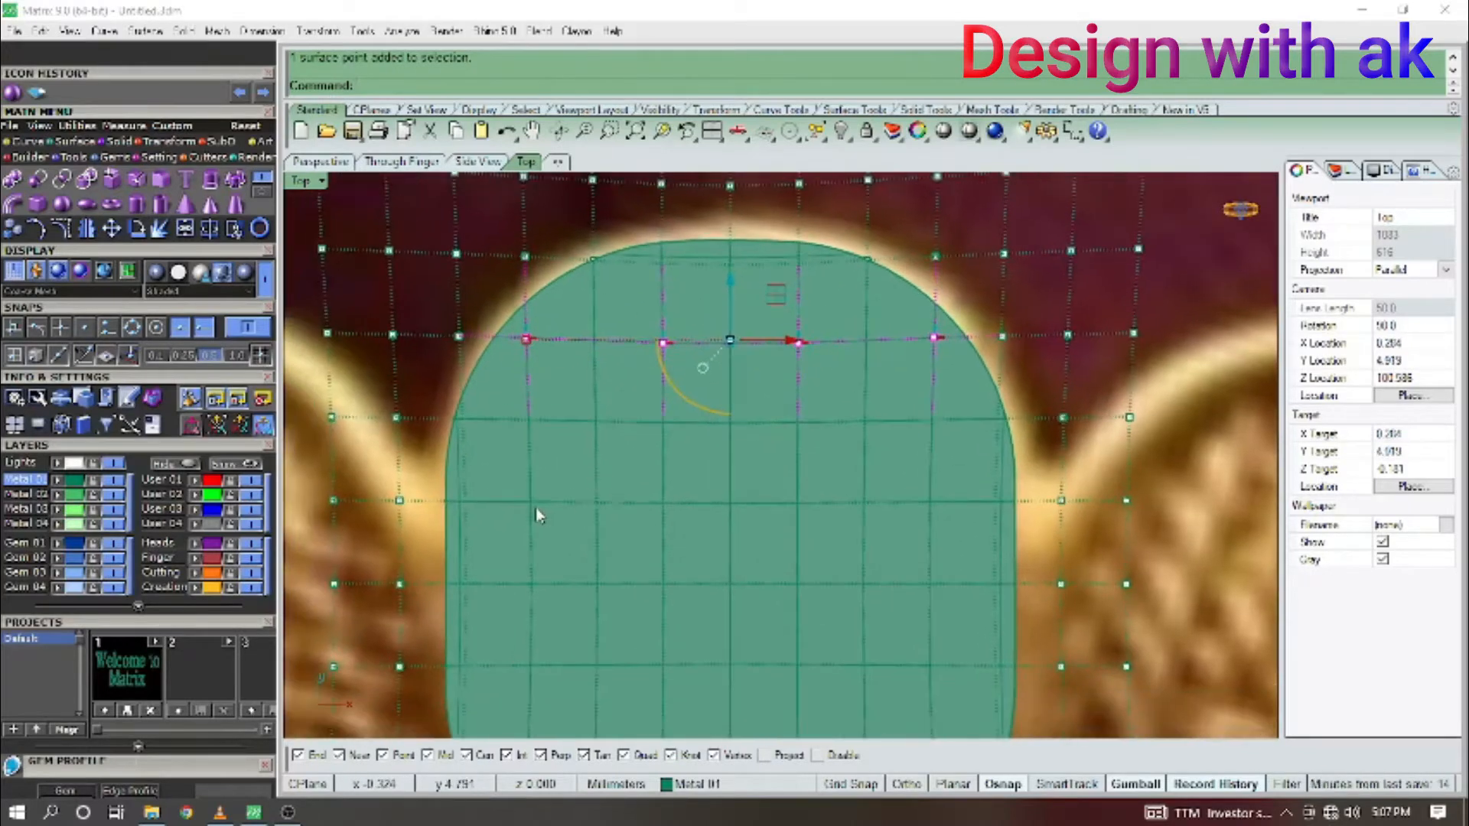
pyautogui.click(736, 434)
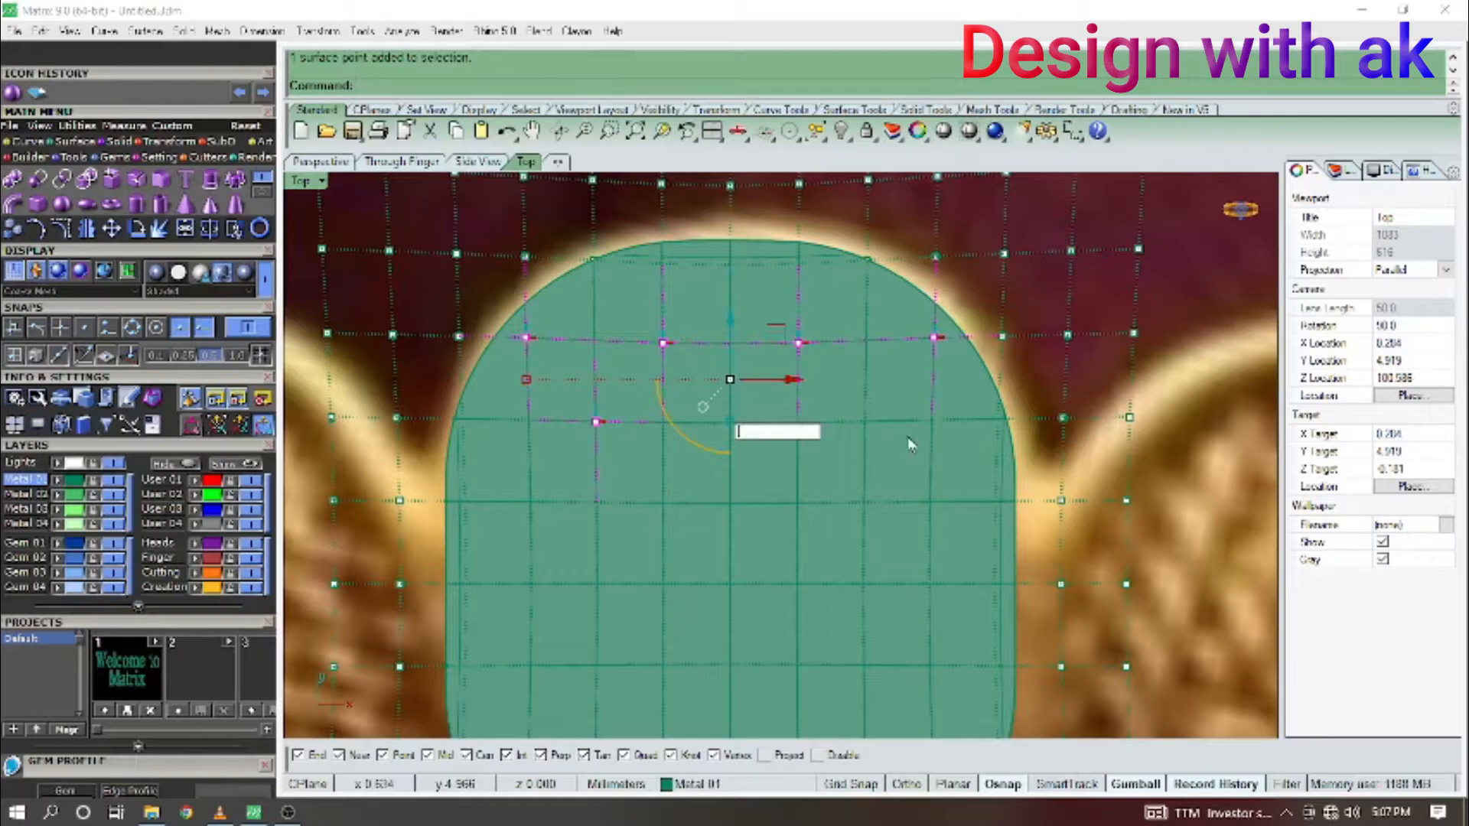
pyautogui.scroll(5, 736, 434)
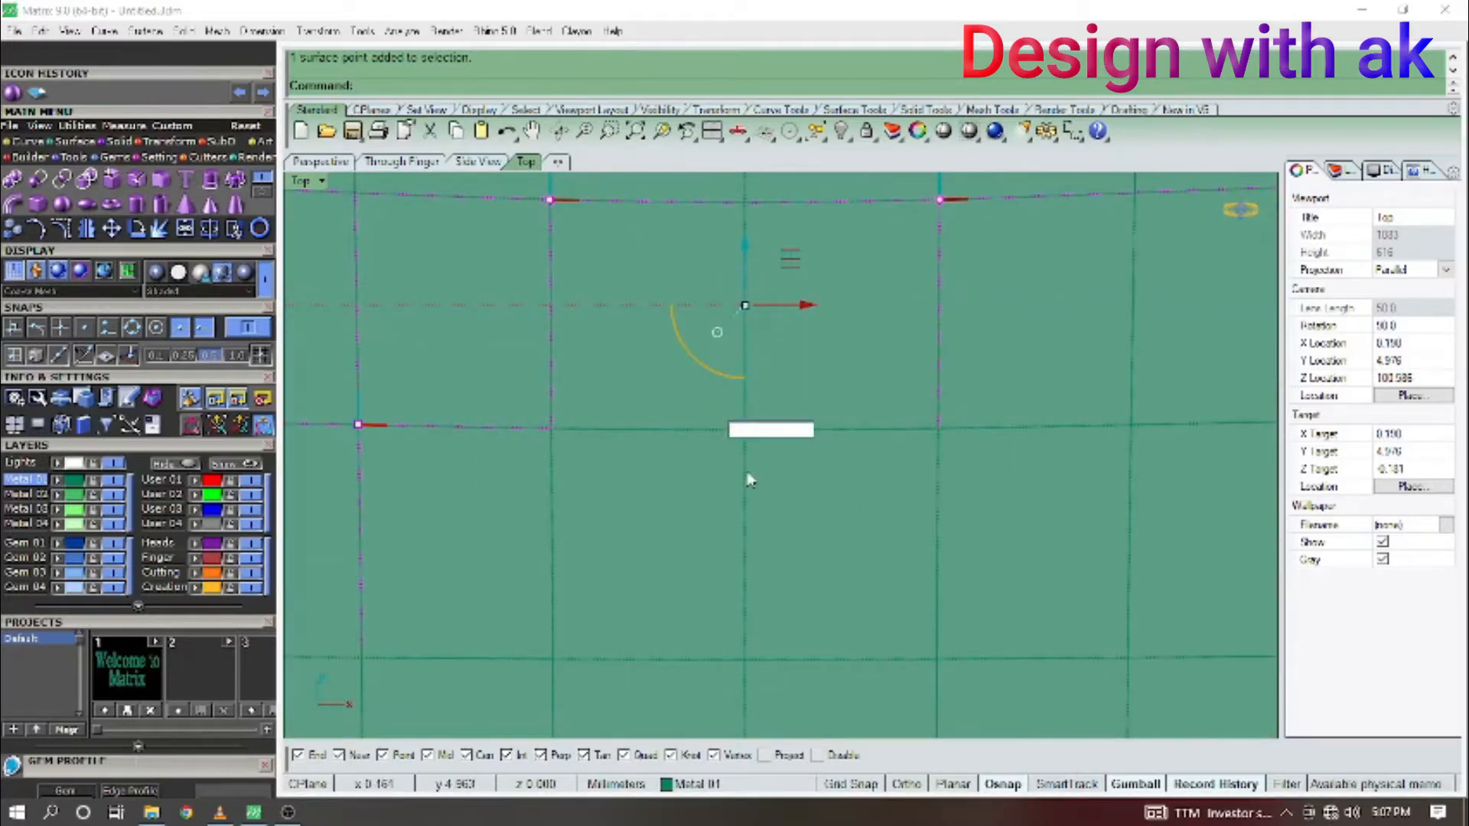
pyautogui.press('Escape')
pyautogui.scroll(-4, 747, 438)
pyautogui.click(741, 453)
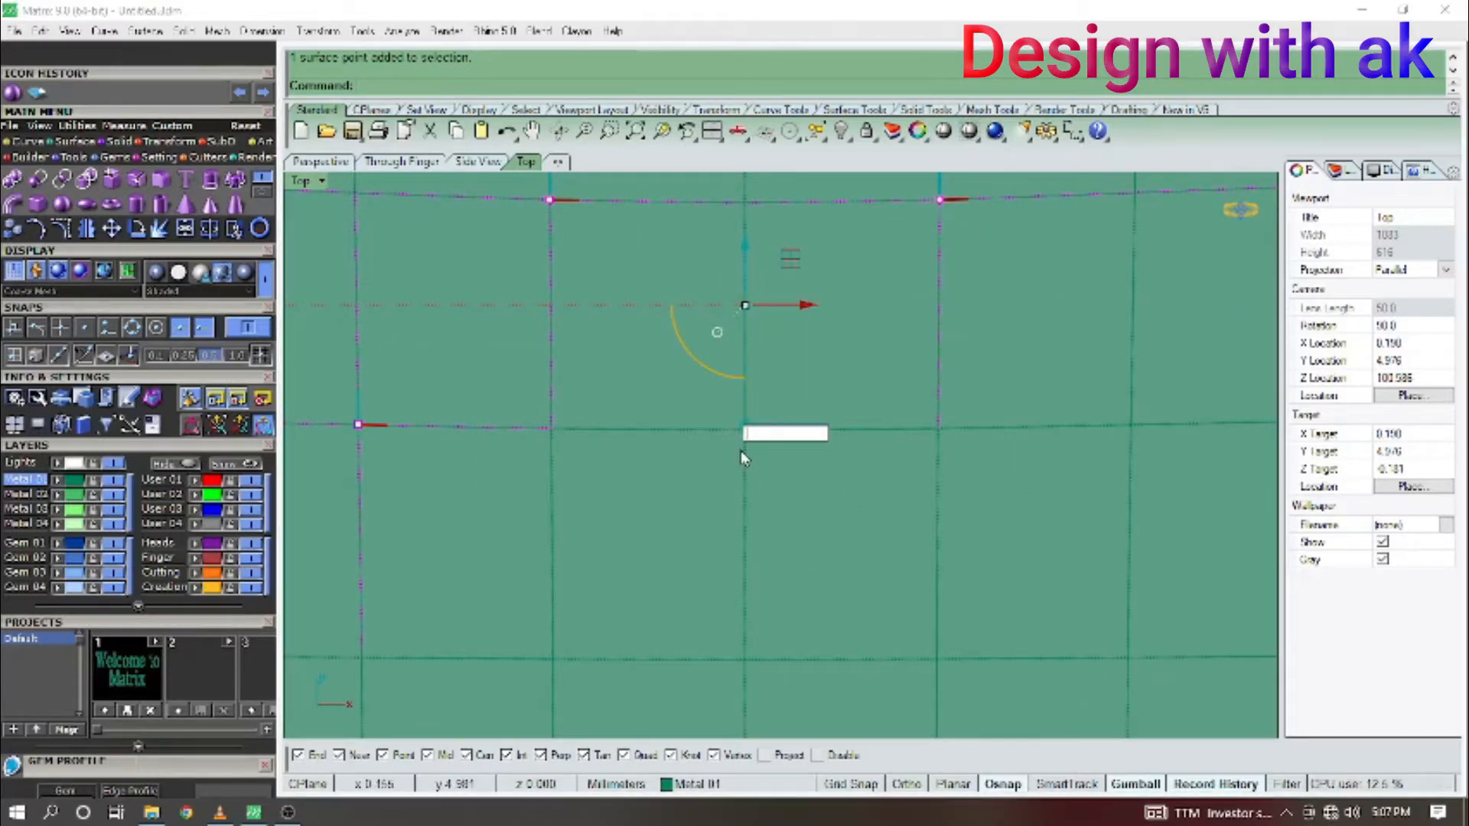
pyautogui.keyDown('shift'); pyautogui.click(996, 443); pyautogui.keyUp('shift')
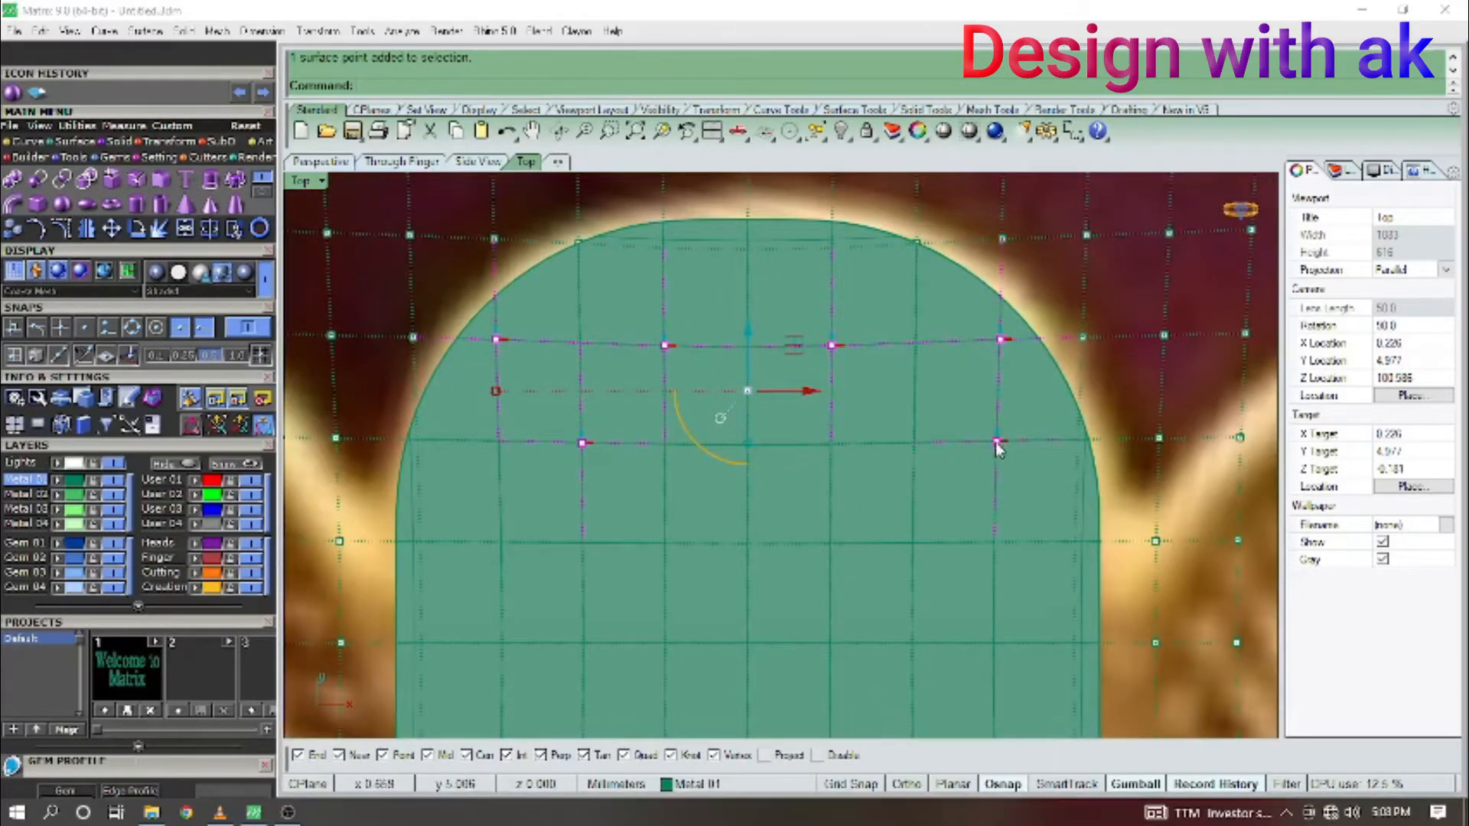
pyautogui.click(748, 446)
pyautogui.click(841, 458)
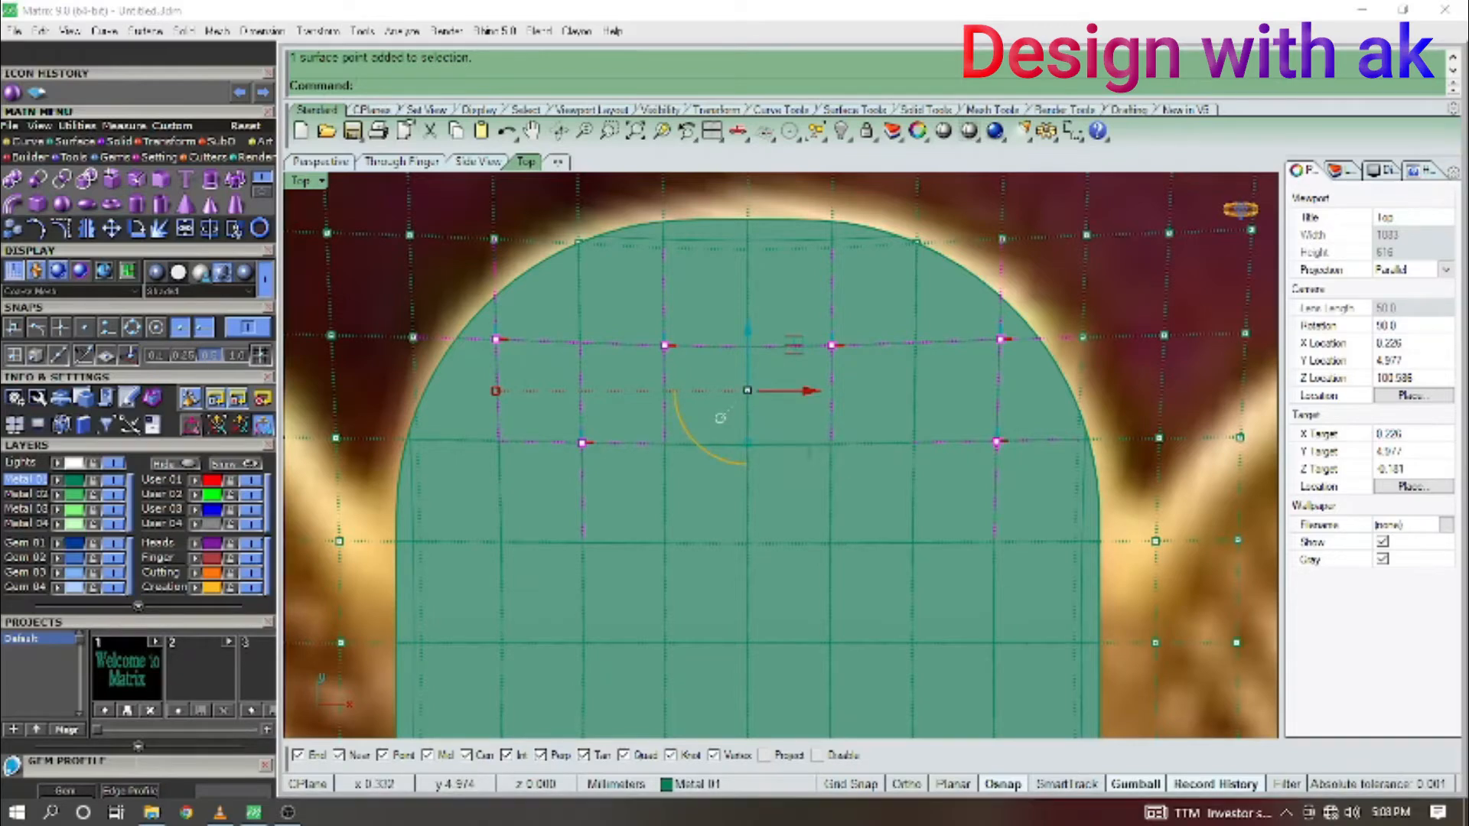
pyautogui.scroll(10, 756, 446)
pyautogui.scroll(-10, 712, 452)
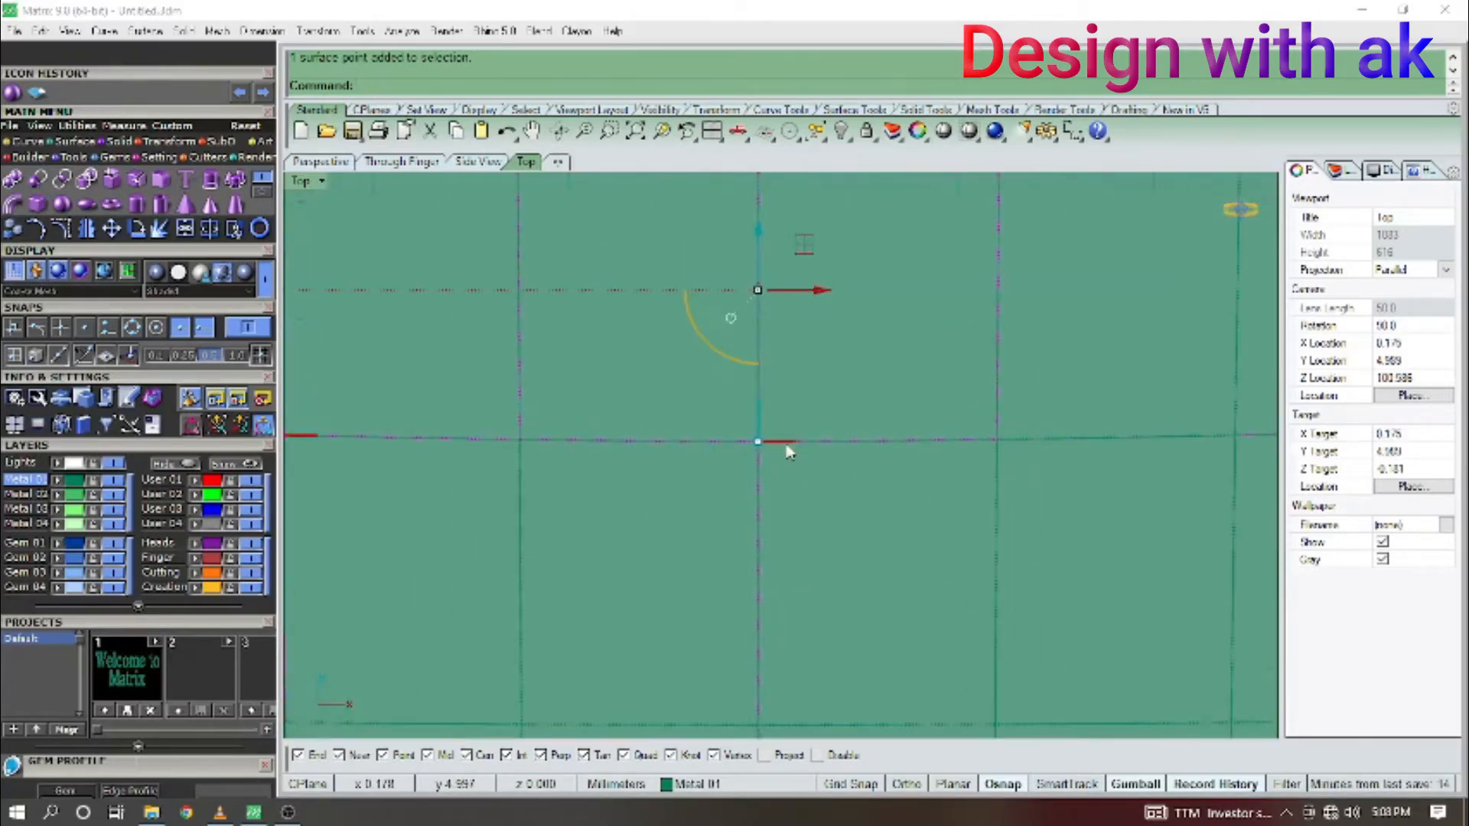
pyautogui.scroll(4, 841, 451)
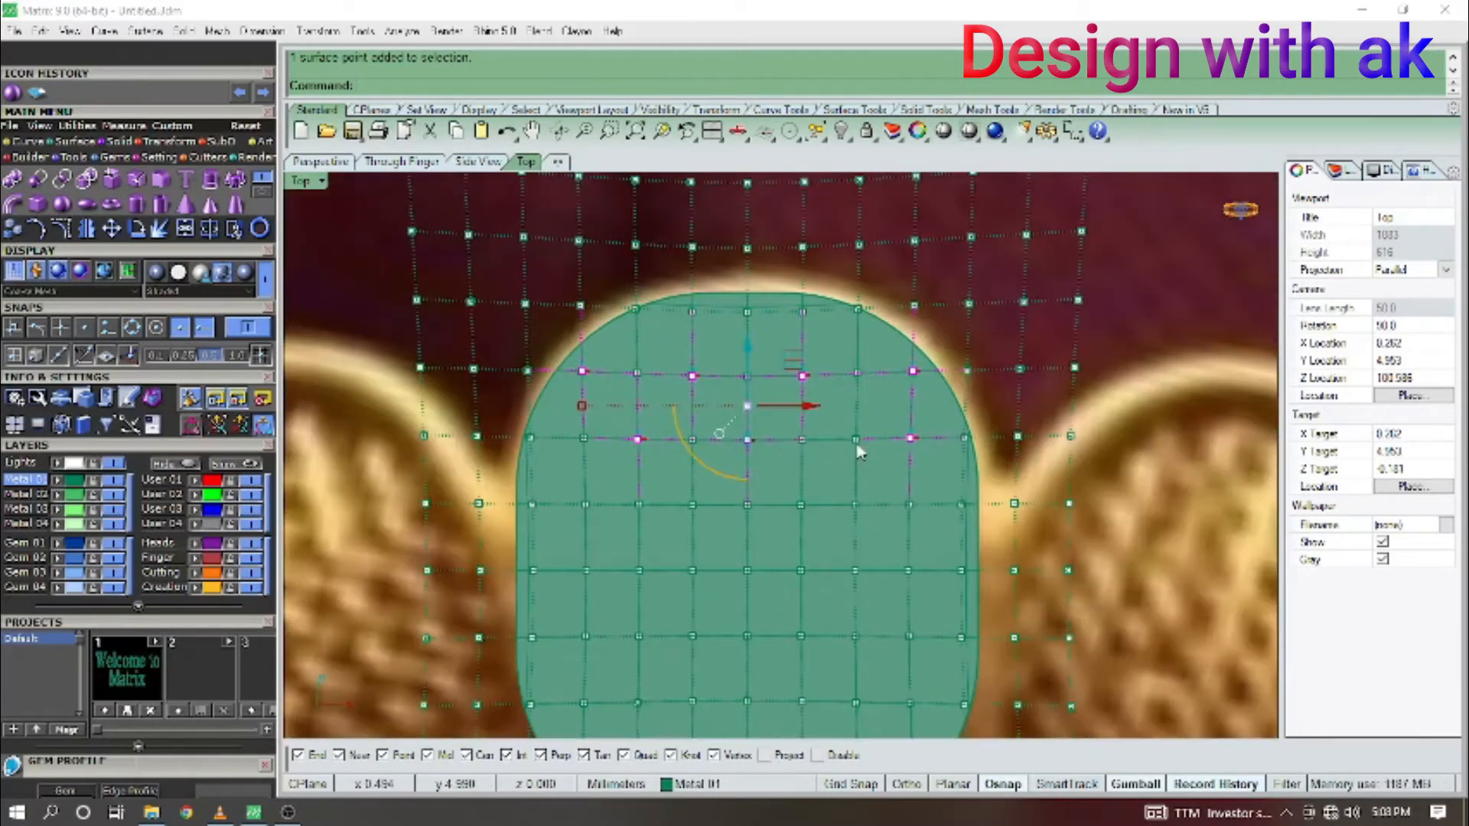
pyautogui.press('Escape')
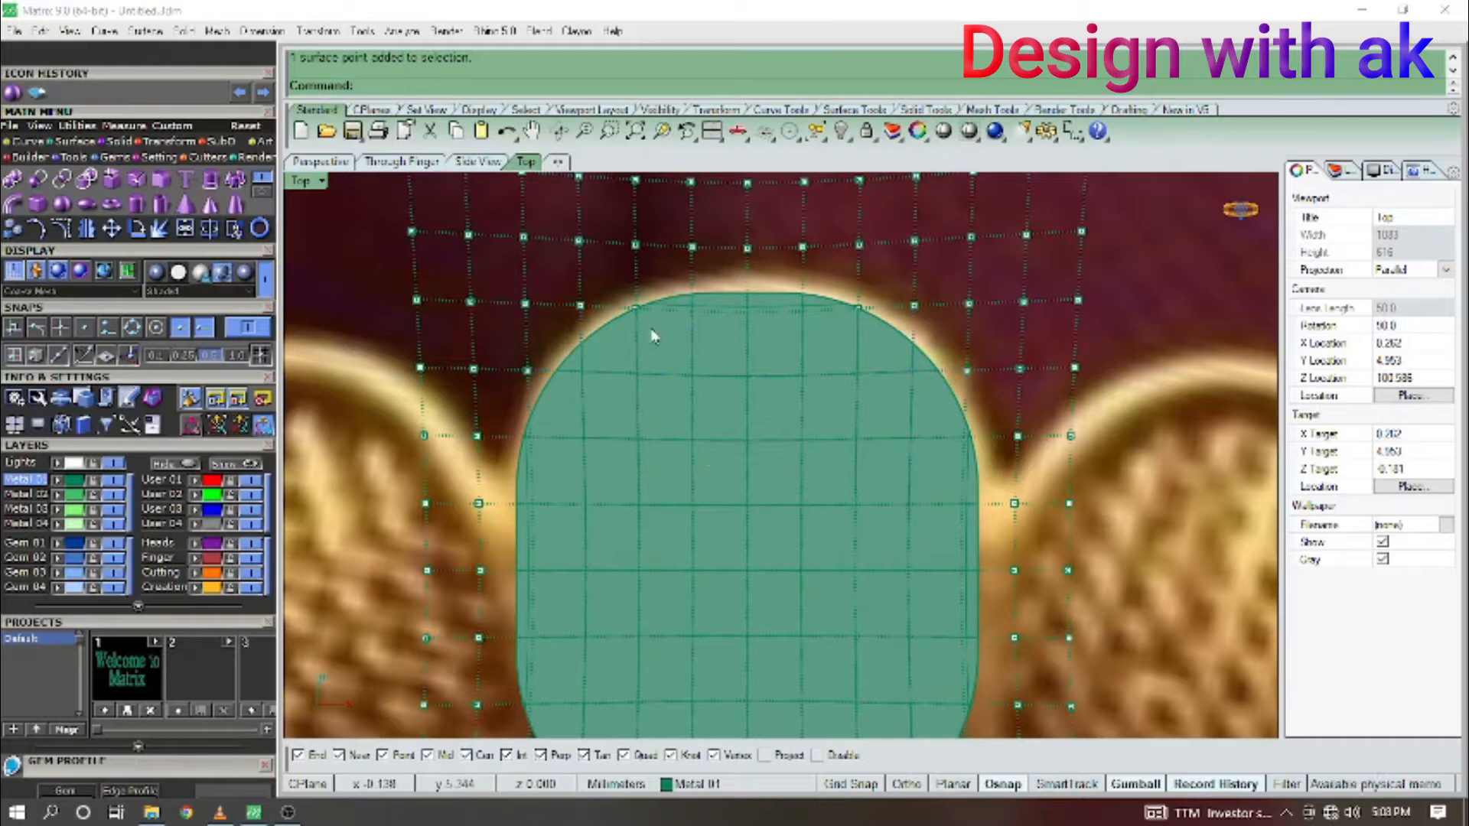
# Select alternating control points in a checkerboard pattern across the whole patch surface, continuing the selection down to its lower rounded end.
pyautogui.scroll(3, 696, 317)
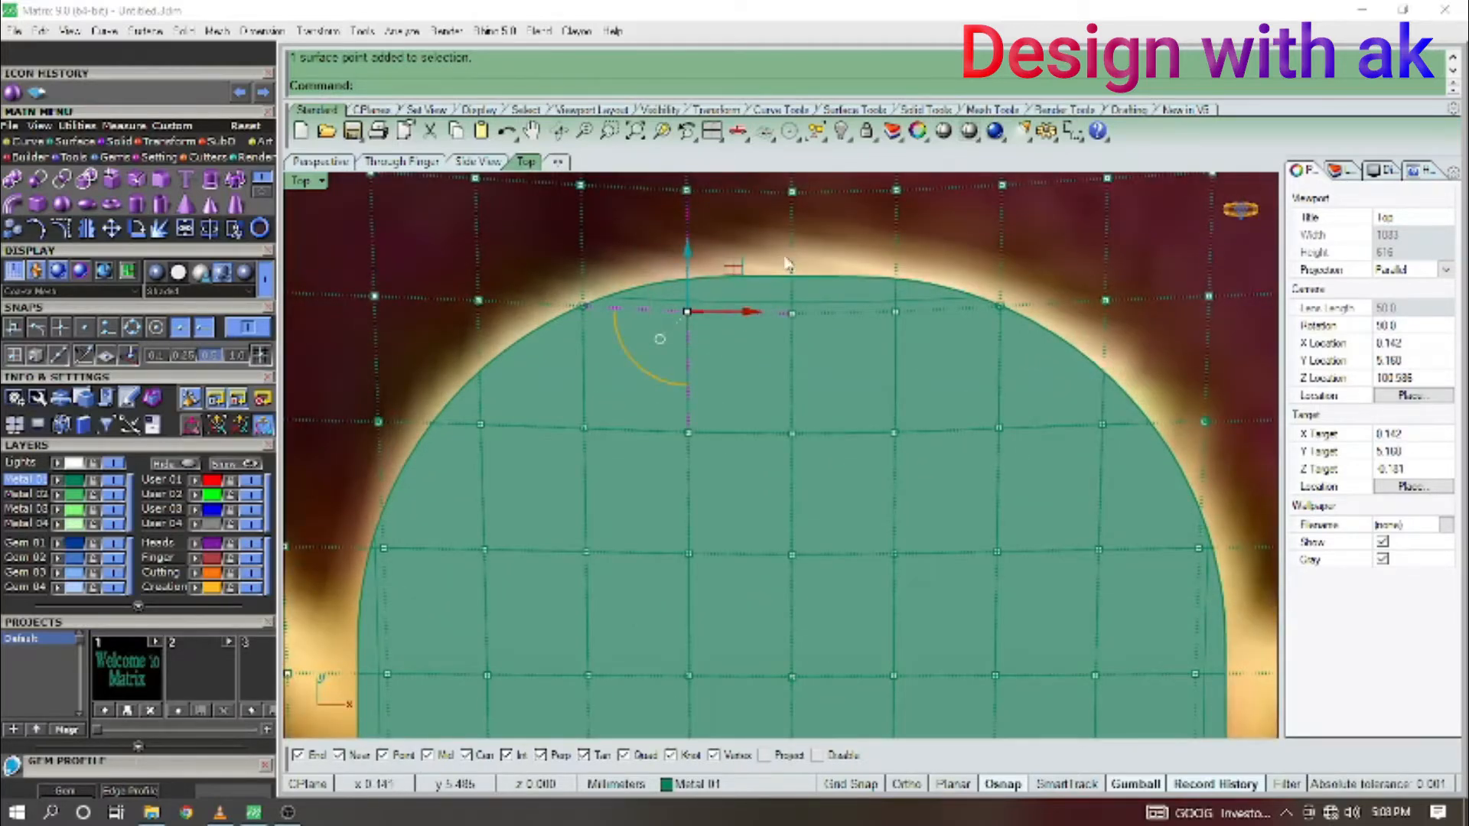
pyautogui.keyDown('shift'); pyautogui.click(896, 311); pyautogui.keyUp('shift')
pyautogui.scroll(-2, 834, 310)
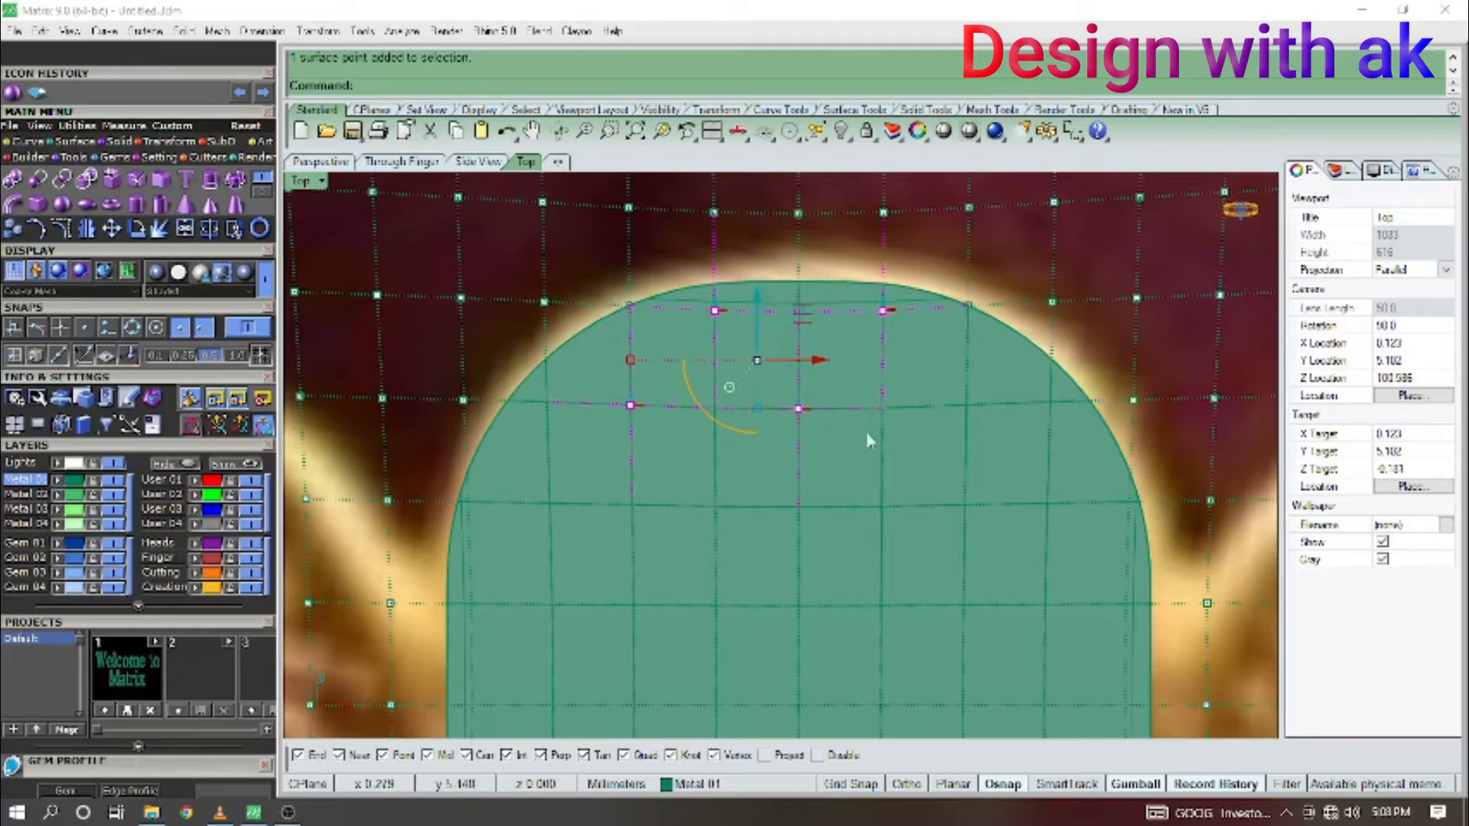
pyautogui.scroll(-1, 754, 370)
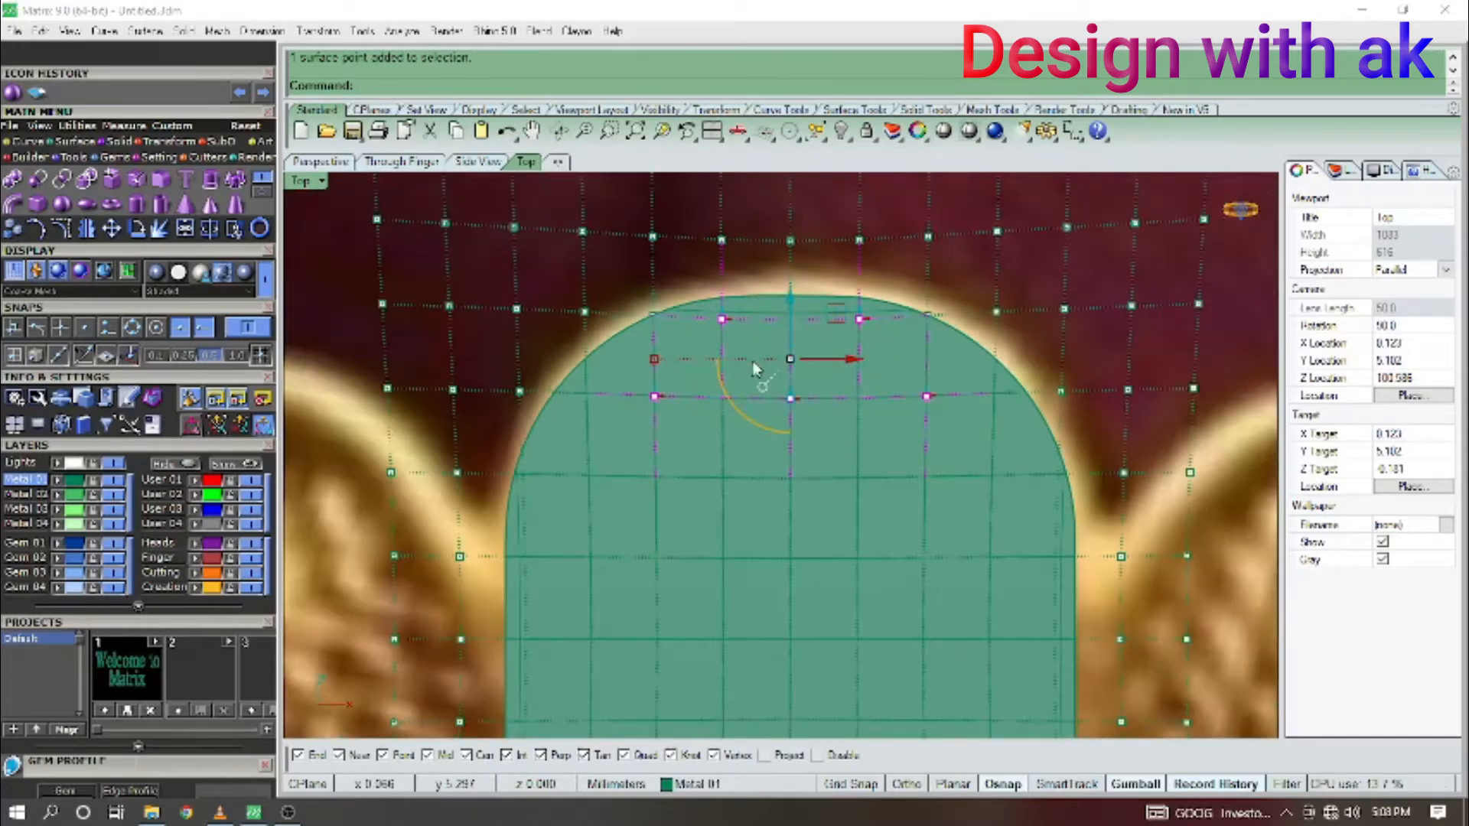
pyautogui.keyDown('shift'); pyautogui.click(588, 476); pyautogui.keyUp('shift')
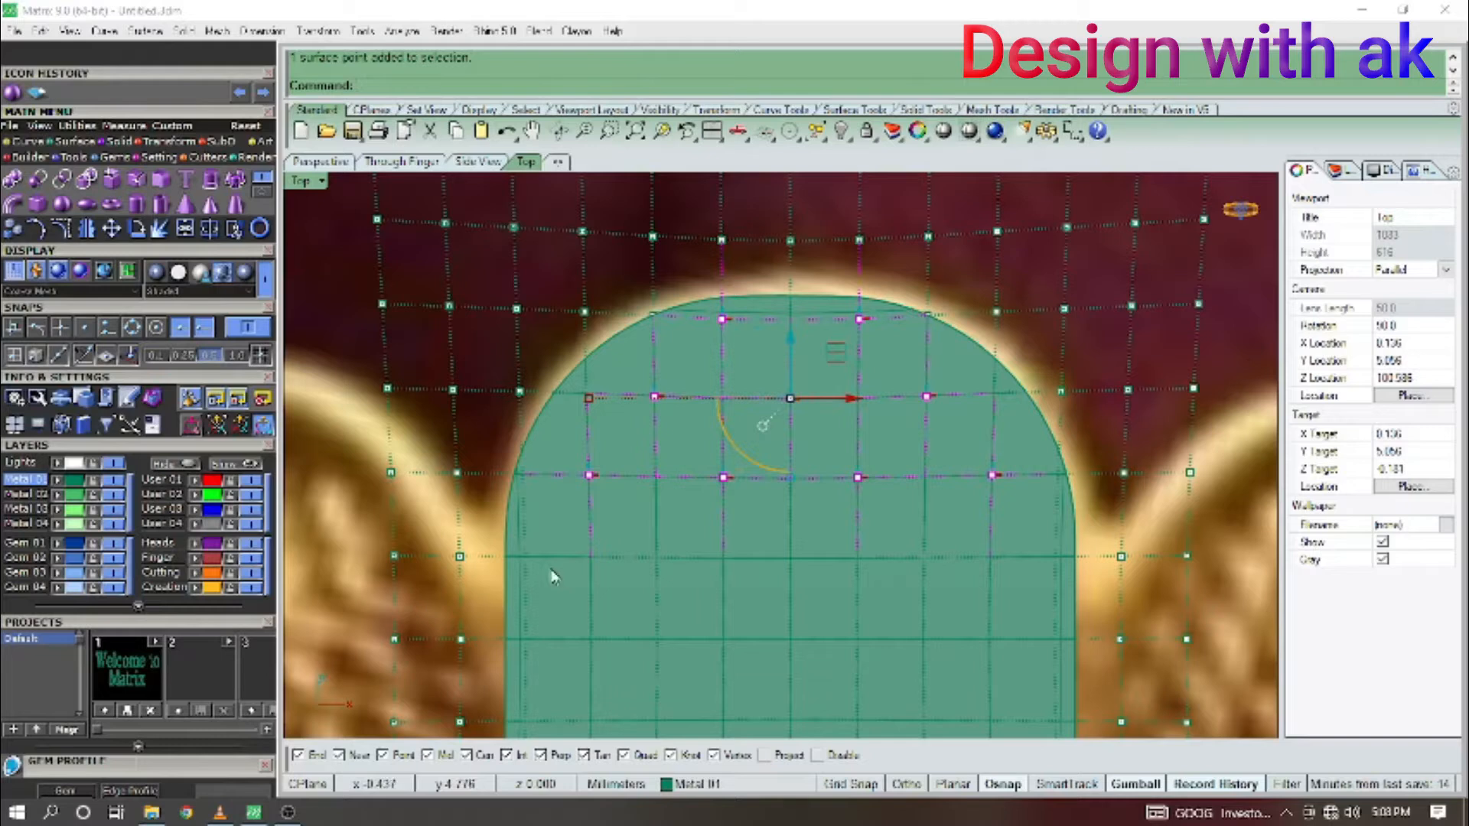
pyautogui.keyDown('shift'); pyautogui.click(657, 558); pyautogui.keyUp('shift')
pyautogui.scroll(10, 775, 523)
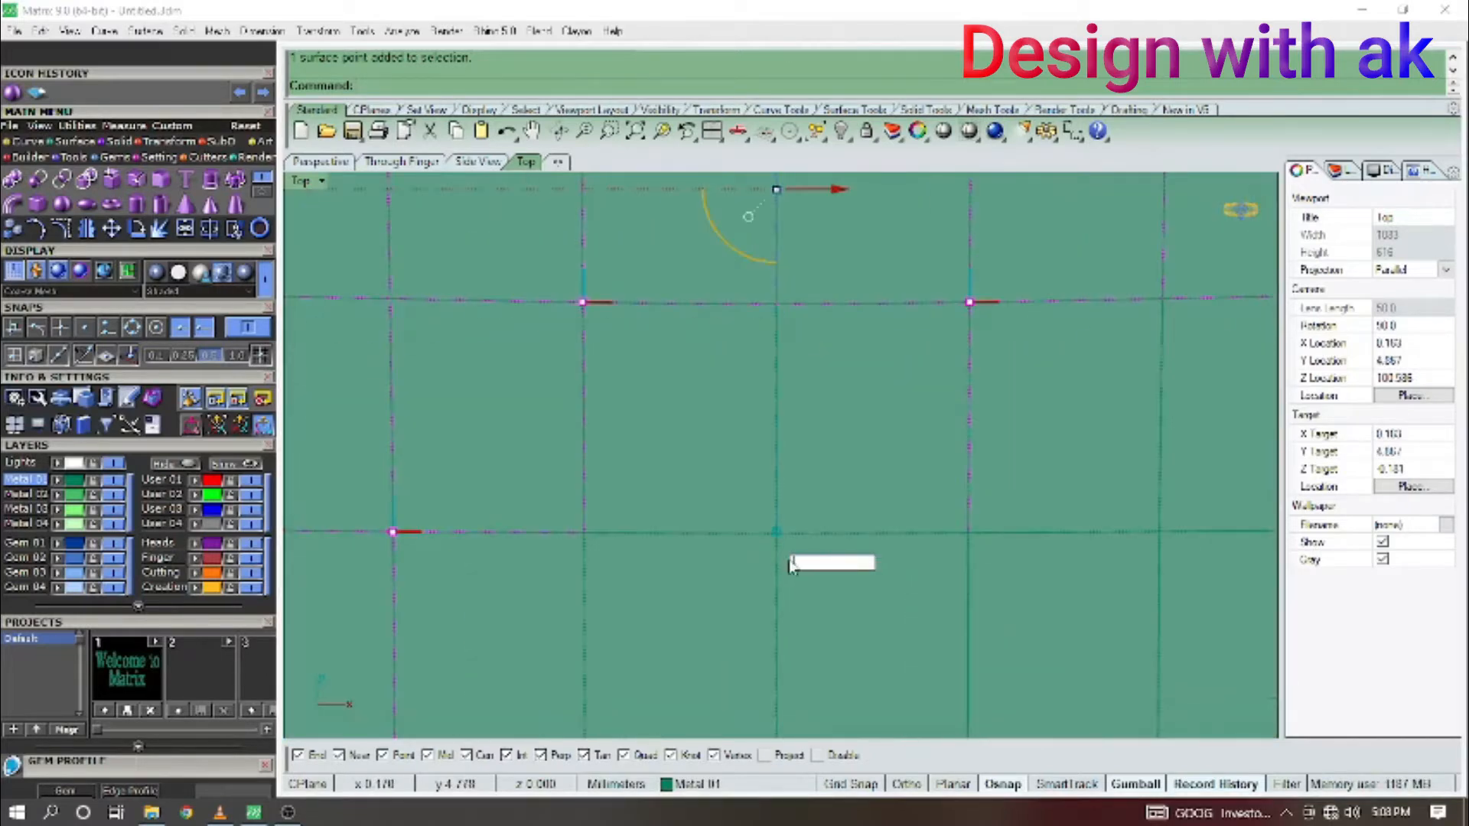
pyautogui.scroll(-8, 727, 456)
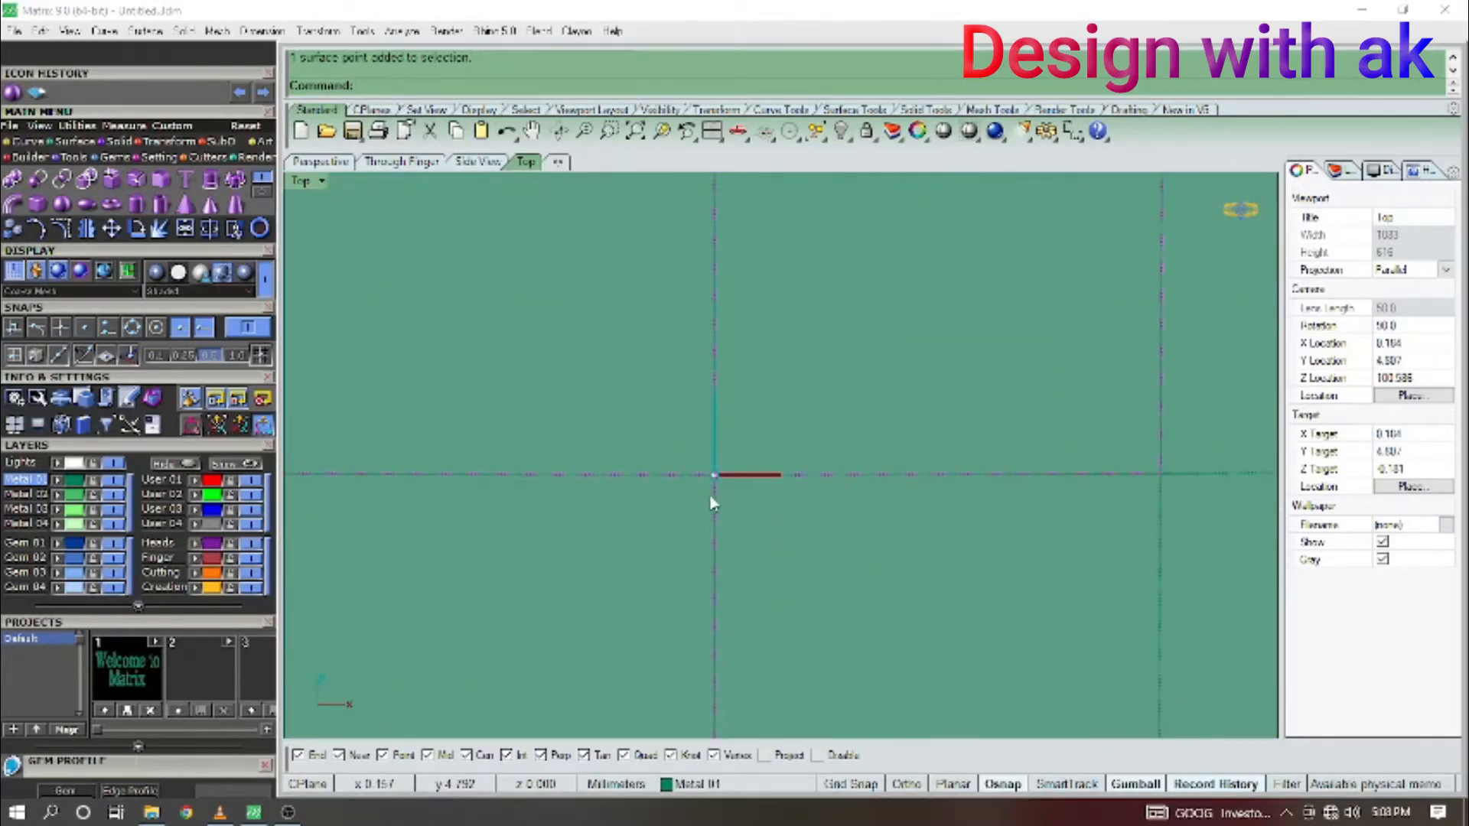
pyautogui.scroll(-3, 902, 447)
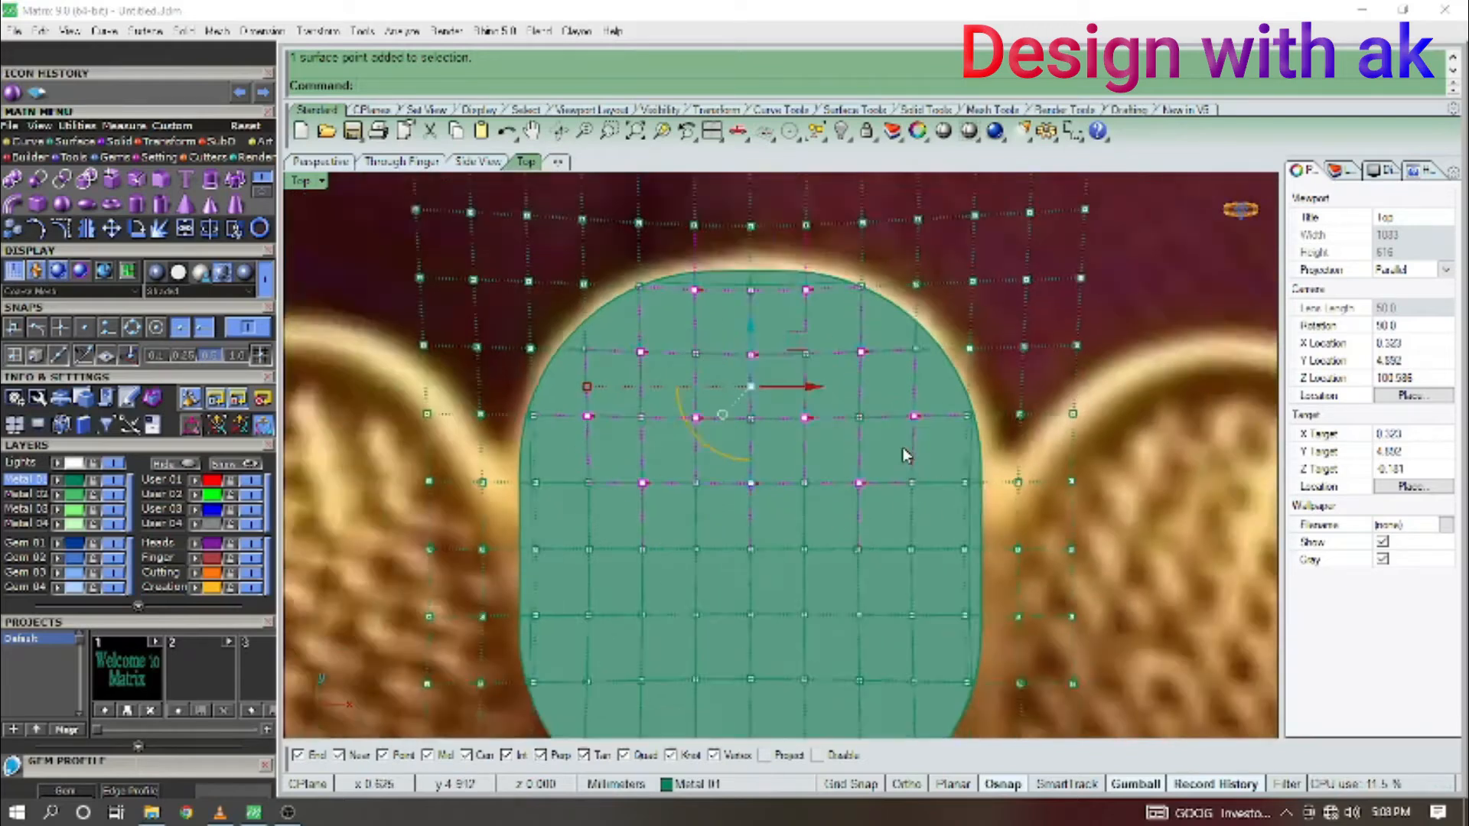
pyautogui.scroll(5, 707, 526)
pyautogui.keyDown('shift'); pyautogui.click(640, 505); pyautogui.keyUp('shift')
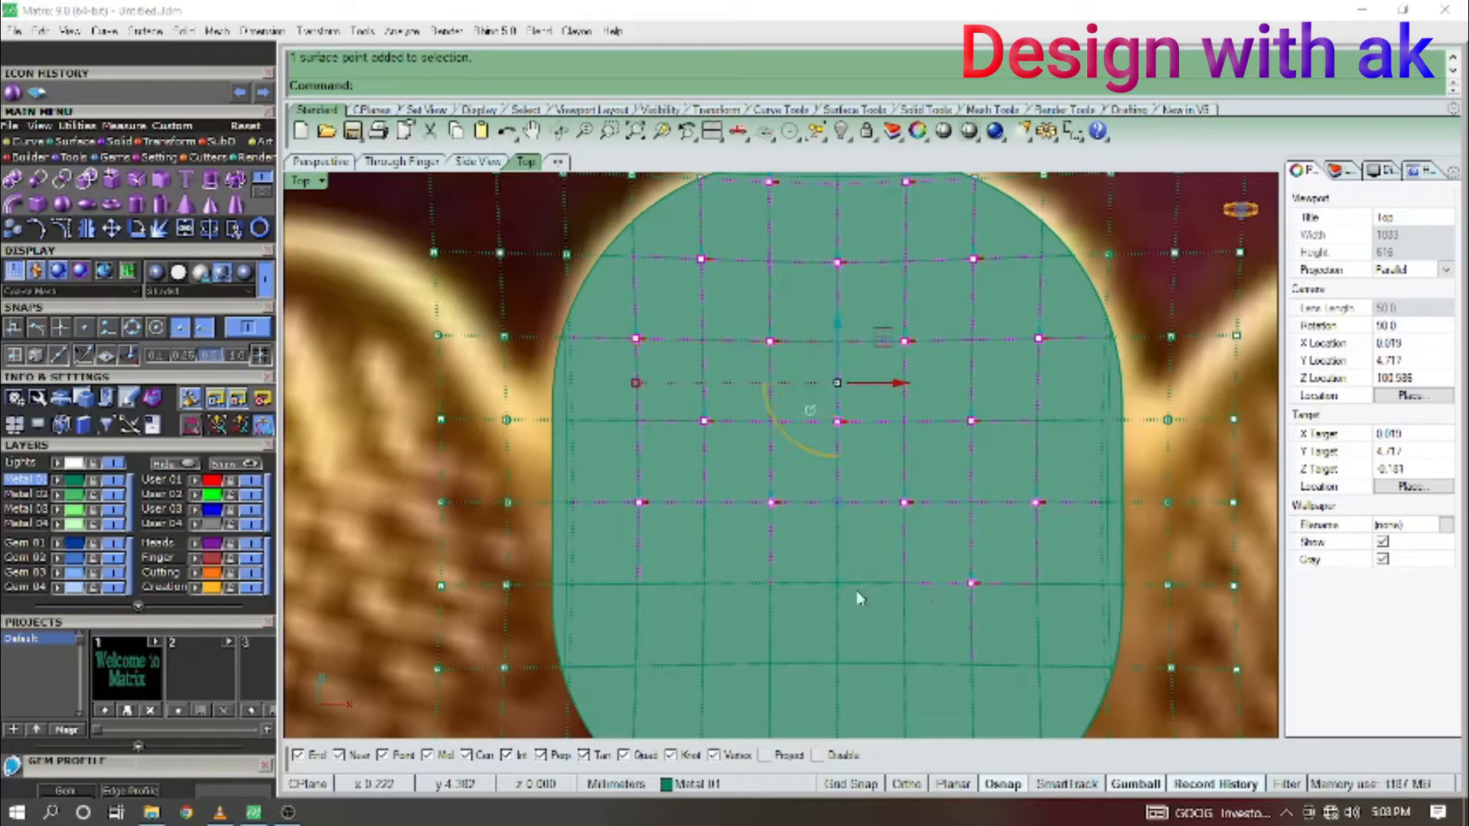
pyautogui.scroll(5, 840, 597)
pyautogui.scroll(5, 840, 566)
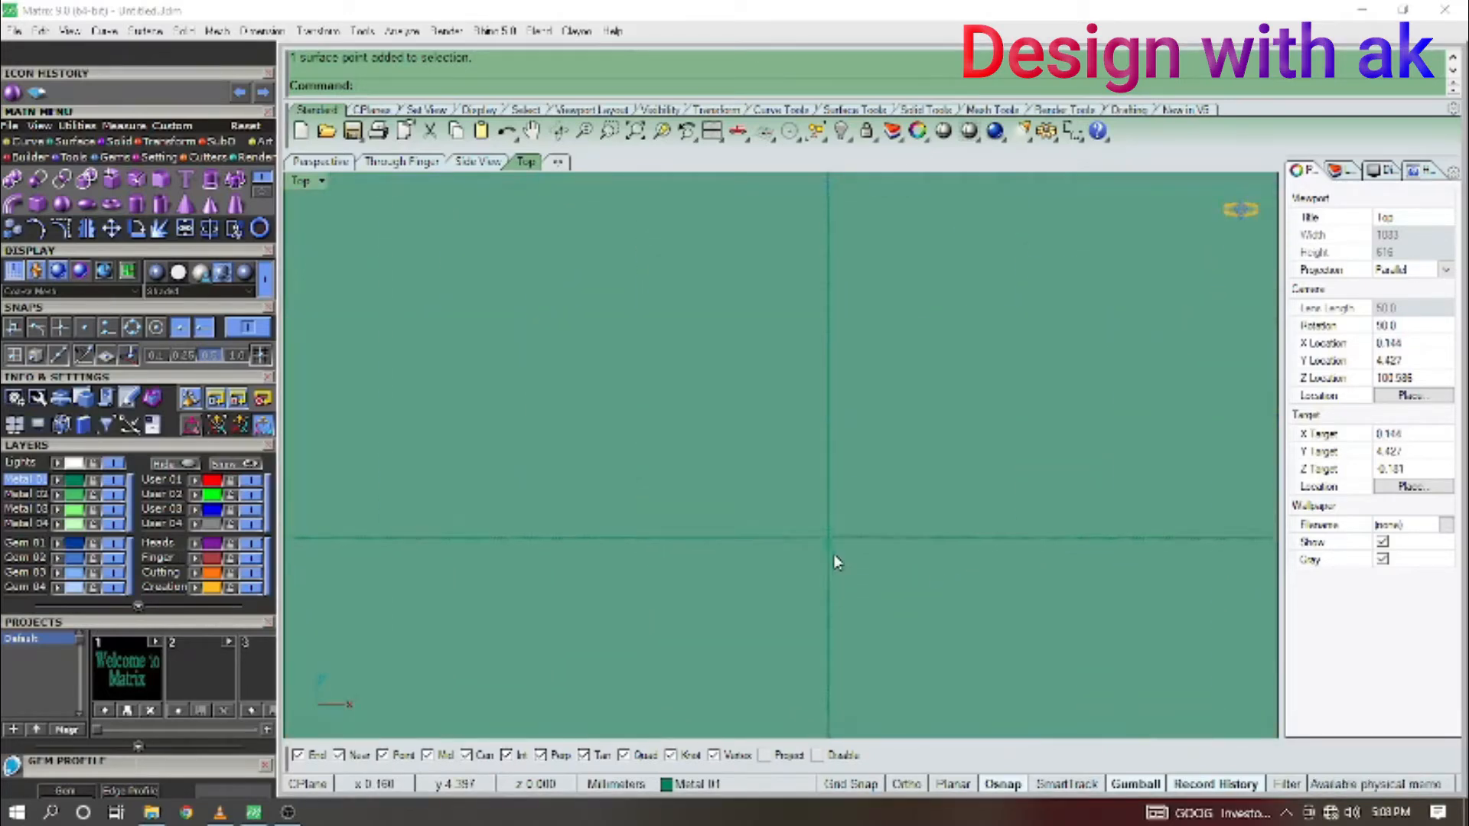
pyautogui.scroll(-8, 907, 513)
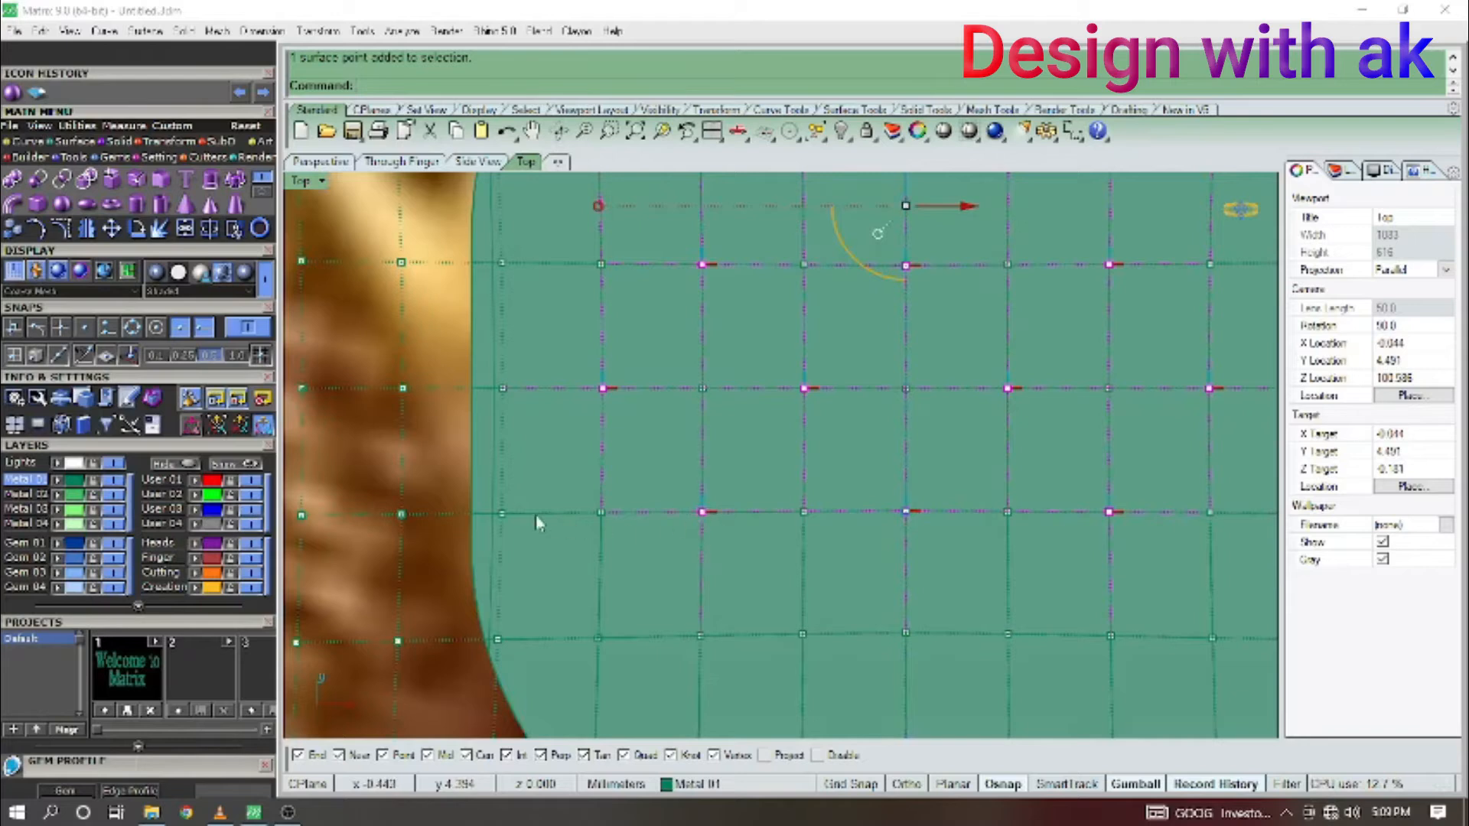
pyautogui.scroll(-4, 536, 517)
pyautogui.scroll(4, 616, 509)
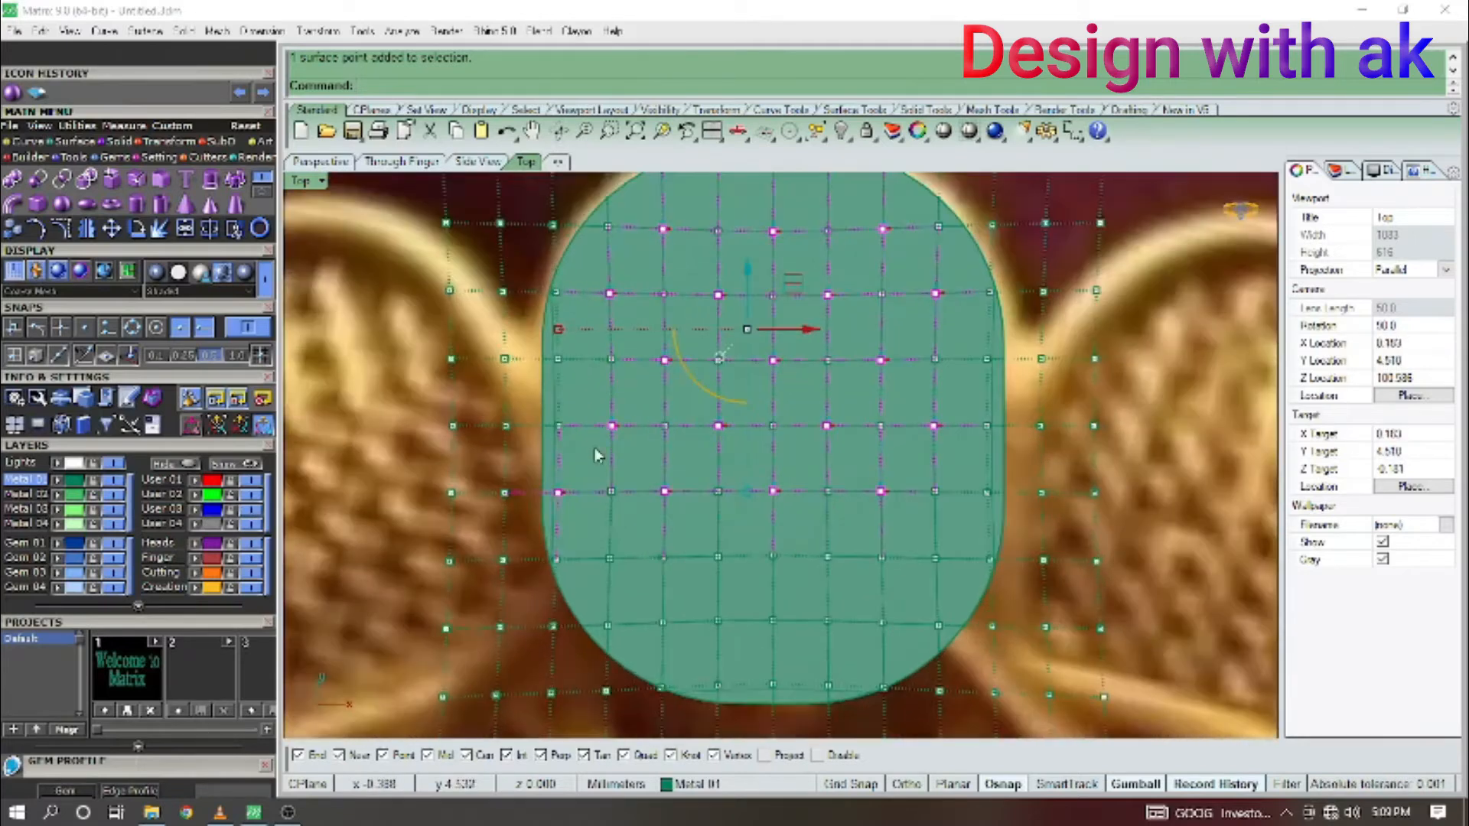
pyautogui.scroll(-3, 559, 382)
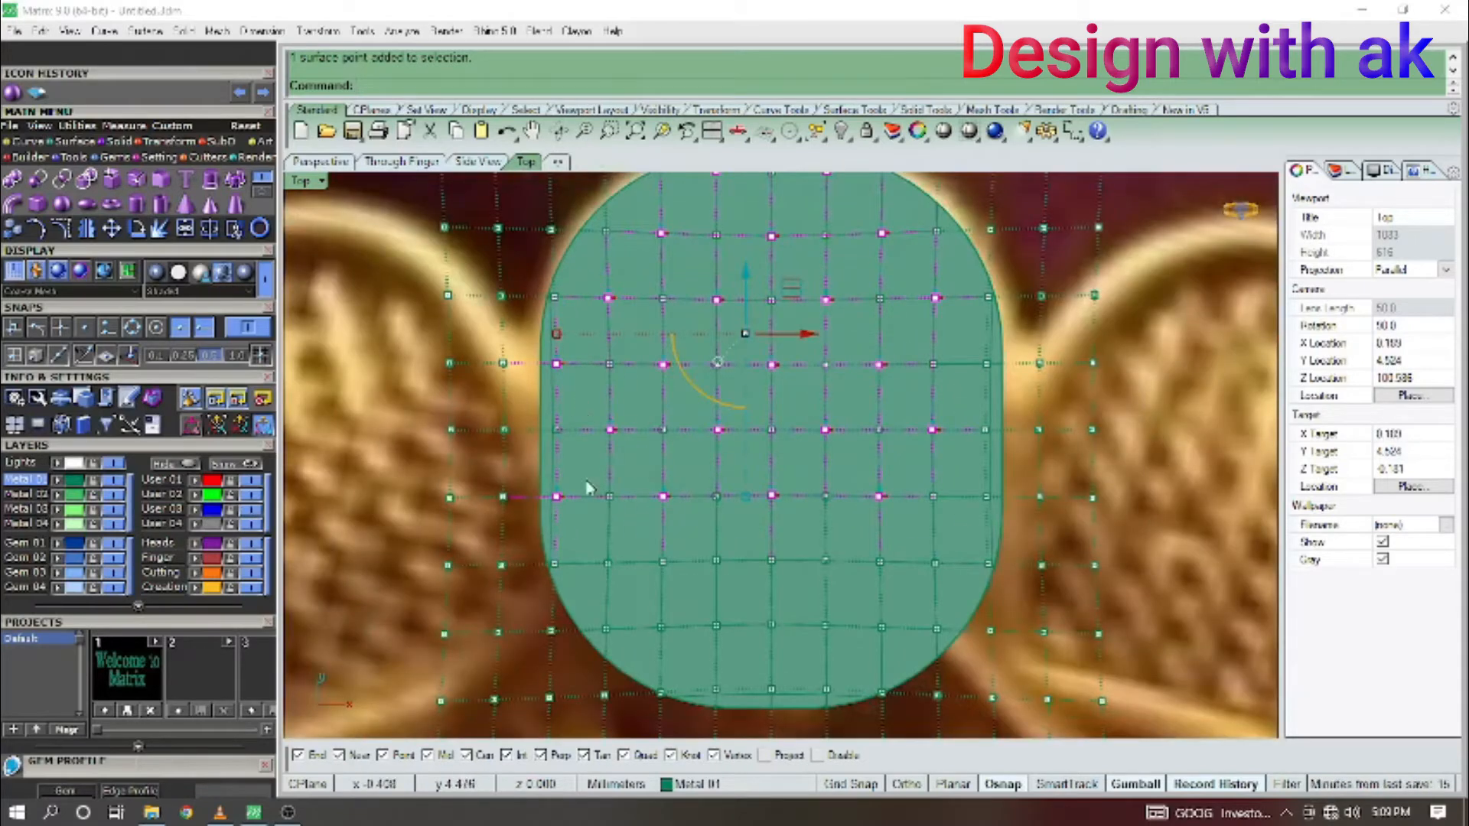
pyautogui.keyDown('shift'); pyautogui.click(606, 566); pyautogui.keyUp('shift')
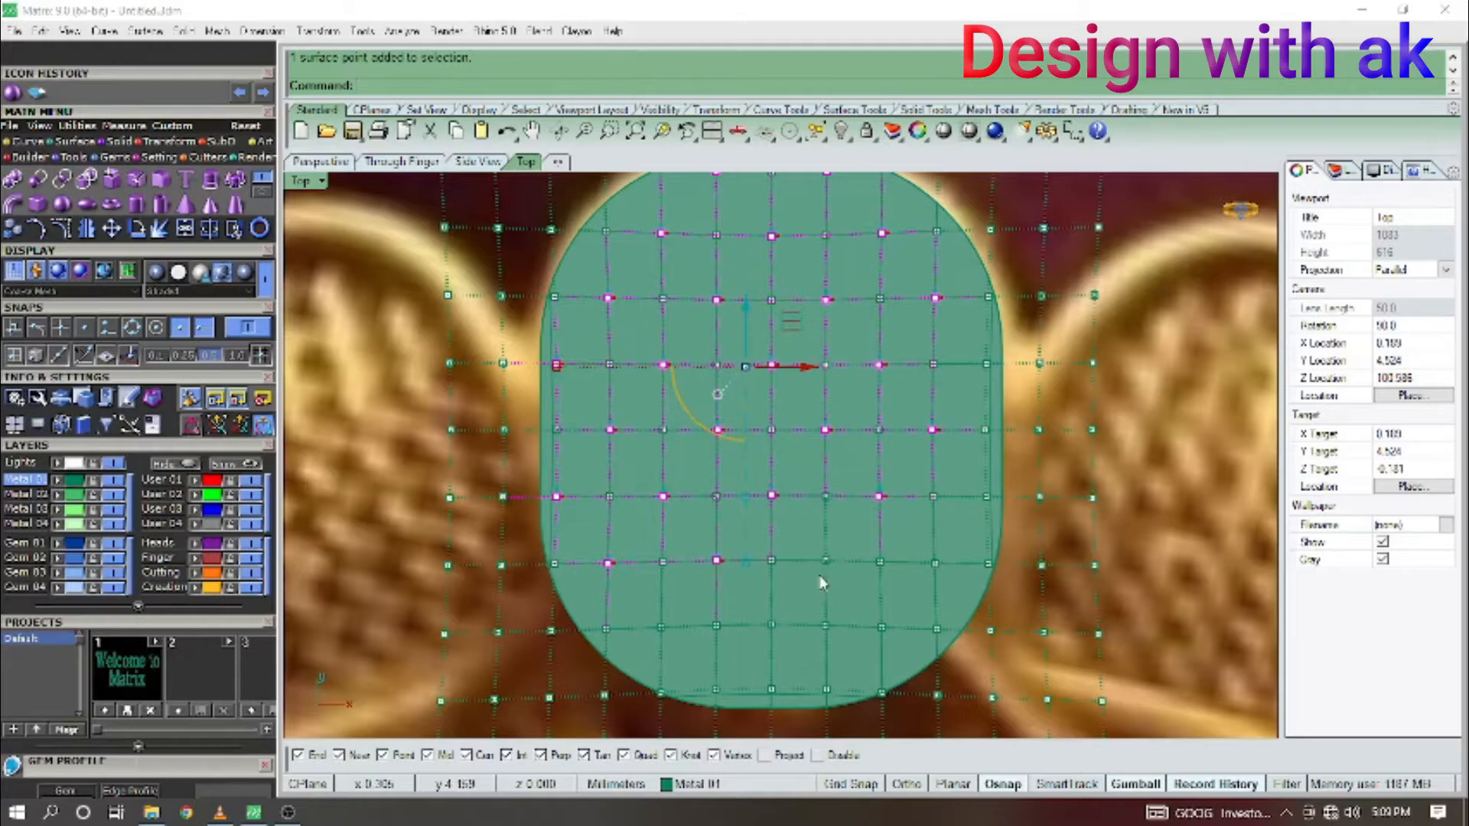
pyautogui.keyDown('shift'); pyautogui.click(882, 627); pyautogui.keyUp('shift')
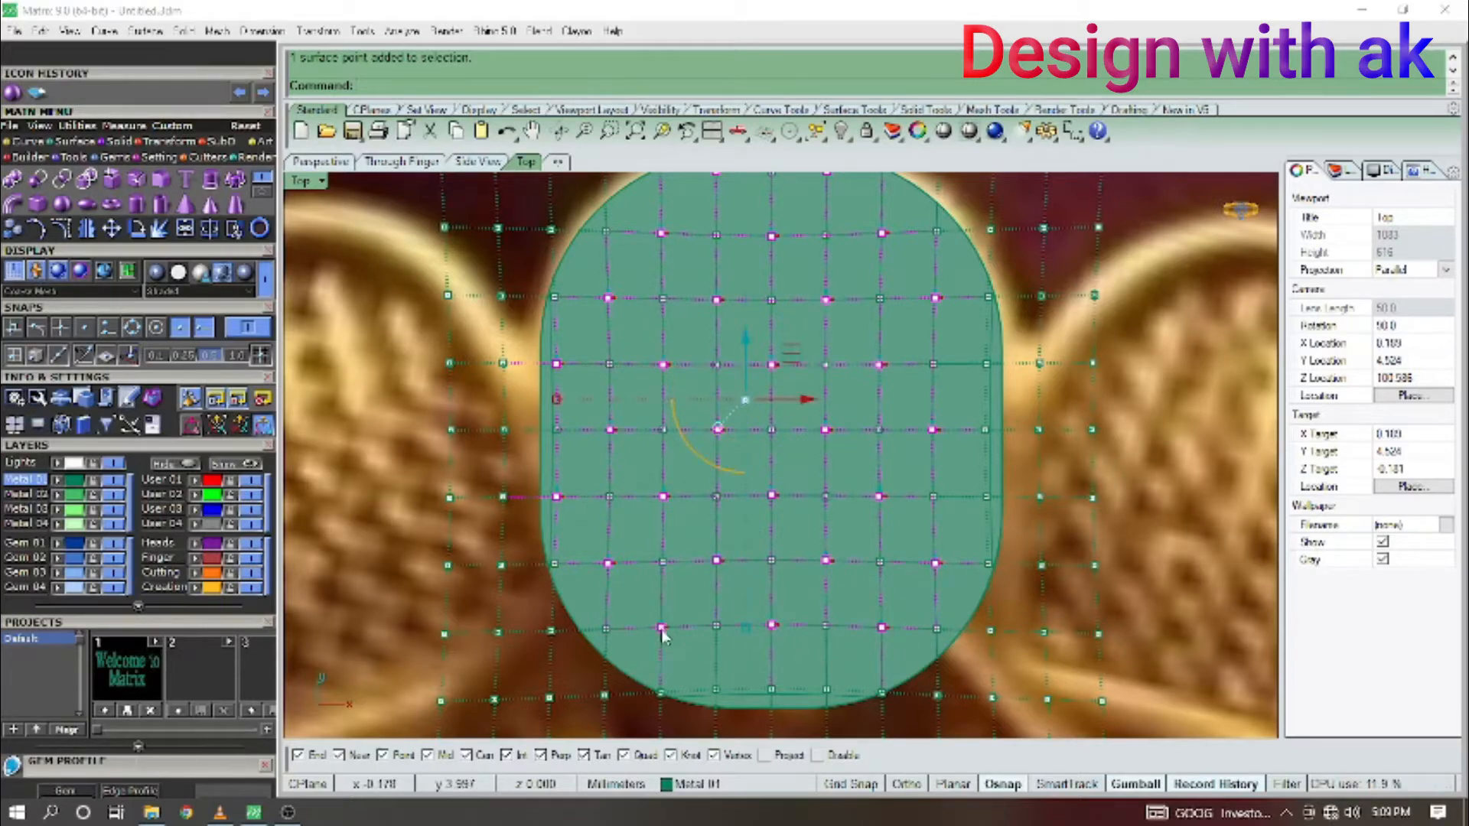
pyautogui.keyDown('shift'); pyautogui.click(718, 692); pyautogui.keyUp('shift')
# Raise the selected checkerboard control points vertically above the patch surface to form a bumpy texture.
pyautogui.keyDown('ctrl'); pyautogui.keyDown('shift'); pyautogui.moveTo(810, 679); pyautogui.dragTo(735, 389, button='right'); pyautogui.keyUp('shift'); pyautogui.keyUp('ctrl')
pyautogui.scroll(8, 737, 397)
pyautogui.moveTo(699, 514); pyautogui.dragTo(699, 391)
pyautogui.keyDown('ctrl'); pyautogui.keyDown('shift'); pyautogui.moveTo(741, 436); pyautogui.dragTo(780, 526, button='right'); pyautogui.keyUp('shift'); pyautogui.keyUp('ctrl')
pyautogui.scroll(-7, 924, 503)
pyautogui.scroll(6, 779, 530)
pyautogui.hotkey('ctrl', 'F2')
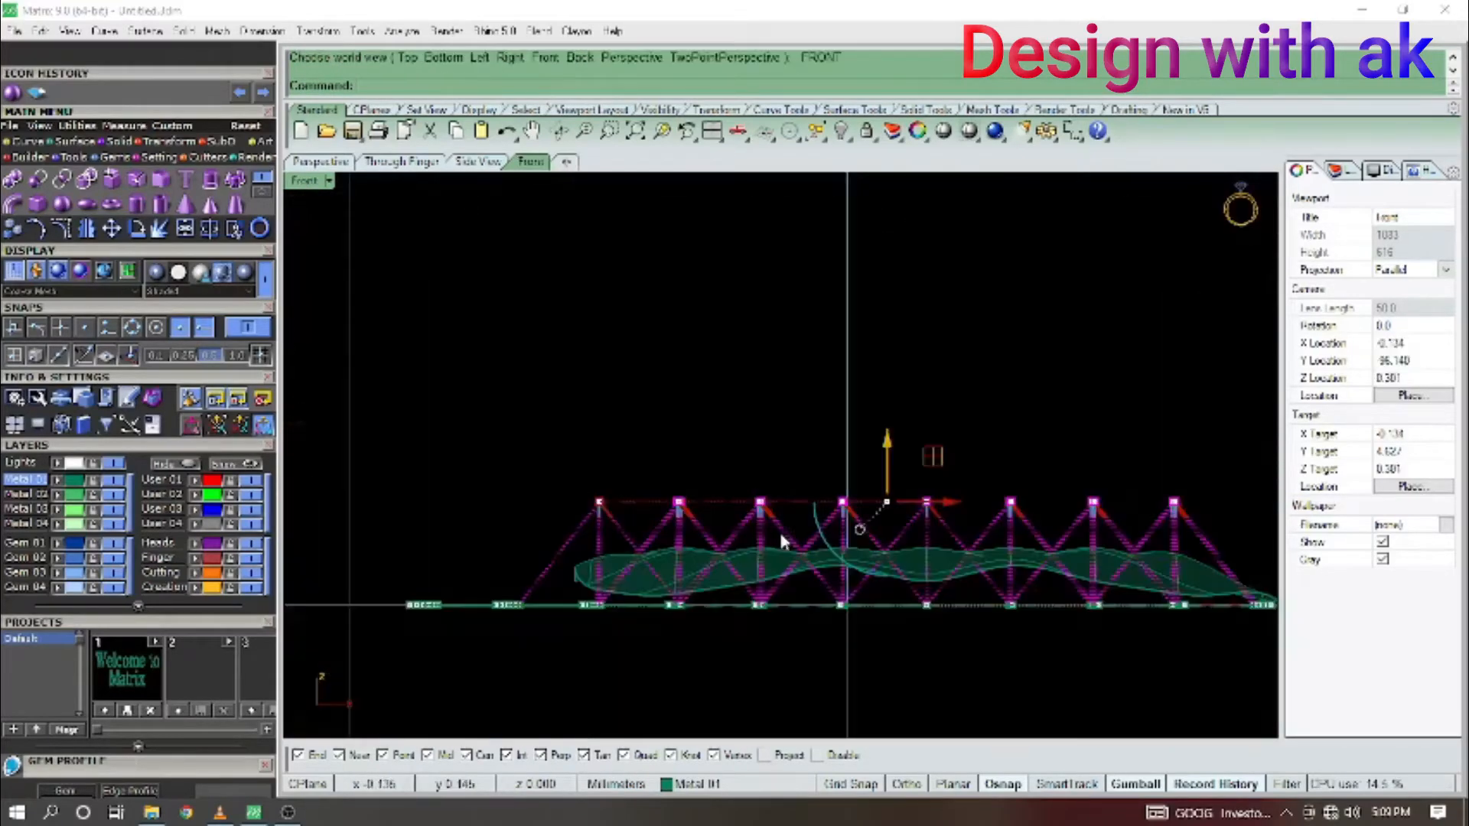
pyautogui.scroll(3, 779, 530)
pyautogui.moveTo(798, 435); pyautogui.dragTo(802, 348)
pyautogui.scroll(-5, 773, 578)
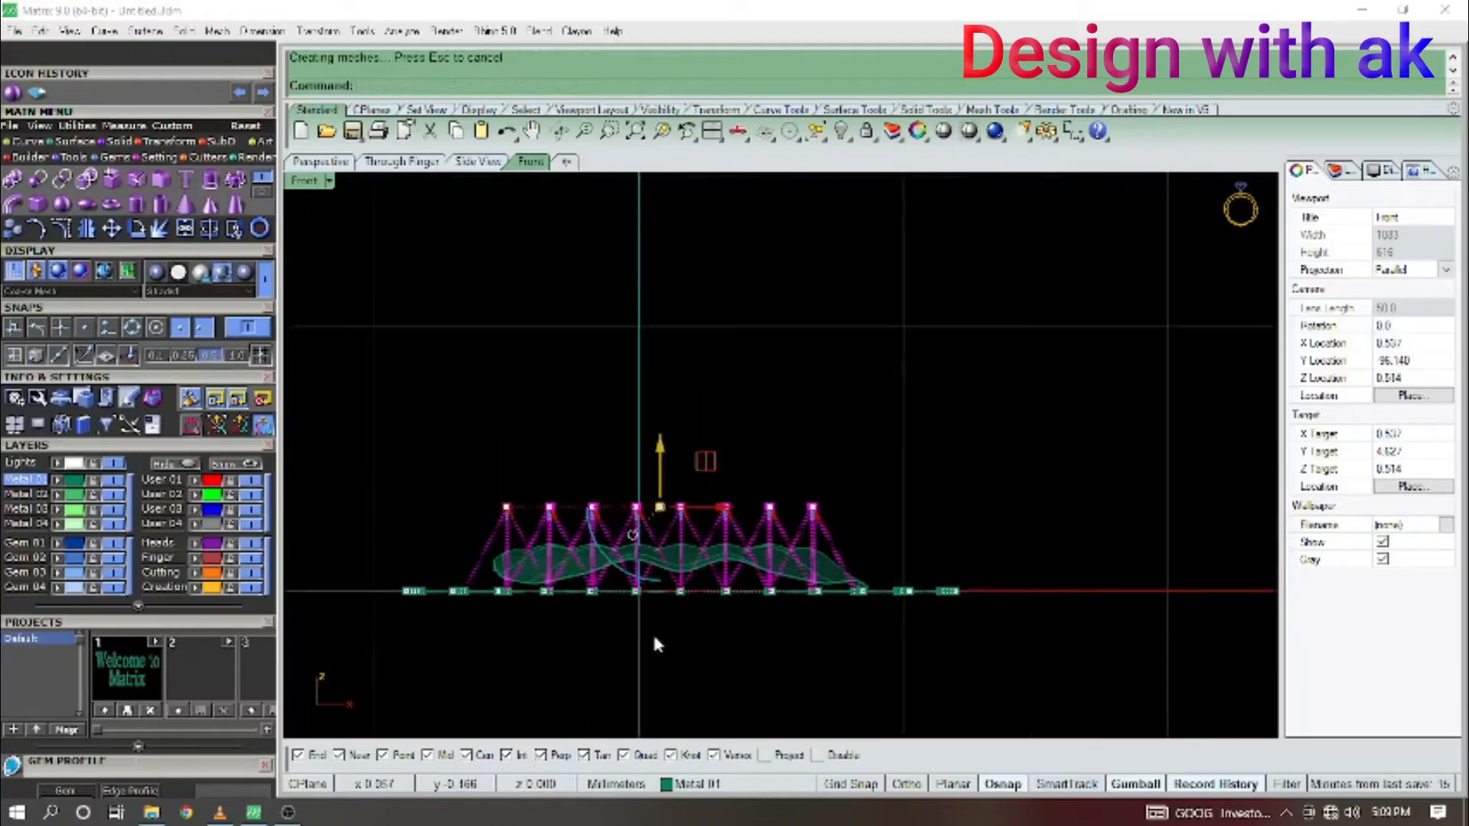
# Lower the flat base row of control points to deepen the bumps, and return to the Top view.
pyautogui.moveTo(365, 562); pyautogui.dragTo(1105, 647)
pyautogui.scroll(3, 658, 583)
pyautogui.moveTo(686, 562); pyautogui.dragTo(694, 637)
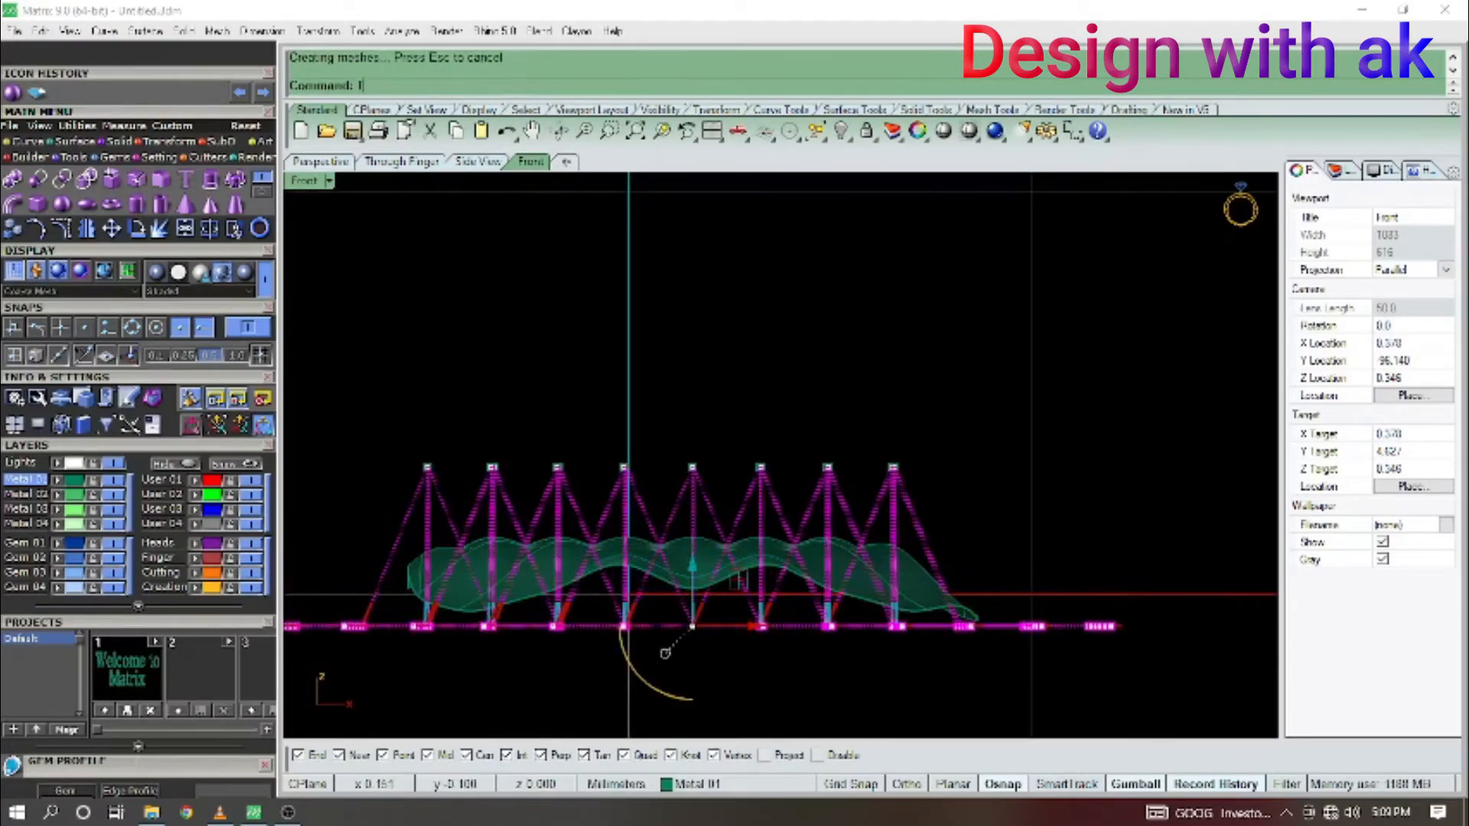
pyautogui.write('op')
pyautogui.press('Return')
pyautogui.scroll(6, 841, 436)
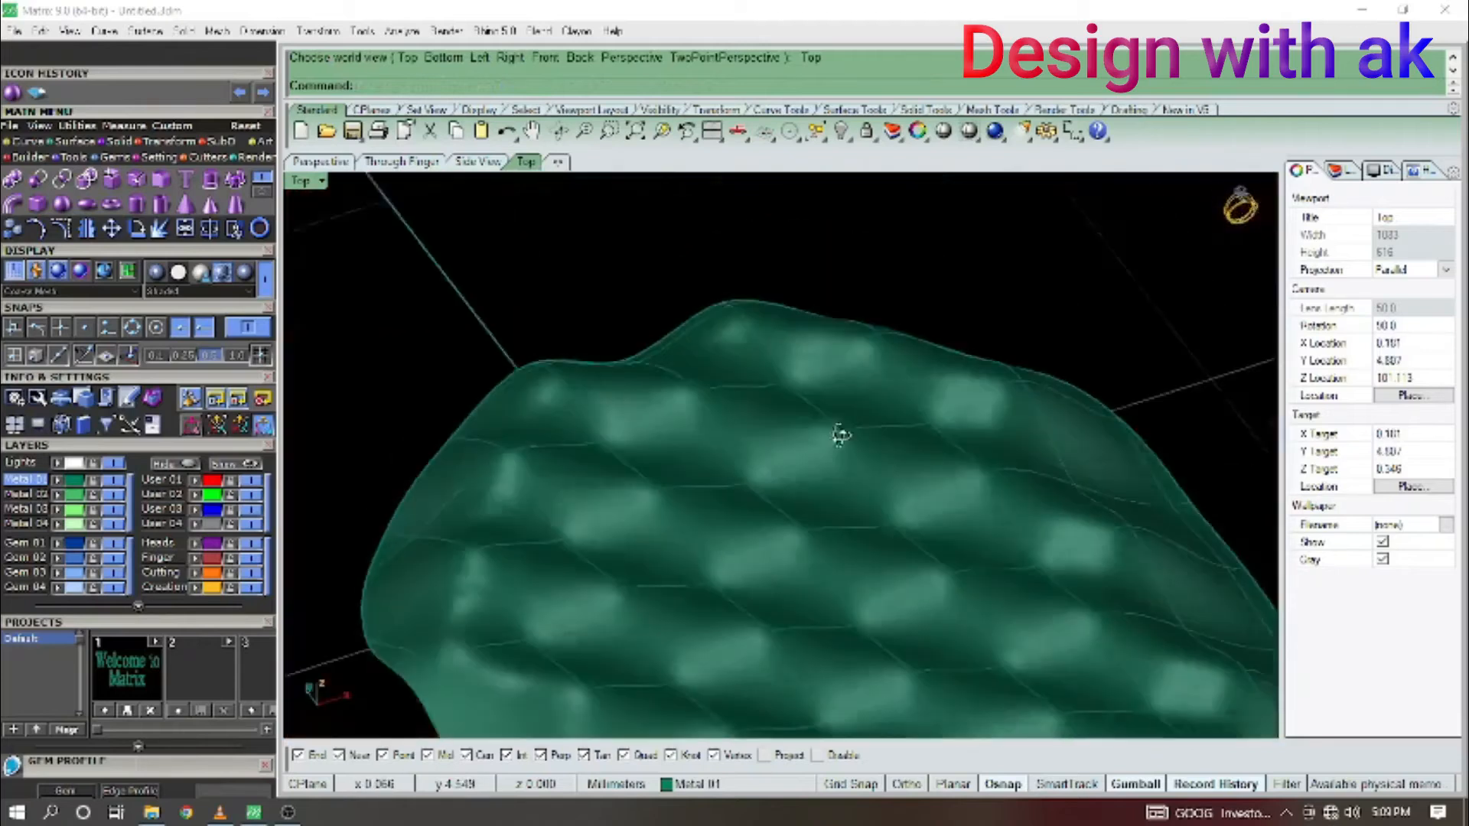
# Extrude the bumpy surface by -1 in the Front view and delete the leftover source geometry.
pyautogui.click(800, 552)
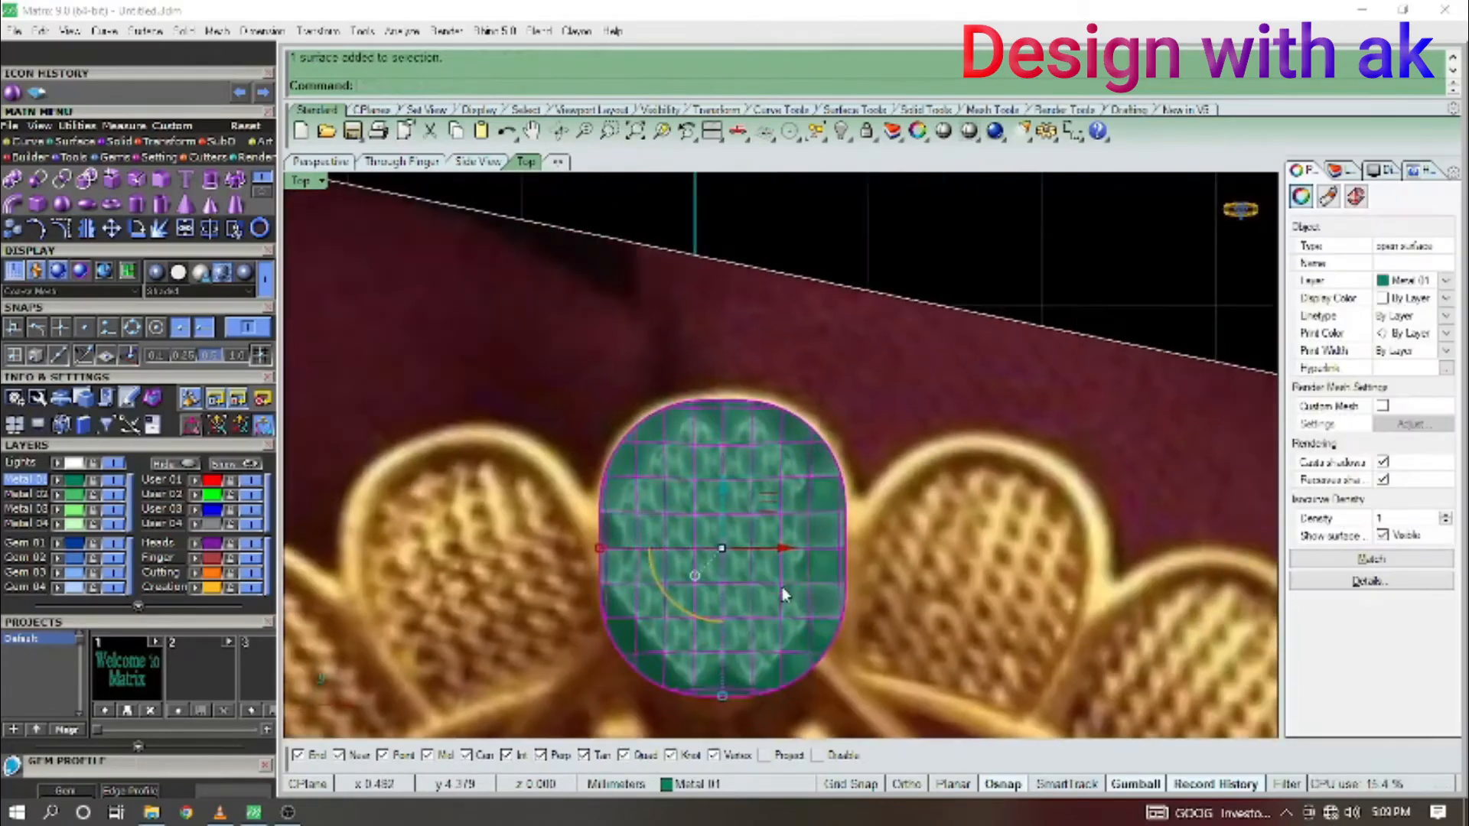
pyautogui.rightClick(782, 595)
pyautogui.write('front')
pyautogui.press('Return')
pyautogui.scroll(6, 779, 609)
pyautogui.write('b')
pyautogui.press('Return')
pyautogui.write('-1')
pyautogui.press('Return')
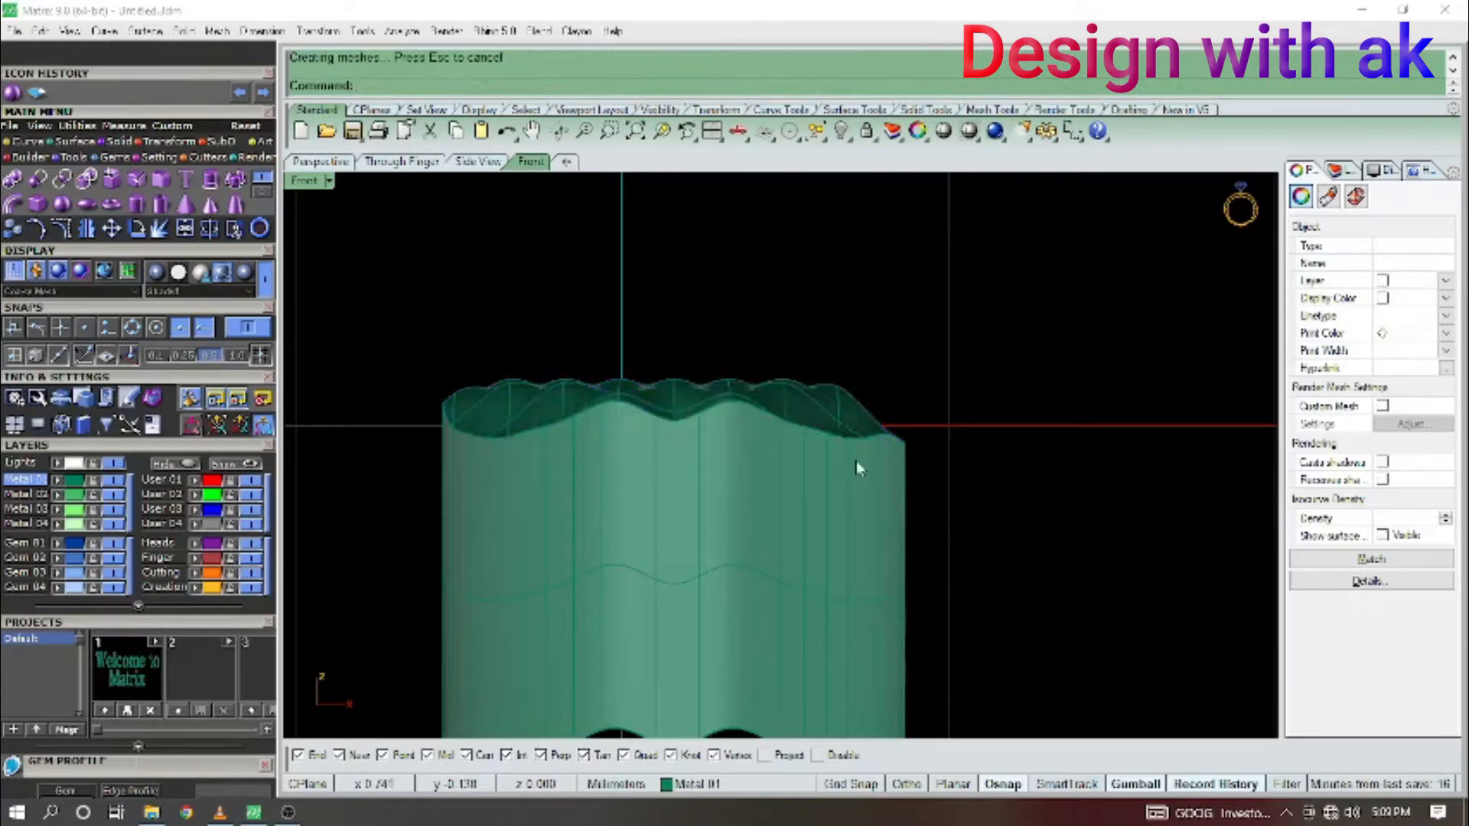
pyautogui.click(856, 460)
pyautogui.click(880, 466)
pyautogui.press('Delete')
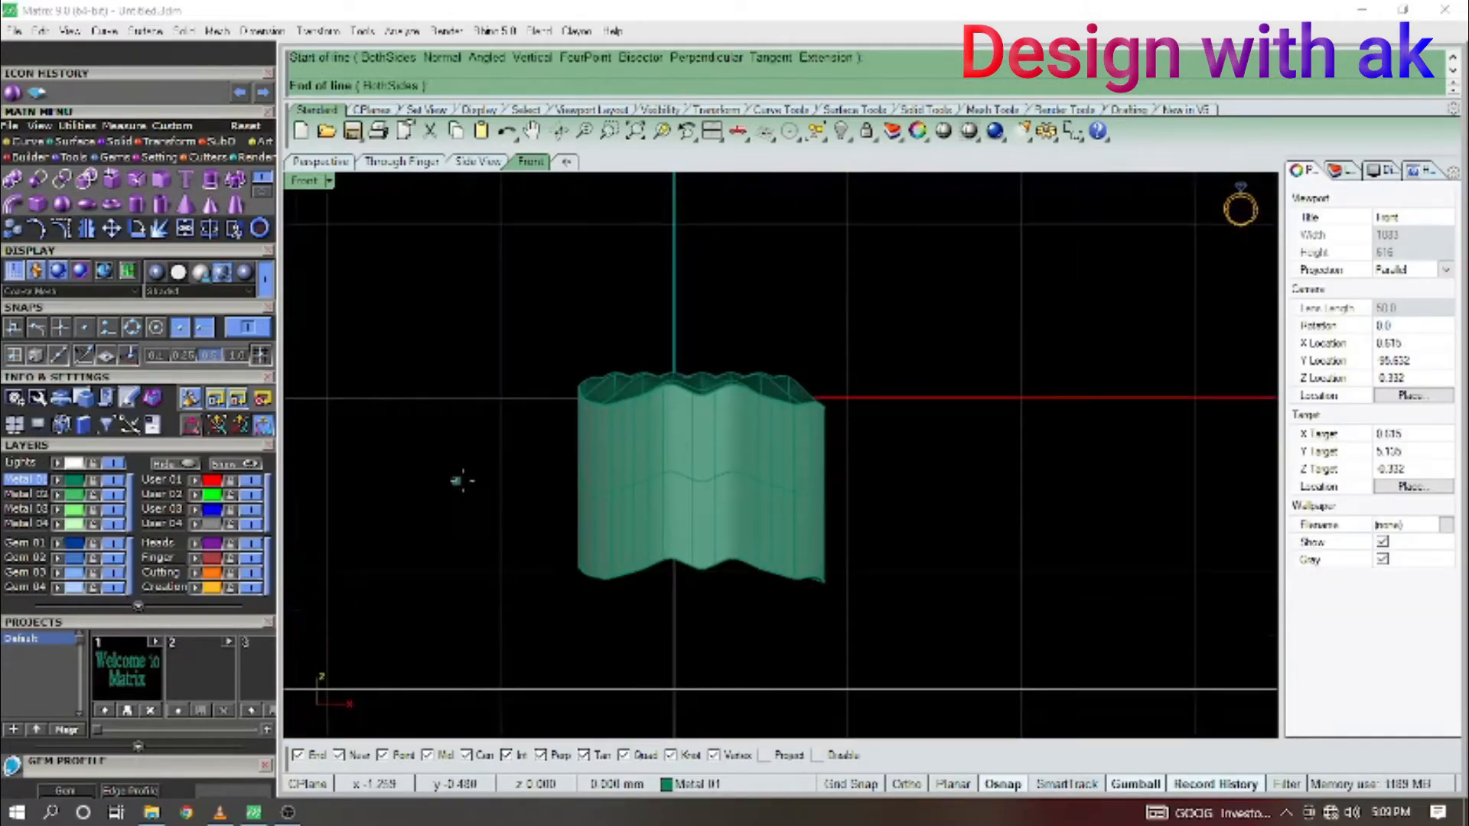
# Draw a horizontal line about 3.6 mm long across the side of the textured block, and extrude it into a surface.
pyautogui.click(1088, 481)
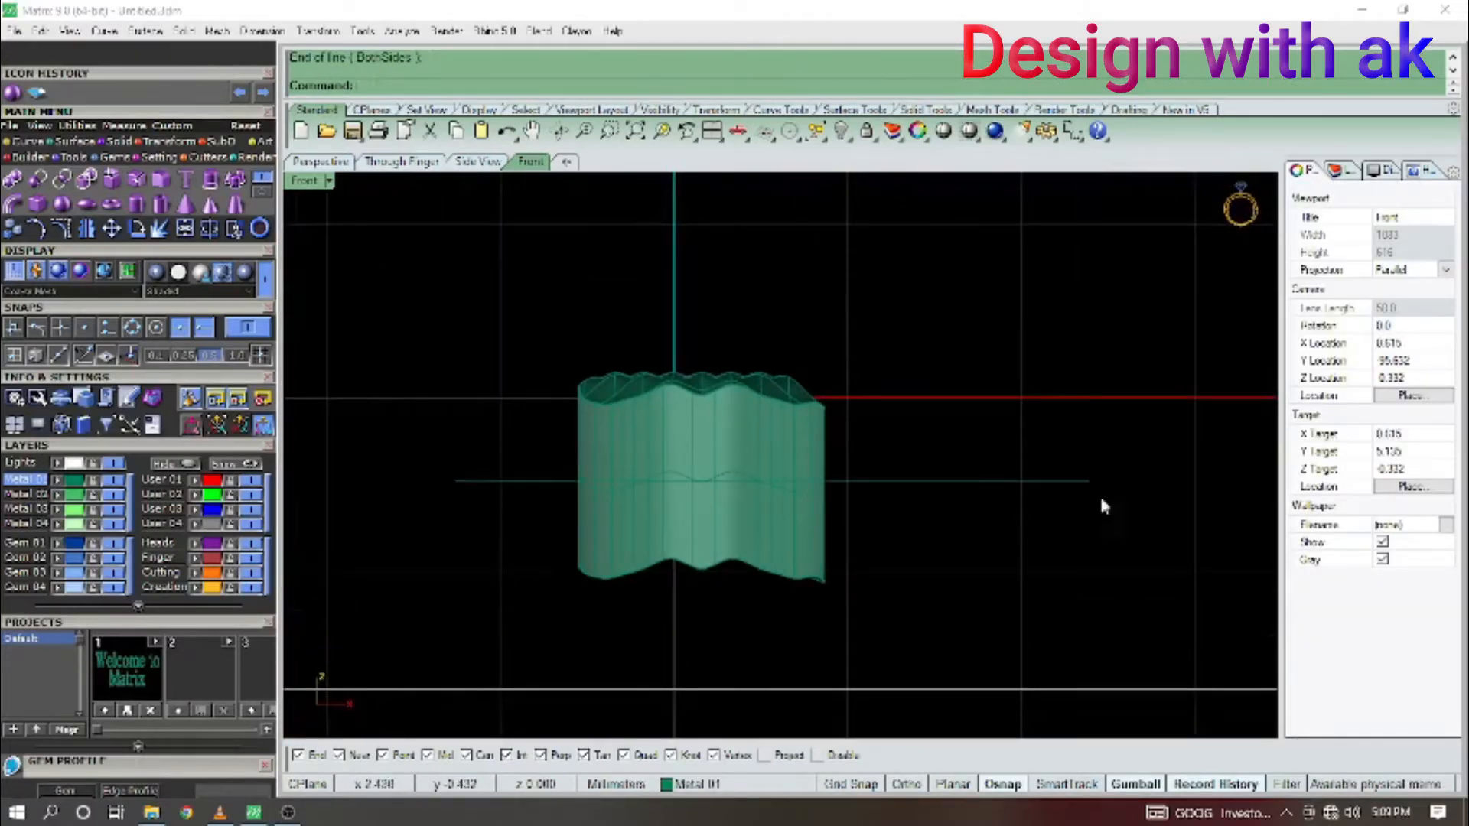
pyautogui.moveTo(1103, 433); pyautogui.dragTo(931, 552)
pyautogui.write('ex')
pyautogui.press('Return')
pyautogui.write('d')
pyautogui.press('Return')
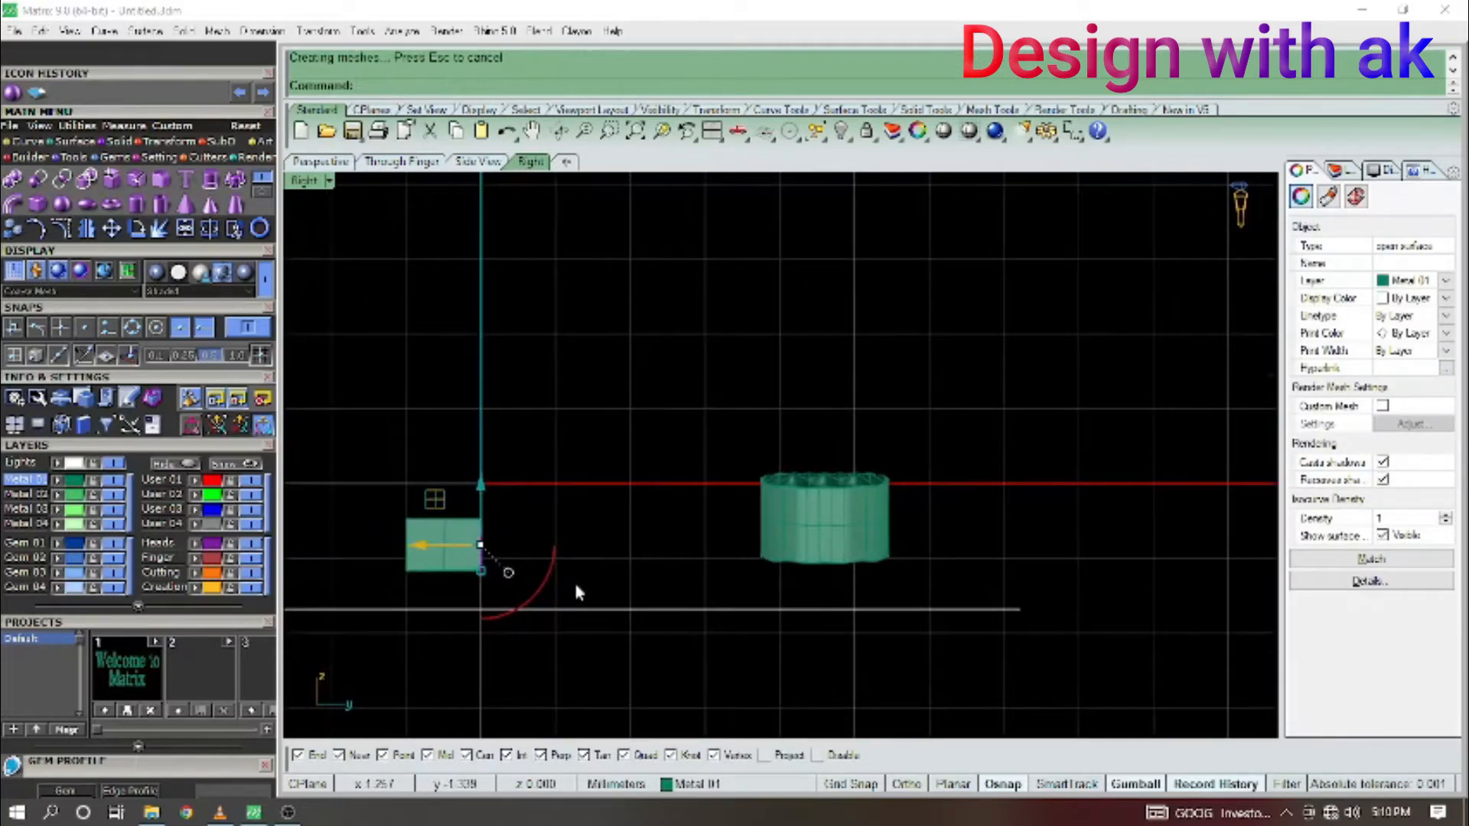
# Cut the textured block at the horizontal line's height, keeping the upper part as a closed solid.
pyautogui.hotkey('ctrl', 'z')
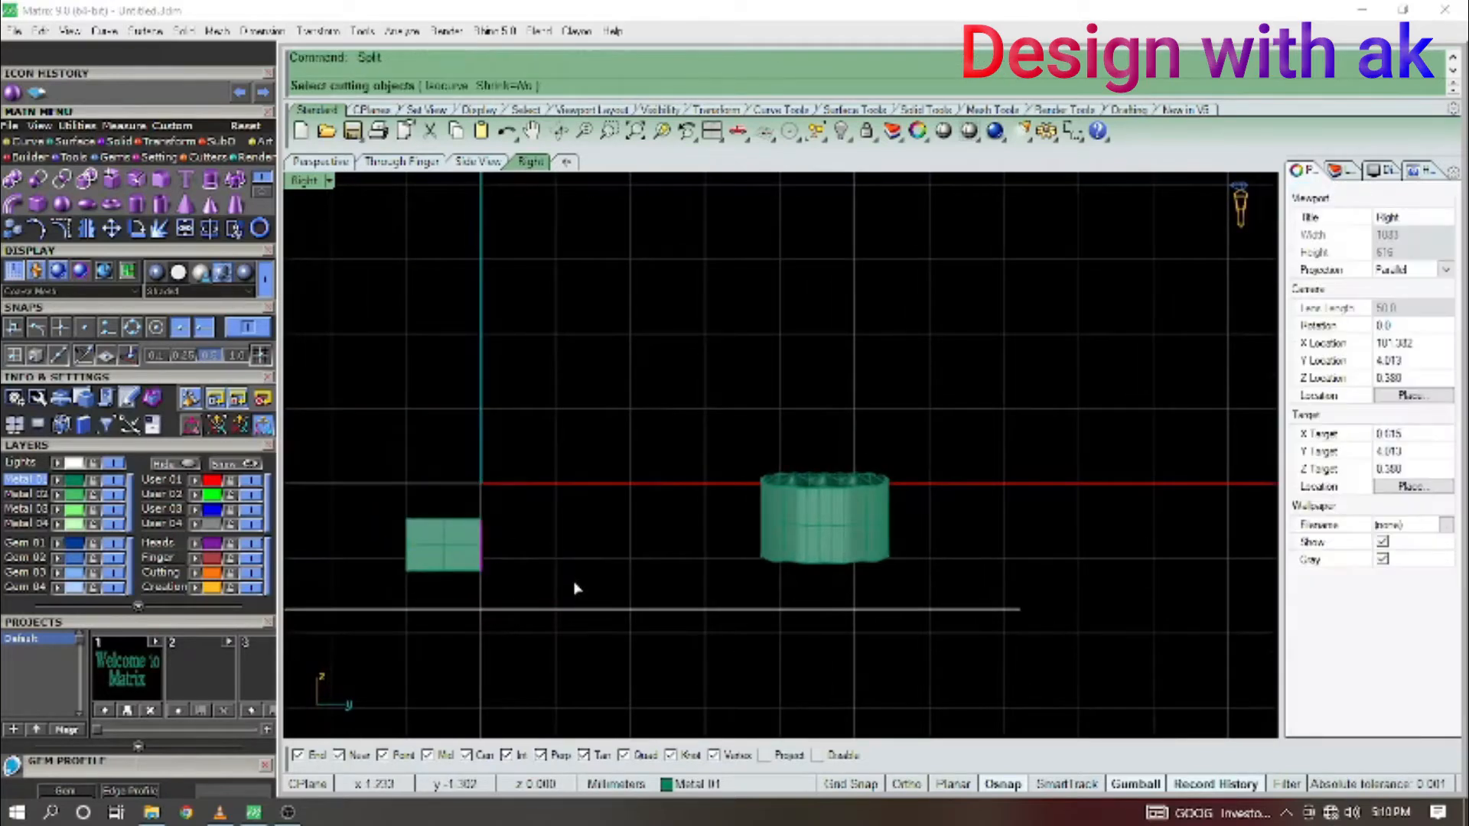
pyautogui.rightClick(542, 566)
pyautogui.click(1073, 551)
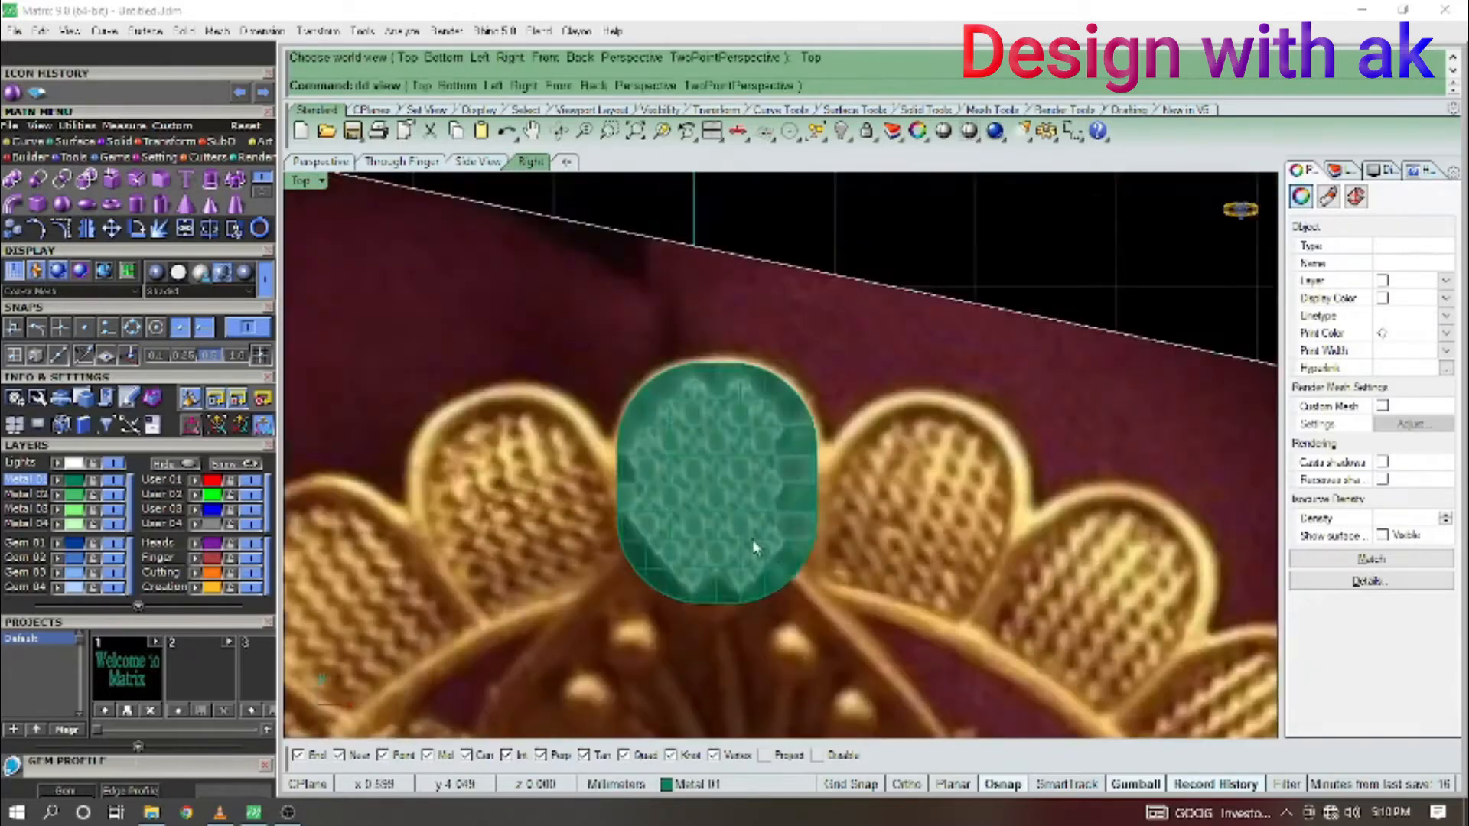
pyautogui.click(789, 581)
pyautogui.moveTo(846, 613); pyautogui.dragTo(794, 459, button='right')
pyautogui.press('Escape')
pyautogui.hotkey('ctrl', 'F1')
pyautogui.moveTo(857, 543); pyautogui.dragTo(926, 593, button='right')
pyautogui.click(776, 528)
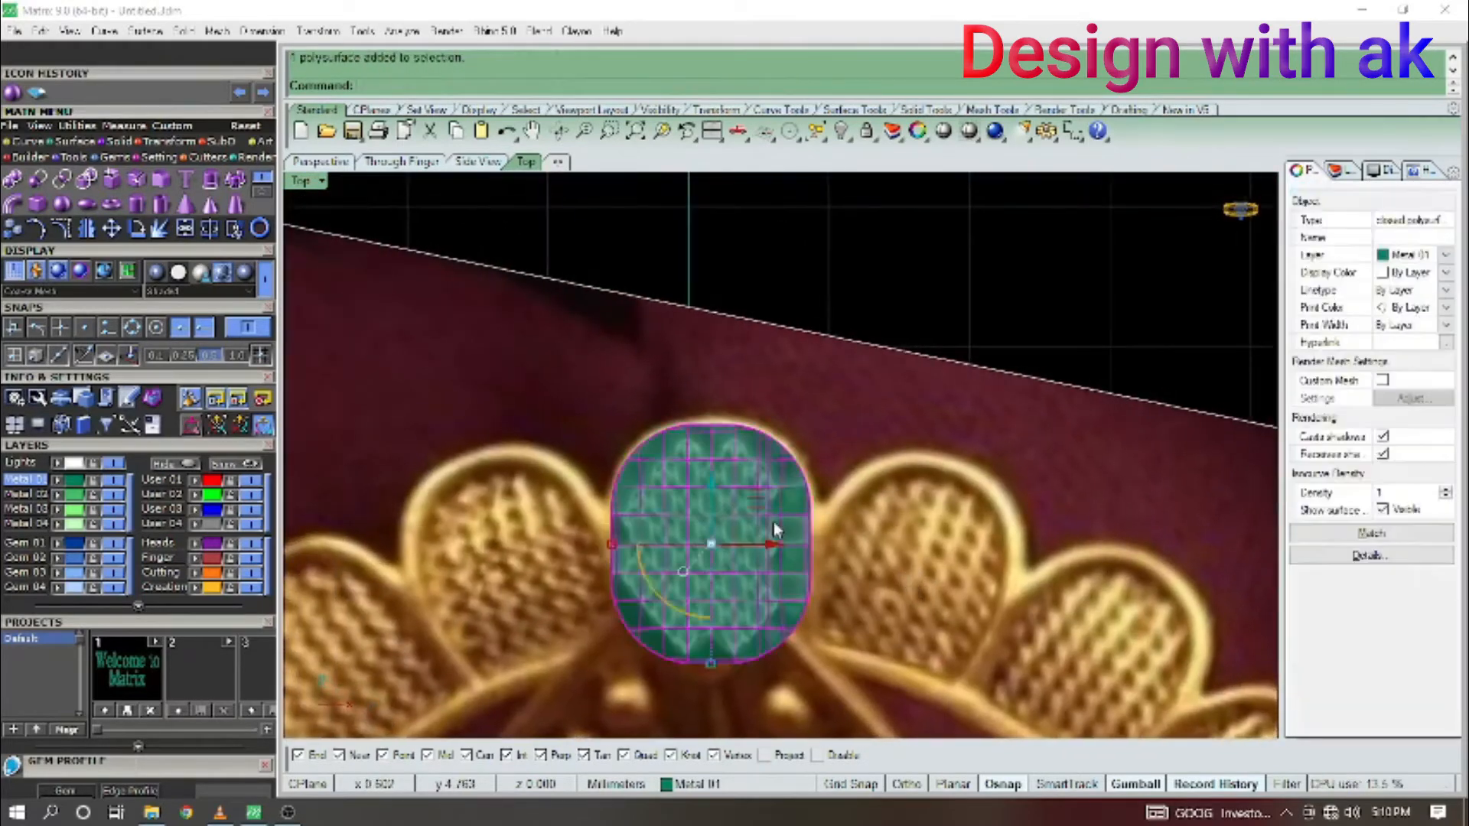
# Place an editing cage with control points around the textured block in the Right view, accepting the default options.
pyautogui.hotkey('ctrl', 'F3')
pyautogui.scroll(4, 781, 516)
pyautogui.hotkey('ctrl', 'F2')
pyautogui.moveTo(863, 487); pyautogui.dragTo(895, 513, button='right')
pyautogui.press('Escape')
pyautogui.hotkey('ctrl', 'F3')
pyautogui.click(752, 502)
pyautogui.scroll(-6, 752, 511)
pyautogui.press('Return')
pyautogui.press('Return')
pyautogui.press('Return')
pyautogui.scroll(2, 654, 461)
# Raise the two middle columns of cage points to arch the textured block, and remove the cage.
pyautogui.moveTo(636, 441); pyautogui.dragTo(816, 689)
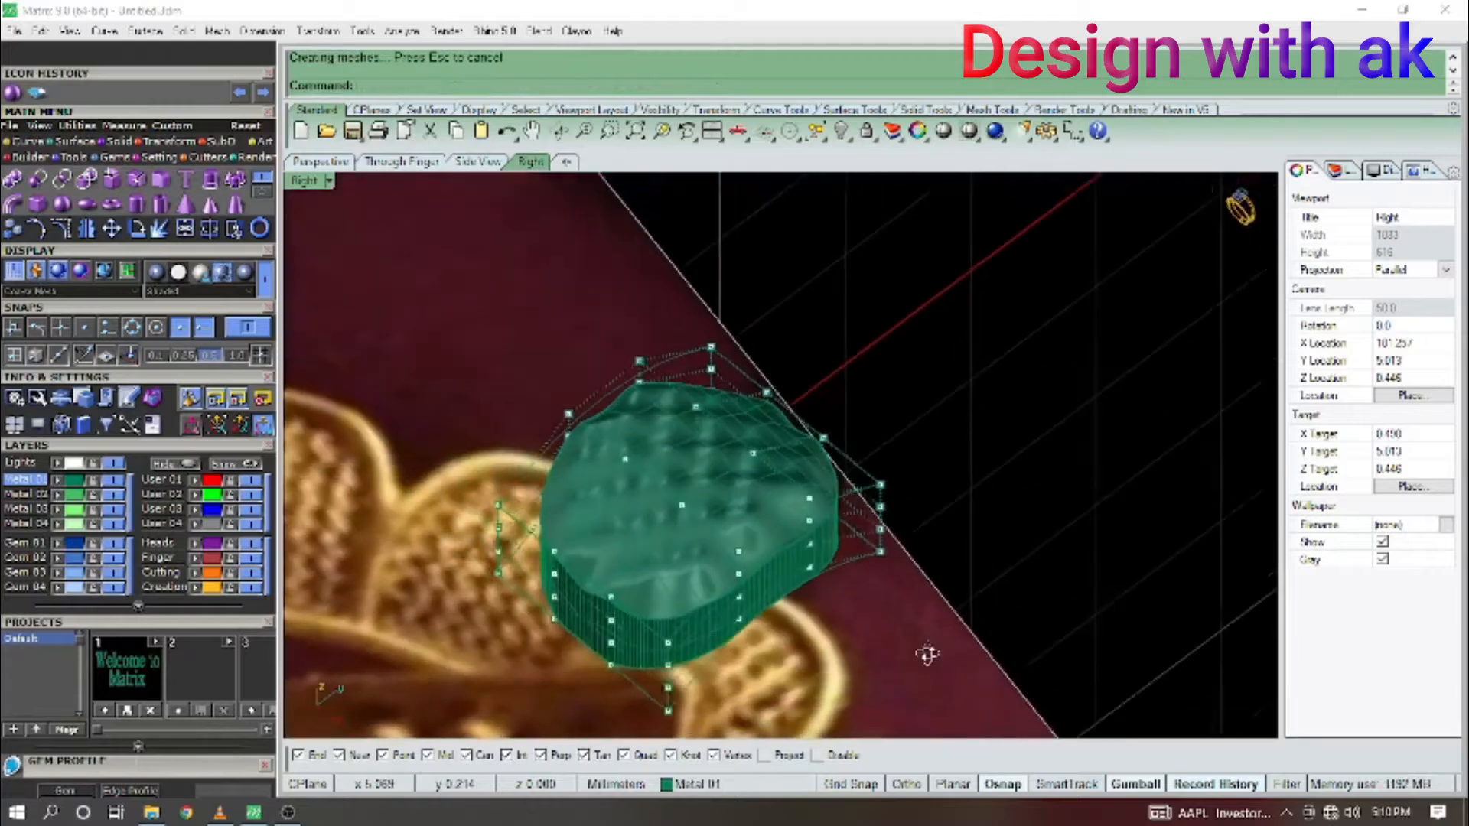
pyautogui.hotkey('ctrl', 'z')
pyautogui.moveTo(746, 476); pyautogui.dragTo(721, 490, button='right')
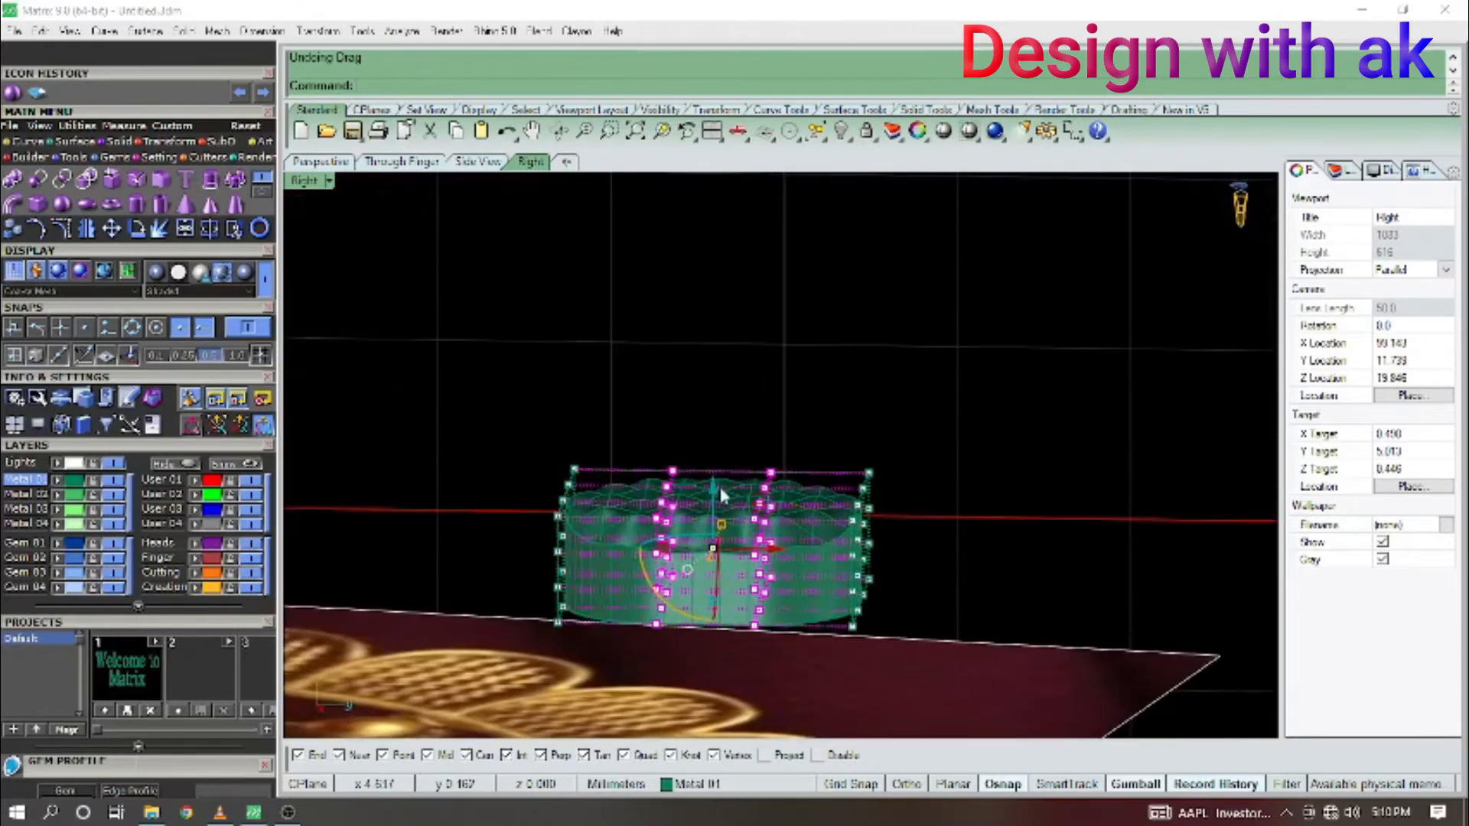
pyautogui.press('Escape')
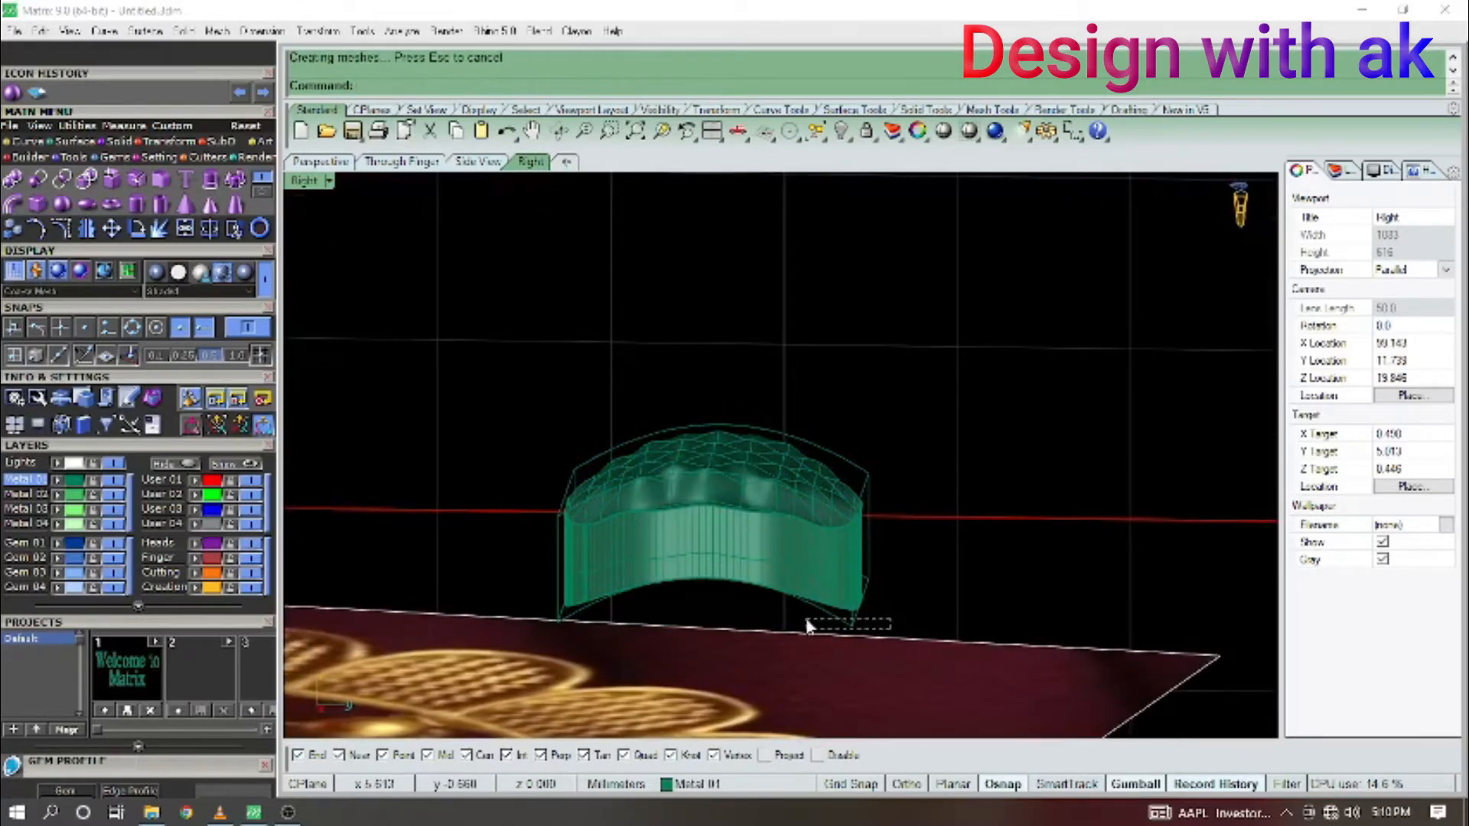
pyautogui.click(807, 626)
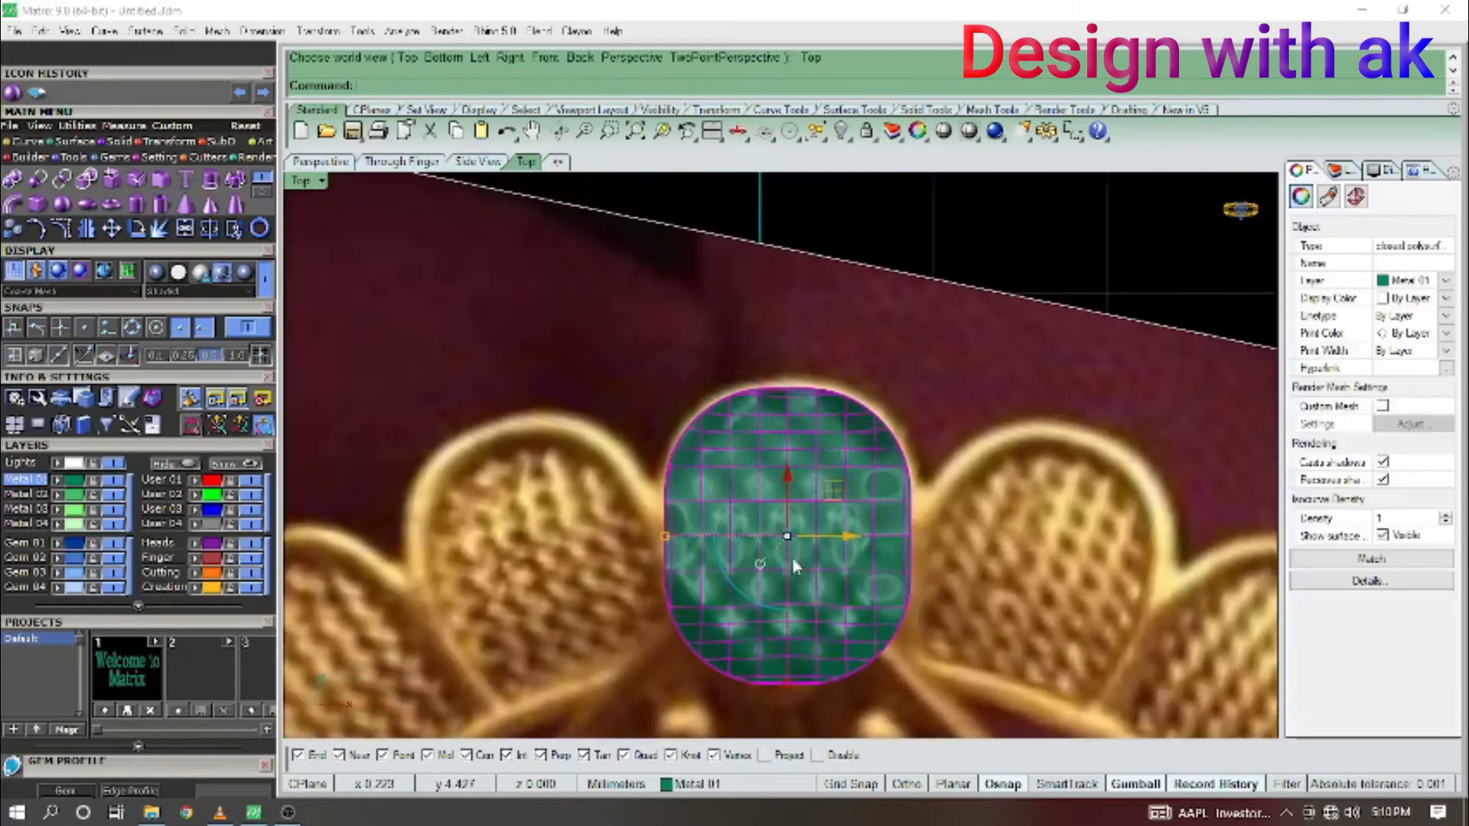
# Lower the outer end of the arched block by about 0.27 mm with a new editing cage, and delete the cage.
pyautogui.scroll(-6, 794, 562)
pyautogui.moveTo(874, 584); pyautogui.dragTo(835, 580, button='right')
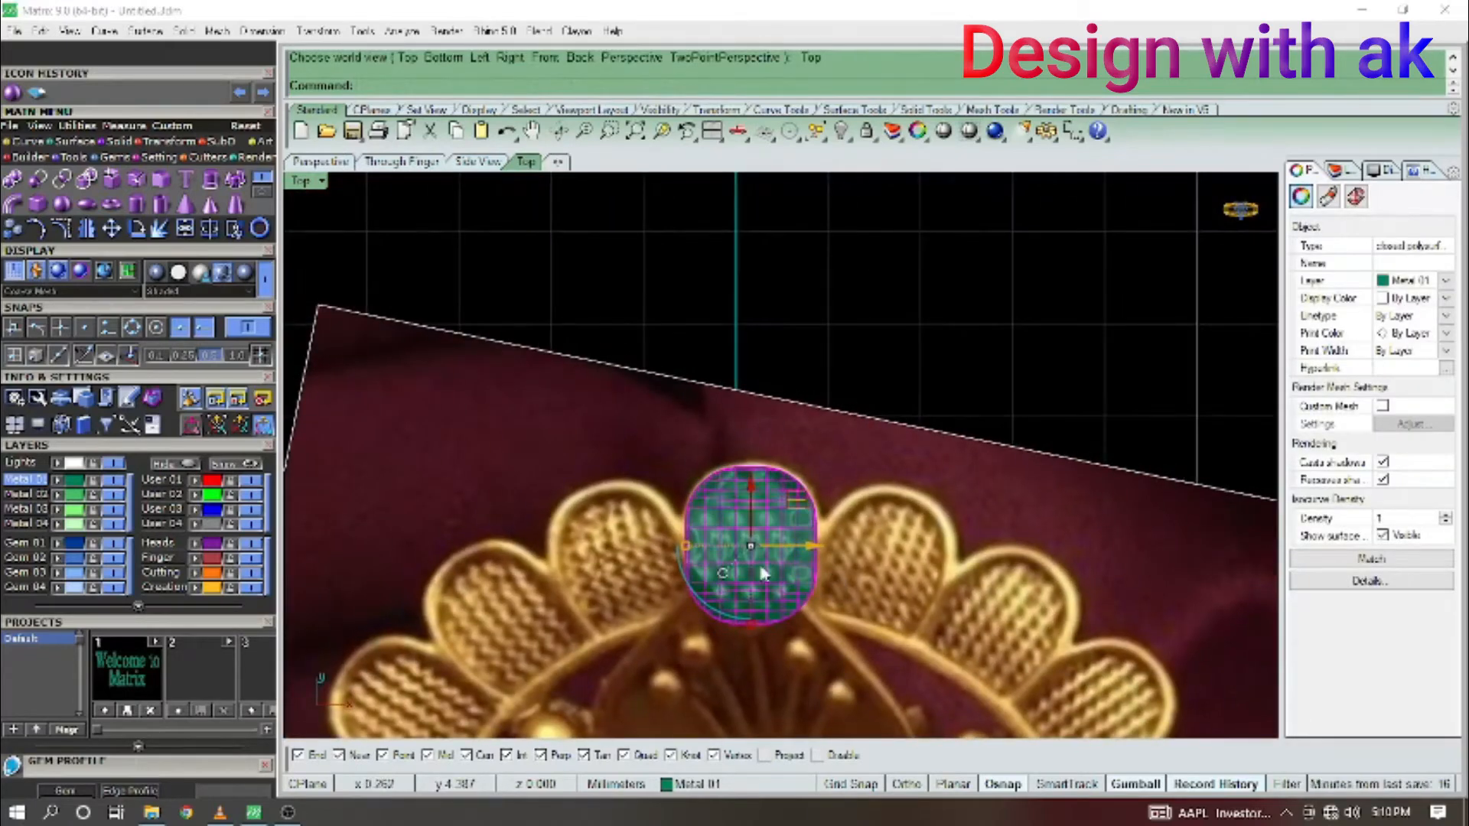
pyautogui.moveTo(803, 582); pyautogui.dragTo(781, 603, button='right')
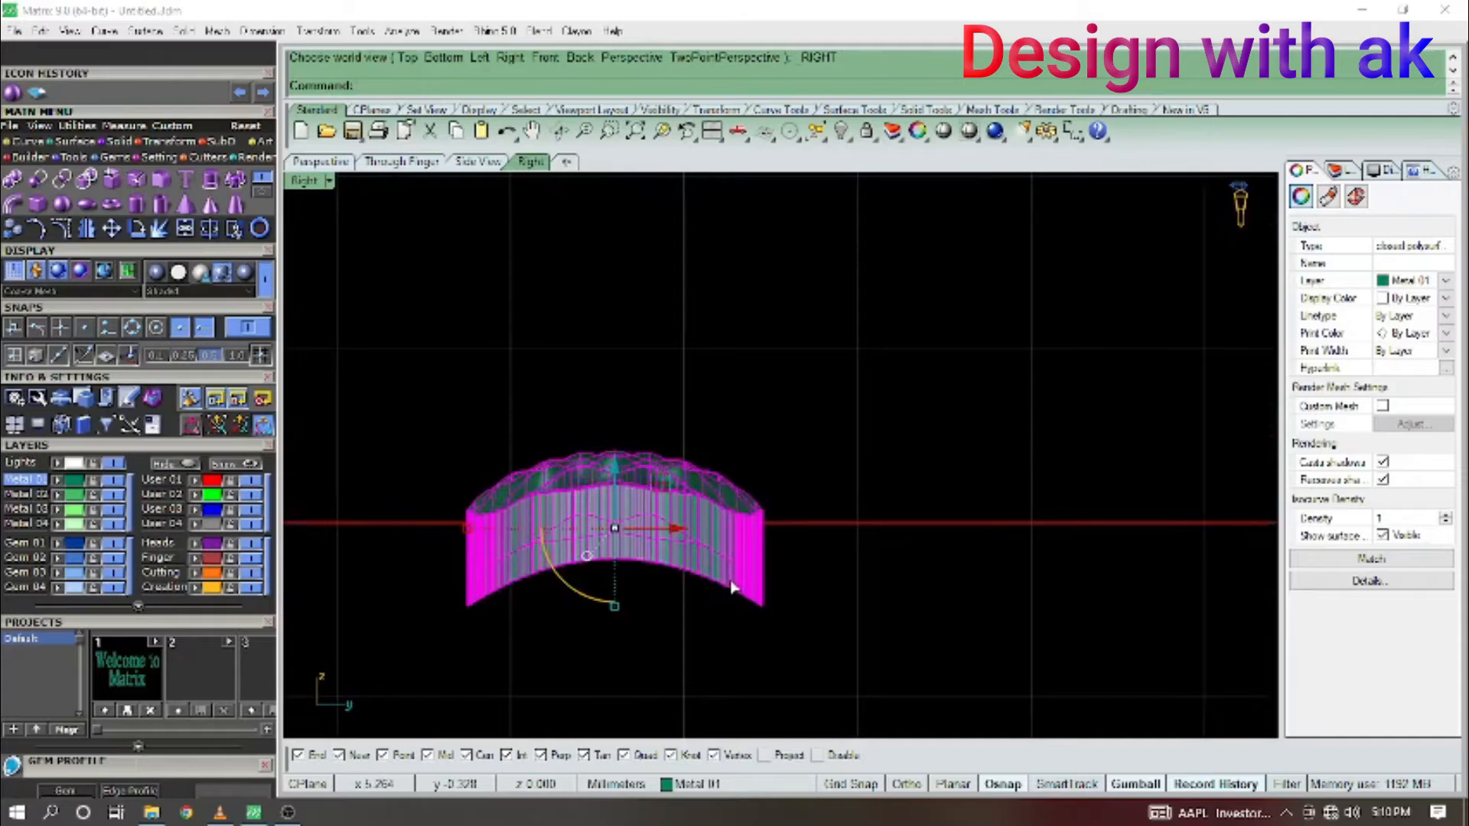
pyautogui.press('F10')
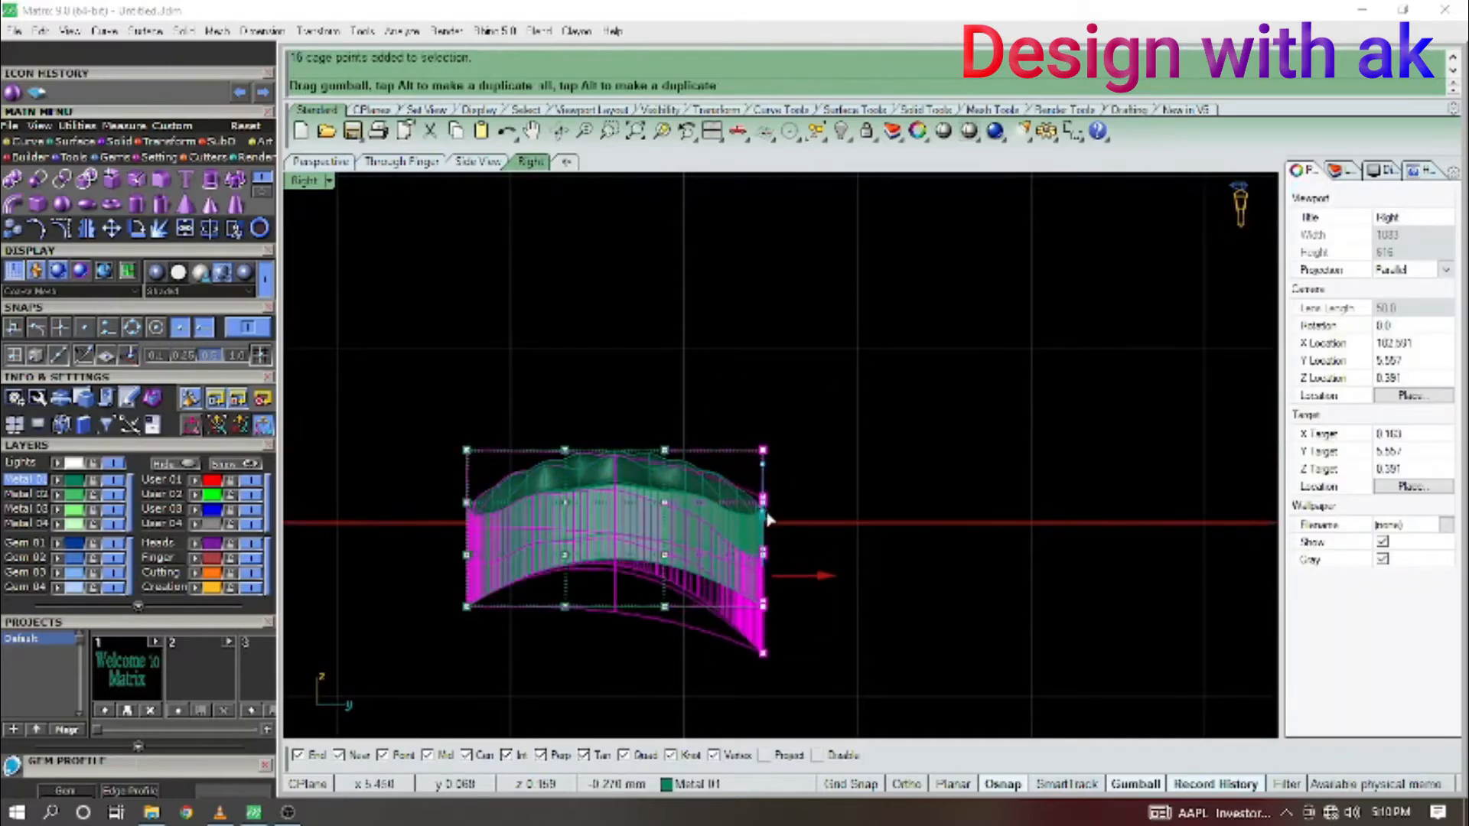
pyautogui.click(681, 628)
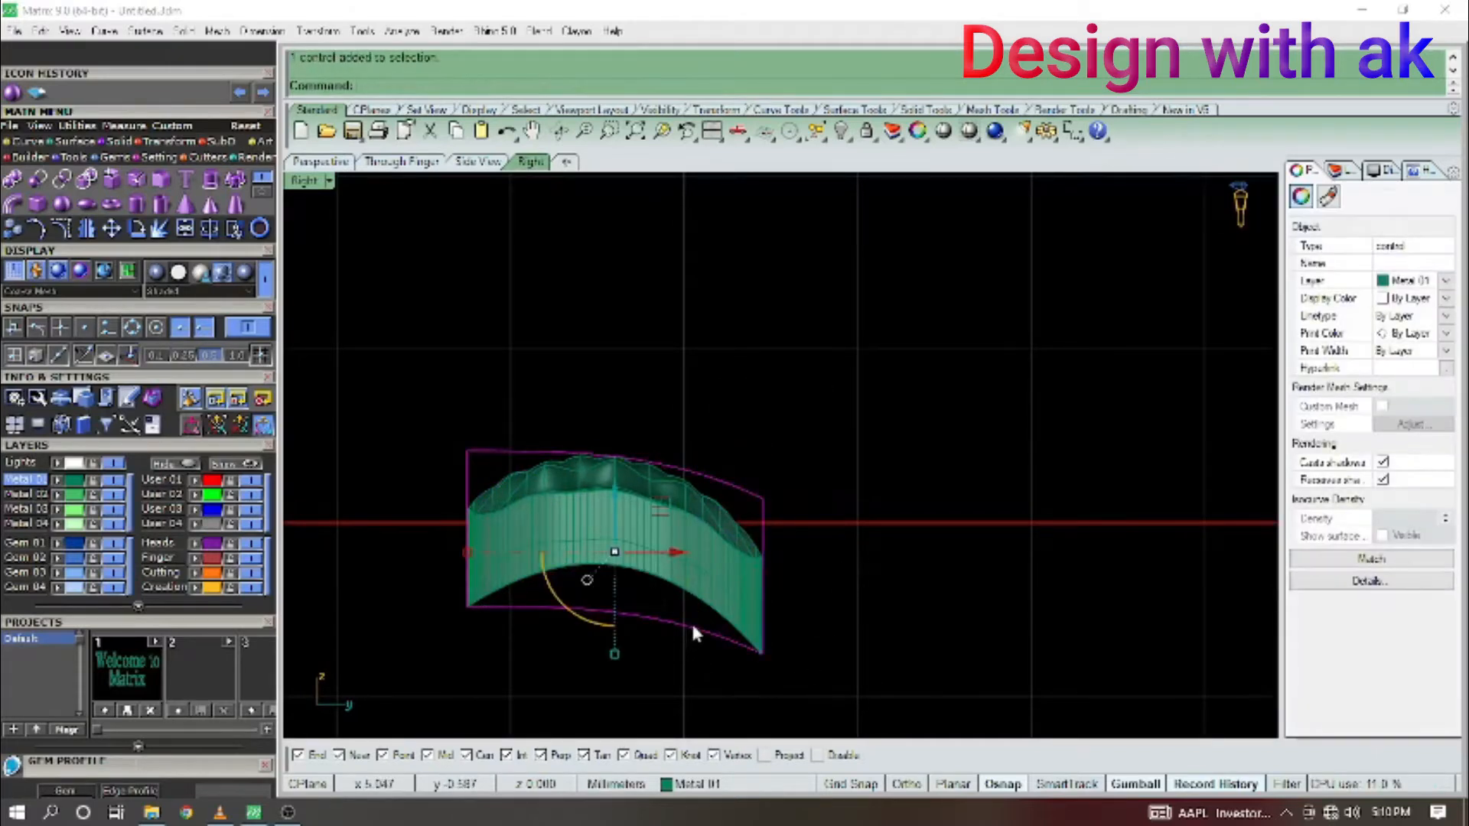
pyautogui.press('Delete')
# Duplicate the rounded outer edge of the arched textured block as a closed curve in the Top view.
pyautogui.moveTo(764, 581); pyautogui.dragTo(804, 666, button='right')
pyautogui.hotkey('ctrl', 'F1')
pyautogui.click(770, 522)
pyautogui.moveTo(784, 613); pyautogui.dragTo(757, 574, button='right')
pyautogui.scroll(7, 745, 542)
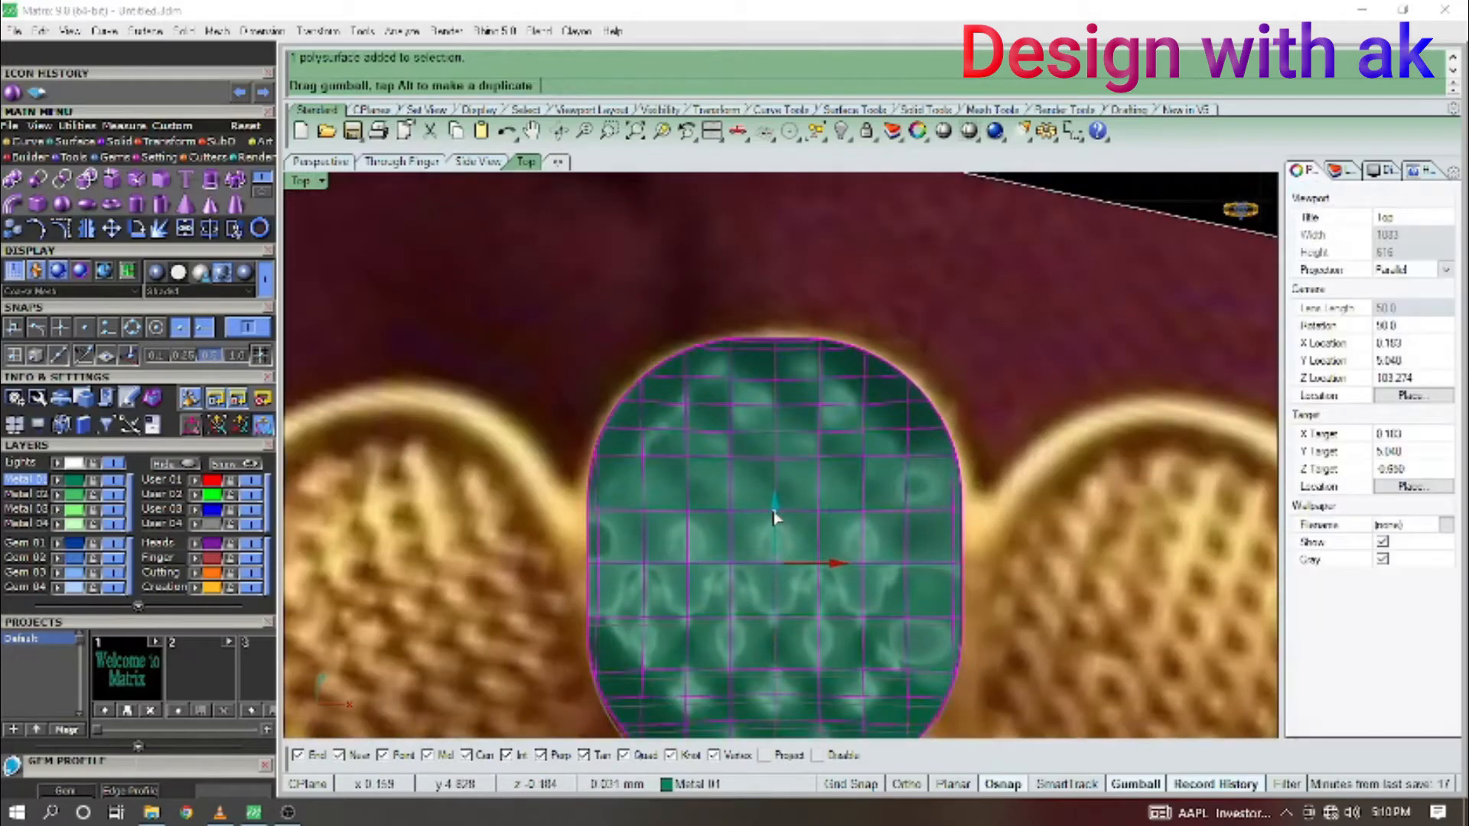
pyautogui.scroll(5, 975, 605)
pyautogui.click(951, 558)
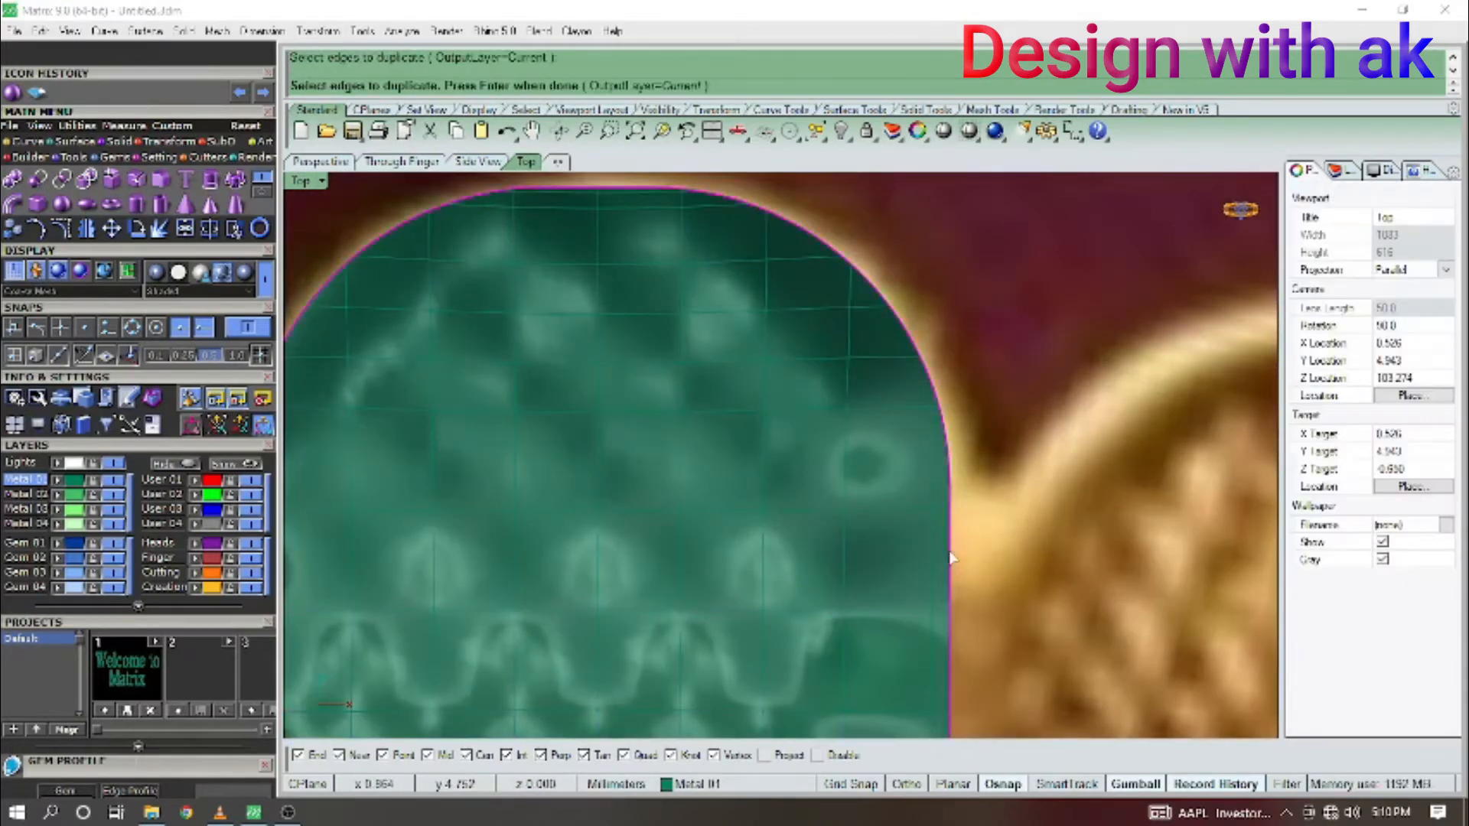
pyautogui.scroll(-9, 959, 547)
pyautogui.moveTo(968, 535); pyautogui.dragTo(975, 498, button='right')
pyautogui.rightClick(975, 497)
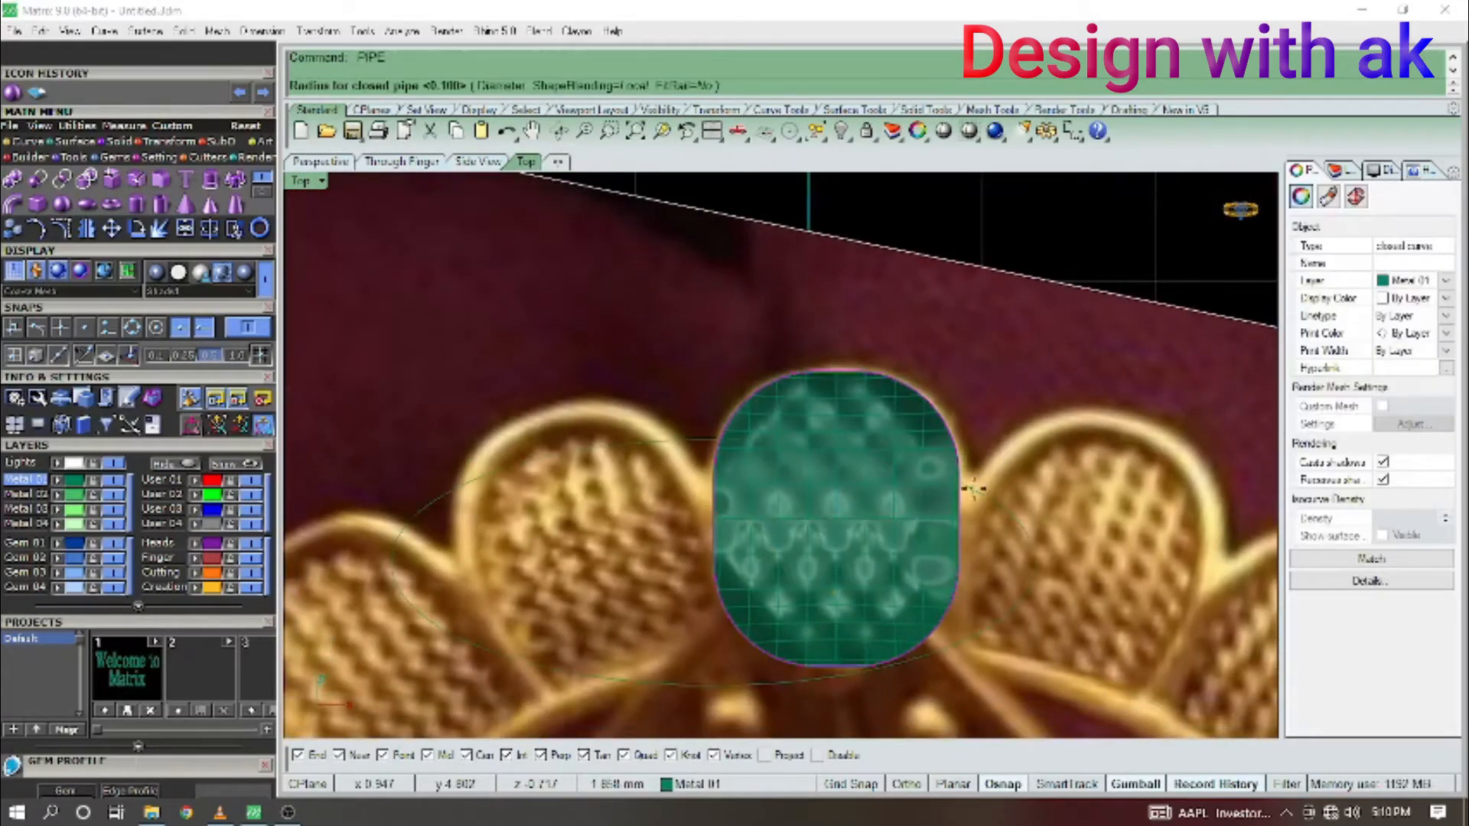
# Pipe the duplicated edge curve with a 0.1 mm radius to form a rim around the textured block.
pyautogui.write('10')
pyautogui.press('Escape')
pyautogui.scroll(8, 973, 490)
pyautogui.keyDown('ctrl'); pyautogui.keyDown('shift'); pyautogui.moveTo(987, 496); pyautogui.dragTo(979, 332, button='right'); pyautogui.keyUp('shift'); pyautogui.keyUp('ctrl')
pyautogui.click(756, 487)
pyautogui.hotkey('ctrl', 'F1')
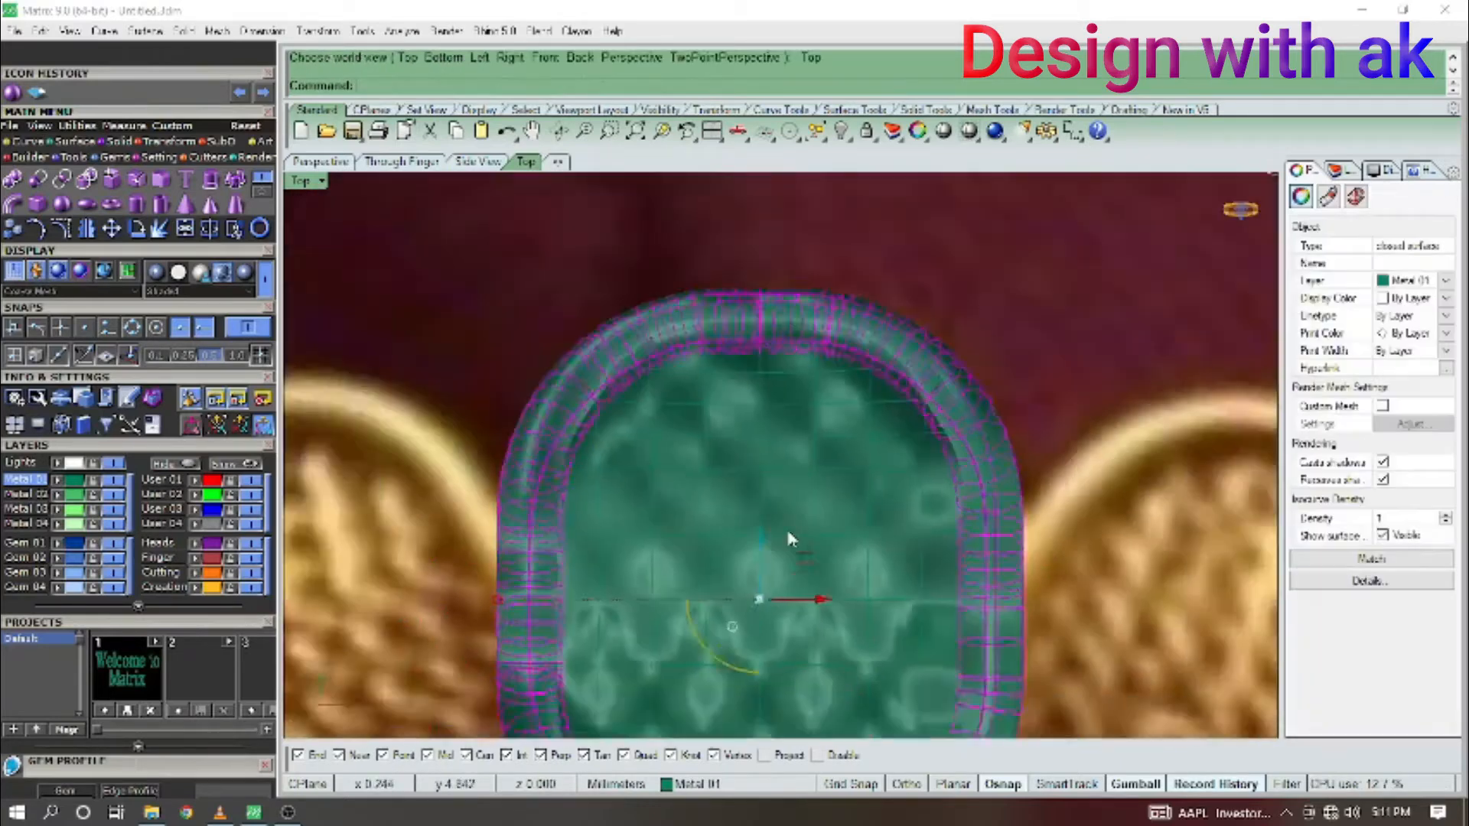
pyautogui.scroll(-12, 788, 535)
pyautogui.press('Escape')
pyautogui.moveTo(945, 487); pyautogui.dragTo(881, 531, button='right')
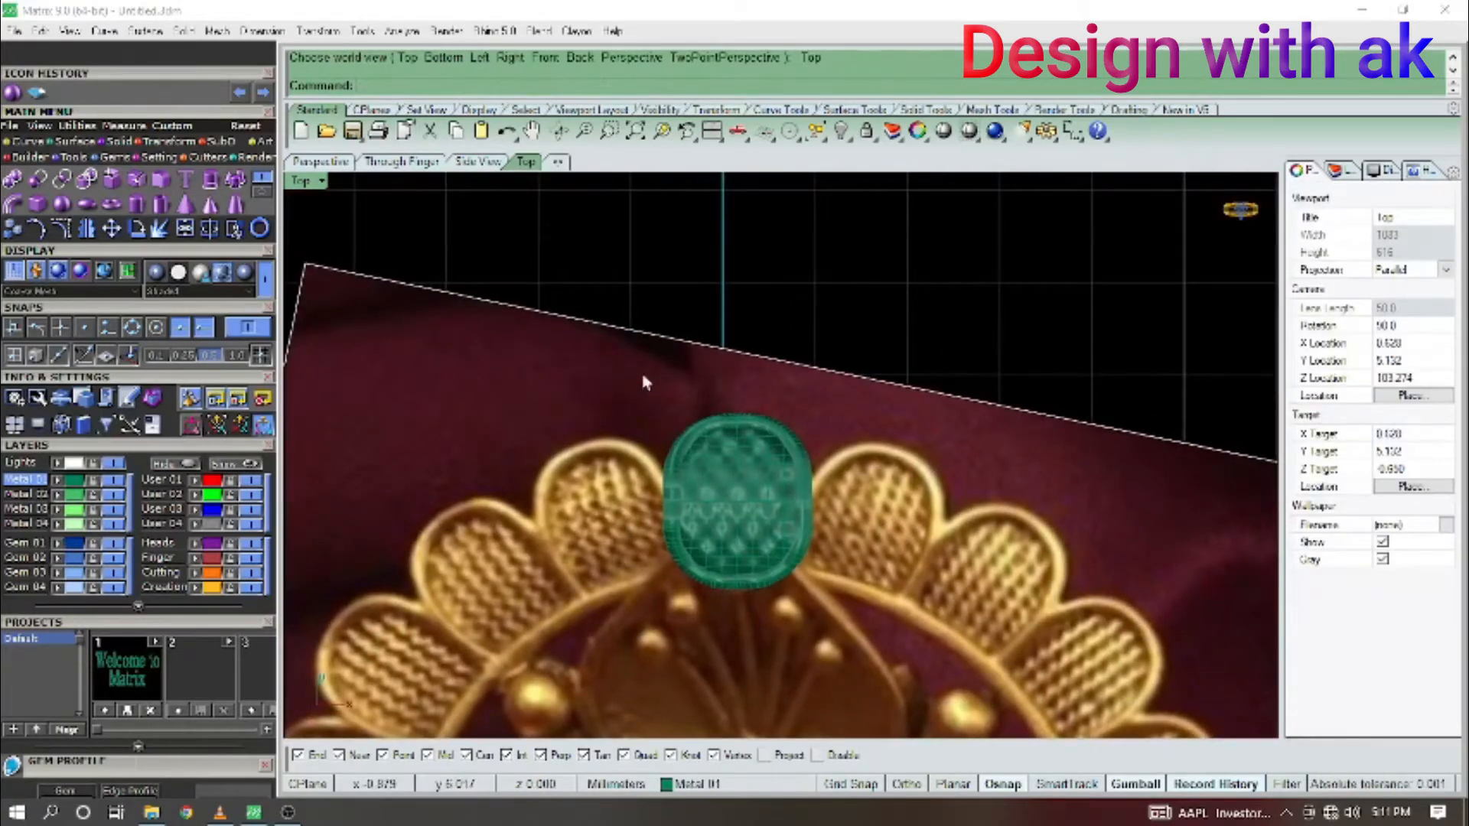
# Show the hidden petal, stamens, gem bezel and ring pipe again.
pyautogui.moveTo(845, 622); pyautogui.dragTo(846, 622)
pyautogui.moveTo(837, 546); pyautogui.dragTo(828, 498, button='right')
pyautogui.hotkey('ctrl', 'alt', 'h')
pyautogui.scroll(-5, 833, 488)
pyautogui.scroll(8, 788, 488)
pyautogui.press('Escape')
pyautogui.scroll(-6, 880, 438)
# Group the textured block, its rim pipe and their two curves into one scallop.
pyautogui.click(835, 443)
pyautogui.scroll(6, 834, 444)
pyautogui.press('Escape')
pyautogui.moveTo(912, 448); pyautogui.dragTo(820, 440)
pyautogui.press('Escape')
pyautogui.click(790, 461)
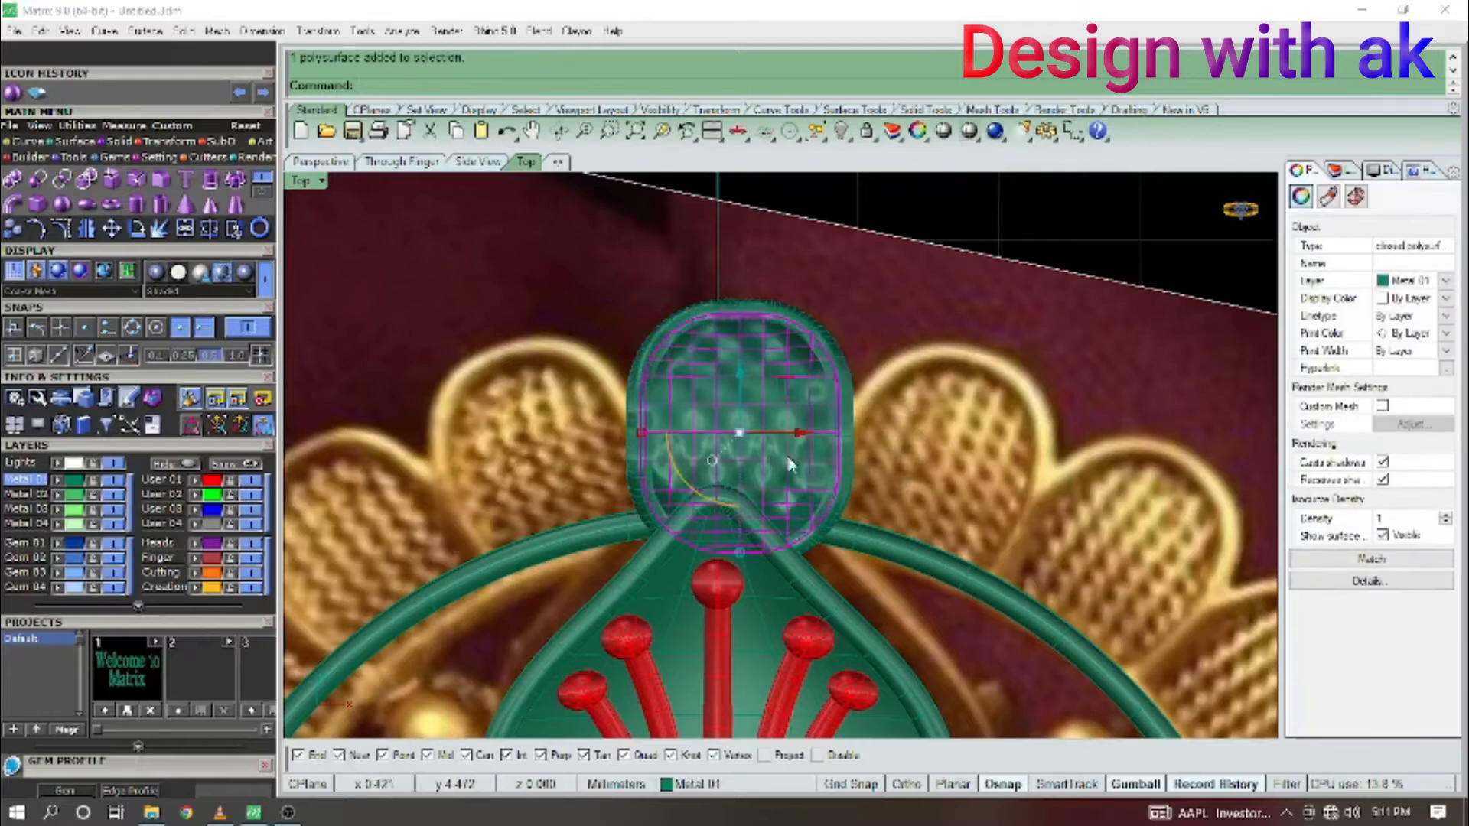
pyautogui.press('Escape')
pyautogui.moveTo(921, 452); pyautogui.dragTo(568, 441)
pyautogui.moveTo(836, 450); pyautogui.dragTo(815, 487, button='right')
pyautogui.press('Escape')
pyautogui.moveTo(900, 451); pyautogui.dragTo(782, 478)
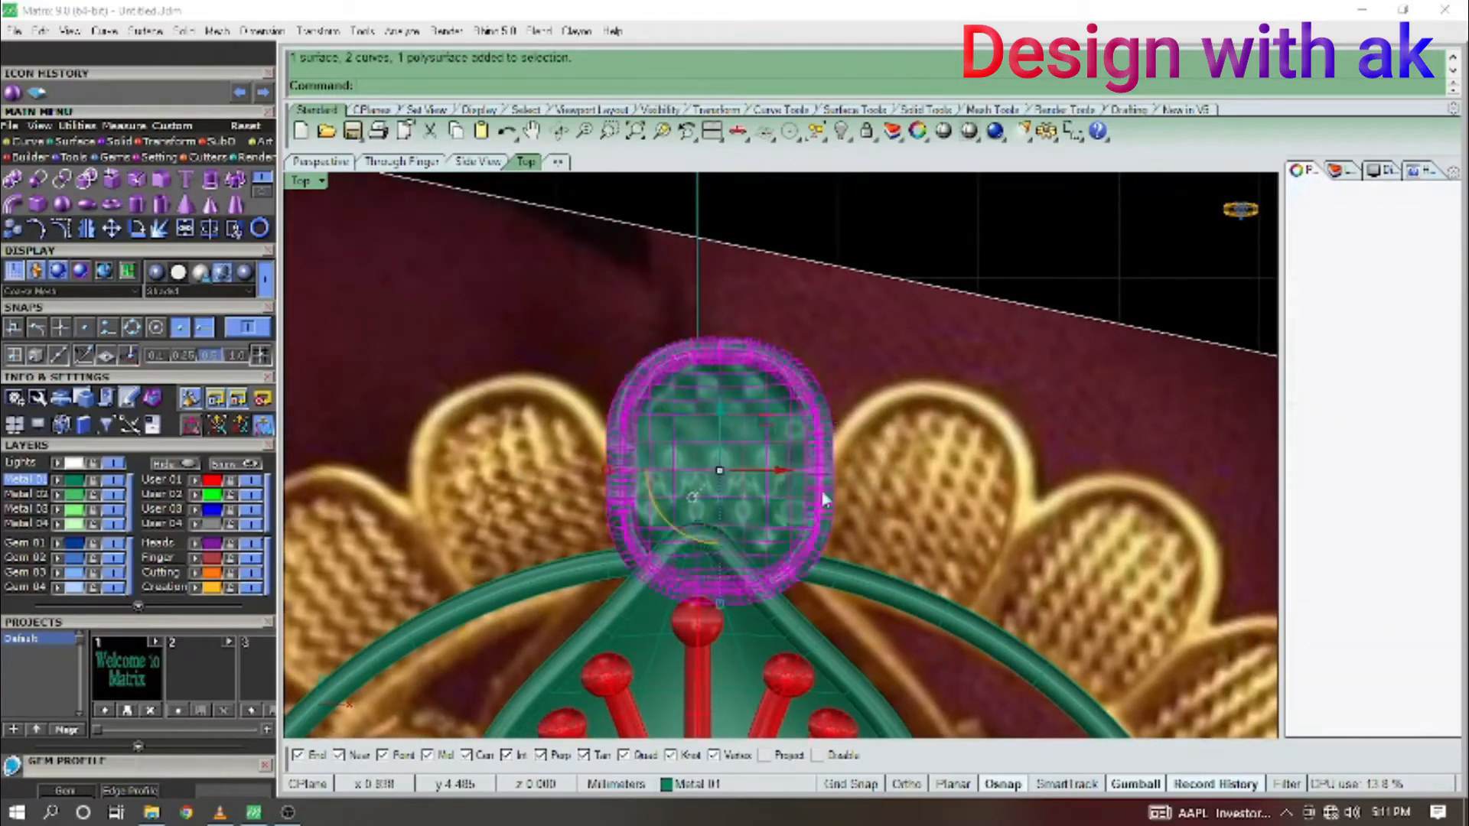
pyautogui.moveTo(823, 497); pyautogui.dragTo(871, 450, button='right')
pyautogui.hotkey('ctrl', 'g')
# Hide the large circular ring pipe behind the petal, leaving its guide curve visible.
pyautogui.moveTo(988, 484); pyautogui.dragTo(991, 432, button='right')
pyautogui.click(945, 511)
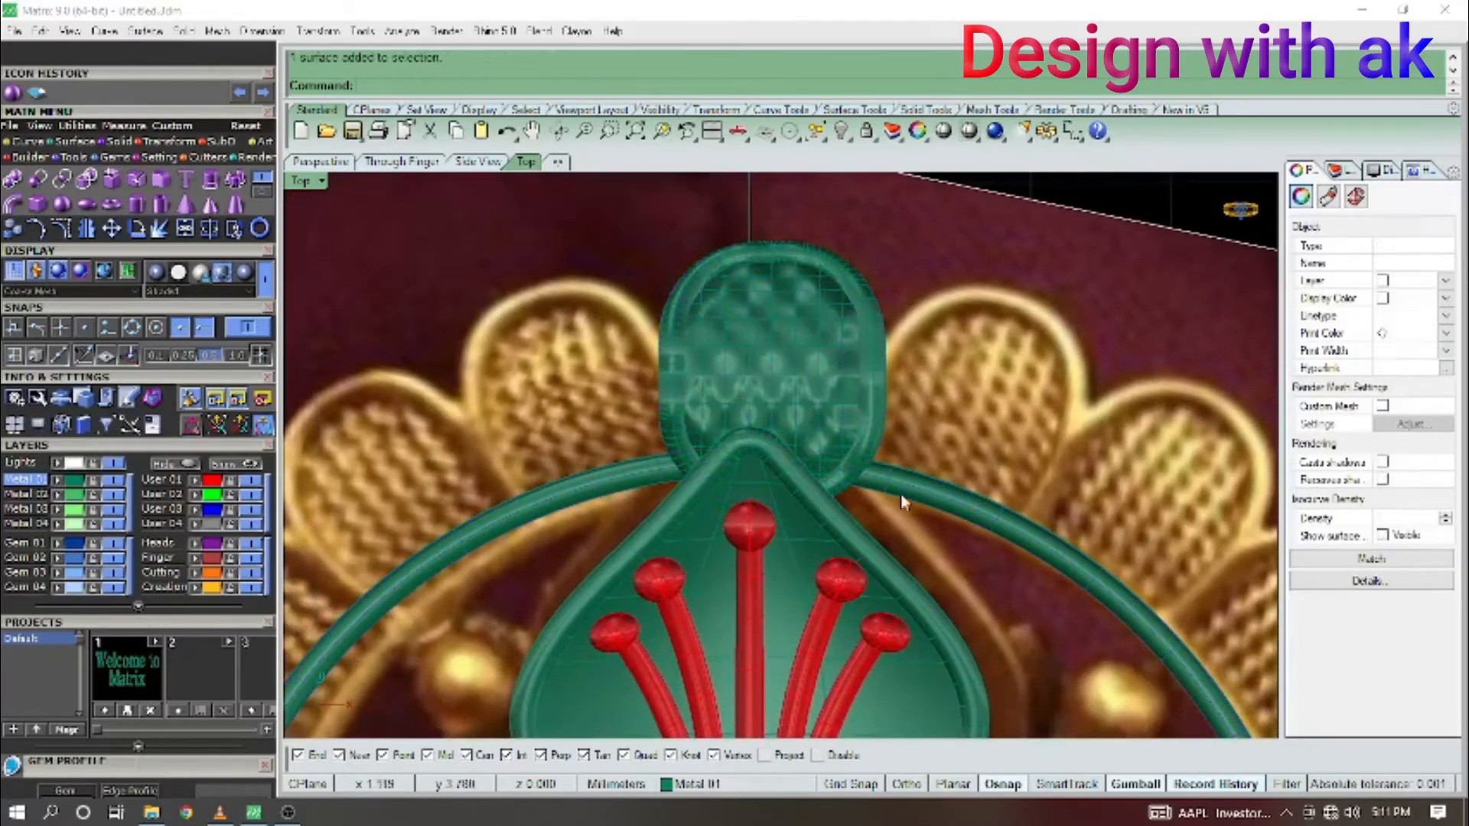
pyautogui.scroll(2, 903, 495)
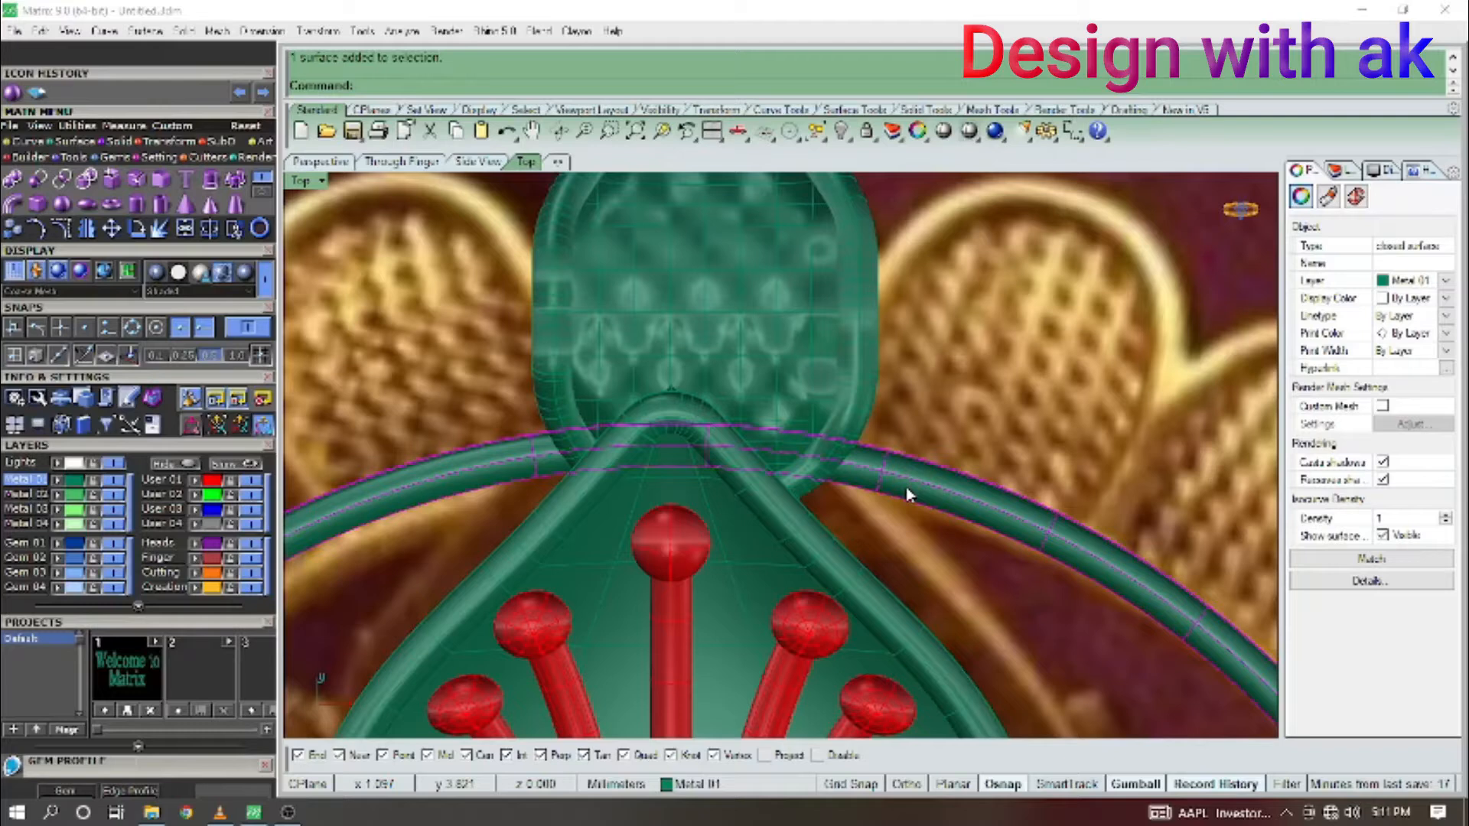
pyautogui.hotkey('ctrl', 'h')
pyautogui.moveTo(916, 479); pyautogui.dragTo(943, 493, button='right')
pyautogui.click(884, 427)
pyautogui.moveTo(887, 430); pyautogui.dragTo(875, 449, button='right')
pyautogui.moveTo(1025, 492); pyautogui.dragTo(979, 548)
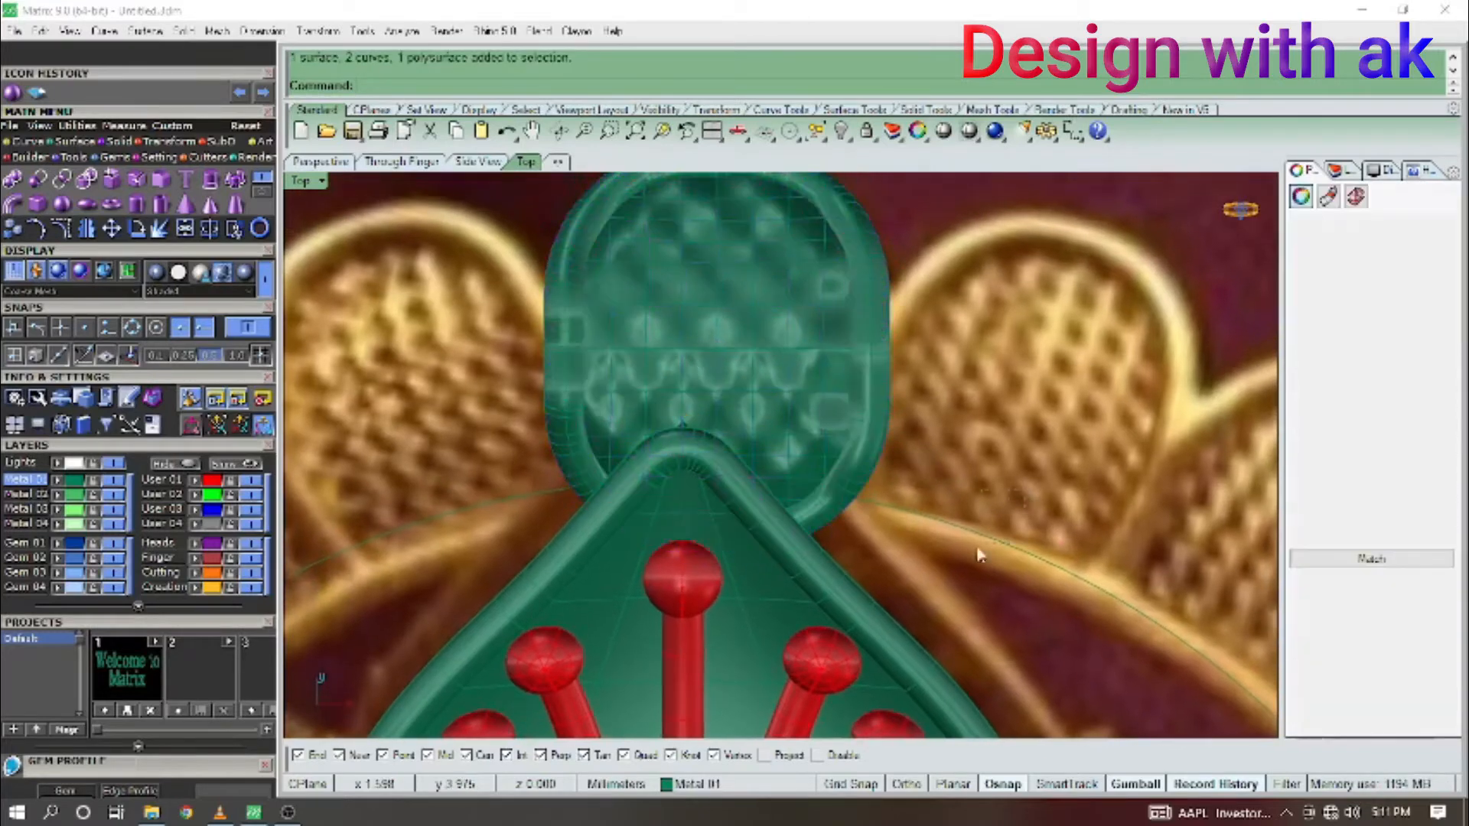
pyautogui.click(980, 552)
pyautogui.write('R')
pyautogui.scroll(-5, 908, 531)
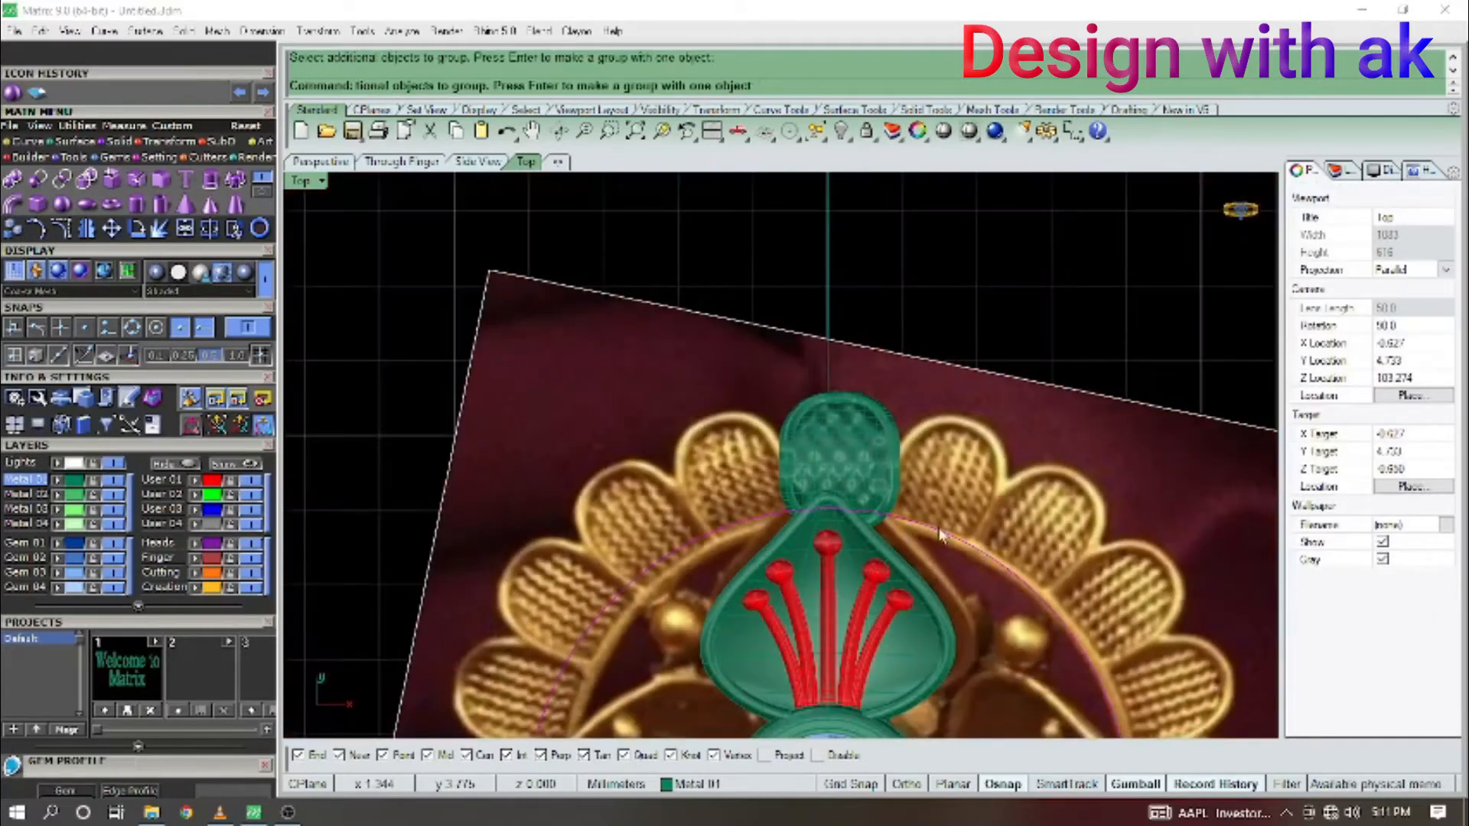
pyautogui.click(940, 532)
pyautogui.hotkey('ctrl', 'g')
pyautogui.write('rv')
pyautogui.press('Return')
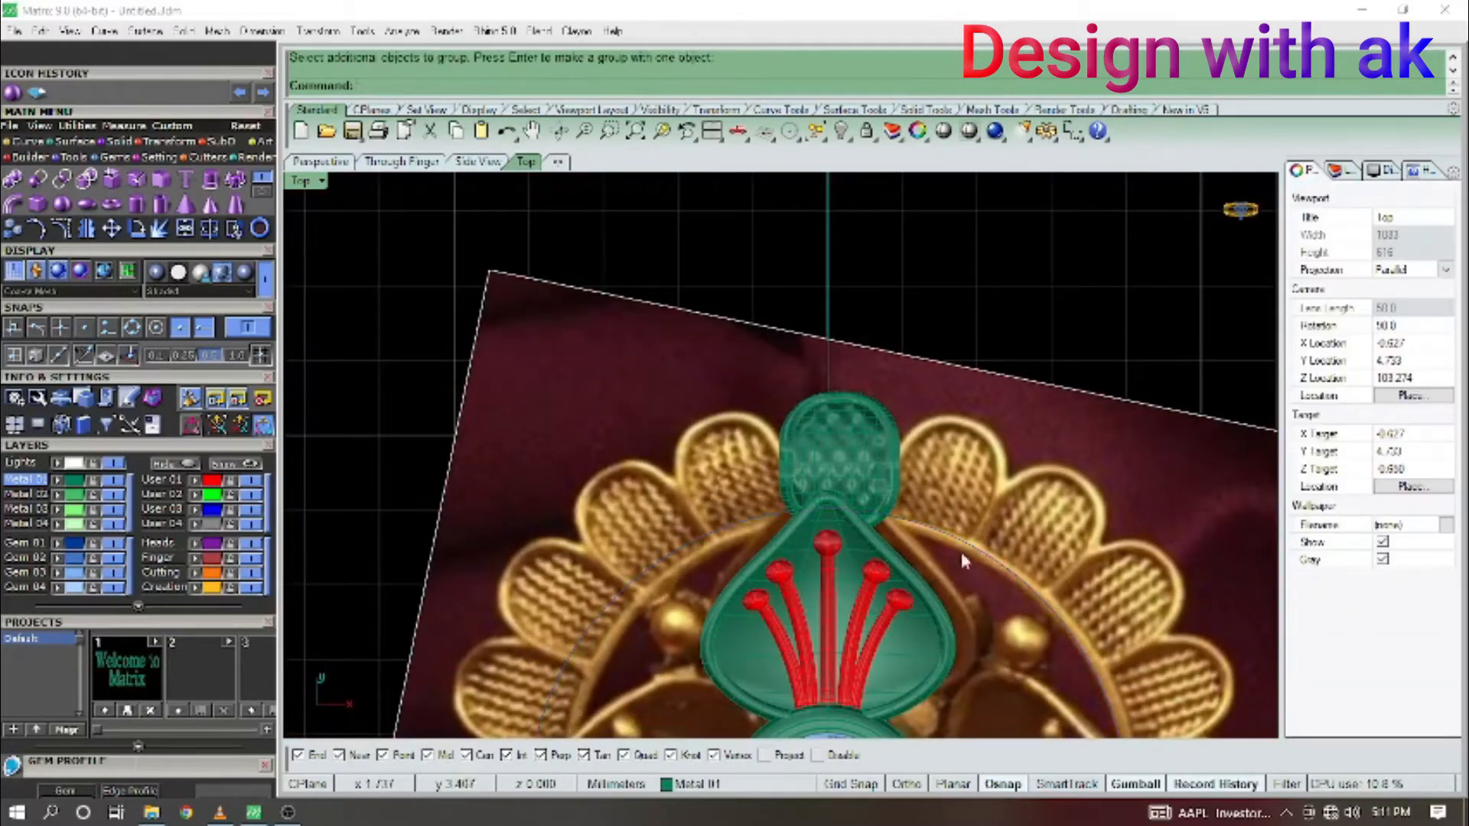
# Try to extrude the circular guide curve vertically downward in the Front view with a custom direction.
pyautogui.click(966, 544)
pyautogui.write('fv')
pyautogui.press('Return')
pyautogui.write('E')
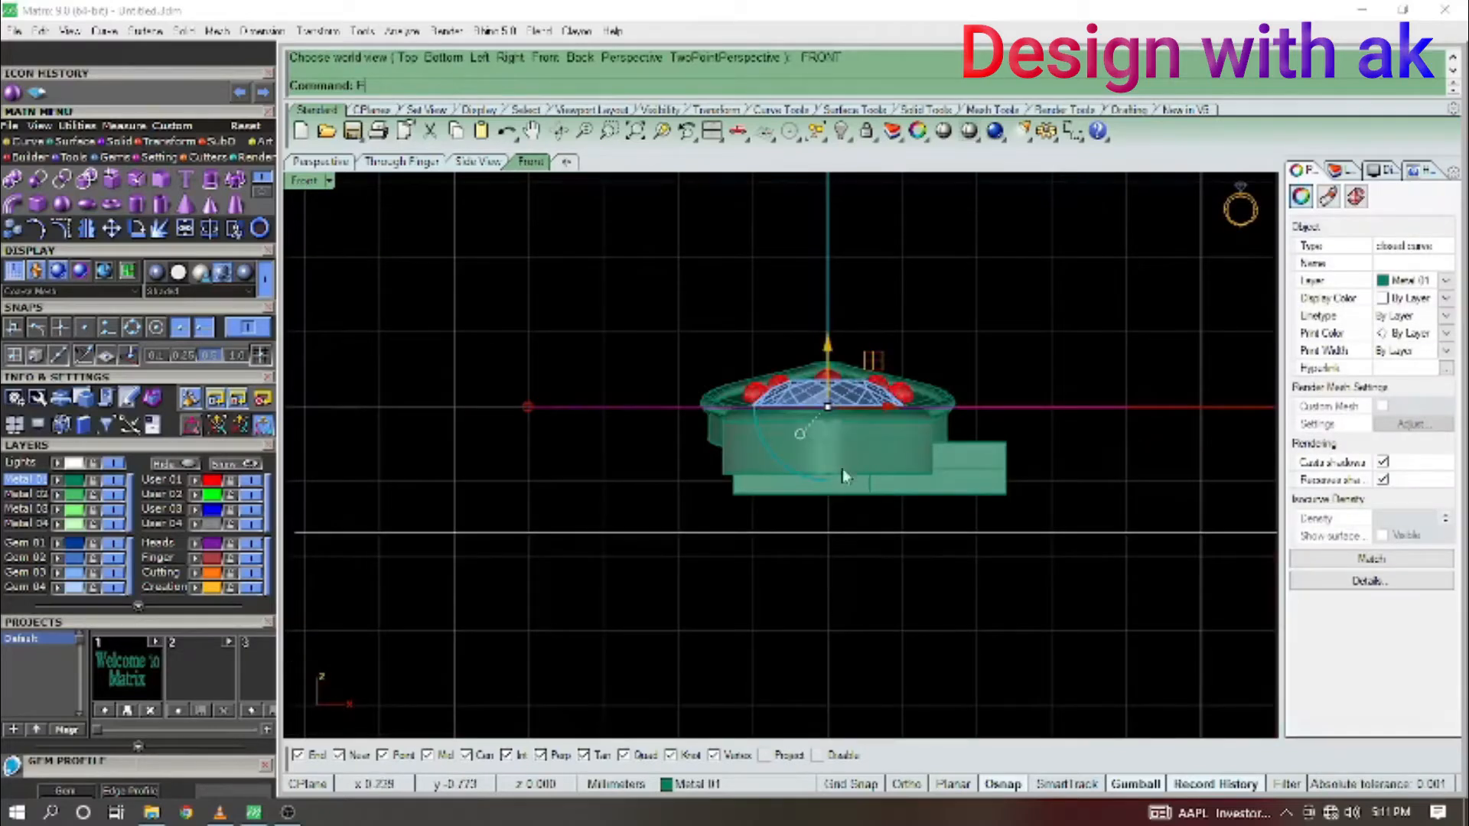
pyautogui.press('Return')
pyautogui.write('d')
pyautogui.press('Return')
pyautogui.click(609, 442)
pyautogui.keyDown('shift'); pyautogui.click(610, 471); pyautogui.keyUp('shift')
pyautogui.click(613, 508)
# Try to offset the extruded ring wall inward as a solid in the Top view.
pyautogui.write('tv')
pyautogui.press('Return')
pyautogui.moveTo(776, 507); pyautogui.dragTo(791, 448, button='right')
pyautogui.scroll(6, 901, 499)
pyautogui.moveTo(902, 499); pyautogui.dragTo(853, 526, button='right')
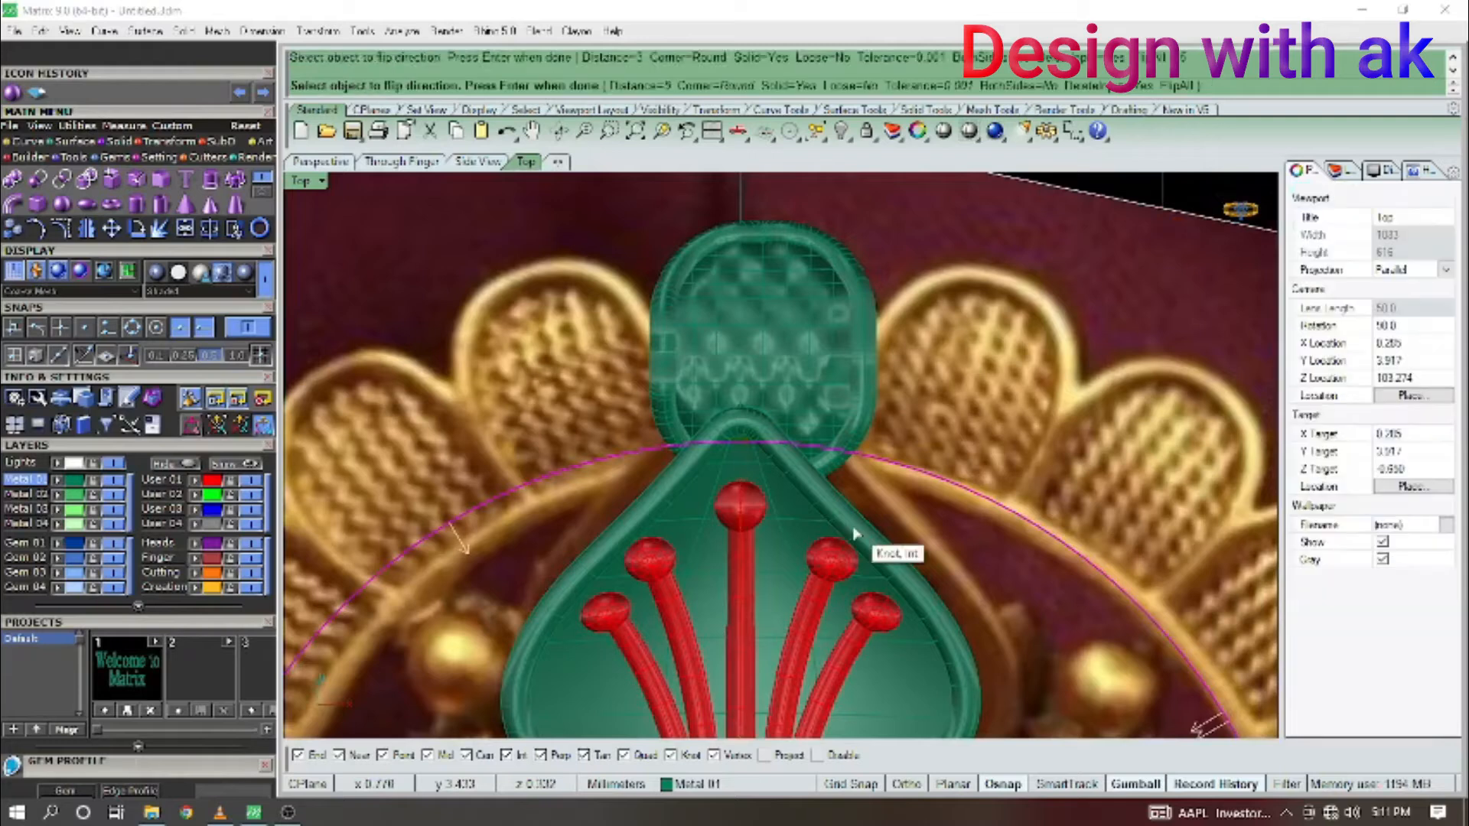
pyautogui.scroll(-6, 853, 526)
pyautogui.moveTo(853, 526); pyautogui.dragTo(959, 541, button='right')
pyautogui.press('Escape')
# Try to subtract the solid ring from the grouped scallop with a Boolean difference, and inspect the cut.
pyautogui.scroll(6, 871, 459)
pyautogui.click(871, 385)
pyautogui.write('bd')
pyautogui.press('Return')
pyautogui.click(1002, 562)
pyautogui.press('Return')
pyautogui.press('Escape')
pyautogui.keyDown('ctrl'); pyautogui.keyDown('shift'); pyautogui.moveTo(925, 476); pyautogui.dragTo(731, 349, button='right'); pyautogui.keyUp('shift'); pyautogui.keyUp('ctrl')
pyautogui.scroll(4, 829, 406)
pyautogui.keyDown('ctrl'); pyautogui.keyDown('shift'); pyautogui.moveTo(829, 410); pyautogui.dragTo(868, 472, button='right'); pyautogui.keyUp('shift'); pyautogui.keyUp('ctrl')
pyautogui.click(788, 329)
pyautogui.press('F1')
pyautogui.press('Escape')
# Extrude the circular guide curve vertically to both sides in the Front view as an open wall.
pyautogui.click(932, 565)
pyautogui.press('F2')
pyautogui.moveTo(951, 564); pyautogui.dragTo(1003, 608, button='right')
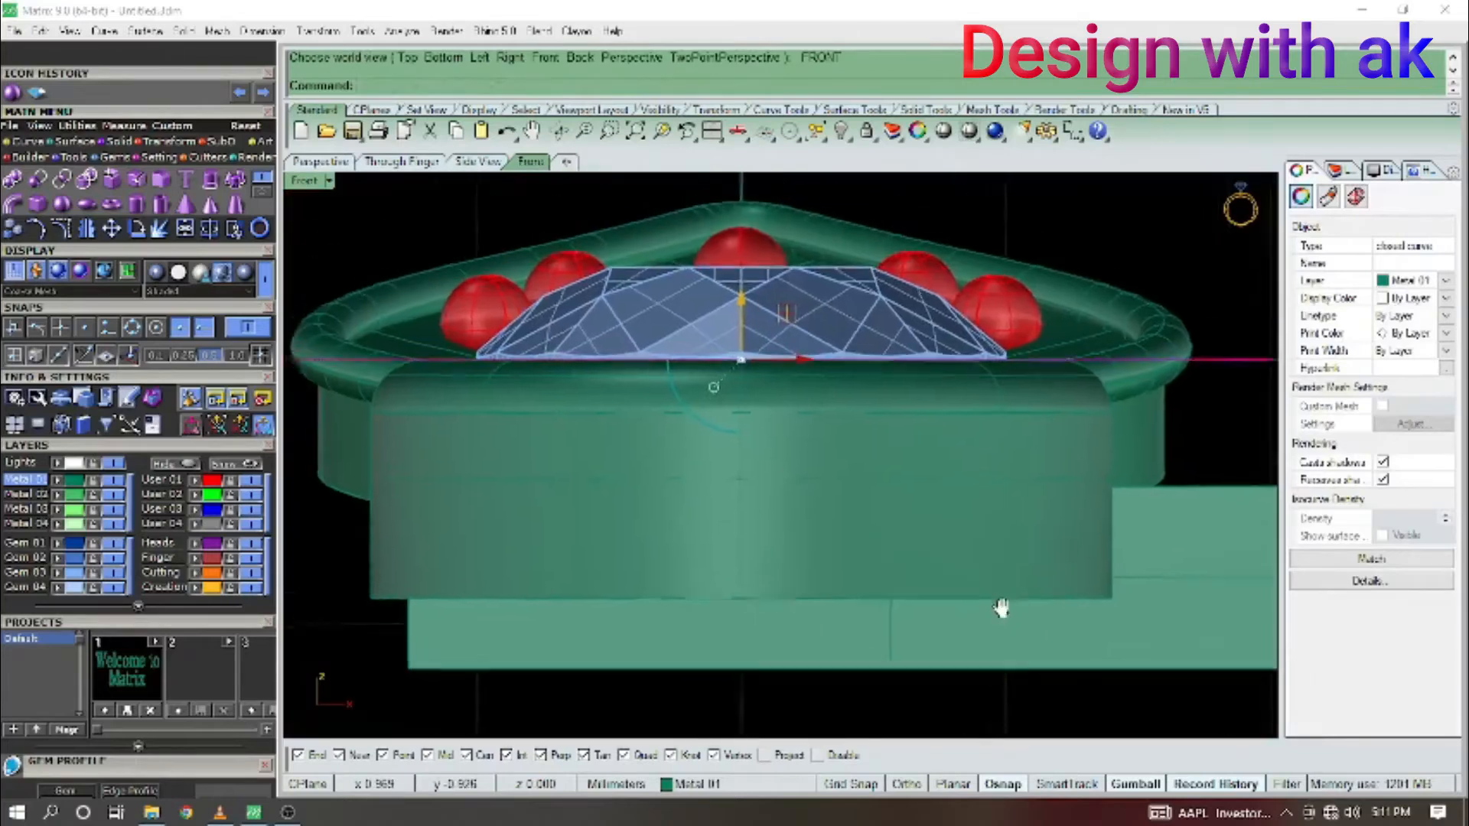
pyautogui.scroll(-6, 899, 528)
pyautogui.moveTo(899, 528); pyautogui.dragTo(880, 553, button='right')
pyautogui.scroll(2, 617, 500)
pyautogui.moveTo(617, 500); pyautogui.dragTo(808, 504, button='right')
pyautogui.hotkey('ctrl', 'e')
pyautogui.write('d')
pyautogui.press('Return')
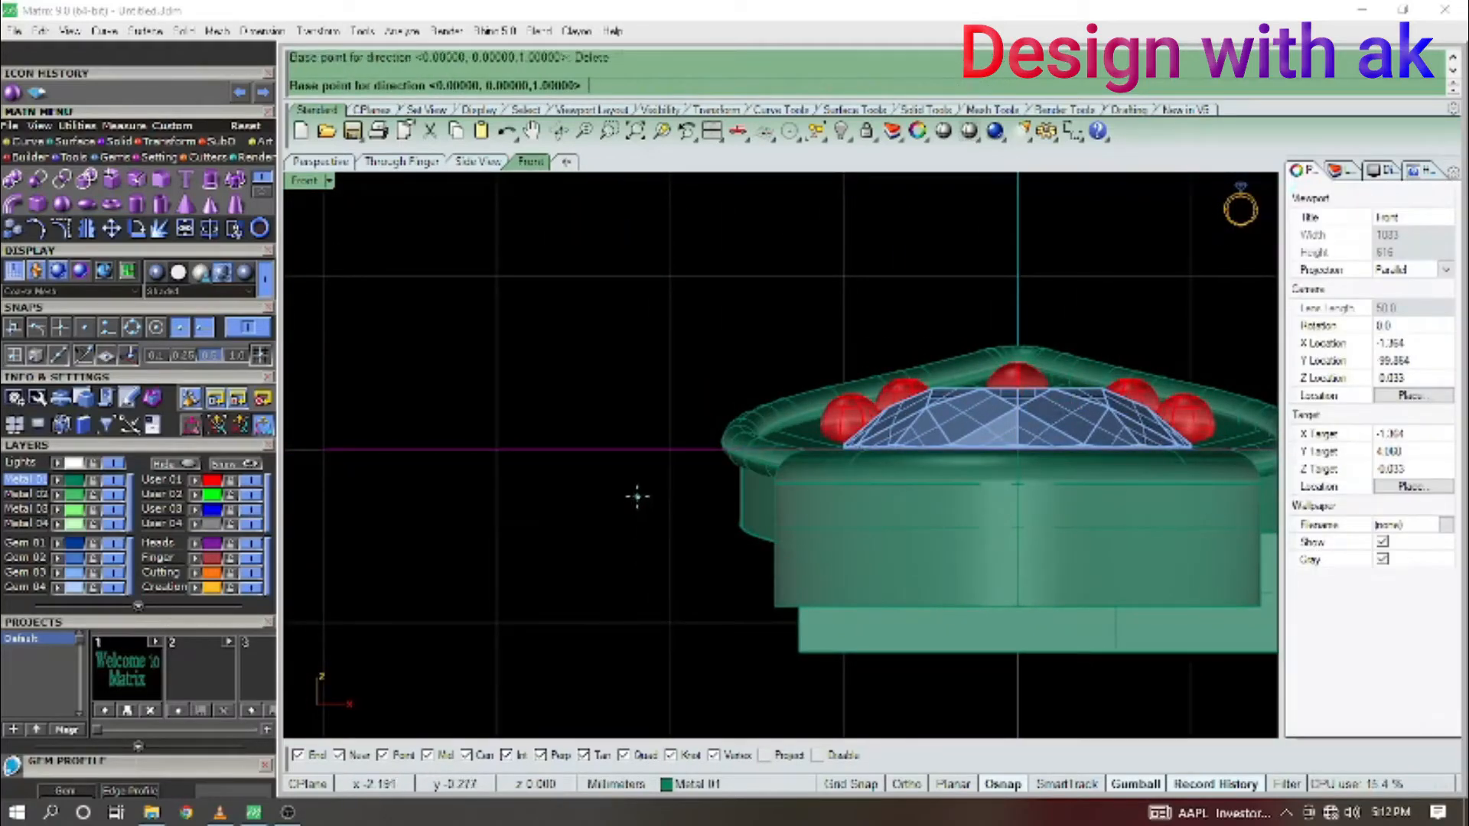
pyautogui.press('Return')
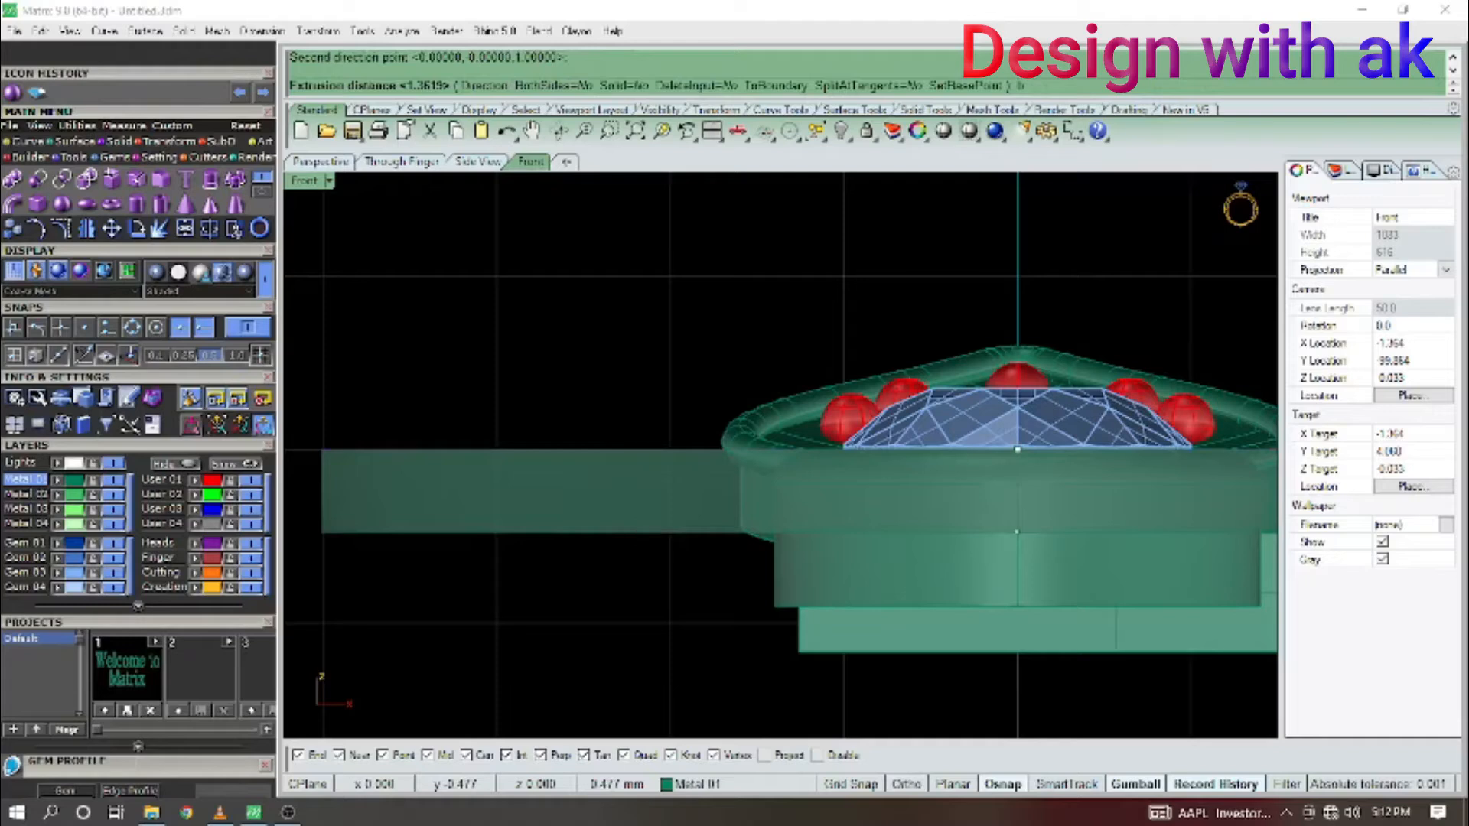
pyautogui.press('Return')
pyautogui.click(659, 603)
pyautogui.hotkey('ctrl', 'F1')
# Thicken the two-sided ring wall inward into a solid ring with a surface offset.
pyautogui.moveTo(653, 534); pyautogui.dragTo(933, 491, button='right')
pyautogui.click(906, 499)
pyautogui.hotkey('ctrl', 'F1')
pyautogui.scroll(-8, 895, 502)
pyautogui.hotkey('alt', 'o')
pyautogui.press('Return')
pyautogui.press('Escape')
# Boolean-subtract the solid ring from the scallop's block and rim to trim their inner end.
pyautogui.scroll(8, 834, 457)
pyautogui.click(862, 475)
pyautogui.write('RR')
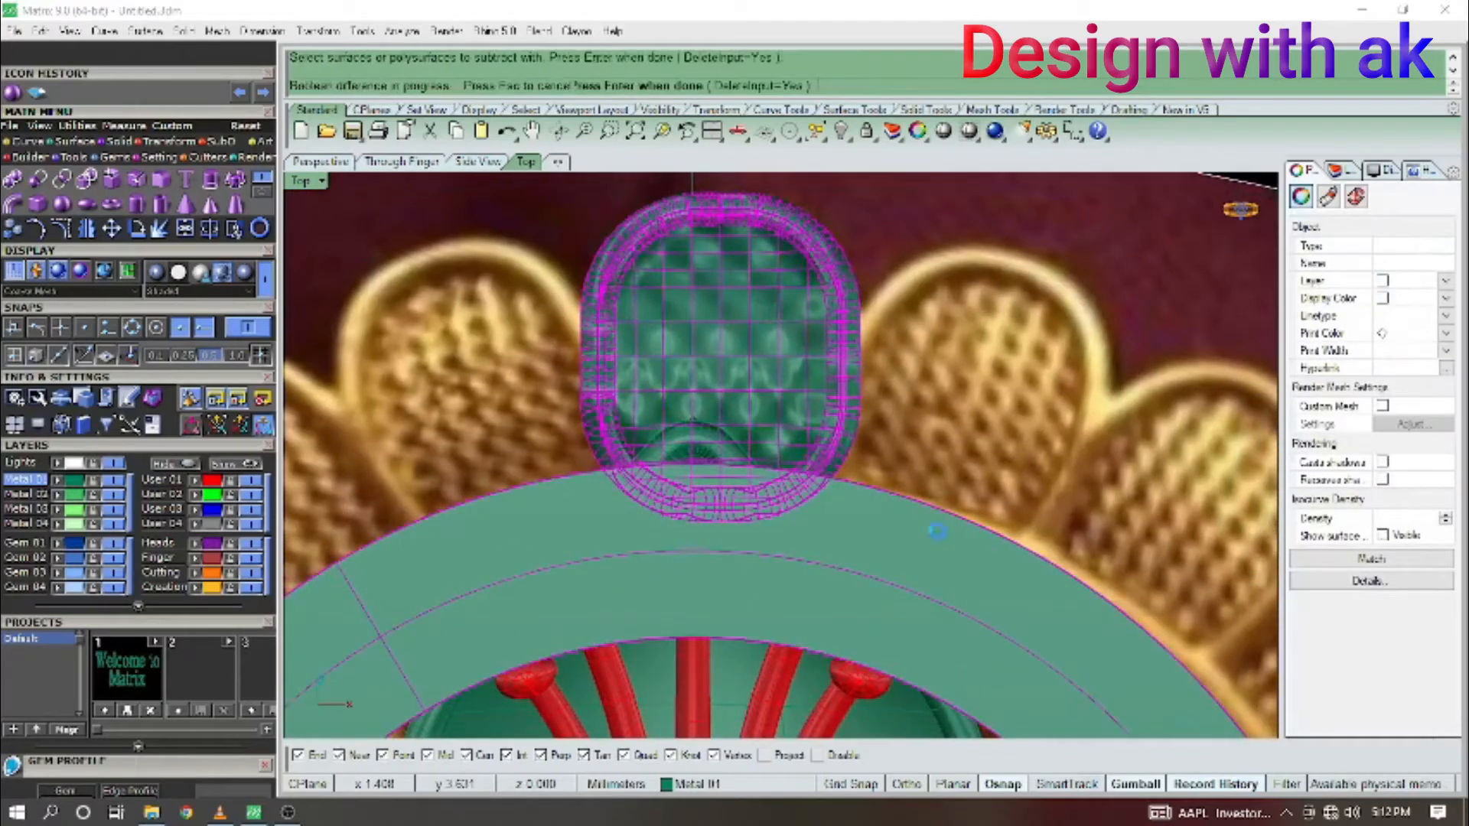
pyautogui.scroll(6, 825, 462)
pyautogui.keyDown('ctrl'); pyautogui.keyDown('shift'); pyautogui.moveTo(859, 396); pyautogui.dragTo(945, 392, button='right'); pyautogui.keyUp('shift'); pyautogui.keyUp('ctrl')
pyautogui.hotkey('ctrl', 'F1')
pyautogui.scroll(-2, 853, 428)
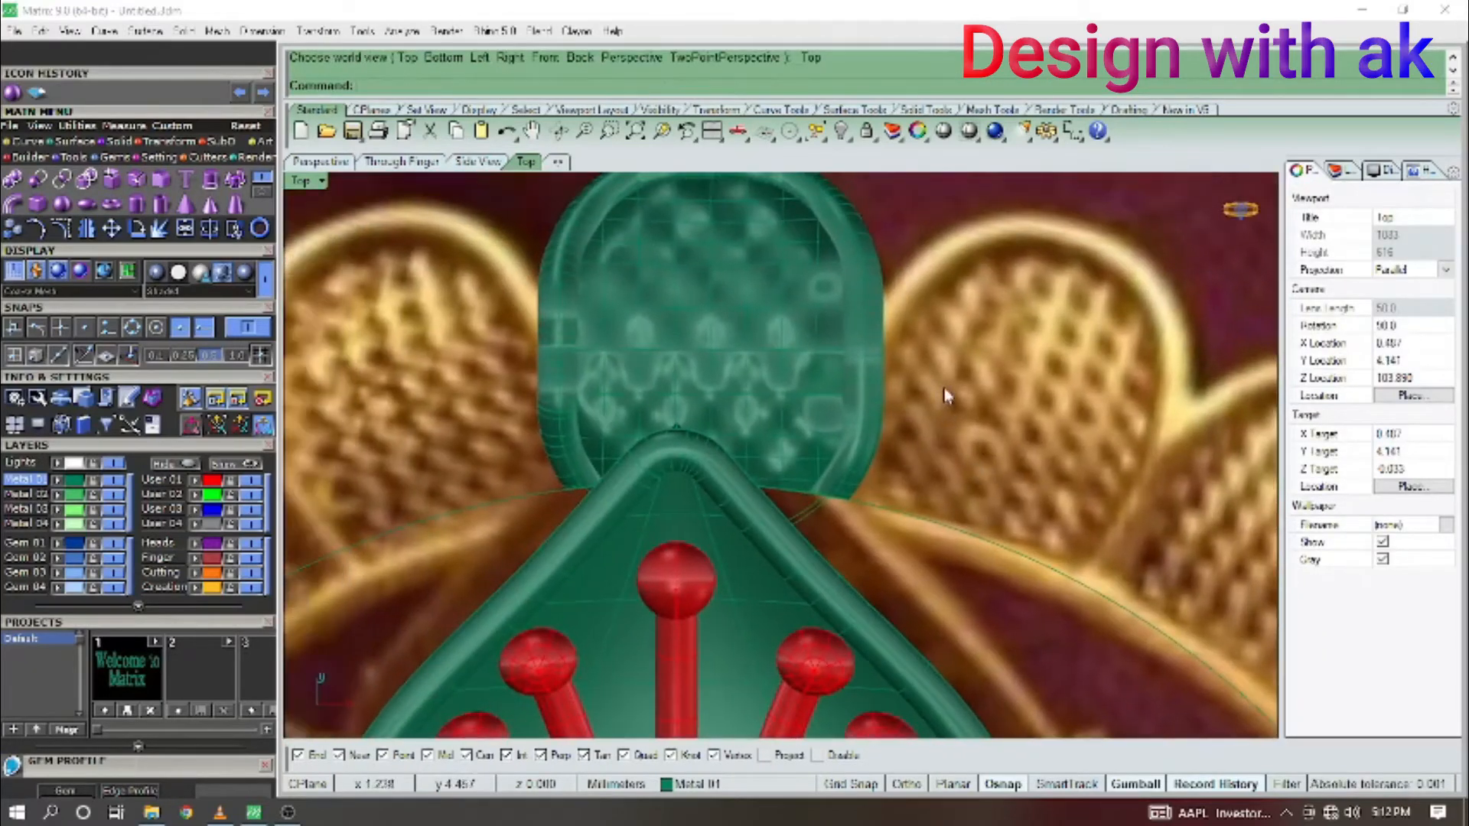
# Rotate the trimmed scallop about the origin so that it is centred on the vertical axis.
pyautogui.scroll(-5, 945, 396)
pyautogui.scroll(3, 934, 410)
pyautogui.click(786, 380)
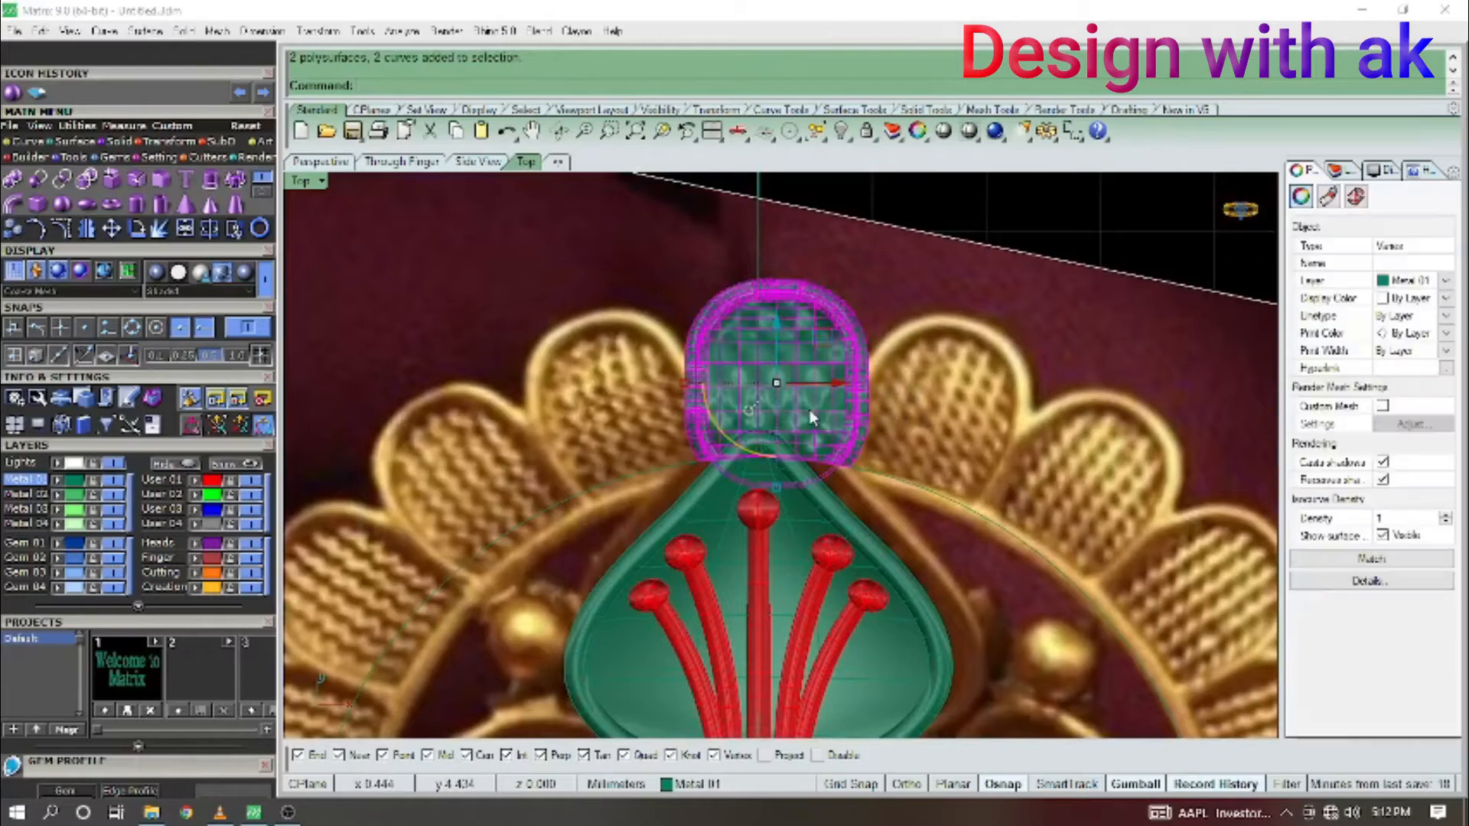
pyautogui.moveTo(864, 419); pyautogui.dragTo(916, 423, button='right')
pyautogui.write('0')
pyautogui.press('Return')
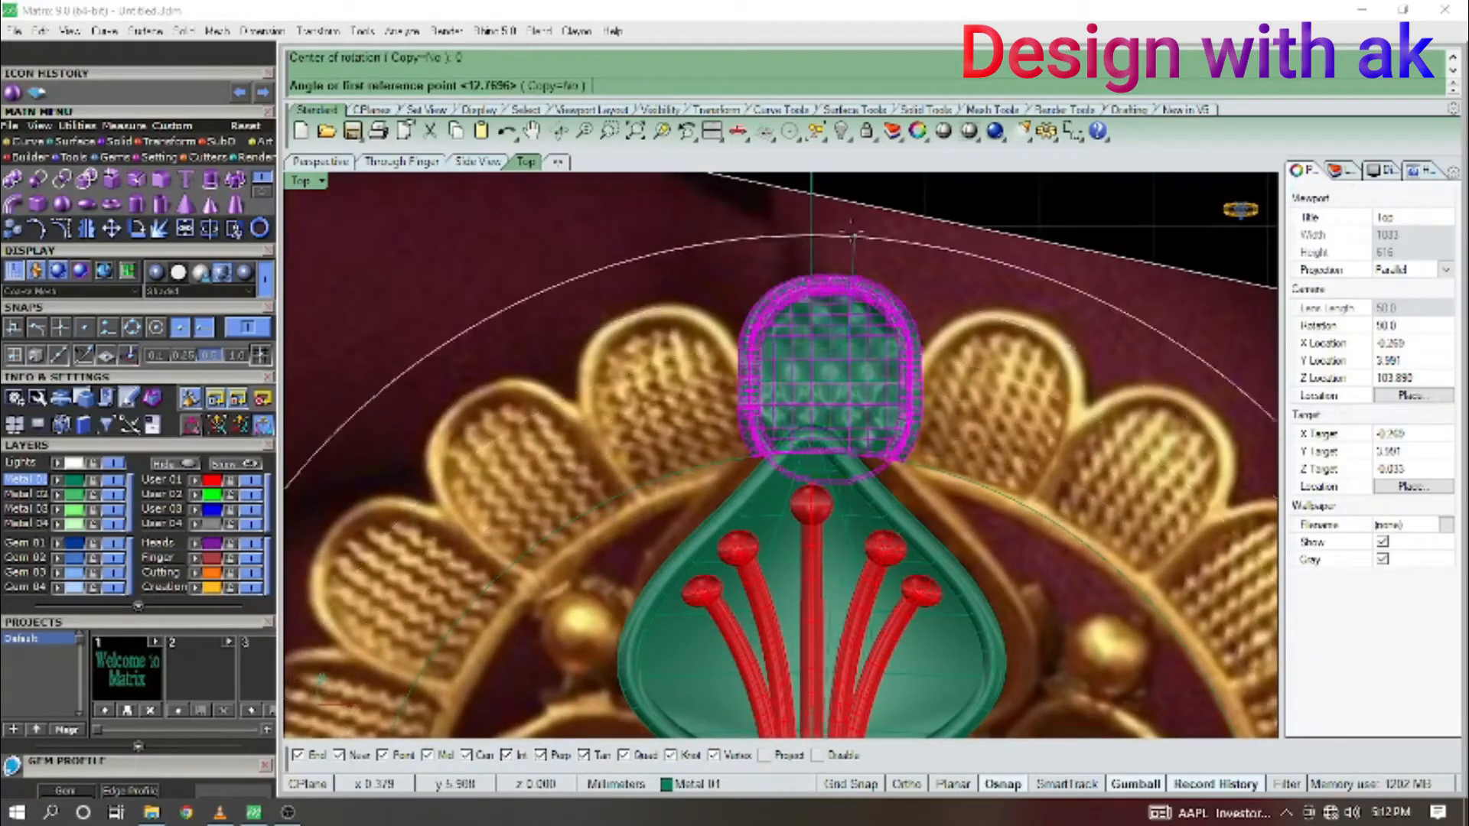
pyautogui.scroll(2, 851, 234)
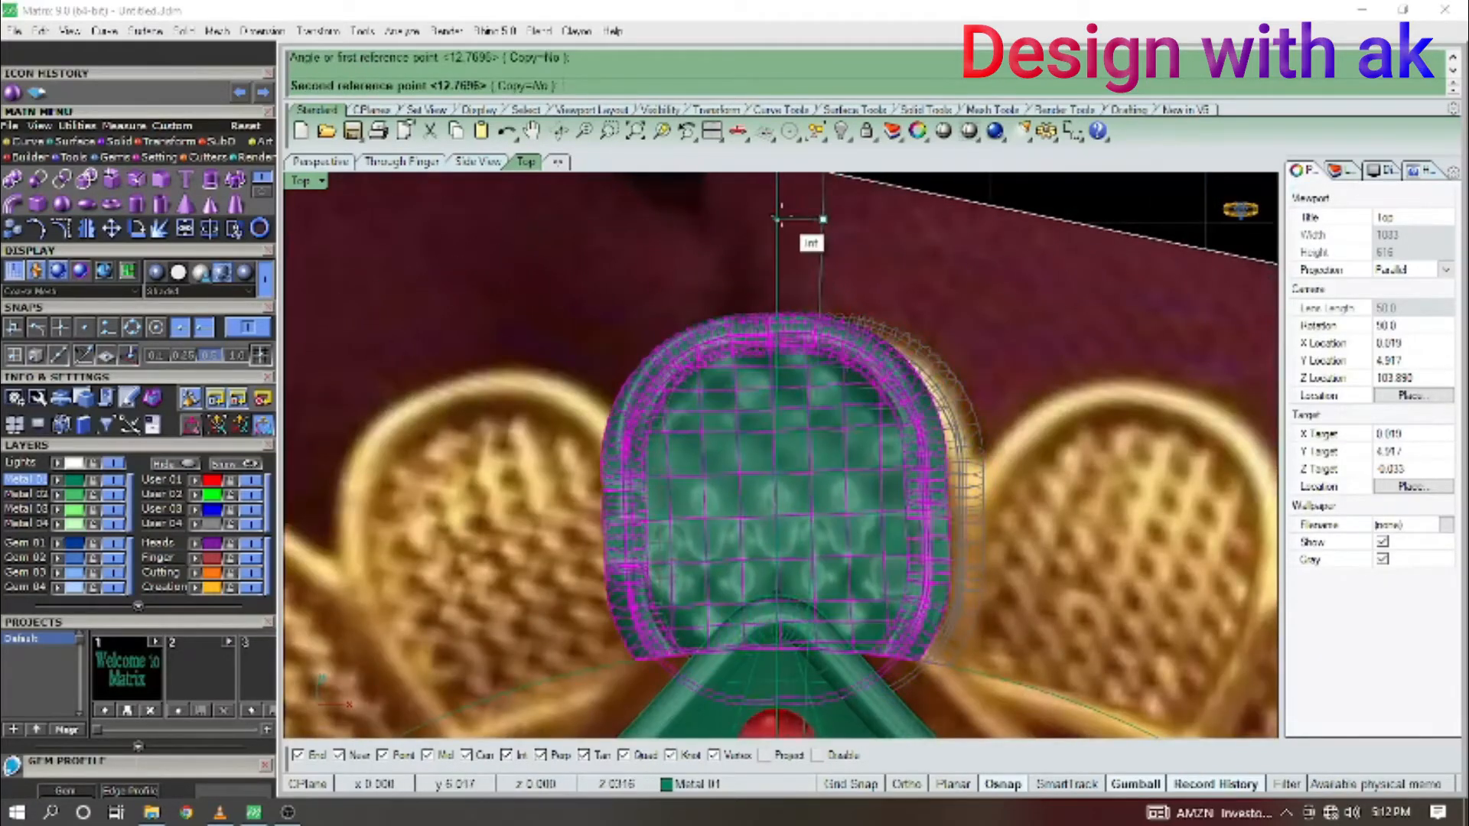
pyautogui.scroll(-13, 945, 377)
pyautogui.click(938, 401)
pyautogui.press('Escape')
pyautogui.moveTo(937, 406)
pyautogui.mouseDown(button='right')
pyautogui.moveTo(872, 402)
pyautogui.moveTo(935, 408)
pyautogui.mouseUp(button='right')
# Set up a polar array of the scallop around the origin with 20 items over 360 degrees.
pyautogui.scroll(7, 873, 406)
pyautogui.click(865, 407)
pyautogui.write('ap')
pyautogui.press('Return')
pyautogui.write('0')
pyautogui.press('Return')
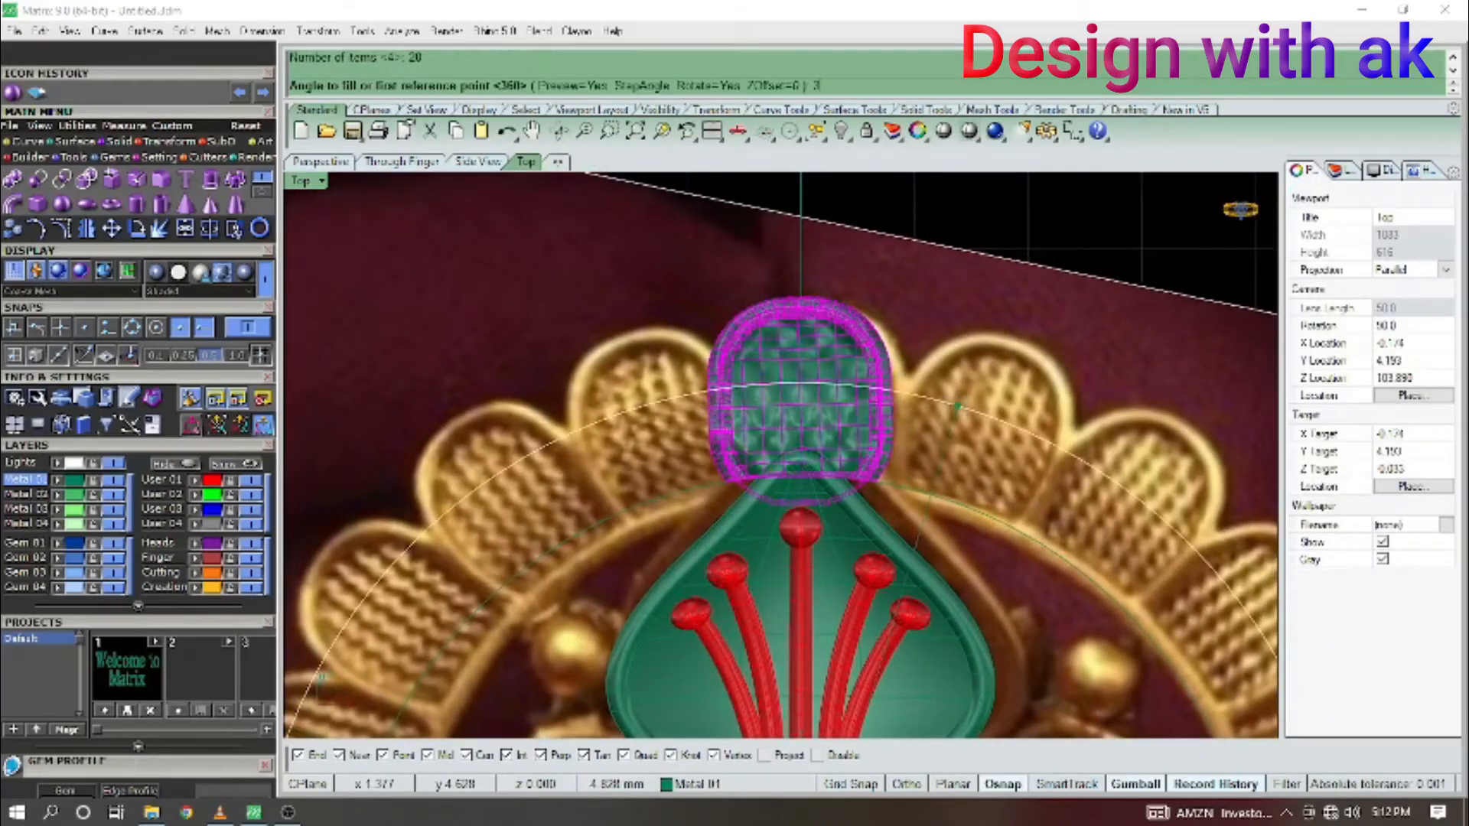
pyautogui.write('60')
pyautogui.press('Return')
pyautogui.scroll(12, 706, 453)
pyautogui.scroll(-10, 706, 453)
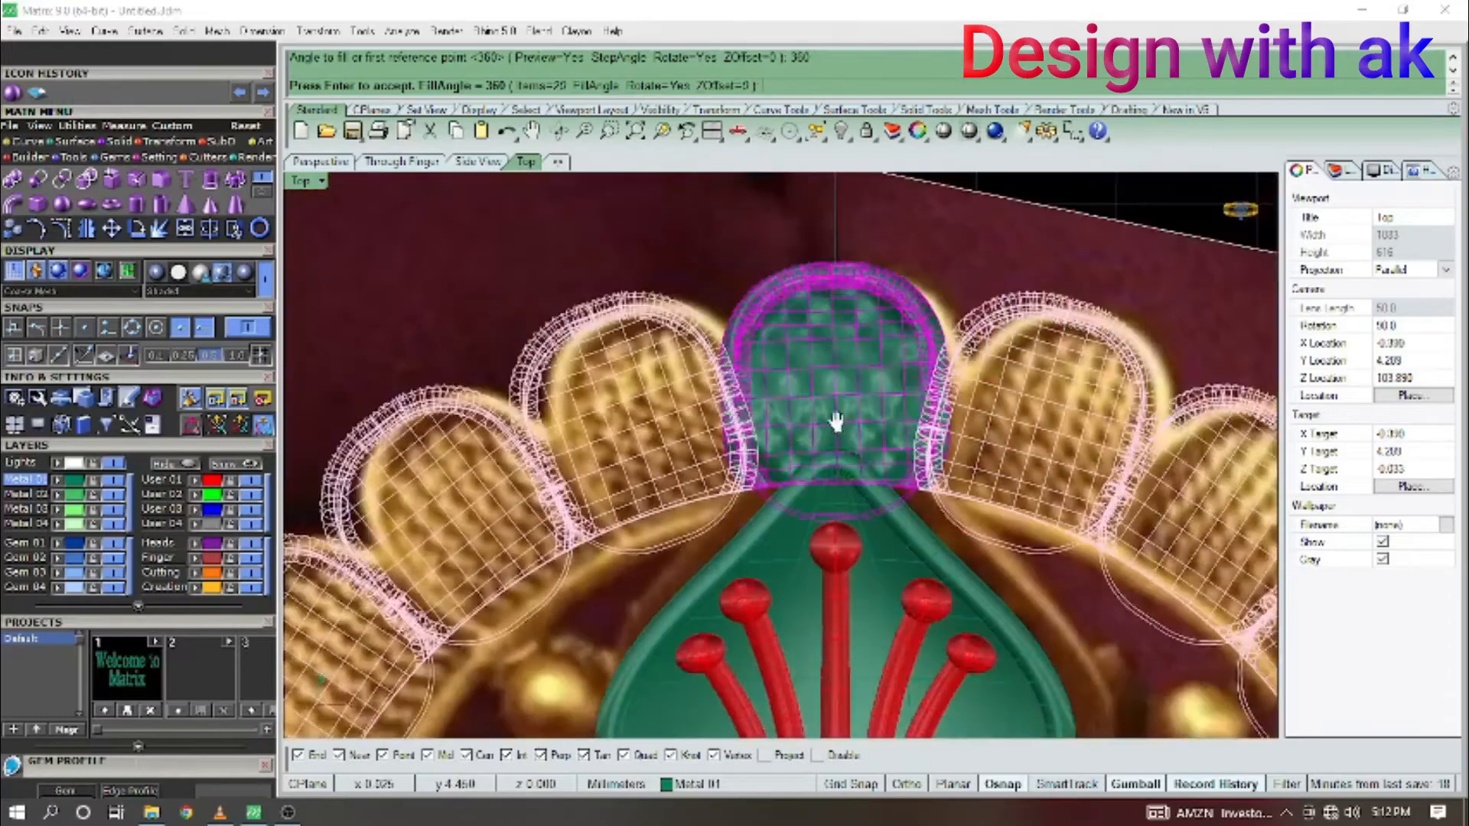
# Set the number of items in the scallop array to 19 and complete the array.
pyautogui.moveTo(837, 420); pyautogui.dragTo(804, 463, button='right')
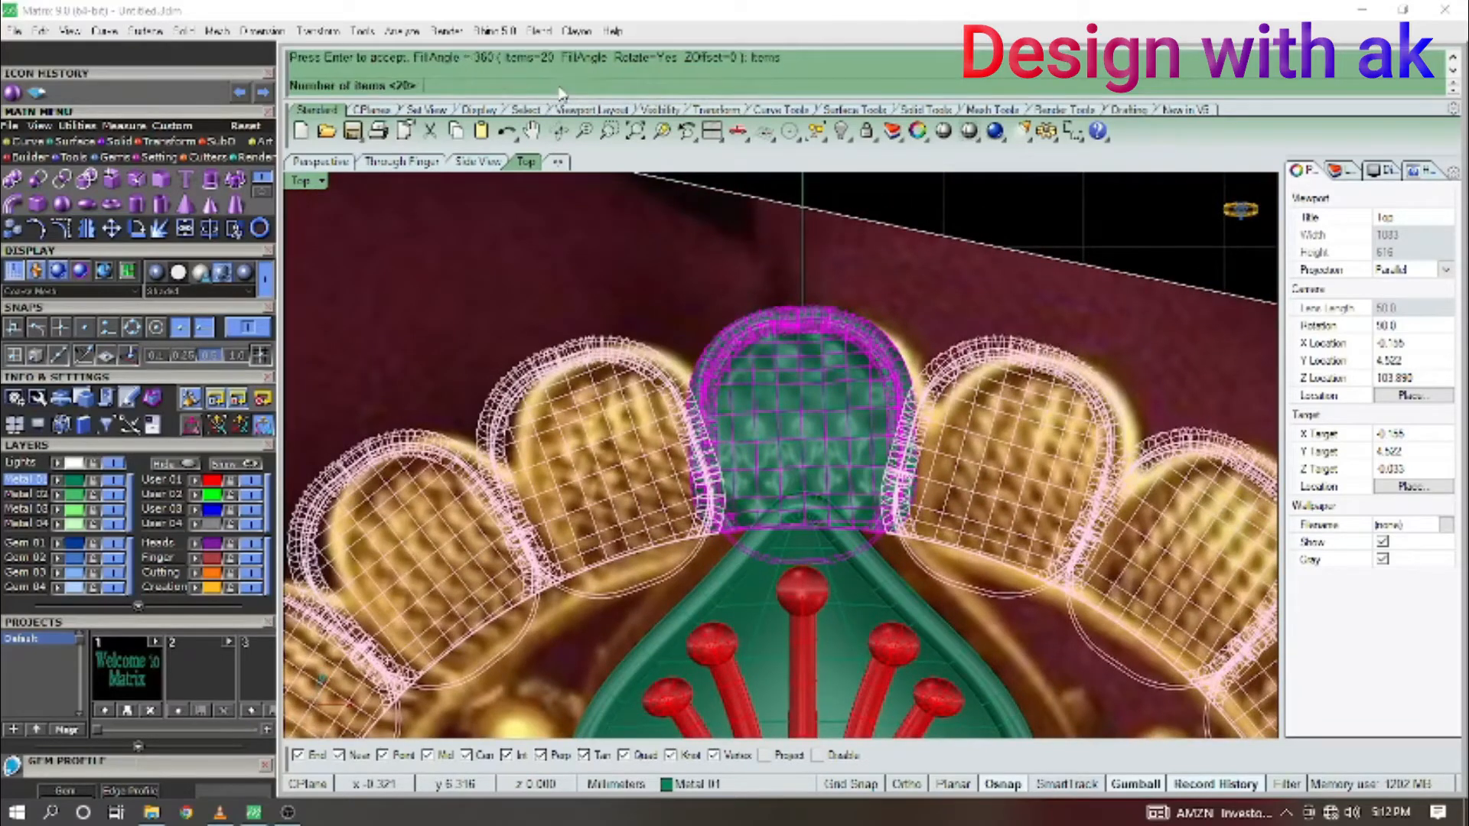
pyautogui.write('19')
pyautogui.press('Return')
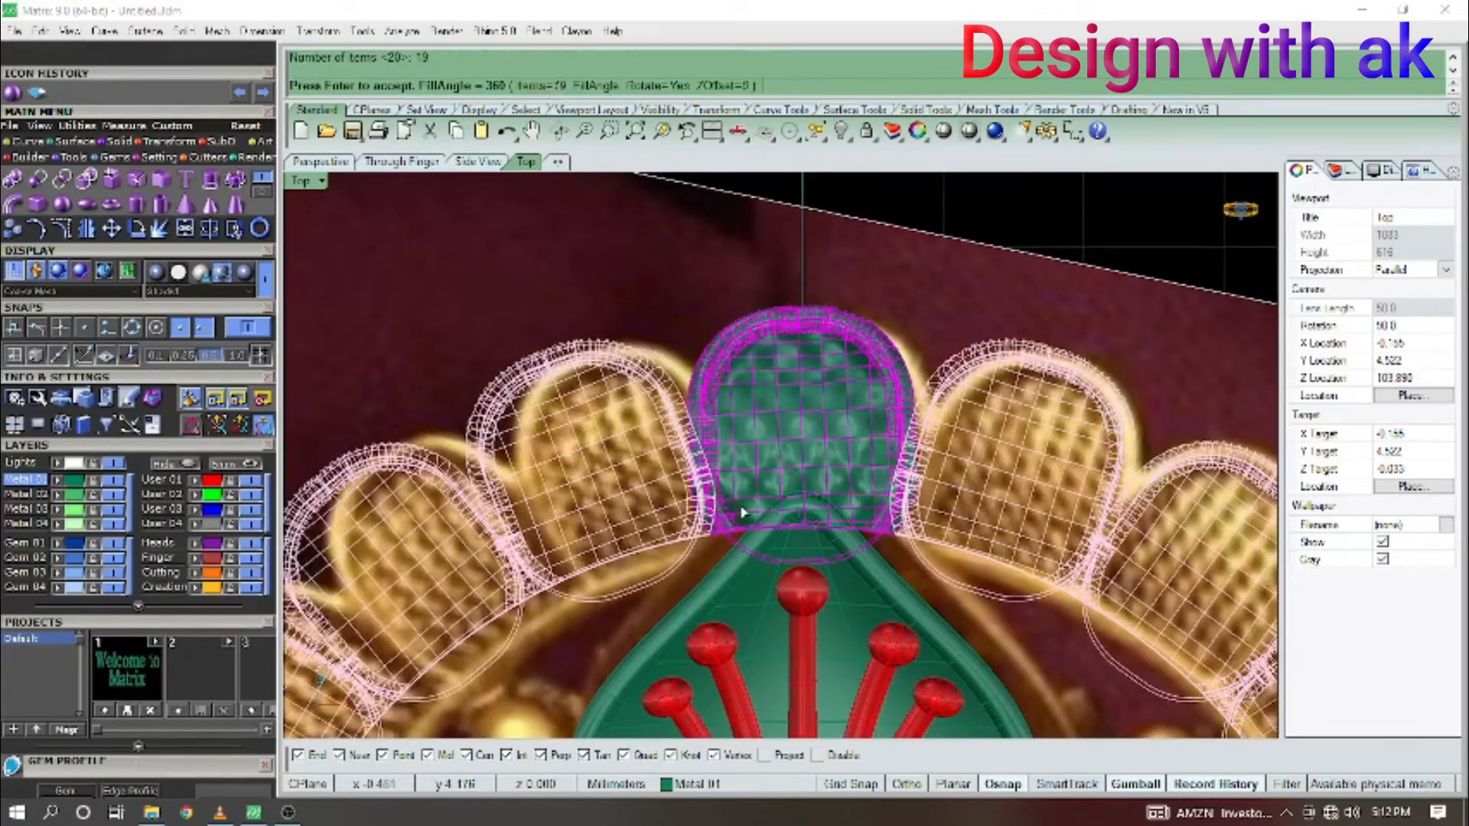
pyautogui.scroll(10, 740, 511)
pyautogui.press('Return')
pyautogui.scroll(-10, 718, 485)
pyautogui.moveTo(901, 419); pyautogui.dragTo(829, 389, button='right')
pyautogui.press('Escape')
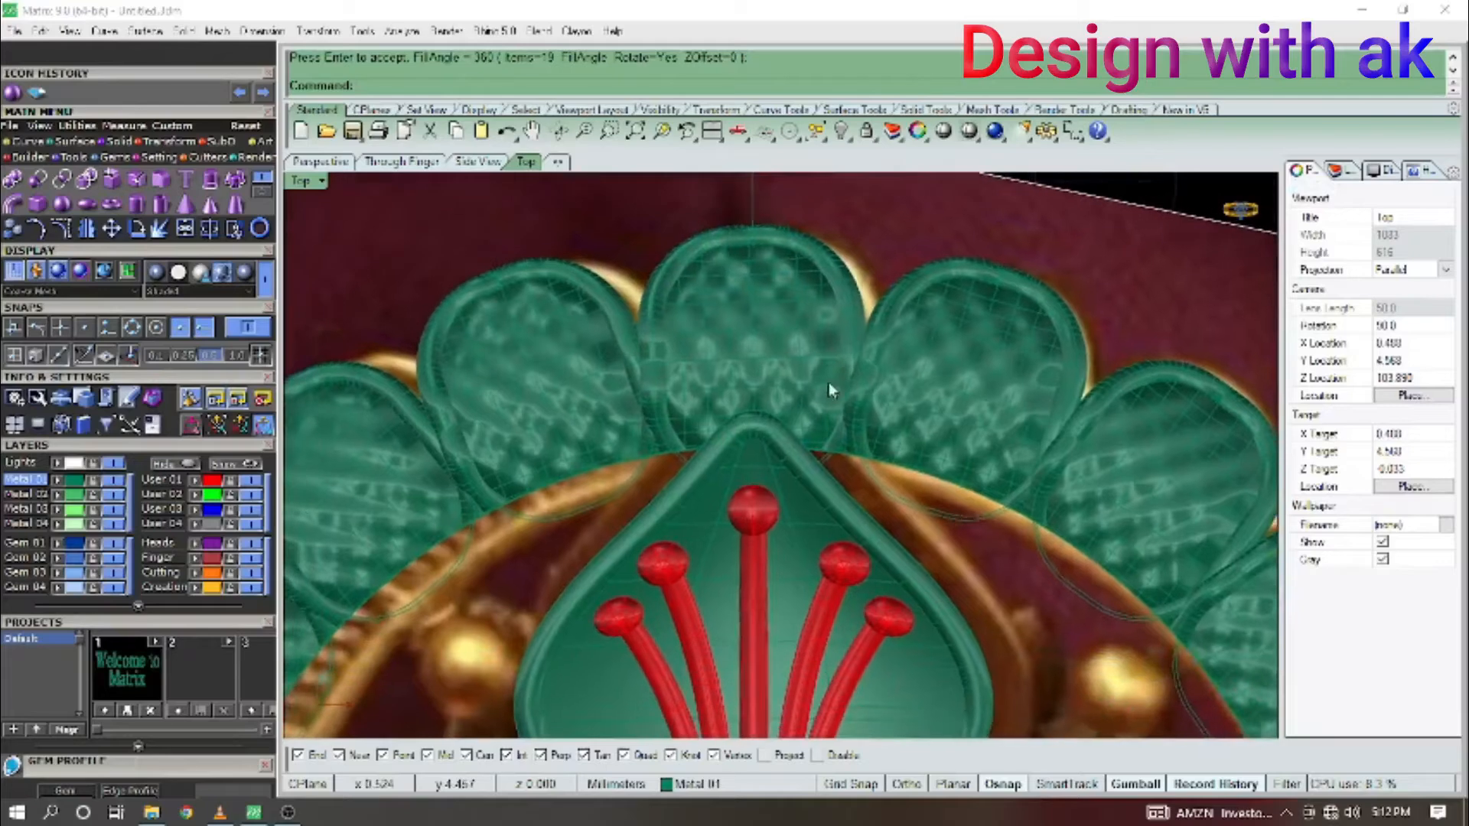
# Examine the ring of scallops around the petal and bezel from an angled view and from the Top view.
pyautogui.scroll(-9, 809, 395)
pyautogui.keyDown('ctrl'); pyautogui.keyDown('shift'); pyautogui.moveTo(852, 449); pyautogui.dragTo(534, 411, button='right'); pyautogui.keyUp('shift'); pyautogui.keyUp('ctrl')
pyautogui.scroll(3, 855, 420)
pyautogui.press('F5')
pyautogui.scroll(-4, 774, 506)
pyautogui.moveTo(775, 506); pyautogui.dragTo(818, 468, button='right')
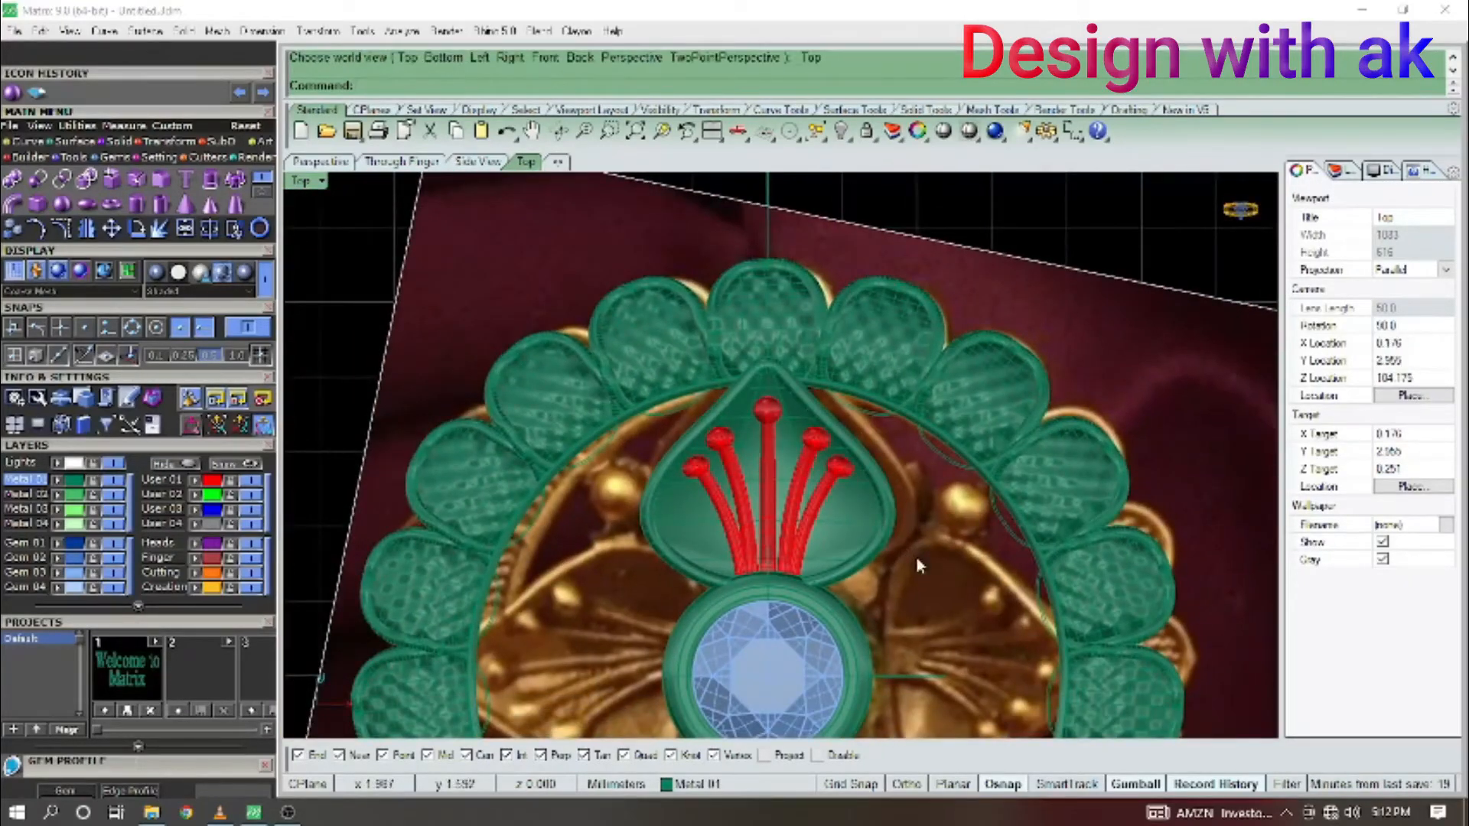
pyautogui.scroll(2, 918, 562)
pyautogui.scroll(2, 688, 462)
pyautogui.moveTo(687, 462); pyautogui.dragTo(689, 443, button='right')
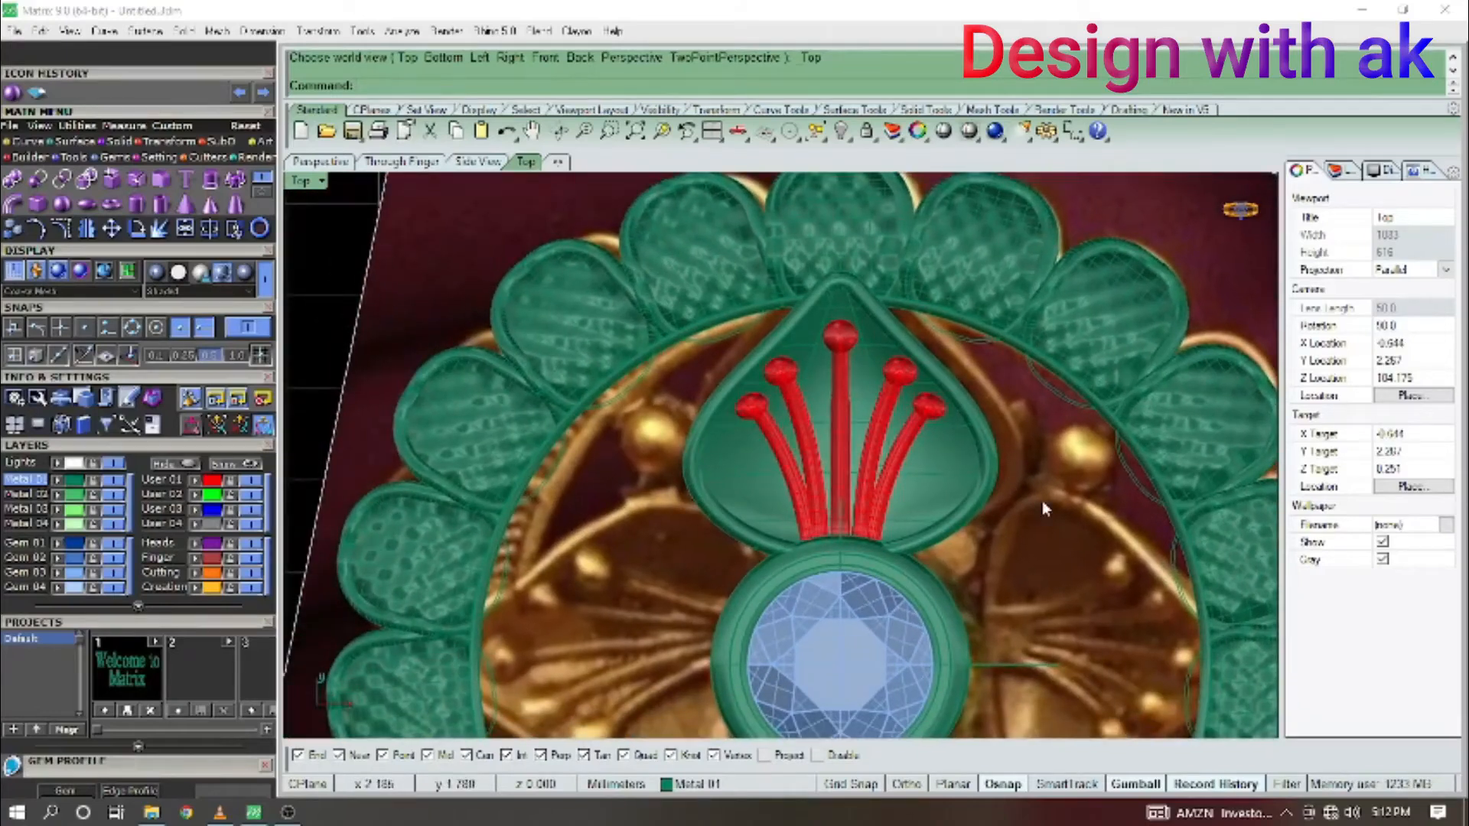
# Create a polar array of the stamen-decorated petal around the origin with 4 items over 360 degrees.
pyautogui.click(888, 474)
pyautogui.scroll(-3, 945, 488)
pyautogui.moveTo(951, 491); pyautogui.dragTo(903, 505, button='right')
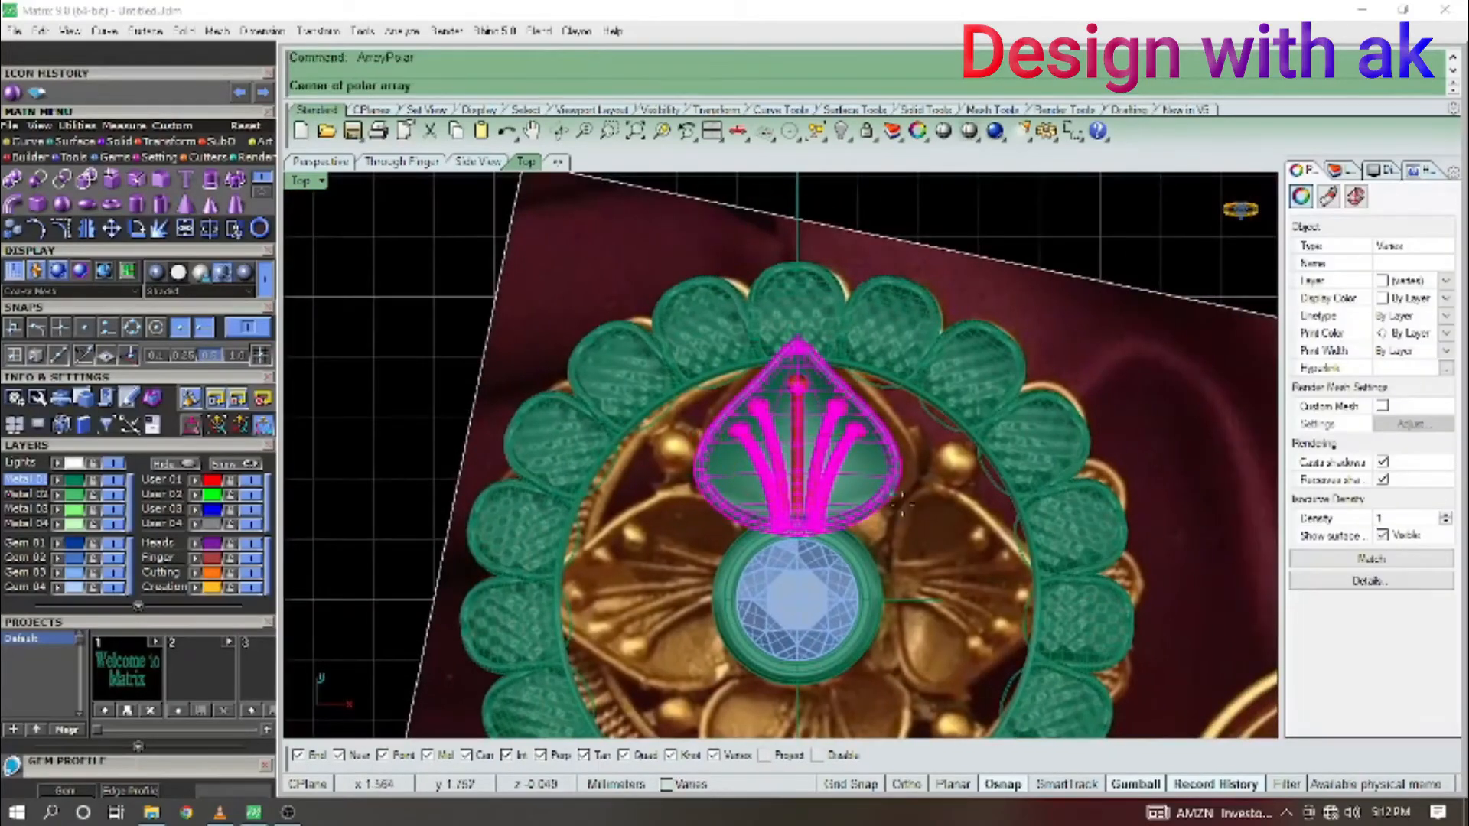
pyautogui.write('0')
pyautogui.press('Return')
pyautogui.write('60')
pyautogui.press('Return')
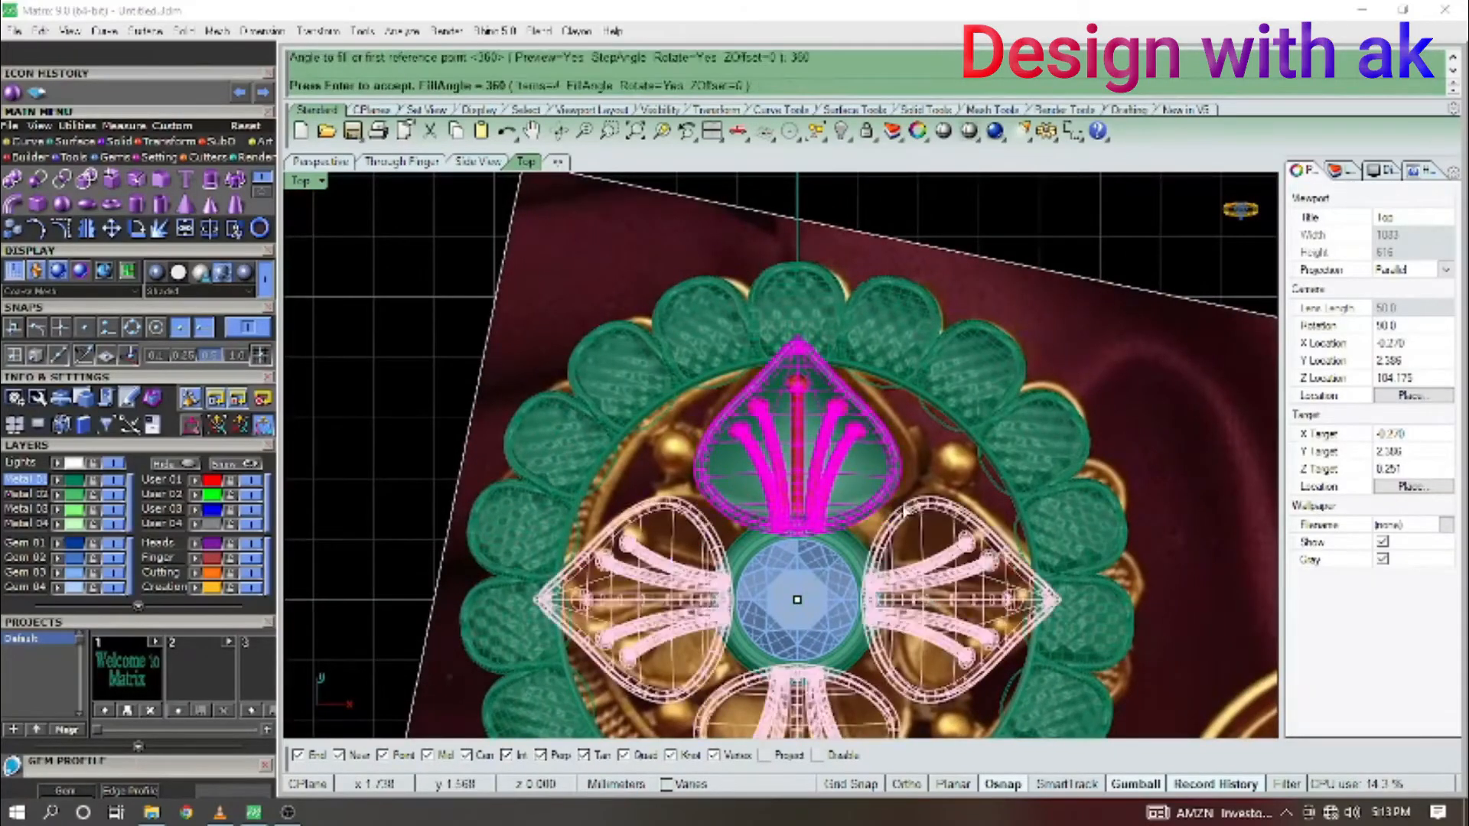
pyautogui.press('Return')
pyautogui.click(924, 483)
# Examine the four arrayed petals against the reference picture, including the photo of the ring's back.
pyautogui.scroll(7, 857, 512)
pyautogui.moveTo(857, 512); pyautogui.dragTo(1029, 505, button='right')
pyautogui.moveTo(796, 526); pyautogui.dragTo(728, 449, button='right')
pyautogui.scroll(-7, 797, 521)
pyautogui.scroll(-3, 796, 526)
pyautogui.scroll(-3, 728, 449)
pyautogui.moveTo(1080, 515); pyautogui.dragTo(836, 531, button='right')
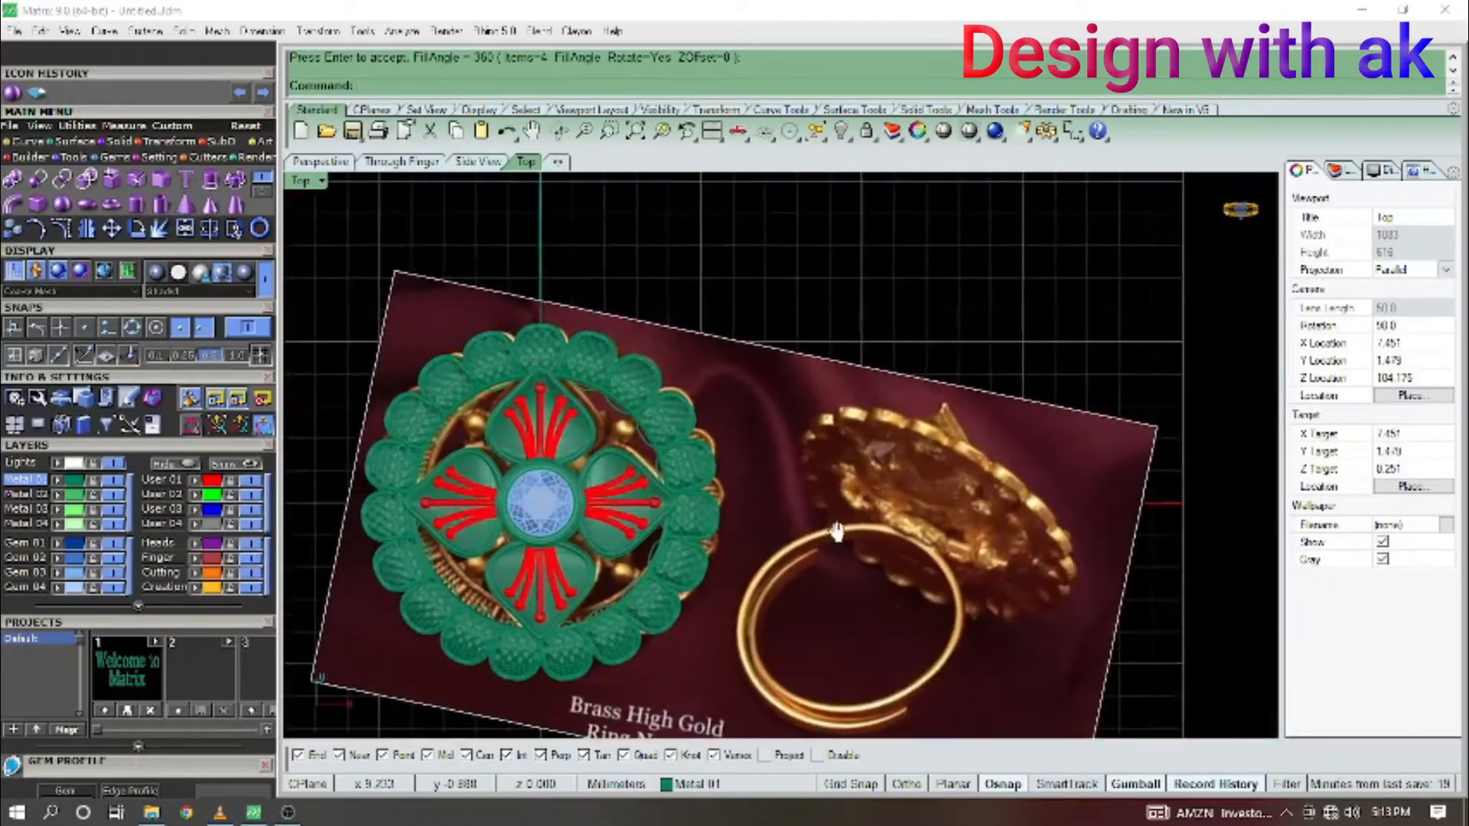
pyautogui.scroll(8, 1004, 530)
pyautogui.moveTo(1004, 530); pyautogui.dragTo(1077, 531, button='right')
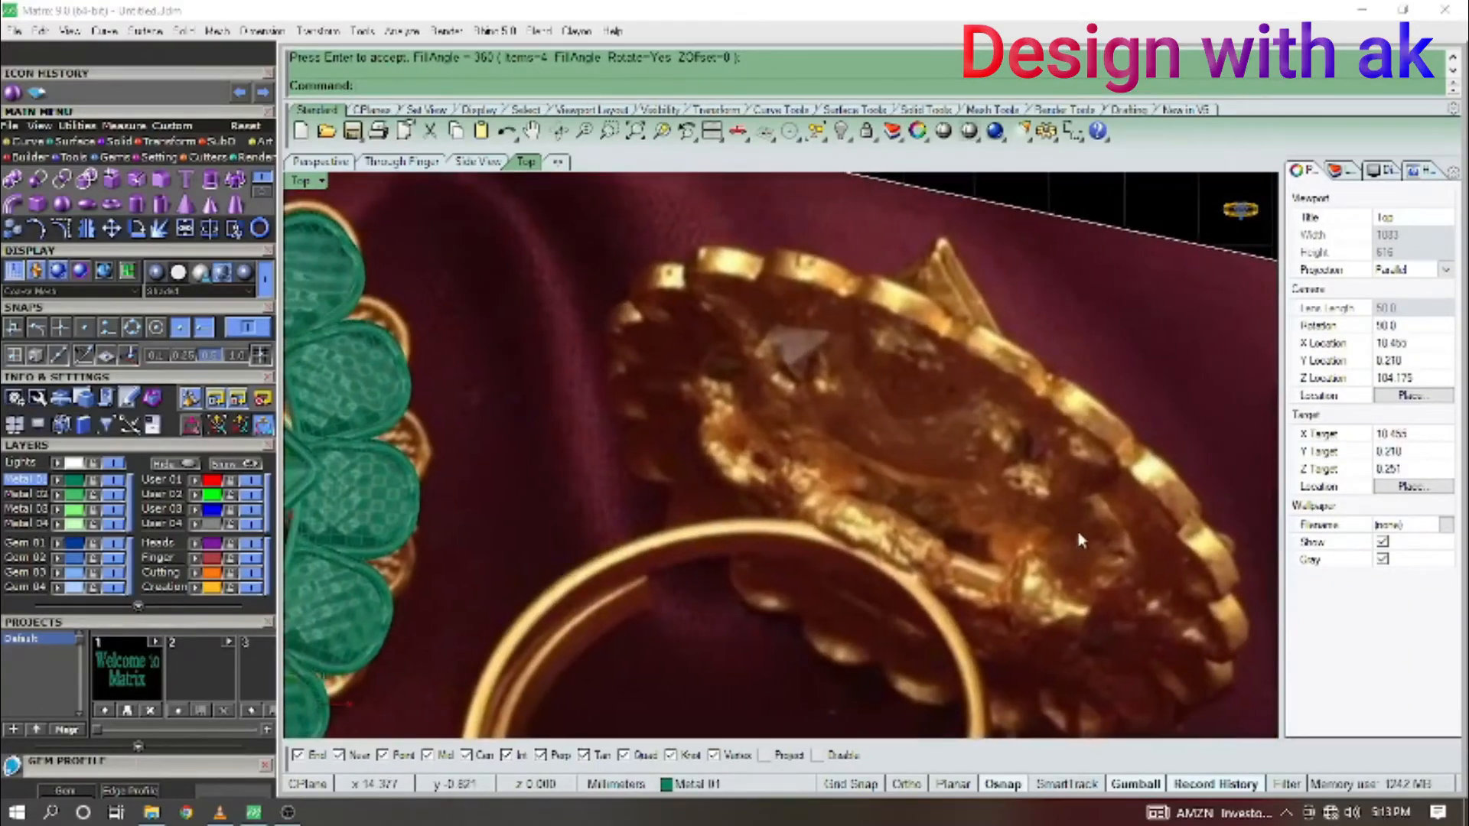
pyautogui.scroll(-10, 1077, 531)
pyautogui.moveTo(624, 526); pyautogui.dragTo(778, 548, button='right')
# Draw a sphere centred on the reference picture's gold bead between the upper and left petals.
pyautogui.scroll(13, 869, 483)
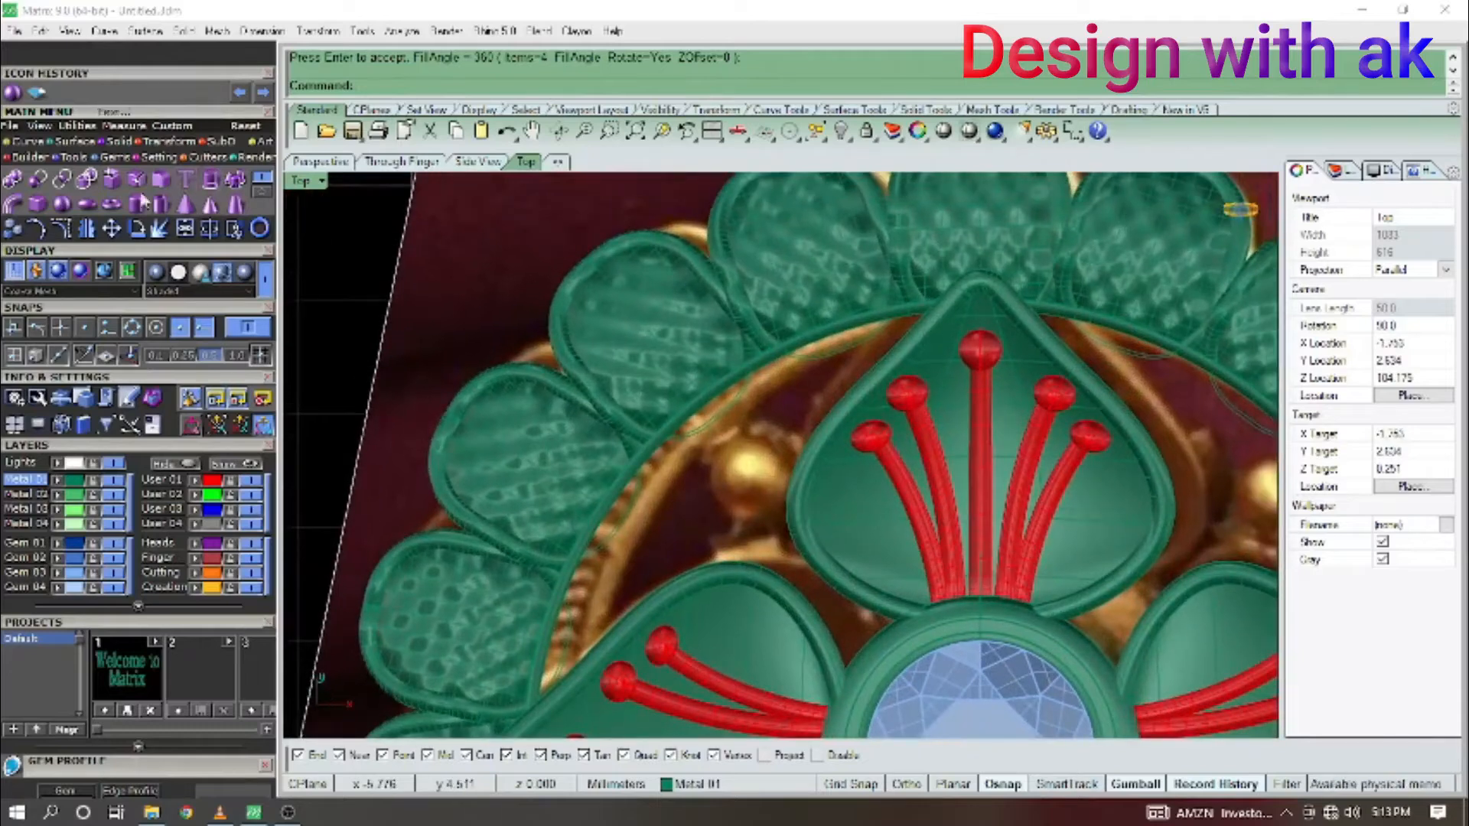
pyautogui.click(63, 205)
pyautogui.scroll(5, 769, 539)
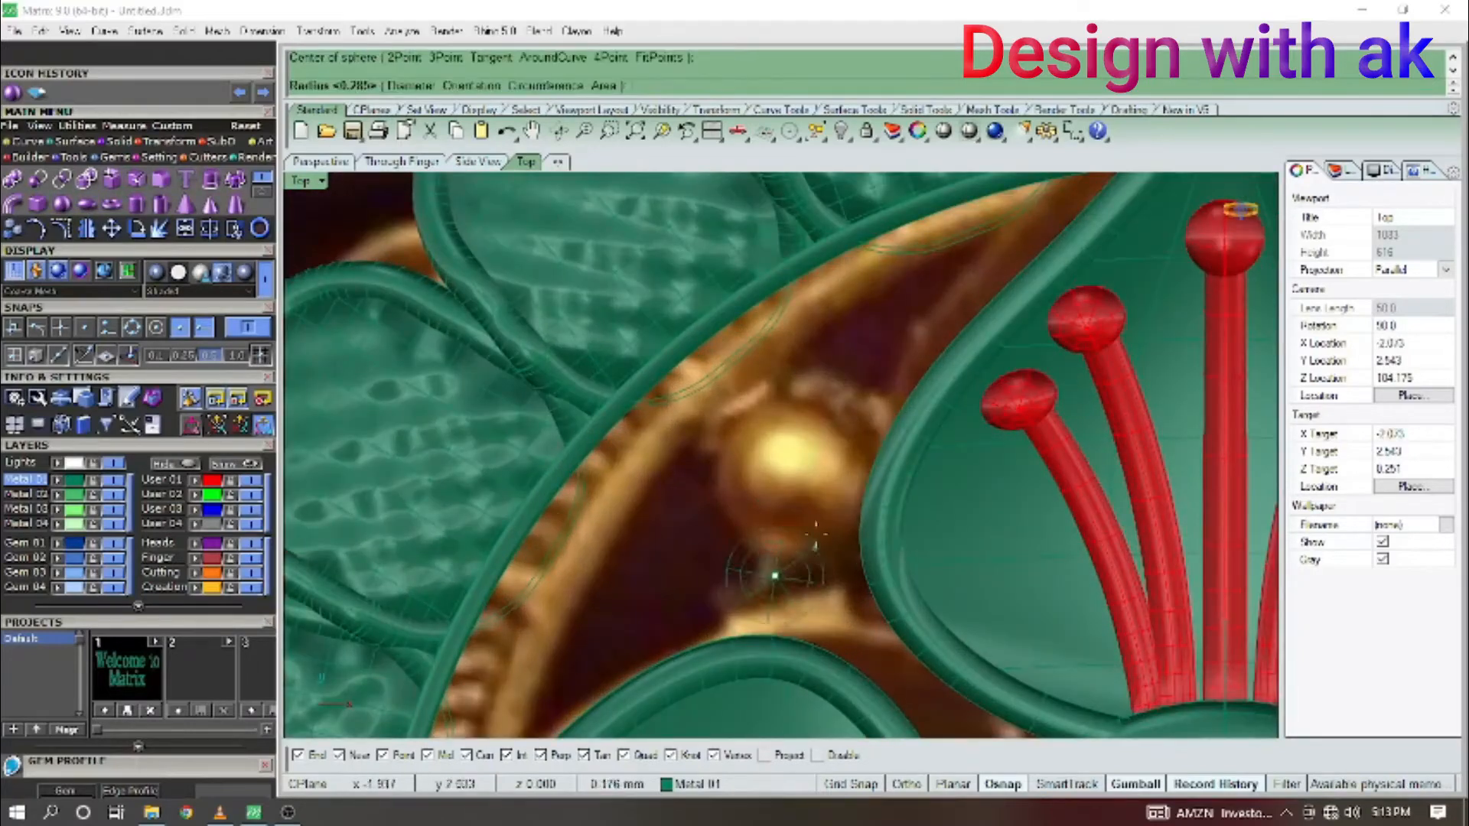
pyautogui.click(795, 456)
pyautogui.click(806, 554)
# Lower the bead sphere slightly in the Front view and check its height from an angled view.
pyautogui.scroll(-4, 765, 554)
pyautogui.press('F2')
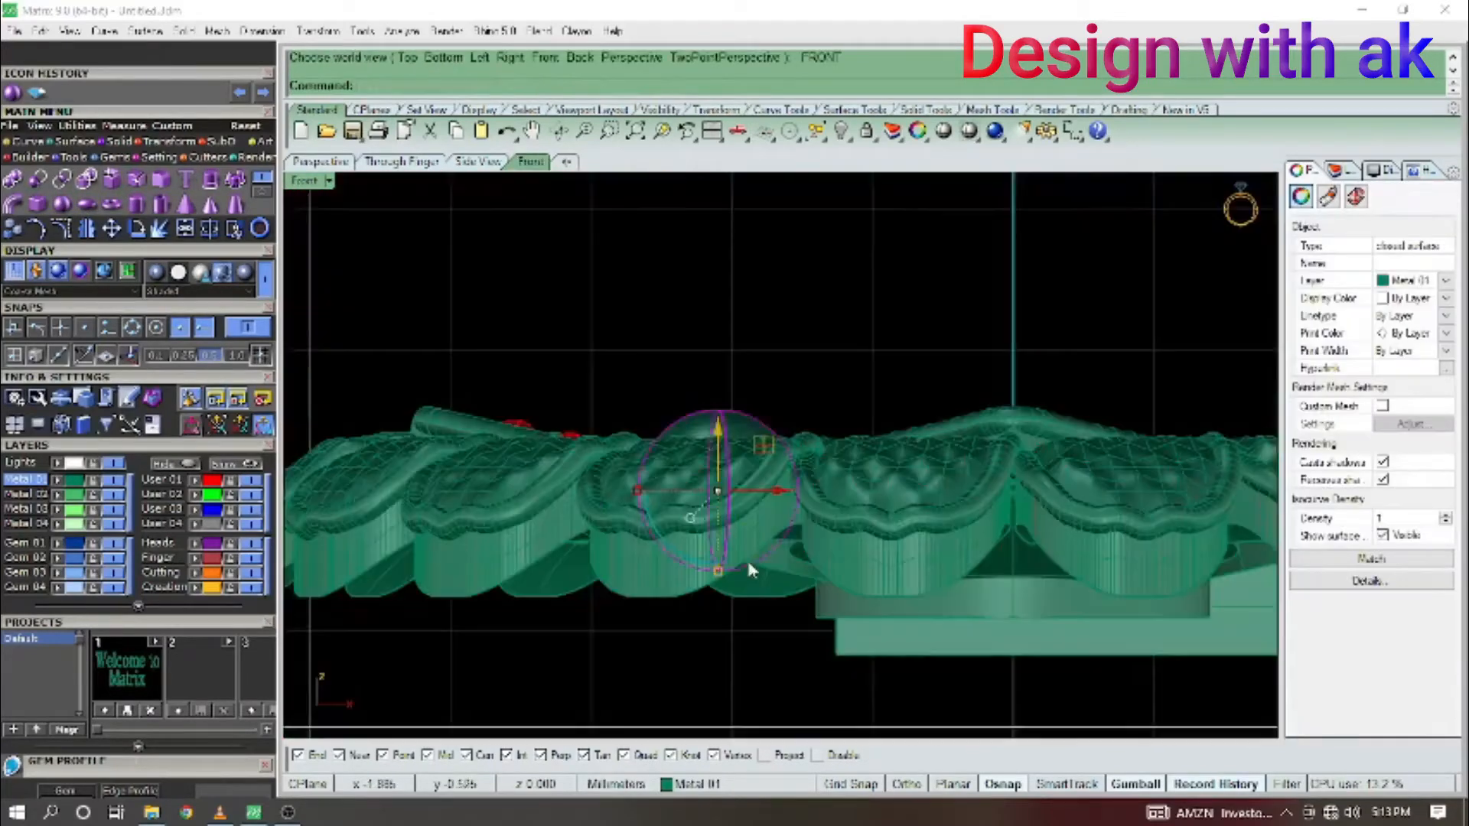
pyautogui.moveTo(747, 561); pyautogui.dragTo(803, 601, button='right')
pyautogui.moveTo(774, 488); pyautogui.dragTo(775, 511)
pyautogui.press('F1')
pyautogui.keyDown('ctrl'); pyautogui.keyDown('shift'); pyautogui.moveTo(788, 552); pyautogui.dragTo(808, 368, button='right'); pyautogui.keyUp('shift'); pyautogui.keyUp('ctrl')
pyautogui.press('F1')
# Nudge the bead sphere in the Top view so that it sits in the gap between the upper and left petals.
pyautogui.click(785, 557)
pyautogui.moveTo(796, 529); pyautogui.dragTo(786, 515)
pyautogui.press('F2')
pyautogui.press('Escape')
pyautogui.press('F1')
pyautogui.keyDown('ctrl'); pyautogui.keyDown('shift'); pyautogui.moveTo(802, 492); pyautogui.dragTo(650, 490, button='right'); pyautogui.keyUp('shift'); pyautogui.keyUp('ctrl')
pyautogui.press('F1')
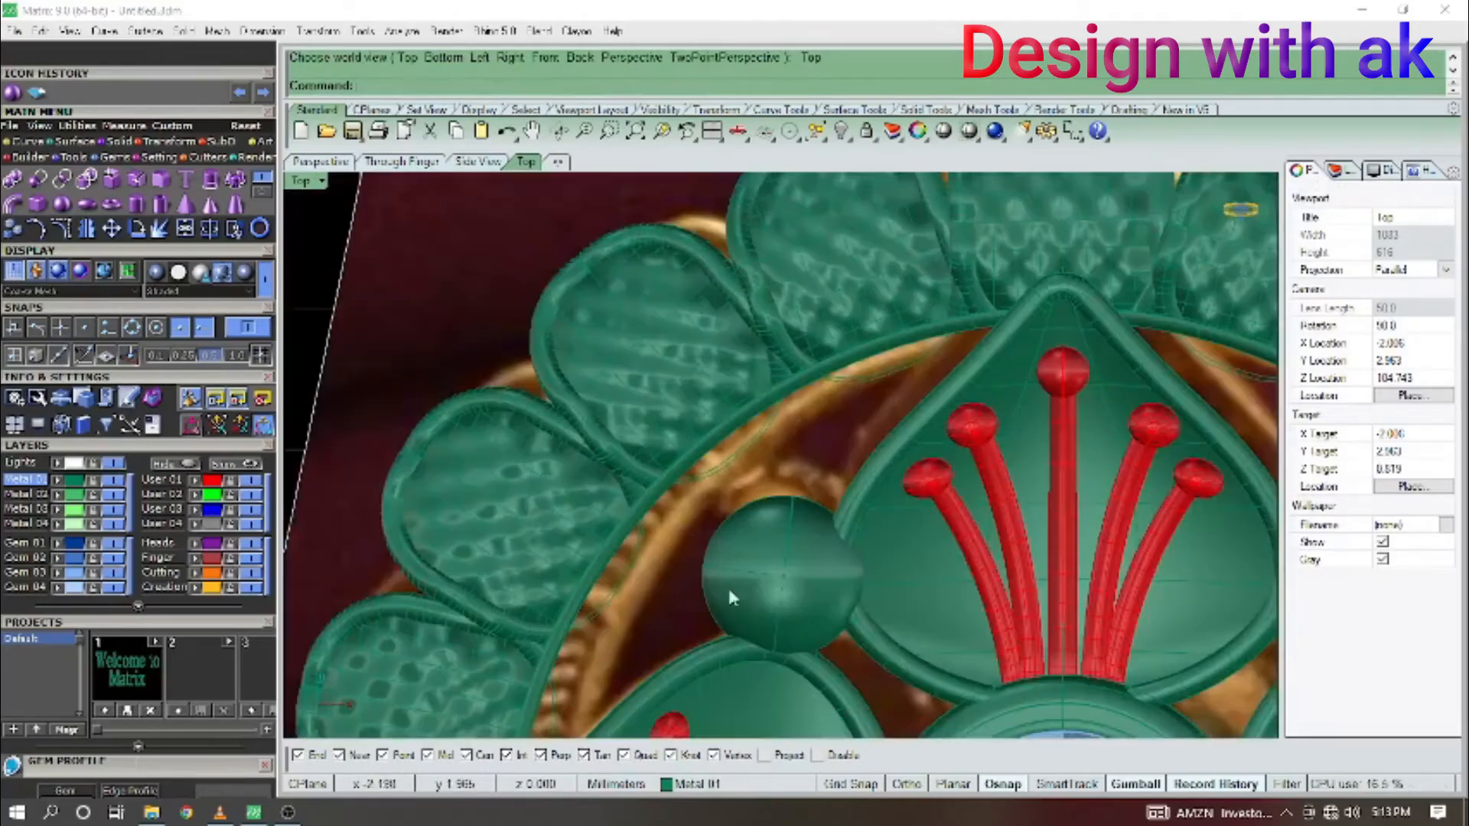
pyautogui.click(796, 566)
pyautogui.moveTo(825, 539); pyautogui.dragTo(829, 547)
# Create a polar array of the bead sphere around the origin with 4 items over 360 degrees.
pyautogui.scroll(-9, 749, 589)
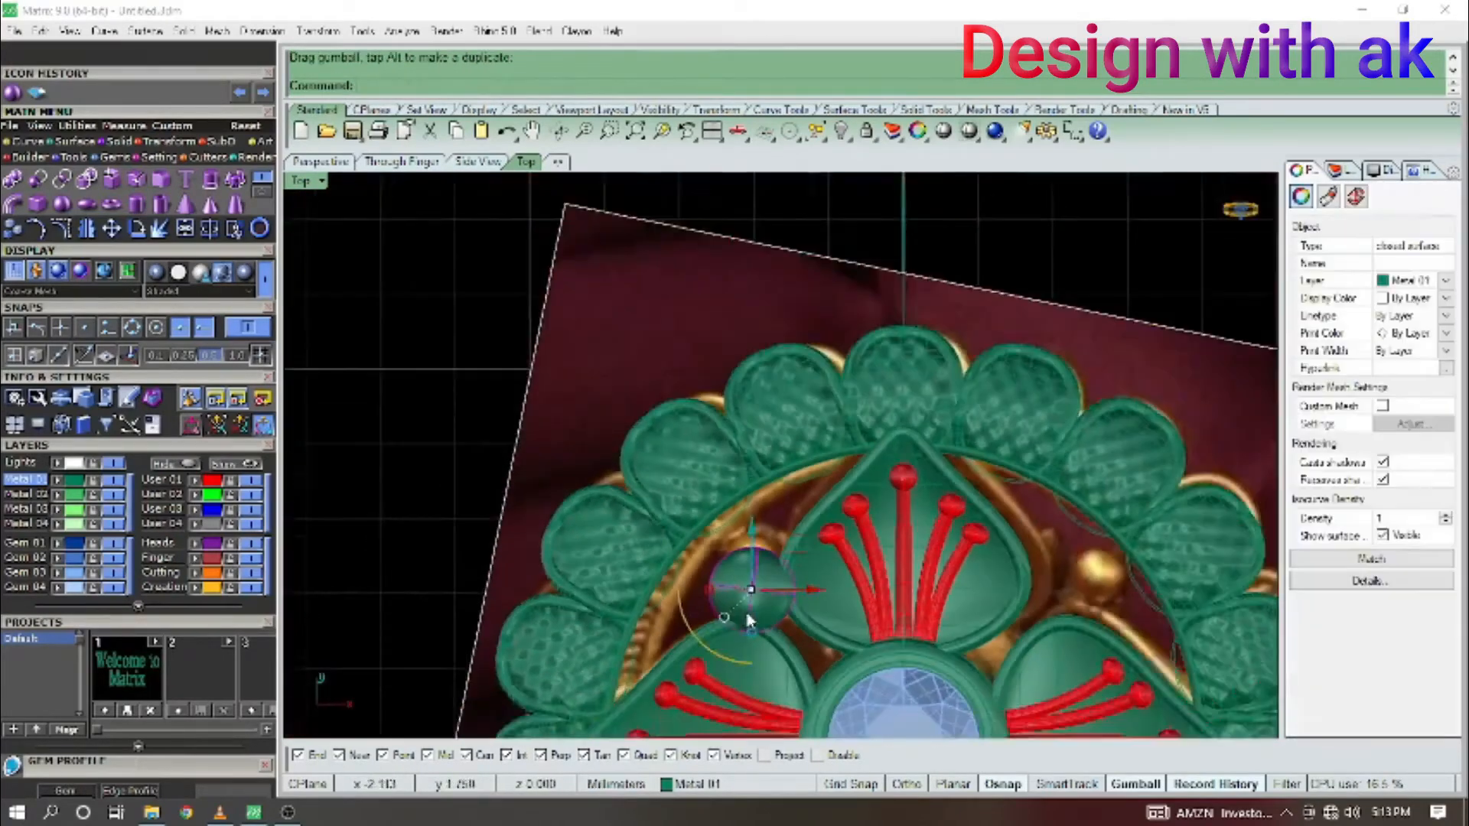
pyautogui.moveTo(747, 613); pyautogui.dragTo(712, 527, button='right')
pyautogui.write('ap')
pyautogui.press('Return')
pyautogui.write('0')
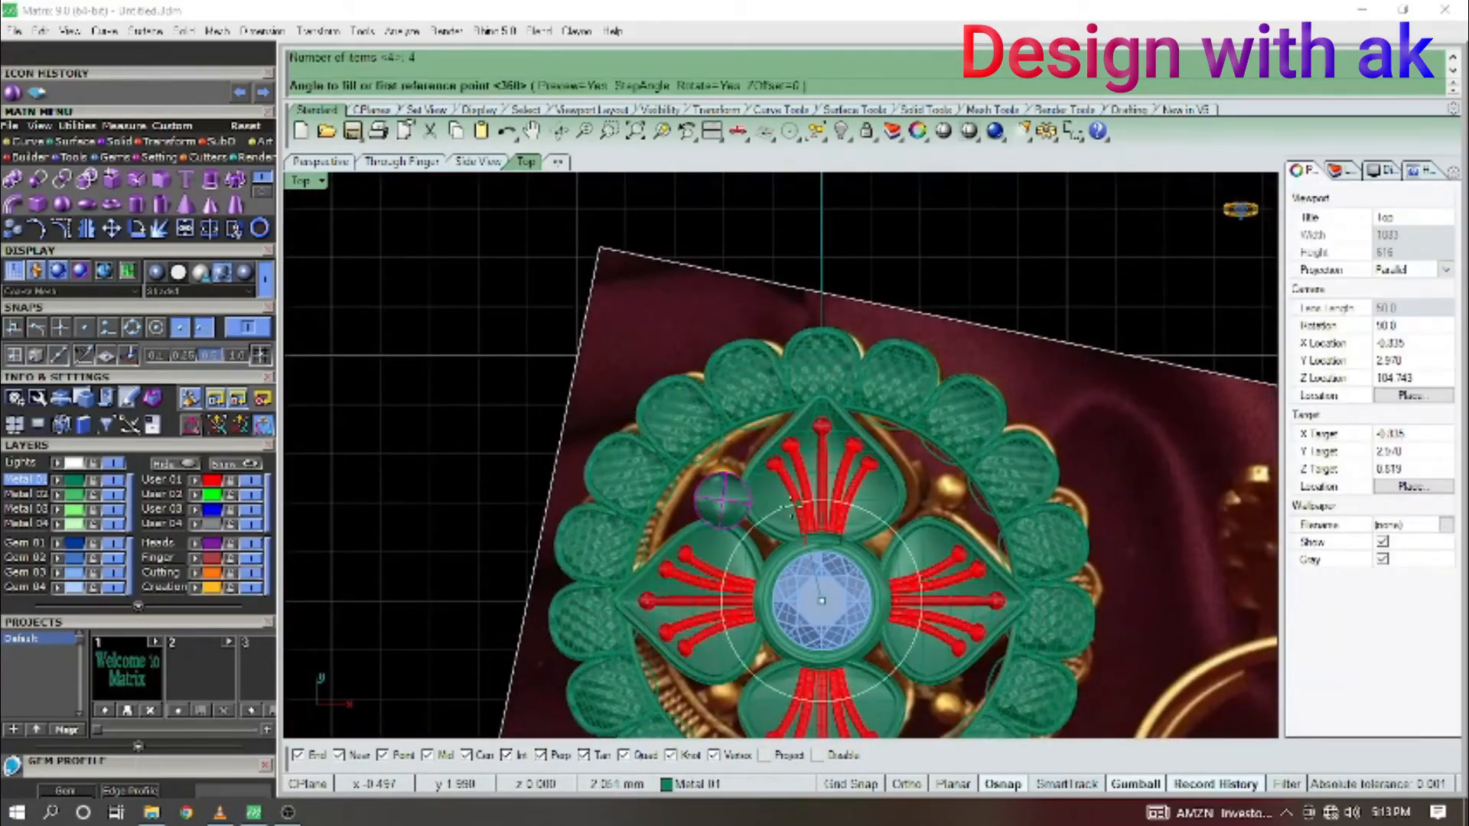
pyautogui.keyDown('ctrl'); pyautogui.keyDown('shift'); pyautogui.moveTo(984, 545); pyautogui.dragTo(760, 528, button='right'); pyautogui.keyUp('shift'); pyautogui.keyUp('ctrl')
# Inspect the beads from several views and delete the stray piece beneath the bezel.
pyautogui.scroll(8, 489, 550)
pyautogui.keyDown('ctrl'); pyautogui.keyDown('shift'); pyautogui.moveTo(530, 556); pyautogui.dragTo(632, 585, button='right'); pyautogui.keyUp('shift'); pyautogui.keyUp('ctrl')
pyautogui.hotkey('ctrl', 'F1')
pyautogui.scroll(-7, 643, 582)
pyautogui.hotkey('ctrl', 'F2')
pyautogui.scroll(7, 776, 557)
pyautogui.moveTo(733, 547); pyautogui.dragTo(686, 567, button='right')
pyautogui.click(788, 551)
pyautogui.press('Delete')
# Examine the flower top from several angles and compare it with the back of the ring in the reference picture.
pyautogui.keyDown('ctrl'); pyautogui.keyDown('shift'); pyautogui.moveTo(829, 569); pyautogui.dragTo(989, 612, button='right'); pyautogui.keyUp('shift'); pyautogui.keyUp('ctrl')
pyautogui.hotkey('ctrl', 'F3')
pyautogui.scroll(5, 987, 611)
pyautogui.moveTo(821, 526); pyautogui.dragTo(807, 604, button='right')
pyautogui.hotkey('ctrl', 'F1')
pyautogui.scroll(-3, 1030, 393)
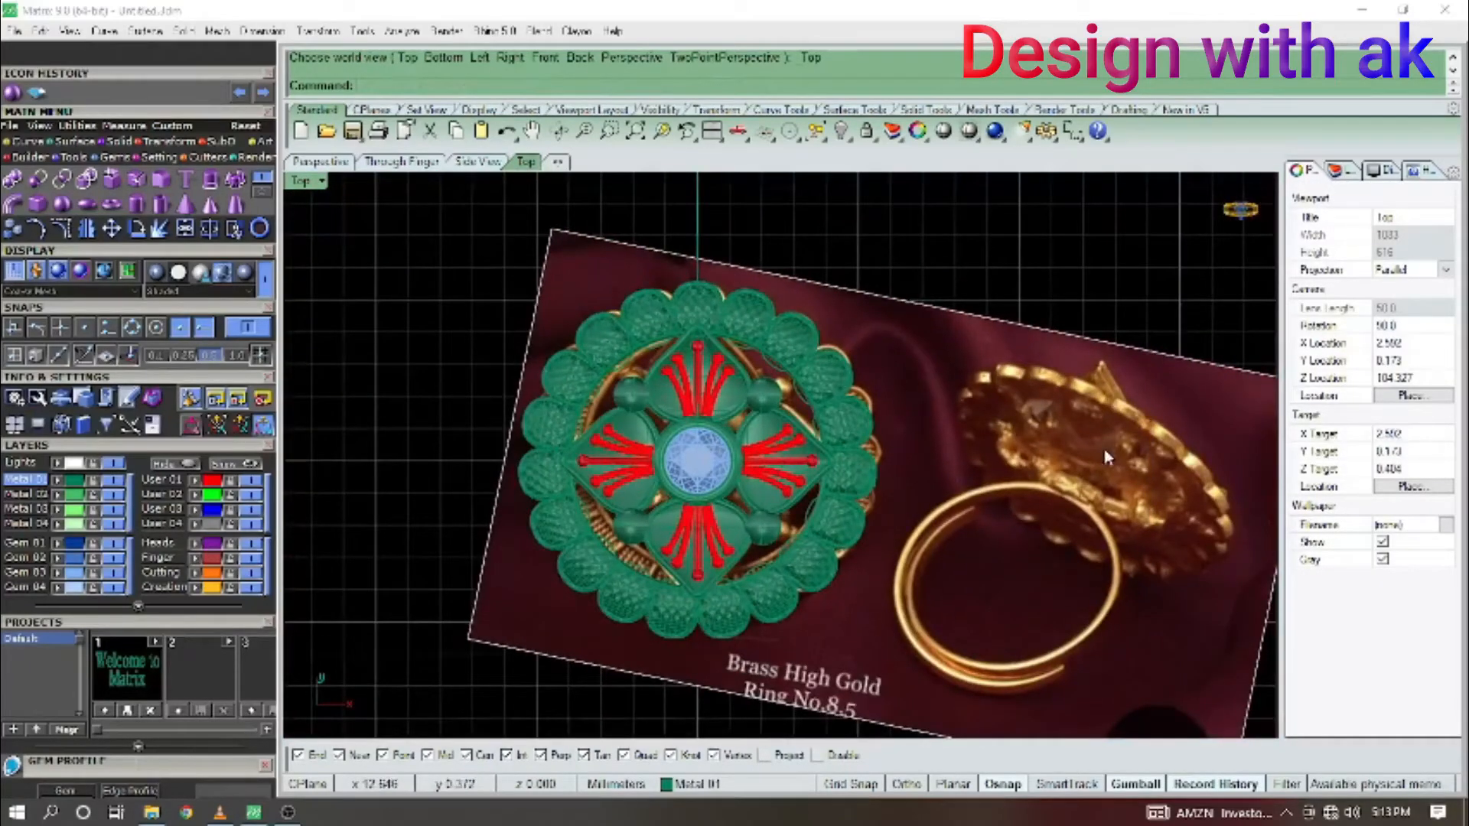
pyautogui.moveTo(973, 453); pyautogui.dragTo(1007, 433, button='right')
pyautogui.scroll(2, 623, 459)
pyautogui.moveTo(853, 428); pyautogui.dragTo(814, 447, button='right')
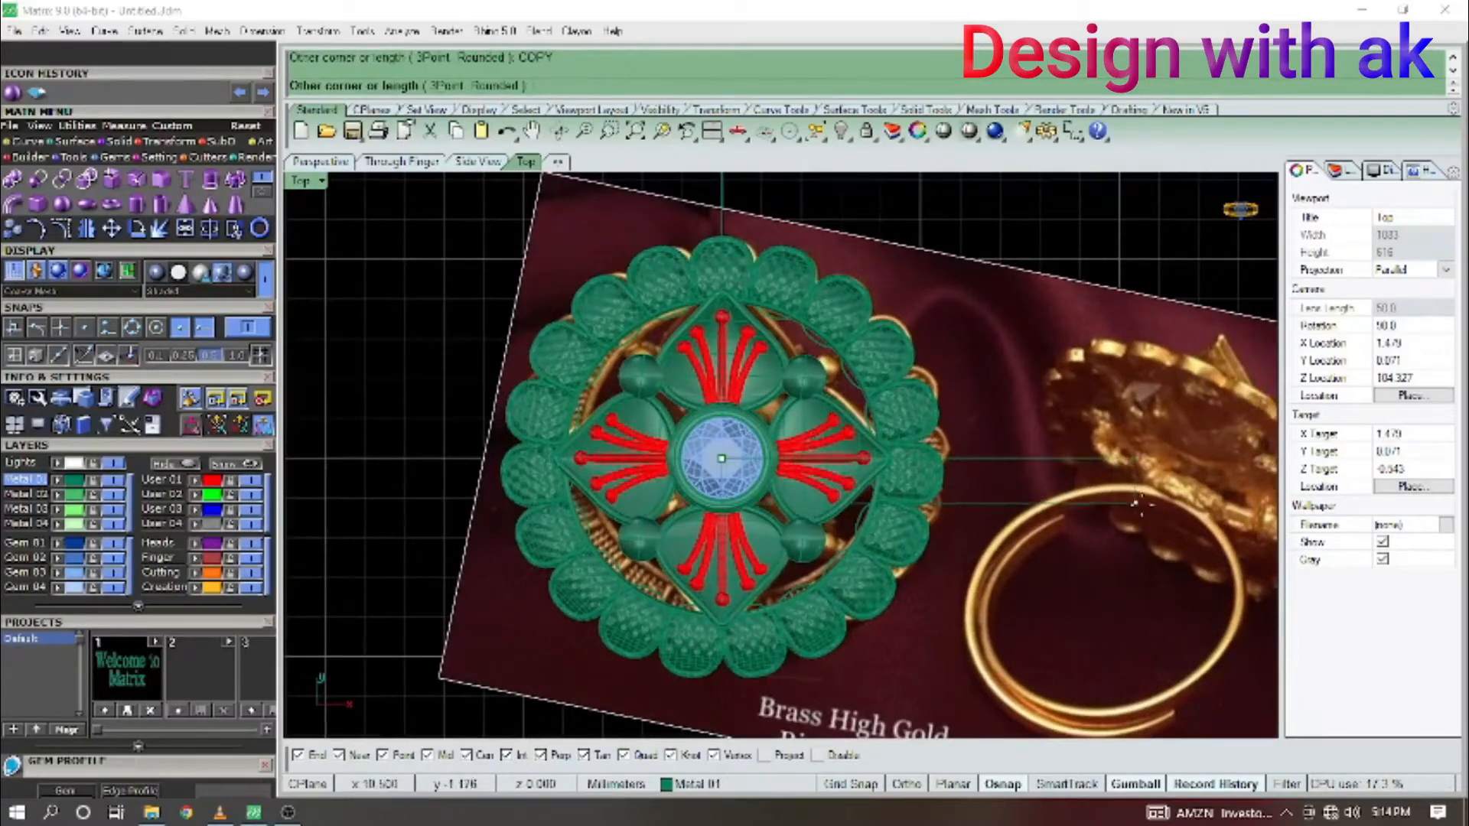
# Draw a narrow horizontal rectangle centred on the origin and stretch it to span the left and right petals.
pyautogui.moveTo(1090, 457); pyautogui.dragTo(1023, 499)
pyautogui.moveTo(781, 494); pyautogui.dragTo(719, 488)
pyautogui.scroll(3, 513, 468)
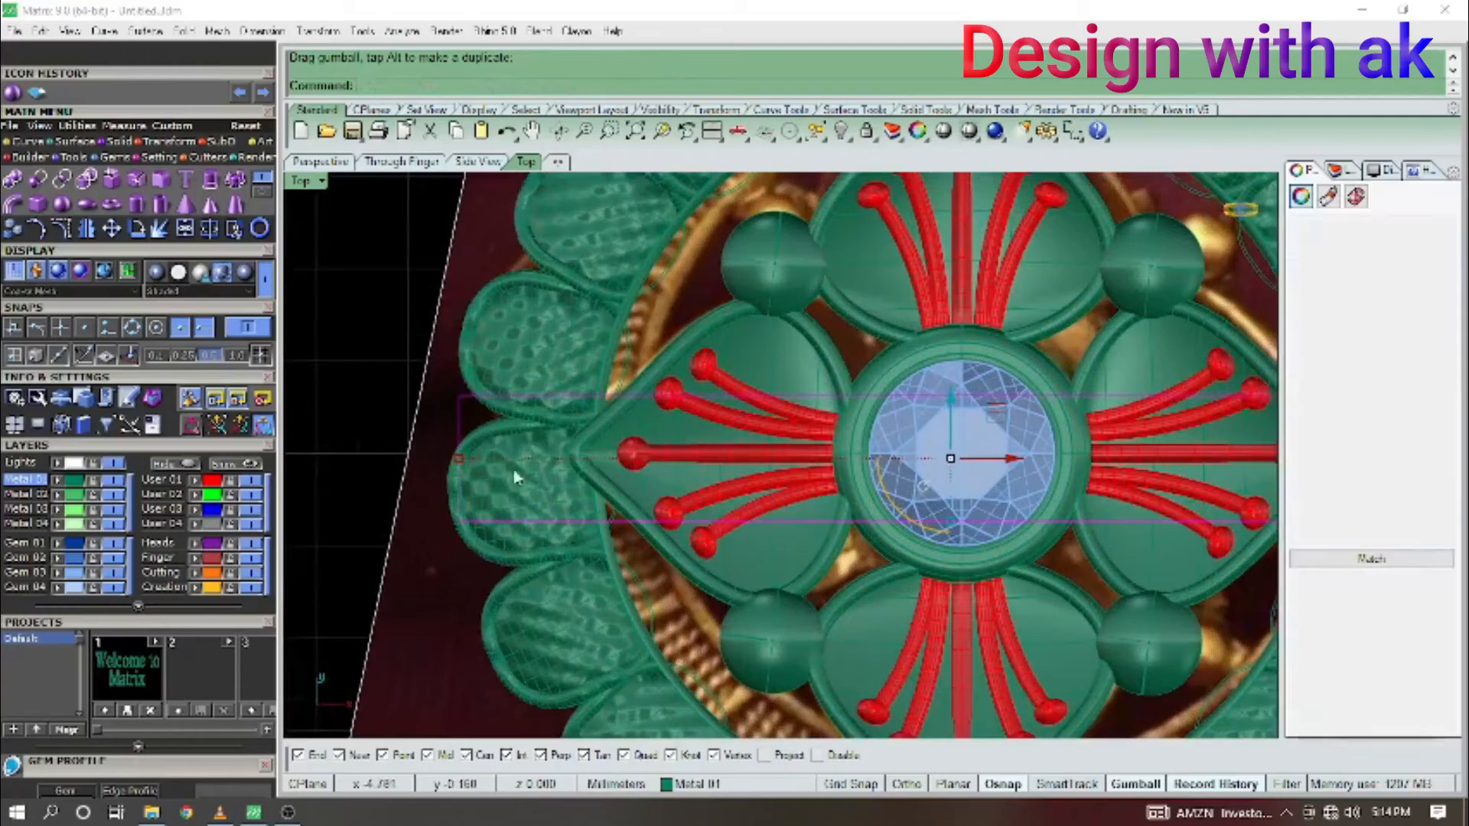
pyautogui.moveTo(555, 461); pyautogui.dragTo(555, 461)
pyautogui.scroll(-6, 598, 494)
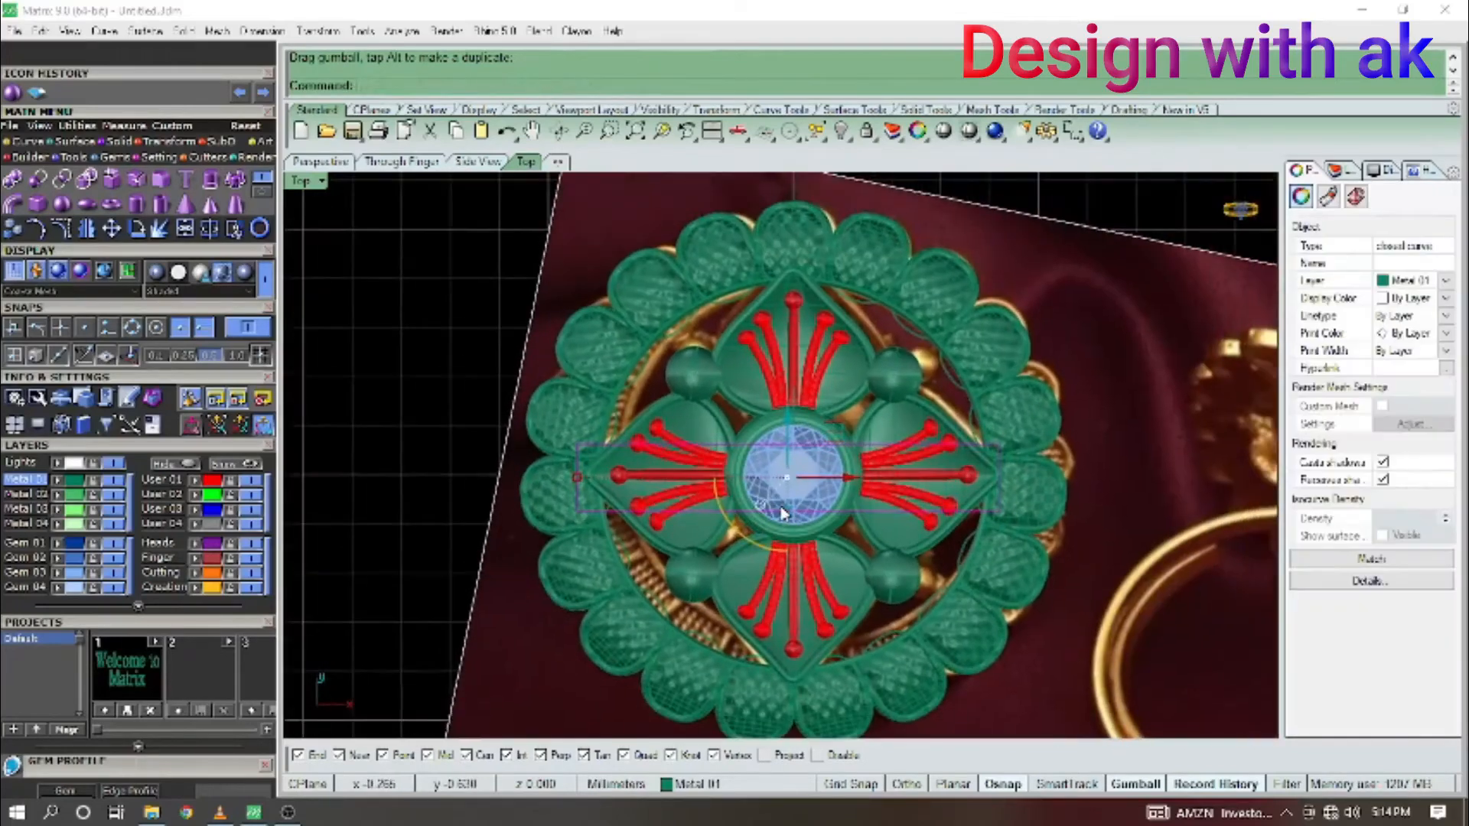
# Extrude the rectangle downwards in the Front view and cap the extrusion into a closed solid bar.
pyautogui.press('Return')
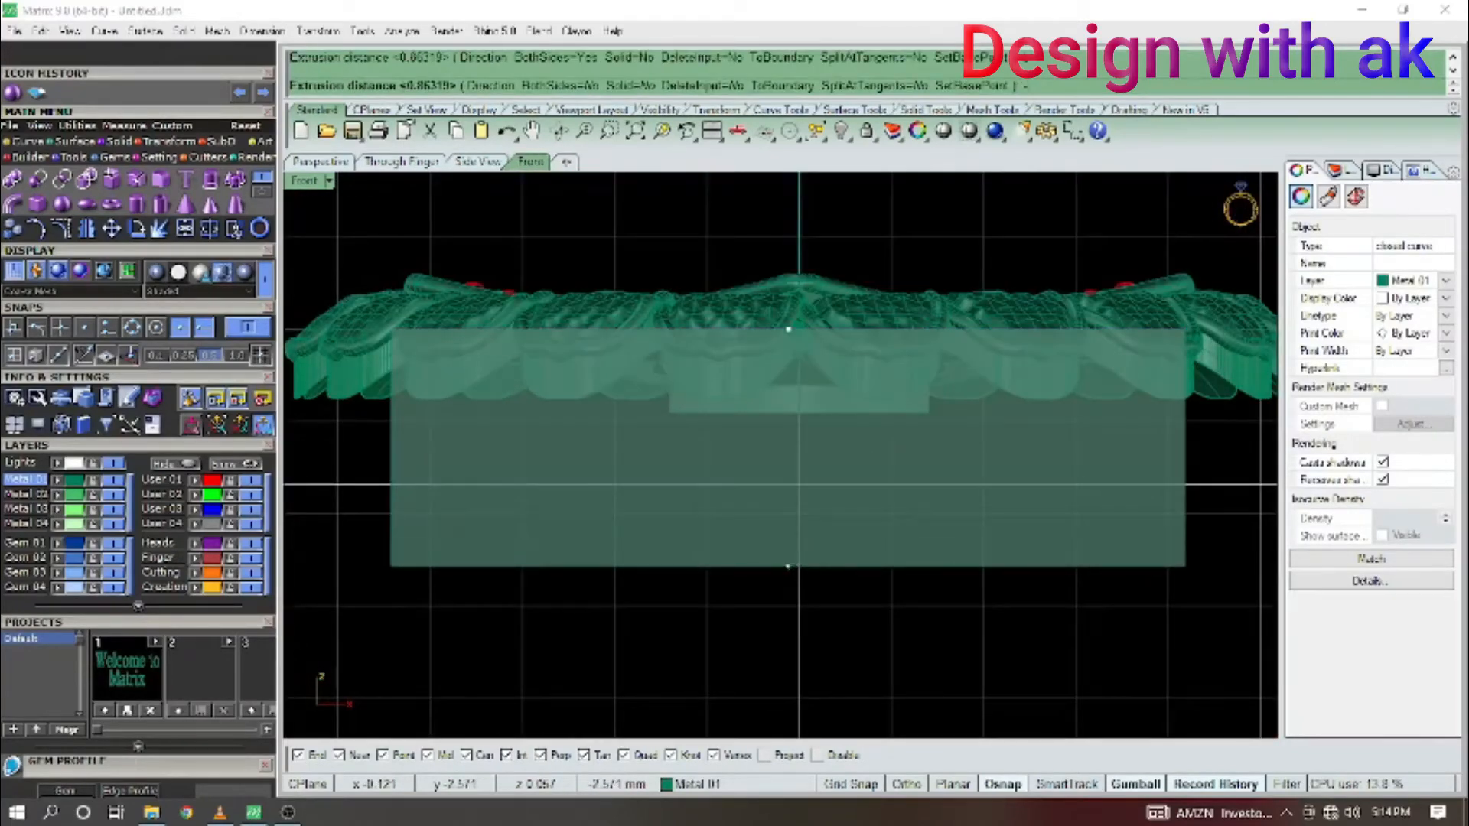
pyautogui.click(789, 567)
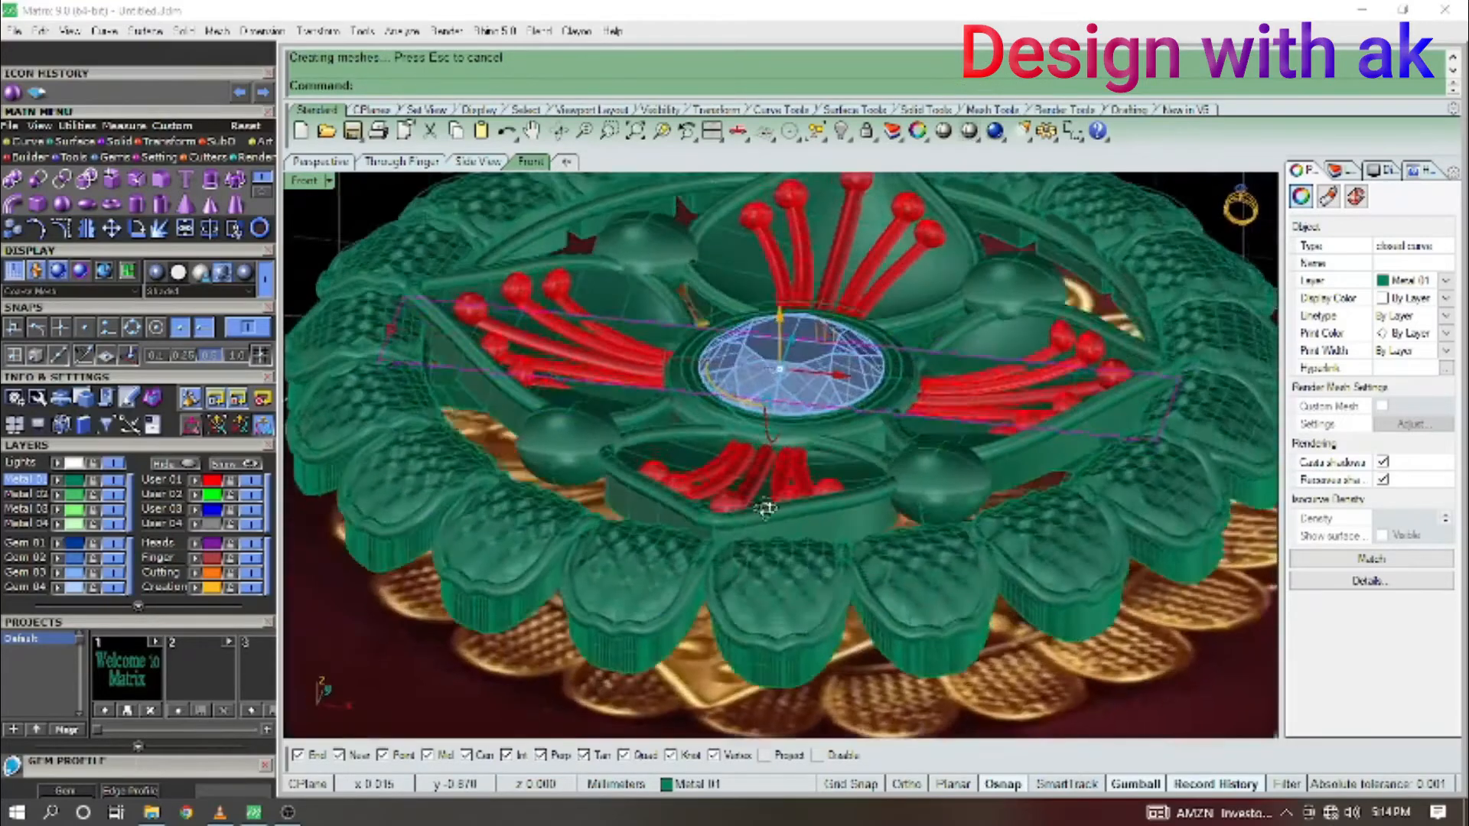
pyautogui.scroll(5, 513, 333)
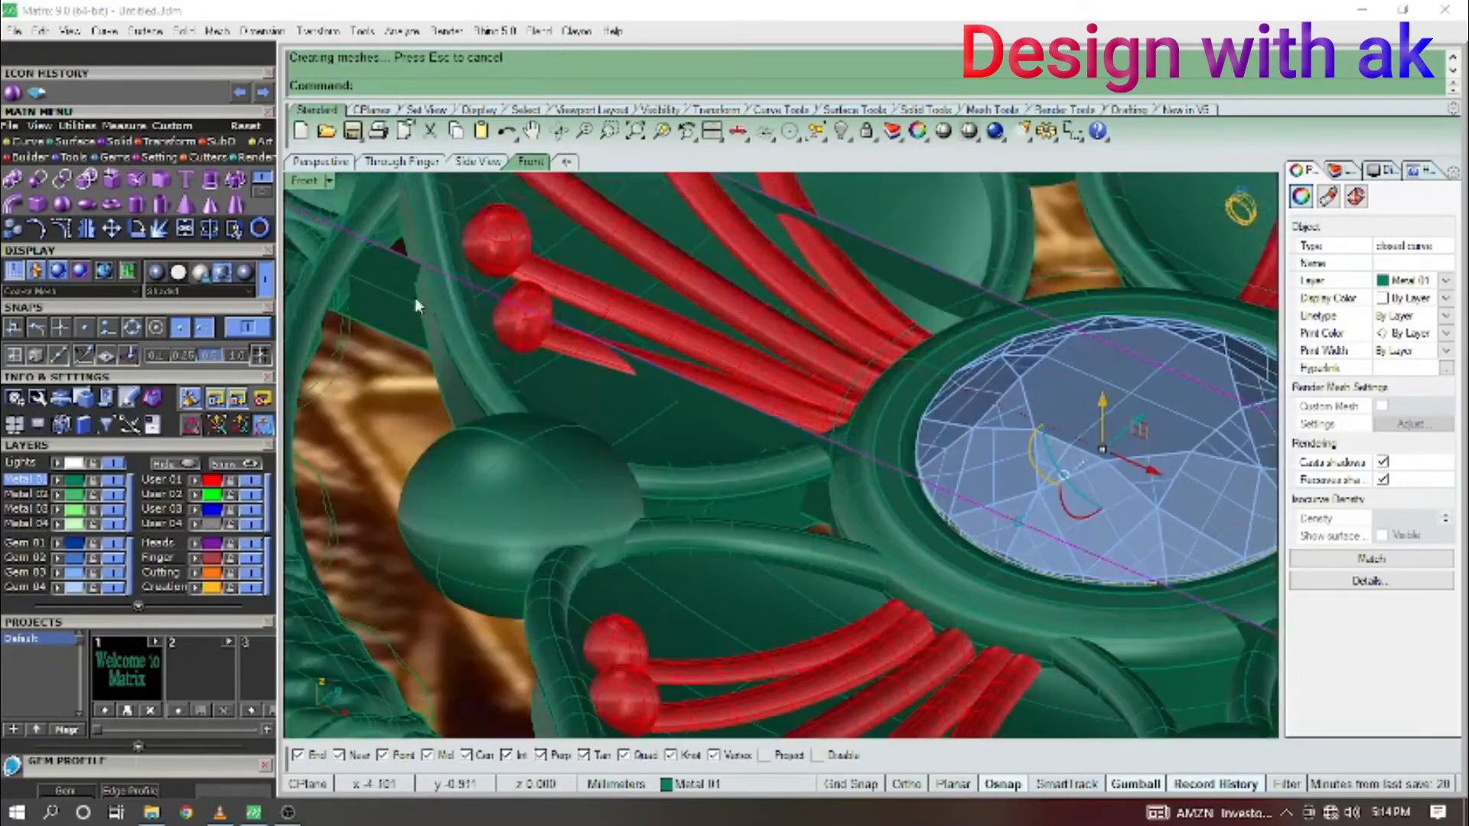
pyautogui.click(387, 297)
pyautogui.write('cap')
pyautogui.press('Return')
# Lower the capped bar by about 0.27 mm in the Front view.
pyautogui.scroll(-4, 388, 299)
pyautogui.hotkey('ctrl', 'F1')
pyautogui.moveTo(712, 472); pyautogui.dragTo(678, 481, button='right')
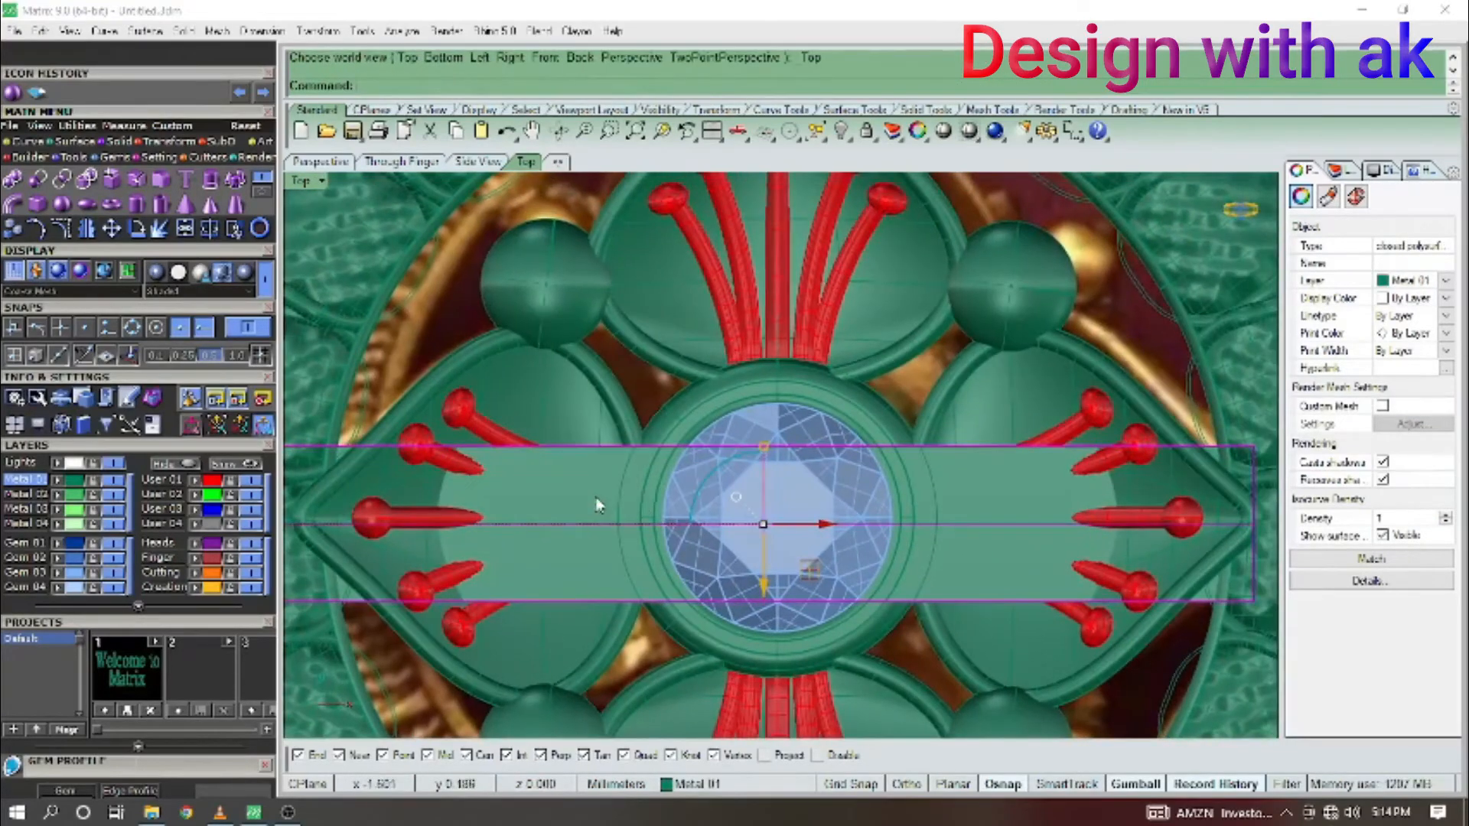
pyautogui.hotkey('ctrl', 'F2')
pyautogui.moveTo(763, 327); pyautogui.dragTo(763, 331)
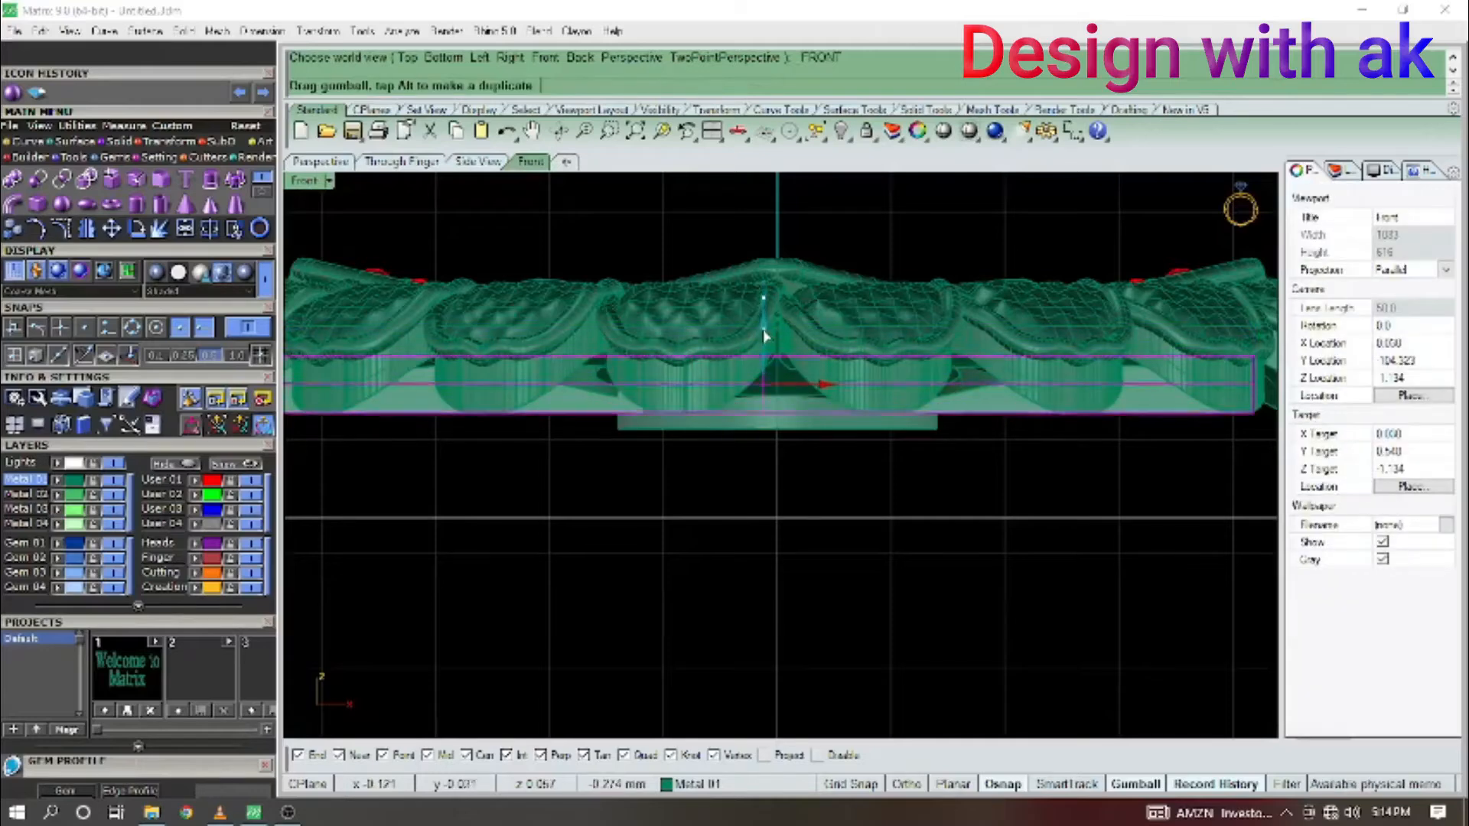
pyautogui.click(832, 453)
# Hide the gem inside the bezel to expose the bar beneath it.
pyautogui.scroll(-6, 825, 449)
pyautogui.keyDown('ctrl'); pyautogui.keyDown('shift'); pyautogui.moveTo(712, 466); pyautogui.dragTo(1033, 564, button='right'); pyautogui.keyUp('shift'); pyautogui.keyUp('ctrl')
pyautogui.hotkey('ctrl', 'F1')
pyautogui.scroll(6, 817, 573)
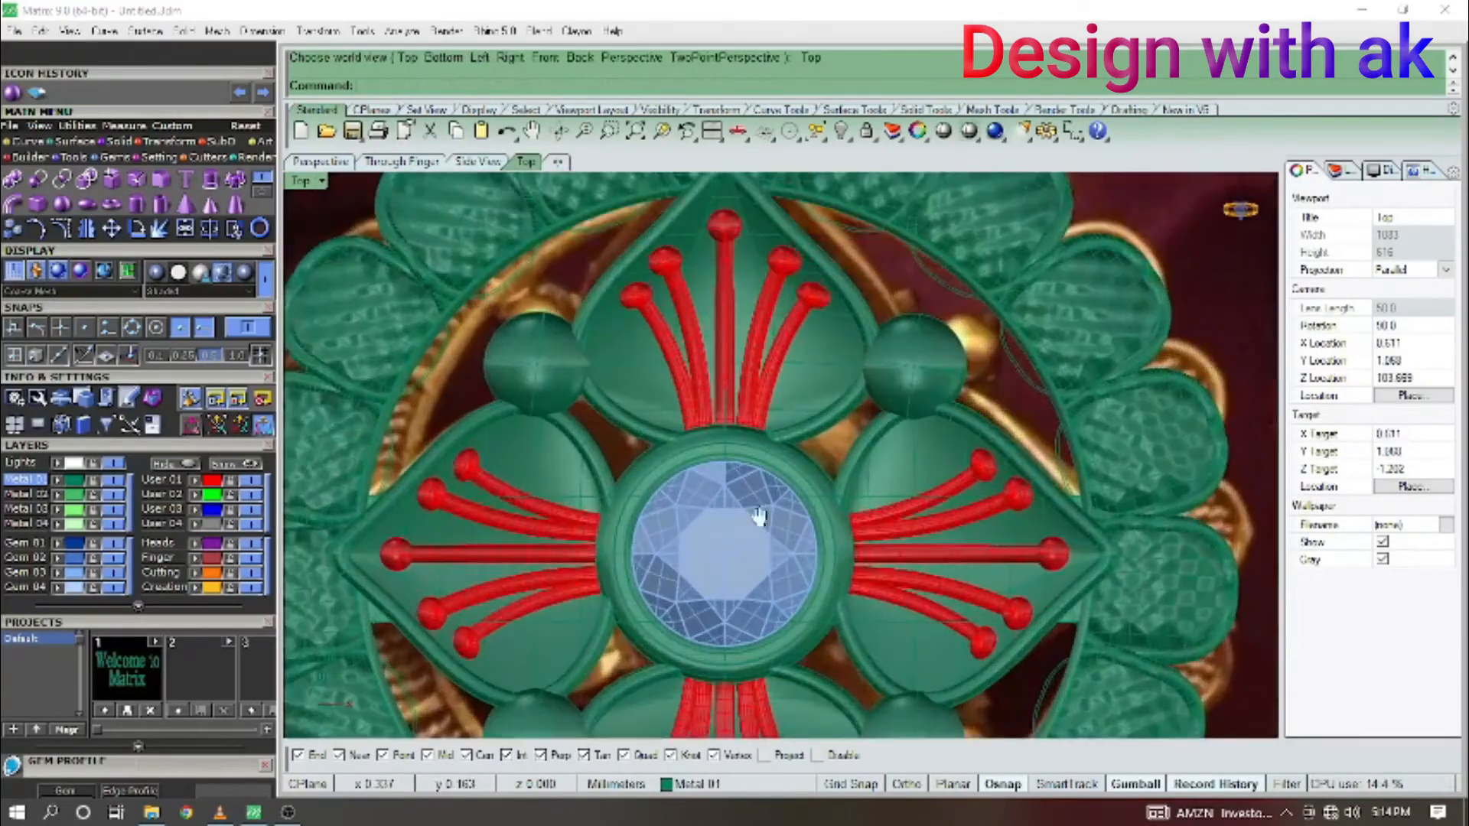
pyautogui.click(792, 533)
pyautogui.hotkey('ctrl', 'h')
pyautogui.scroll(4, 778, 528)
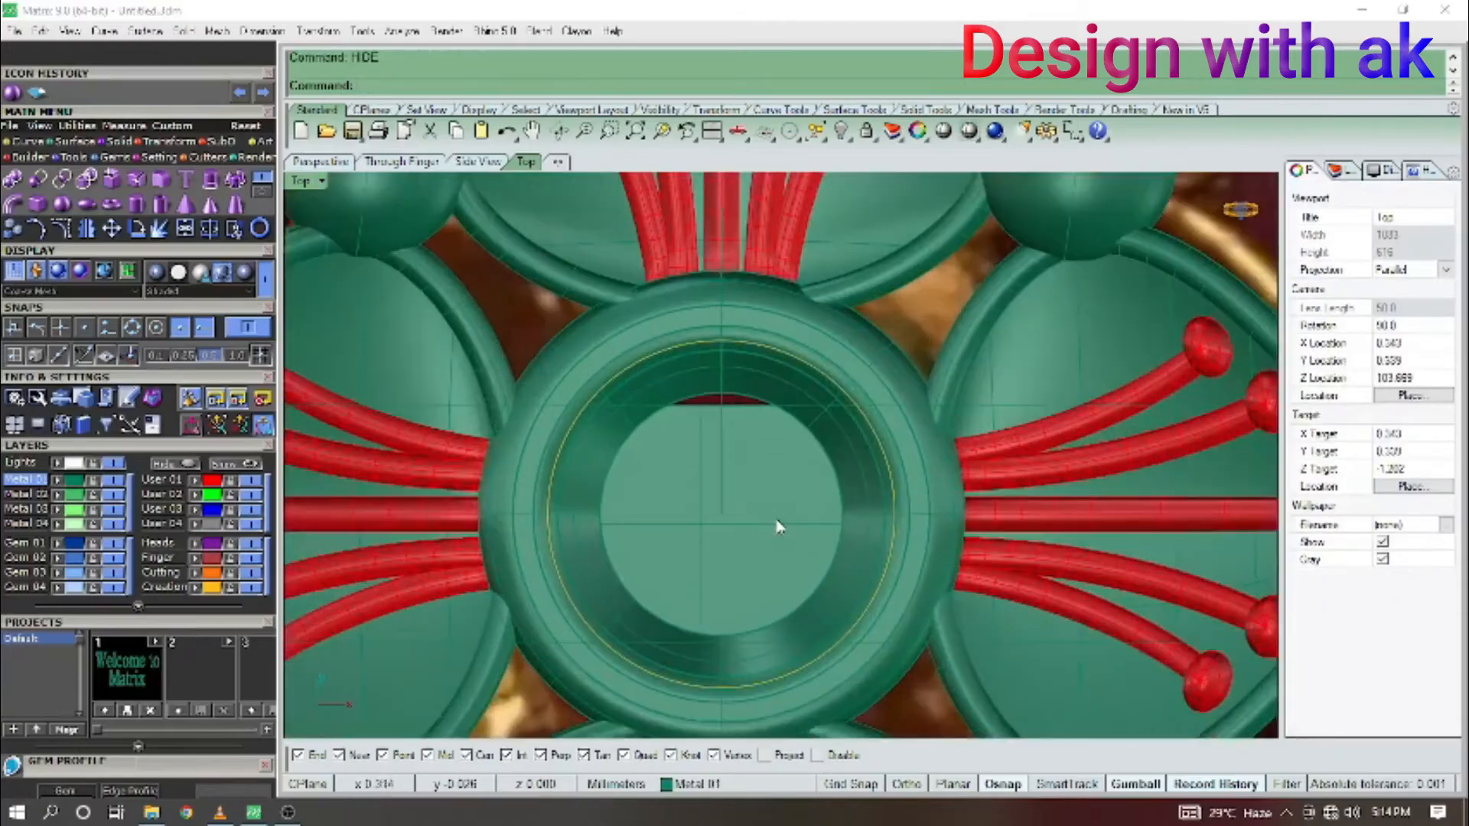
pyautogui.press('Escape')
pyautogui.scroll(-9, 758, 528)
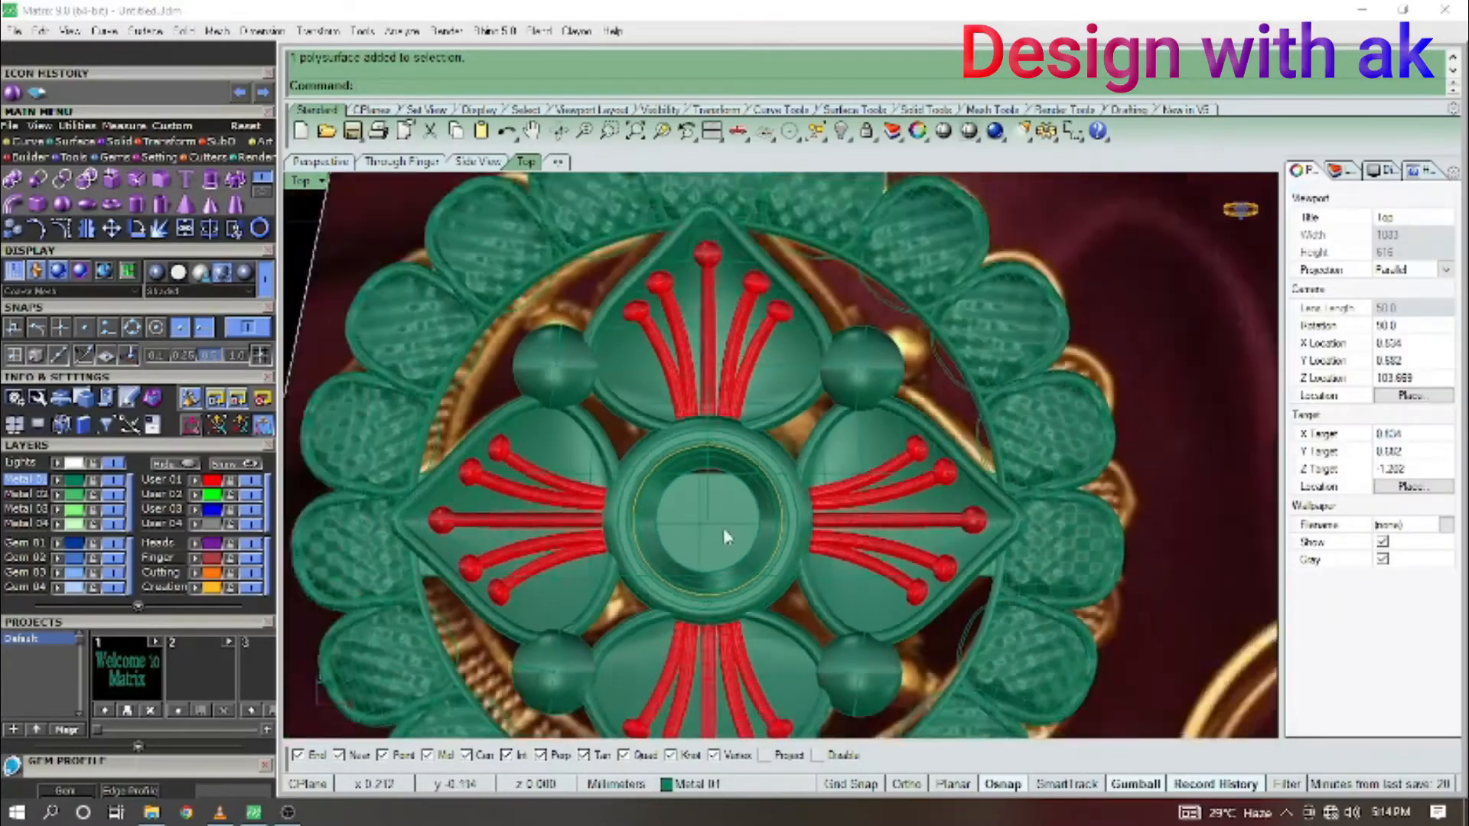
# Try to array the bar around the origin with 2 items over 360 degrees.
pyautogui.click(722, 530)
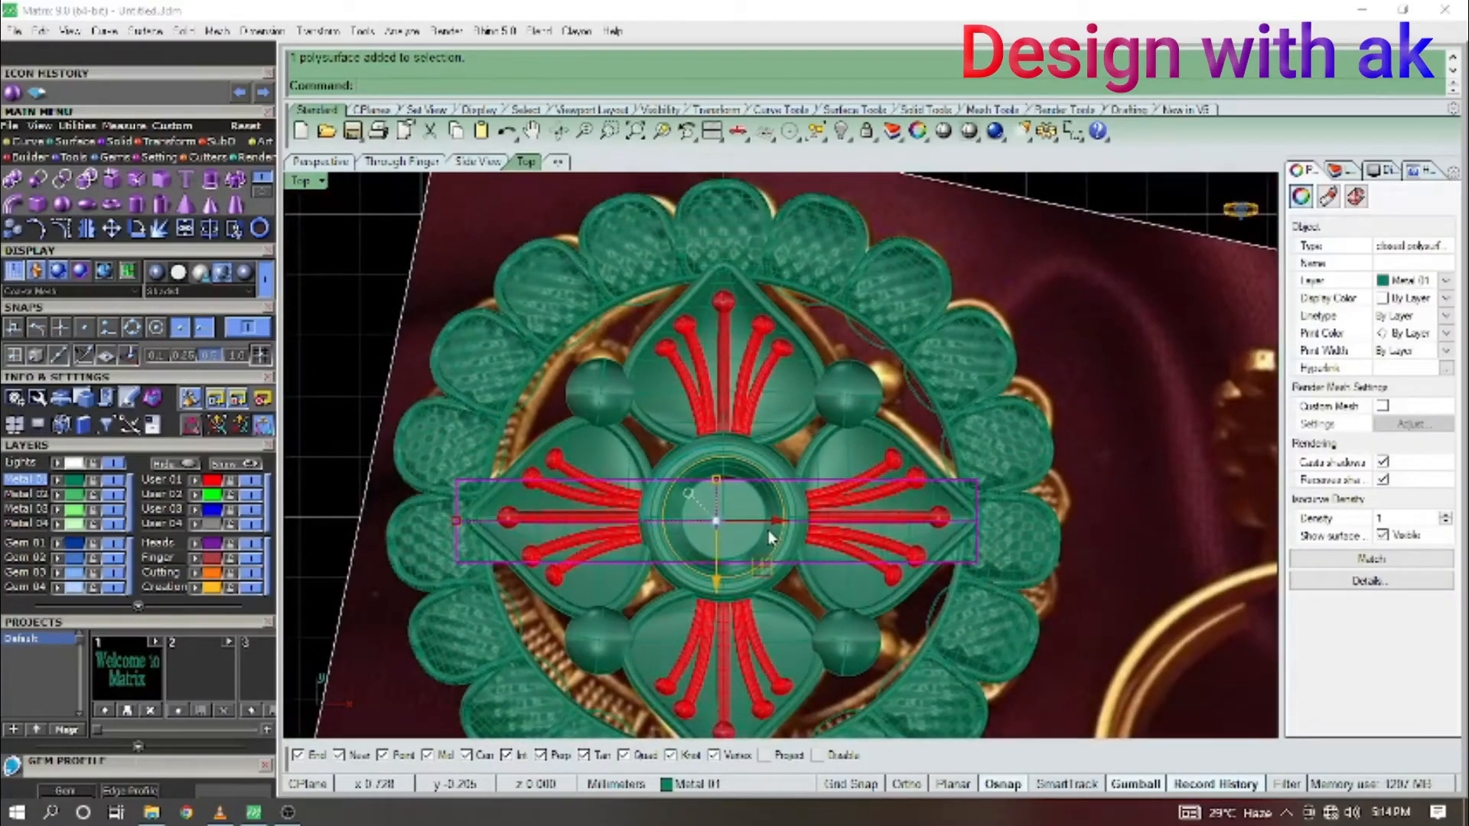
pyautogui.write('2')
pyautogui.press('Return')
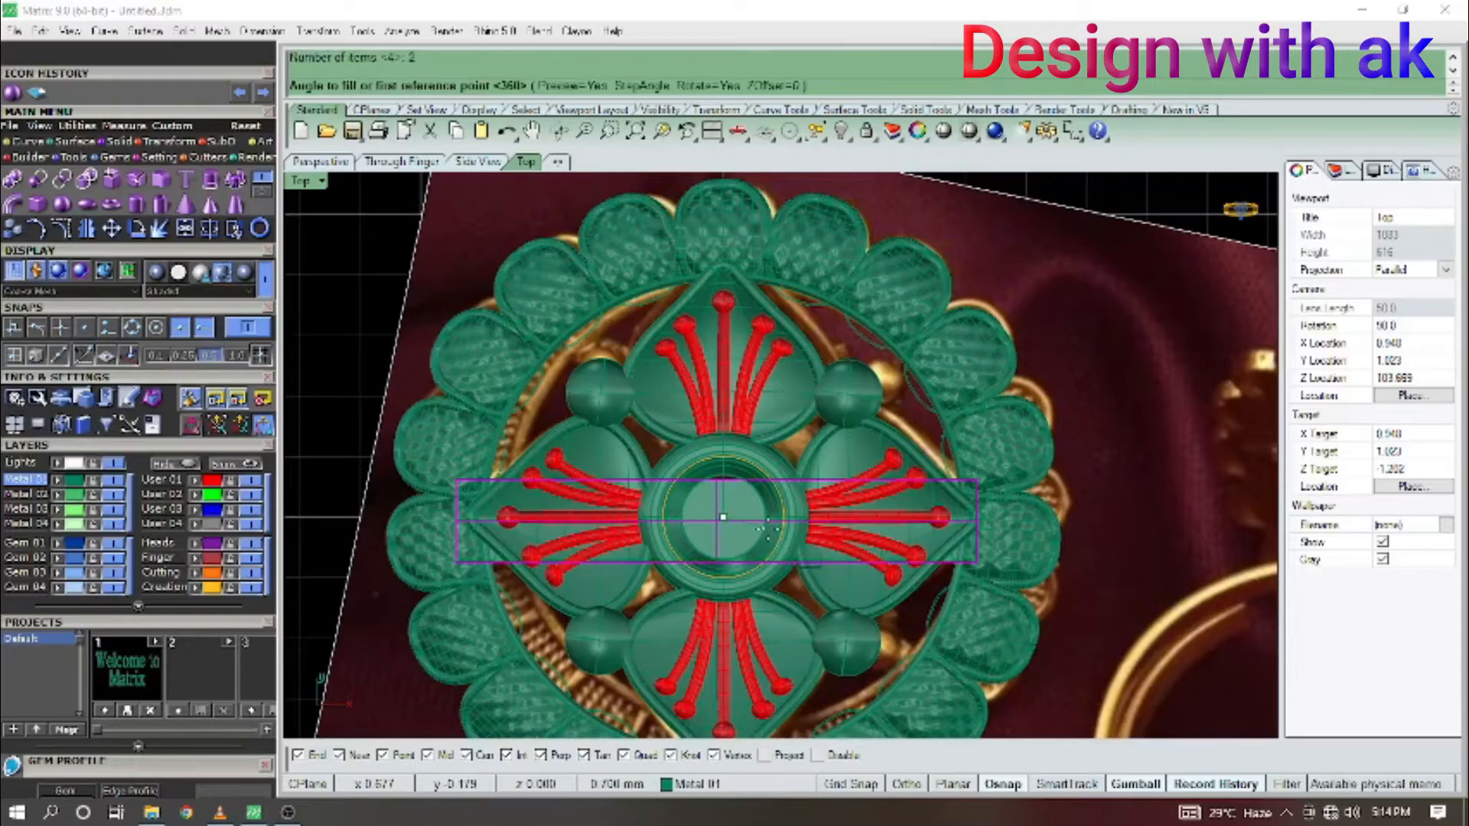
pyautogui.press('Return')
pyautogui.scroll(3, 747, 523)
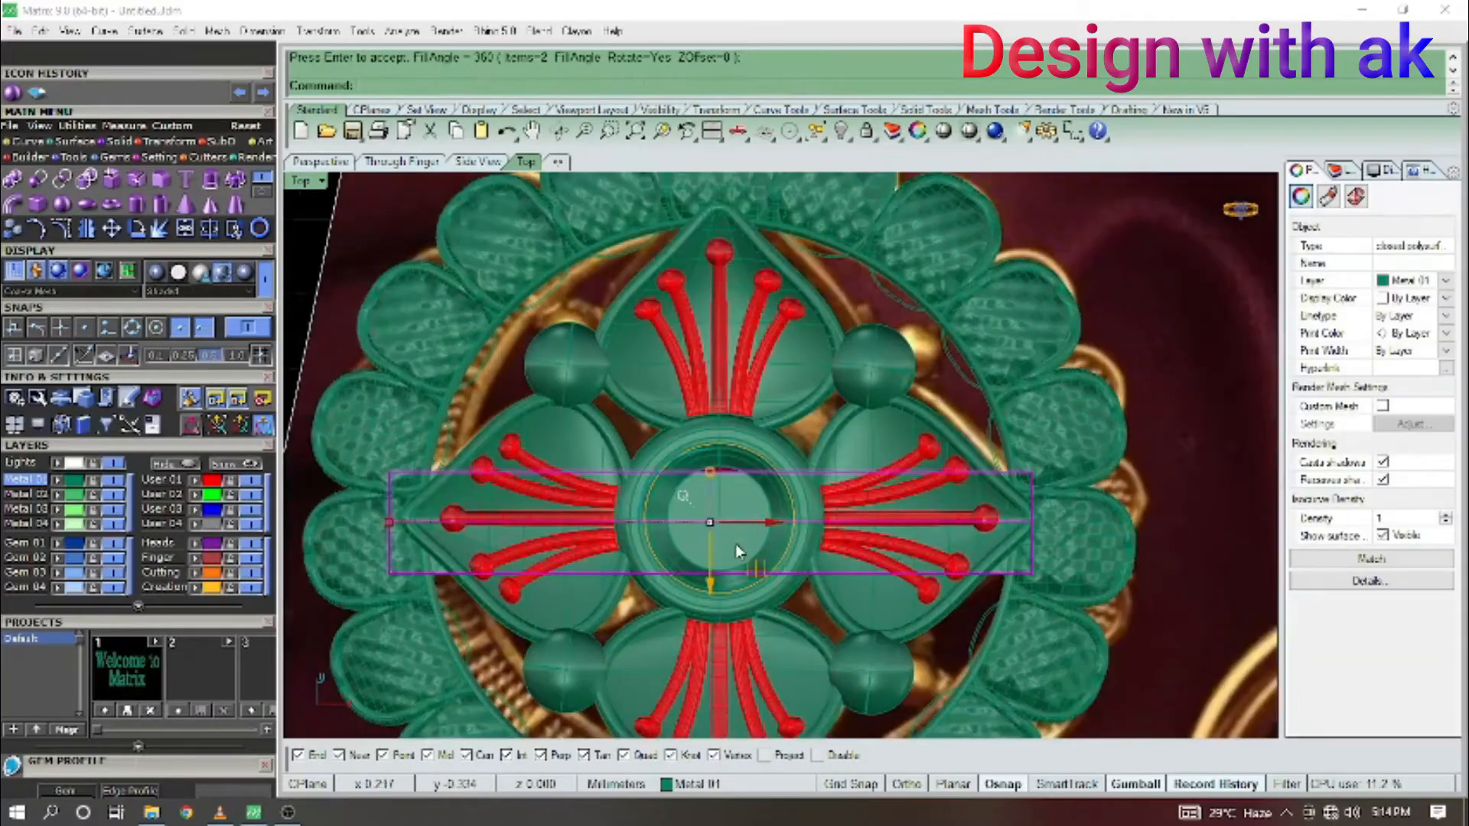
# Paste a copy of the bar in place and rotate it to cross the first bar at right angles.
pyautogui.press('Return')
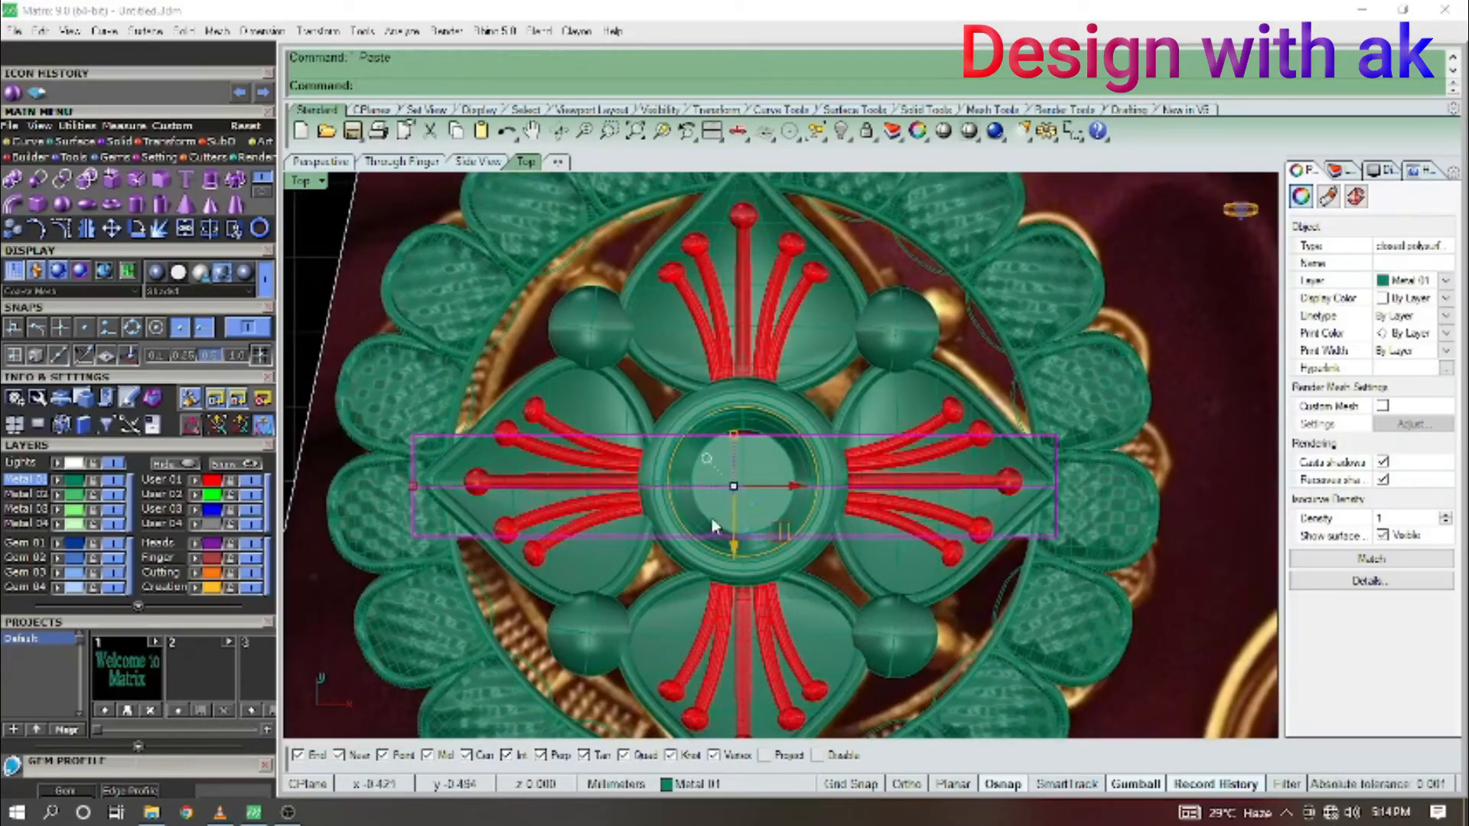
pyautogui.scroll(2, 786, 493)
pyautogui.moveTo(646, 447); pyautogui.dragTo(780, 421)
pyautogui.scroll(-4, 681, 510)
pyautogui.click(778, 550)
pyautogui.scroll(4, 719, 512)
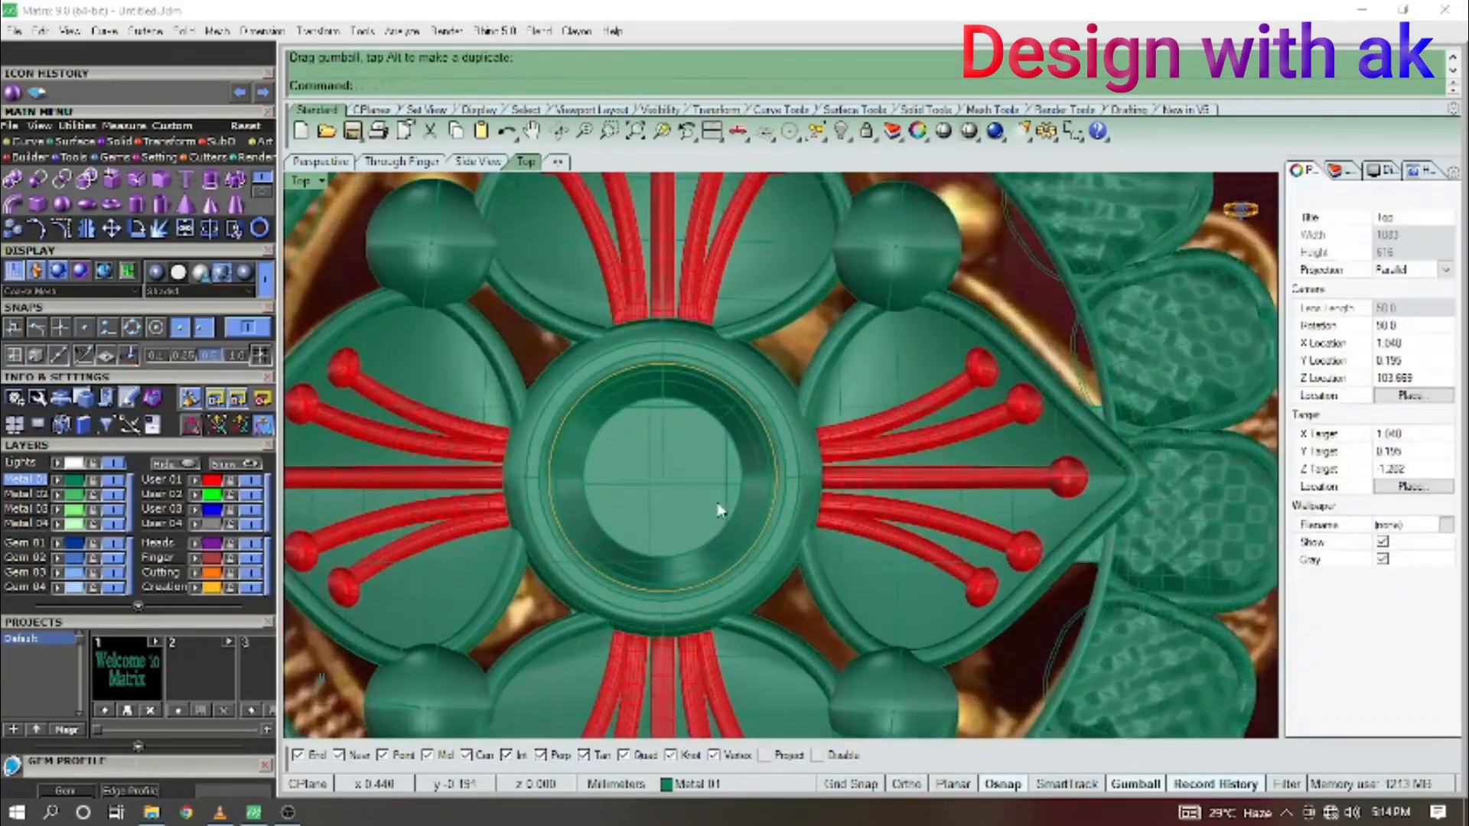
# Unhide the gem in the bezel and generate a gem cutter for it.
pyautogui.scroll(2, 718, 503)
pyautogui.hotkey('ctrl', 'alt', 'h')
pyautogui.click(717, 504)
pyautogui.scroll(-4, 720, 505)
pyautogui.moveTo(725, 513); pyautogui.dragTo(768, 495, button='right')
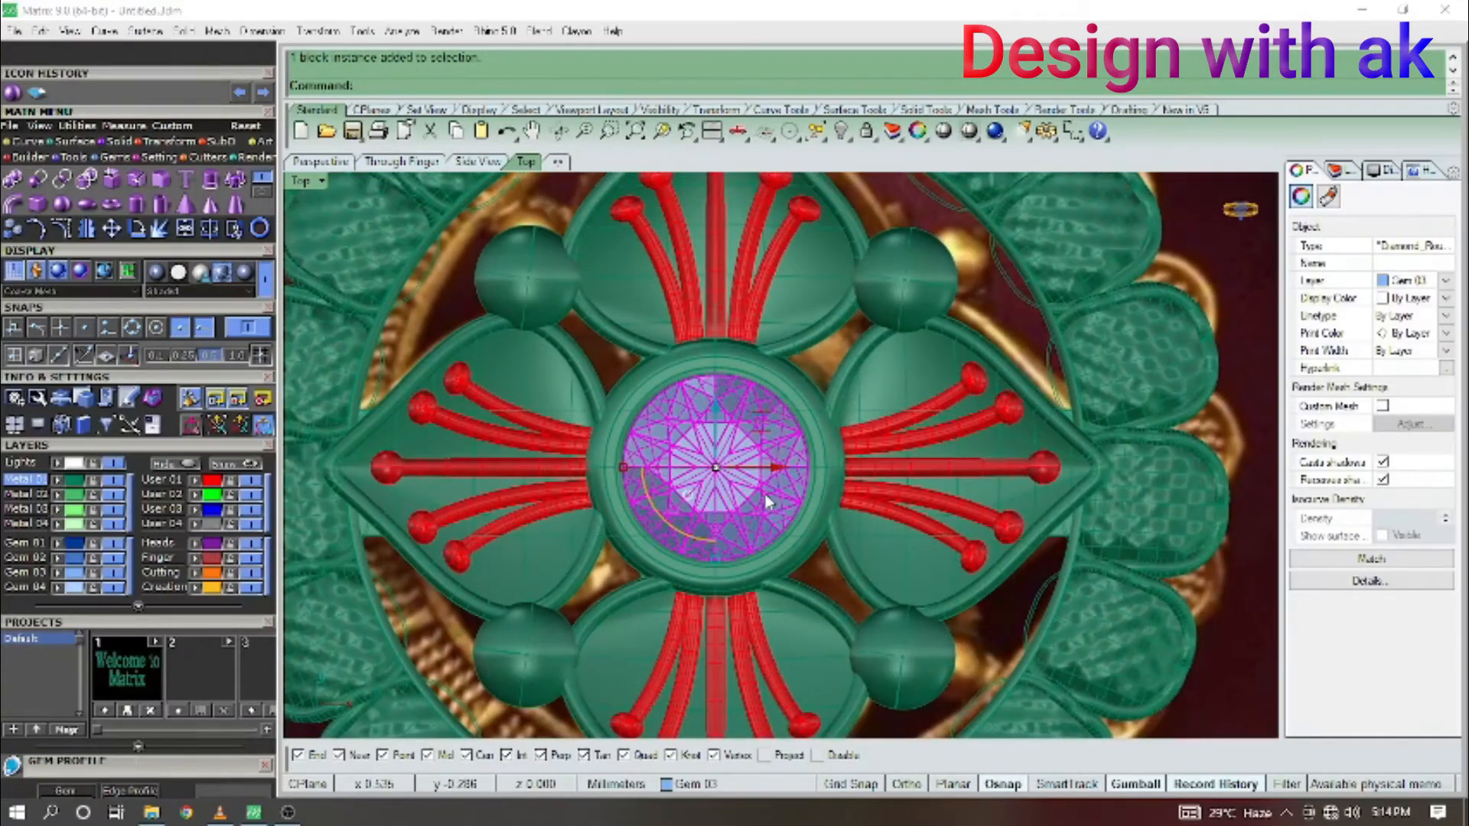
pyautogui.rightClick(769, 501)
pyautogui.click(833, 566)
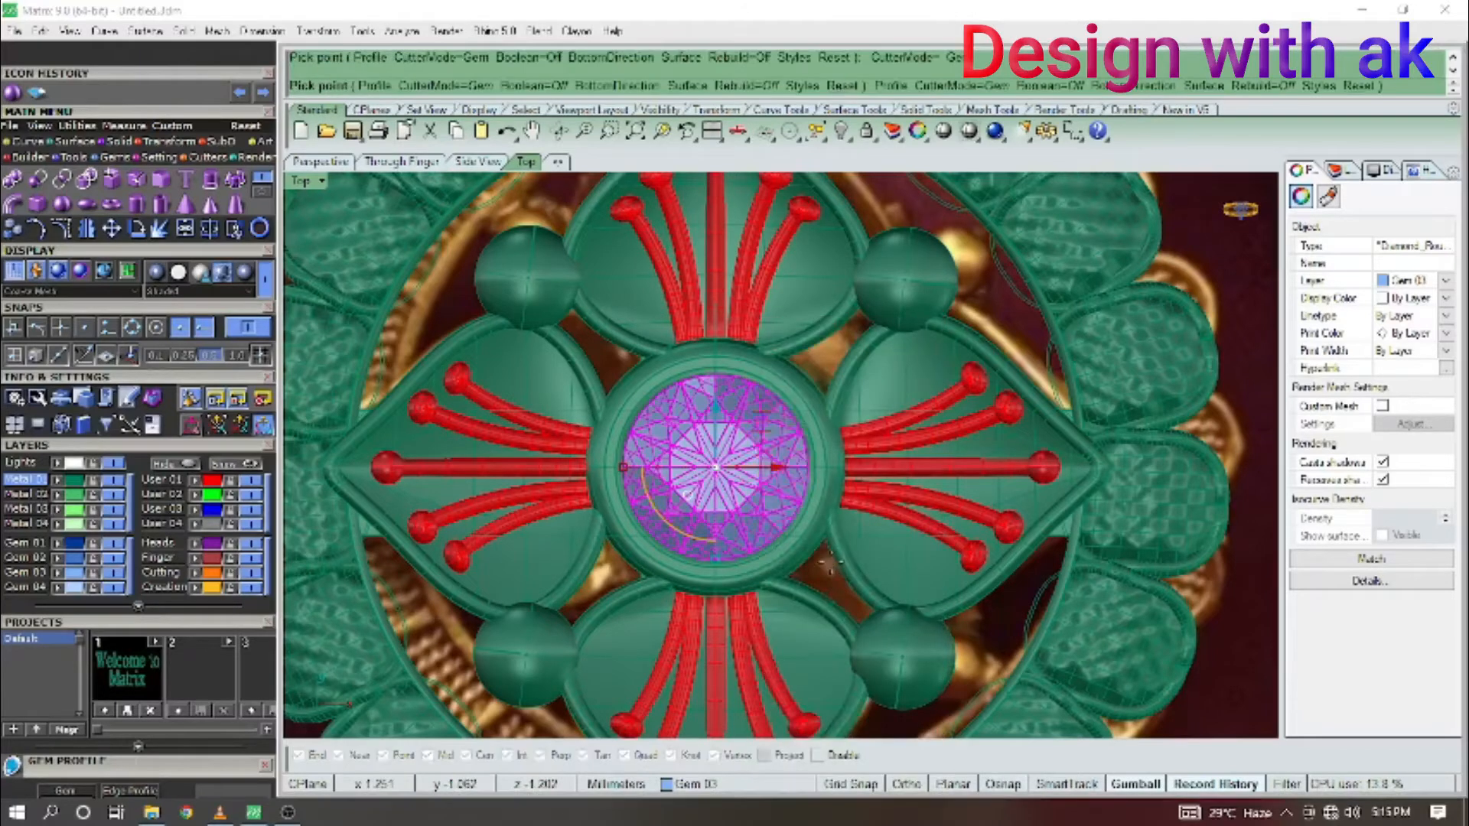
pyautogui.rightClick(957, 467)
pyautogui.scroll(-6, 926, 497)
pyautogui.keyDown('ctrl'); pyautogui.keyDown('shift'); pyautogui.moveTo(942, 536); pyautogui.dragTo(910, 461, button='right'); pyautogui.keyUp('shift'); pyautogui.keyUp('ctrl')
pyautogui.scroll(3, 865, 461)
pyautogui.scroll(4, 865, 461)
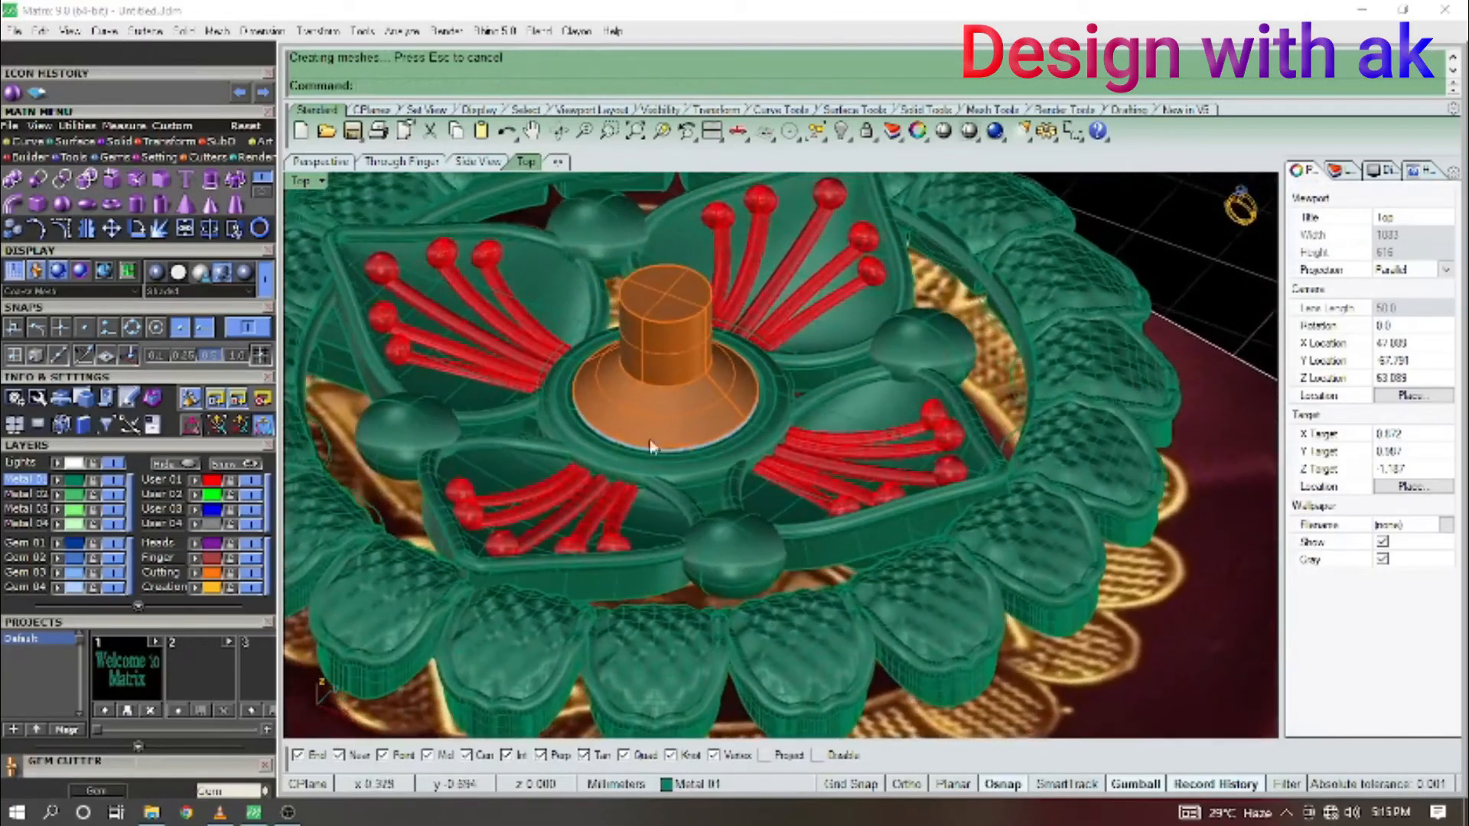
# Subtract the gem cutter from the two crossing bars with a Boolean difference.
pyautogui.click(339, 368)
pyautogui.scroll(-4, 776, 392)
pyautogui.keyDown('ctrl'); pyautogui.keyDown('shift'); pyautogui.moveTo(777, 392); pyautogui.dragTo(947, 368, button='right'); pyautogui.keyUp('shift'); pyautogui.keyUp('ctrl')
pyautogui.scroll(2, 948, 368)
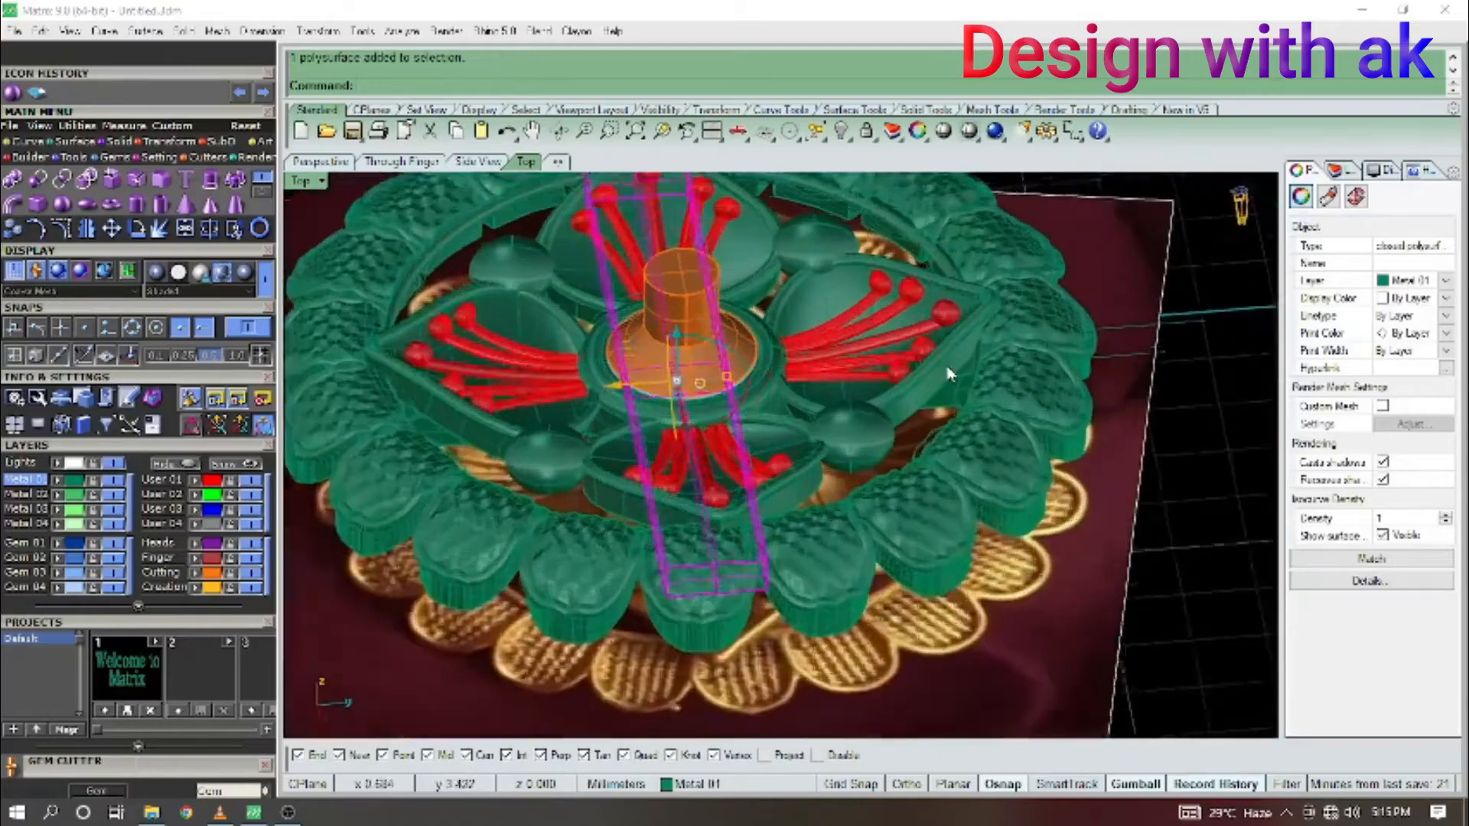
pyautogui.scroll(8, 950, 375)
pyautogui.keyDown('shift'); pyautogui.click(954, 404); pyautogui.keyUp('shift')
pyautogui.scroll(-3, 932, 420)
pyautogui.keyDown('shift'); pyautogui.click(932, 421); pyautogui.keyUp('shift')
pyautogui.keyDown('ctrl'); pyautogui.click(1020, 418); pyautogui.keyUp('ctrl')
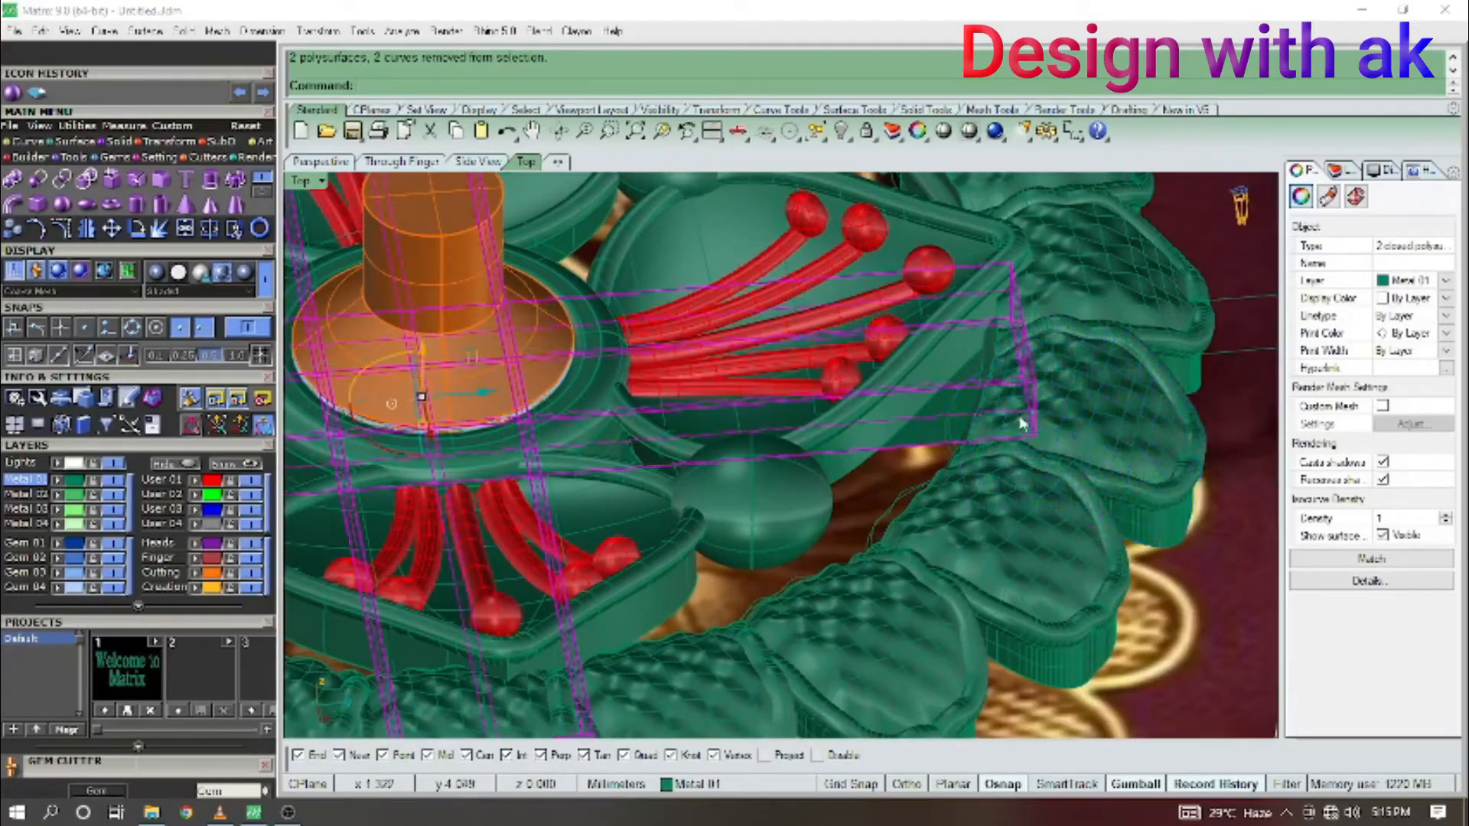
pyautogui.scroll(-8, 1021, 423)
pyautogui.keyDown('ctrl'); pyautogui.keyDown('shift'); pyautogui.moveTo(830, 424); pyautogui.dragTo(885, 443, button='right'); pyautogui.keyUp('shift'); pyautogui.keyUp('ctrl')
pyautogui.scroll(8, 713, 412)
pyautogui.write('bd')
pyautogui.press('Return')
pyautogui.click(713, 412)
pyautogui.click(710, 309)
pyautogui.press('Return')
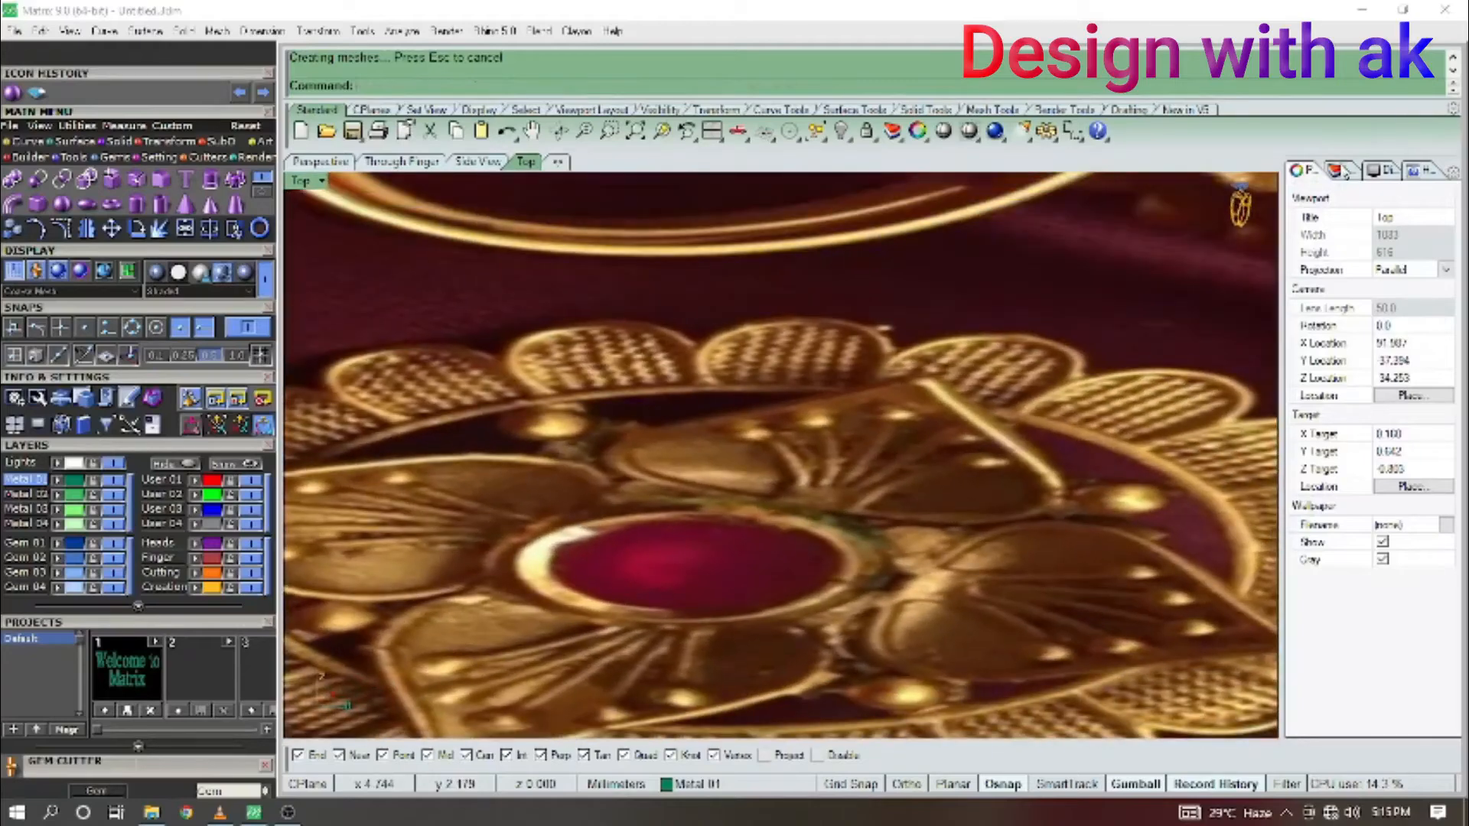
# Turn off the Lights layer to hide the reference picture and show the whole ring top from above.
pyautogui.click(1339, 171)
pyautogui.click(1380, 233)
pyautogui.keyDown('ctrl'); pyautogui.keyDown('shift'); pyautogui.moveTo(915, 444); pyautogui.dragTo(995, 467, button='right'); pyautogui.keyUp('shift'); pyautogui.keyUp('ctrl')
pyautogui.hotkey('ctrl', 'F1')
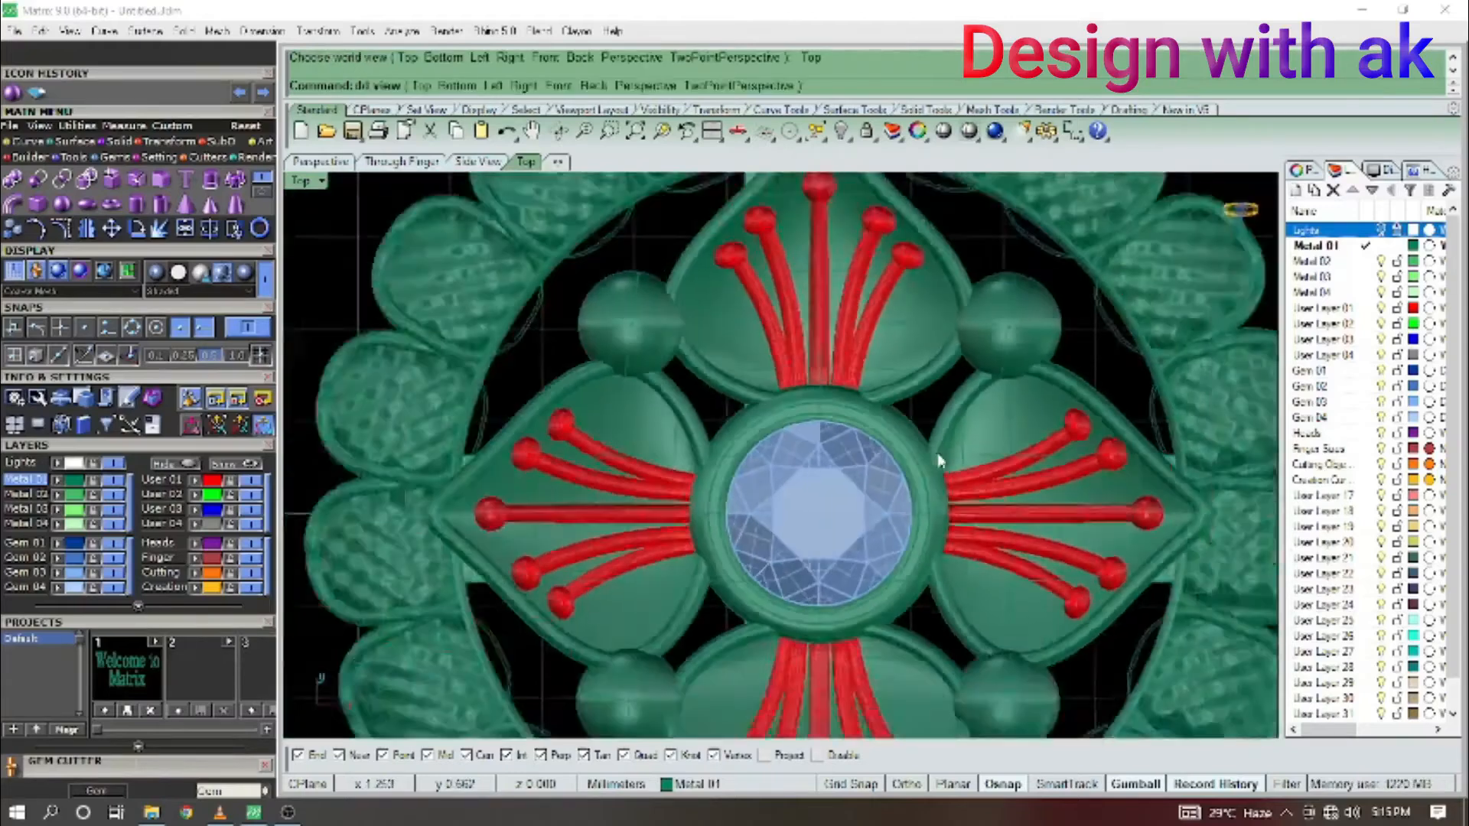
pyautogui.scroll(-9, 938, 459)
pyautogui.moveTo(831, 468); pyautogui.dragTo(866, 446, button='right')
pyautogui.scroll(-6, 876, 450)
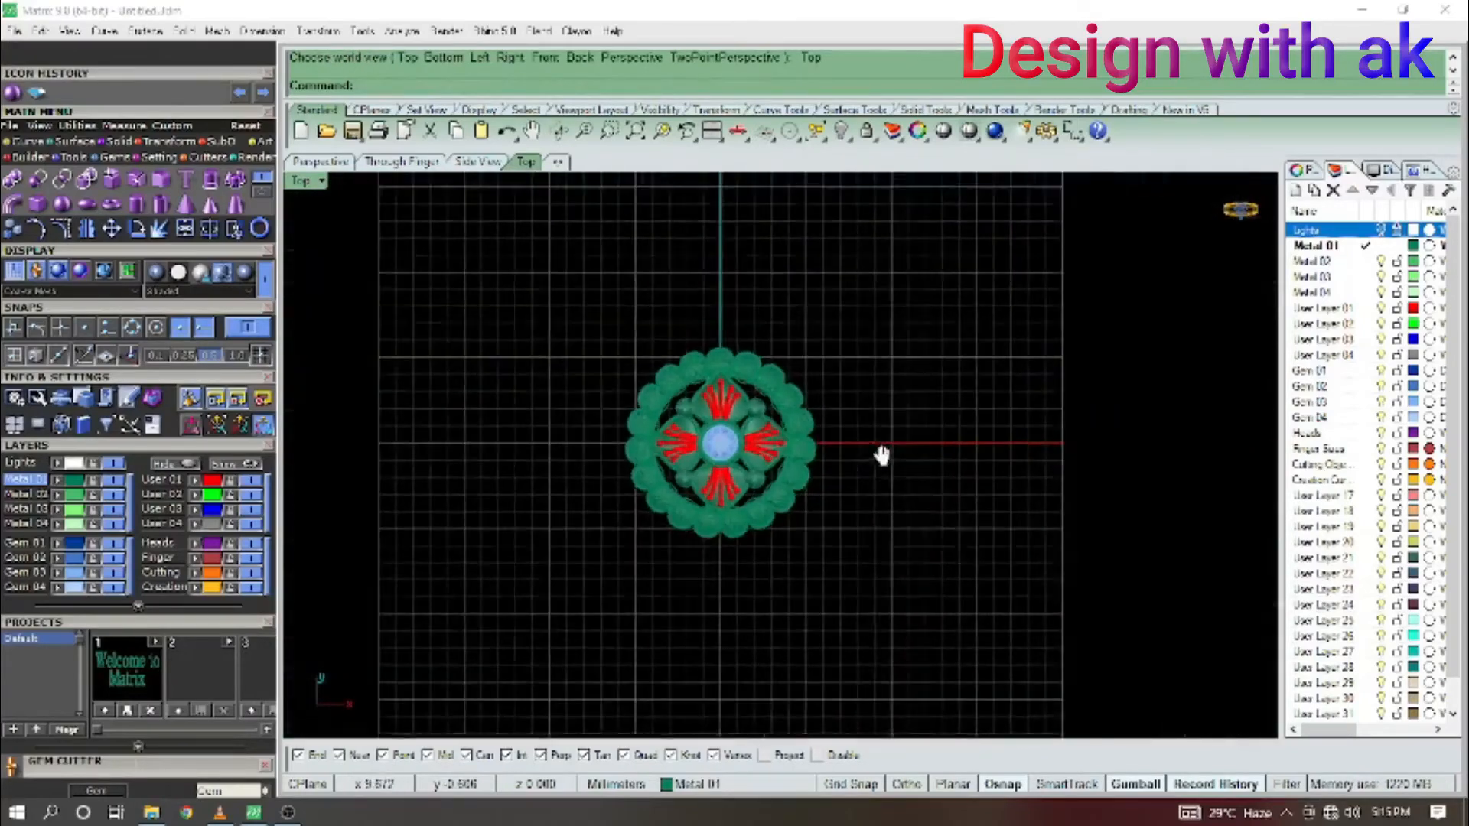
# Try a 15 mm diameter circle centred on the origin in the front view and delete it.
pyautogui.hotkey('ctrl', 'F2')
pyautogui.write('c')
pyautogui.press('Return')
pyautogui.write('0')
pyautogui.press('Return')
pyautogui.write('15')
pyautogui.press('Return')
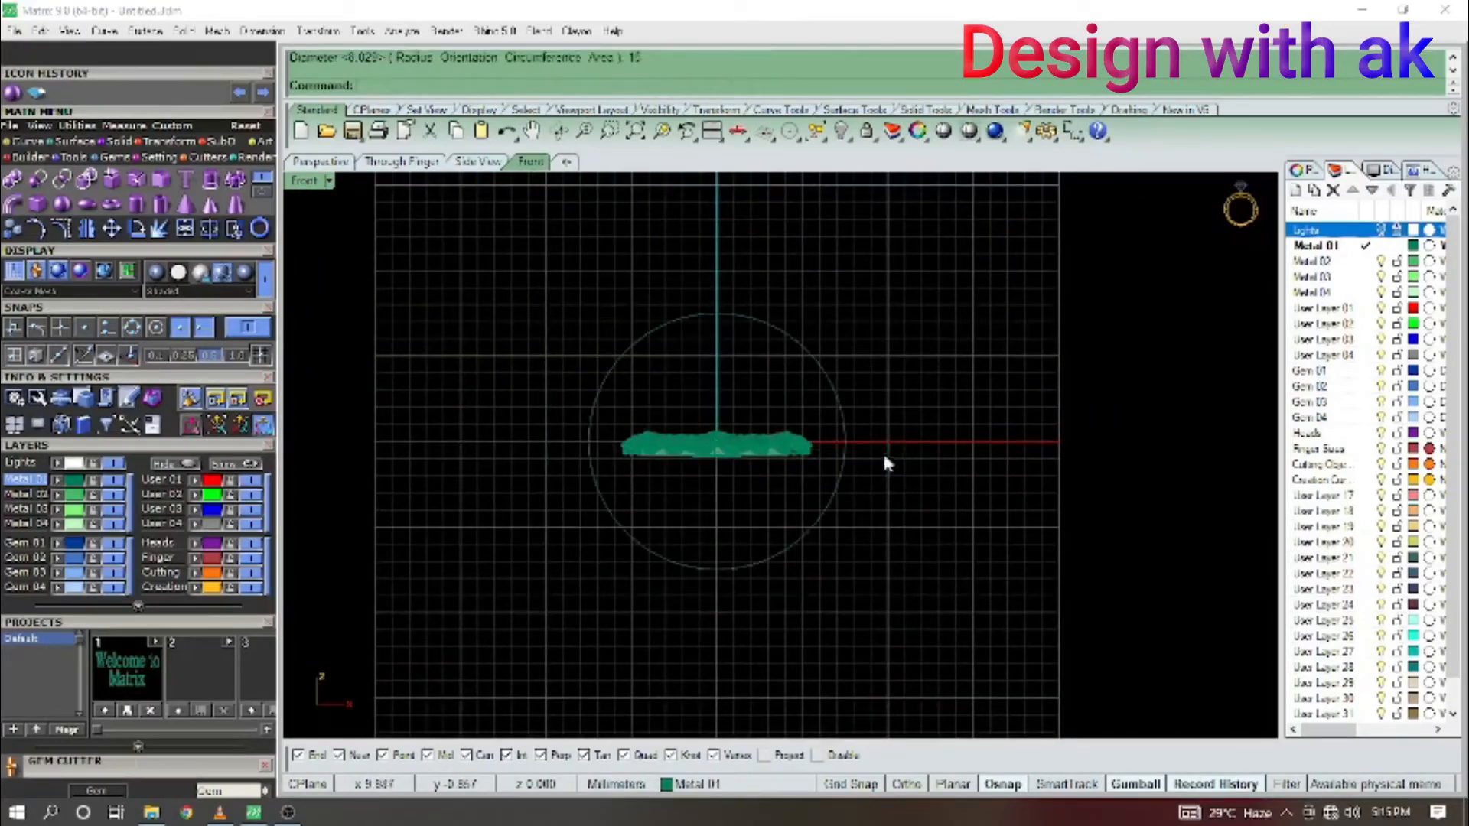
pyautogui.scroll(3, 768, 407)
pyautogui.click(863, 368)
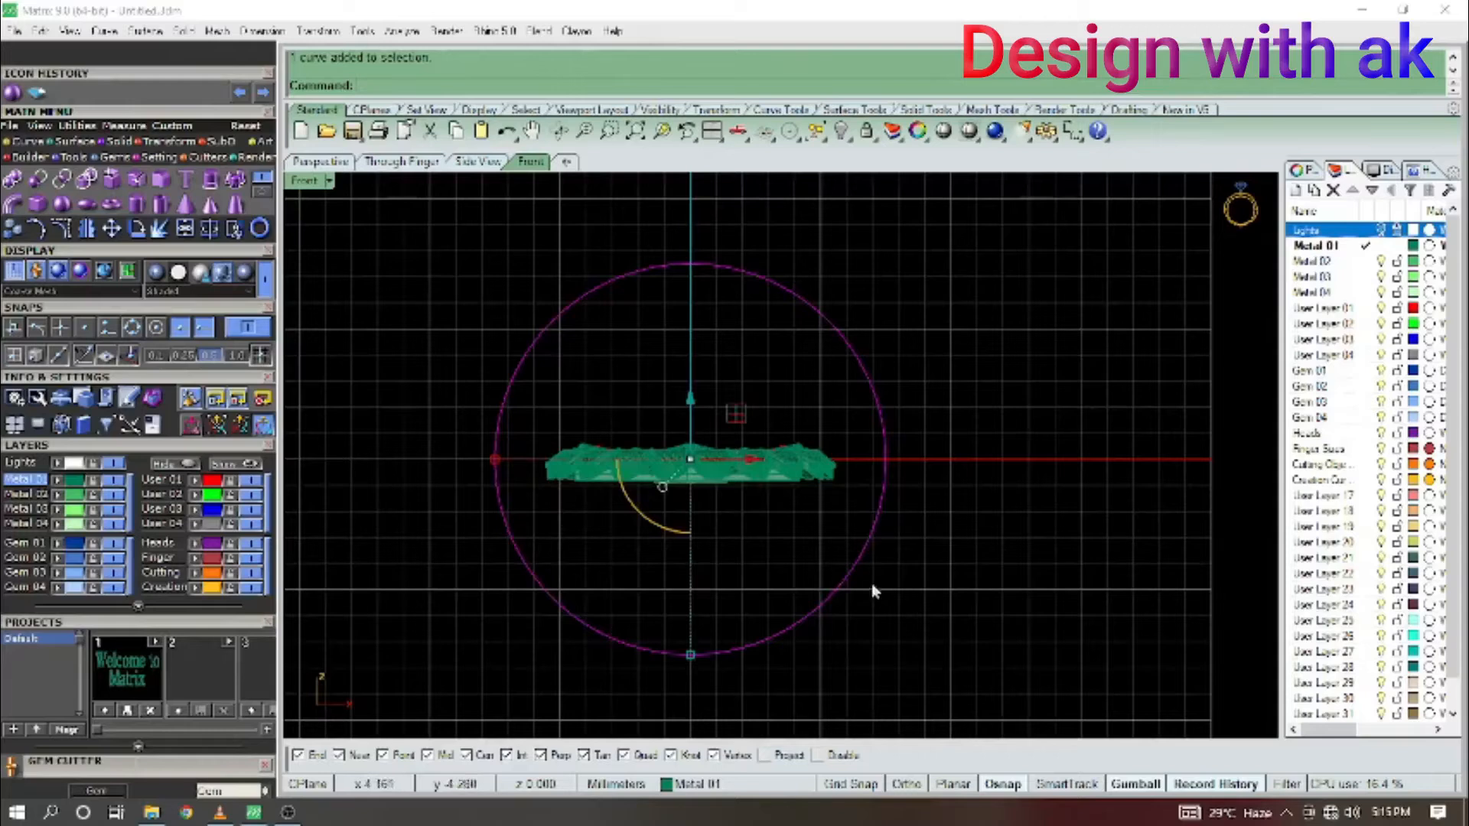
pyautogui.press('Delete')
# Draw a circle 11 mm in diameter centred on the origin in the front view.
pyautogui.write('c')
pyautogui.press('Return')
pyautogui.write('0')
pyautogui.press('Return')
pyautogui.press('Escape')
pyautogui.write('c')
pyautogui.press('Return')
pyautogui.write('0')
pyautogui.press('Return')
pyautogui.write('11')
pyautogui.press('Return')
# Extrude the circle about 1 mm to both sides to form a band surface.
pyautogui.scroll(8, 714, 490)
pyautogui.moveTo(737, 490); pyautogui.dragTo(765, 556, button='right')
pyautogui.scroll(-4, 776, 421)
pyautogui.moveTo(776, 421); pyautogui.dragTo(746, 459, button='right')
pyautogui.moveTo(862, 360); pyautogui.dragTo(724, 426)
pyautogui.moveTo(818, 403); pyautogui.dragTo(767, 438, button='right')
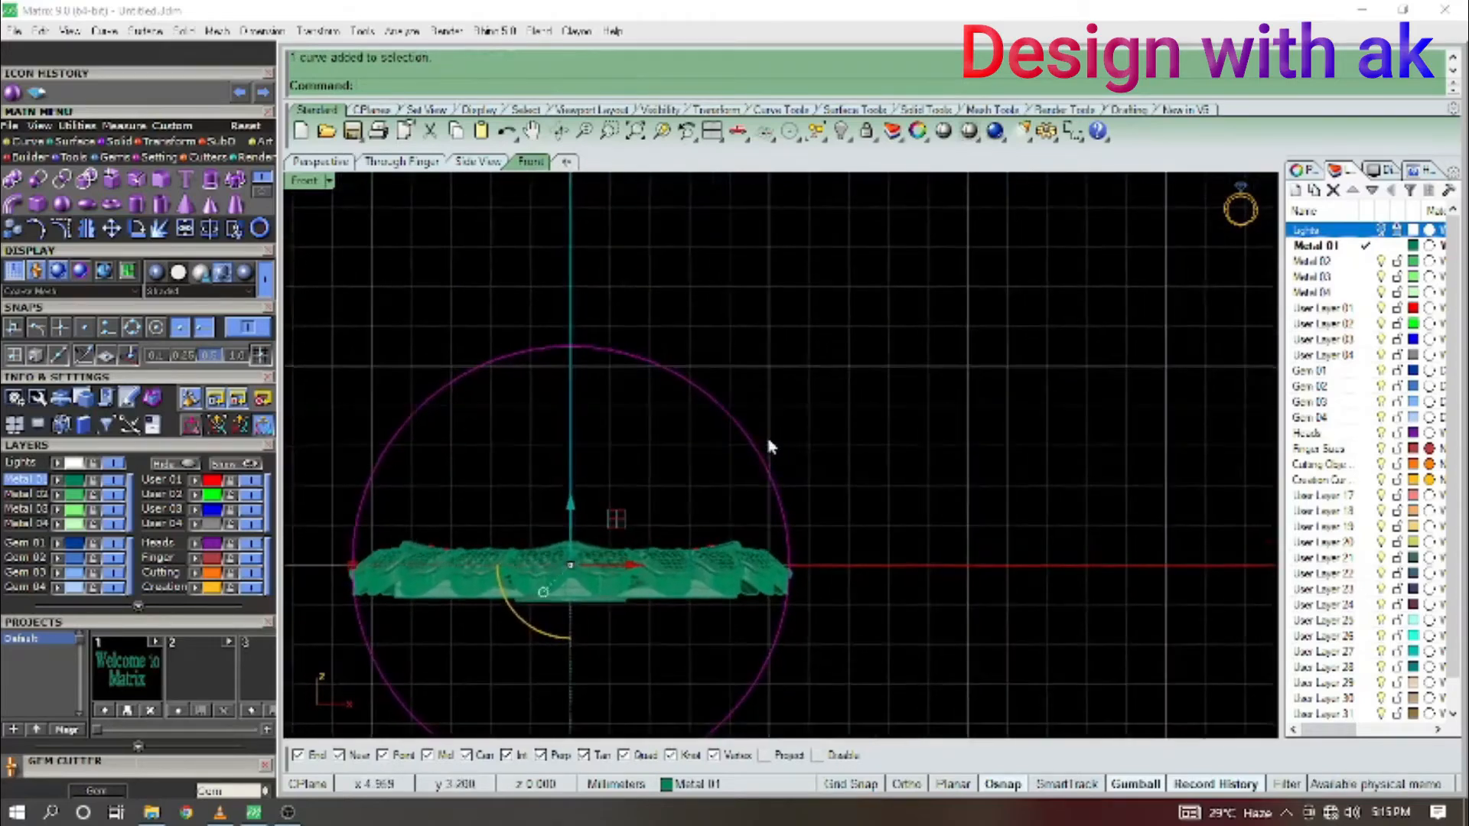
pyautogui.scroll(-4, 770, 444)
pyautogui.hotkey('ctrl', 'F3')
pyautogui.write('ExtrudeCrv')
pyautogui.press('Return')
pyautogui.scroll(2, 784, 463)
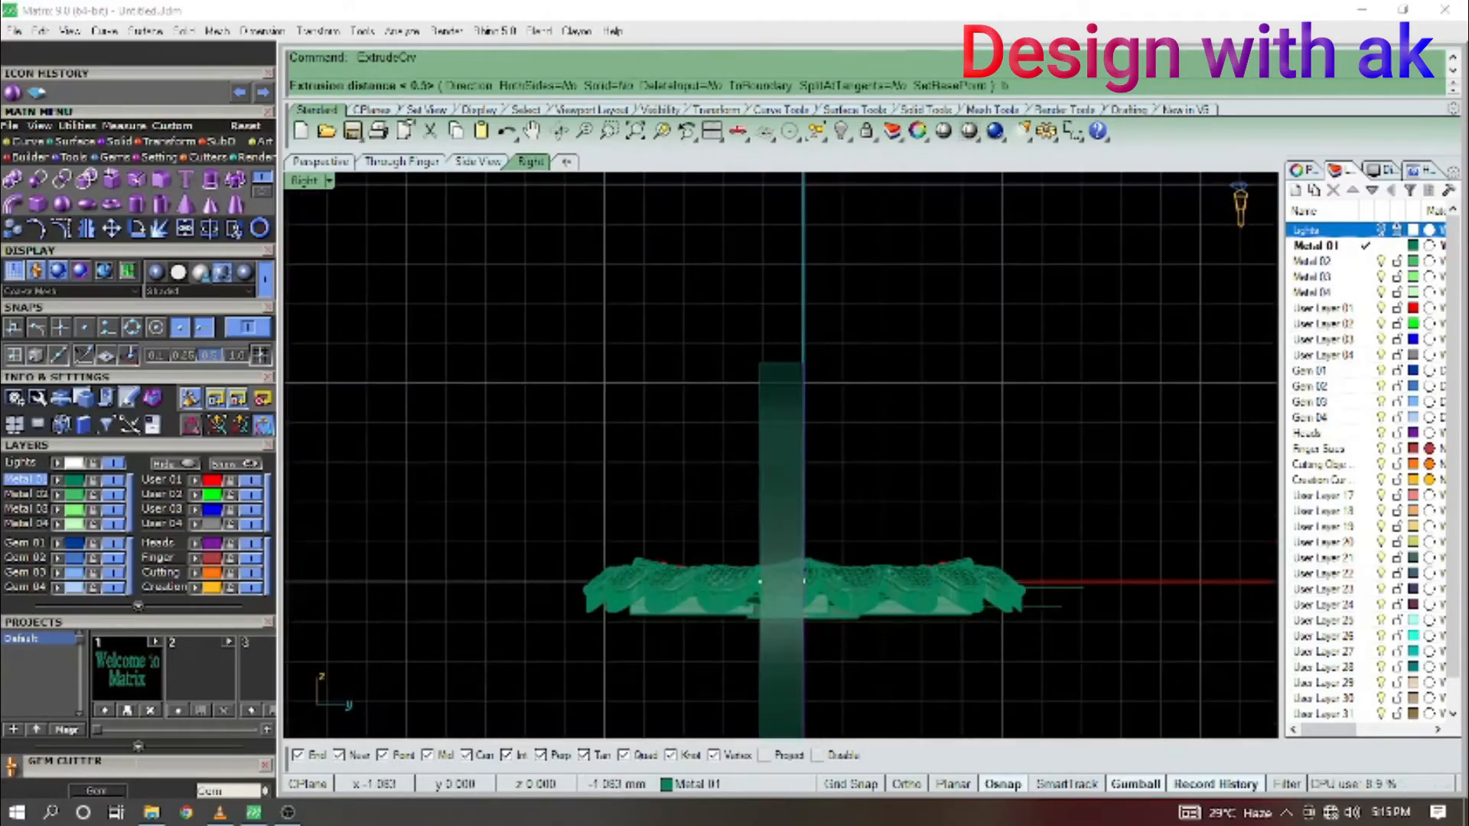
pyautogui.write('b')
pyautogui.press('Return')
pyautogui.press('Return')
# Try offsetting the band surface outward by 2 mm into a solid, and undo it.
pyautogui.hotkey('ctrl', 'F2')
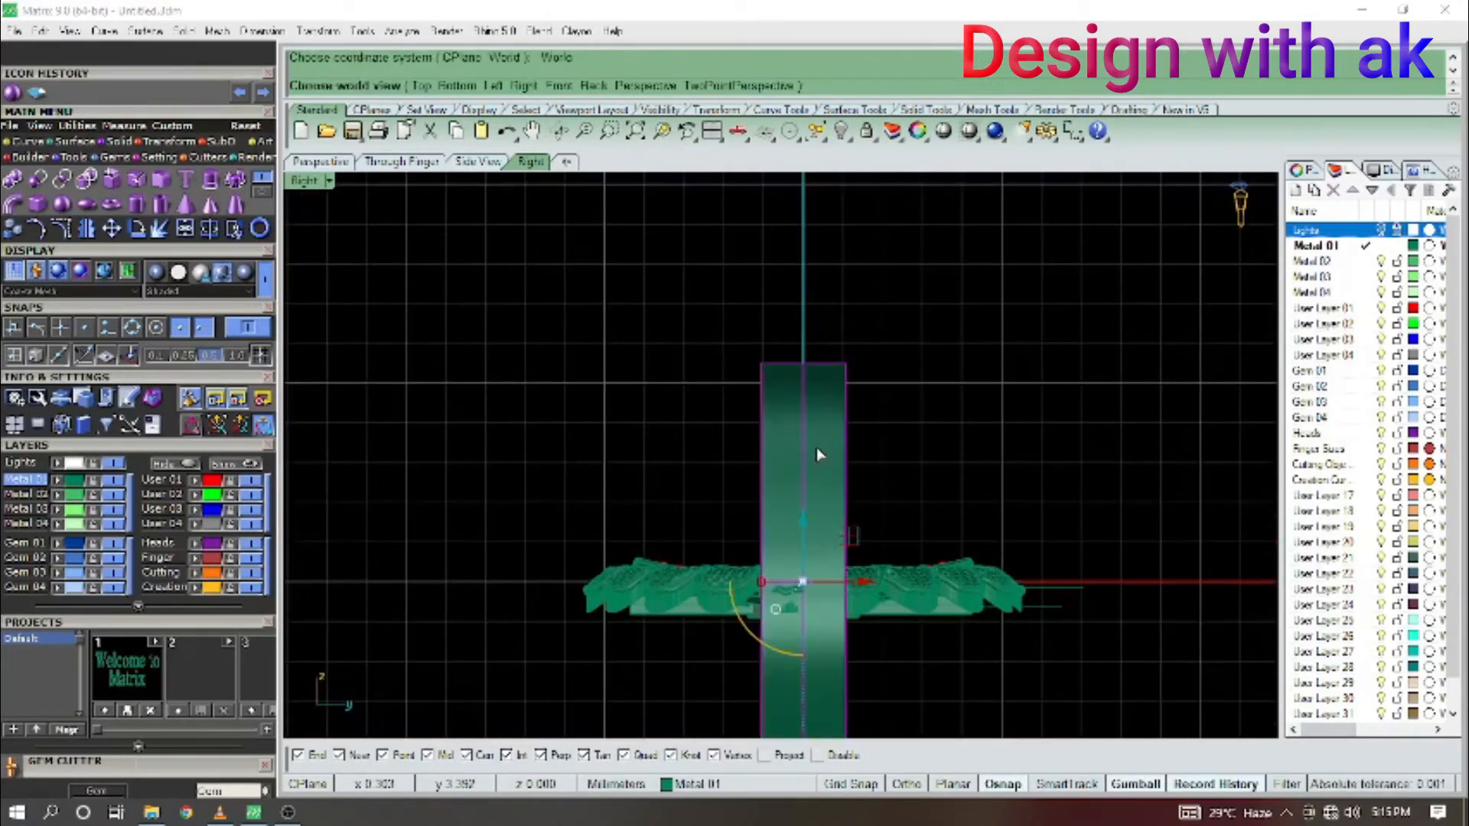
pyautogui.write('OS')
pyautogui.press('Return')
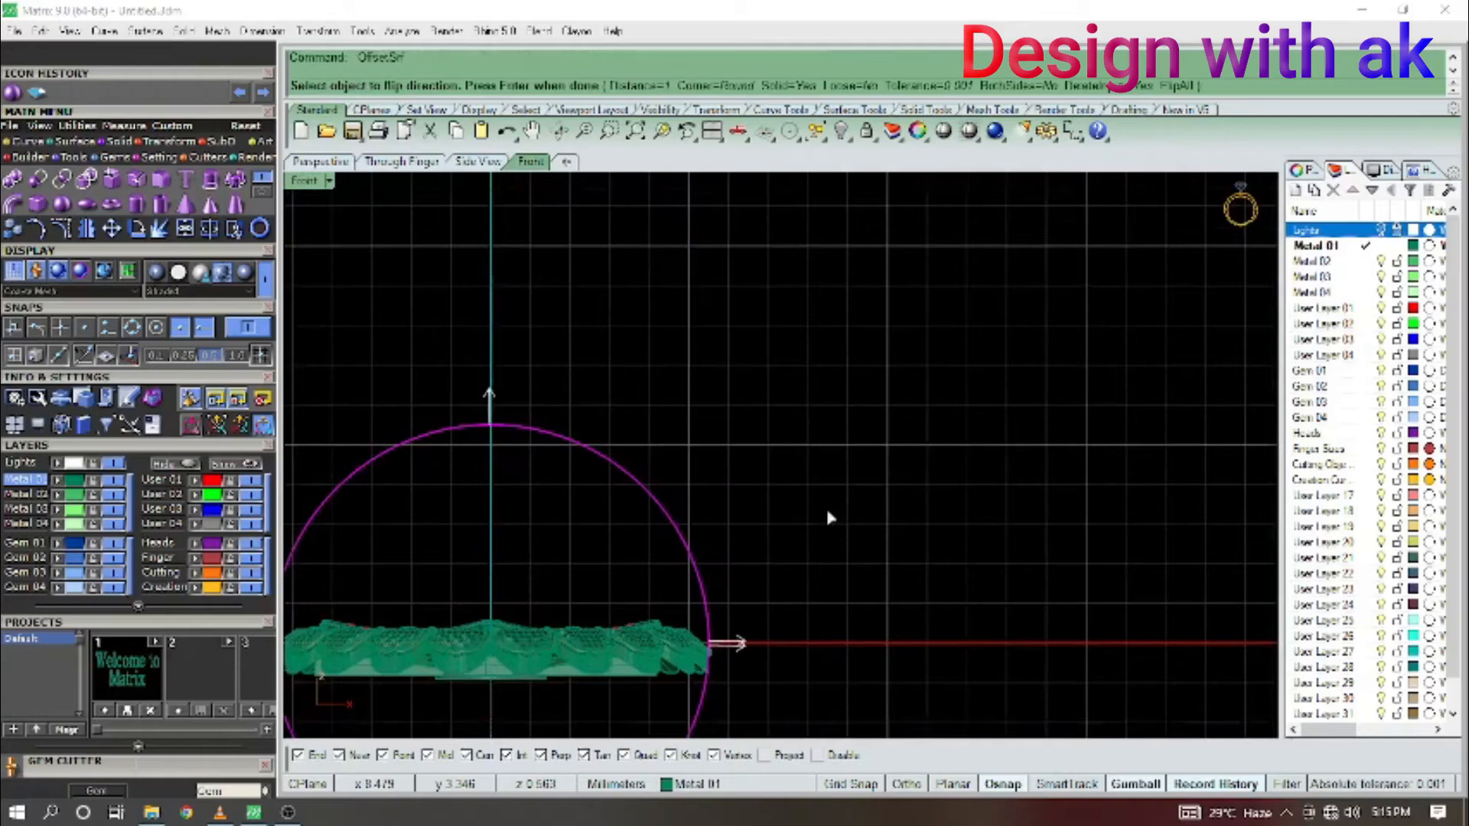
pyautogui.press('Return')
pyautogui.press('Return')
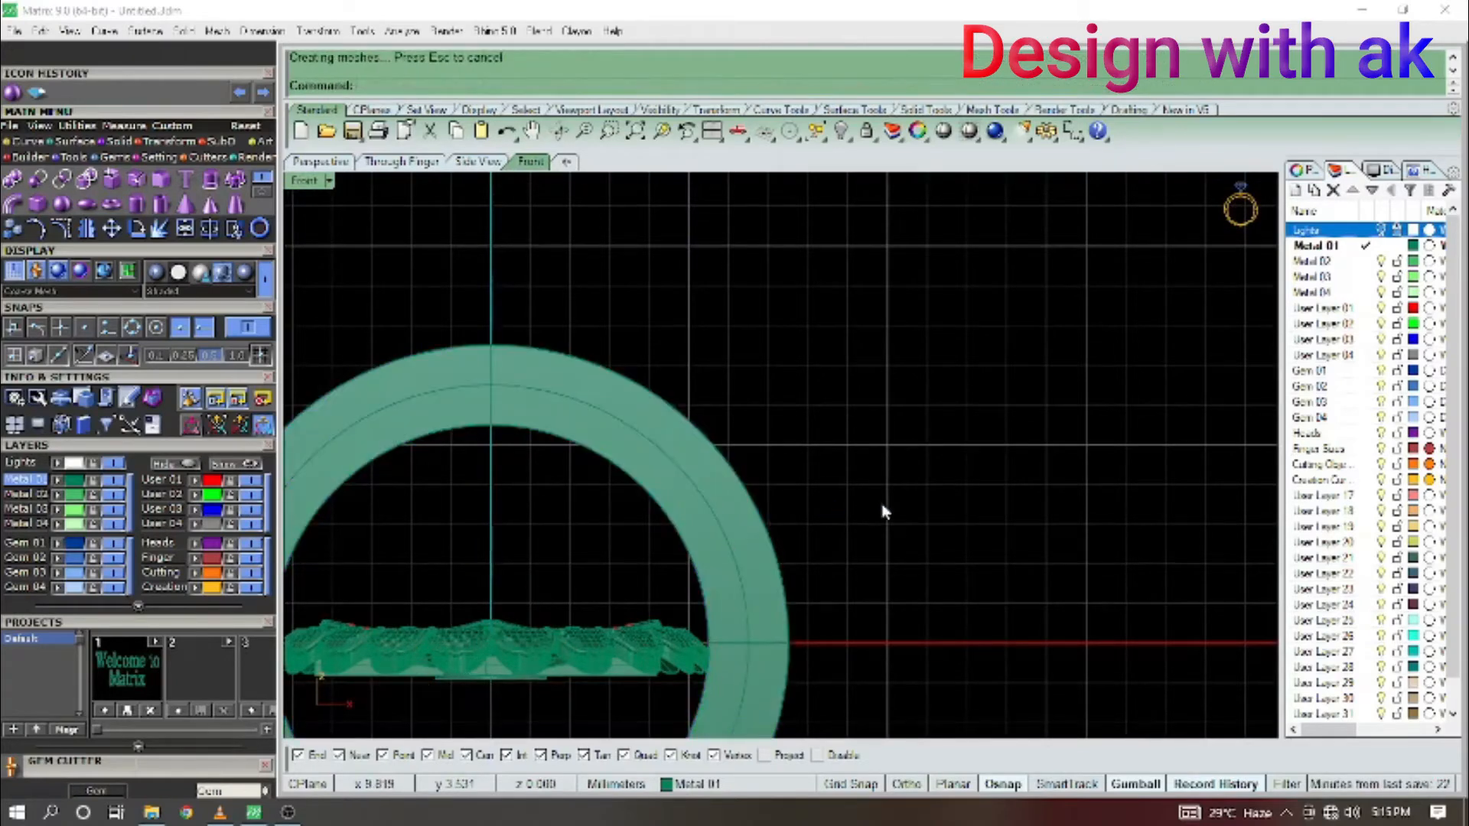
pyautogui.hotkey('ctrl', 'z')
pyautogui.moveTo(853, 515); pyautogui.dragTo(908, 518, button='right')
pyautogui.press('Return')
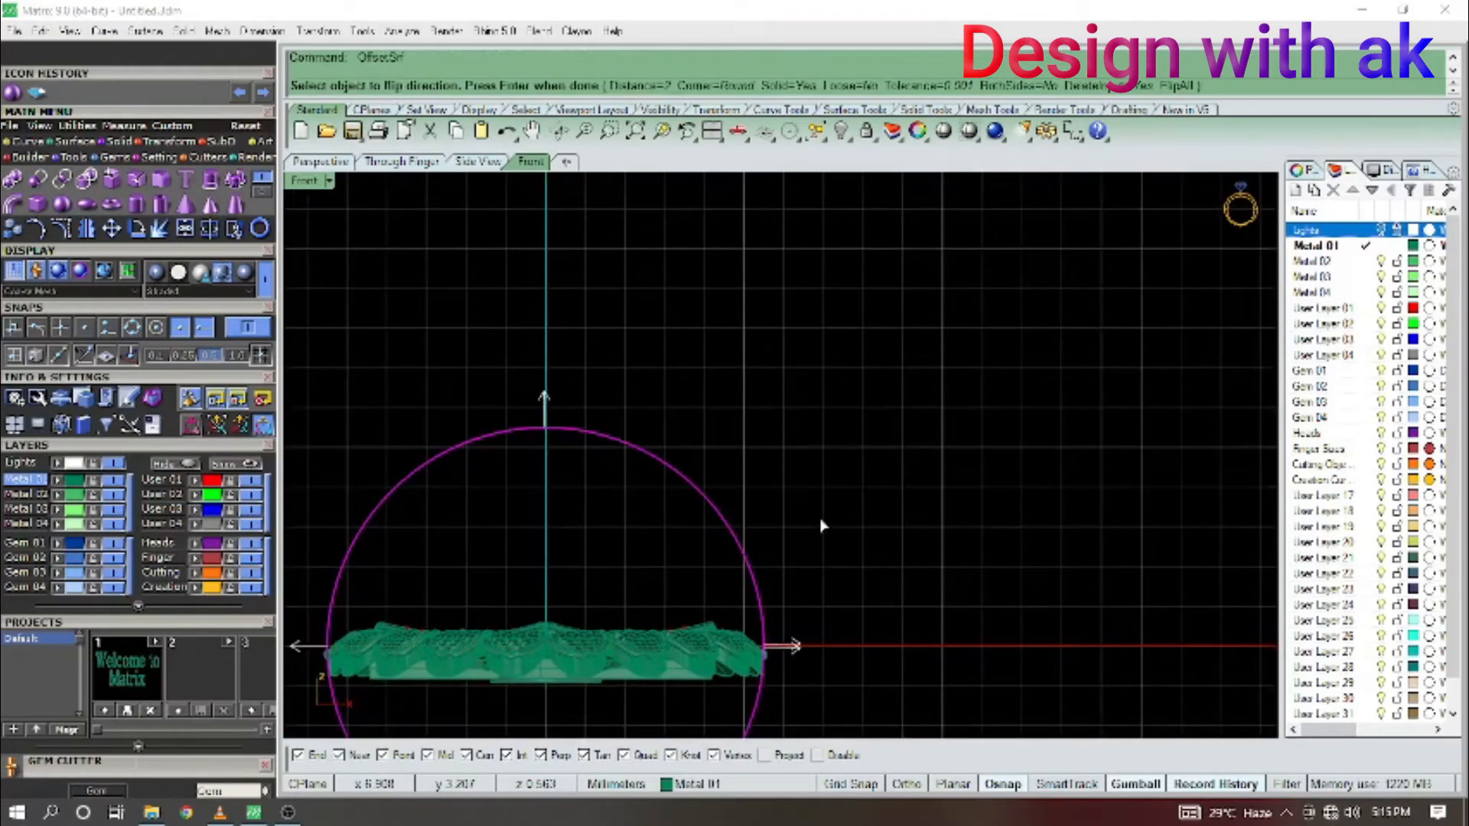
pyautogui.press('Return')
pyautogui.hotkey('ctrl', 'z')
# Offset the band surface outward by about 1 mm into a solid ring.
pyautogui.keyDown('ctrl'); pyautogui.keyDown('shift'); pyautogui.moveTo(856, 517); pyautogui.dragTo(847, 536, button='right'); pyautogui.keyUp('shift'); pyautogui.keyUp('ctrl')
pyautogui.hotkey('ctrl', 'F2')
pyautogui.press('Return')
pyautogui.press('Return')
pyautogui.scroll(3, 758, 566)
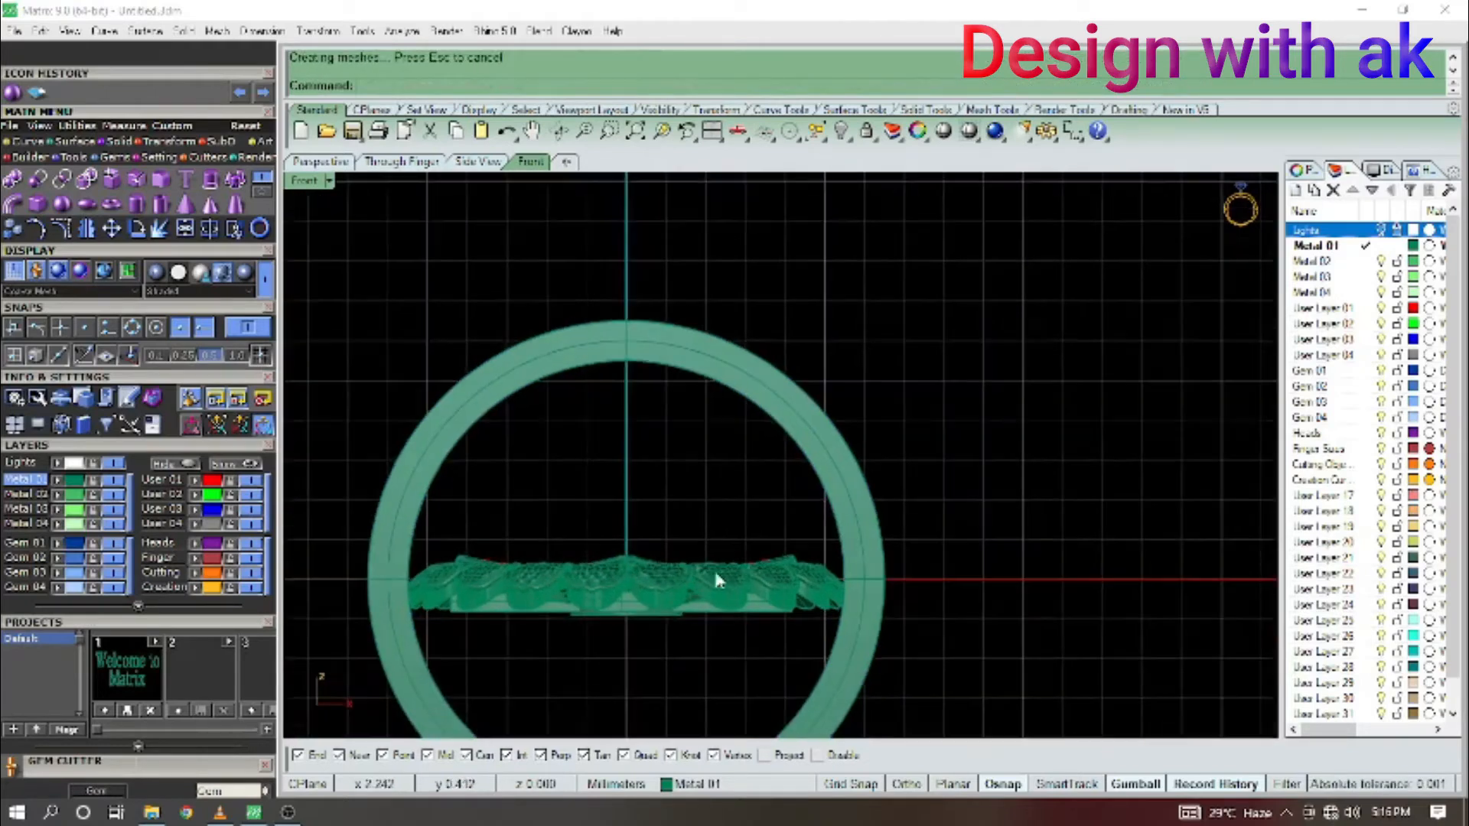
# Move the whole ring top straight up so that it sits above the ring band.
pyautogui.moveTo(723, 661); pyautogui.dragTo(626, 524)
pyautogui.scroll(-3, 627, 629)
pyautogui.moveTo(418, 537); pyautogui.dragTo(943, 663)
pyautogui.moveTo(663, 607); pyautogui.dragTo(723, 675, button='right')
pyautogui.moveTo(679, 601); pyautogui.dragTo(698, 460)
pyautogui.click(934, 555)
# Delete the solid ring band, keeping the circle it was extruded from.
pyautogui.scroll(5, 716, 524)
pyautogui.keyDown('ctrl'); pyautogui.keyDown('shift'); pyautogui.moveTo(723, 524); pyautogui.dragTo(682, 673, button='right'); pyautogui.keyUp('shift'); pyautogui.keyUp('ctrl')
pyautogui.scroll(6, 692, 440)
pyautogui.keyDown('ctrl'); pyautogui.keyDown('shift'); pyautogui.moveTo(692, 438); pyautogui.dragTo(729, 342, button='right'); pyautogui.keyUp('shift'); pyautogui.keyUp('ctrl')
pyautogui.hotkey('ctrl', 'F1')
pyautogui.scroll(-6, 728, 520)
pyautogui.scroll(8, 781, 505)
pyautogui.click(728, 502)
pyautogui.scroll(-6, 731, 504)
pyautogui.hotkey('ctrl', 'F1')
pyautogui.scroll(5, 783, 568)
pyautogui.press('Delete')
# Examine the open ring band in the reference picture and measure the length of the circle.
pyautogui.scroll(-2, 858, 516)
pyautogui.moveTo(857, 516); pyautogui.dragTo(695, 518, button='right')
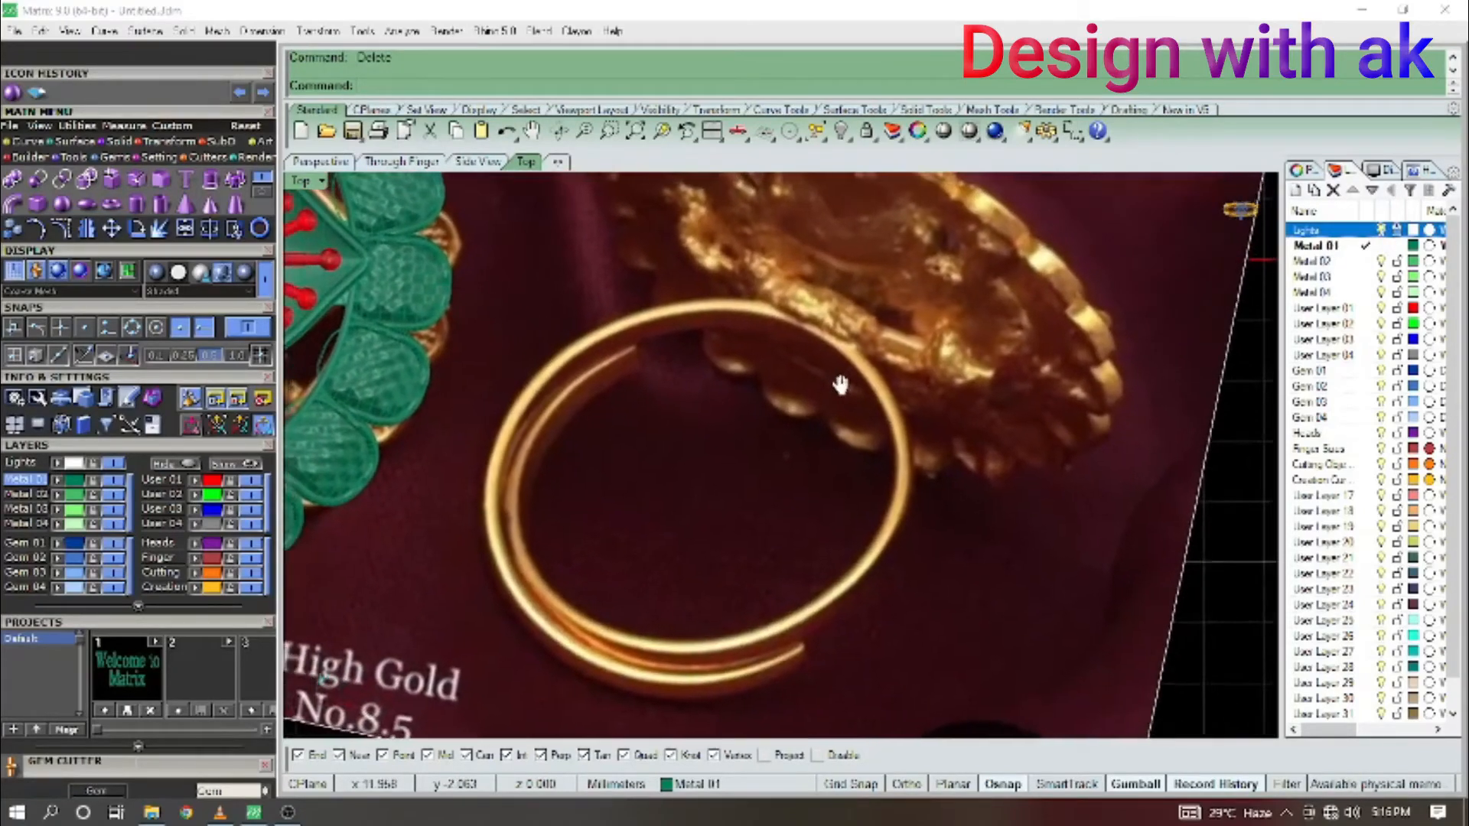
pyautogui.moveTo(840, 385); pyautogui.dragTo(827, 519, button='right')
pyautogui.hotkey('ctrl', 'F1')
pyautogui.scroll(-4, 872, 452)
pyautogui.scroll(-6, 898, 515)
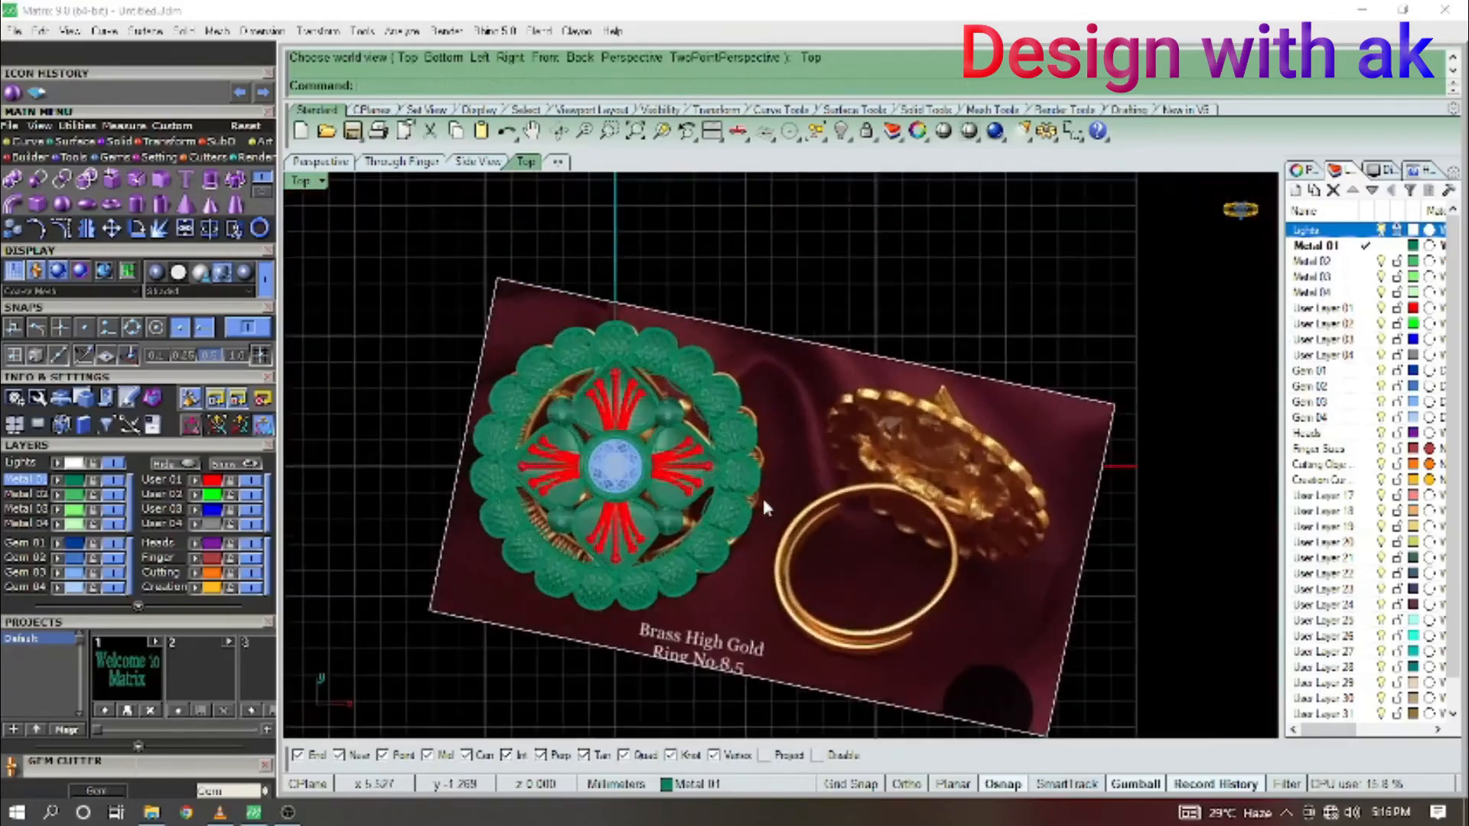
pyautogui.hotkey('ctrl', 'F2')
pyautogui.click(879, 498)
pyautogui.write('Length')
pyautogui.press('Return')
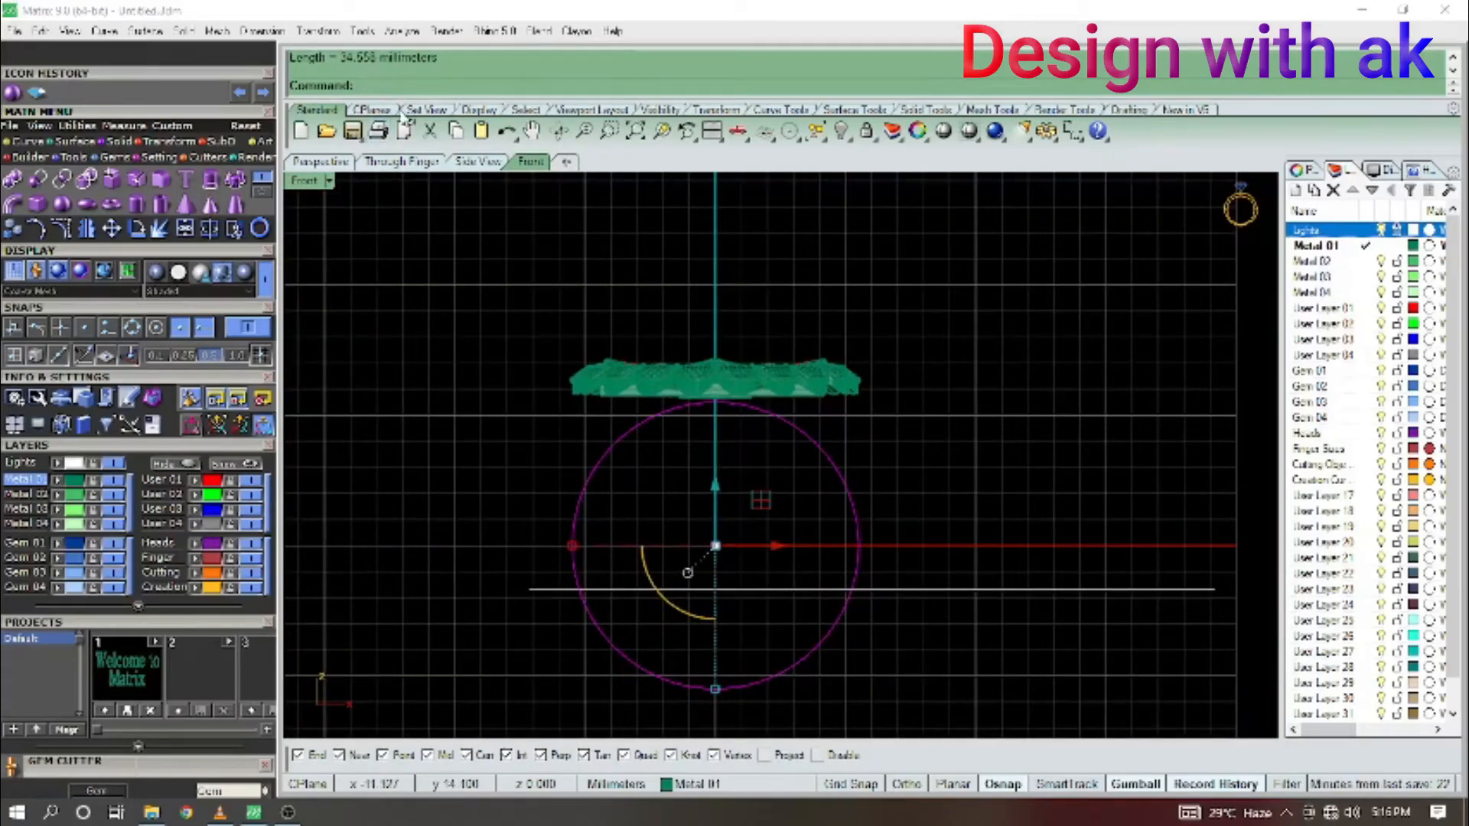
# Draw a horizontal line in the top view, centred on the origin and extending about 17.3 mm to each side.
pyautogui.hotkey('ctrl', 'F1')
pyautogui.scroll(-4, 893, 426)
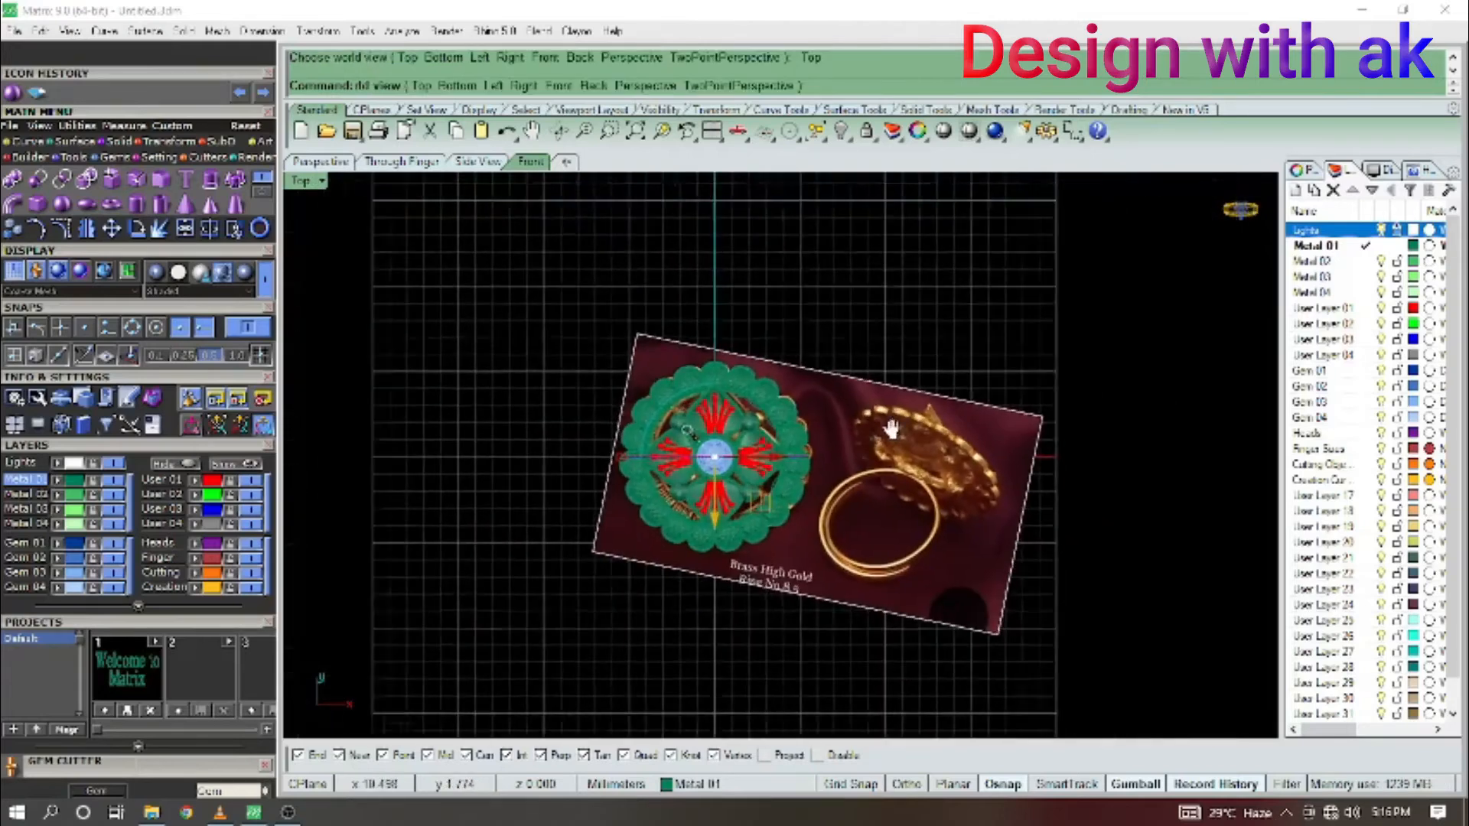
pyautogui.moveTo(892, 426); pyautogui.dragTo(883, 432, button='right')
pyautogui.write('LINE')
pyautogui.press('Return')
pyautogui.write('0')
pyautogui.press('Return')
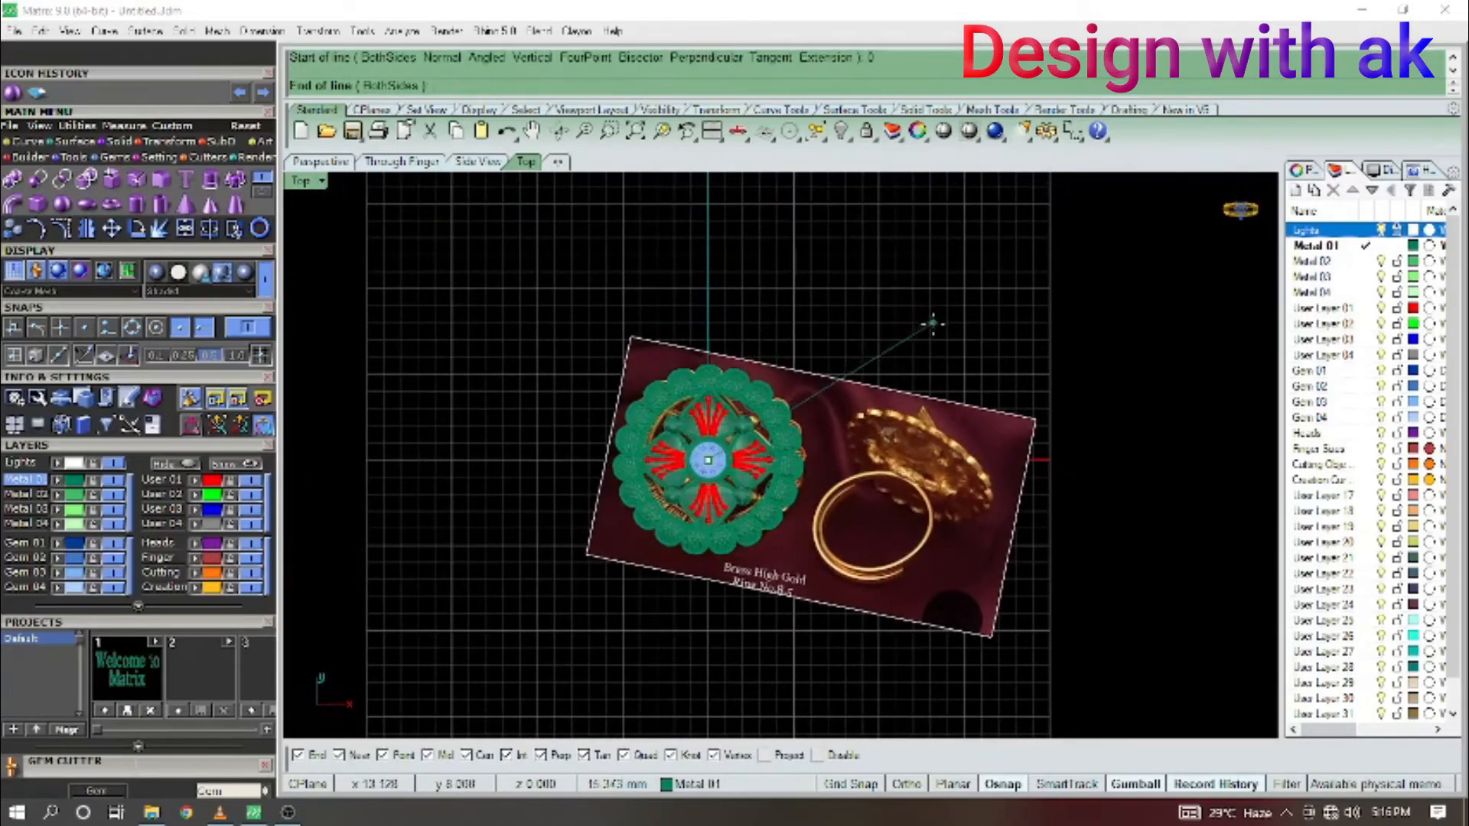
pyautogui.write('b')
pyautogui.press('Return')
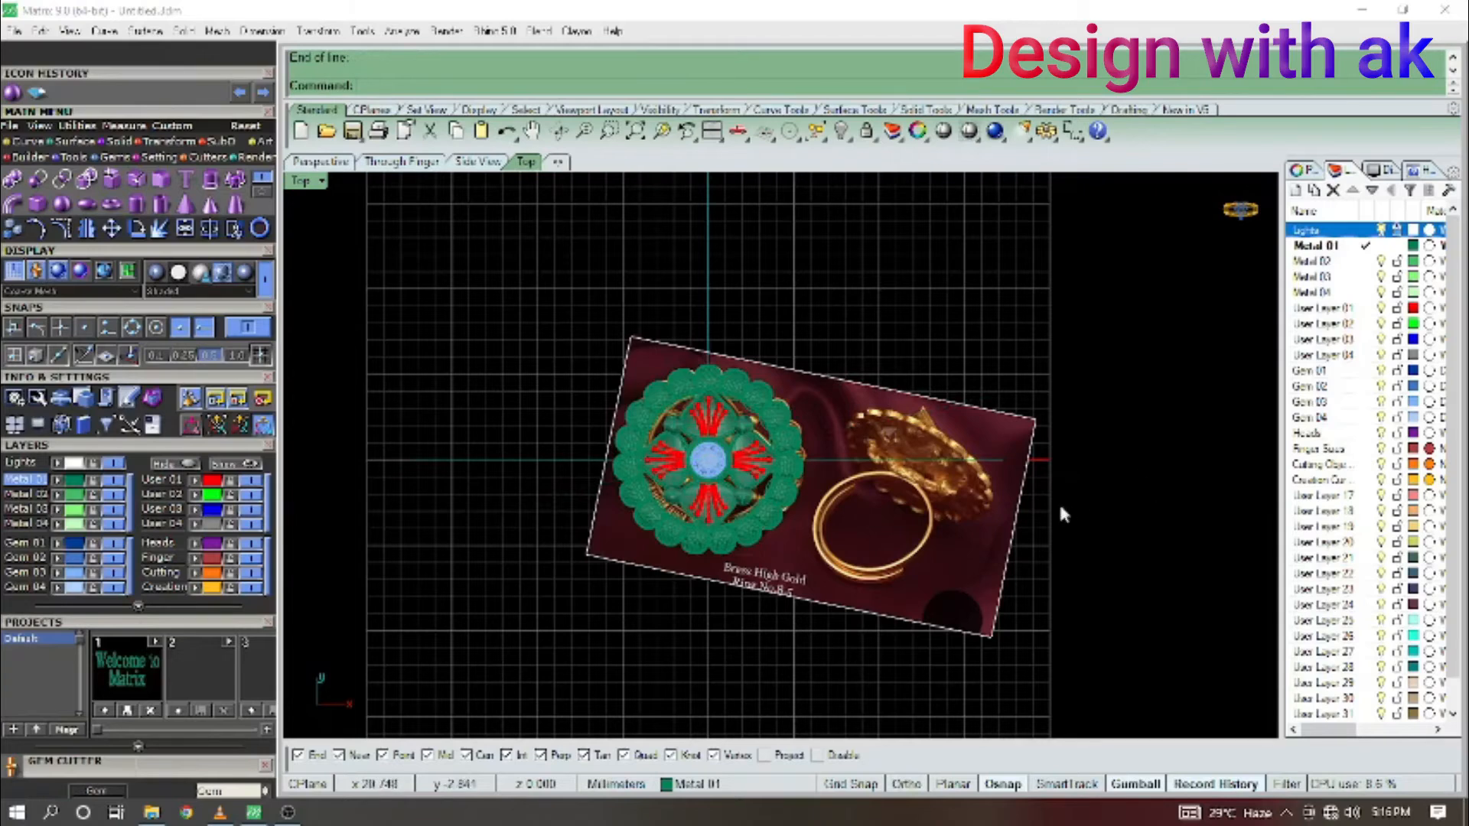
# Inspect the horizontal line's extent against the ring top and the reference picture.
pyautogui.scroll(6, 993, 451)
pyautogui.click(980, 464)
pyautogui.scroll(-4, 850, 462)
pyautogui.moveTo(457, 500); pyautogui.dragTo(603, 525, button='right')
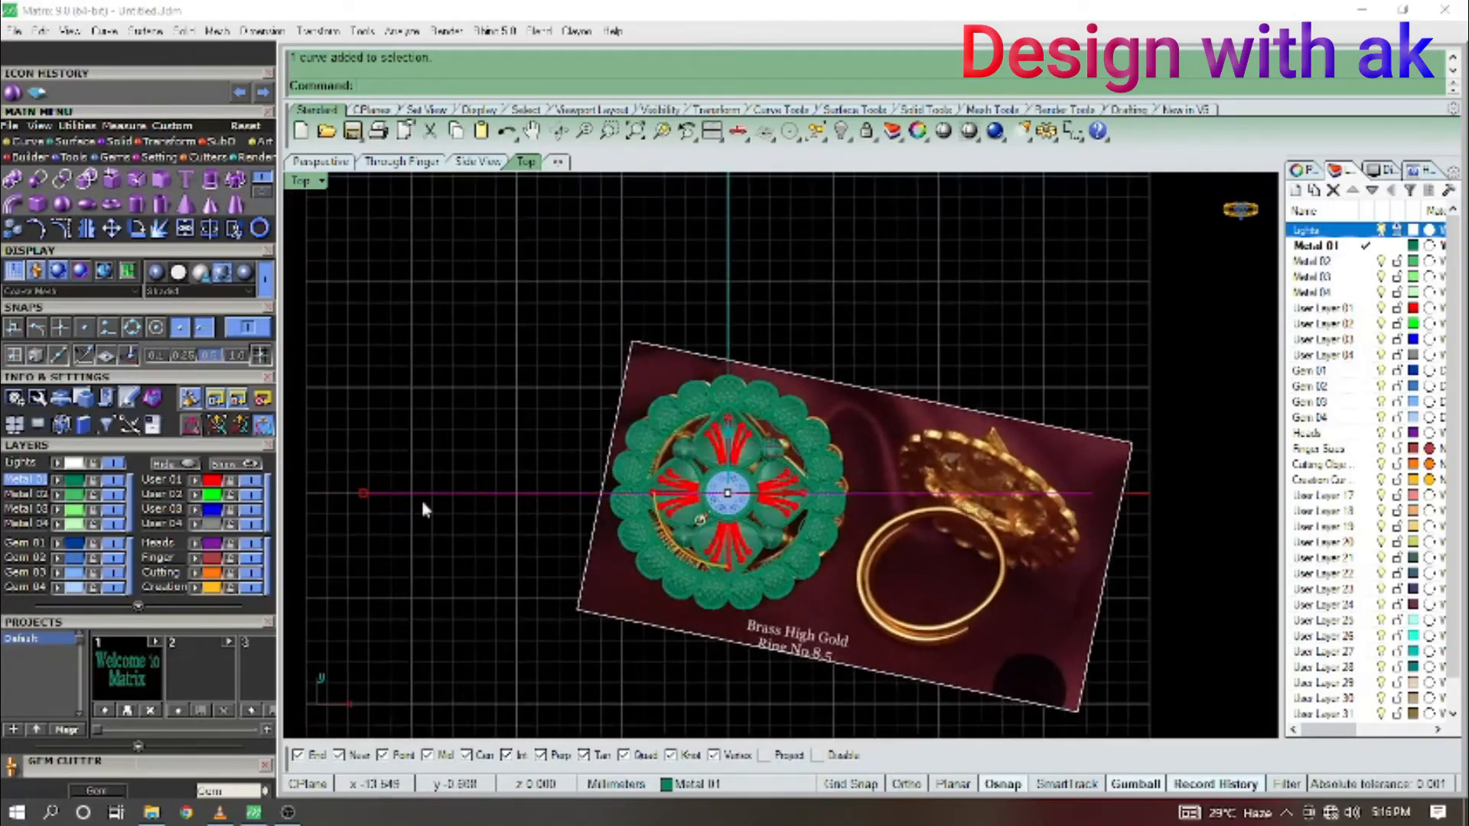
pyautogui.scroll(3, 425, 509)
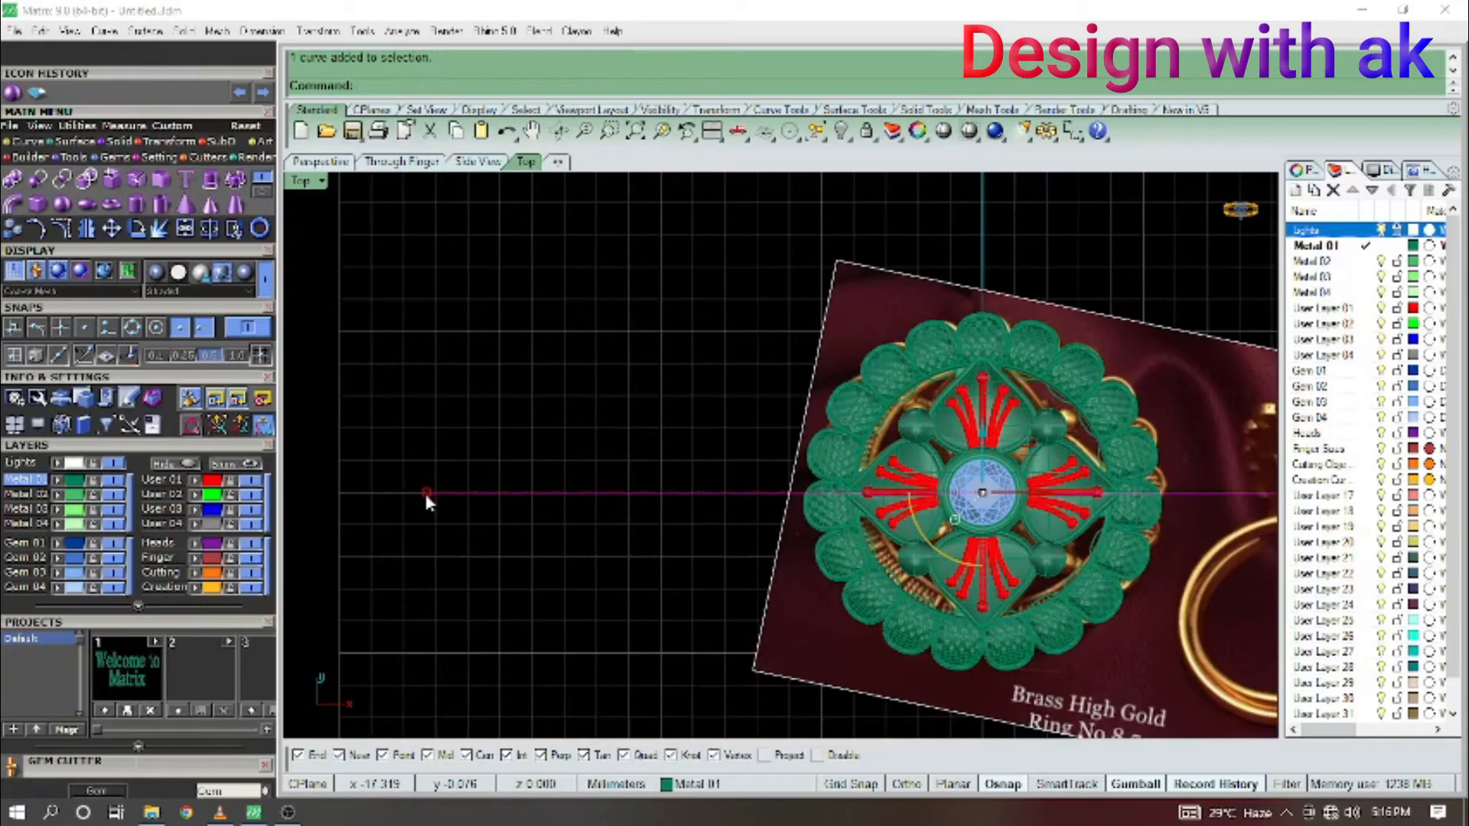
pyautogui.scroll(-4, 655, 531)
pyautogui.moveTo(695, 541); pyautogui.dragTo(641, 549, button='right')
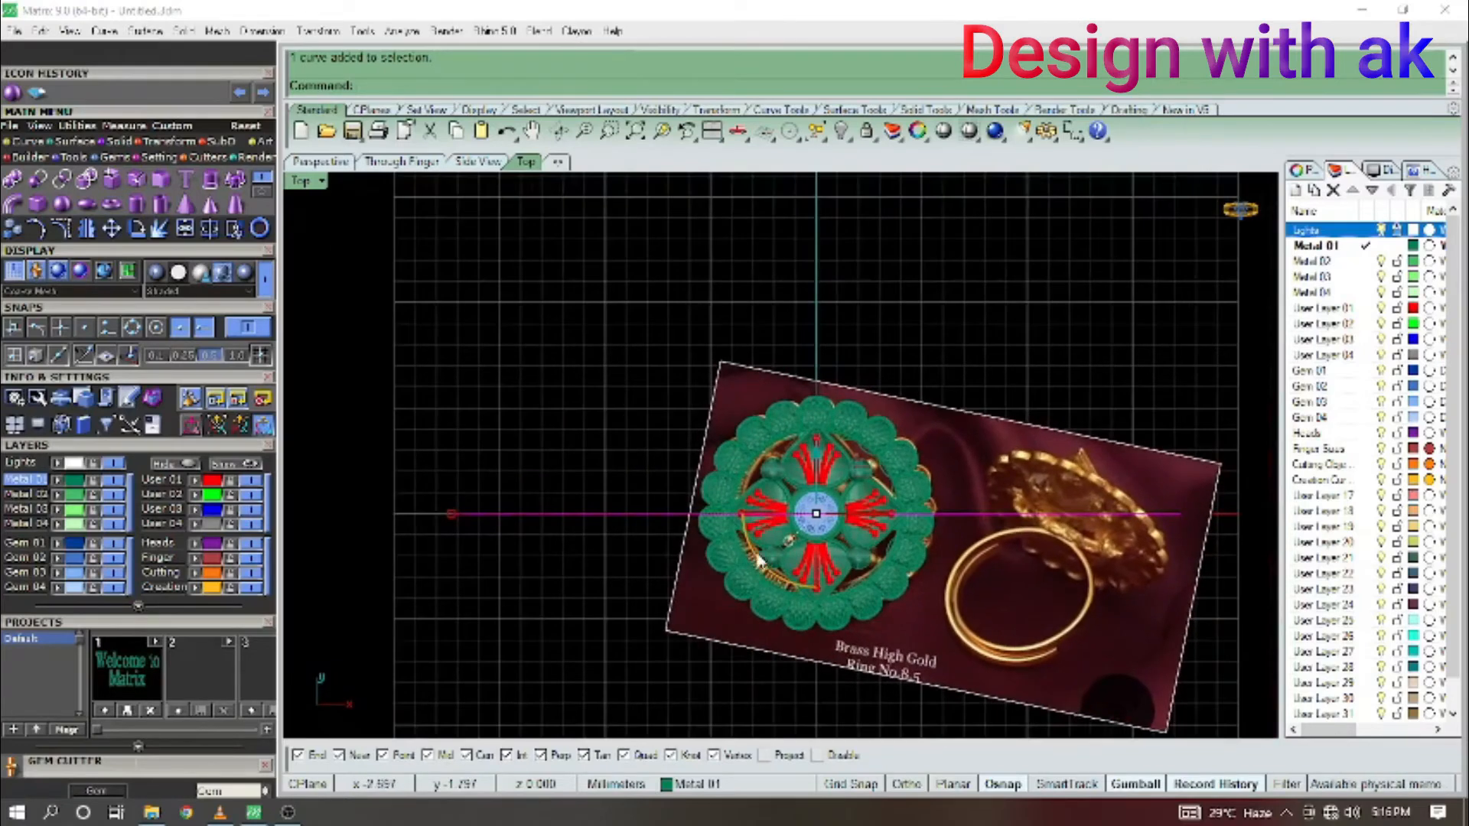
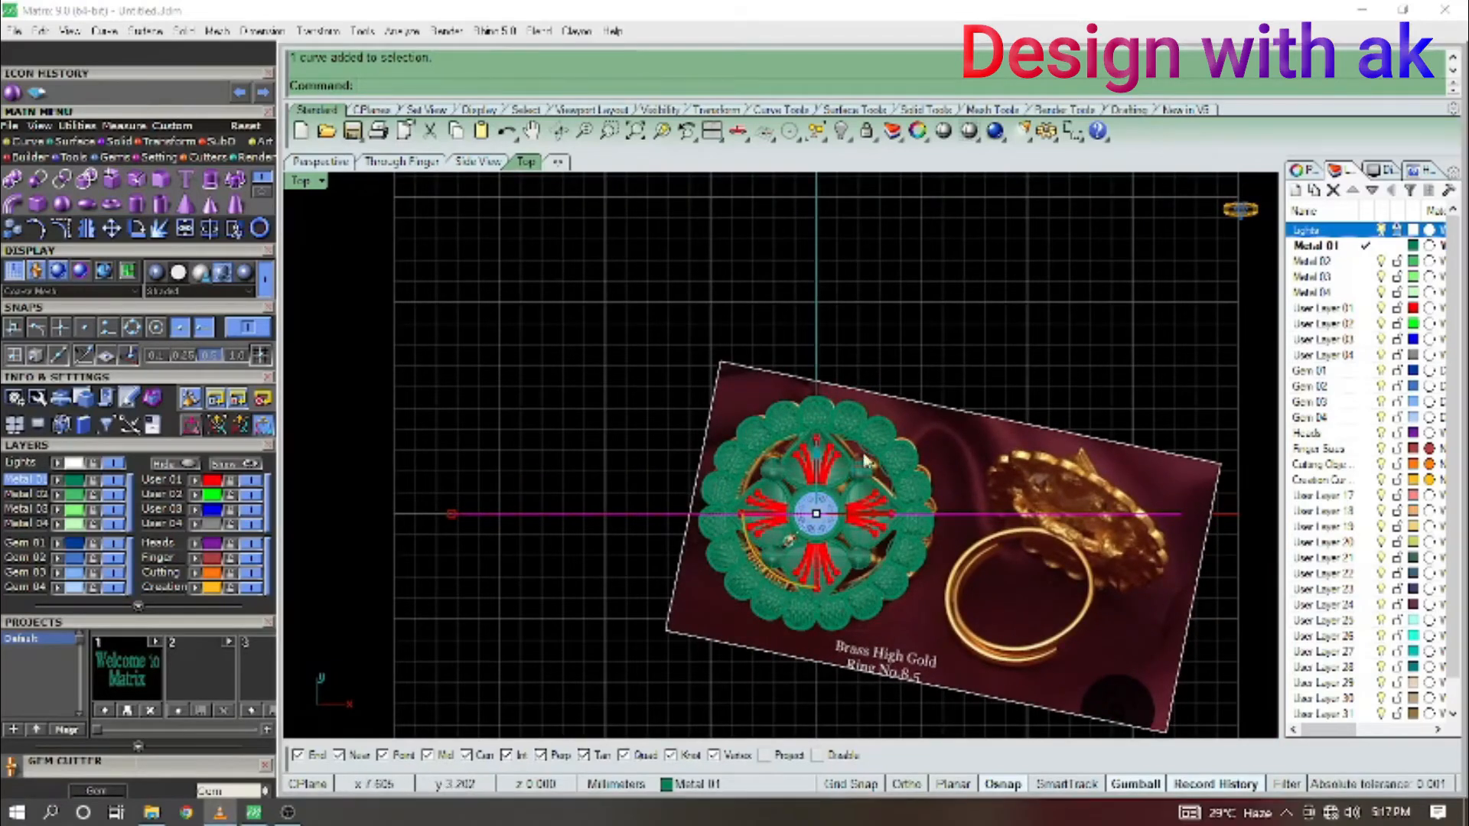
pyautogui.scroll(7, 855, 507)
pyautogui.keyDown('ctrl'); pyautogui.keyDown('shift'); pyautogui.moveTo(855, 501); pyautogui.dragTo(868, 353, button='right'); pyautogui.keyUp('shift'); pyautogui.keyUp('ctrl')
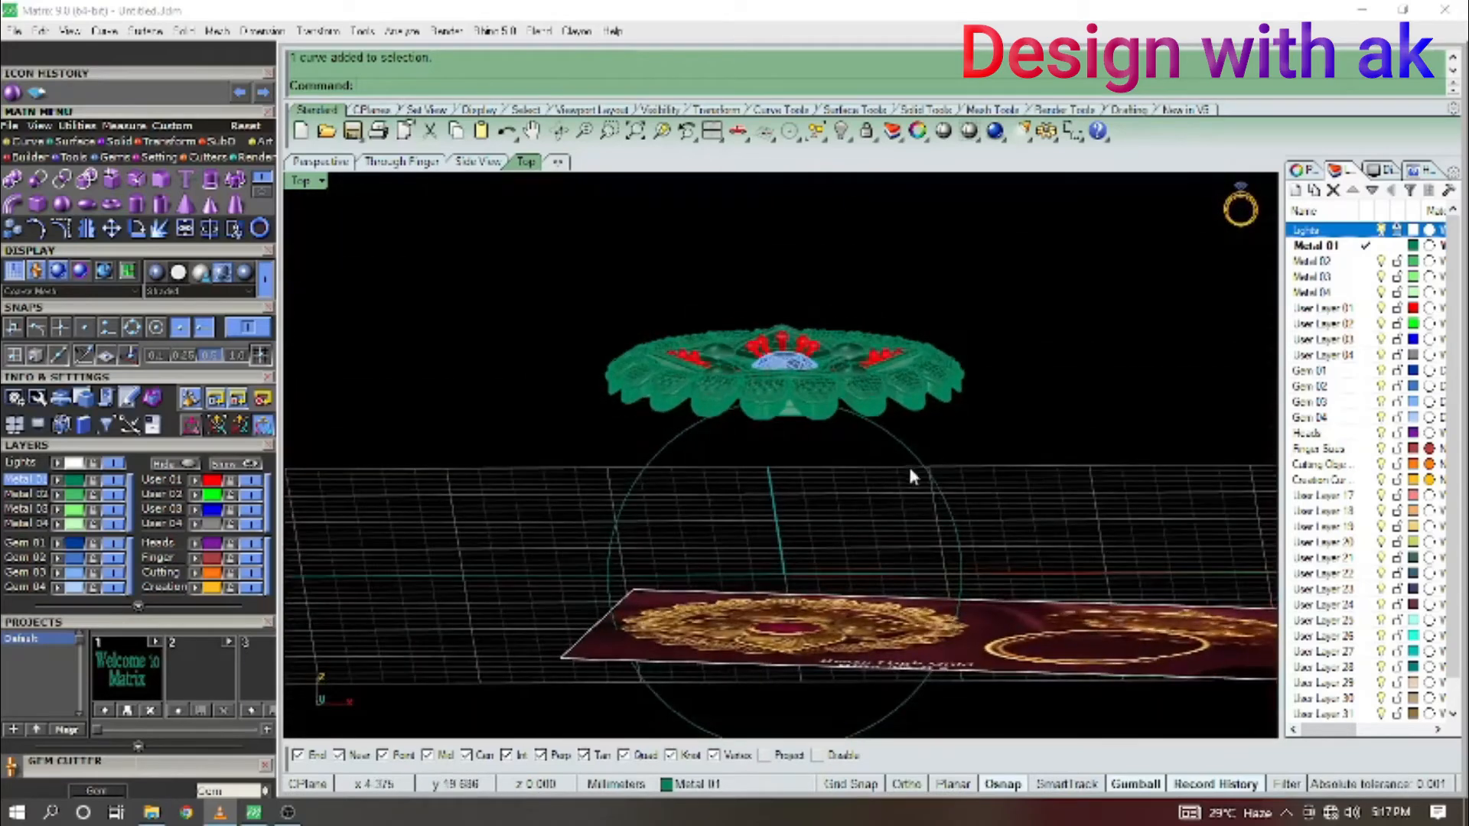
# Draw a vertical line about 7.1 mm long from the origin down past the bottom of the circle in the front view.
pyautogui.click(909, 467)
pyautogui.hotkey('ctrl', 'F2')
pyautogui.moveTo(796, 655); pyautogui.dragTo(797, 564, button='right')
pyautogui.scroll(6, 794, 543)
pyautogui.moveTo(769, 689); pyautogui.dragTo(761, 583, button='right')
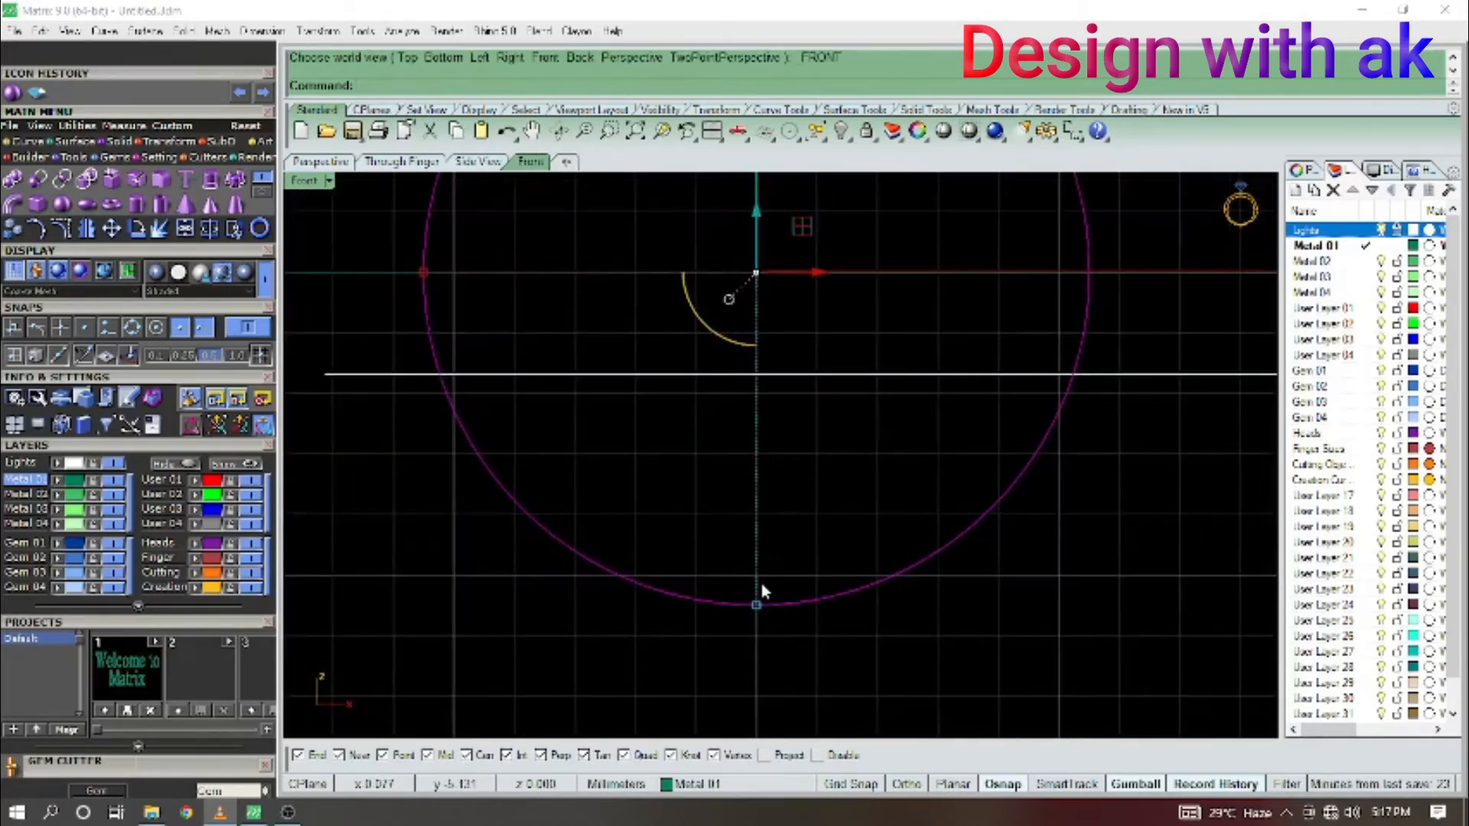
pyautogui.write('l')
pyautogui.press('Return')
pyautogui.write('0')
pyautogui.press('Return')
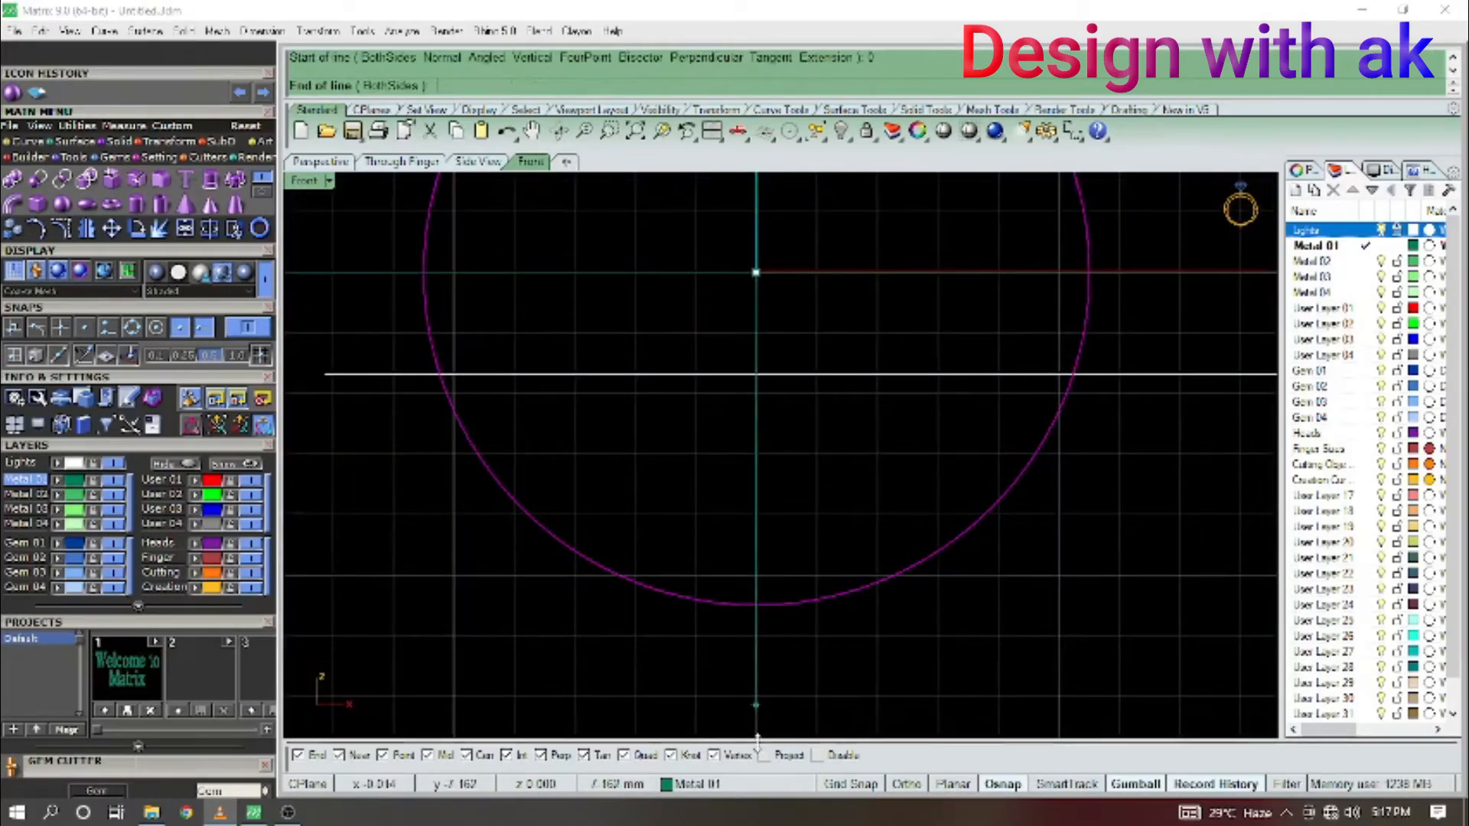
pyautogui.click(758, 605)
# Try to trim the circle and the vertical line where they cross.
pyautogui.write('tr')
pyautogui.press('Return')
pyautogui.click(757, 650)
pyautogui.press('Return')
pyautogui.click(880, 582)
# Lengthen the vertical line and move it up so that it spans the circle from its highest to its lowest point.
pyautogui.moveTo(703, 575); pyautogui.dragTo(704, 578)
pyautogui.scroll(-3, 735, 596)
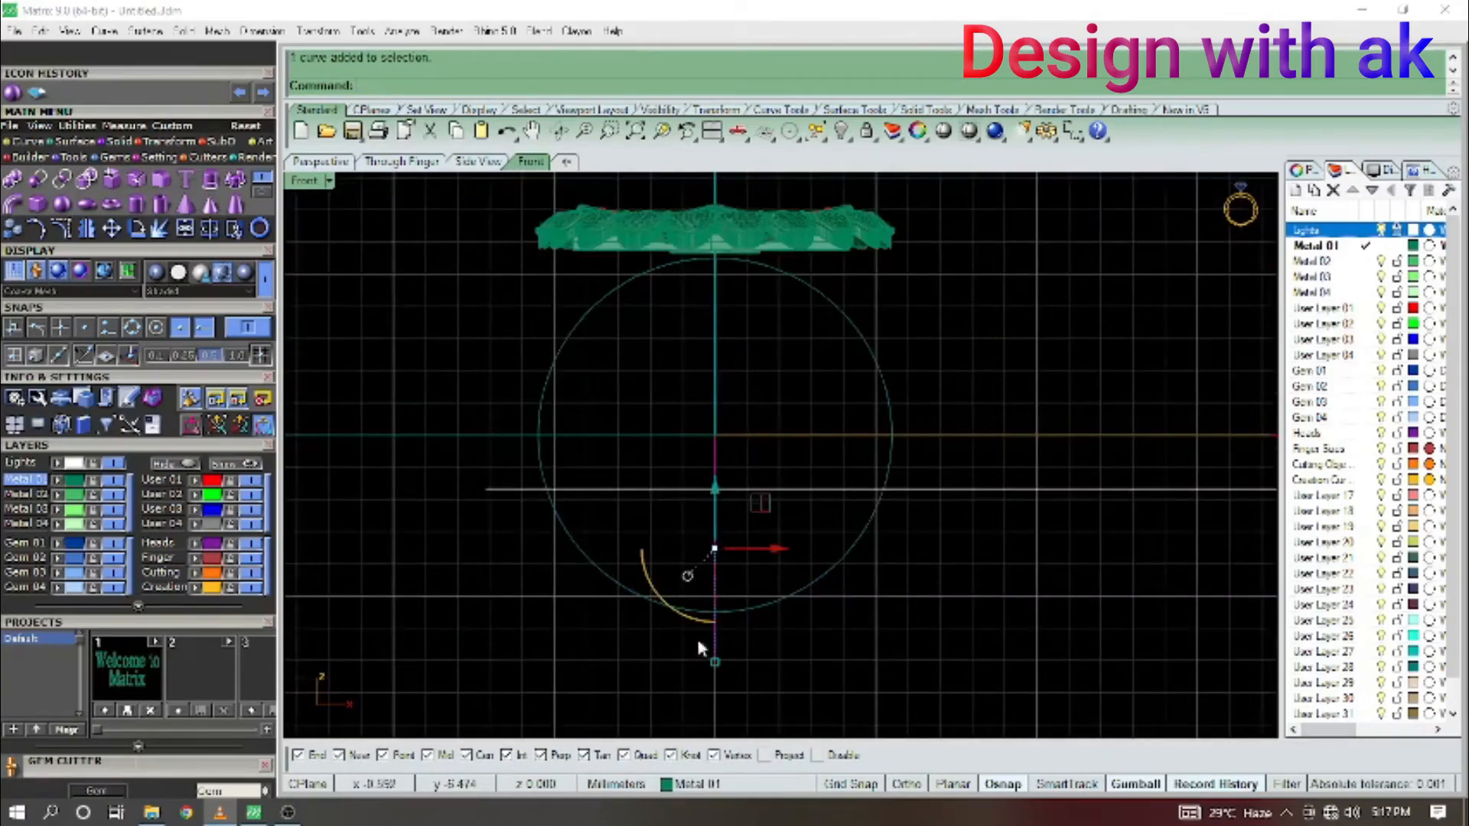
pyautogui.scroll(-4, 698, 647)
pyautogui.moveTo(745, 624); pyautogui.dragTo(740, 512, button='right')
pyautogui.moveTo(702, 616); pyautogui.dragTo(706, 677)
pyautogui.scroll(-4, 746, 565)
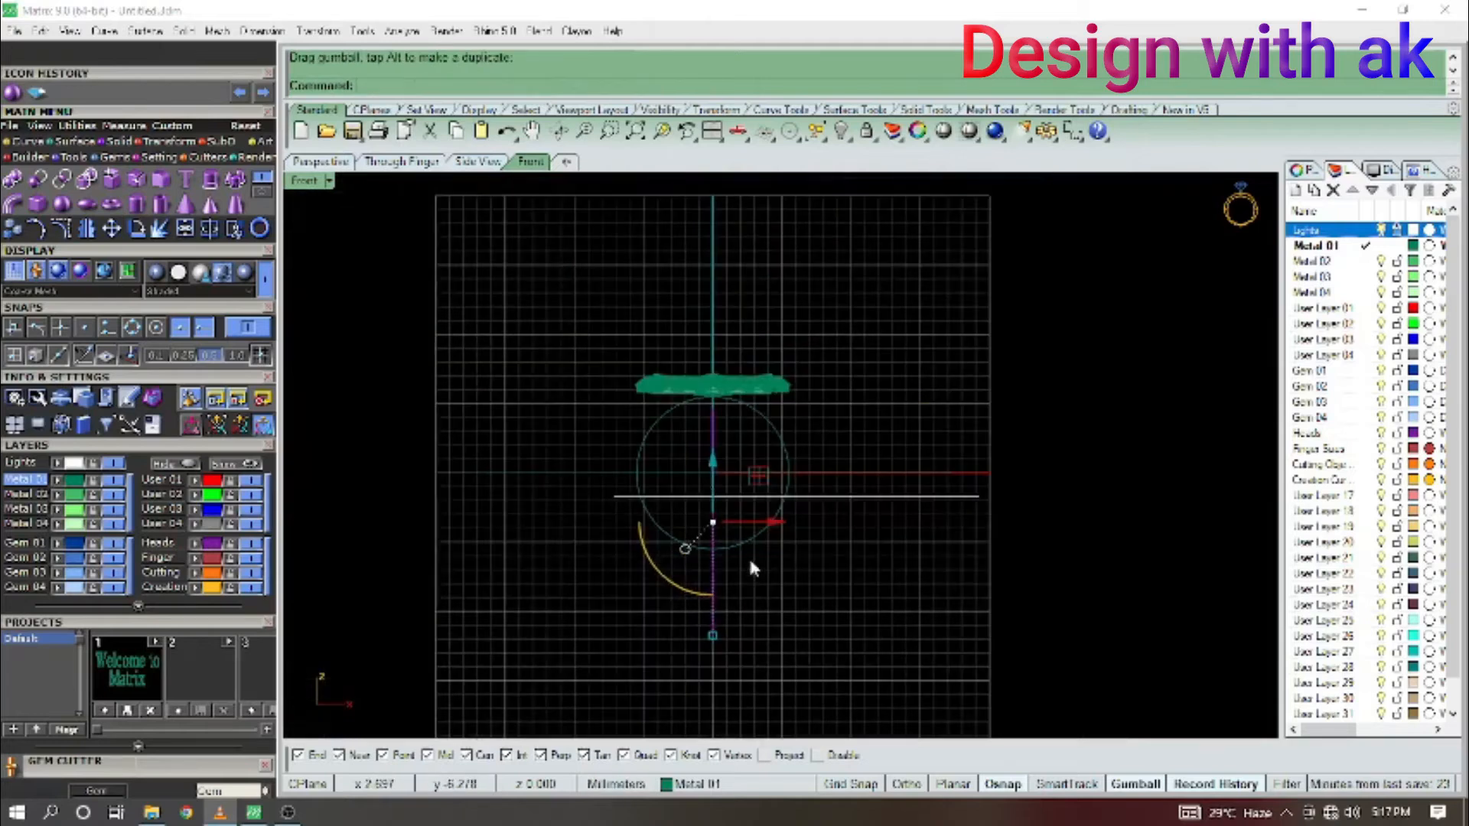
pyautogui.moveTo(713, 468); pyautogui.dragTo(713, 433)
# Trim away the right half of the circle at the vertical line and delete the line.
pyautogui.scroll(6, 687, 612)
pyautogui.moveTo(754, 565); pyautogui.dragTo(618, 480)
pyautogui.write('tr')
pyautogui.press('Return')
pyautogui.moveTo(809, 549); pyautogui.dragTo(776, 496)
pyautogui.press('Return')
pyautogui.moveTo(765, 620); pyautogui.dragTo(659, 587)
pyautogui.moveTo(772, 609); pyautogui.dragTo(768, 674, button='right')
pyautogui.press('Delete')
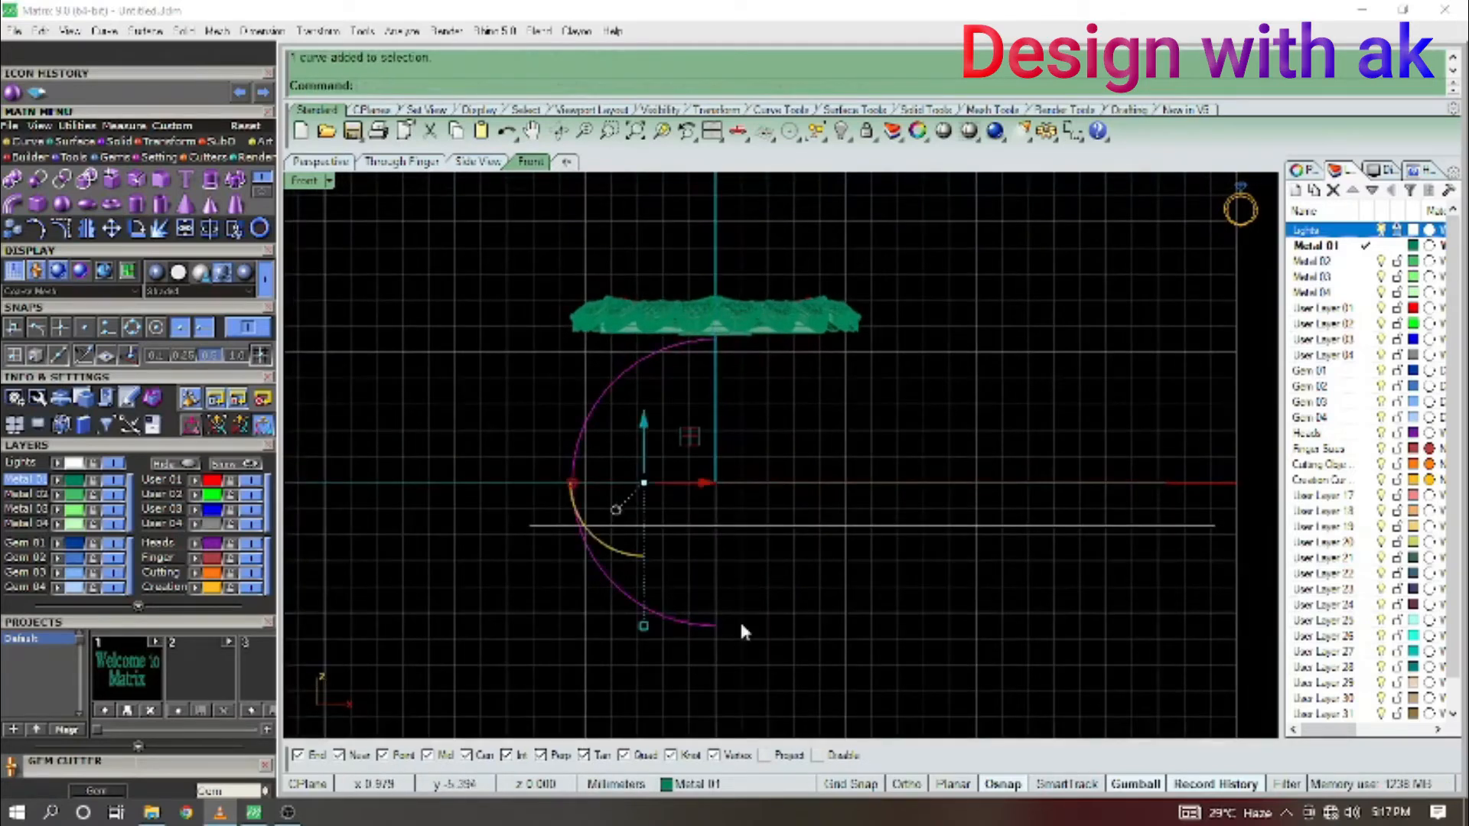
# Try to rotate the half circle's lower end control point about the origin.
pyautogui.moveTo(741, 625); pyautogui.dragTo(697, 632, button='right')
pyautogui.press('F10')
pyautogui.moveTo(661, 616); pyautogui.dragTo(719, 648)
pyautogui.moveTo(738, 633); pyautogui.dragTo(721, 654, button='right')
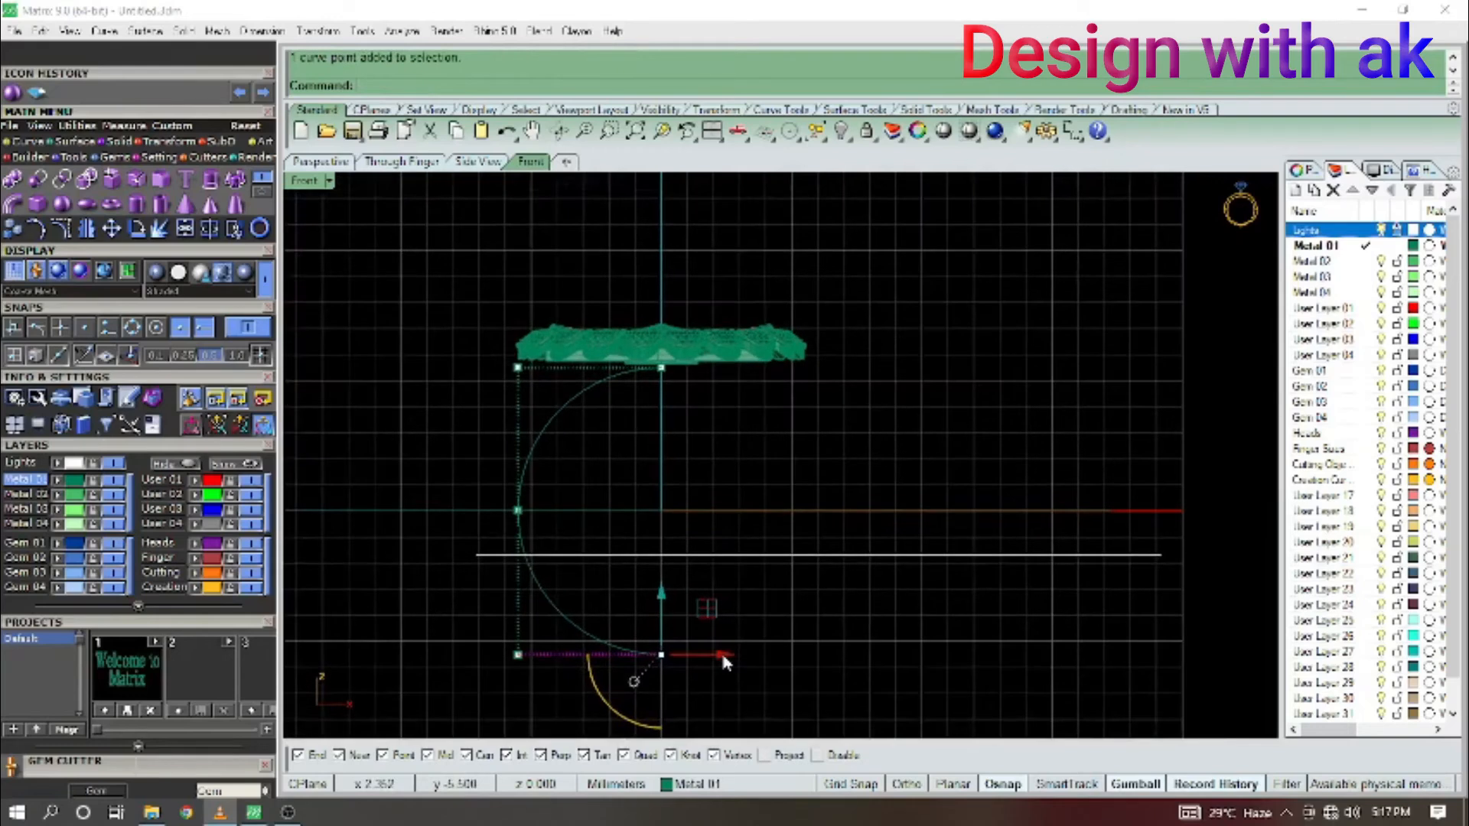
pyautogui.write('ro')
pyautogui.press('Return')
pyautogui.write('0')
pyautogui.press('Return')
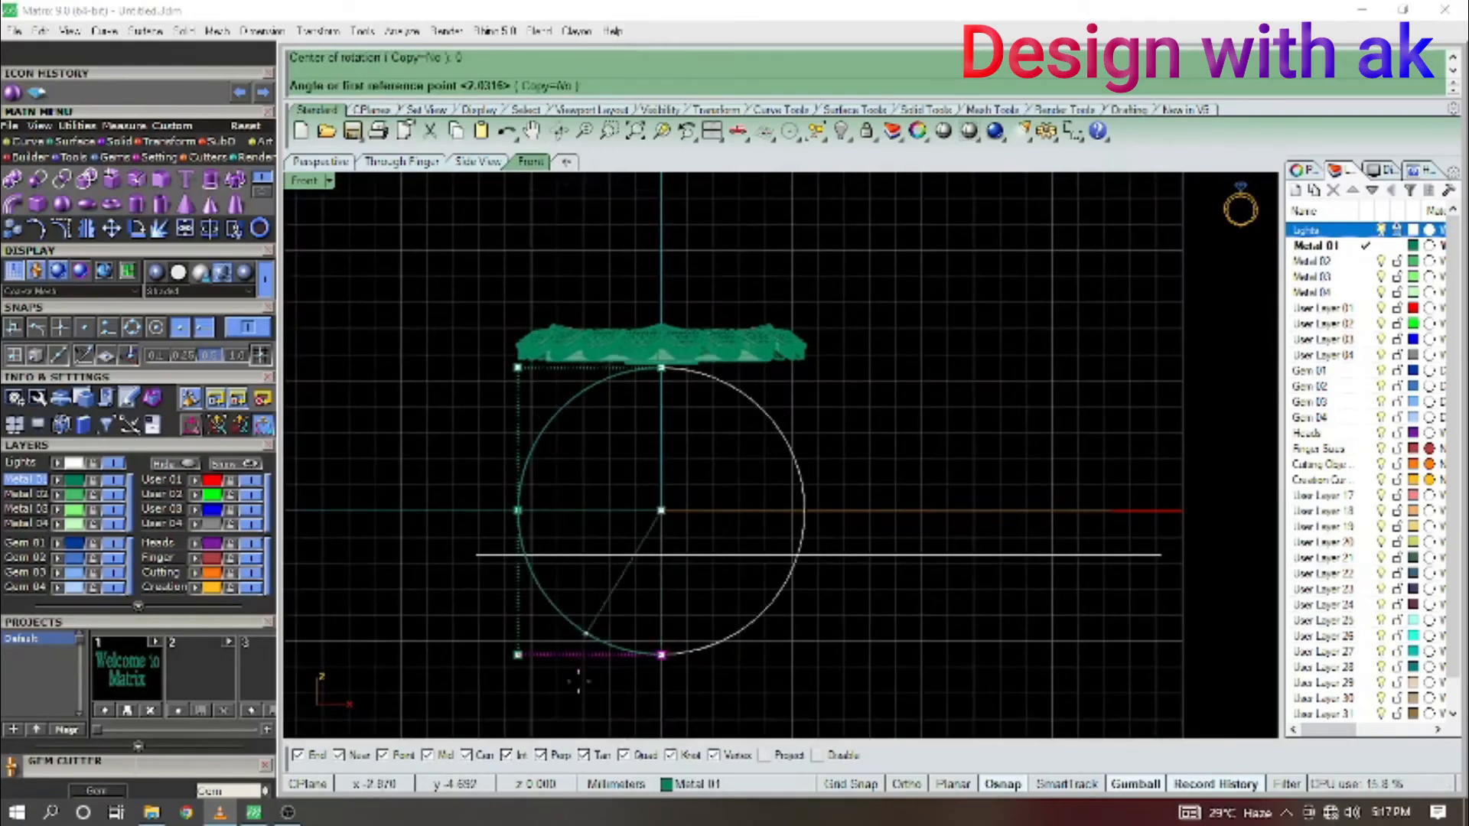
pyautogui.click(472, 629)
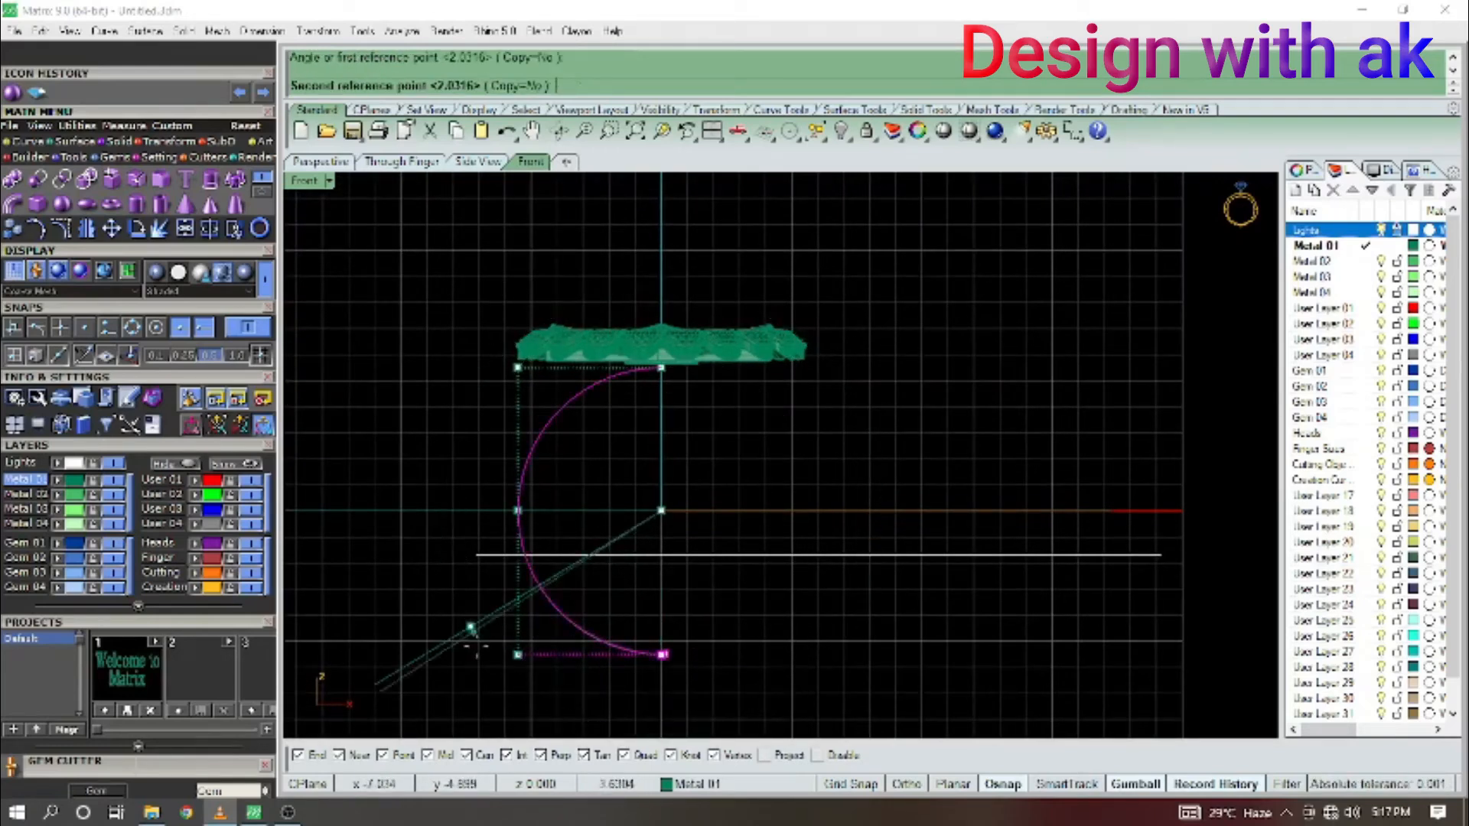
pyautogui.click(557, 677)
pyautogui.scroll(3, 609, 652)
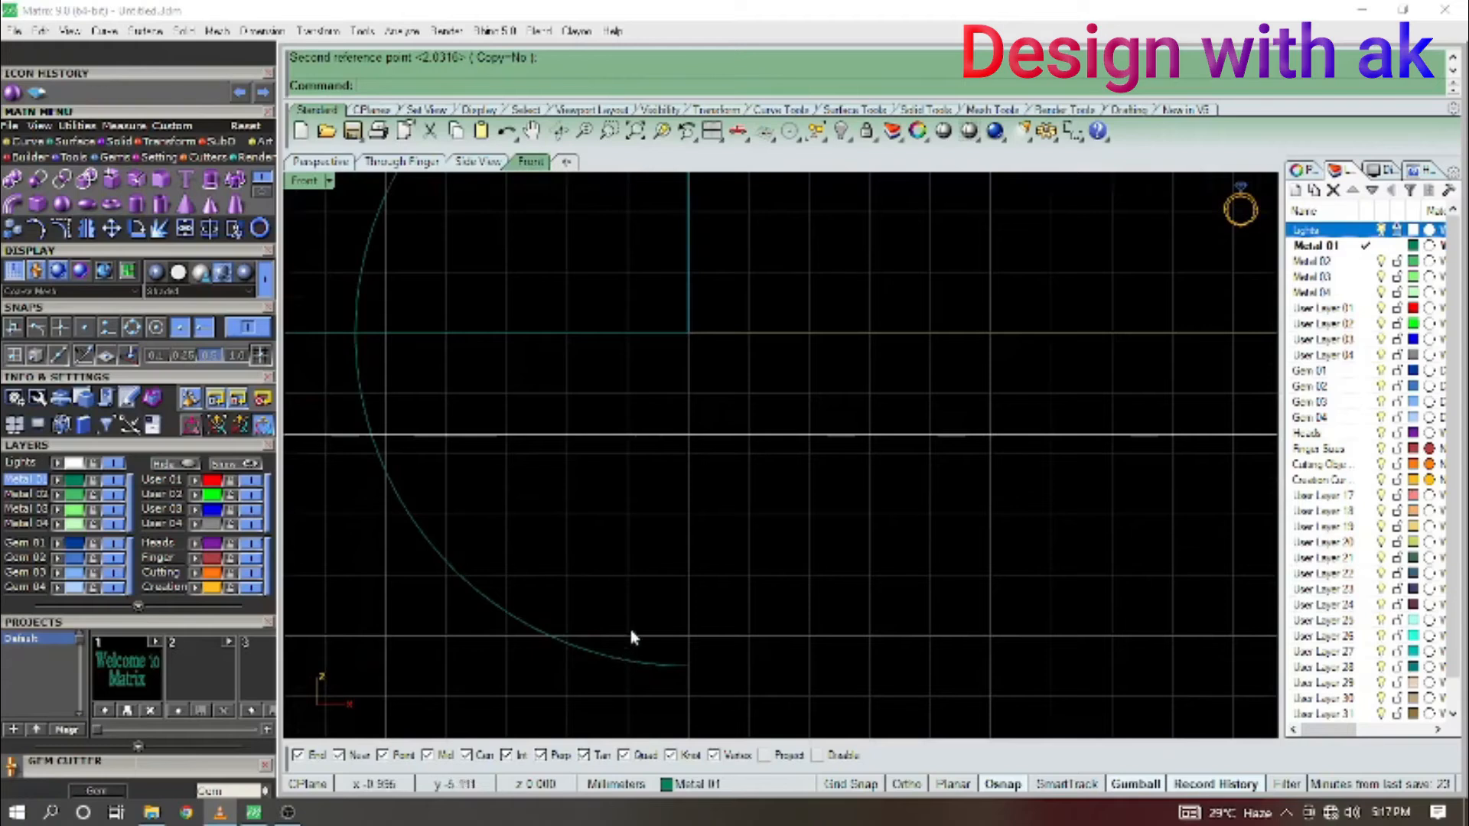
# Try extending the half circle as an arc from its lower end around to nearly a full circle.
pyautogui.click(624, 659)
pyautogui.scroll(-6, 622, 650)
pyautogui.moveTo(658, 656); pyautogui.dragTo(594, 660, button='right')
pyautogui.write('ex')
pyautogui.press('Return')
pyautogui.click(594, 660)
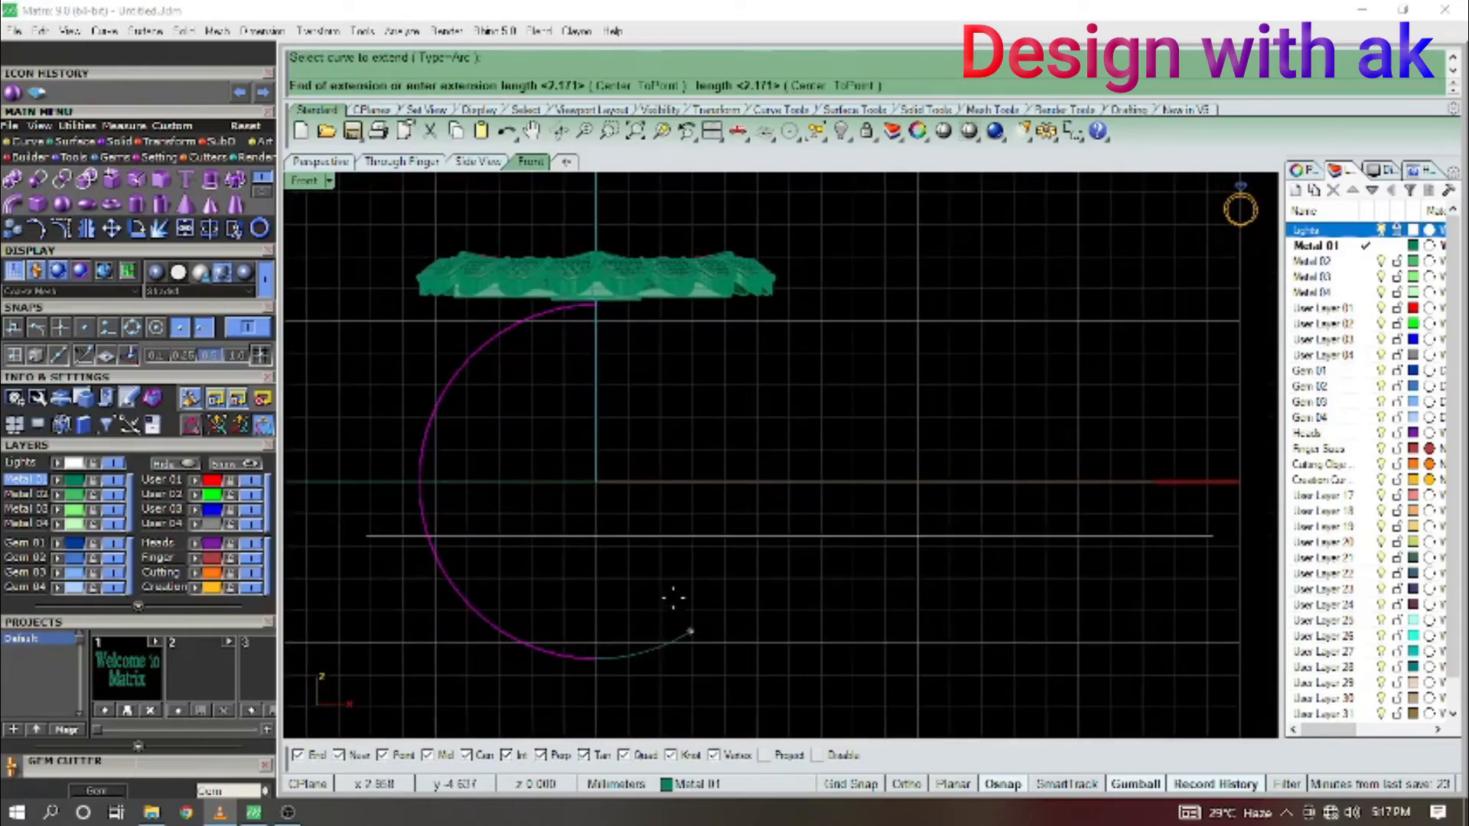
pyautogui.scroll(2, 712, 496)
pyautogui.click(712, 496)
pyautogui.scroll(-4, 665, 637)
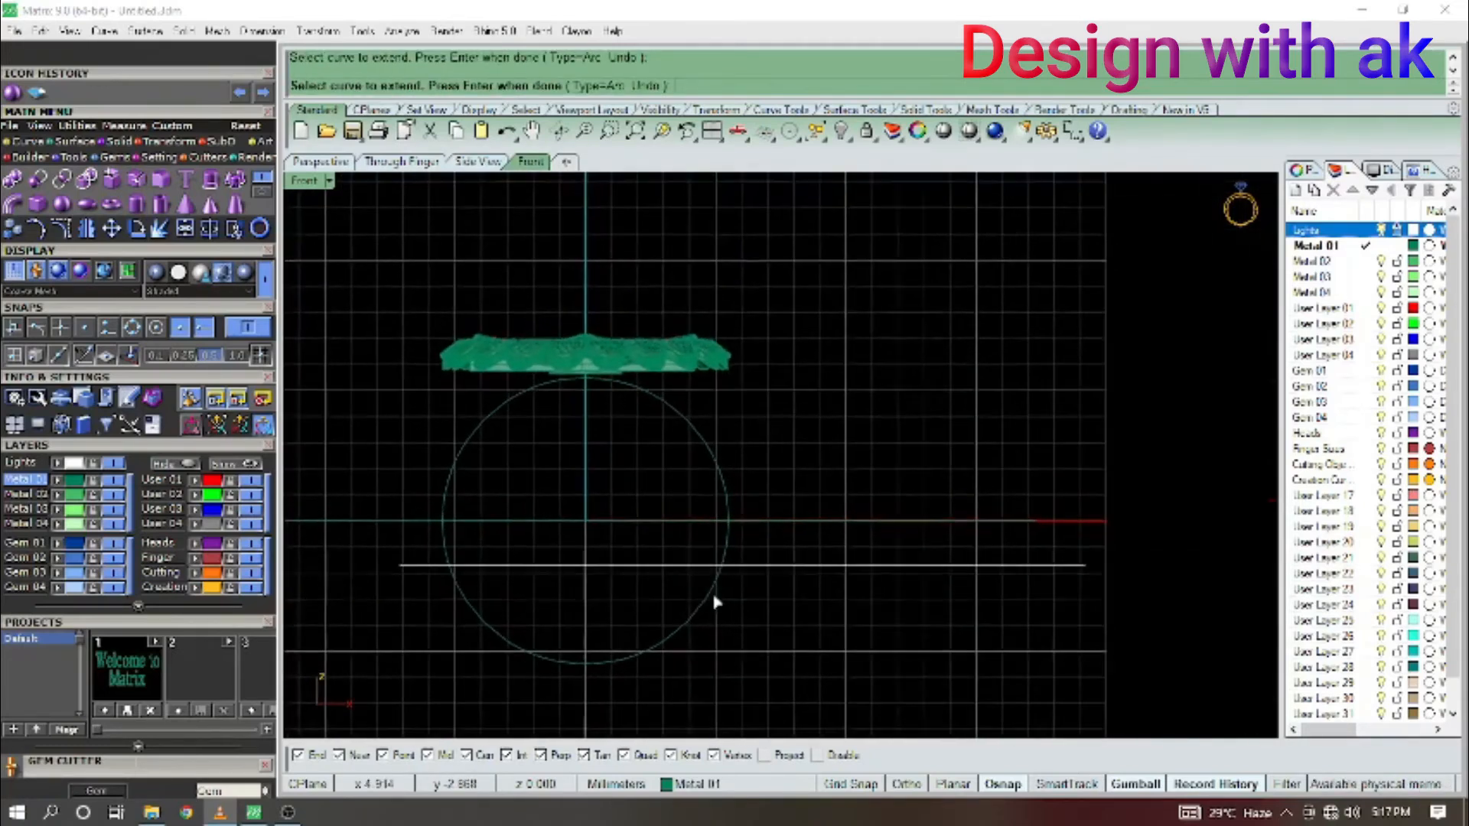
# Extend the half circle's lower end as an arc up the opposite side to just below the horizontal axis.
pyautogui.press('Return')
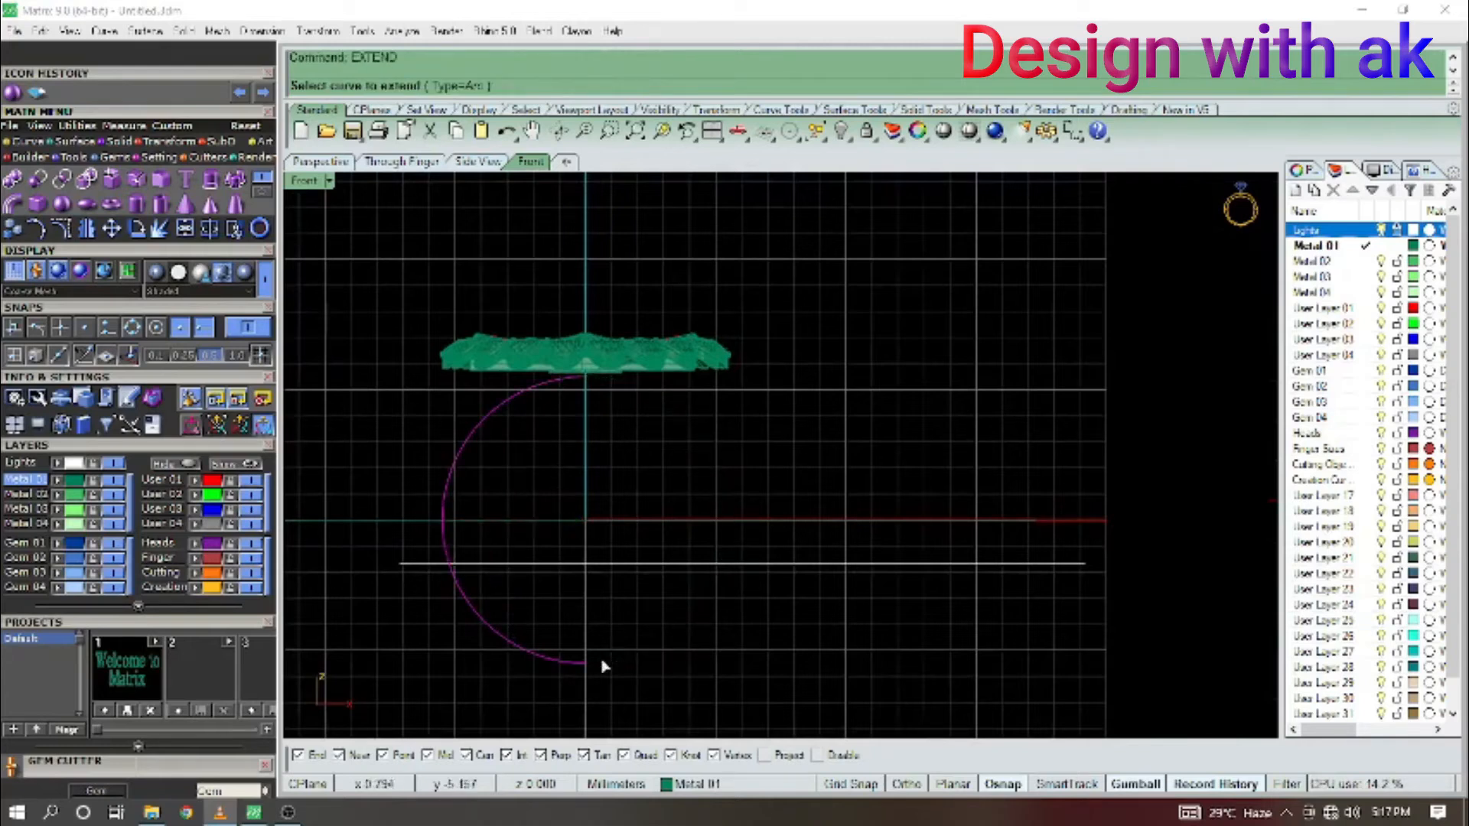
pyautogui.click(591, 663)
pyautogui.scroll(2, 694, 501)
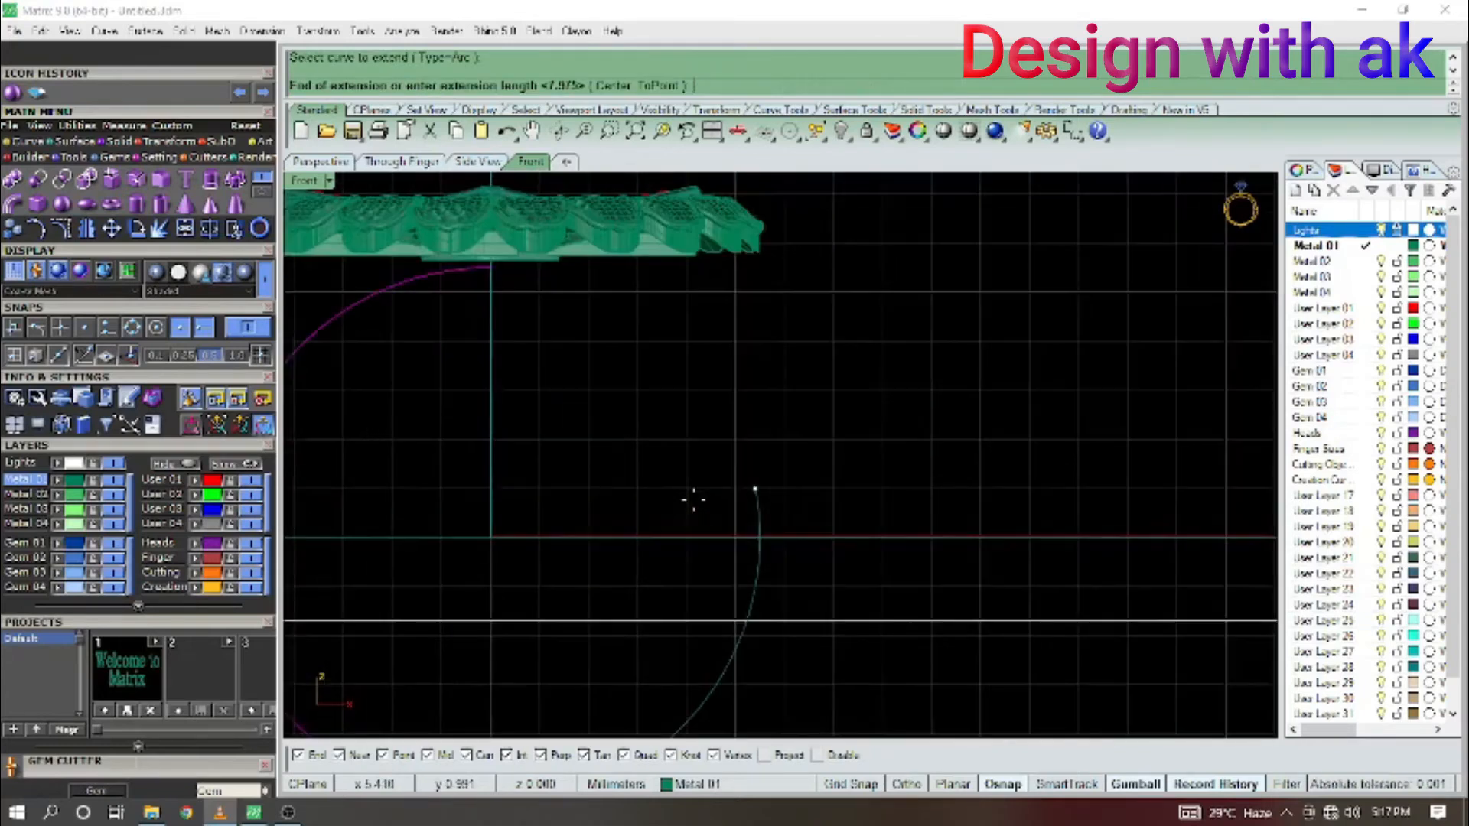
pyautogui.click(704, 571)
pyautogui.scroll(-8, 704, 574)
pyautogui.press('Return')
# Show the extended arc's control points and examine its open end from the front and right views.
pyautogui.scroll(6, 719, 591)
pyautogui.moveTo(765, 667); pyautogui.dragTo(597, 634)
pyautogui.moveTo(710, 604); pyautogui.dragTo(668, 594, button='right')
pyautogui.scroll(-3, 673, 593)
pyautogui.press('F10')
pyautogui.scroll(5, 692, 586)
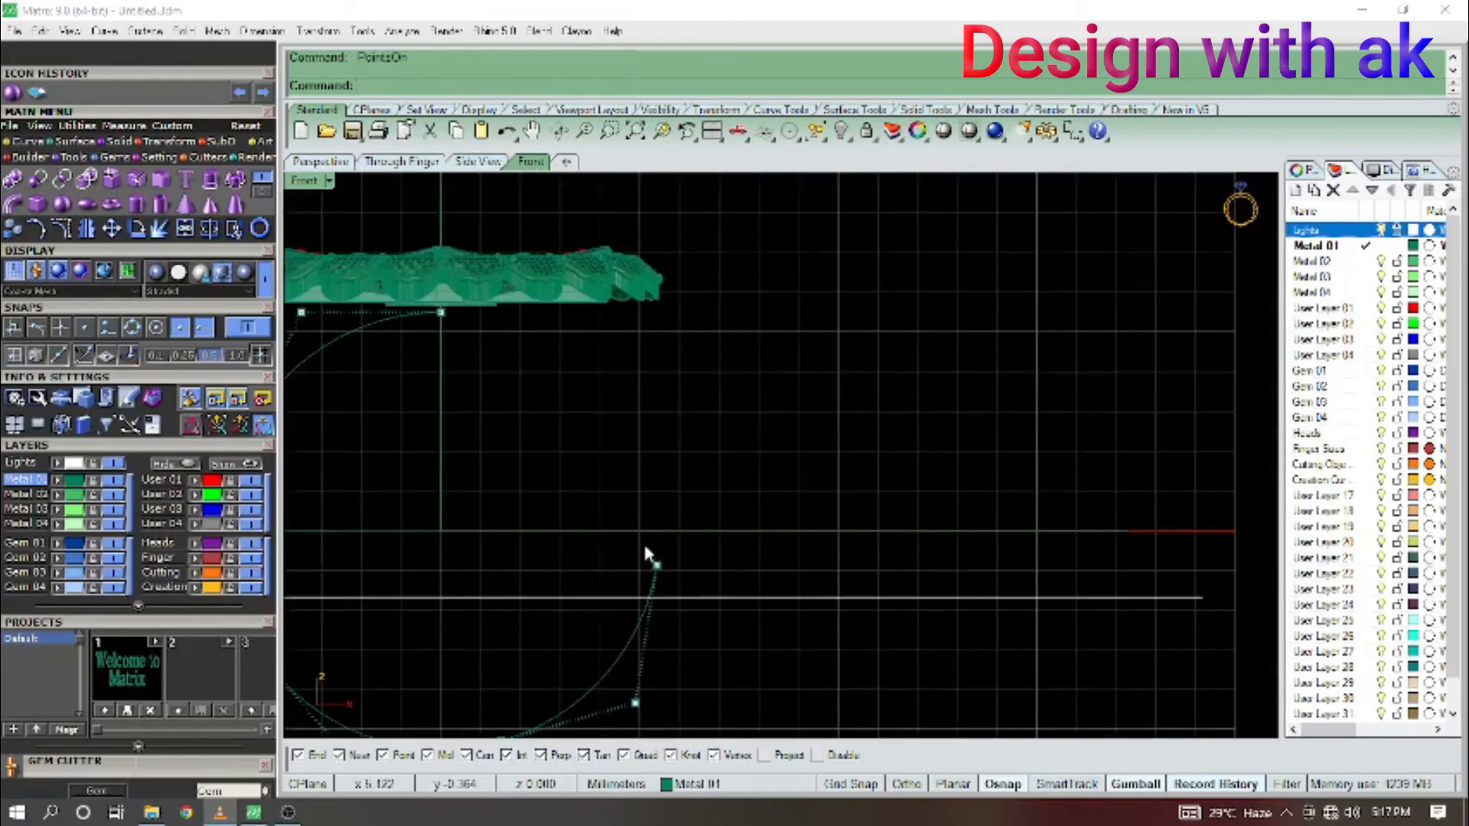
pyautogui.scroll(-5, 692, 585)
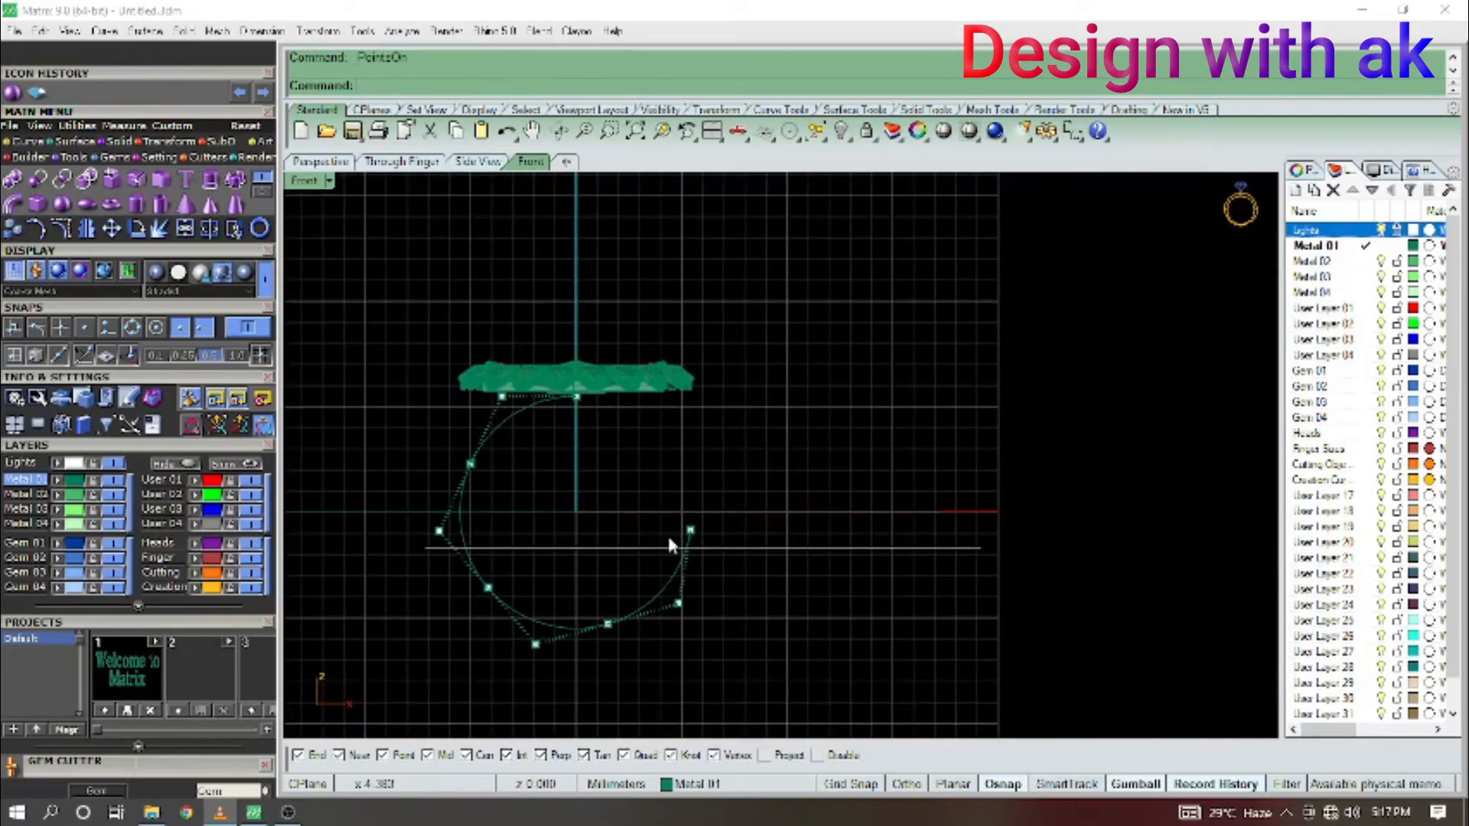
pyautogui.hotkey('ctrl', 'F3')
pyautogui.moveTo(753, 567); pyautogui.dragTo(740, 574, button='right')
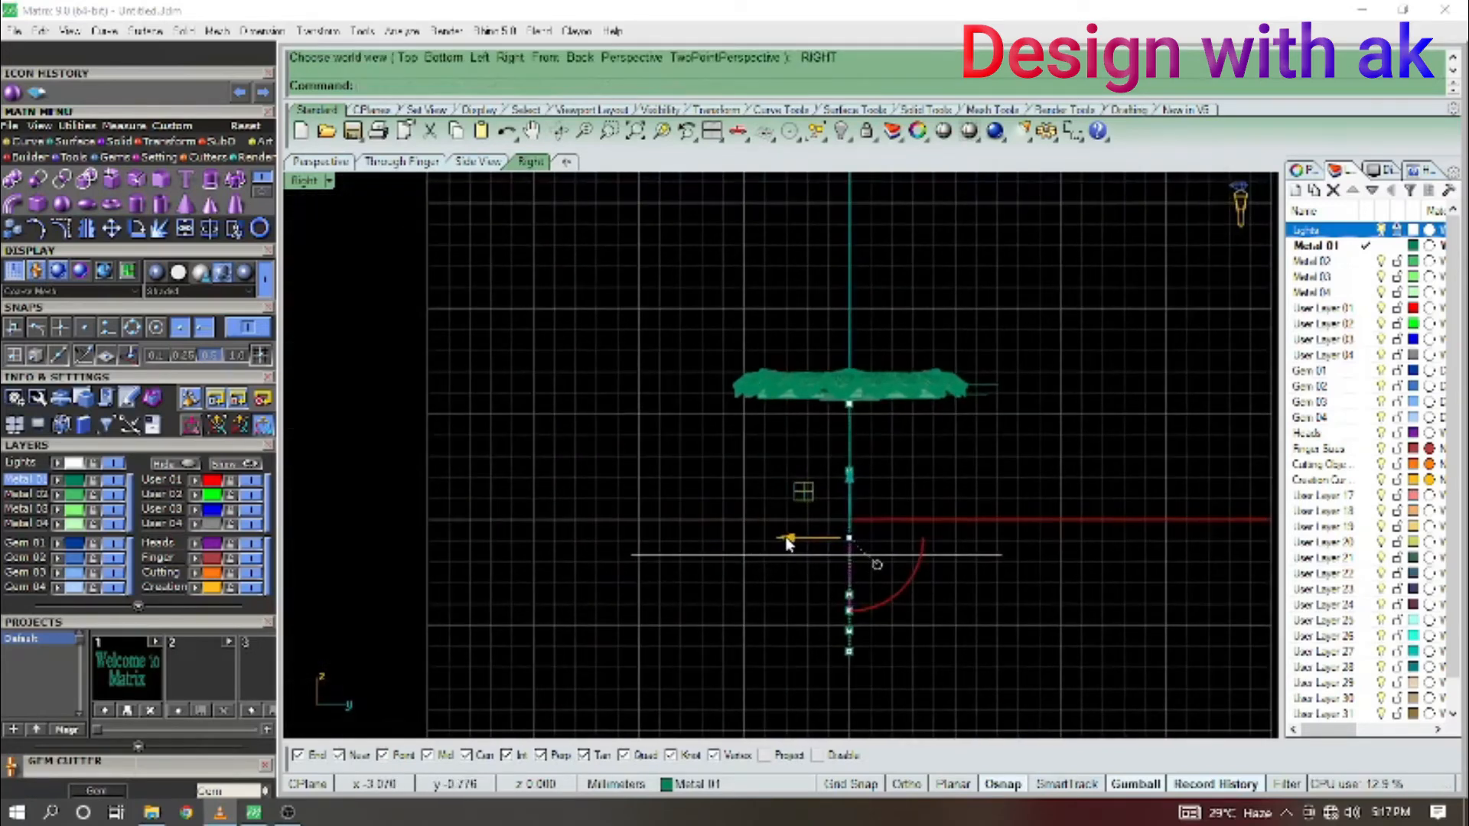
pyautogui.hotkey('ctrl', 'F2')
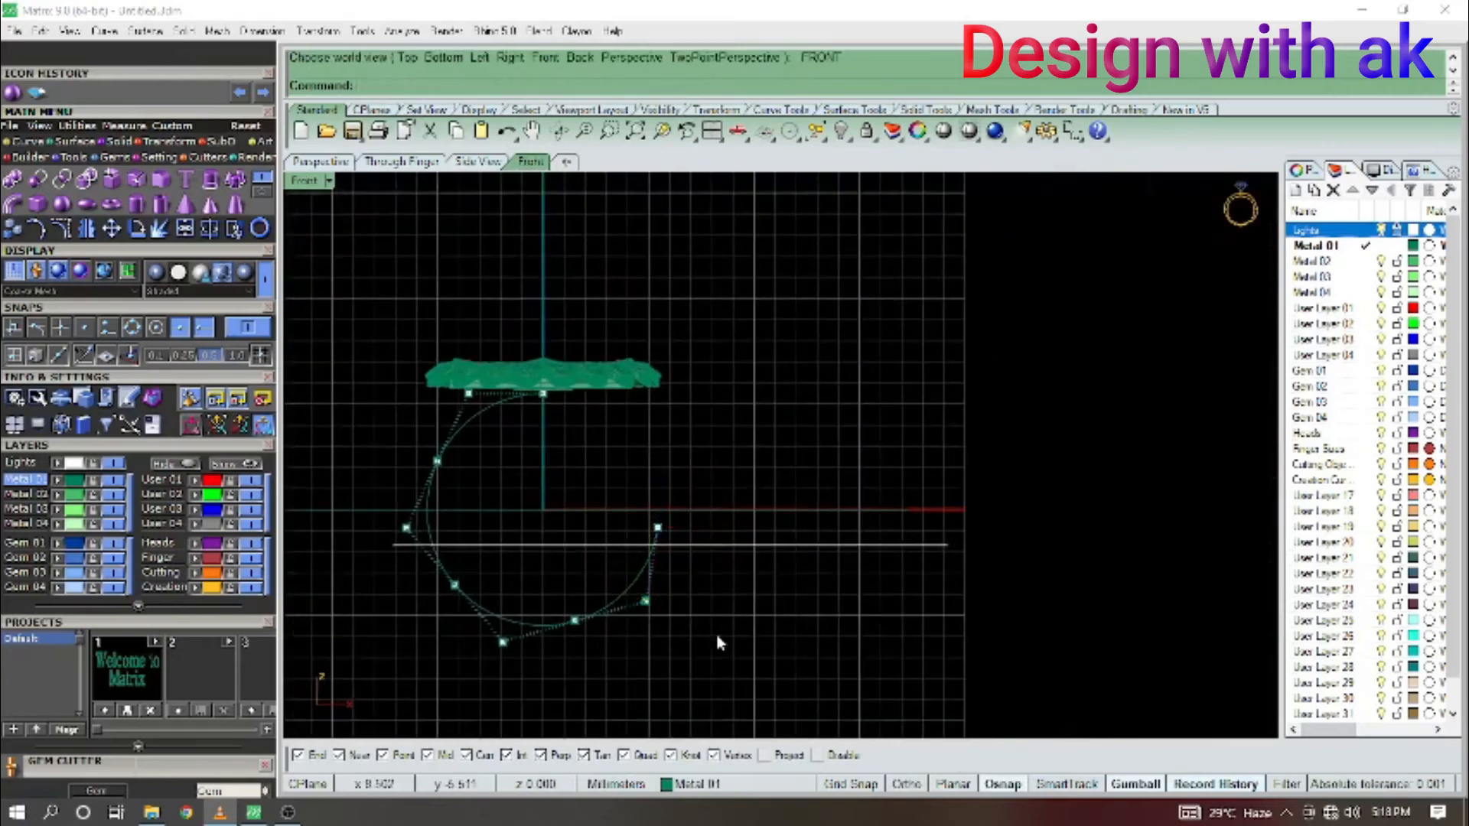
pyautogui.press('Escape')
pyautogui.moveTo(612, 601); pyautogui.dragTo(712, 604, button='right')
pyautogui.click(711, 603)
pyautogui.press('Return')
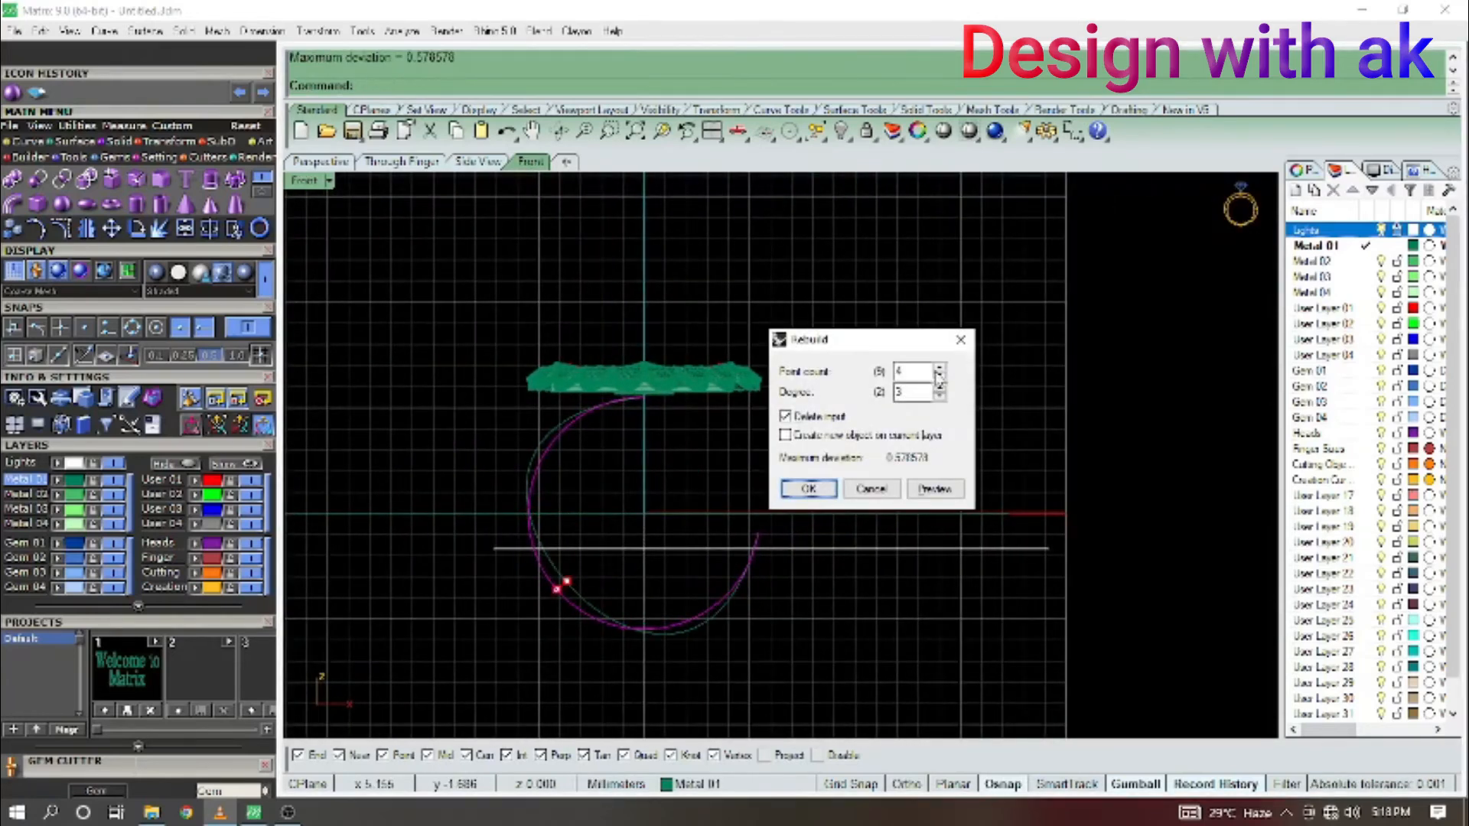
pyautogui.press('Escape')
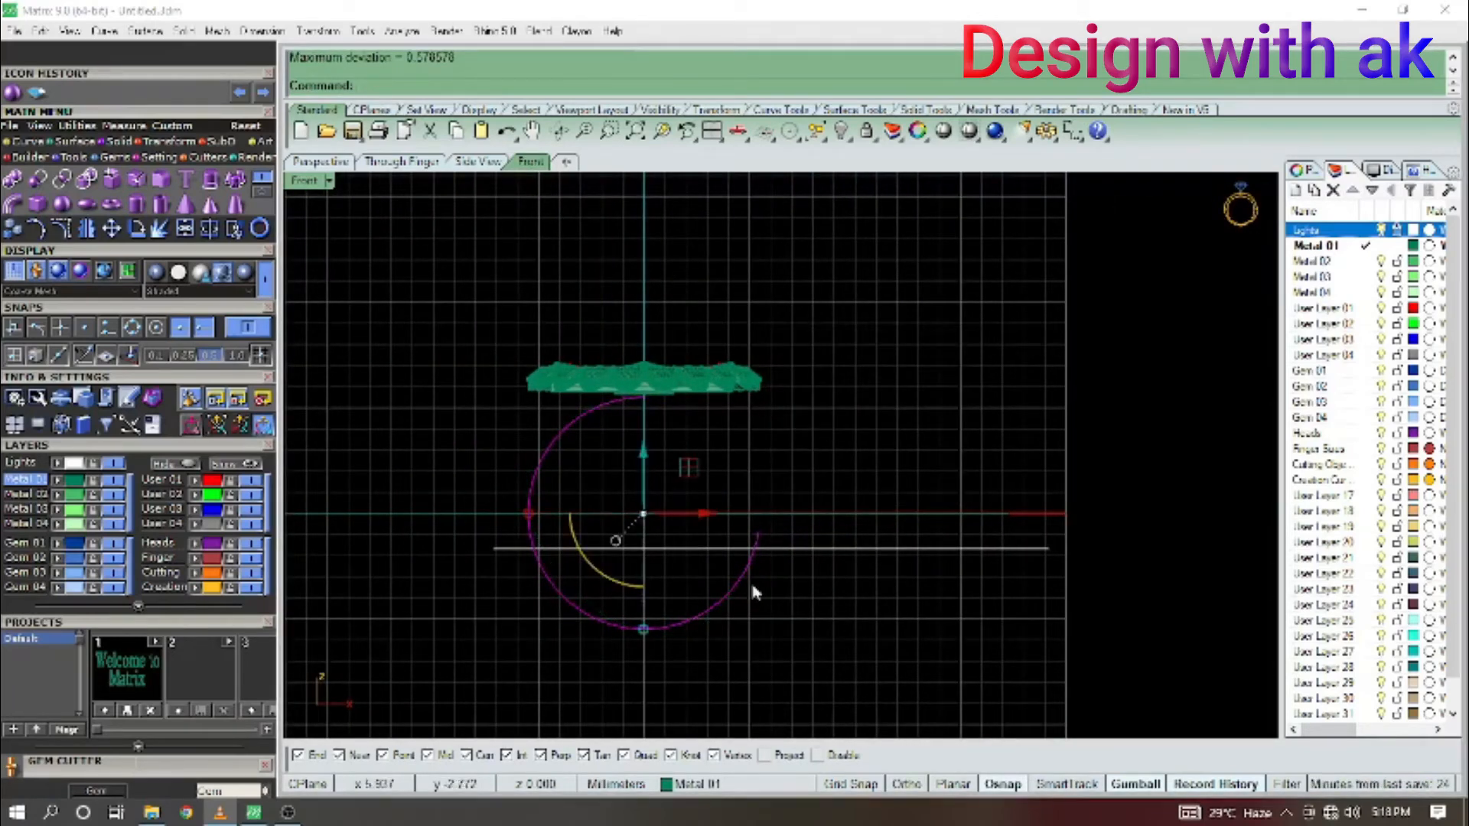
# Mirror a copy of the arc in the front view about the vertical axis through the origin.
pyautogui.moveTo(724, 583); pyautogui.dragTo(721, 615, button='right')
pyautogui.write('mi')
pyautogui.press('Return')
pyautogui.write('0')
pyautogui.press('Return')
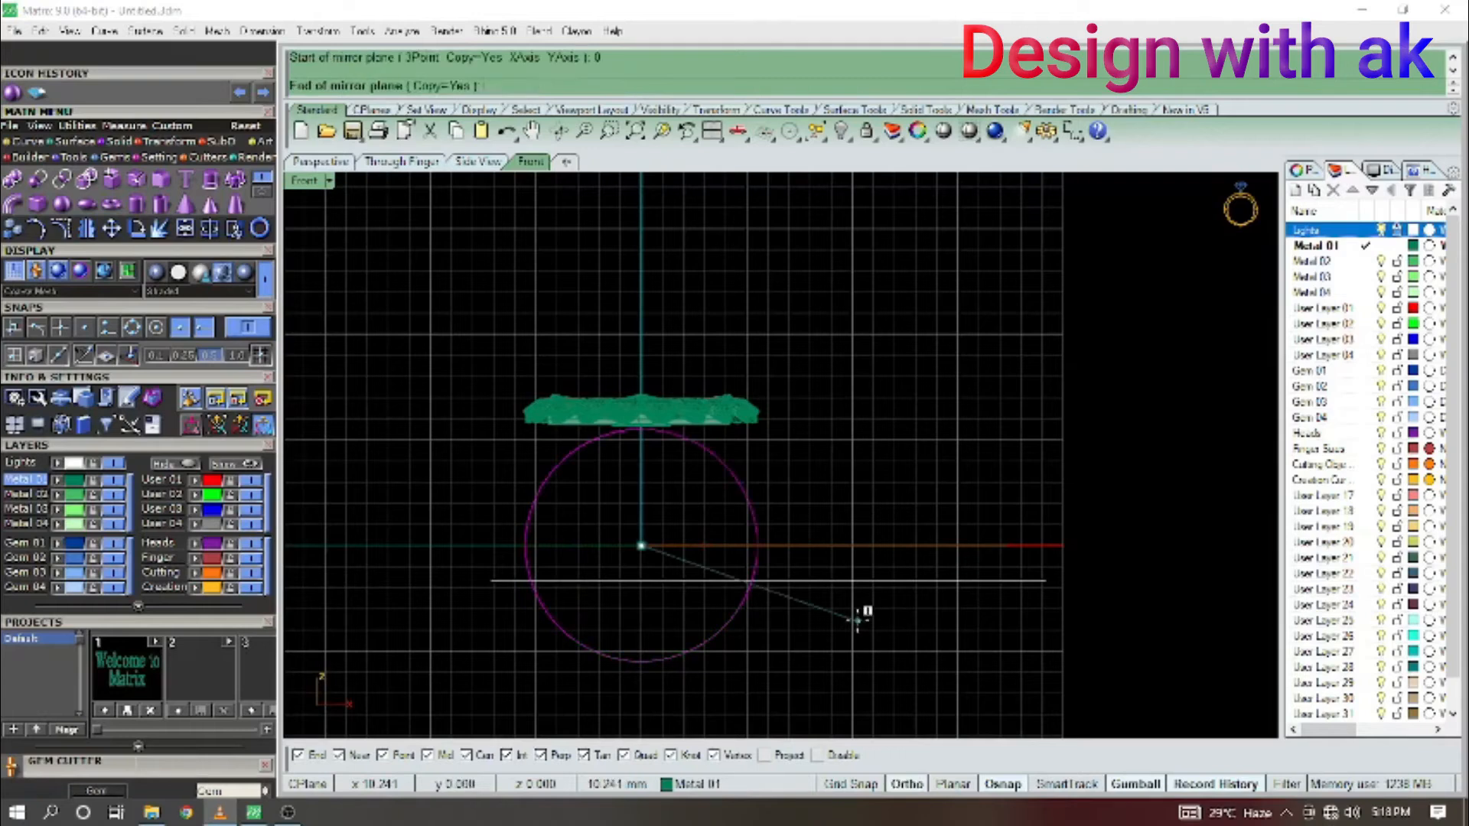
pyautogui.click(662, 707)
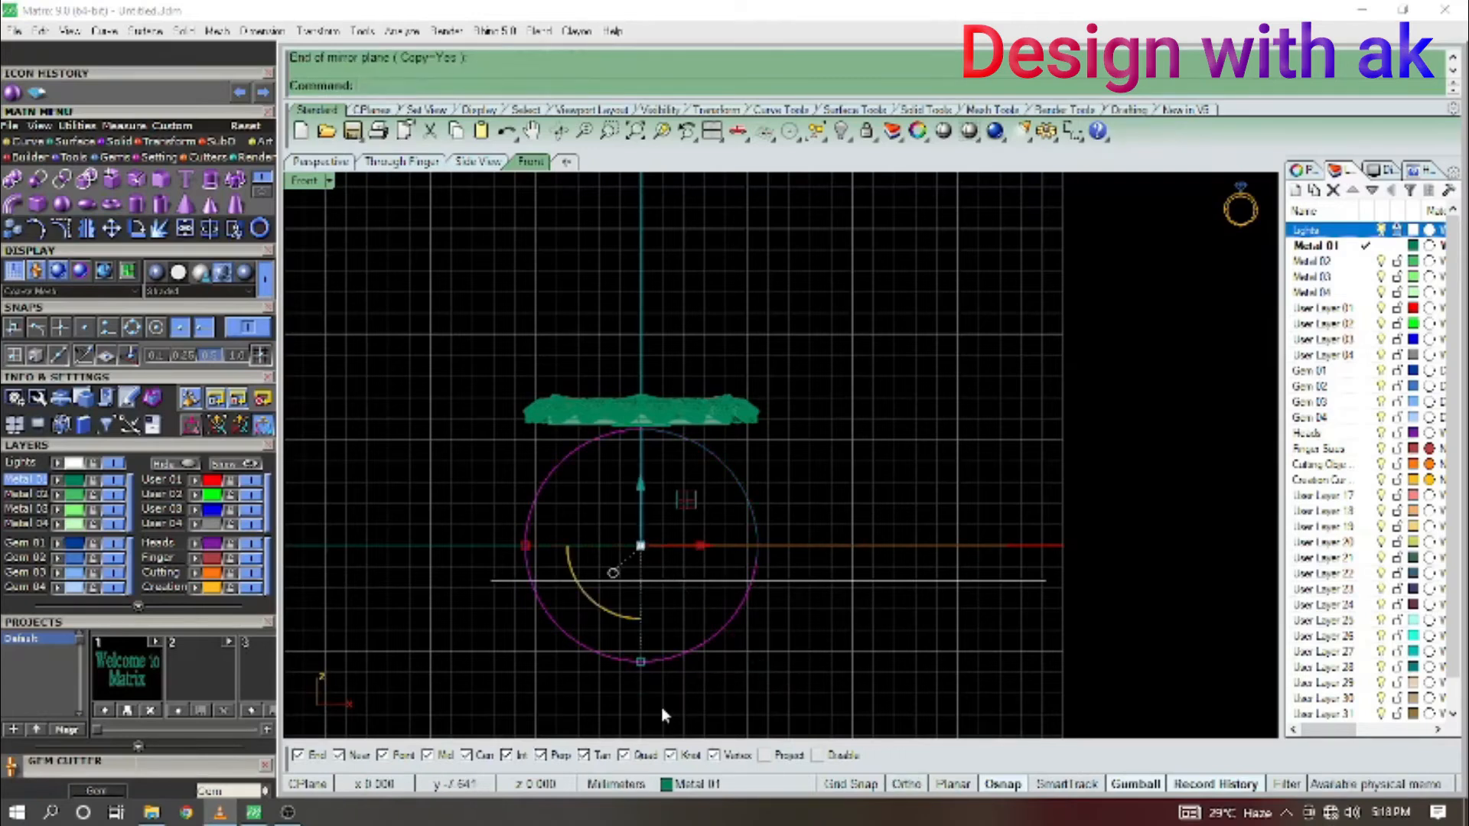
# Show an arc's control points and move those at its open end sideways, out of the arc's plane.
pyautogui.press('Escape')
pyautogui.scroll(7, 715, 643)
pyautogui.keyDown('ctrl'); pyautogui.keyDown('shift'); pyautogui.moveTo(716, 645); pyautogui.dragTo(738, 685, button='right'); pyautogui.keyUp('shift'); pyautogui.keyUp('ctrl')
pyautogui.click(672, 631)
pyautogui.scroll(-5, 673, 634)
pyautogui.press('F10')
pyautogui.scroll(6, 731, 683)
pyautogui.click(696, 642)
pyautogui.moveTo(647, 643); pyautogui.dragTo(634, 647)
pyautogui.click(767, 713)
pyautogui.moveTo(722, 716); pyautogui.dragTo(692, 720)
pyautogui.keyDown('ctrl'); pyautogui.keyDown('shift'); pyautogui.moveTo(815, 661); pyautogui.dragTo(899, 660, button='right'); pyautogui.keyUp('shift'); pyautogui.keyUp('ctrl')
pyautogui.click(761, 649)
pyautogui.keyDown('ctrl'); pyautogui.keyDown('shift'); pyautogui.moveTo(760, 644); pyautogui.dragTo(816, 616, button='right'); pyautogui.keyUp('shift'); pyautogui.keyUp('ctrl')
# Rebuild the arc whose open end was moved sideways.
pyautogui.press('Escape')
pyautogui.click(638, 606)
pyautogui.write('RE')
pyautogui.press('Return')
pyautogui.press('Return')
# Check the arcs from several views and delete the surplus curve from the circular outline beneath the flower.
pyautogui.hotkey('ctrl', 'F2')
pyautogui.click(765, 479)
pyautogui.scroll(8, 766, 479)
pyautogui.hotkey('ctrl', 'F1')
pyautogui.moveTo(580, 524); pyautogui.dragTo(699, 666, button='right')
pyautogui.scroll(10, 612, 494)
pyautogui.hotkey('ctrl', 'F2')
pyautogui.moveTo(666, 462); pyautogui.dragTo(686, 577, button='right')
pyautogui.scroll(8, 608, 485)
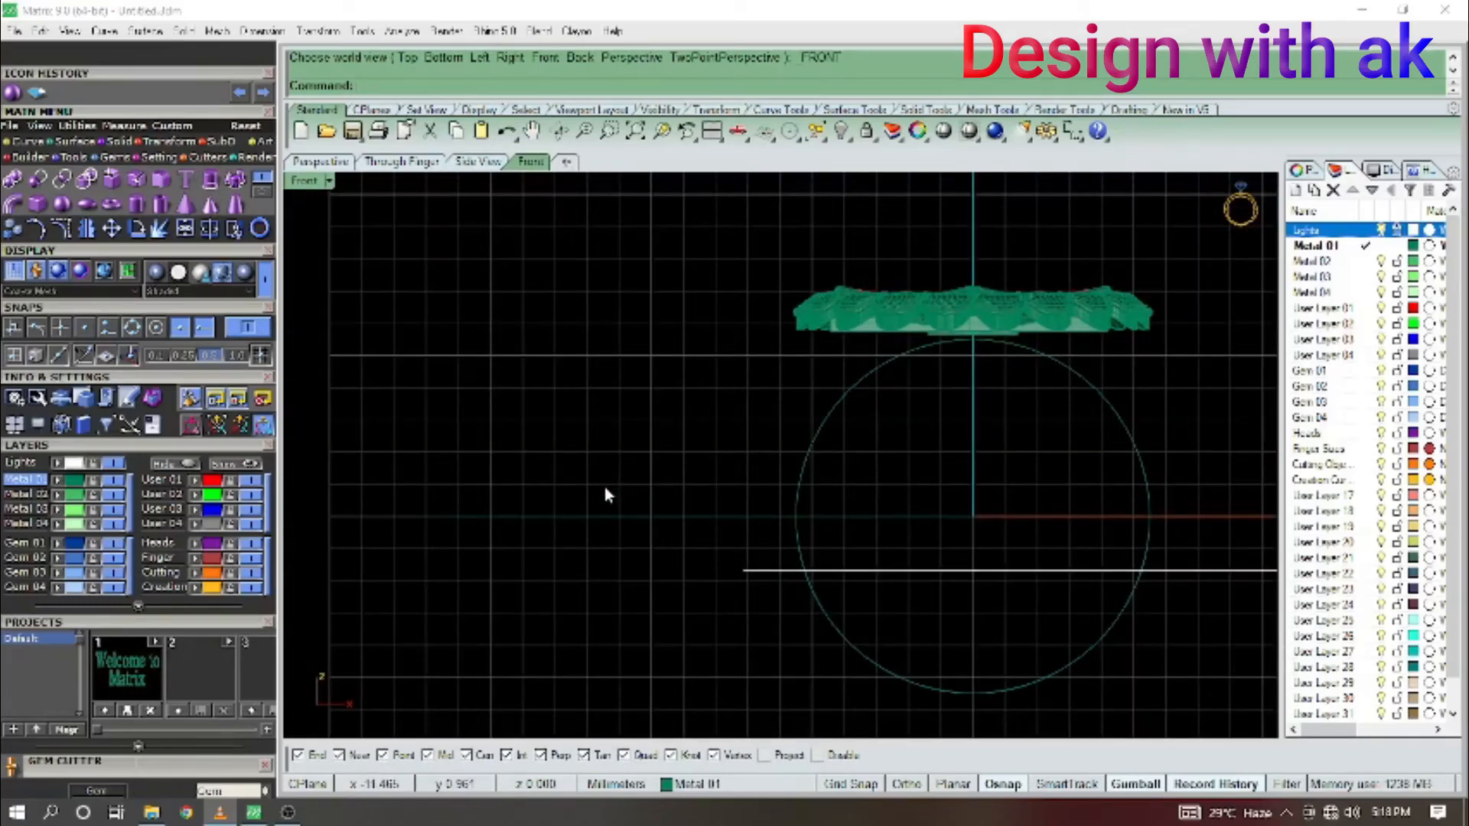
pyautogui.scroll(-4, 600, 489)
pyautogui.moveTo(675, 510); pyautogui.dragTo(576, 564, button='right')
pyautogui.click(565, 516)
pyautogui.scroll(-6, 565, 517)
pyautogui.press('Delete')
# Measure the length of the arc that ends at the circle's lower right side.
pyautogui.scroll(8, 672, 598)
pyautogui.click(653, 573)
pyautogui.click(678, 575)
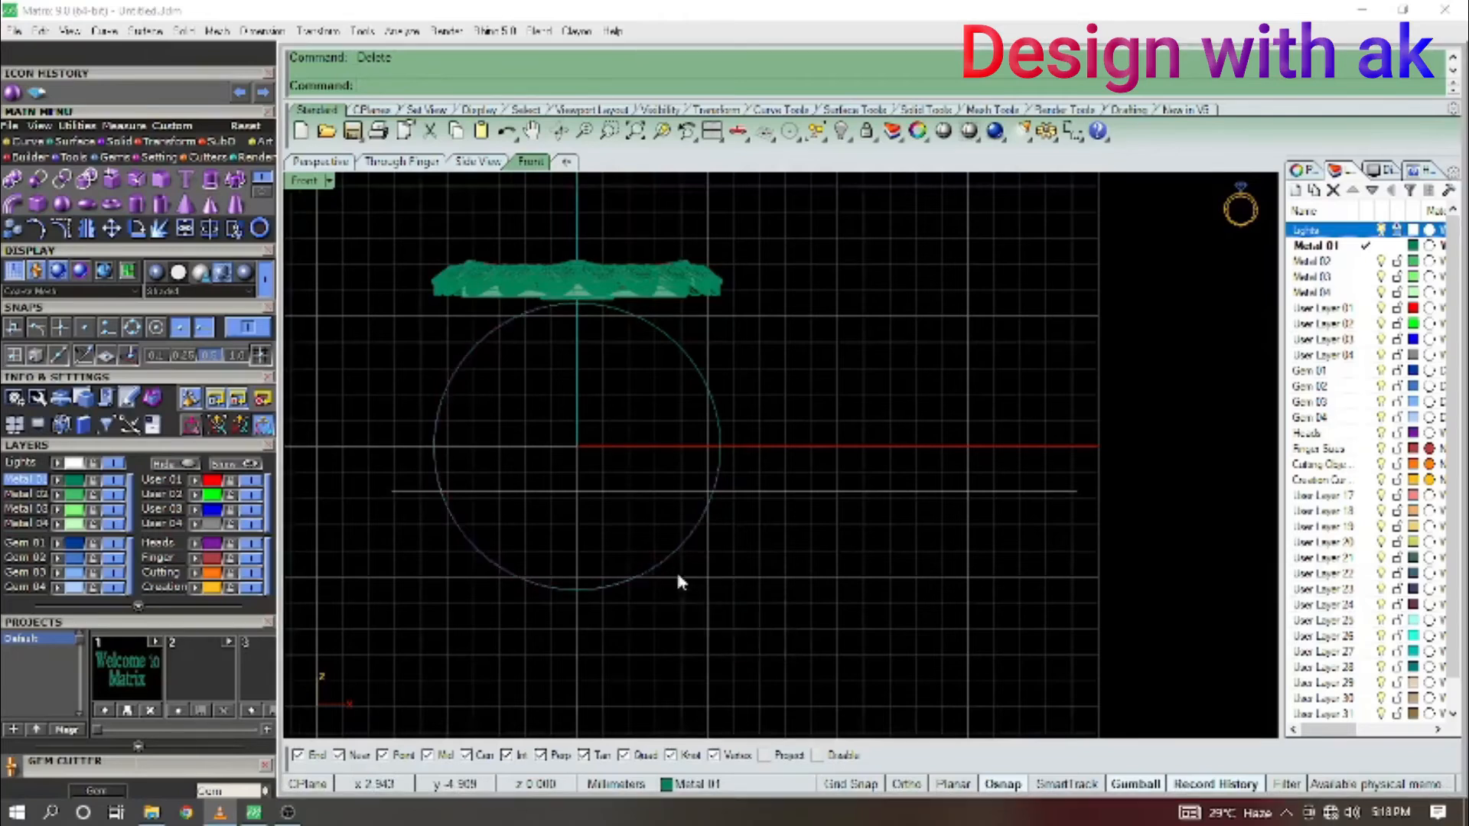
pyautogui.scroll(-2, 726, 585)
pyautogui.moveTo(726, 585); pyautogui.dragTo(700, 631, button='right')
pyautogui.write('Length')
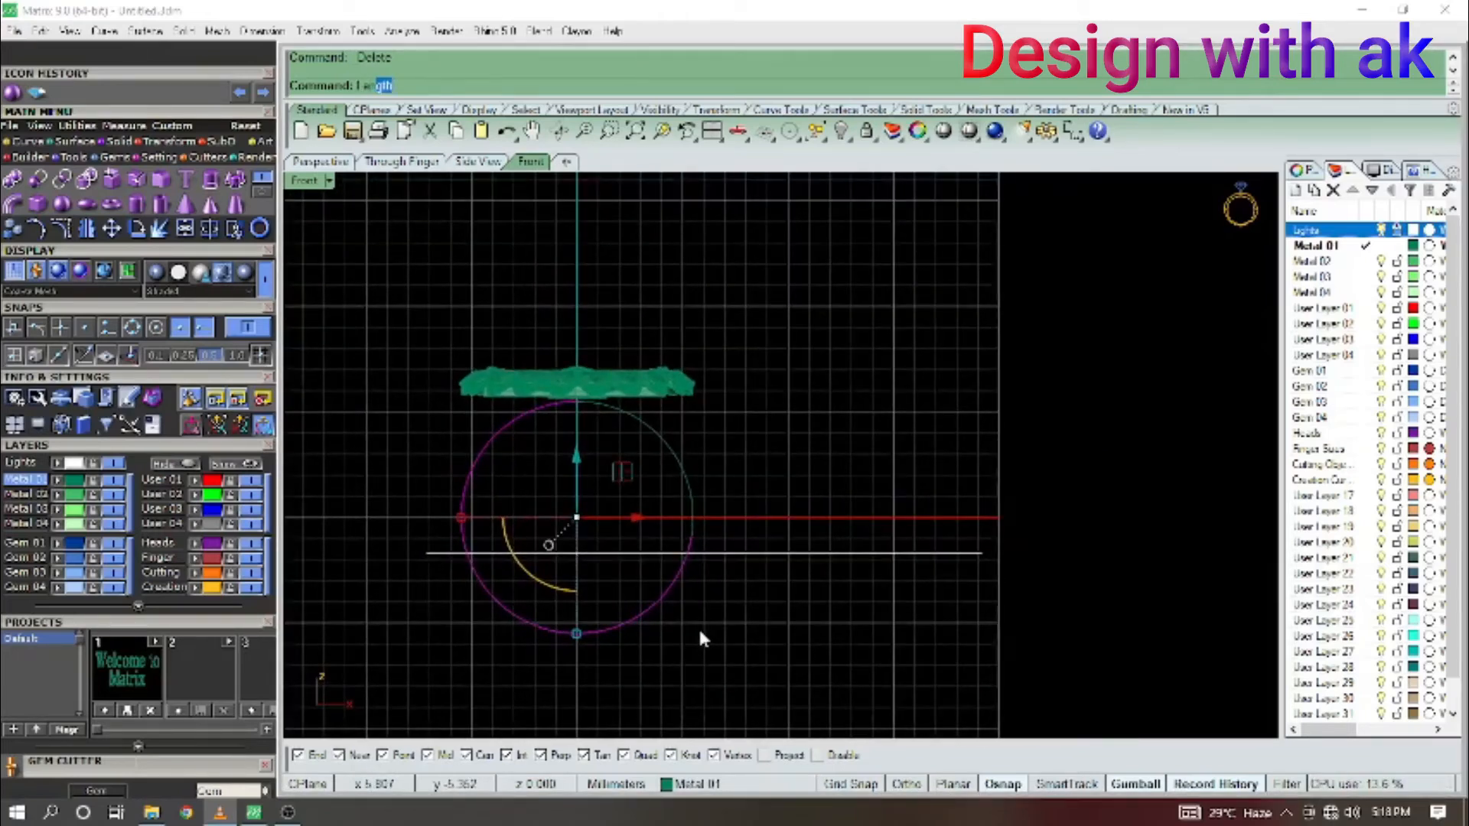
# Draw a horizontal line in the top view, extending equally to both sides of the origin and matching the measured arc length.
pyautogui.press('F5')
pyautogui.scroll(-6, 712, 490)
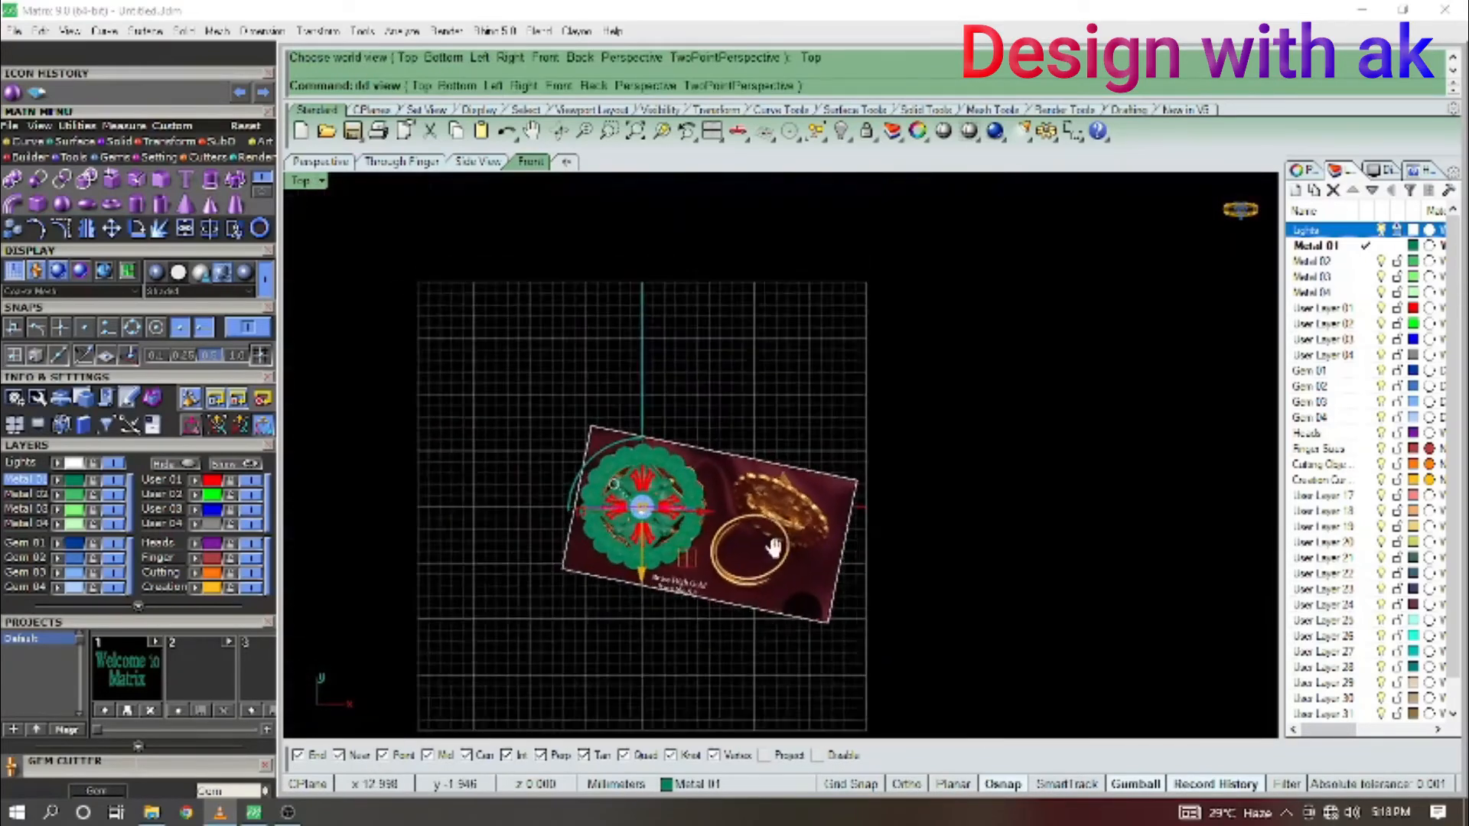
pyautogui.moveTo(774, 547); pyautogui.dragTo(756, 572, button='right')
pyautogui.press('Escape')
pyautogui.write('l')
pyautogui.press('Return')
pyautogui.write('0')
pyautogui.press('Return')
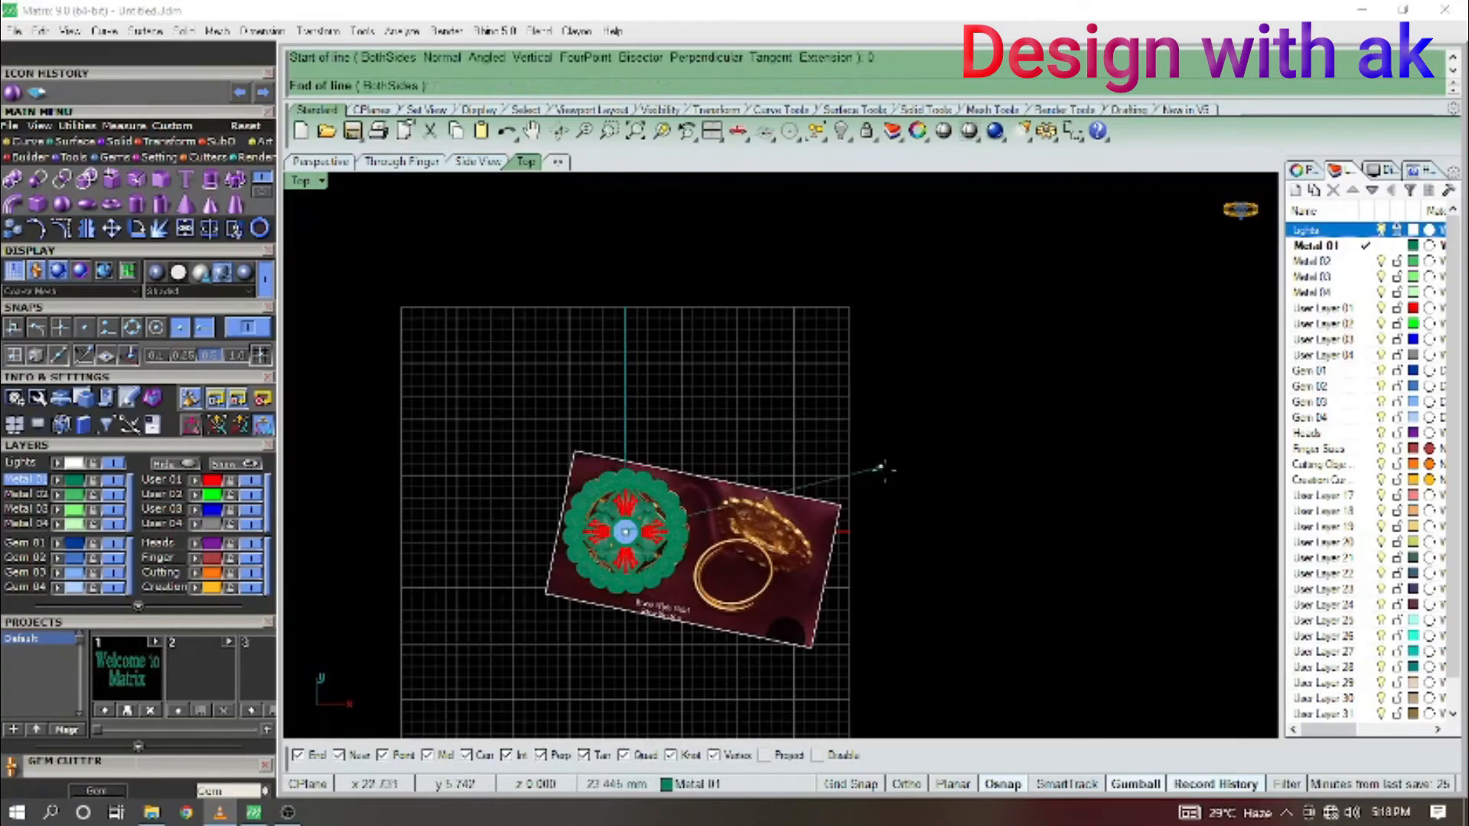
pyautogui.write('b')
pyautogui.press('Return')
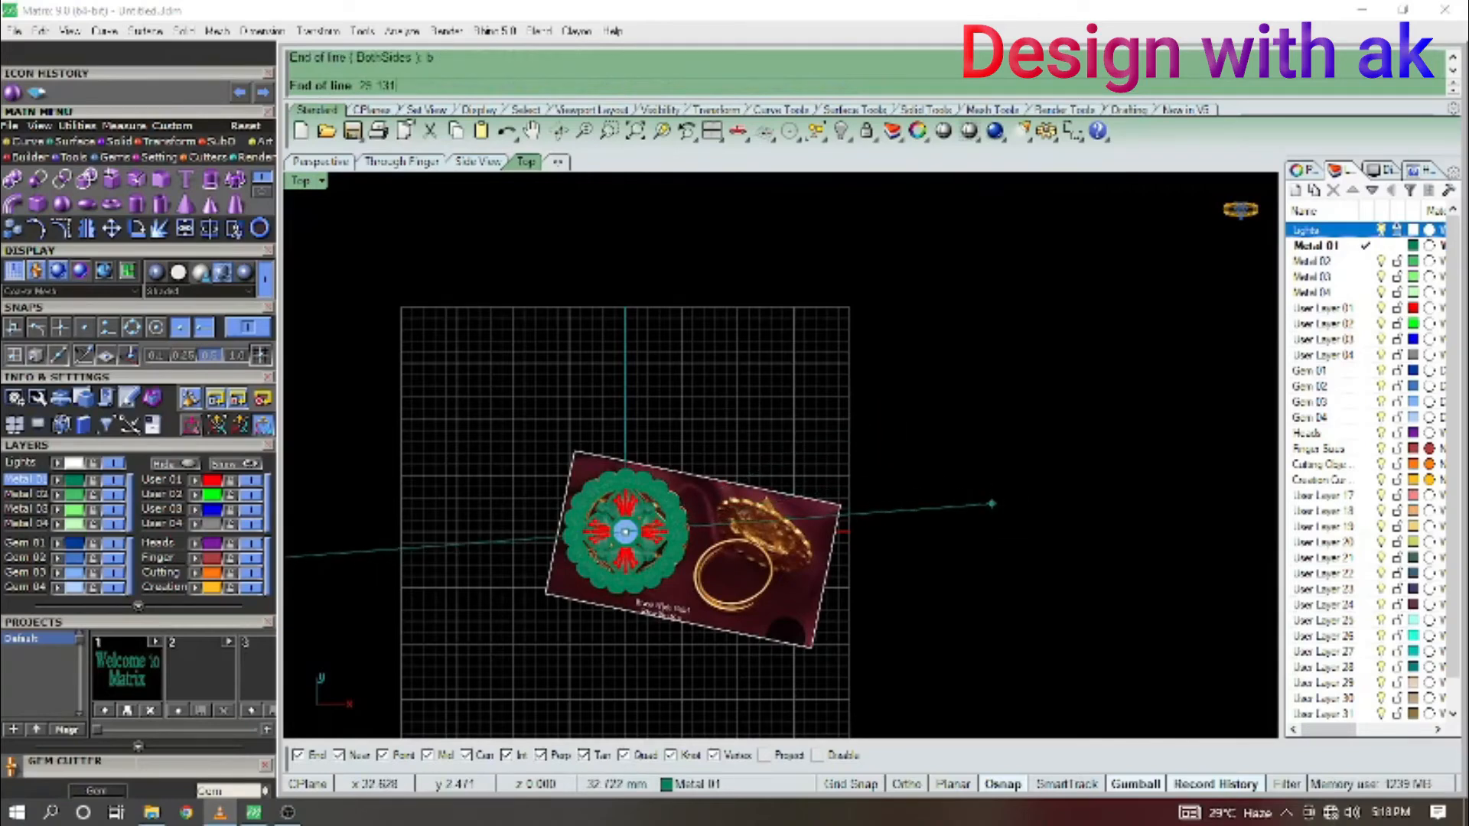
pyautogui.press('Escape')
pyautogui.scroll(5, 492, 502)
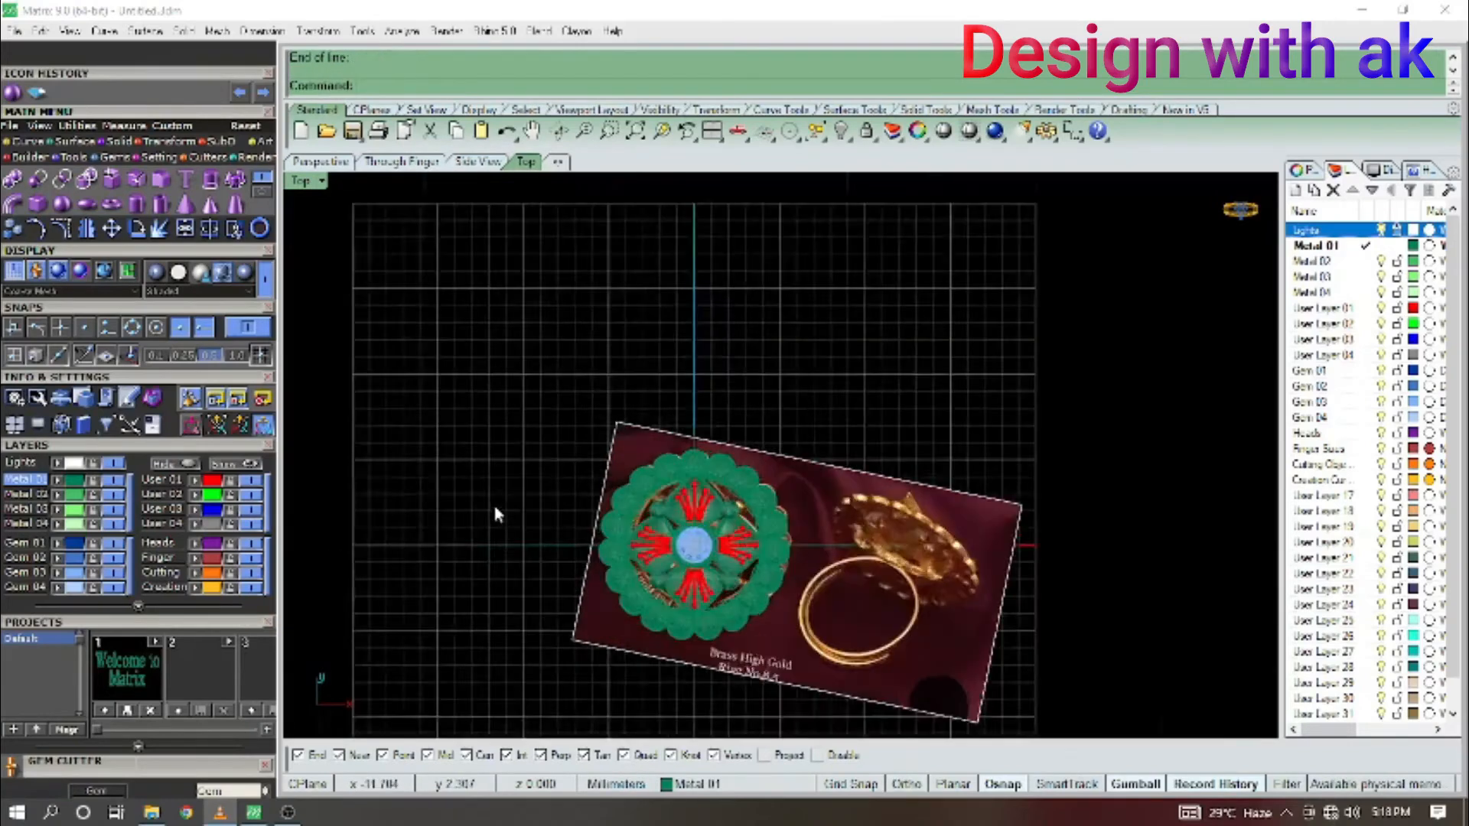
# Extrude the line in the Y direction into a flat strip about 1 mm wide, centred on the line.
pyautogui.write('ex')
pyautogui.press('Return')
pyautogui.write('d')
pyautogui.press('Return')
pyautogui.click(492, 596)
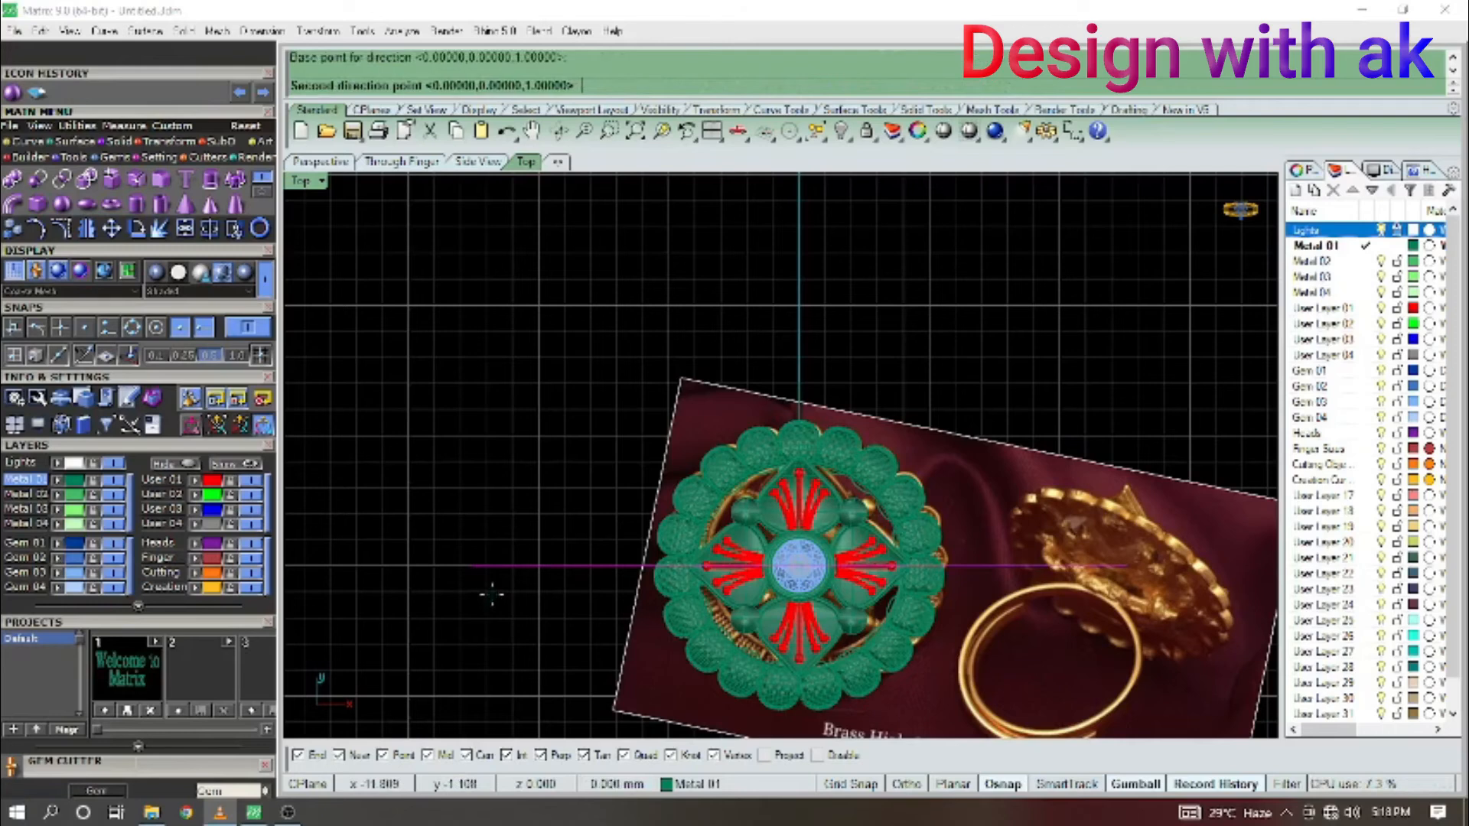
pyautogui.click(492, 602)
pyautogui.click(480, 525)
# Offset the strip downward by 0.5 mm as a solid to form a straight bar.
pyautogui.press('F6')
pyautogui.scroll(-7, 558, 547)
pyautogui.scroll(-2, 558, 593)
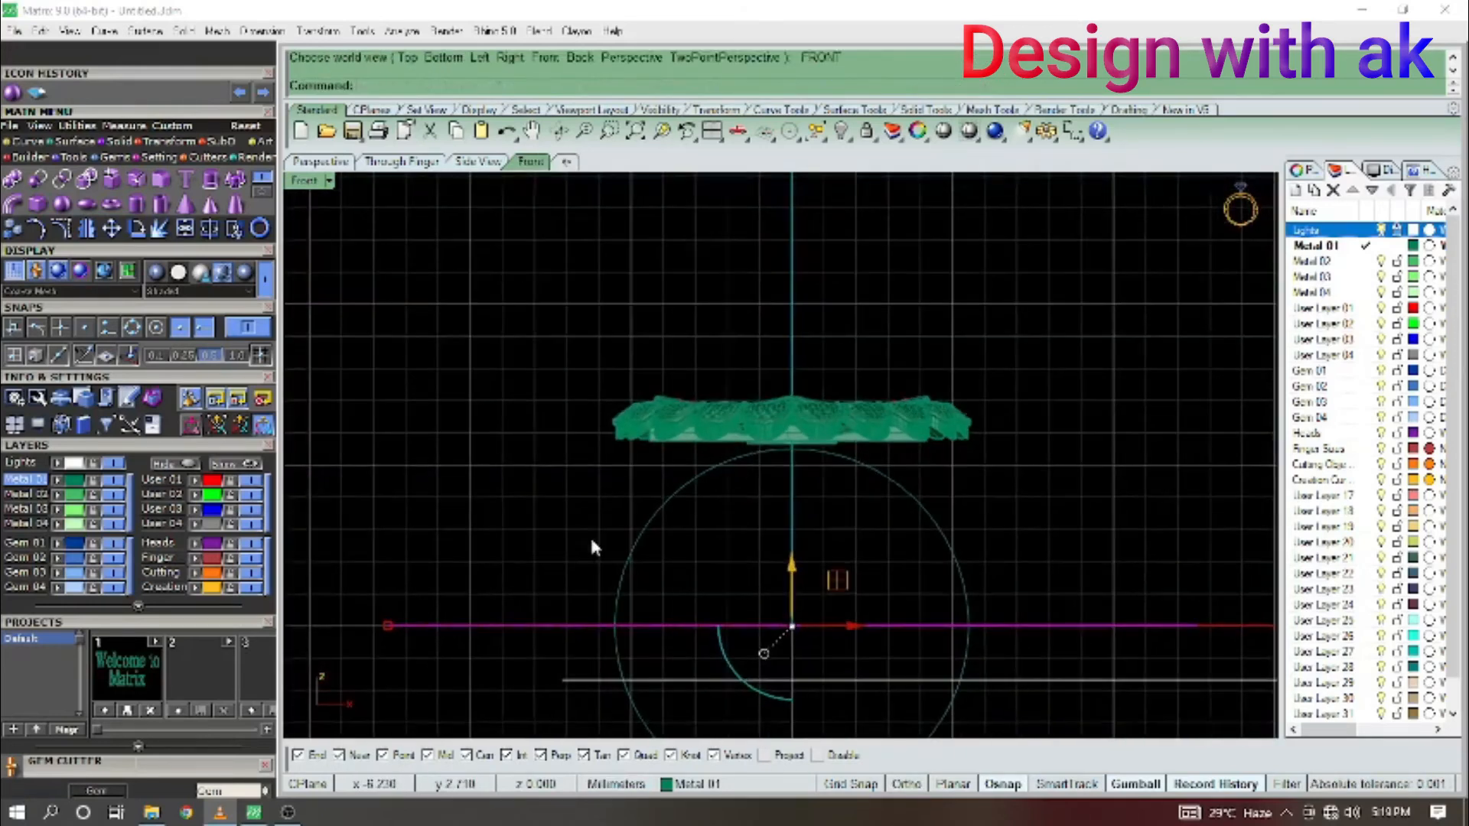
pyautogui.press('Return')
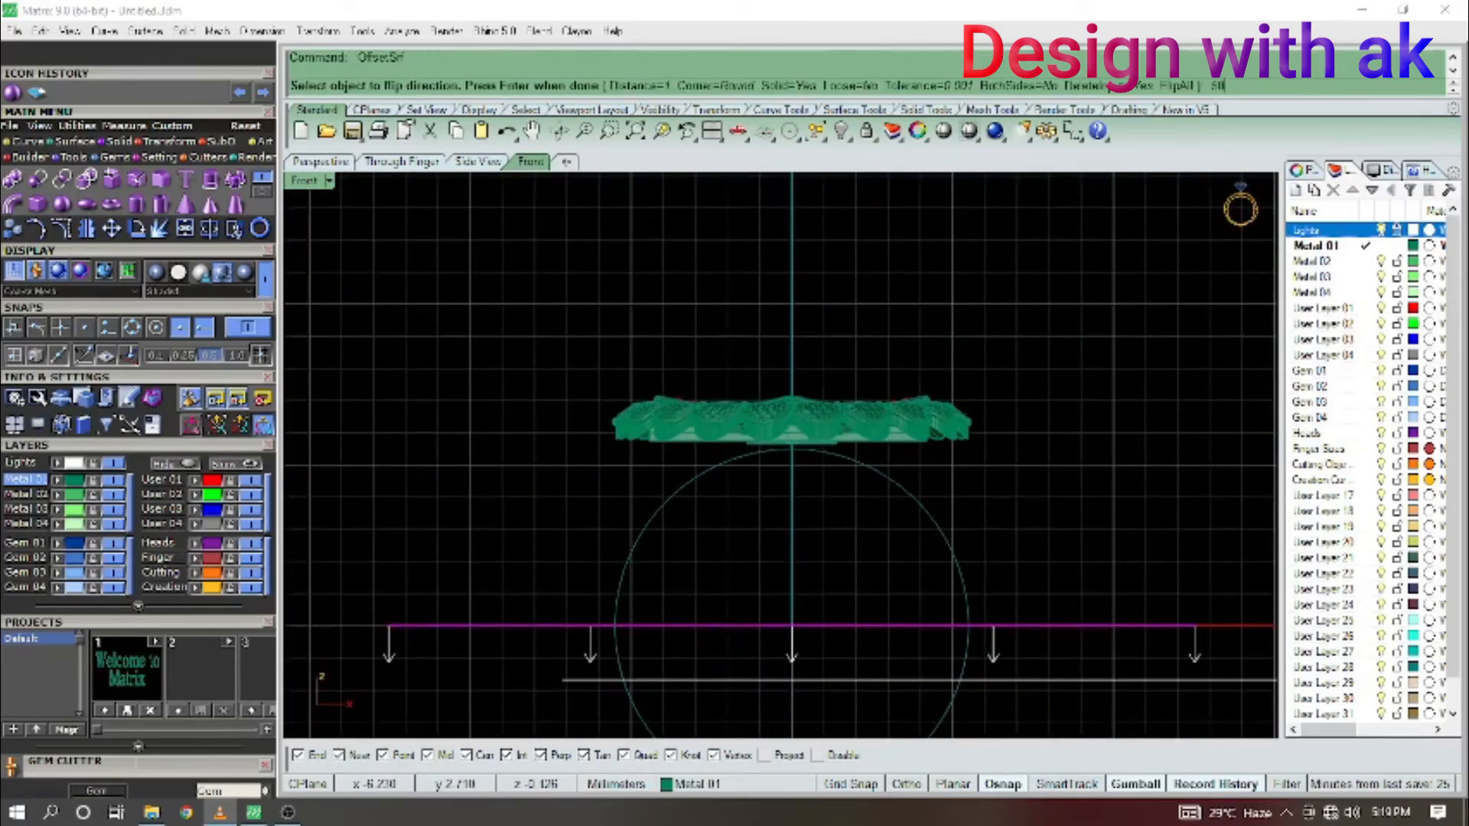
pyautogui.press('Return')
pyautogui.scroll(-2, 497, 535)
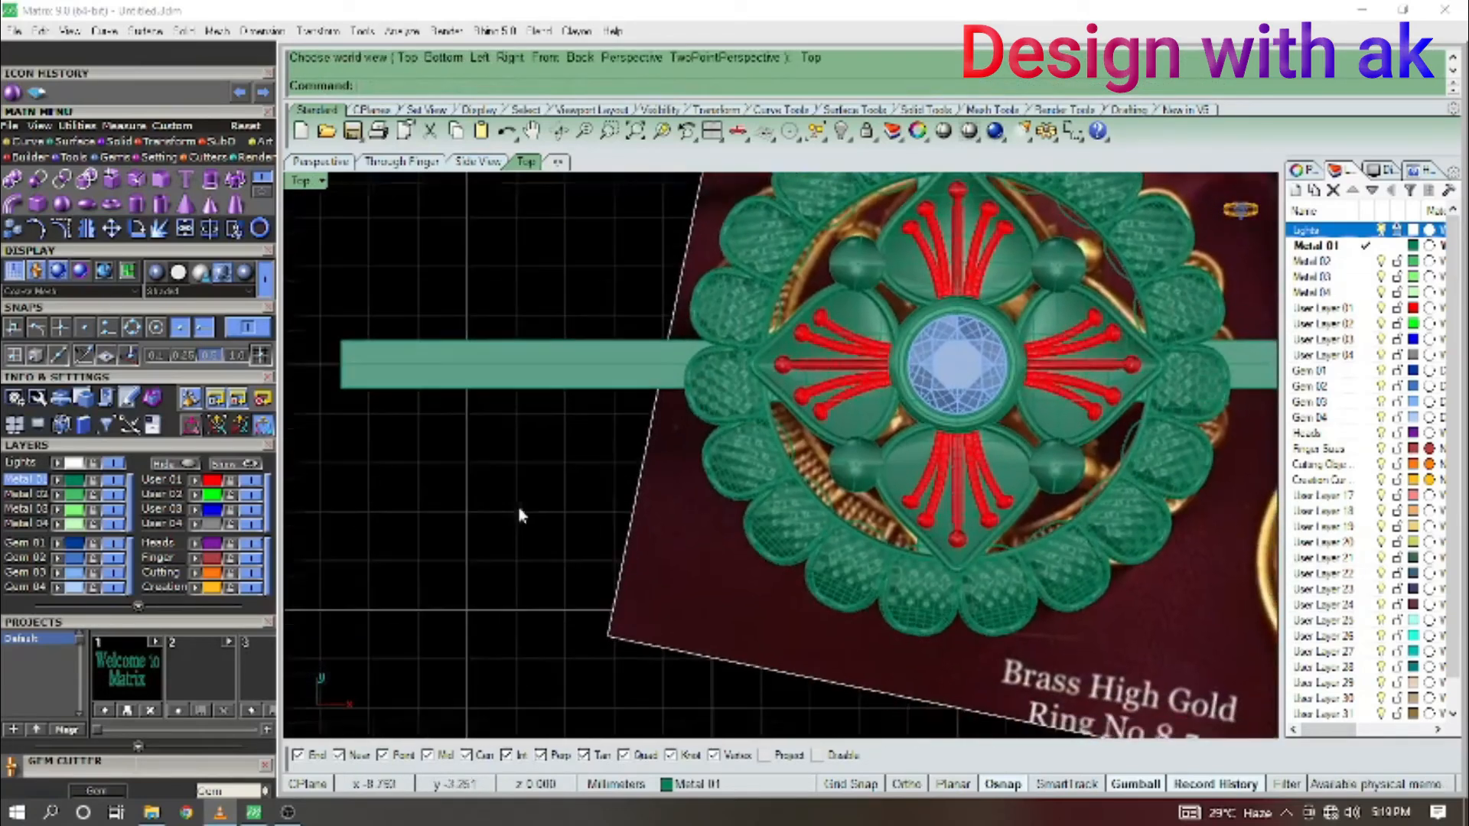
# Flow a copy of the bar along the arc, using a base line between the bar's two end midpoints.
pyautogui.click(451, 388)
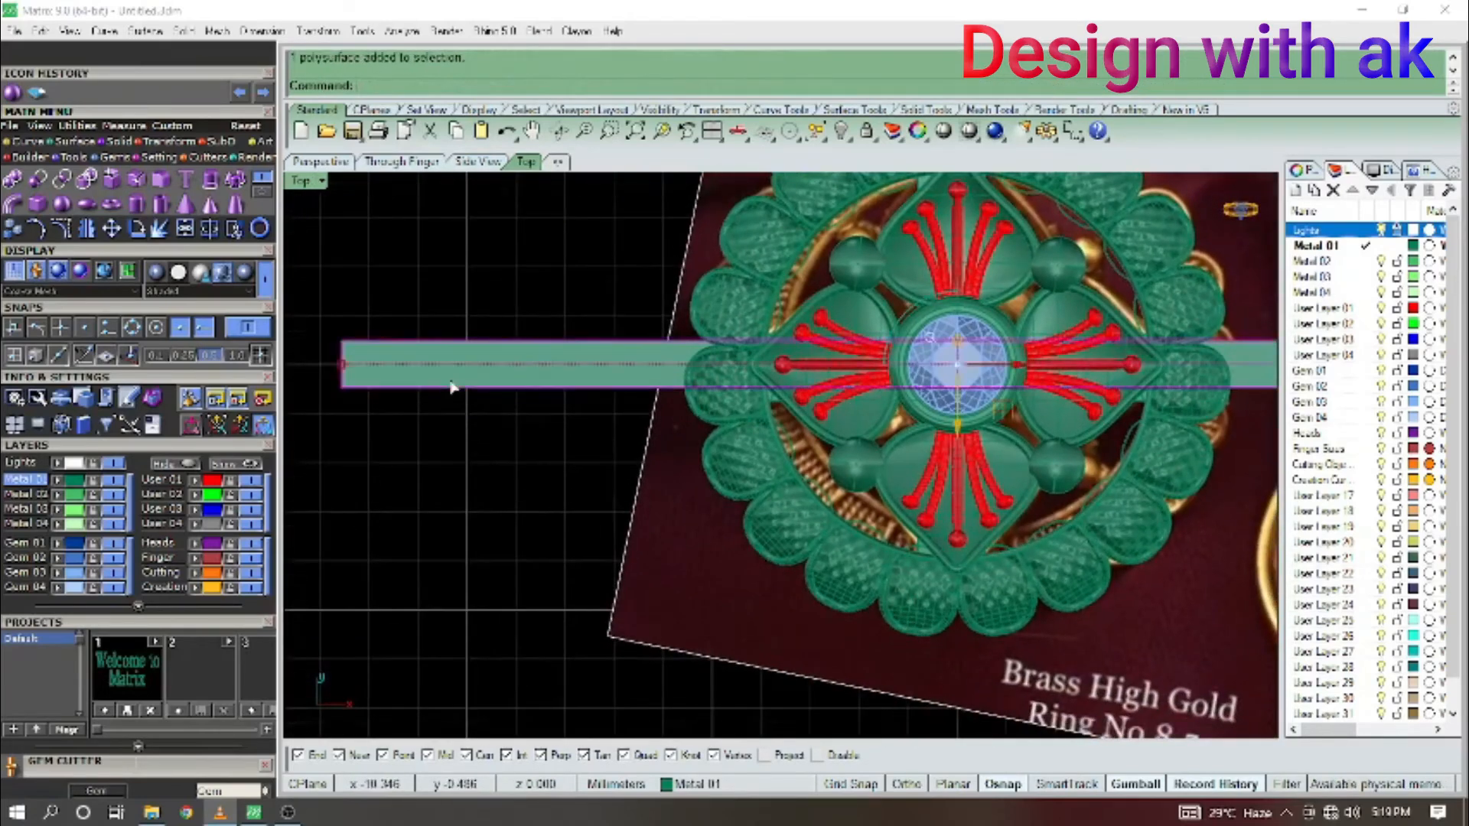
pyautogui.scroll(2, 452, 388)
pyautogui.write('FFFF')
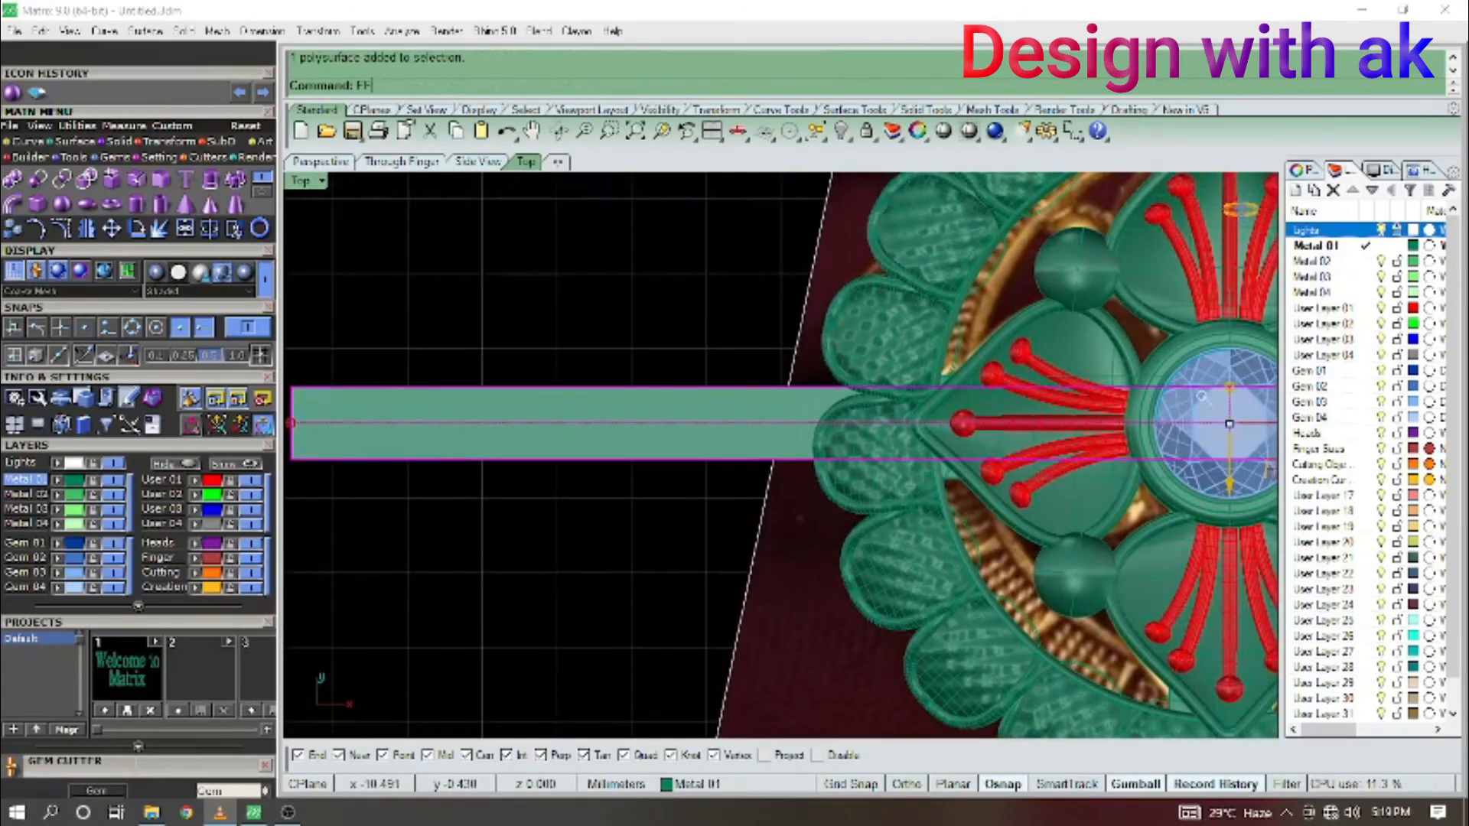
pyautogui.press('Return')
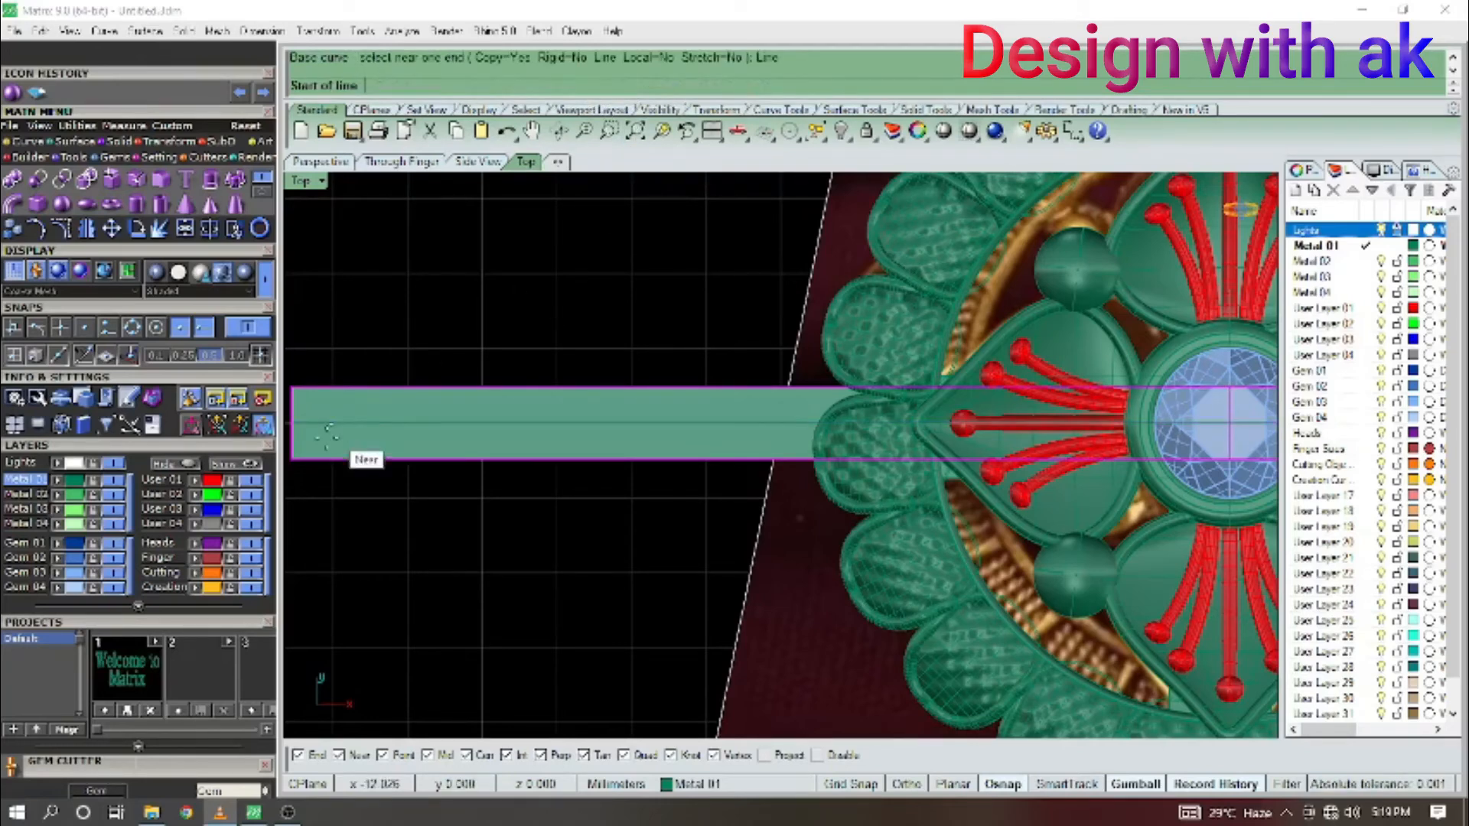
pyautogui.click(297, 426)
pyautogui.scroll(-10, 650, 375)
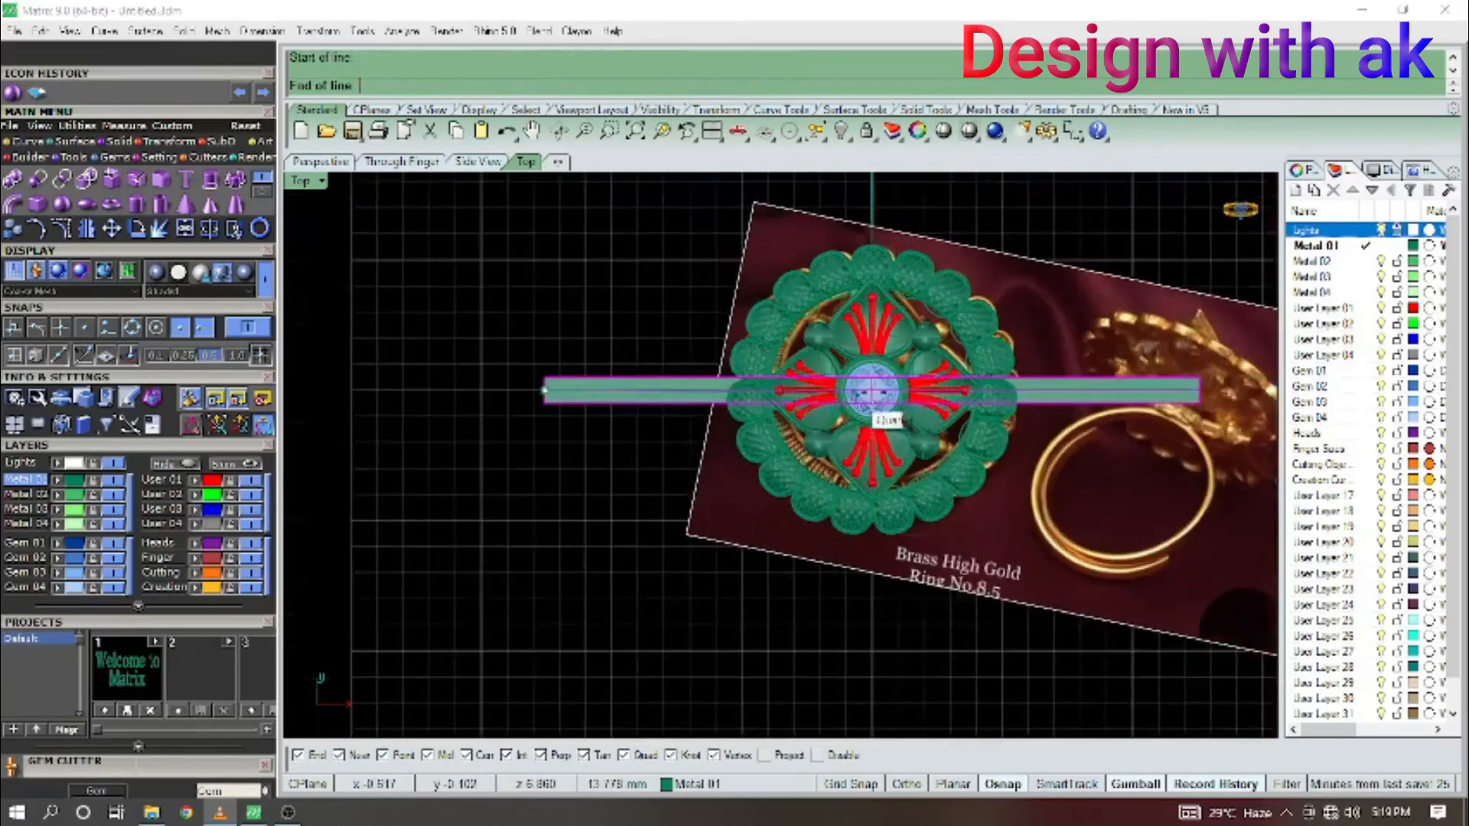
pyautogui.scroll(6, 1198, 377)
pyautogui.scroll(2, 1094, 379)
pyautogui.click(1231, 408)
pyautogui.scroll(-11, 798, 414)
pyautogui.keyDown('ctrl'); pyautogui.keyDown('shift'); pyautogui.moveTo(797, 413); pyautogui.dragTo(708, 514, button='right'); pyautogui.keyUp('shift'); pyautogui.keyUp('ctrl')
pyautogui.scroll(5, 692, 498)
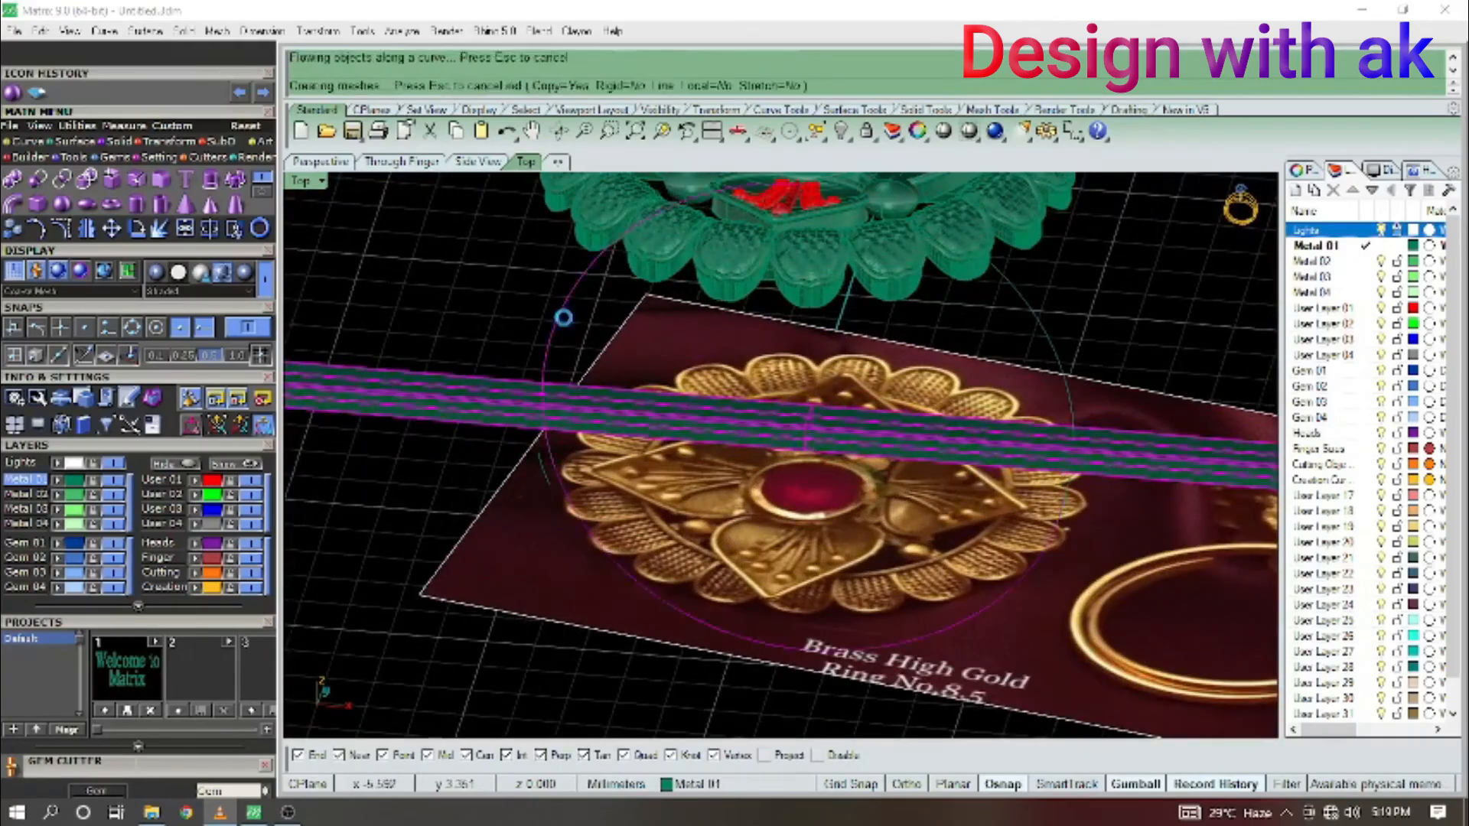
pyautogui.keyDown('ctrl'); pyautogui.keyDown('shift'); pyautogui.moveTo(607, 344); pyautogui.dragTo(692, 322, button='right'); pyautogui.keyUp('shift'); pyautogui.keyUp('ctrl')
pyautogui.click(750, 310)
pyautogui.scroll(8, 1110, 401)
pyautogui.hotkey('ctrl', 'f')
pyautogui.click(962, 314)
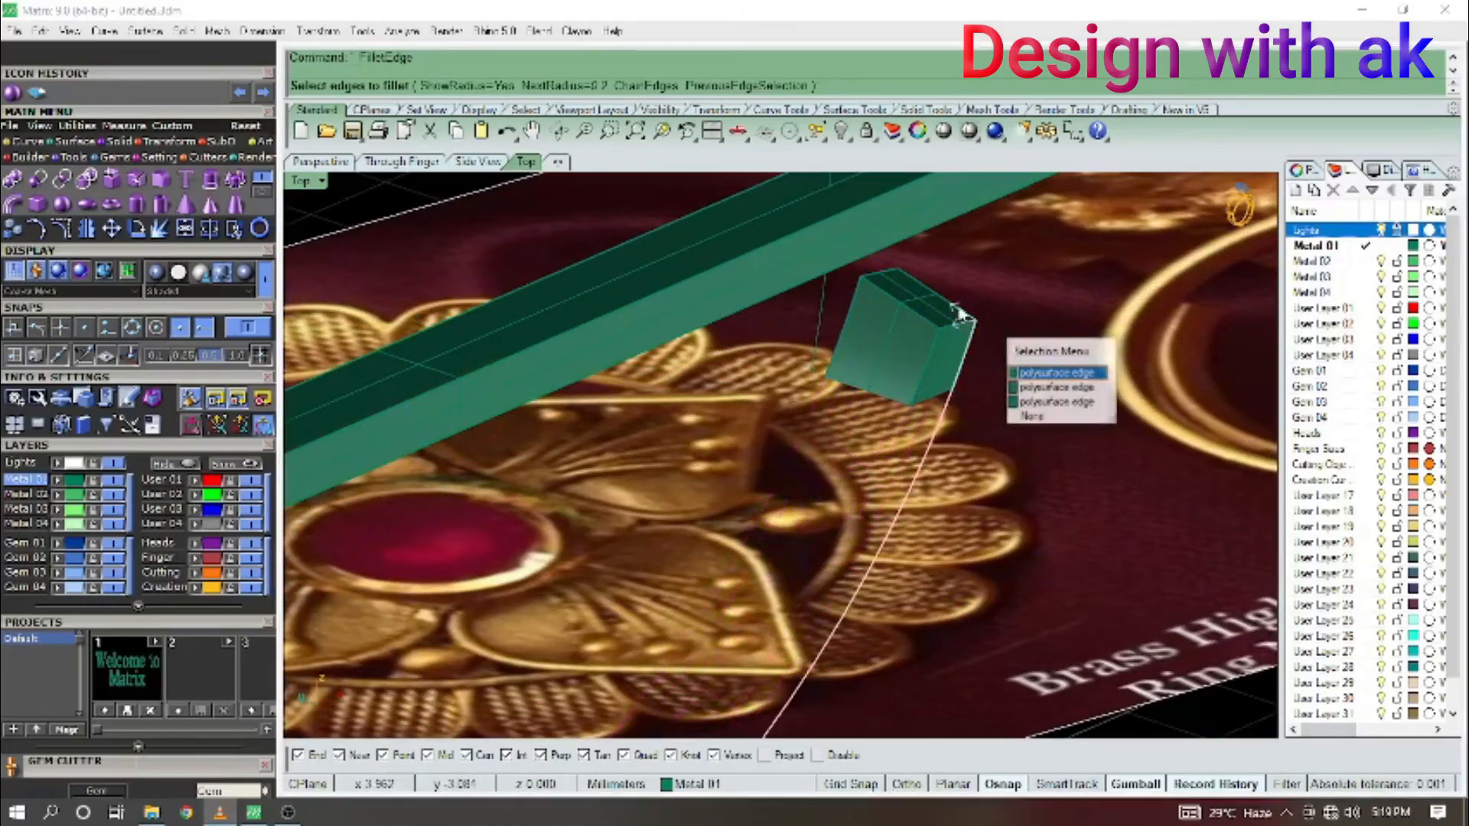
pyautogui.press('Escape')
# Delete the straight bar and fillet all edges of the curved band with a 0.2 mm radius.
pyautogui.keyDown('ctrl'); pyautogui.keyDown('shift'); pyautogui.moveTo(978, 315); pyautogui.dragTo(999, 321, button='right'); pyautogui.keyUp('shift'); pyautogui.keyUp('ctrl')
pyautogui.click(718, 290)
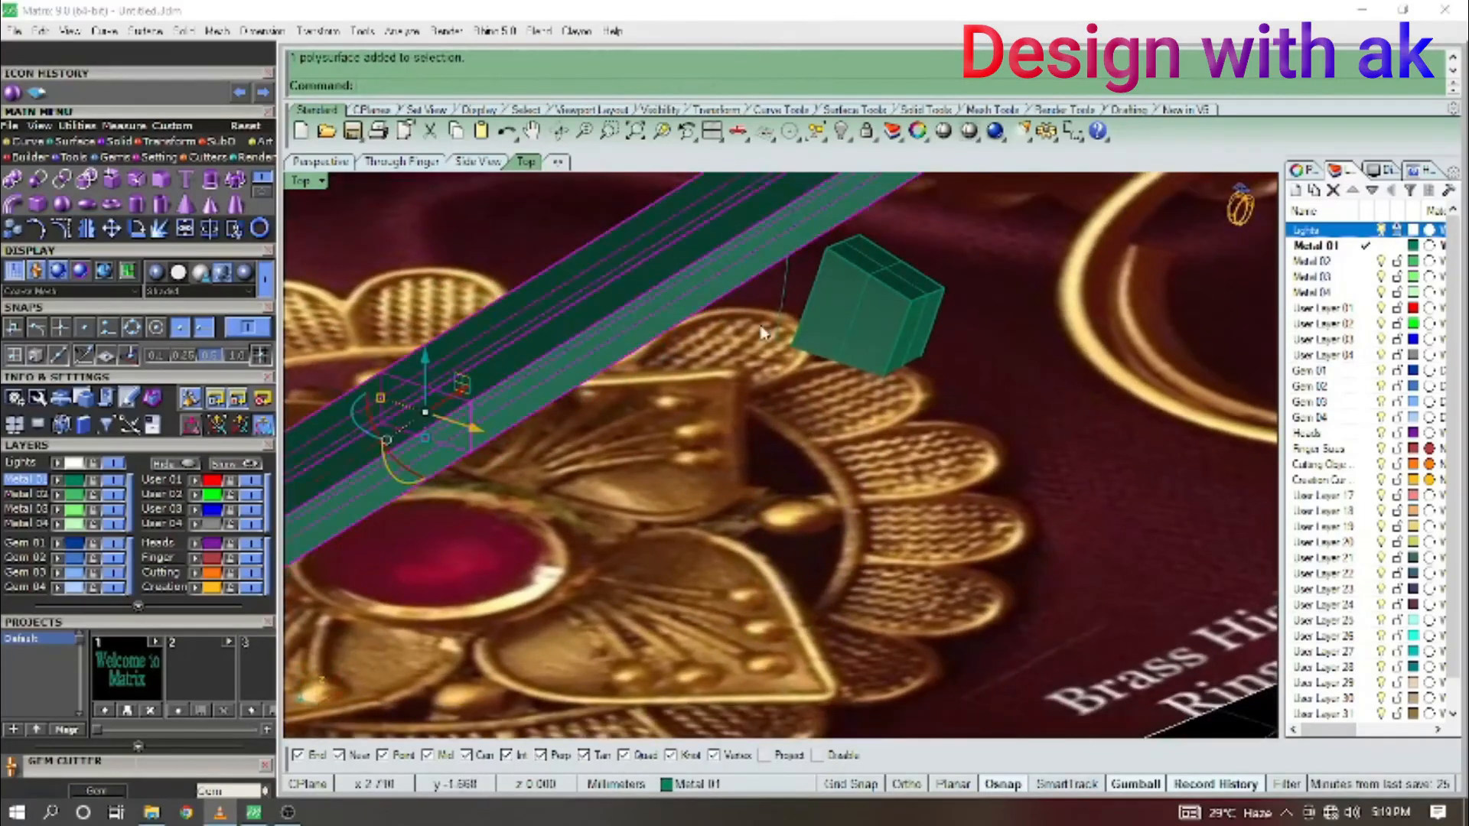
pyautogui.scroll(-5, 761, 325)
pyautogui.hotkey('ctrl', 'f')
pyautogui.click(779, 310)
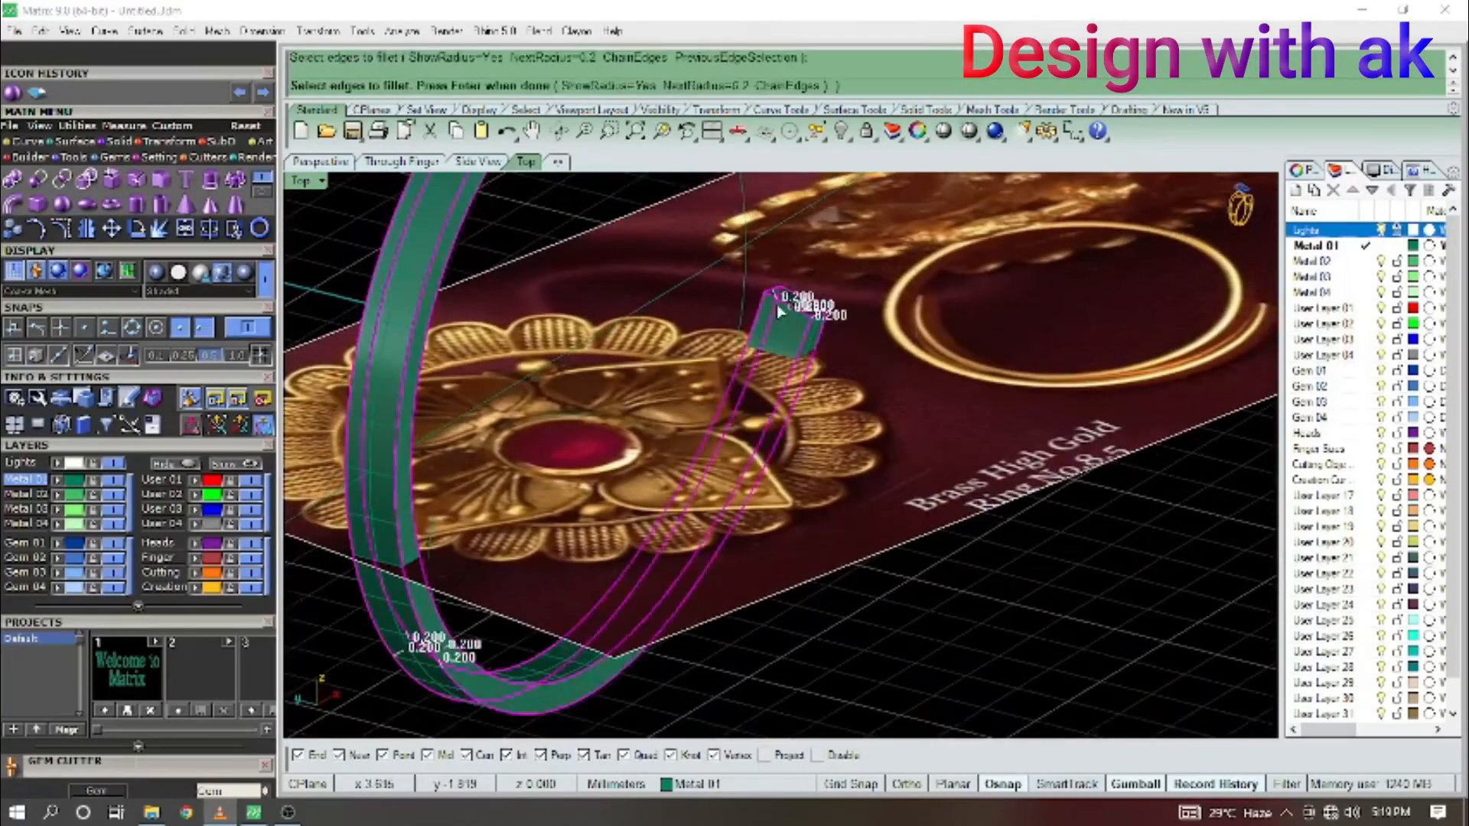
pyautogui.press('Return')
pyautogui.press('Return')
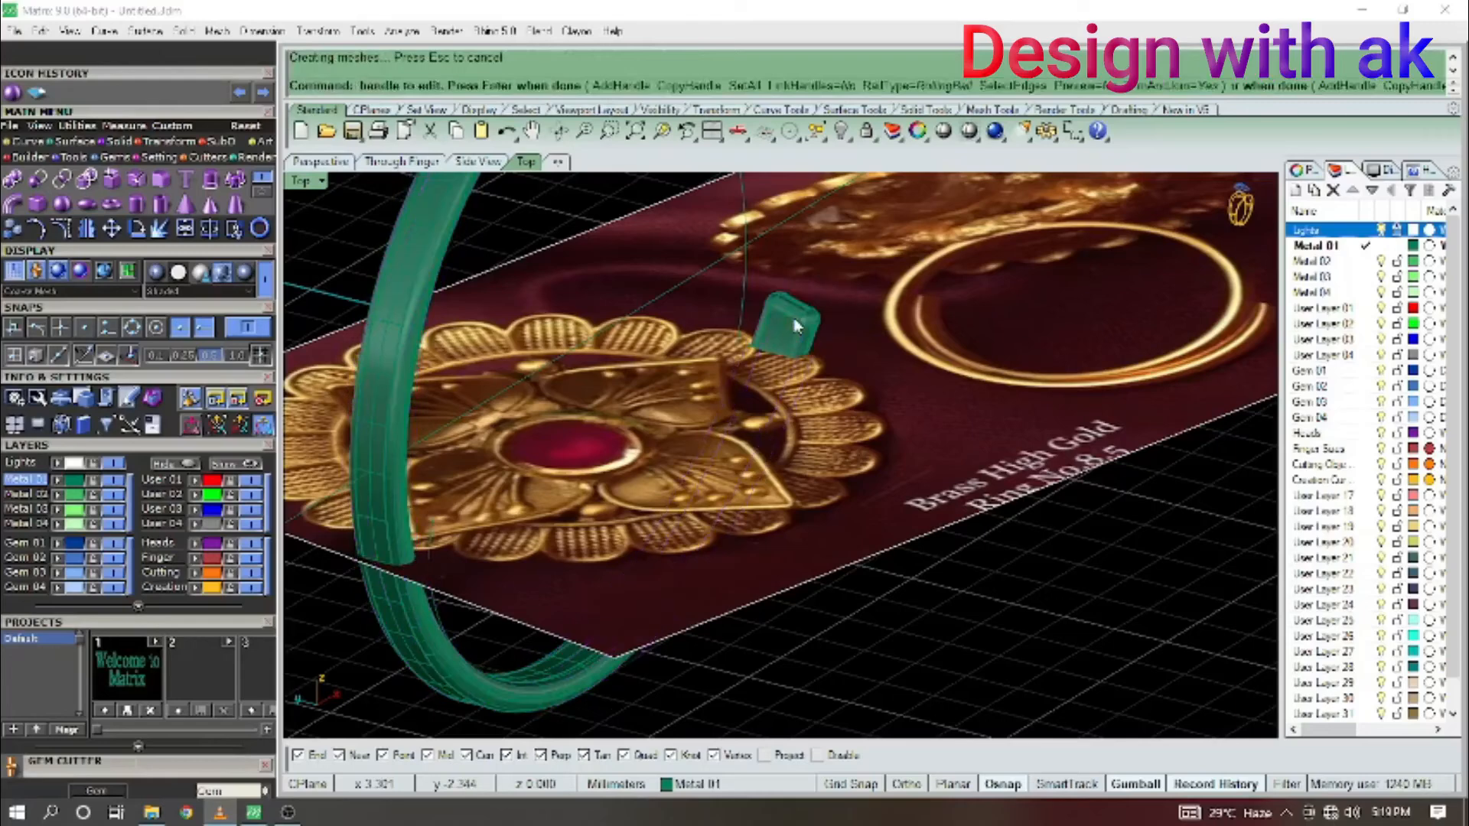
# Mirror a copy of the filleted band in the front view about the vertical axis through the origin.
pyautogui.scroll(5, 787, 314)
pyautogui.moveTo(787, 315); pyautogui.dragTo(835, 465, button='right')
pyautogui.click(1012, 321)
pyautogui.scroll(-5, 1011, 321)
pyautogui.hotkey('ctrl', 'F1')
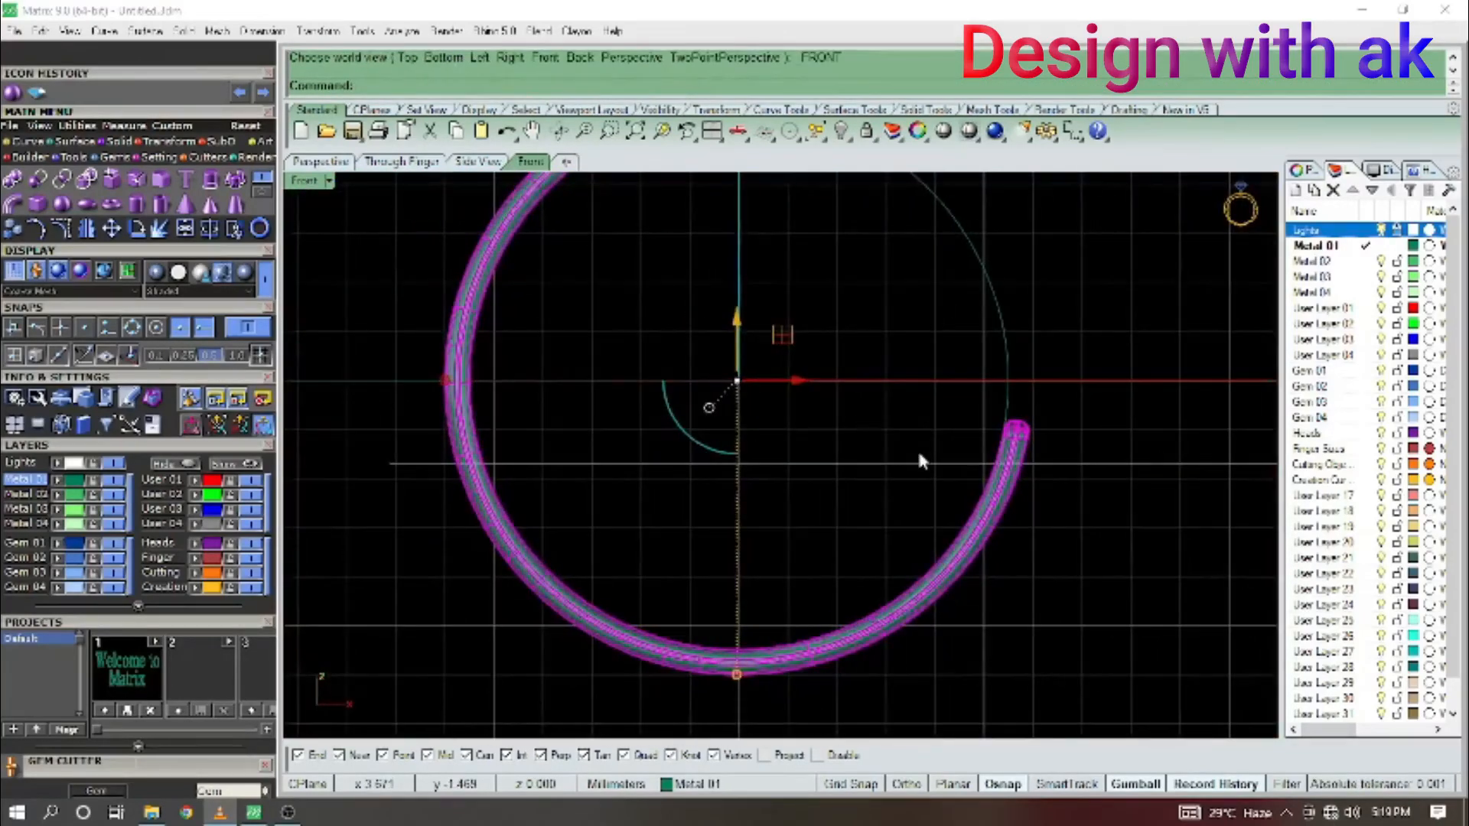
pyautogui.write('m')
pyautogui.press('Return')
pyautogui.write('0')
pyautogui.press('Return')
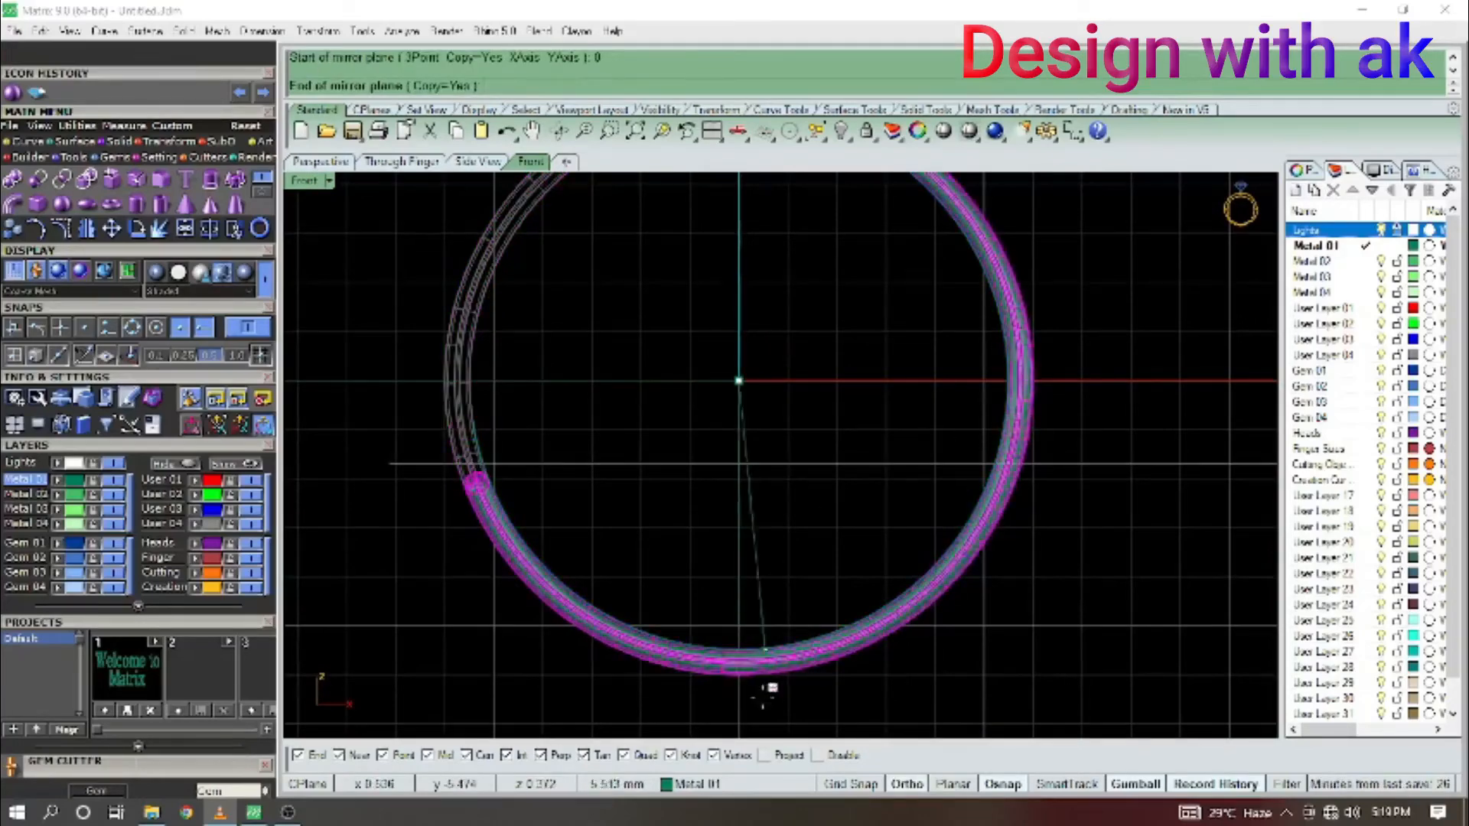
pyautogui.keyDown('shift'); pyautogui.click(756, 701); pyautogui.keyUp('shift')
# Enclose the ring band in a box-shaped editing cage with a global region.
pyautogui.scroll(-4, 899, 587)
pyautogui.click(1029, 562)
pyautogui.keyDown('ctrl'); pyautogui.keyDown('shift'); pyautogui.moveTo(1029, 562); pyautogui.dragTo(900, 552, button='right'); pyautogui.keyUp('shift'); pyautogui.keyUp('ctrl')
pyautogui.click(897, 463)
pyautogui.hotkey('ctrl', 'F1')
pyautogui.scroll(-4, 898, 554)
pyautogui.scroll(2, 900, 459)
pyautogui.moveTo(901, 458); pyautogui.dragTo(878, 496, button='right')
pyautogui.keyDown('ctrl'); pyautogui.keyDown('shift'); pyautogui.moveTo(928, 573); pyautogui.dragTo(704, 541, button='right'); pyautogui.keyUp('shift'); pyautogui.keyUp('ctrl')
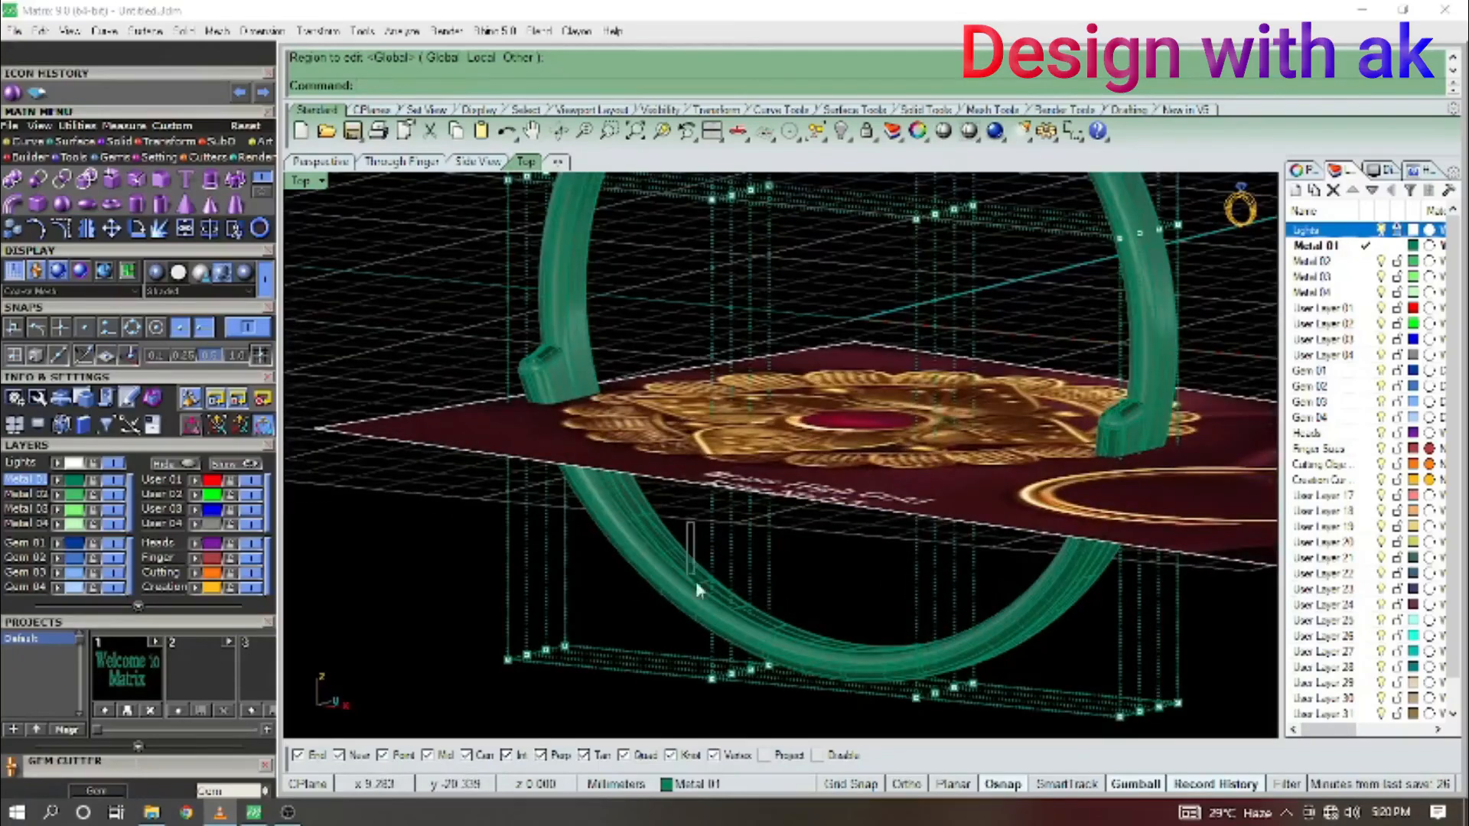
# Try shifting the cage's lower control points about 1 mm sideways in the right view, and undo the shift.
pyautogui.moveTo(1001, 746); pyautogui.dragTo(998, 727)
pyautogui.hotkey('ctrl', 'F3')
pyautogui.moveTo(991, 657); pyautogui.dragTo(987, 635, button='right')
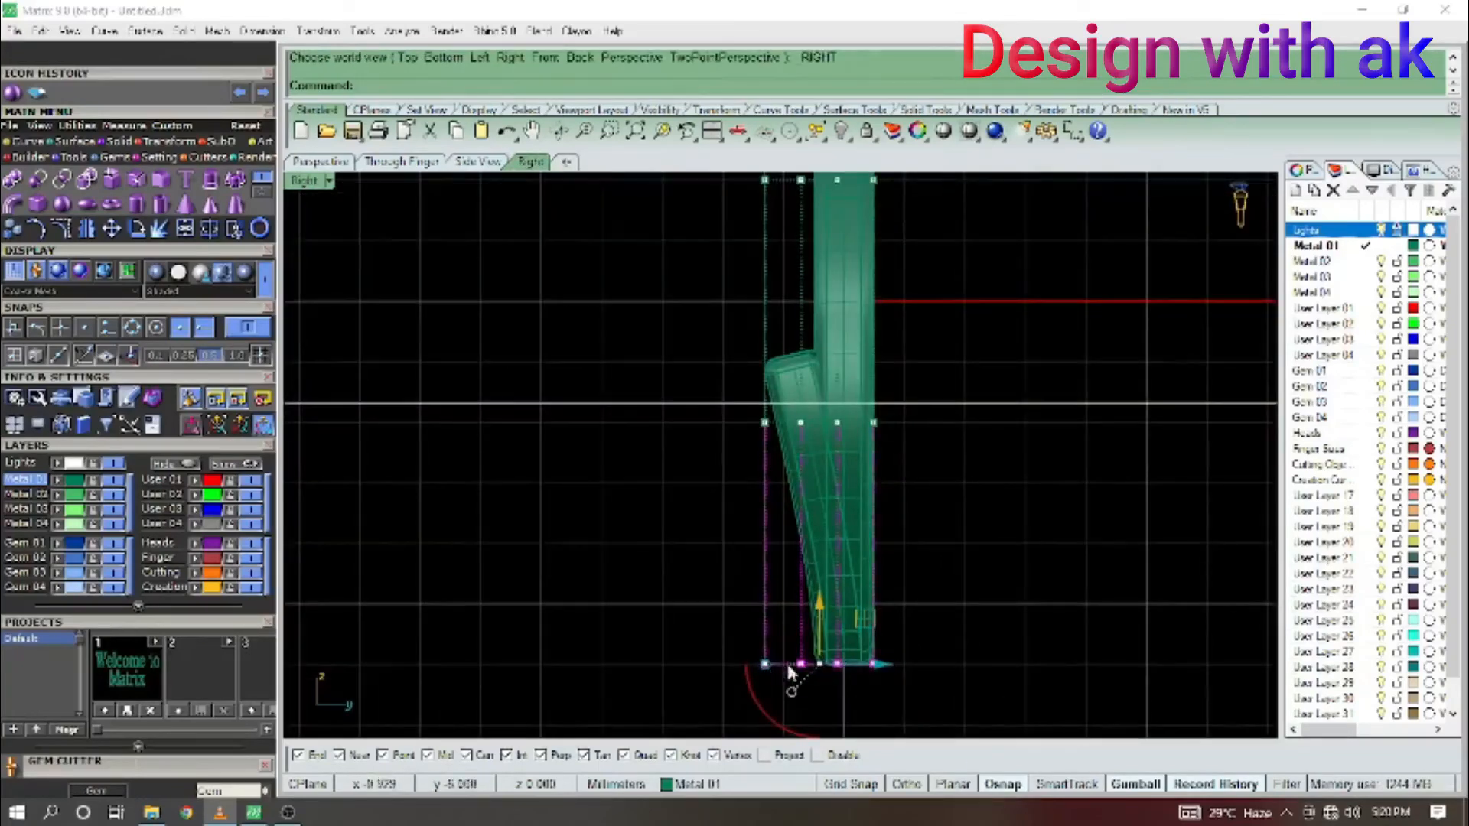
pyautogui.moveTo(877, 668); pyautogui.dragTo(814, 672)
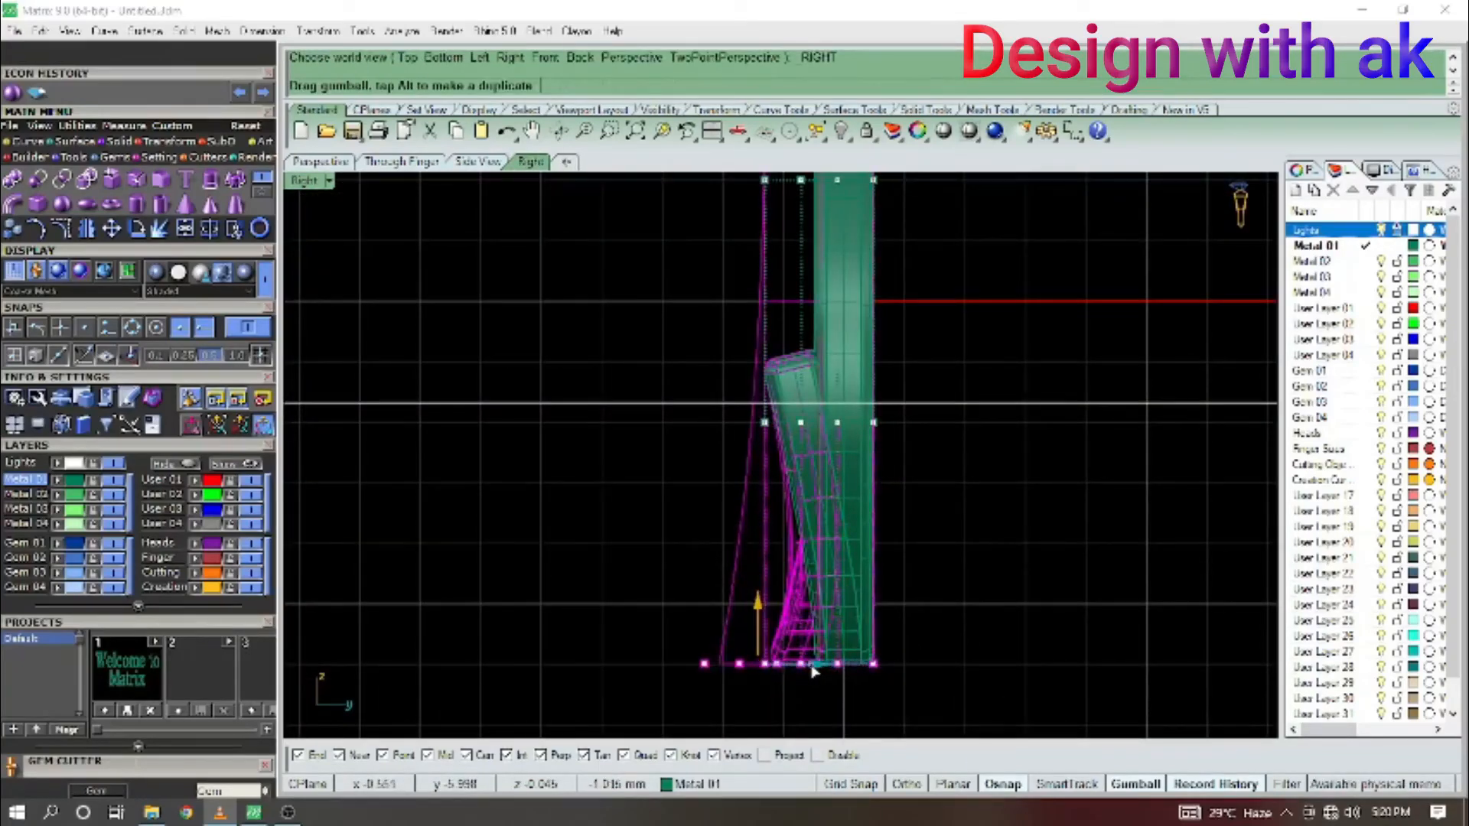
pyautogui.hotkey('ctrl', 'z')
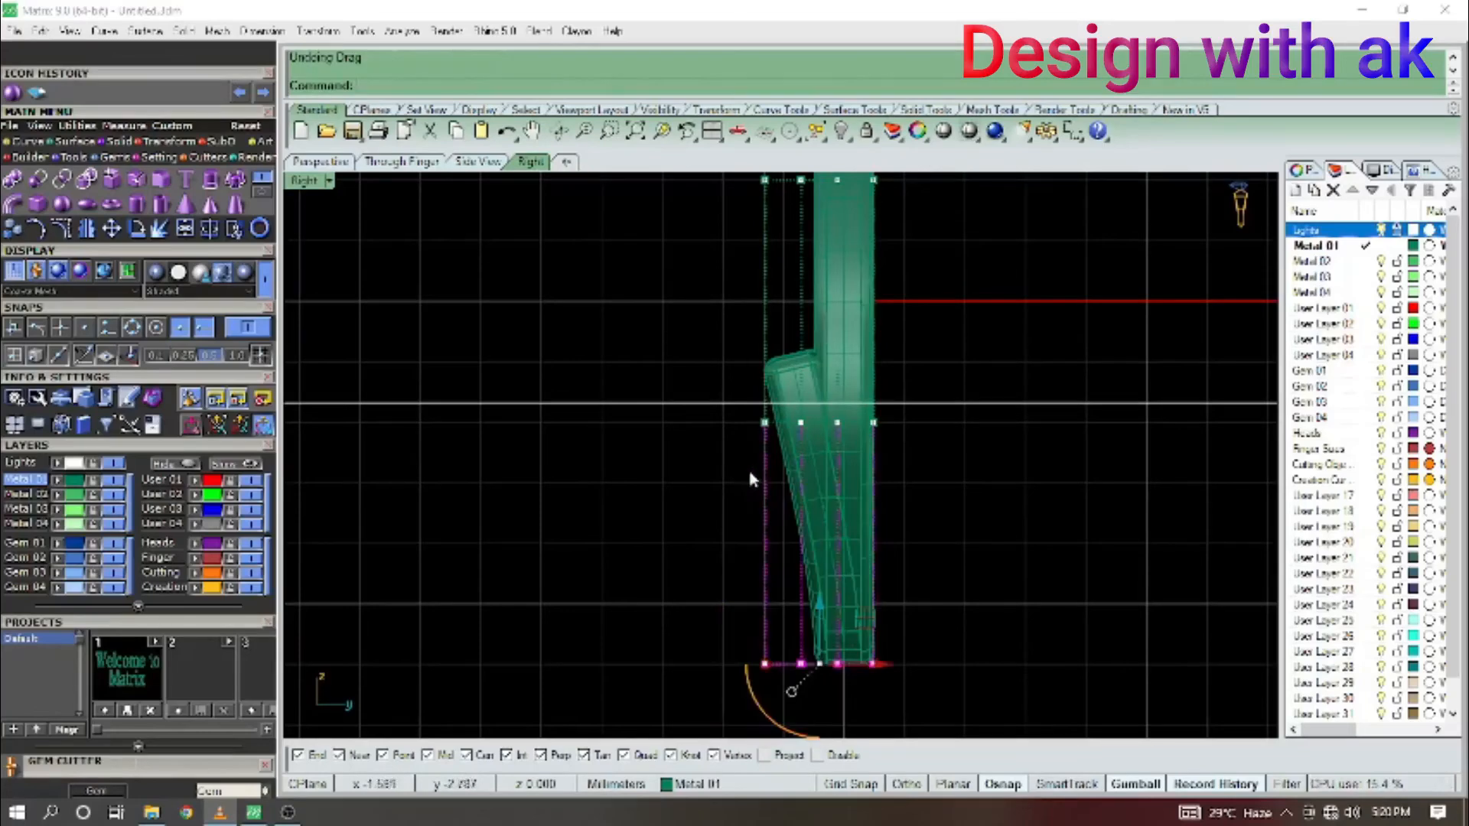
# Delete the editing cage and select one of the two crossing bands.
pyautogui.moveTo(863, 554); pyautogui.dragTo(947, 616, button='right')
pyautogui.click(1044, 682)
pyautogui.press('Delete')
pyautogui.click(1008, 597)
pyautogui.press('Home')
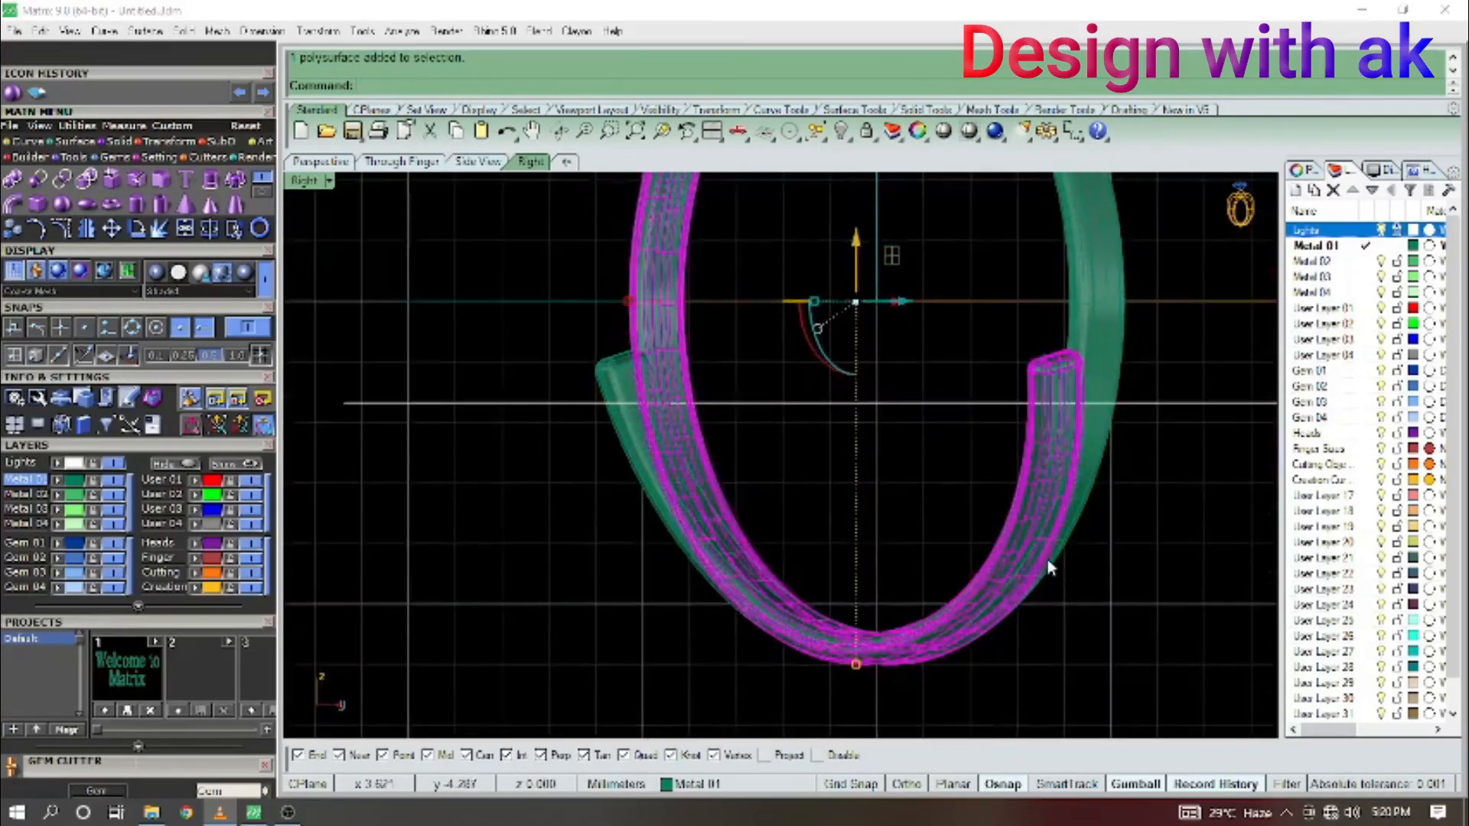
# Delete one of the two crossing ring bands, keeping the other.
pyautogui.click(1072, 560)
pyautogui.click(1079, 584)
pyautogui.press('Delete')
# Enclose the remaining ring band in an editing cage with four points per direction and a global region in the right view.
pyautogui.click(1021, 575)
pyautogui.keyDown('ctrl'); pyautogui.keyDown('shift'); pyautogui.moveTo(1016, 580); pyautogui.dragTo(963, 578, button='right'); pyautogui.keyUp('shift'); pyautogui.keyUp('ctrl')
pyautogui.press('pagedown')
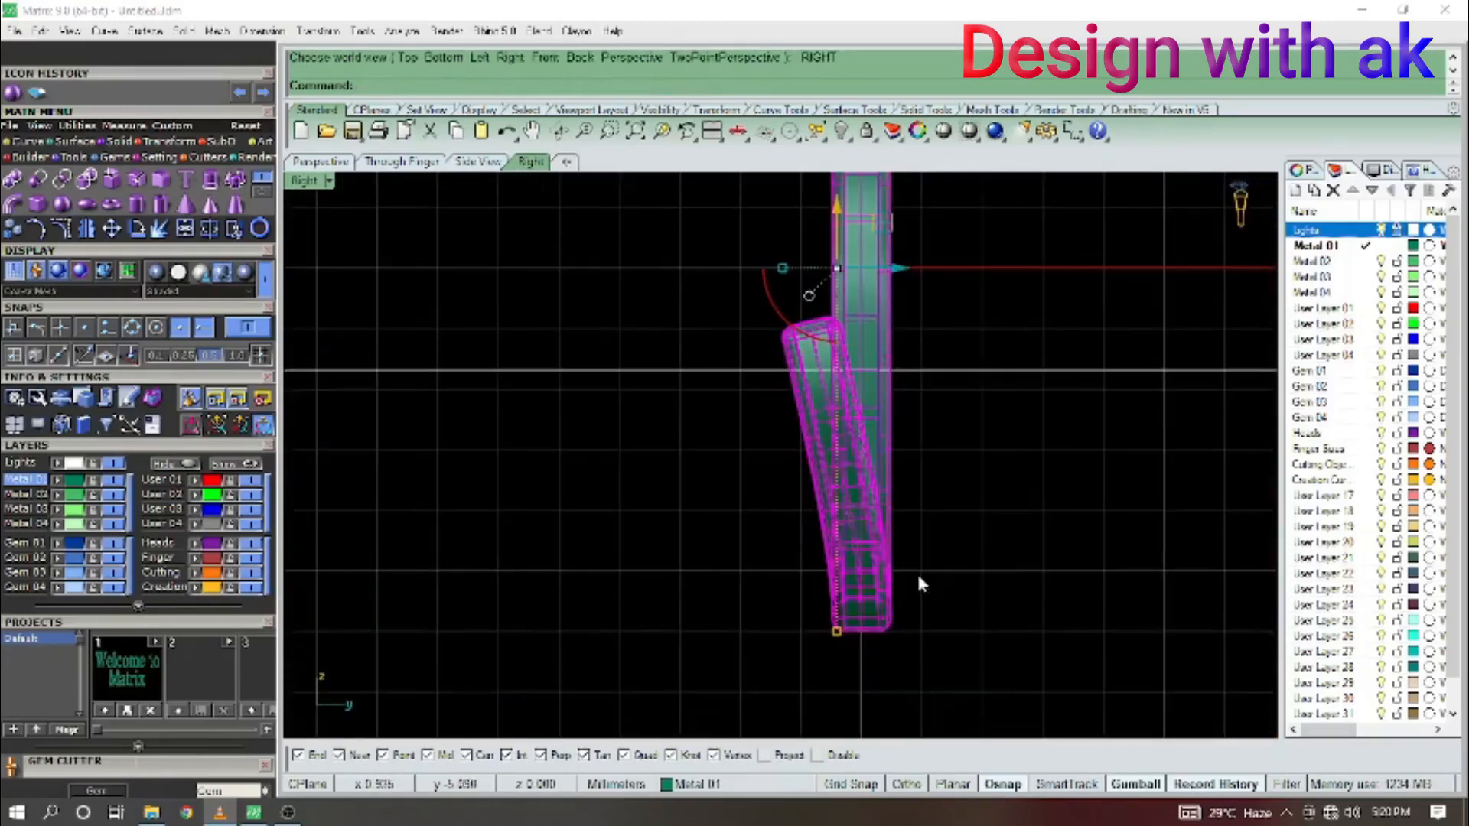
pyautogui.scroll(-6, 920, 521)
pyautogui.scroll(6, 872, 502)
pyautogui.moveTo(881, 522); pyautogui.dragTo(899, 509, button='right')
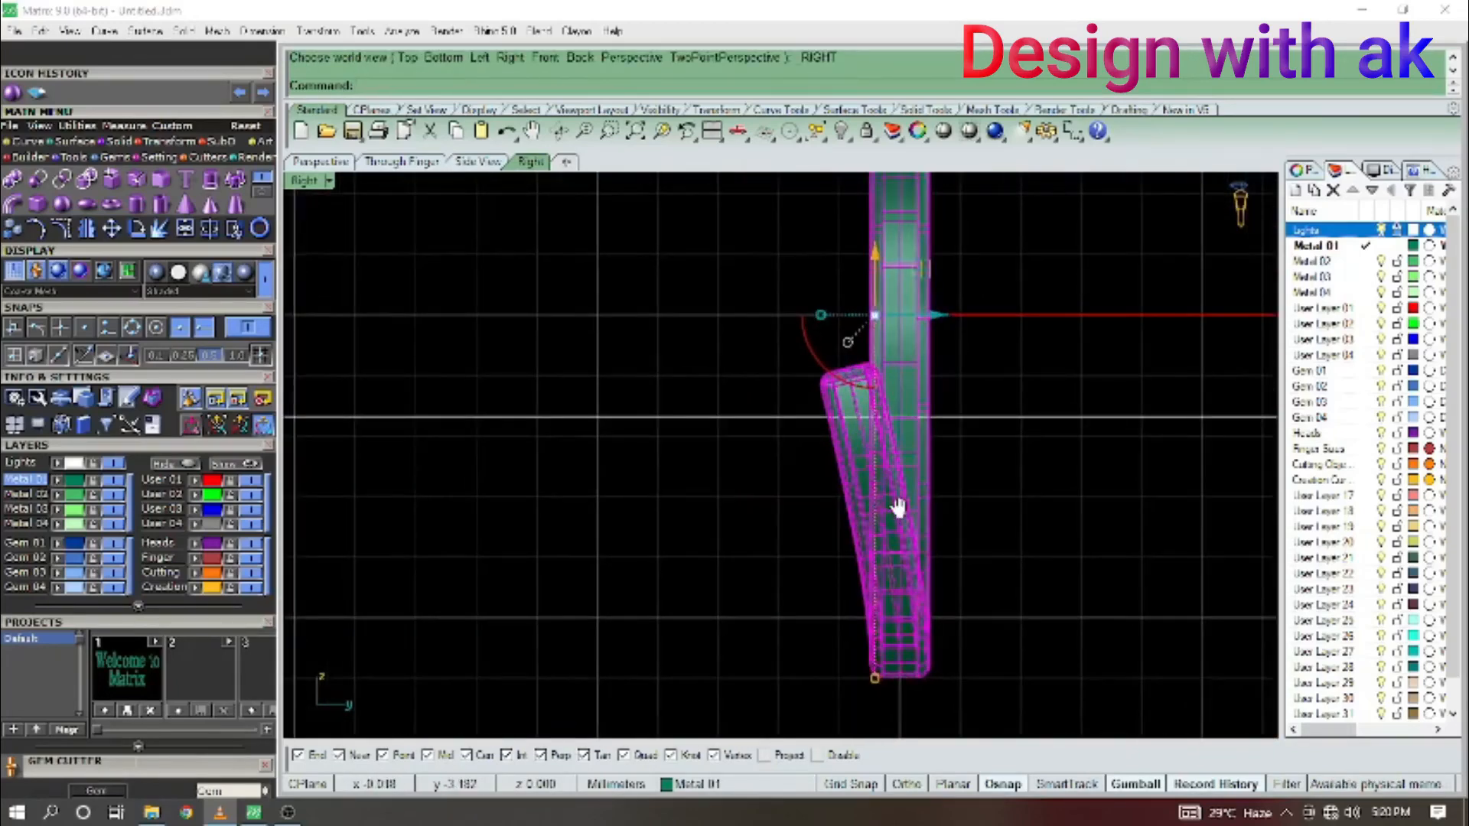
pyautogui.rightClick(898, 512)
pyautogui.rightClick(898, 512)
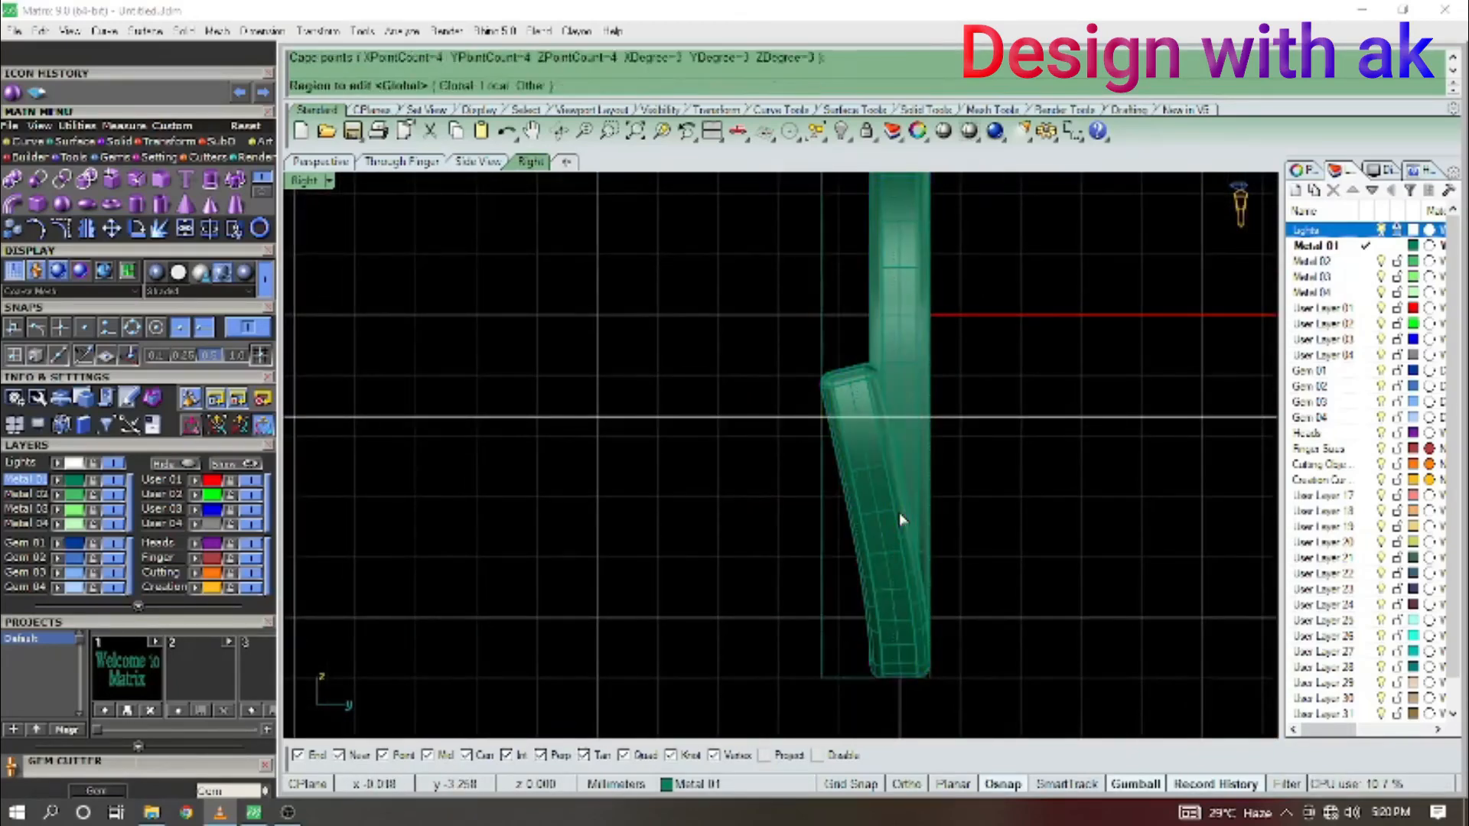
pyautogui.rightClick(899, 512)
# Rotate the cage's two lower rows of control points about 3 degrees around the top of the cage in the right view.
pyautogui.moveTo(898, 513); pyautogui.dragTo(898, 458, button='right')
pyautogui.moveTo(773, 582); pyautogui.dragTo(1013, 637)
pyautogui.scroll(-3, 935, 577)
pyautogui.moveTo(989, 549); pyautogui.dragTo(981, 592, button='right')
pyautogui.write('r')
pyautogui.press('Return')
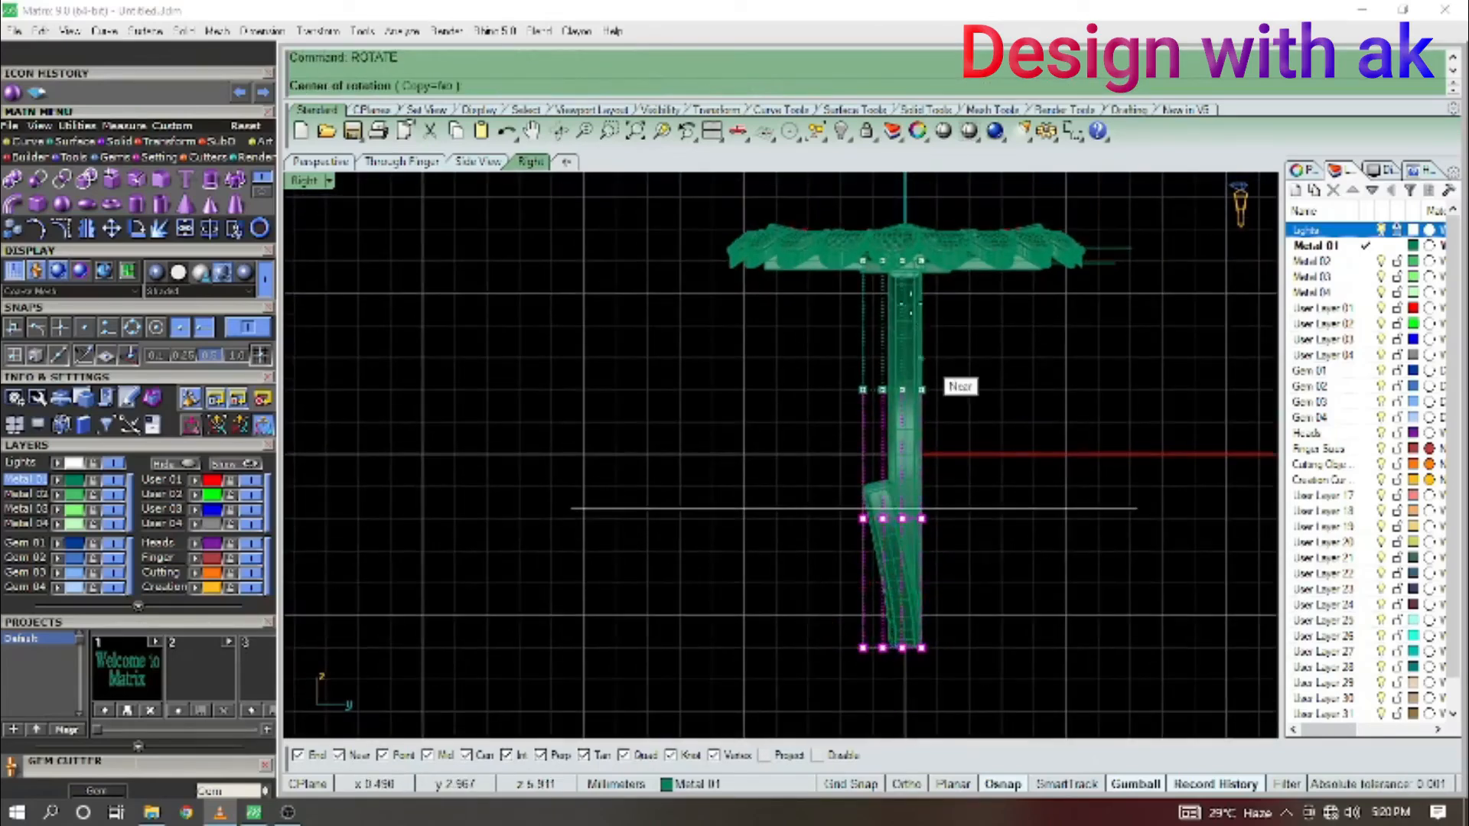
pyautogui.click(915, 263)
pyautogui.scroll(2, 1140, 620)
pyautogui.click(1146, 617)
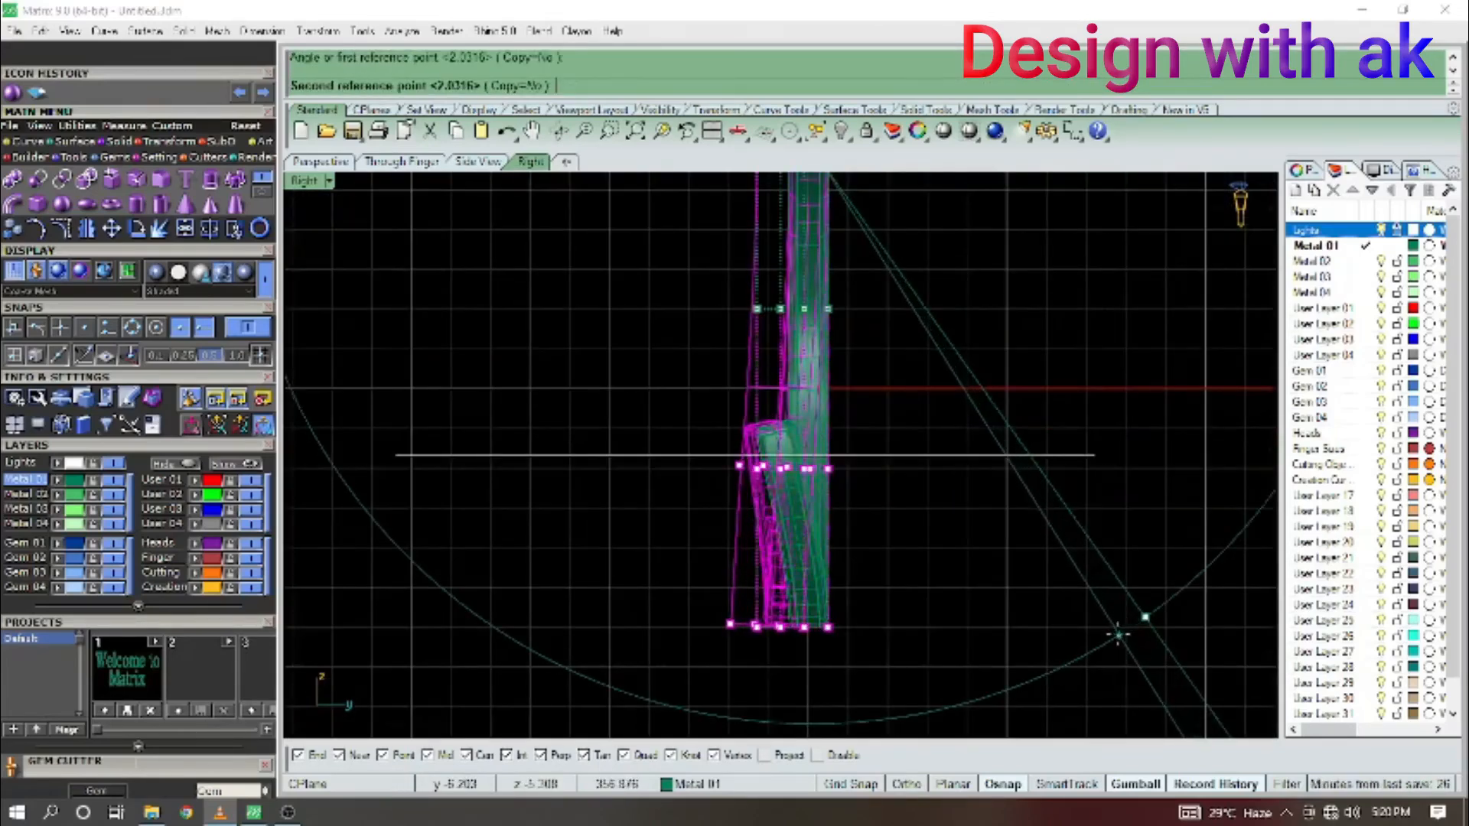
pyautogui.click(1118, 635)
# Mirror a copy of the tilted band in the front view about the vertical axis through the origin.
pyautogui.press('F6')
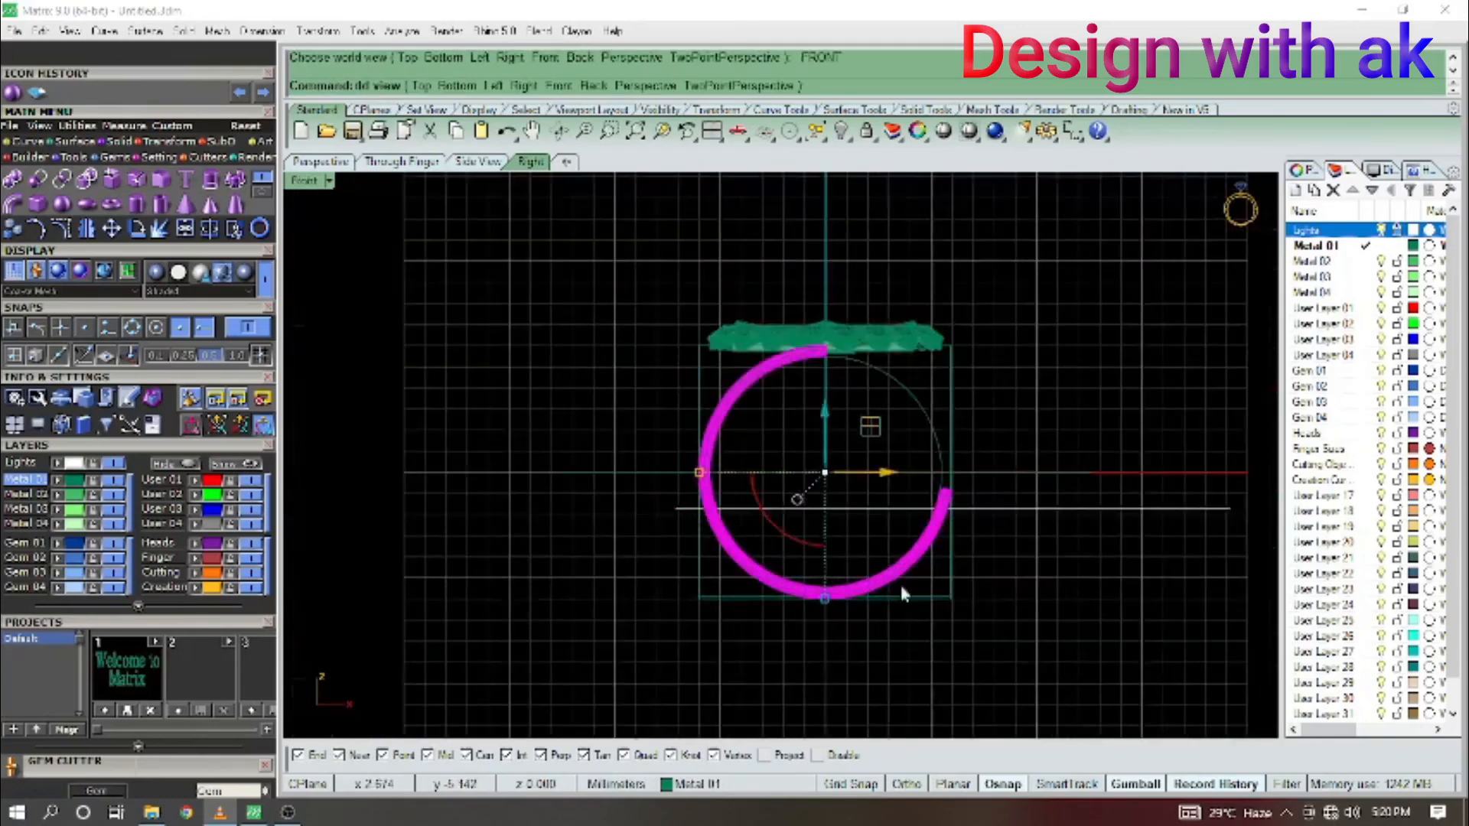
pyautogui.moveTo(899, 583); pyautogui.dragTo(846, 627, button='right')
pyautogui.write('mi')
pyautogui.press('Return')
pyautogui.write('0')
pyautogui.press('Return')
pyautogui.write('0')
pyautogui.press('F8')
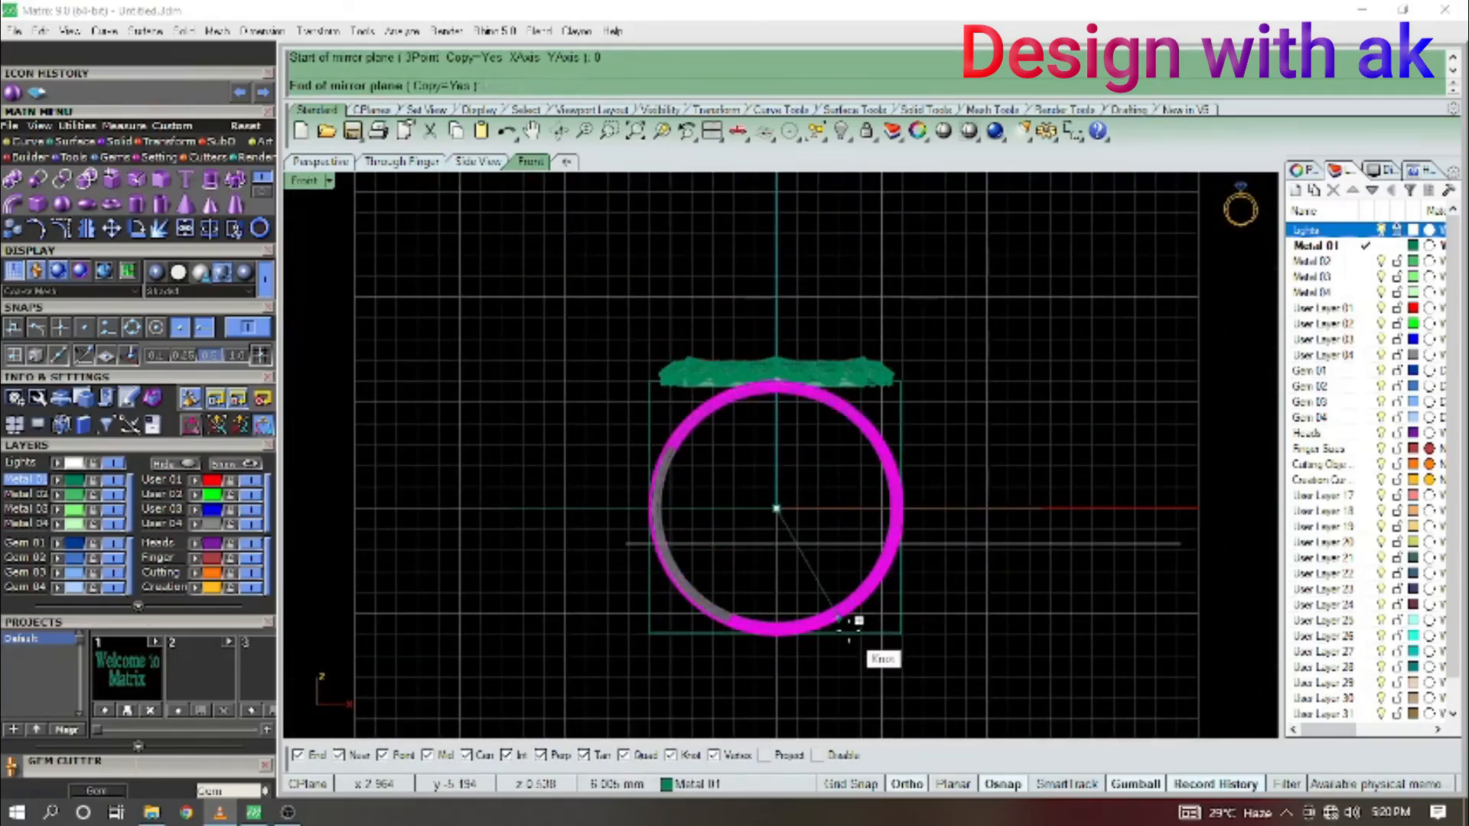
pyautogui.keyDown('shift'); pyautogui.click(789, 695); pyautogui.keyUp('shift')
pyautogui.scroll(6, 935, 571)
pyautogui.moveTo(935, 570); pyautogui.dragTo(732, 528, button='right')
pyautogui.press('Escape')
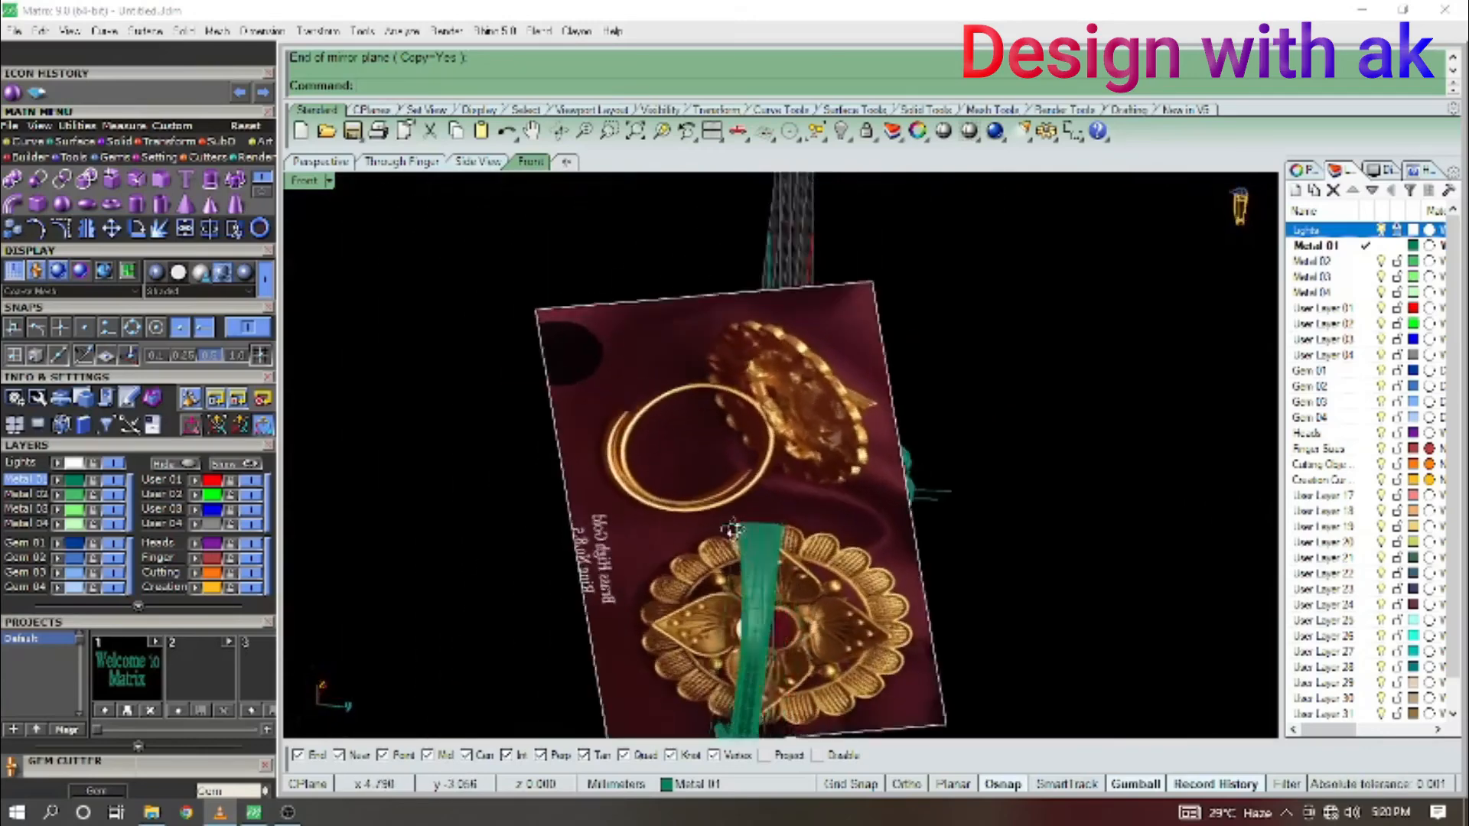
# Hide the reference picture by turning off the Lights layer.
pyautogui.press('F5')
pyautogui.scroll(4, 758, 540)
pyautogui.moveTo(612, 405); pyautogui.dragTo(719, 450, button='right')
pyautogui.scroll(4, 807, 456)
pyautogui.scroll(-4, 808, 457)
pyautogui.click(1382, 230)
pyautogui.keyDown('ctrl'); pyautogui.keyDown('shift'); pyautogui.moveTo(891, 335); pyautogui.dragTo(819, 205, button='right'); pyautogui.keyUp('shift'); pyautogui.keyUp('ctrl')
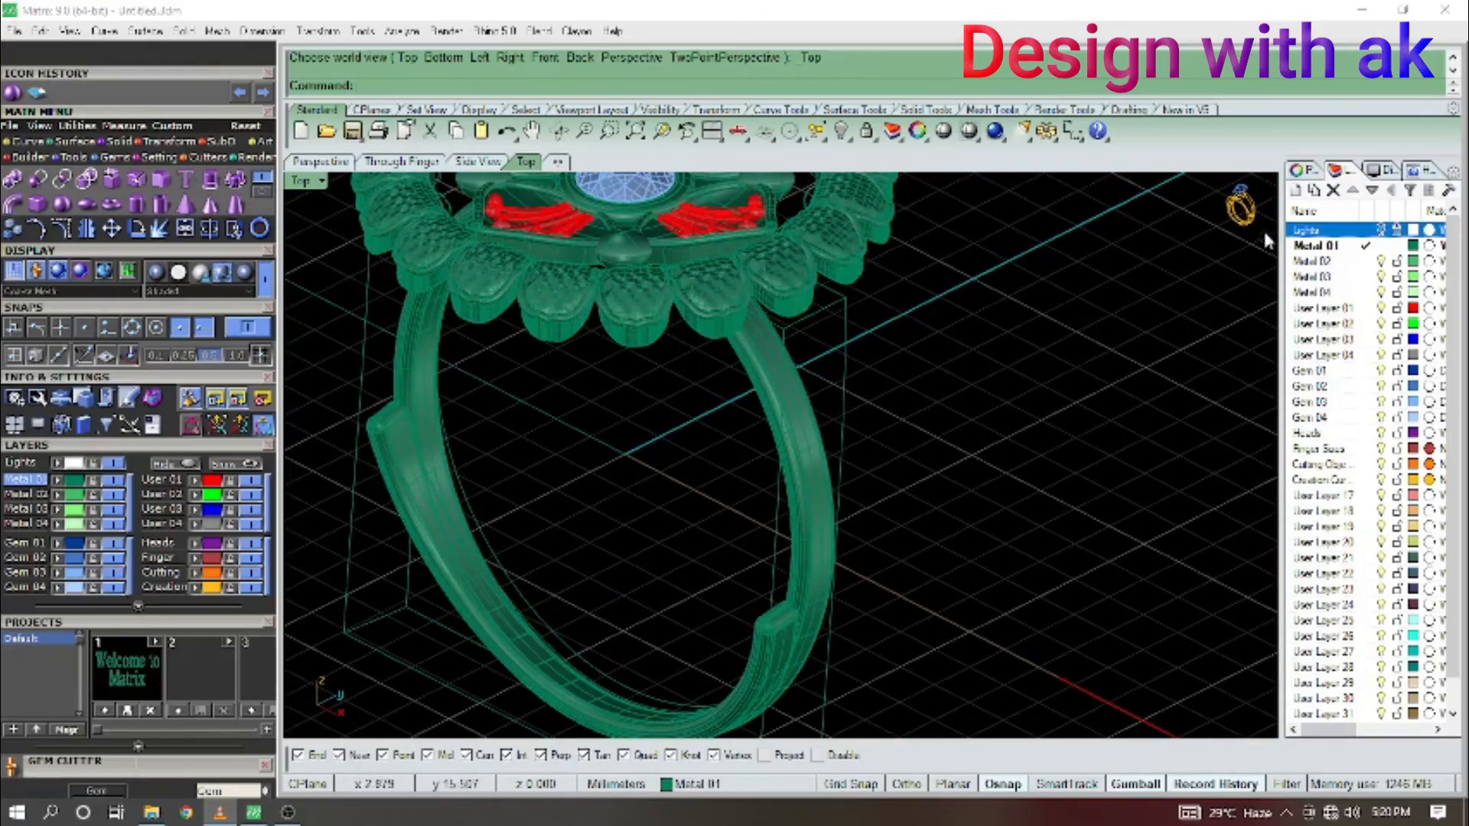
# Select the centre gem and set the viewport's display mode to Plastic.
pyautogui.scroll(-4, 845, 407)
pyautogui.keyDown('ctrl'); pyautogui.keyDown('shift'); pyautogui.moveTo(845, 407); pyautogui.dragTo(862, 462, button='right'); pyautogui.keyUp('shift'); pyautogui.keyUp('ctrl')
pyautogui.scroll(5, 701, 325)
pyautogui.click(705, 331)
pyautogui.keyDown('ctrl'); pyautogui.keyDown('shift'); pyautogui.moveTo(727, 321); pyautogui.dragTo(899, 403, button='right'); pyautogui.keyUp('shift'); pyautogui.keyUp('ctrl')
pyautogui.scroll(-6, 745, 381)
pyautogui.click(322, 180)
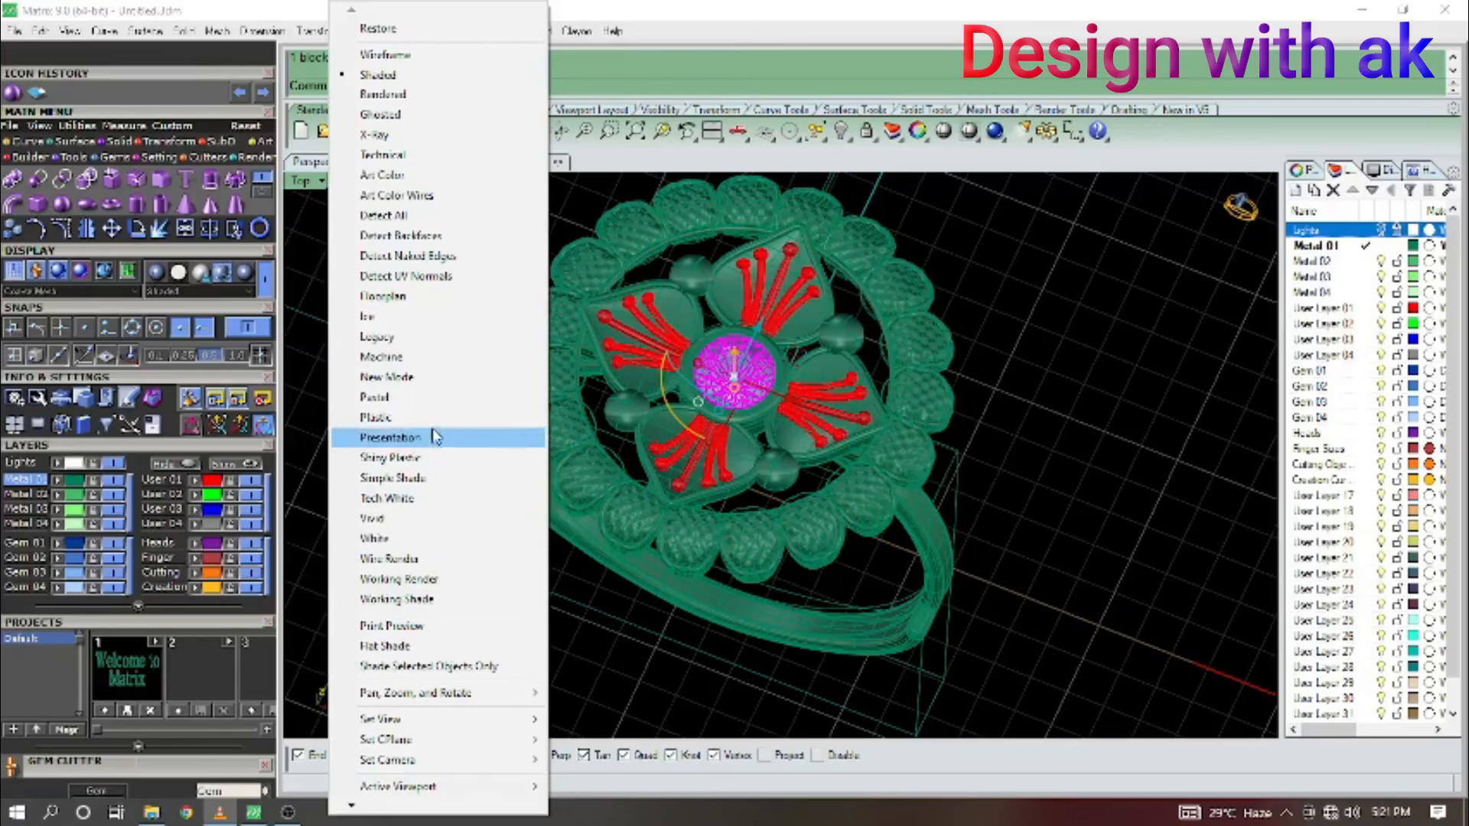
pyautogui.click(398, 417)
# Examine the ring's scallops, petals, stamens, gem setting and crossing band from several angles and distances.
pyautogui.scroll(4, 705, 329)
pyautogui.scroll(-3, 888, 454)
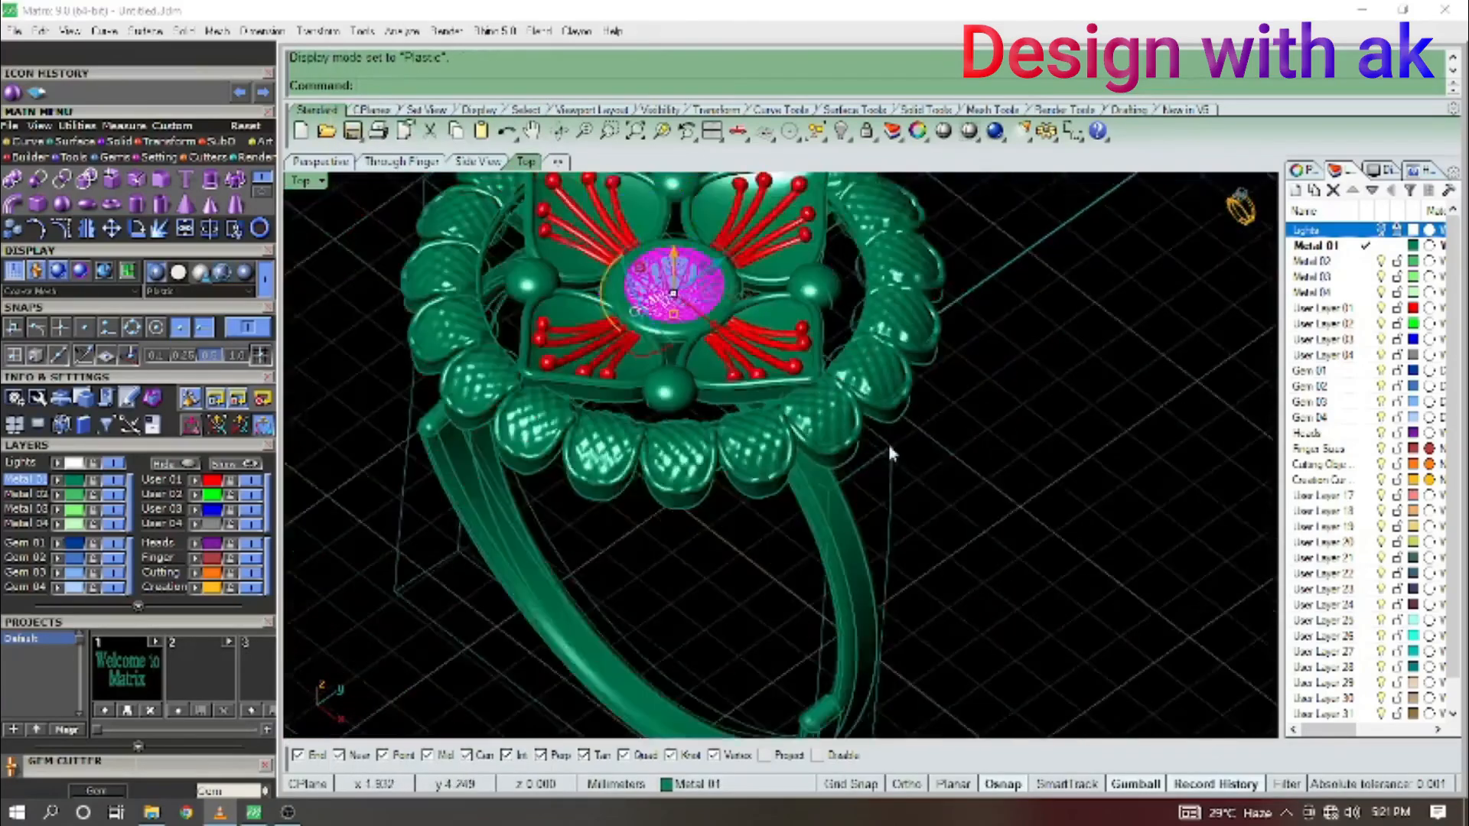
pyautogui.scroll(8, 889, 455)
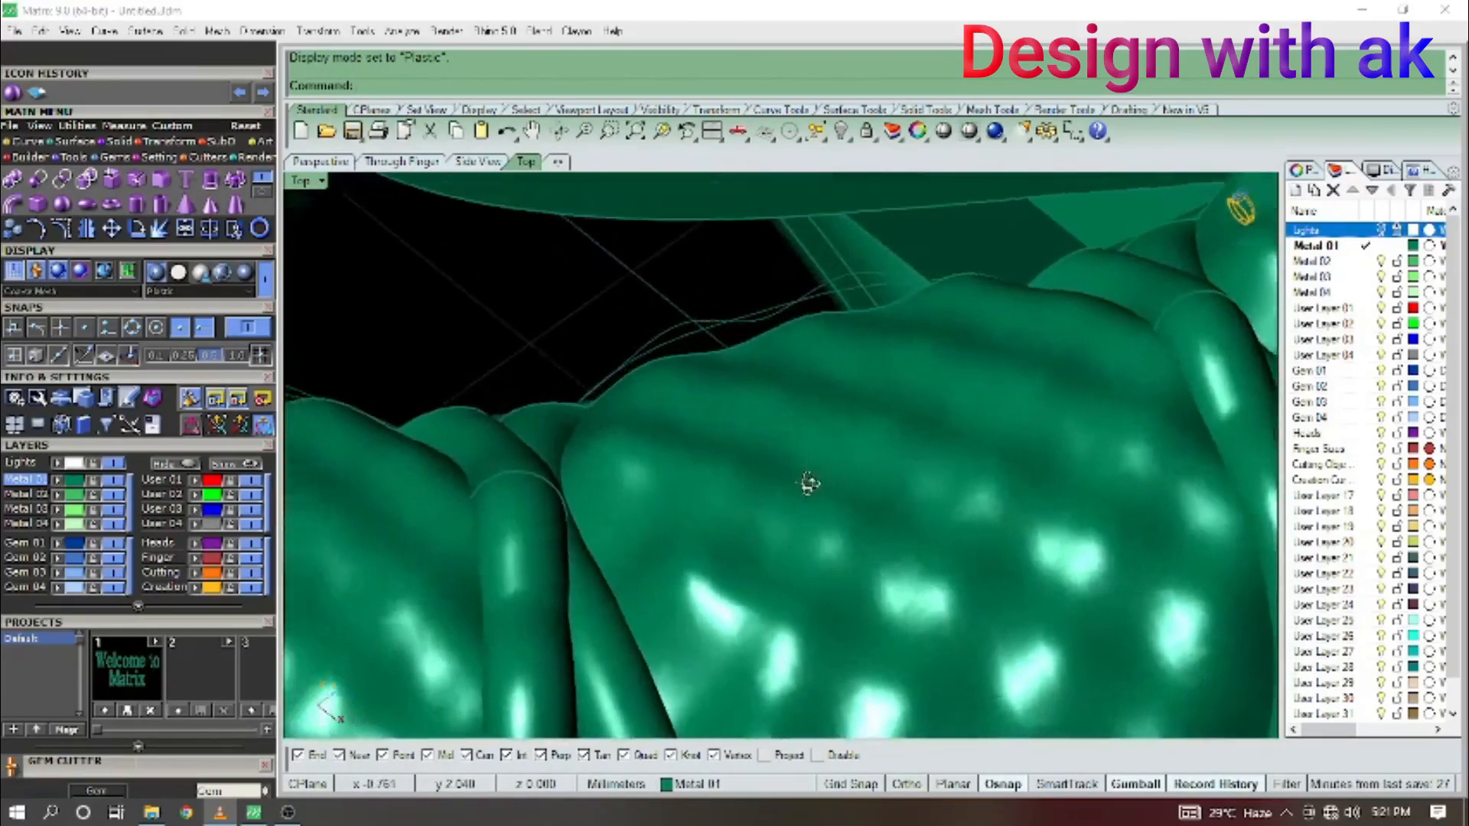
pyautogui.scroll(-8, 809, 484)
pyautogui.scroll(6, 791, 498)
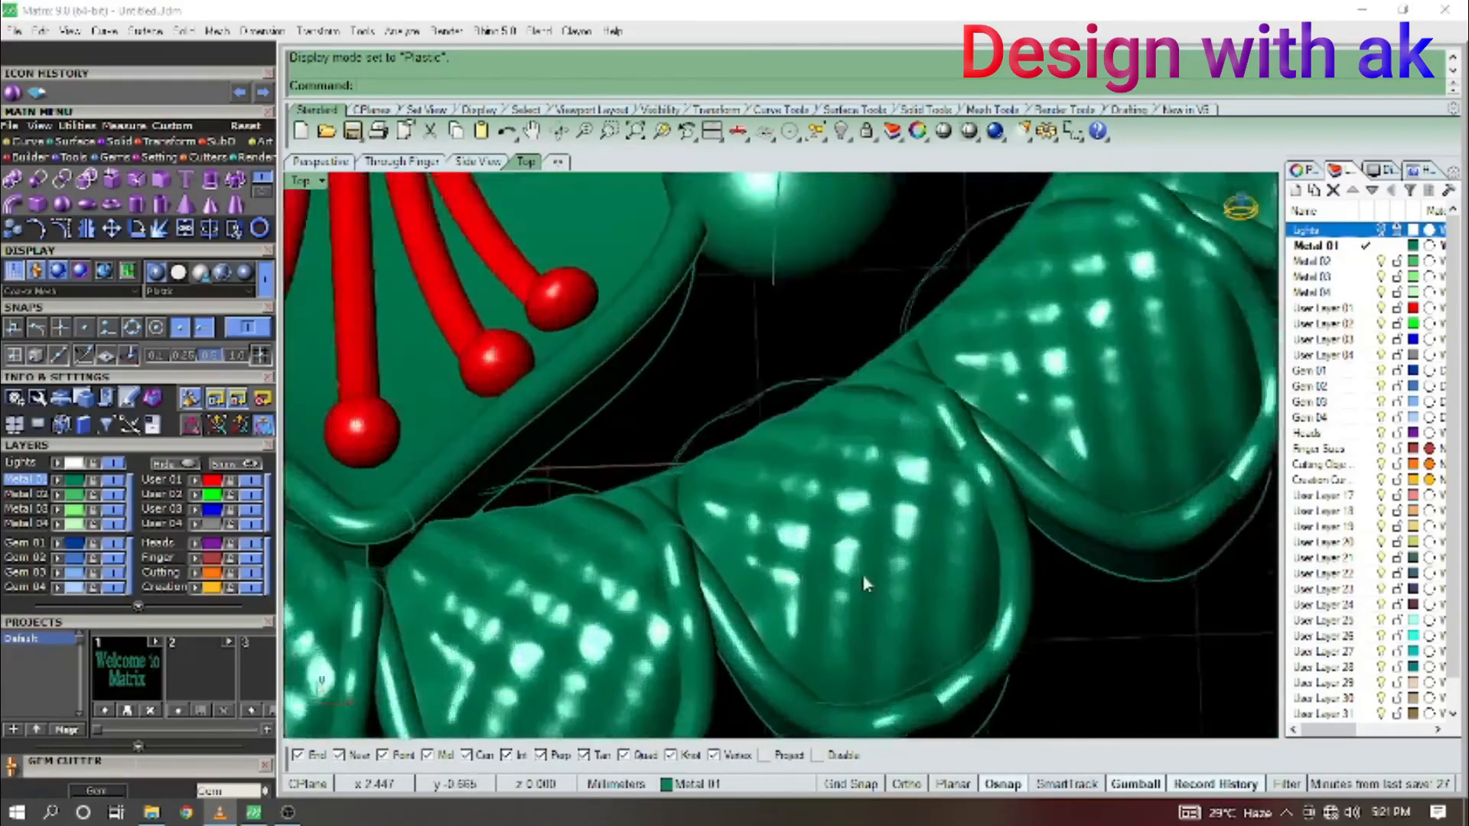
pyautogui.scroll(4, 864, 578)
pyautogui.scroll(-6, 834, 476)
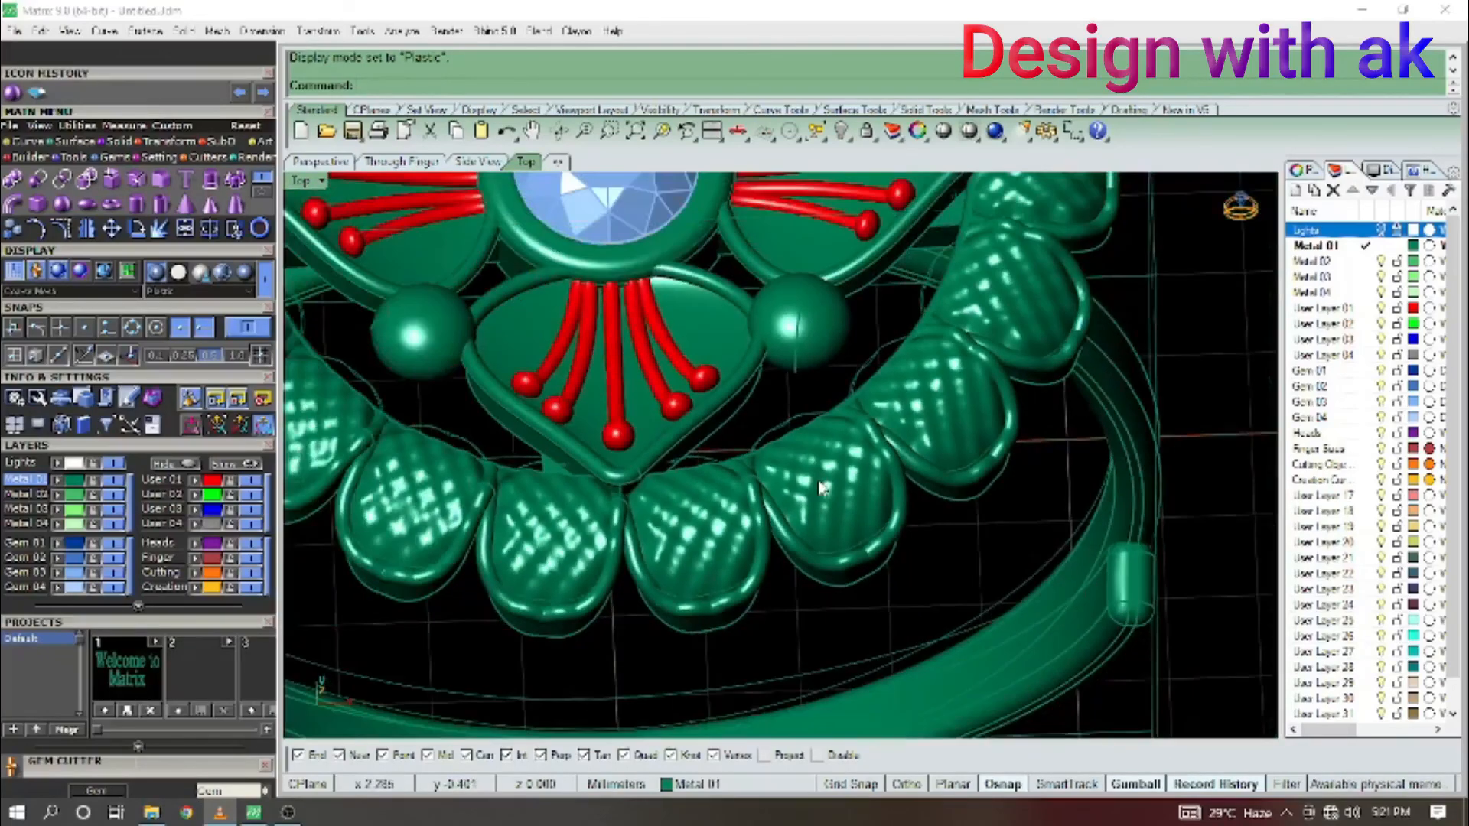
pyautogui.scroll(-5, 819, 496)
pyautogui.moveTo(821, 496); pyautogui.dragTo(521, 301, button='right')
pyautogui.scroll(5, 773, 289)
pyautogui.scroll(-5, 821, 499)
pyautogui.scroll(-5, 925, 583)
pyautogui.scroll(6, 811, 469)
pyautogui.scroll(-5, 816, 473)
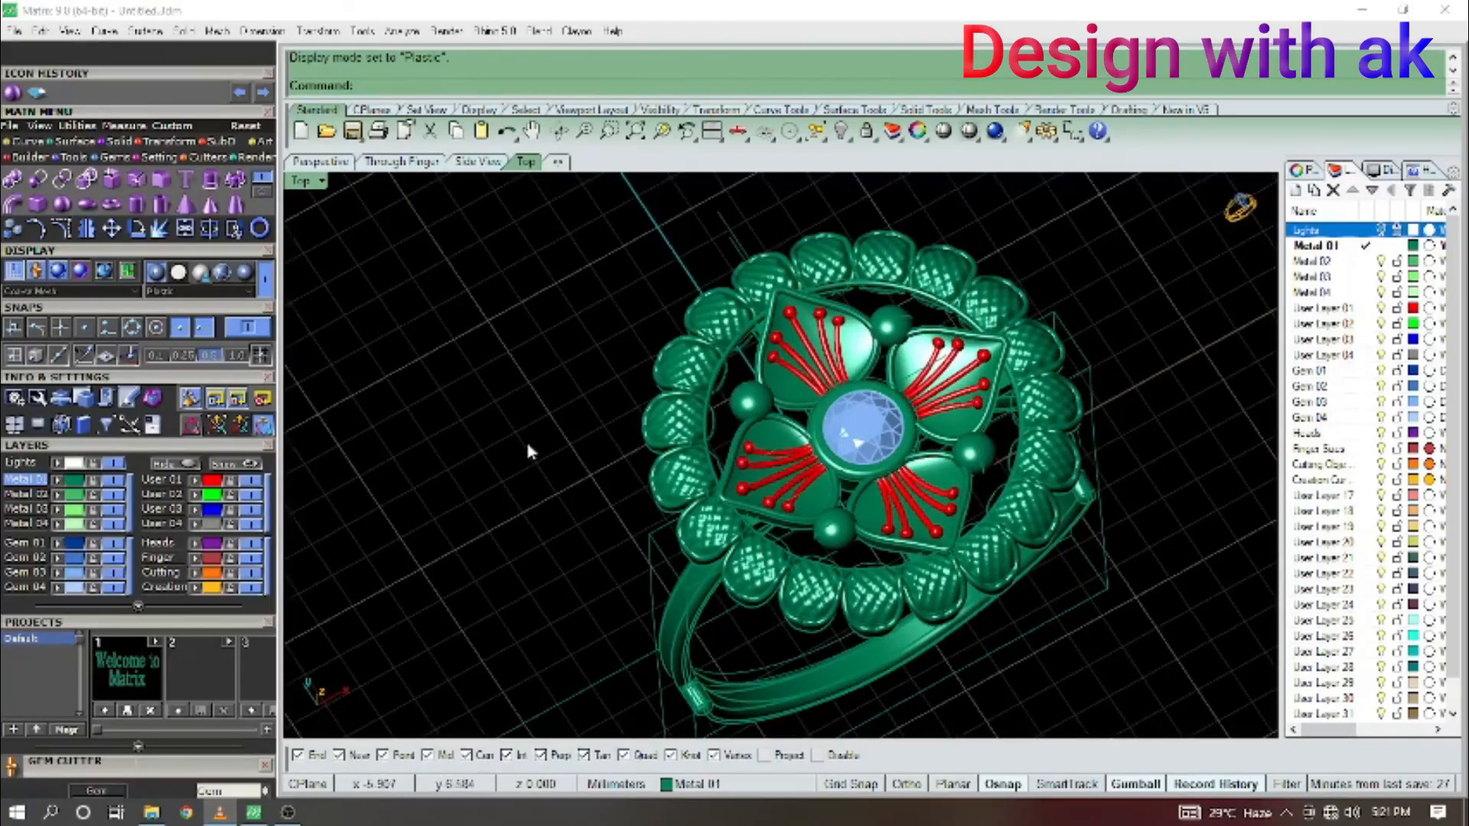
pyautogui.click(289, 814)
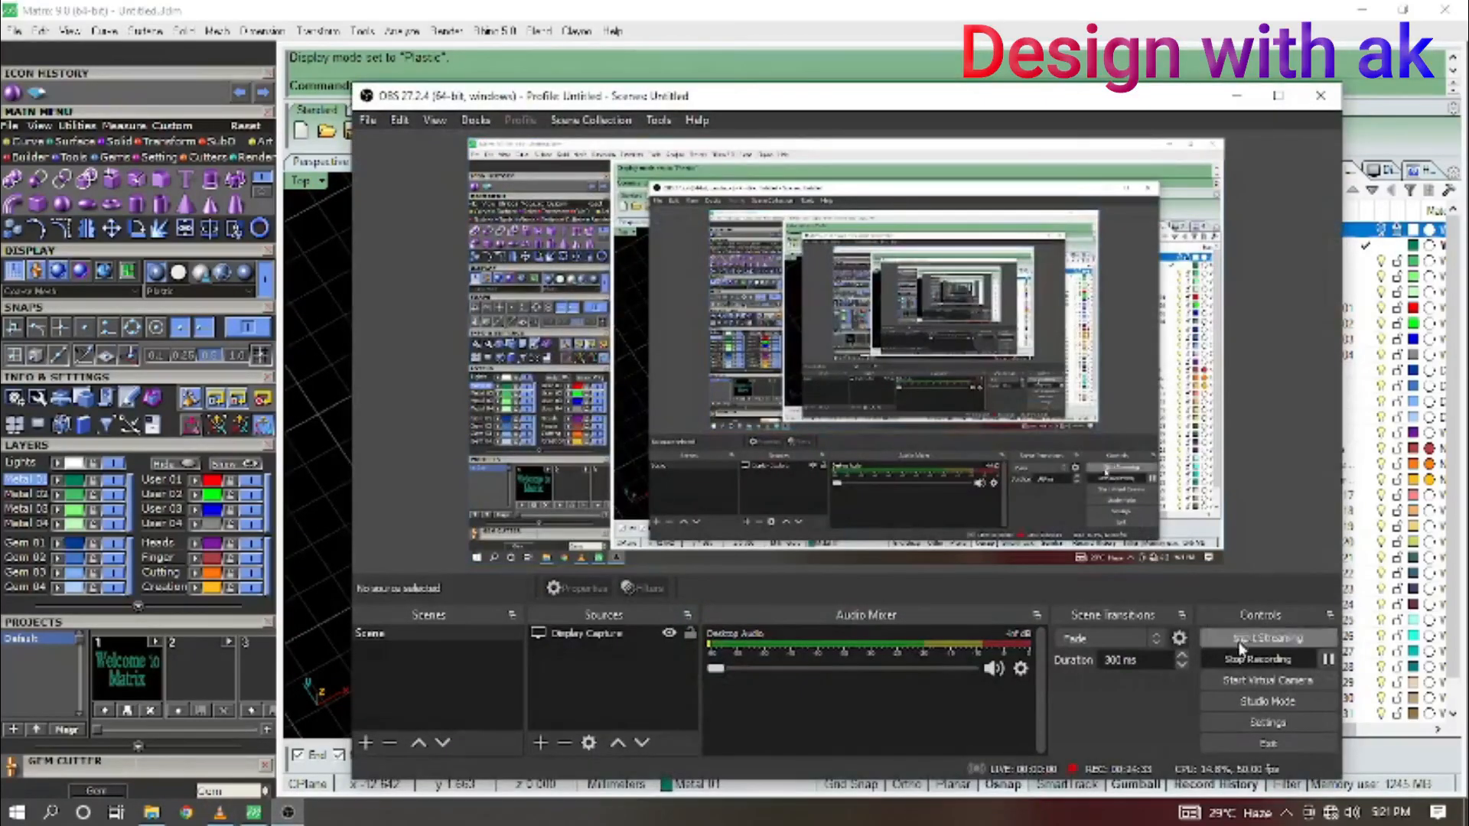